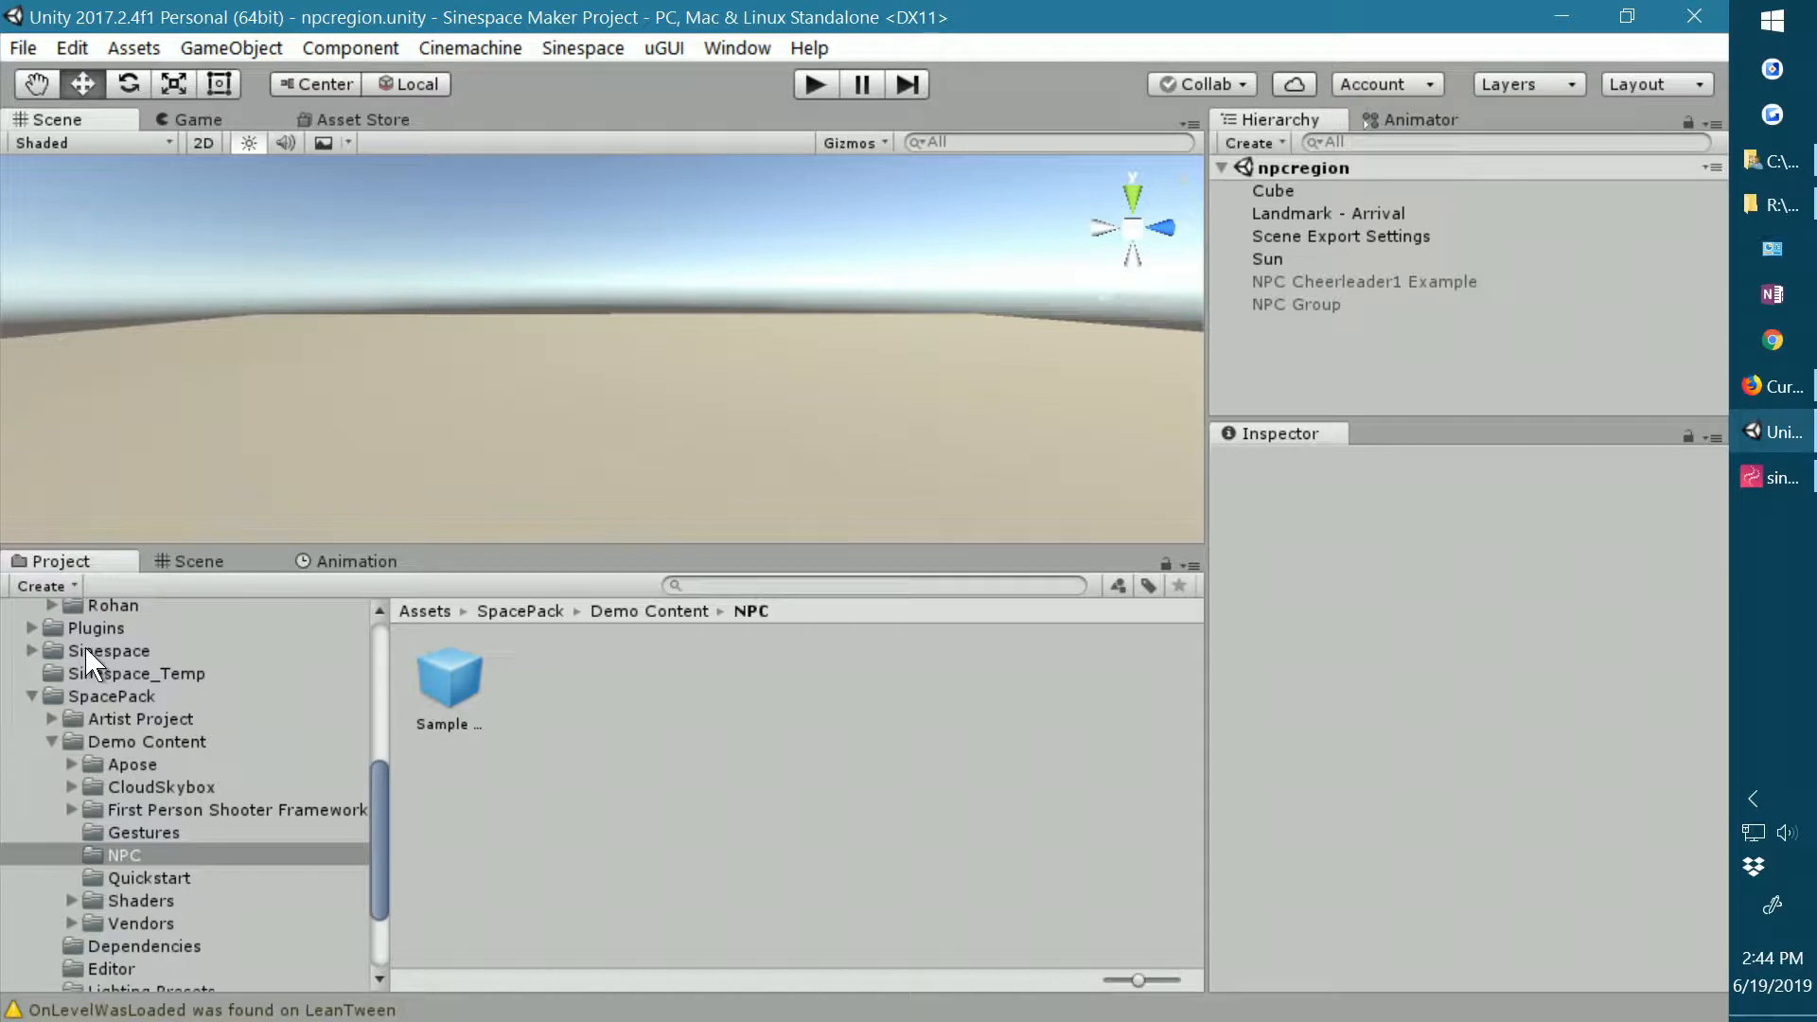
# Open the Sinespace folder in the project assets and select the editor pack package in it.
pyautogui.click(94, 697)
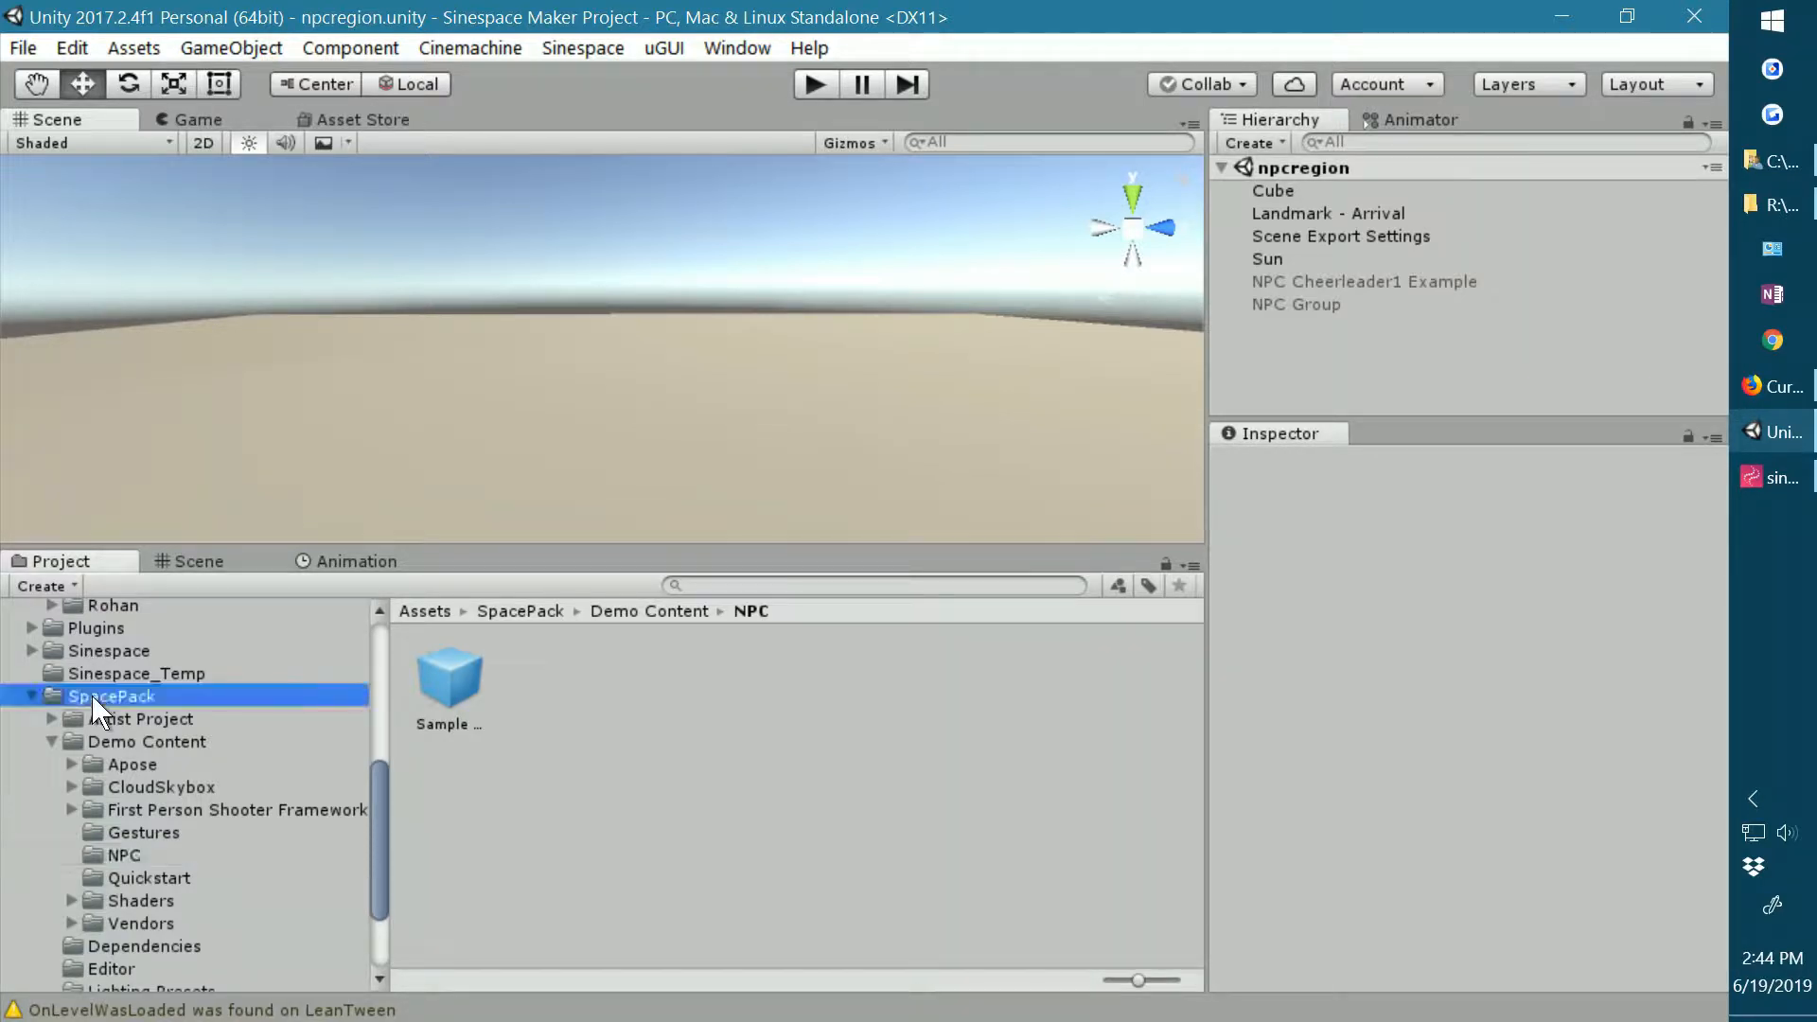
pyautogui.click(151, 654)
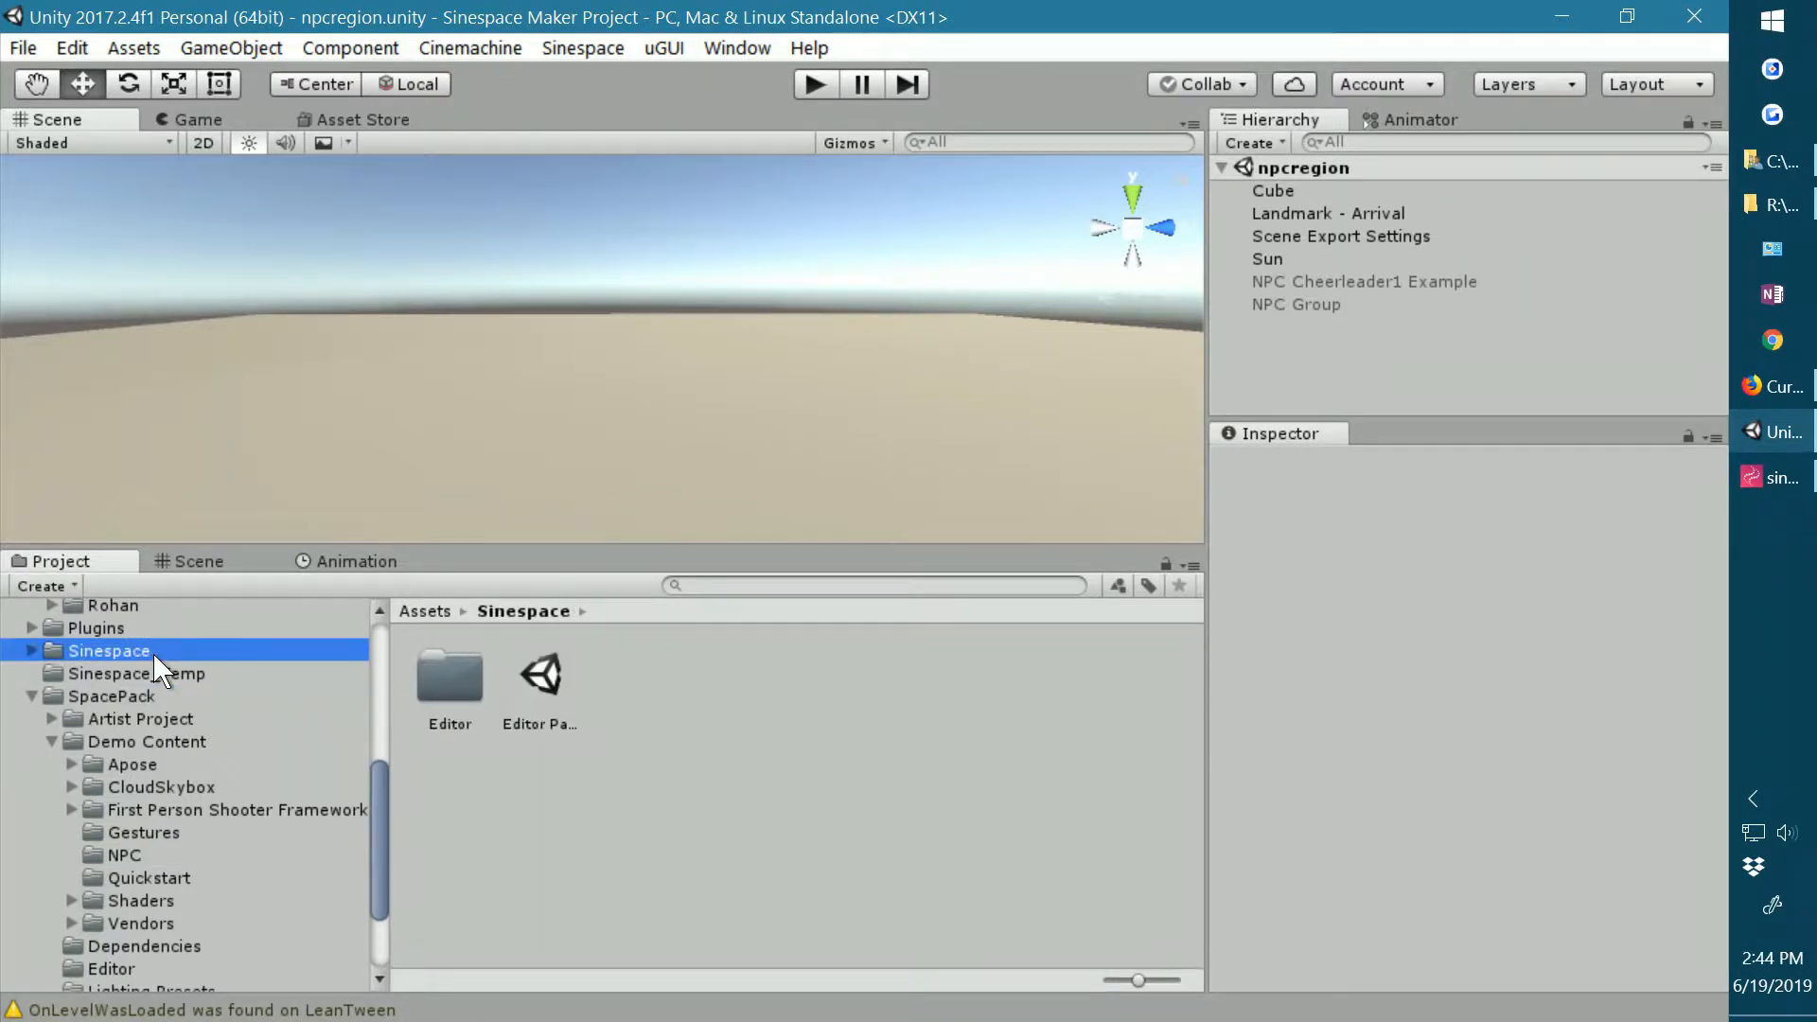
pyautogui.click(546, 668)
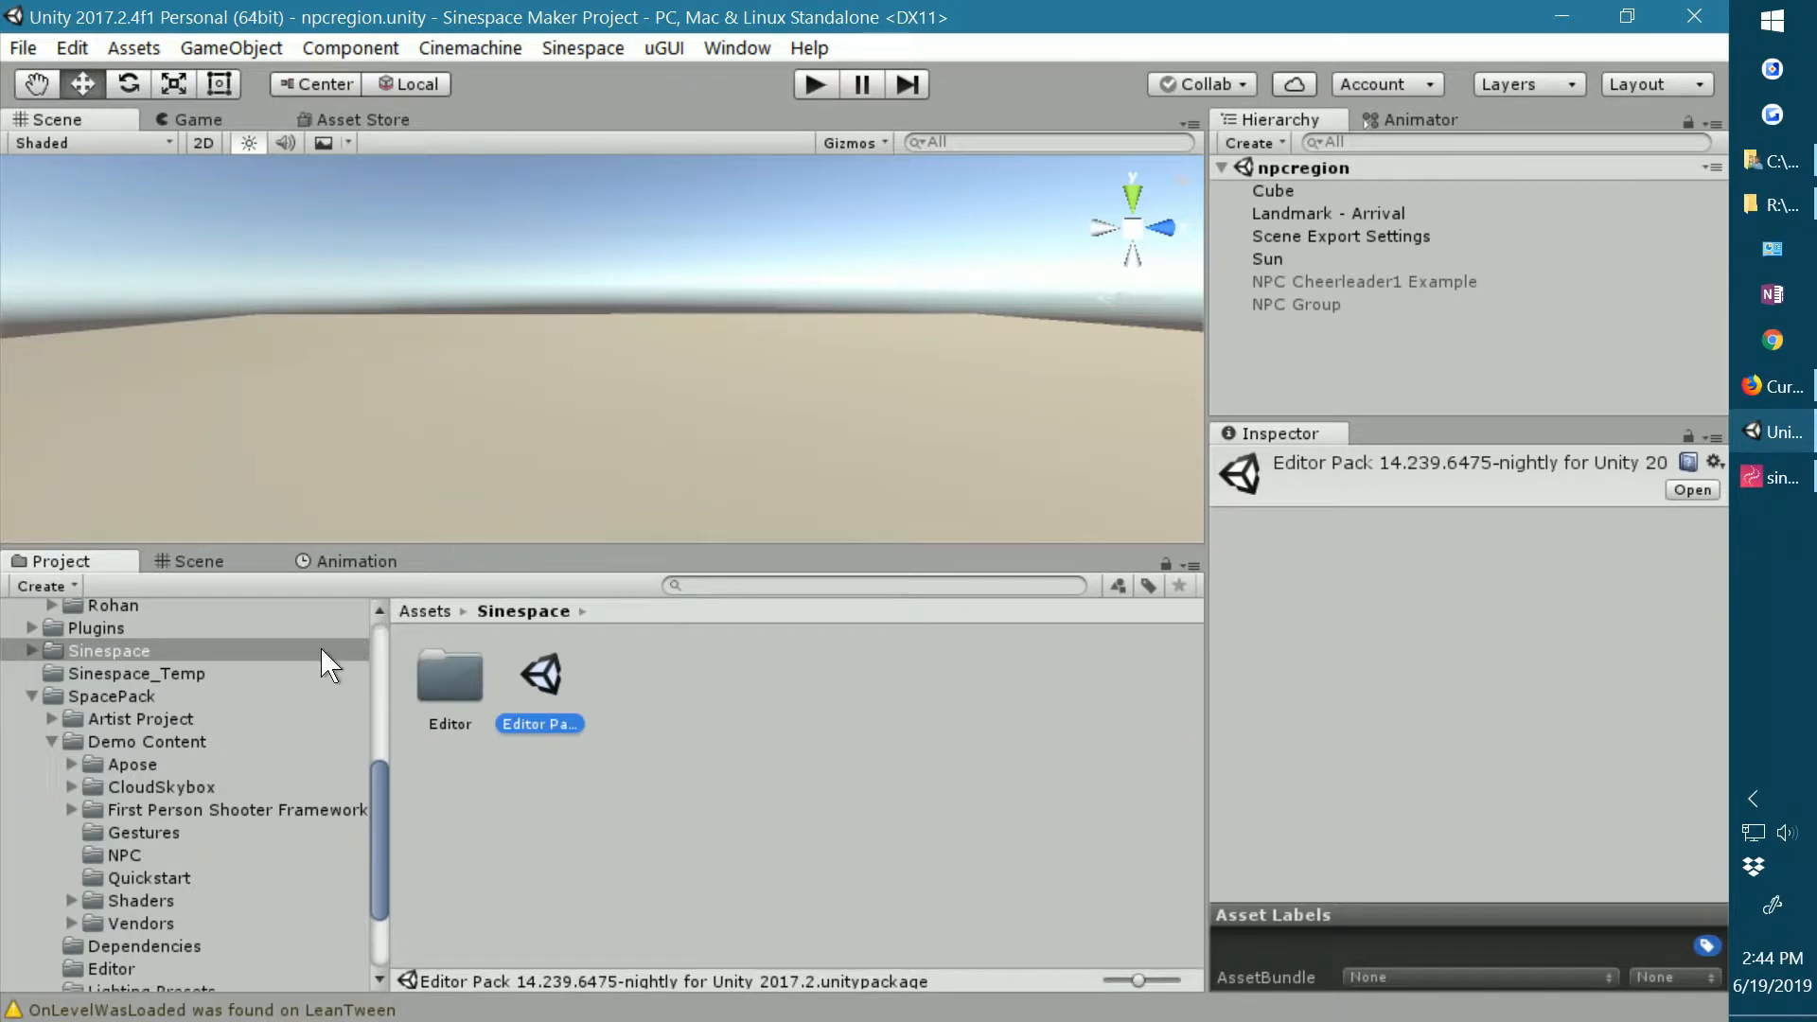
# Open the NPC folder inside SpacePack's Demo Content and select the Sample NPC prefab.
pyautogui.click(101, 700)
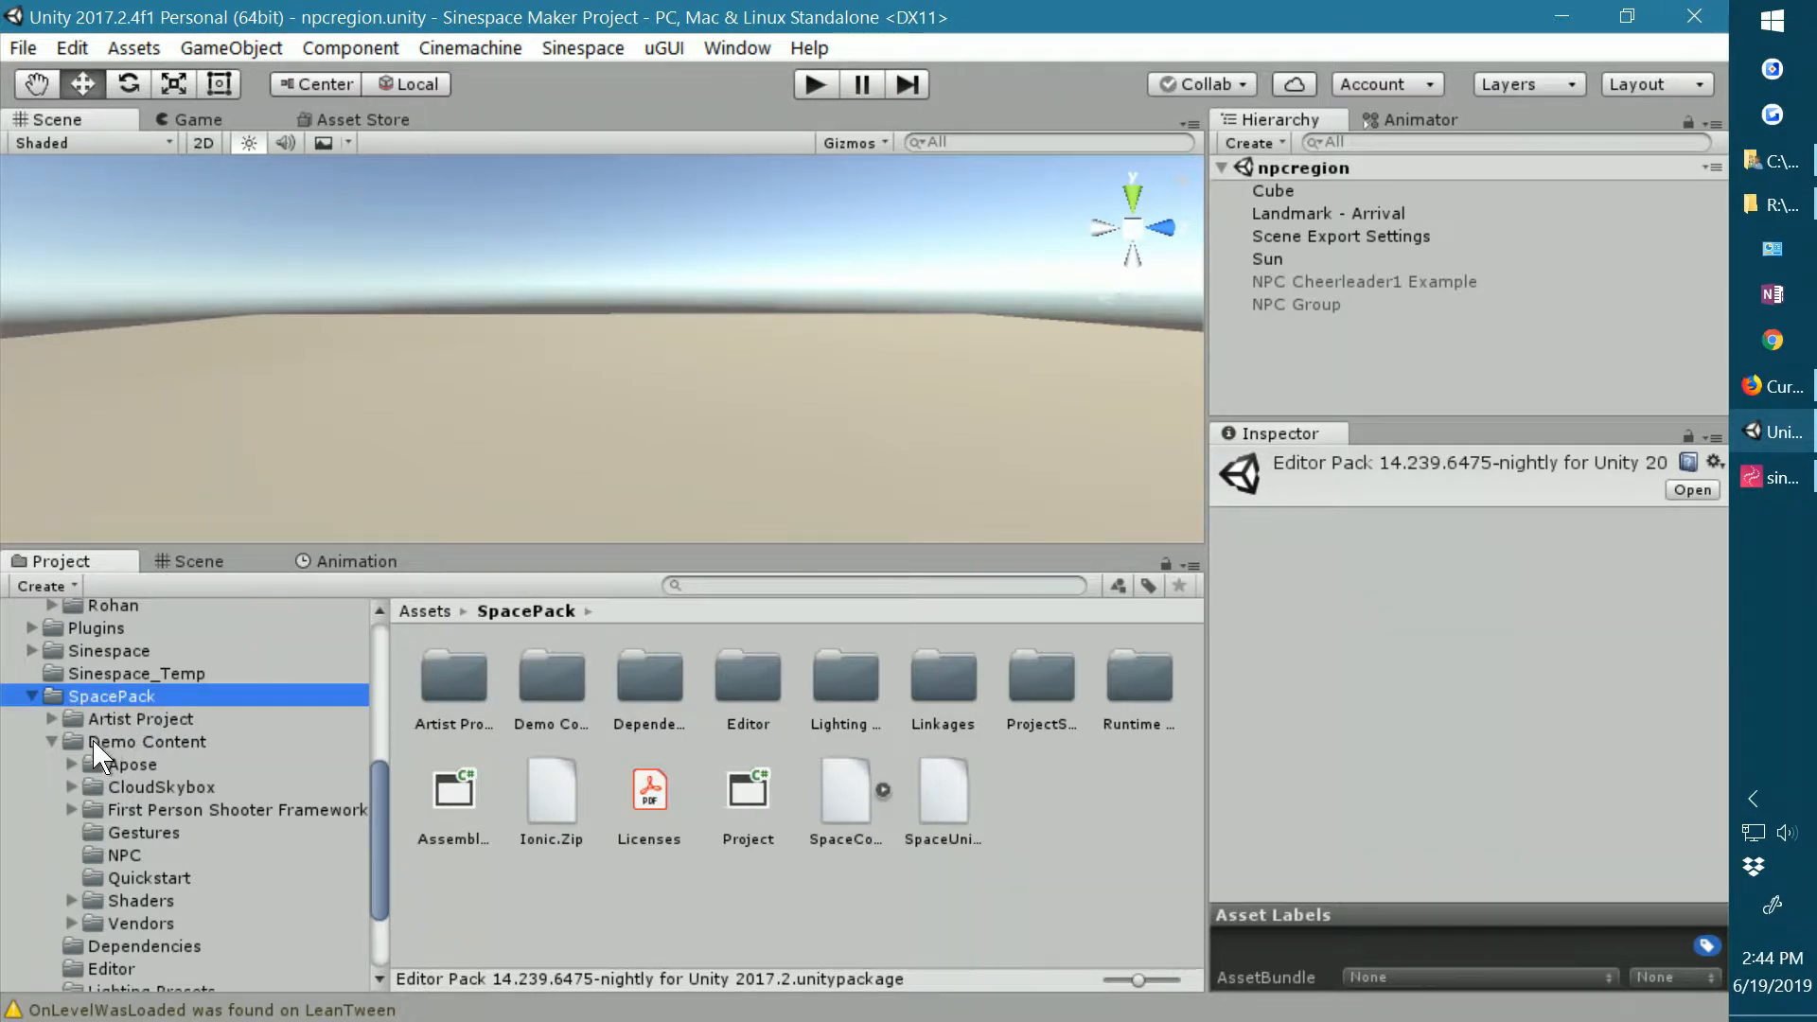
pyautogui.click(159, 741)
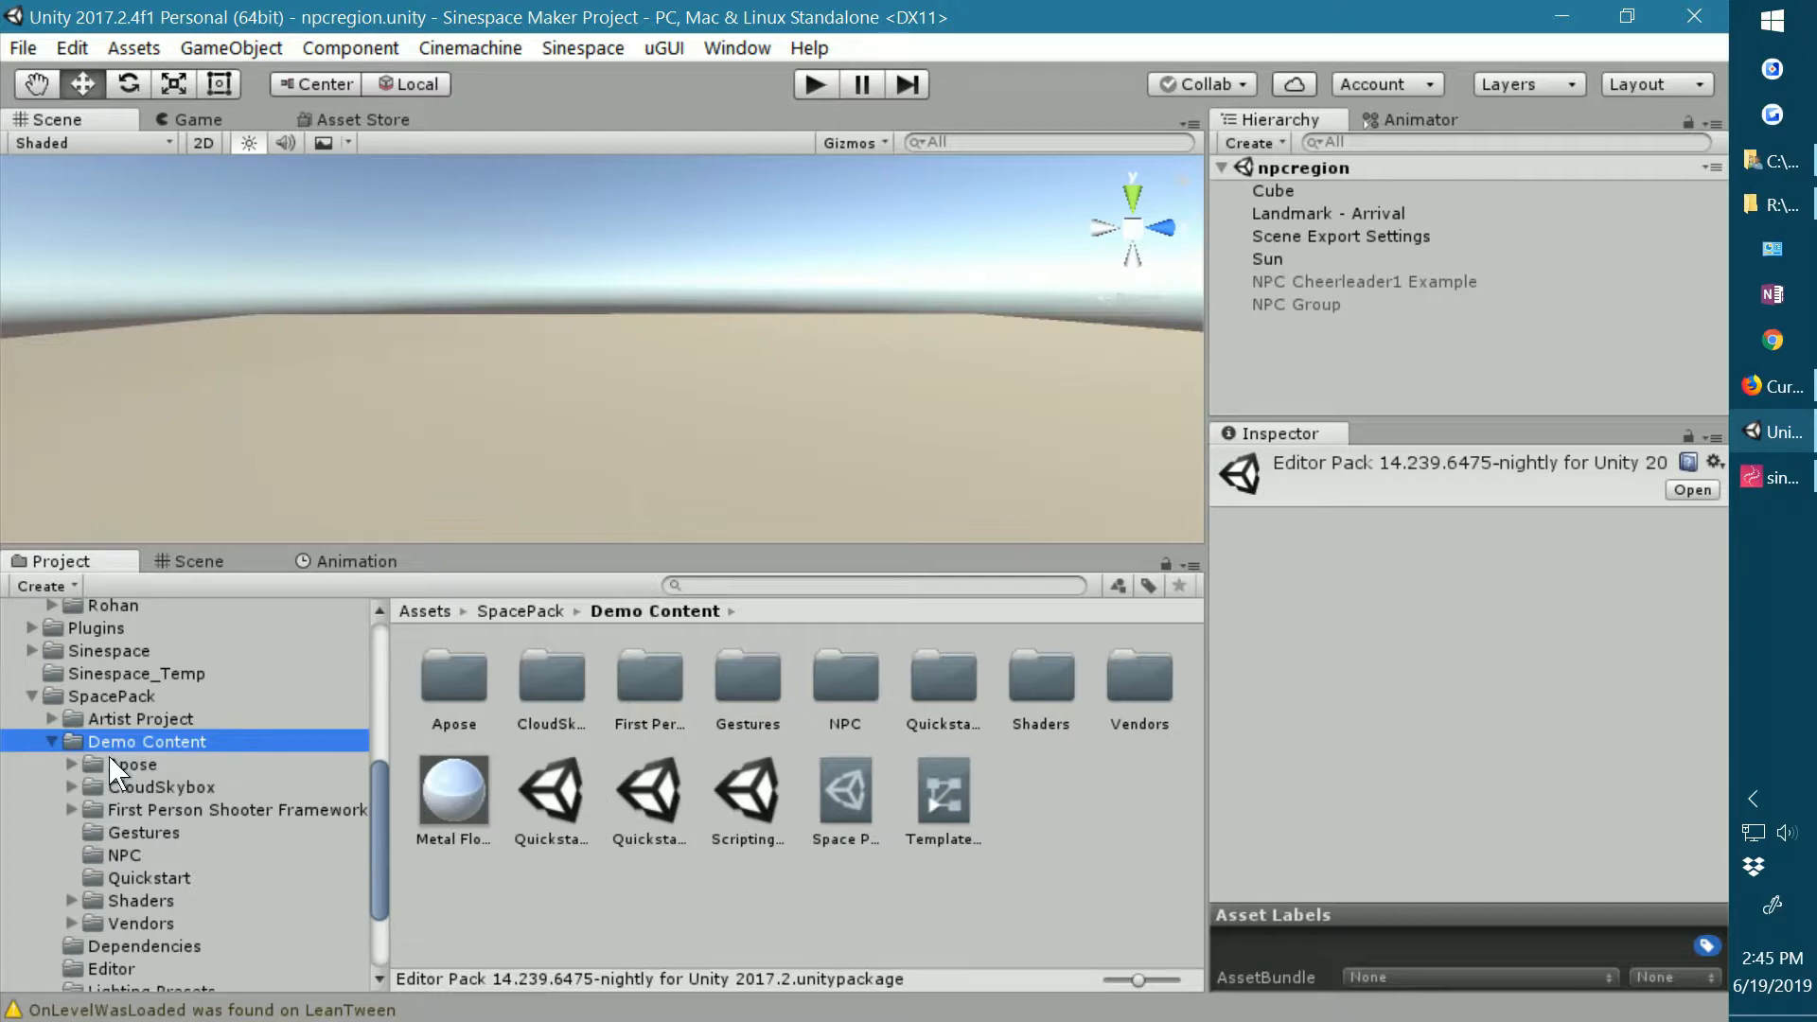
pyautogui.click(123, 855)
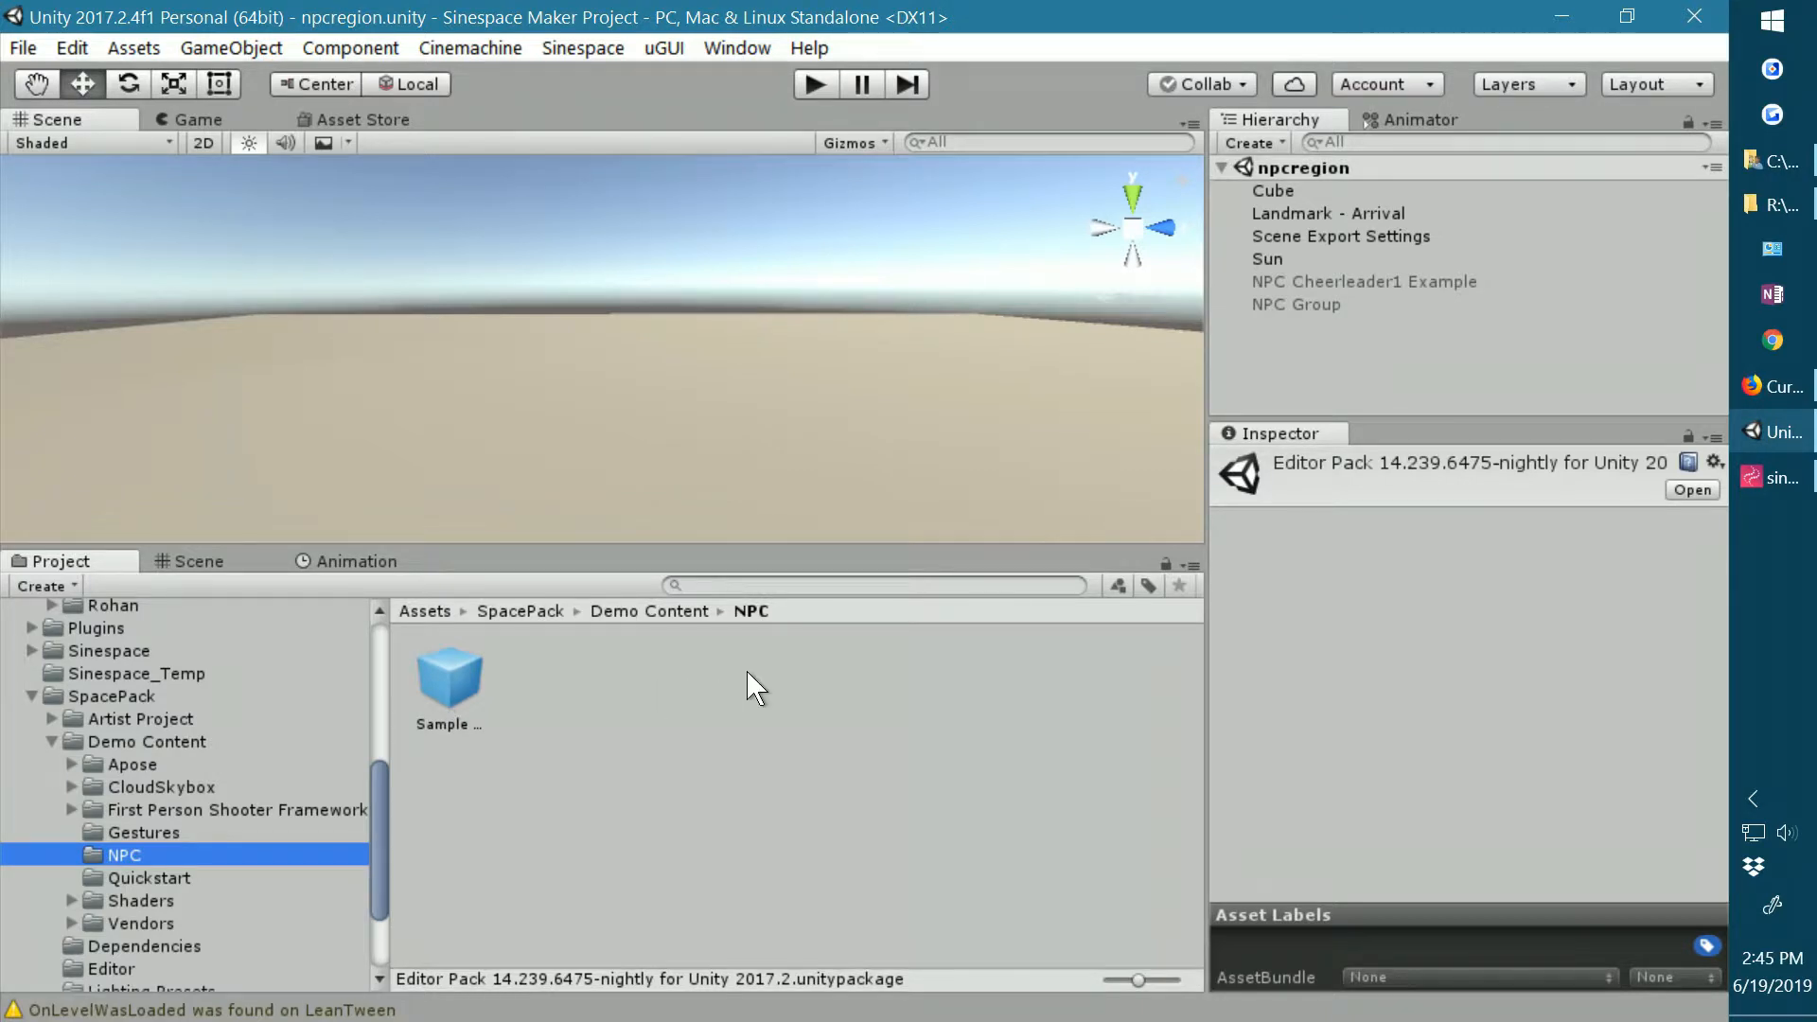
pyautogui.click(441, 673)
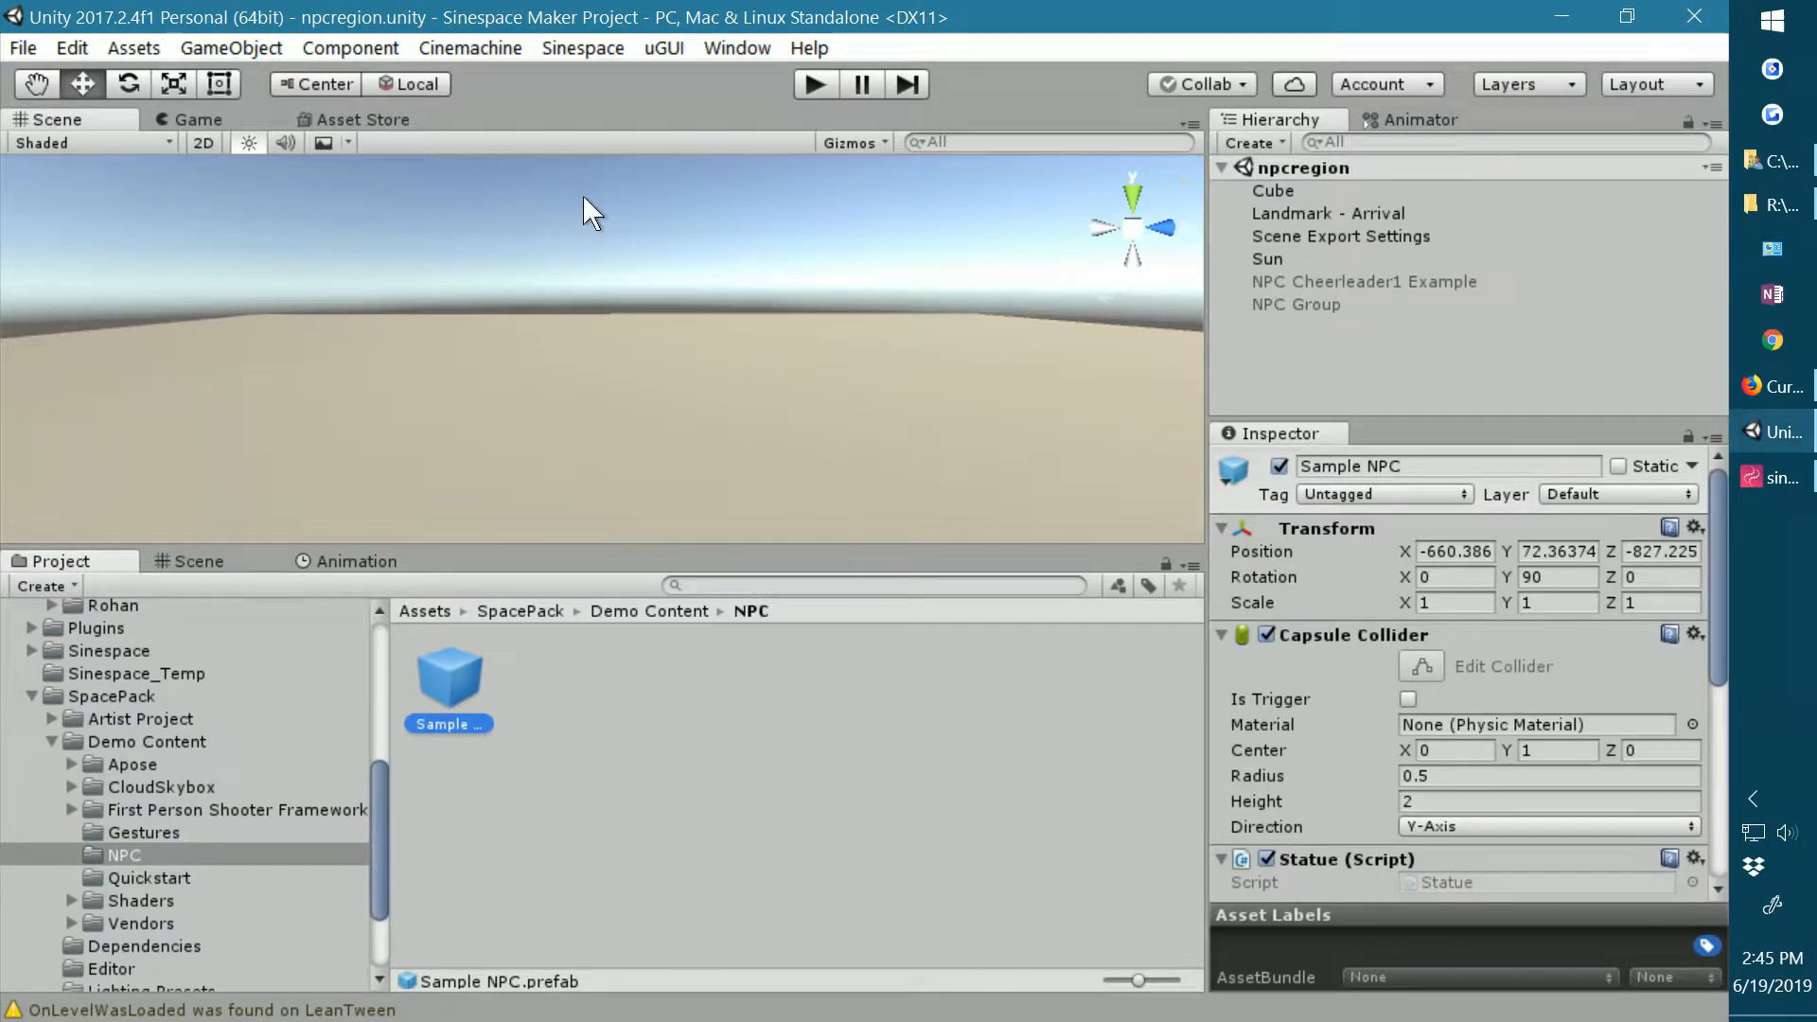
pyautogui.click(580, 55)
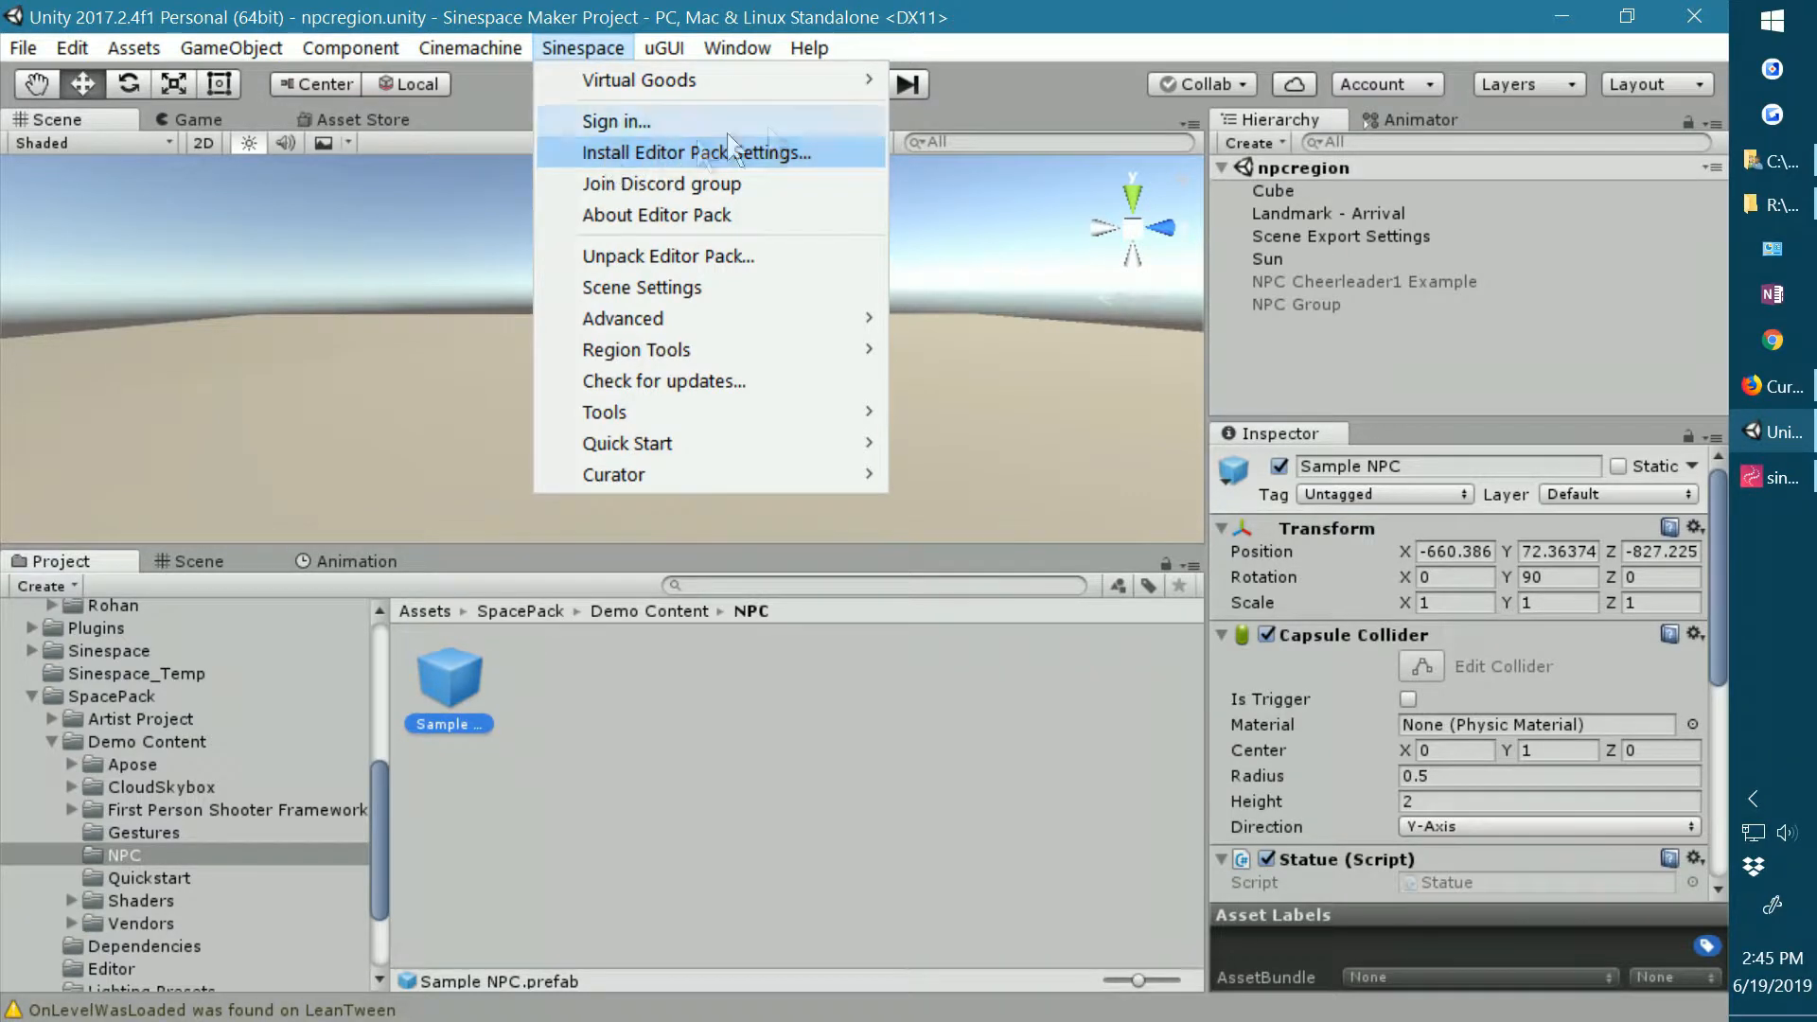
pyautogui.click(1000, 100)
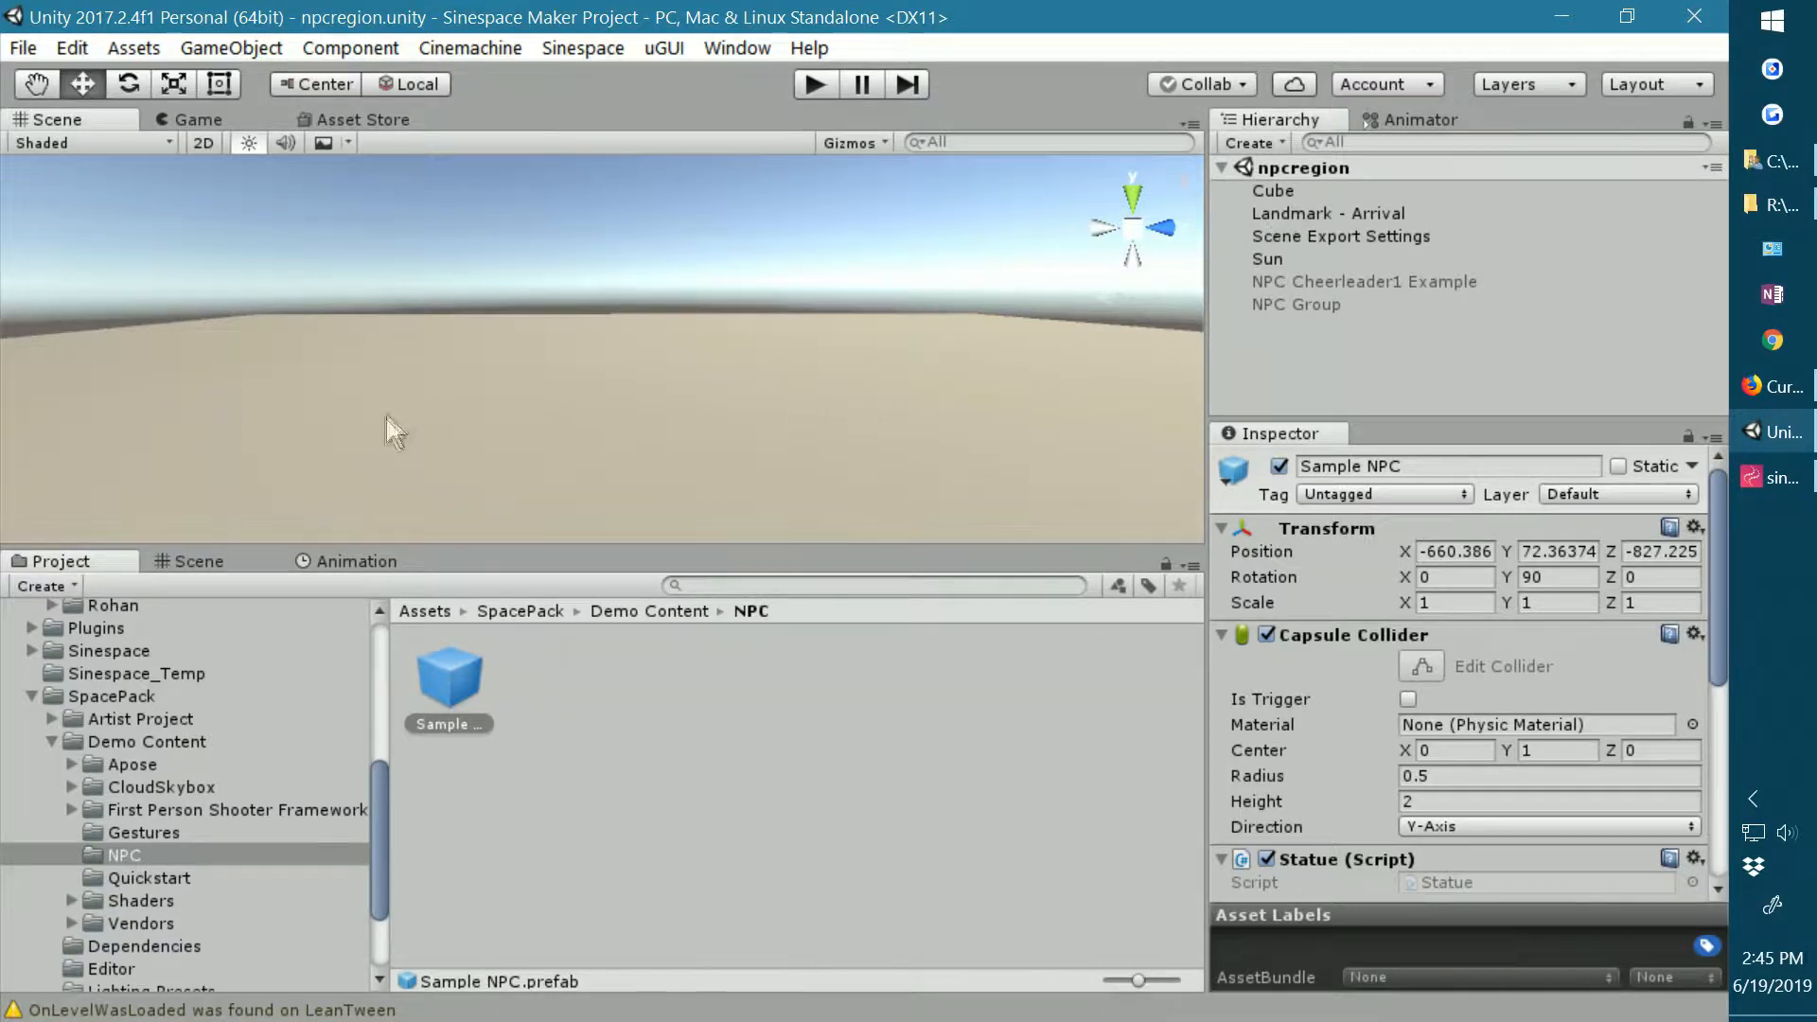
pyautogui.moveTo(561, 389); pyautogui.dragTo(571, 430, button='middle')
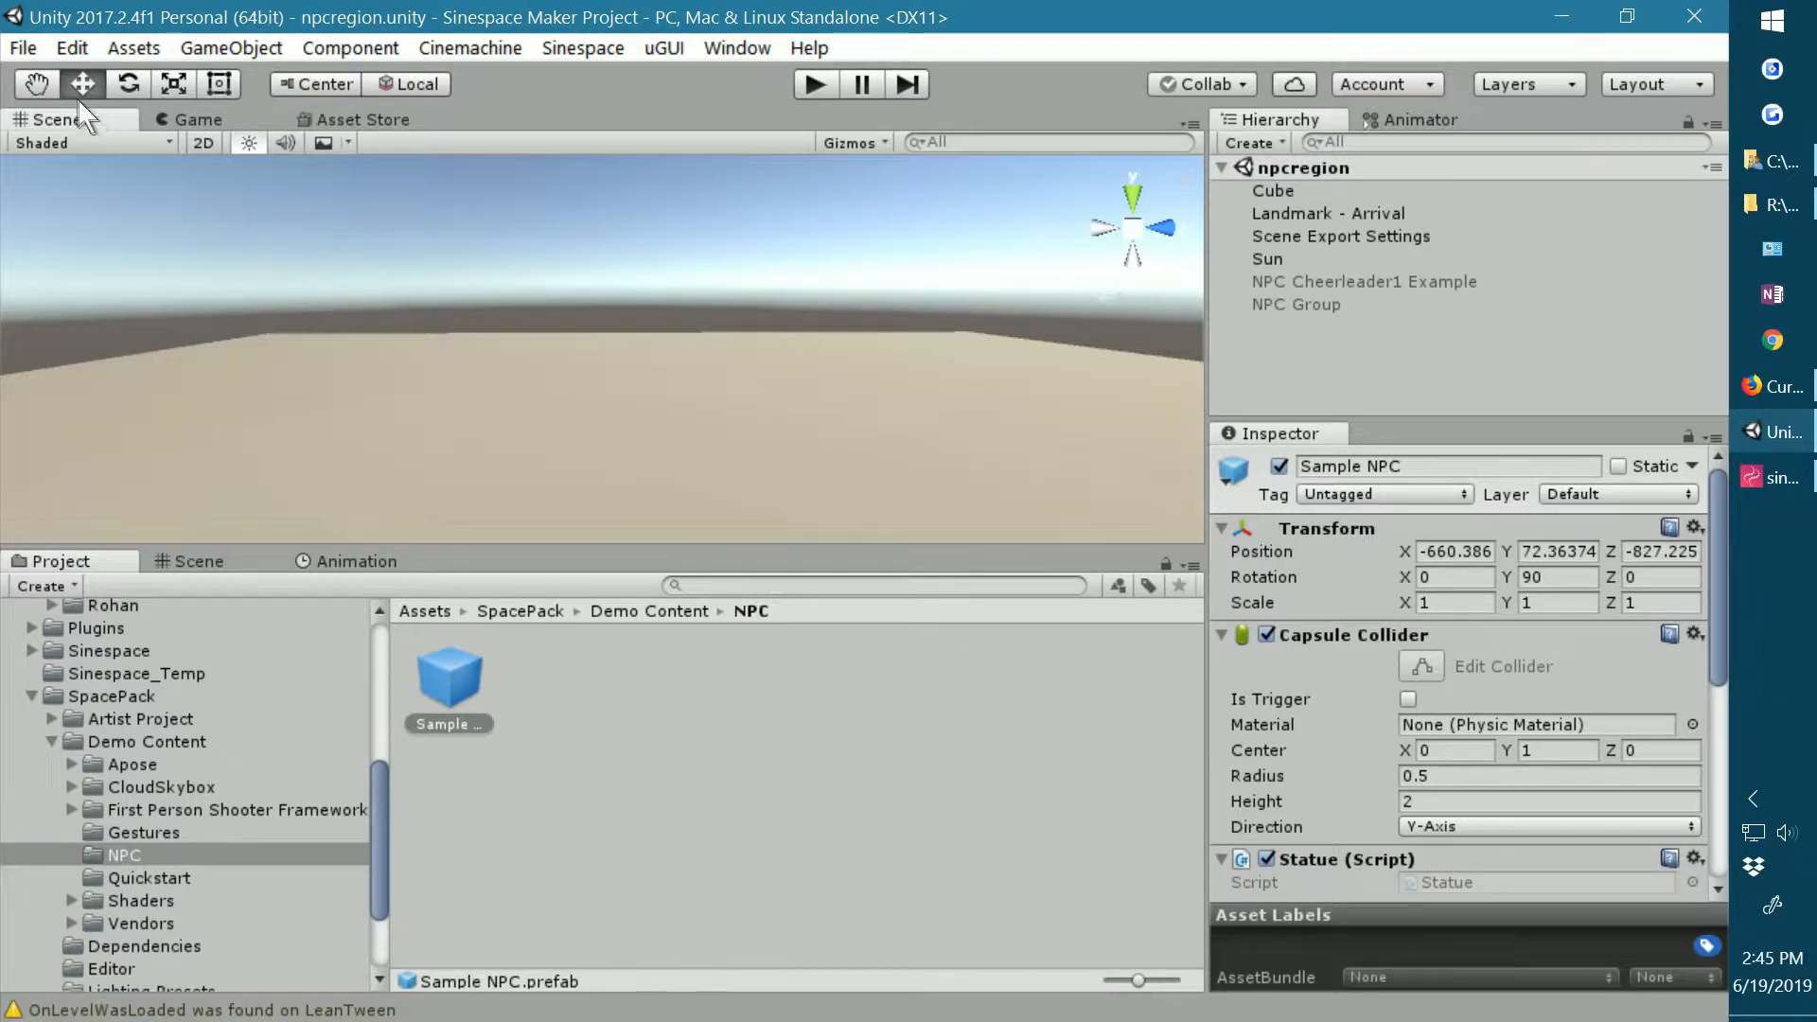
pyautogui.click(24, 48)
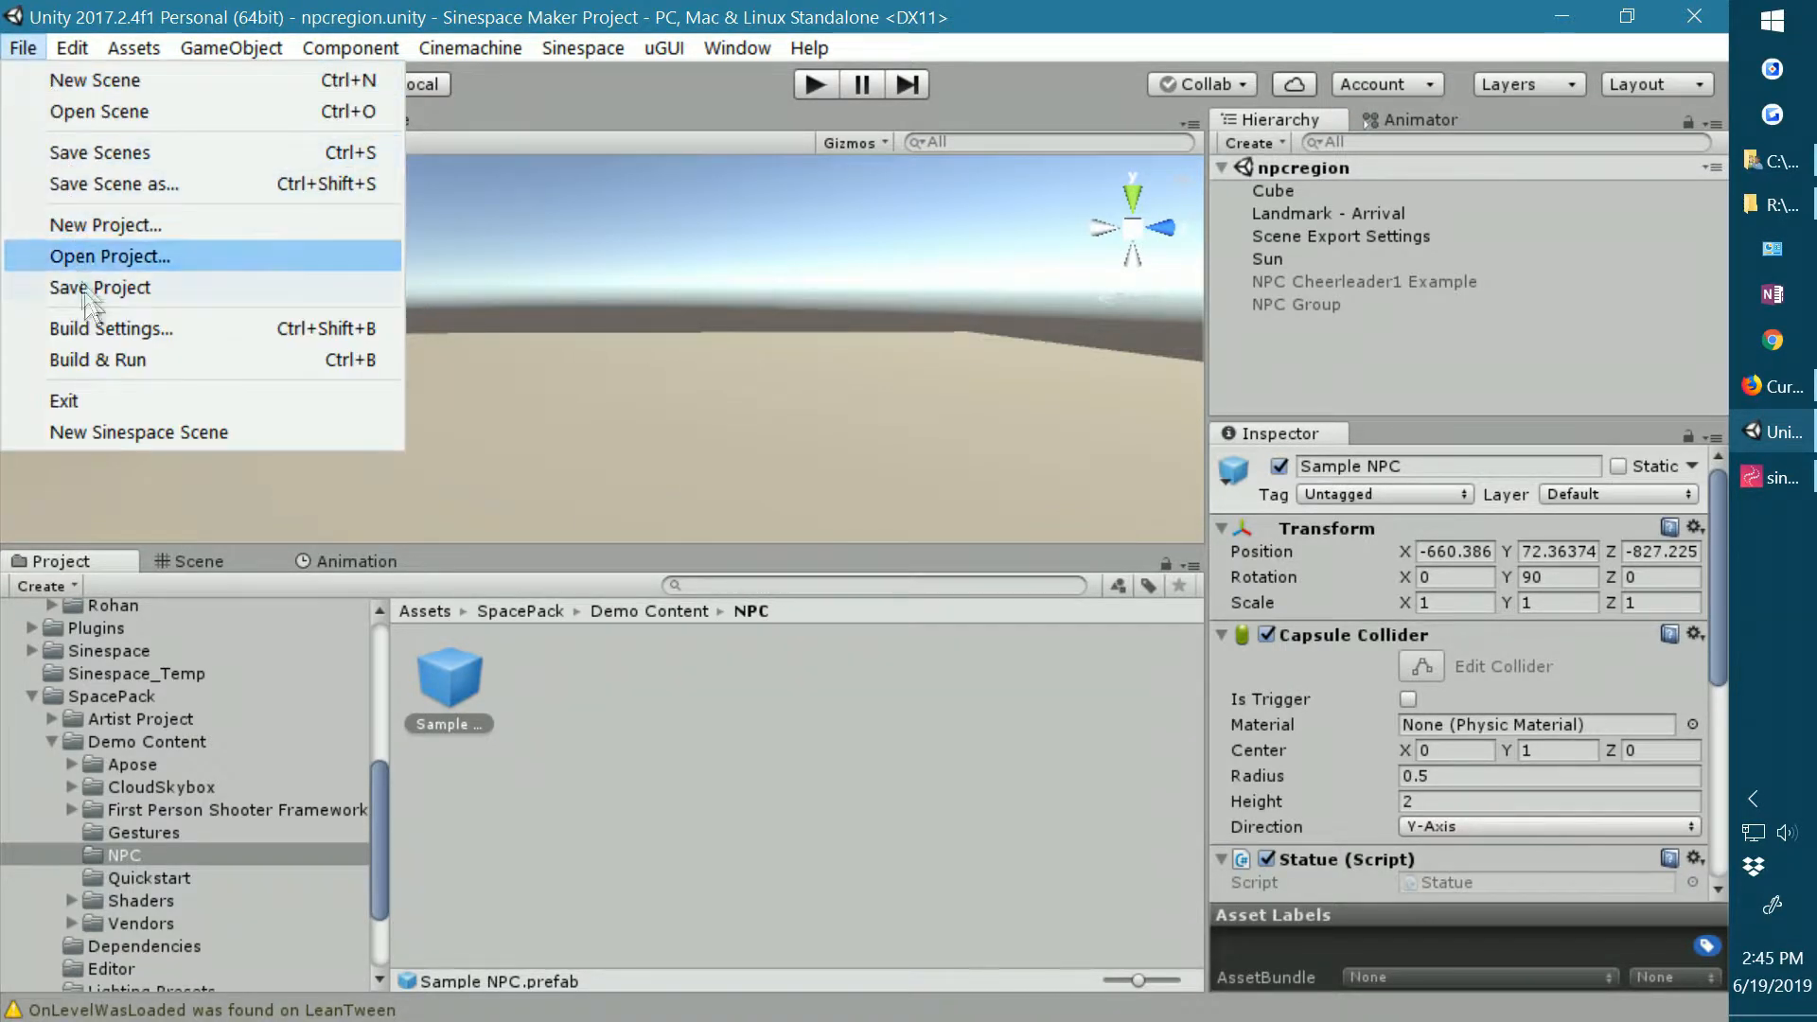
pyautogui.click(138, 435)
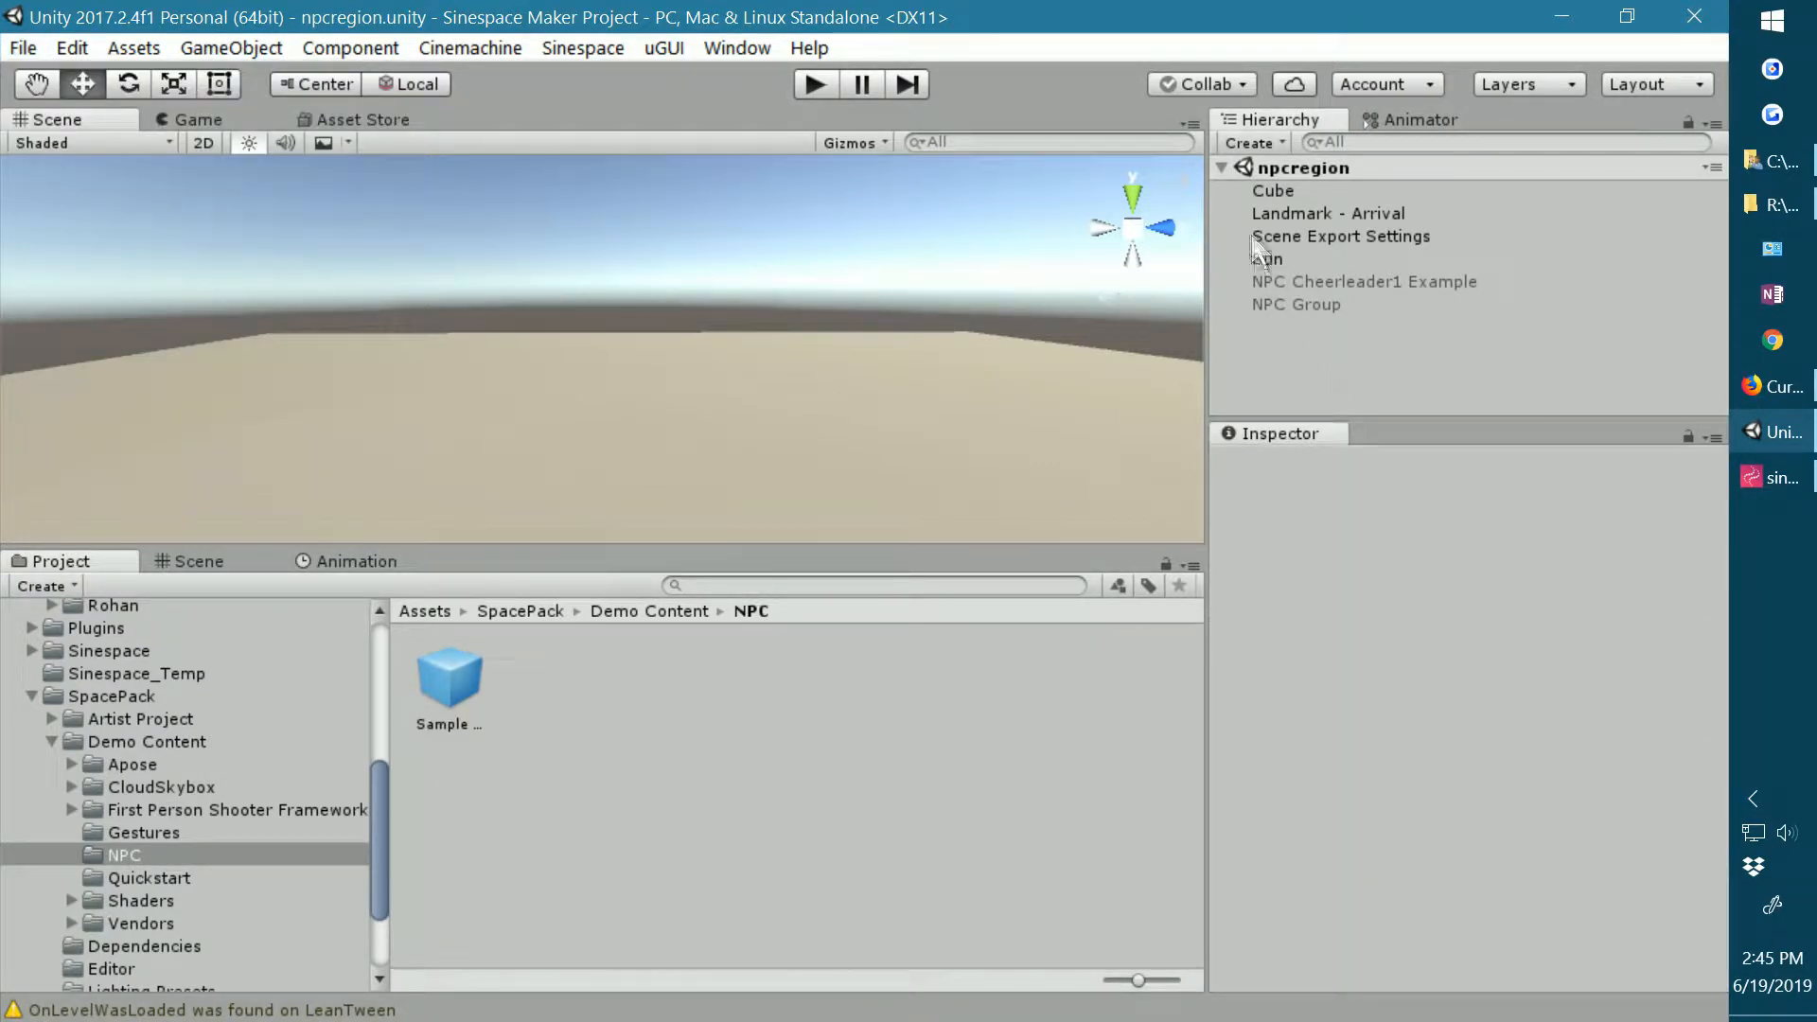
# Examine the Sun, Cube, Landmark - Arrival and Scene Export Settings objects of the npcregion scene, then clear the selection.
pyautogui.click(1266, 252)
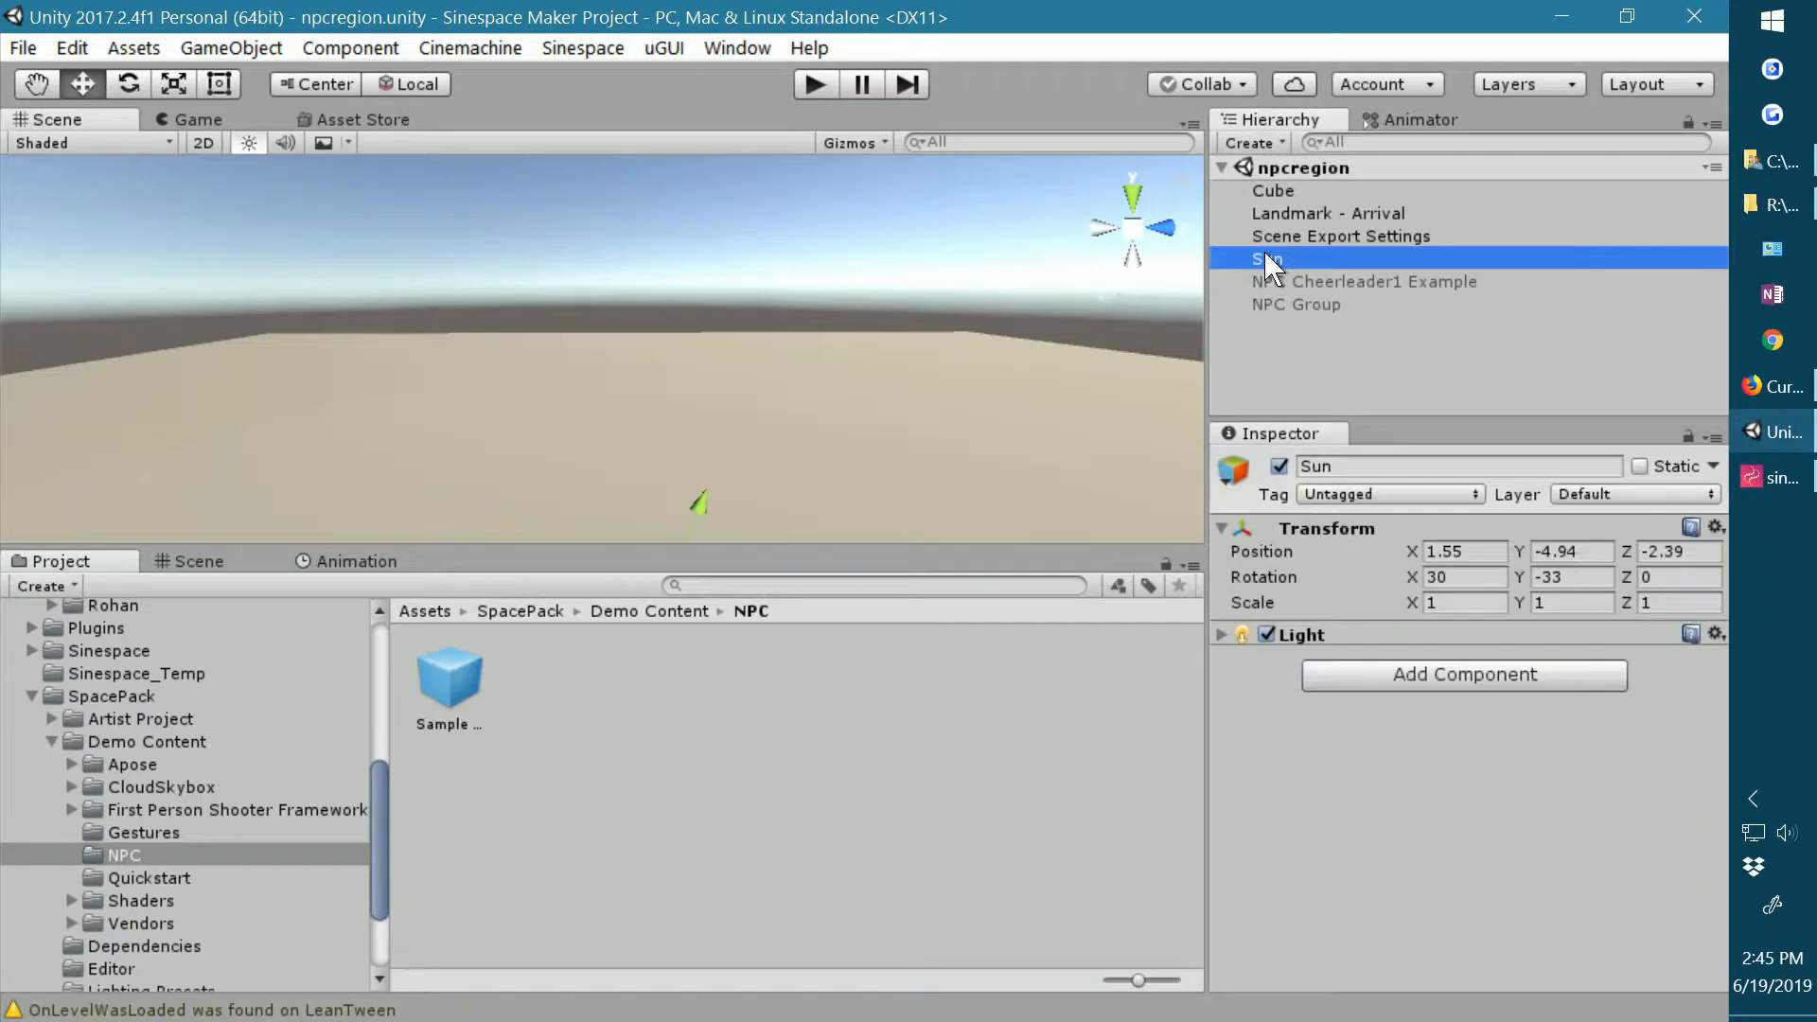
pyautogui.click(1273, 192)
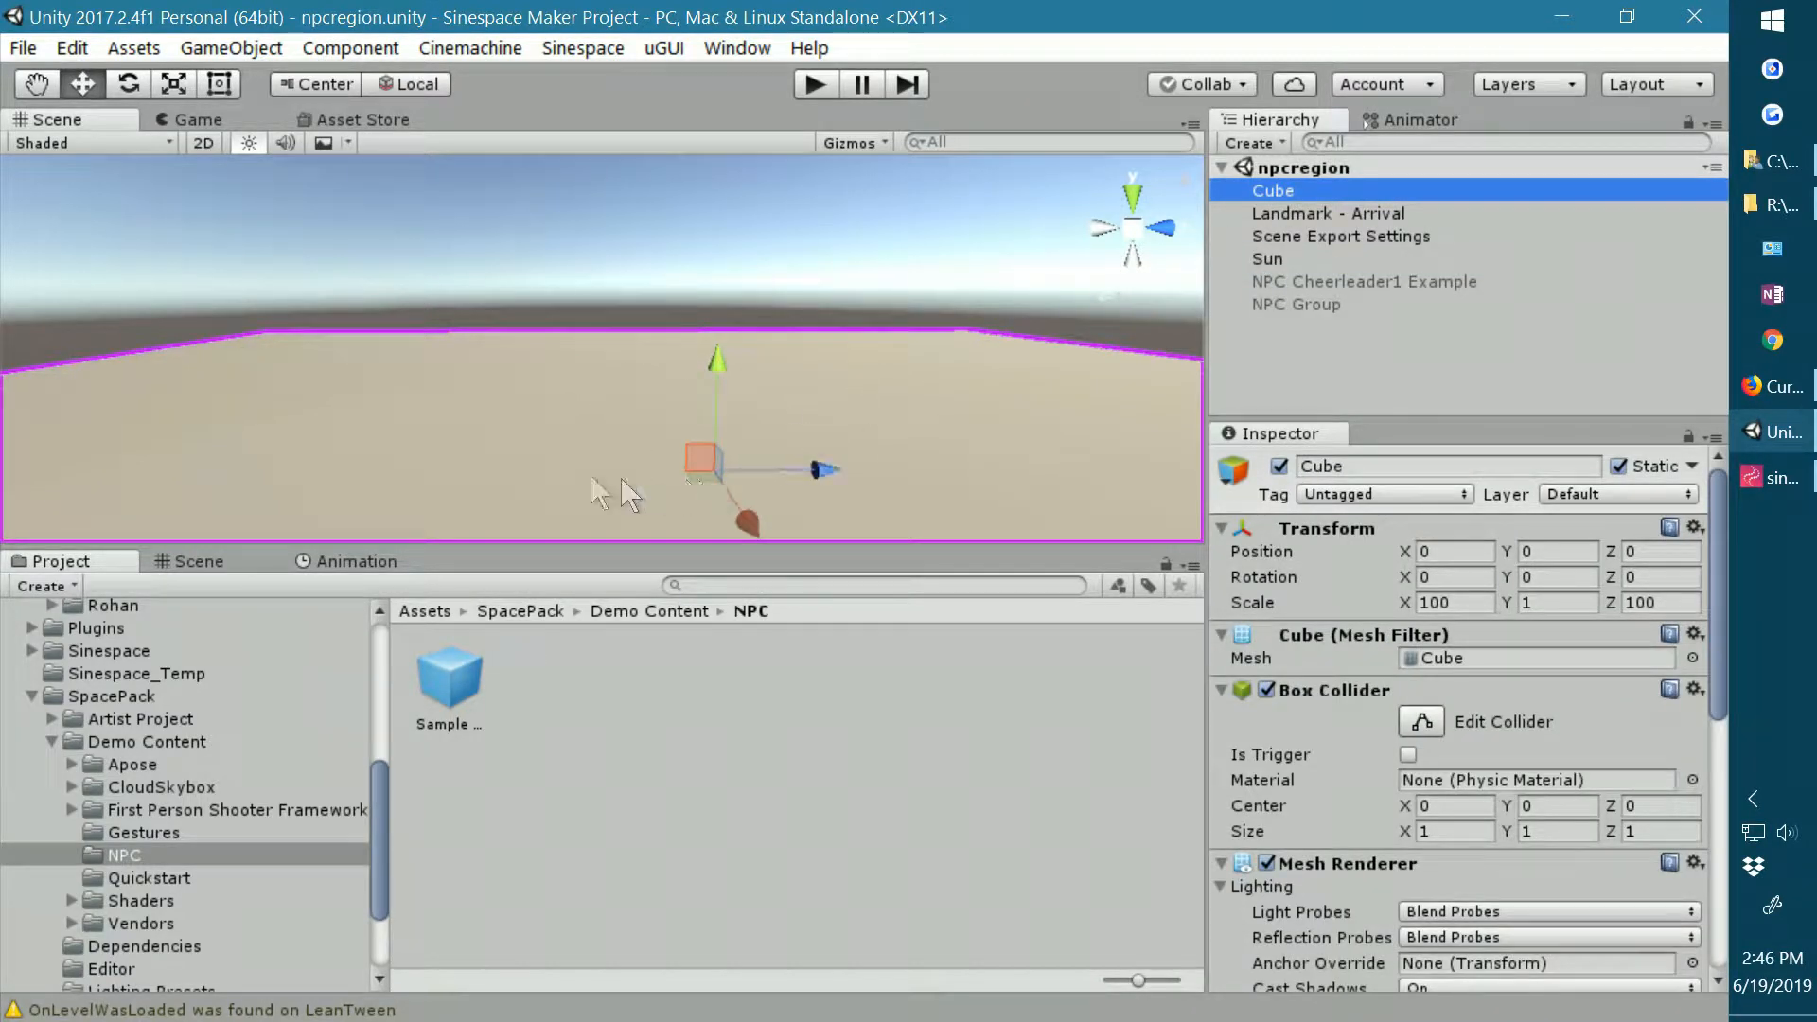
pyautogui.click(1280, 210)
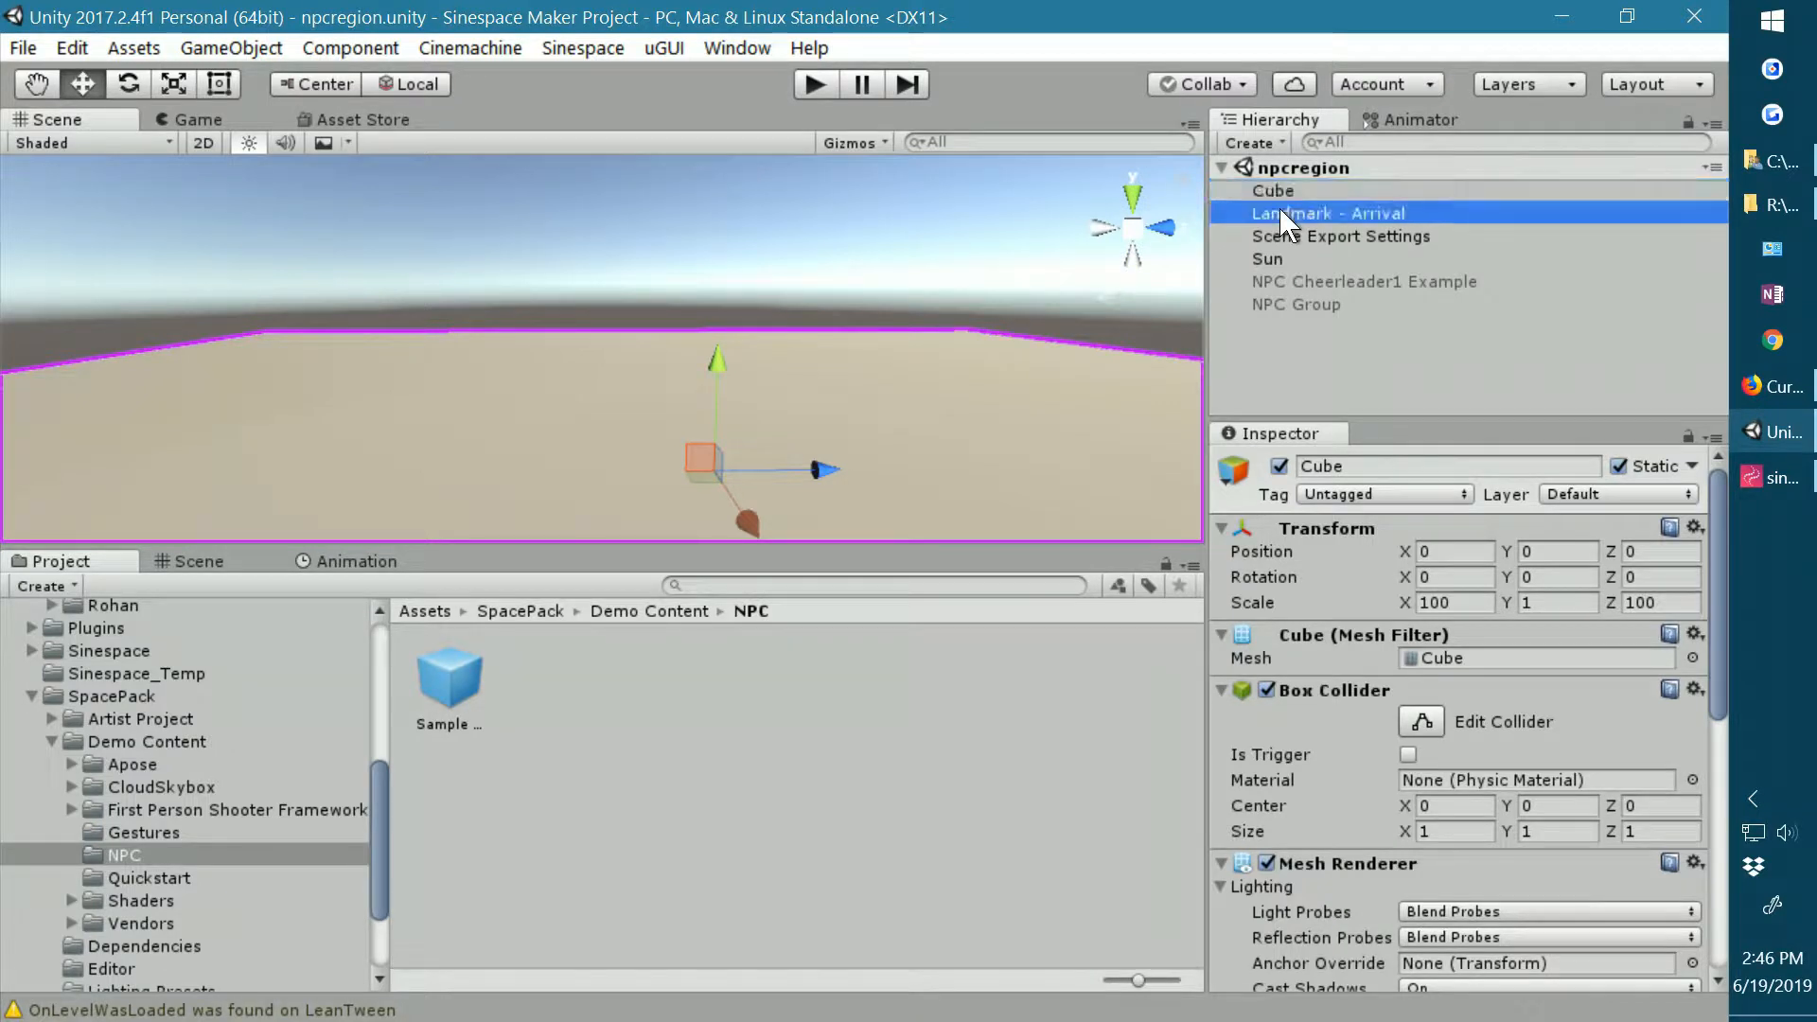
pyautogui.moveTo(826, 420); pyautogui.dragTo(649, 401, button='middle')
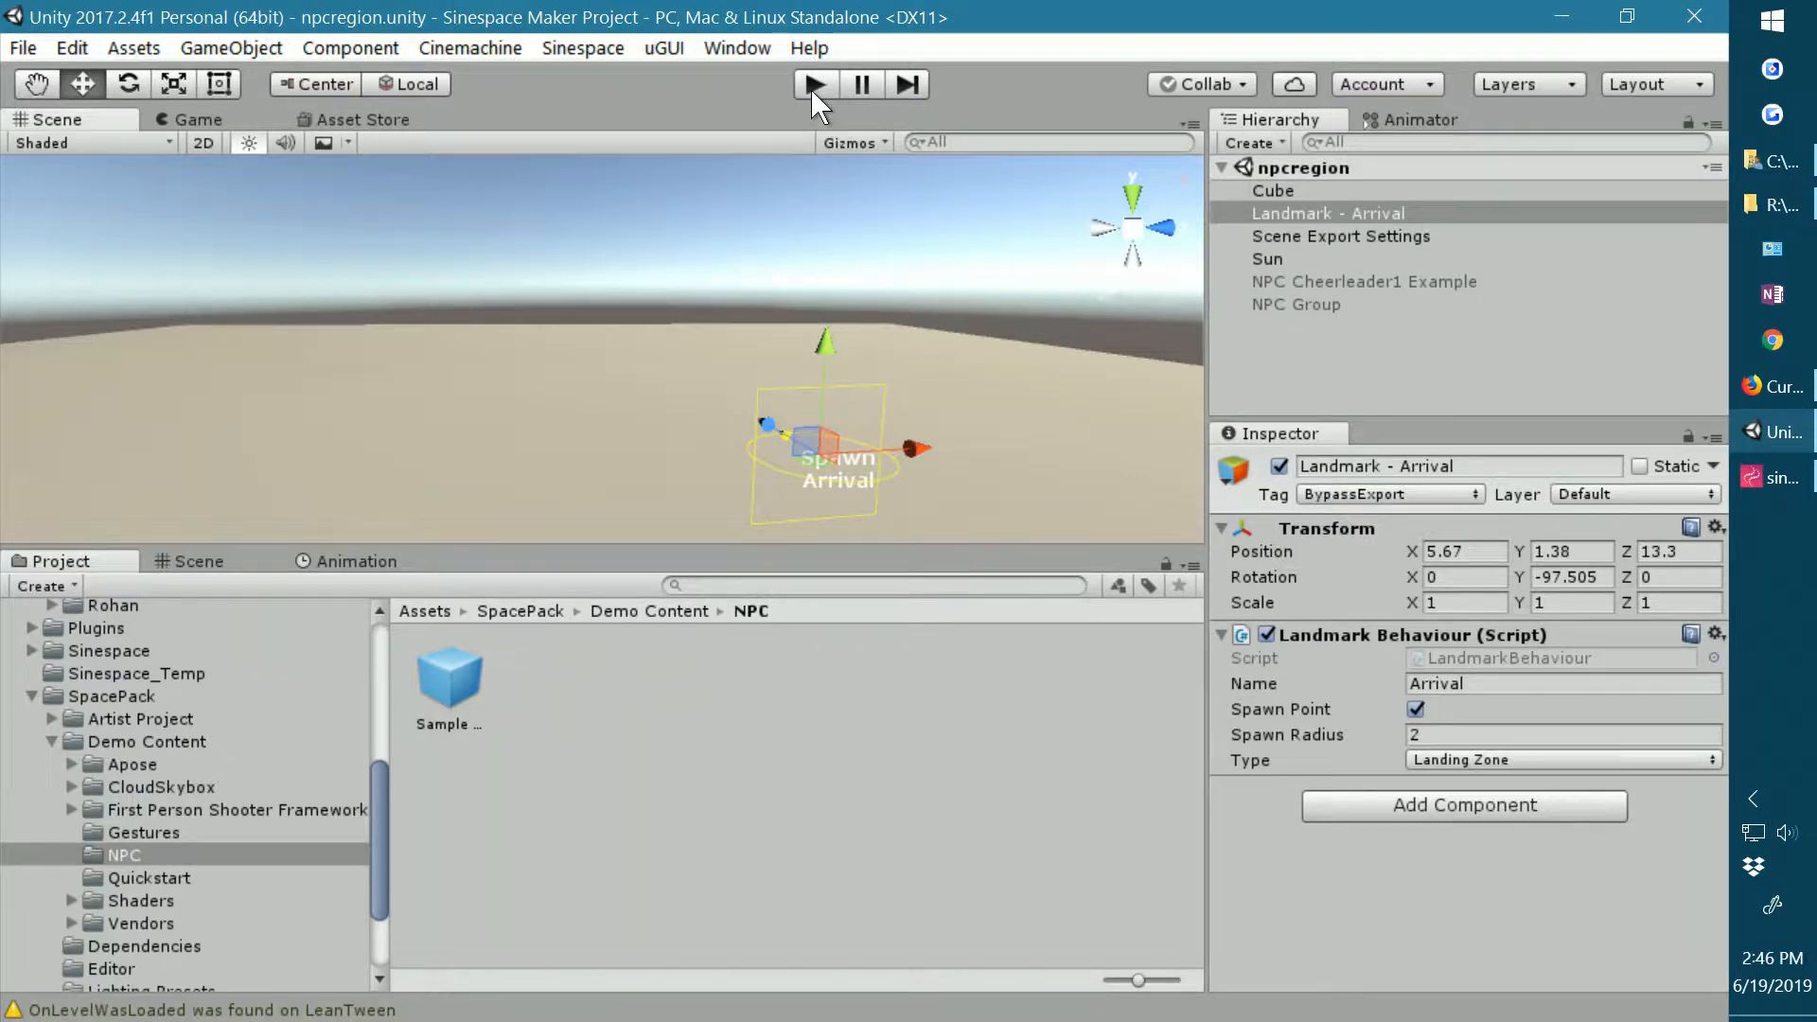
pyautogui.click(1288, 235)
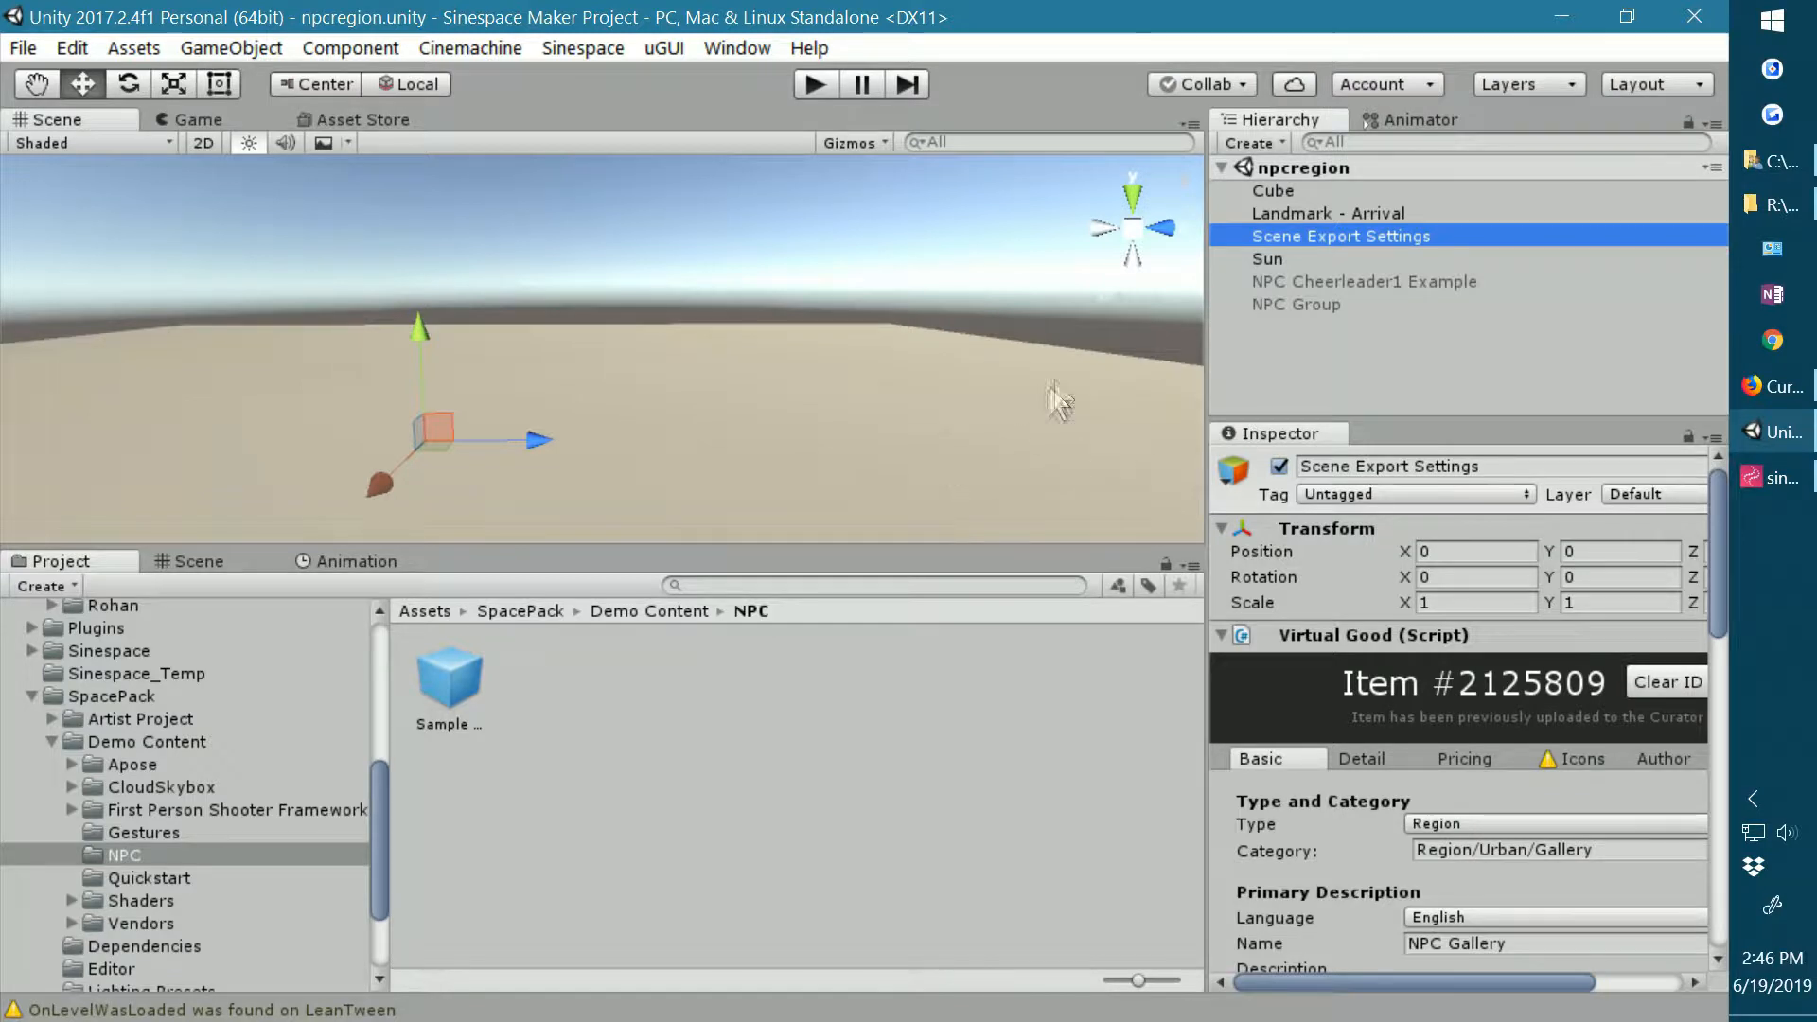
pyautogui.moveTo(746, 428); pyautogui.dragTo(841, 422, button='middle')
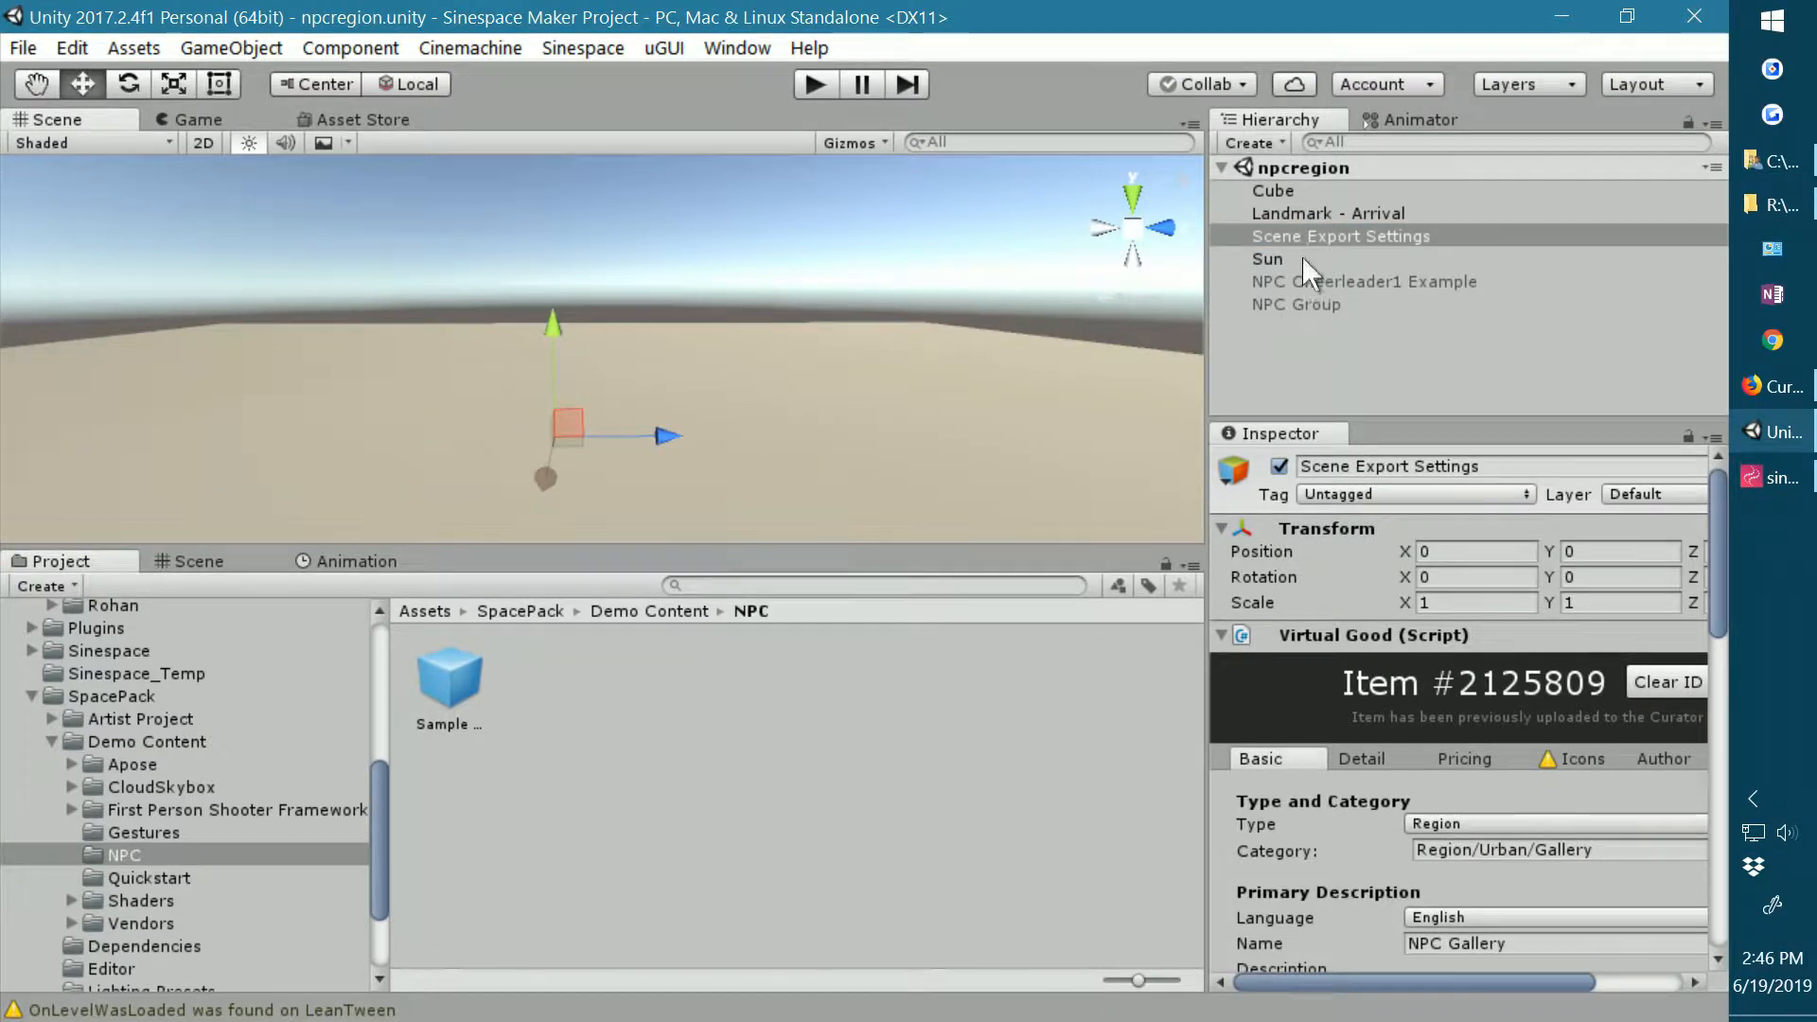
pyautogui.click(1294, 369)
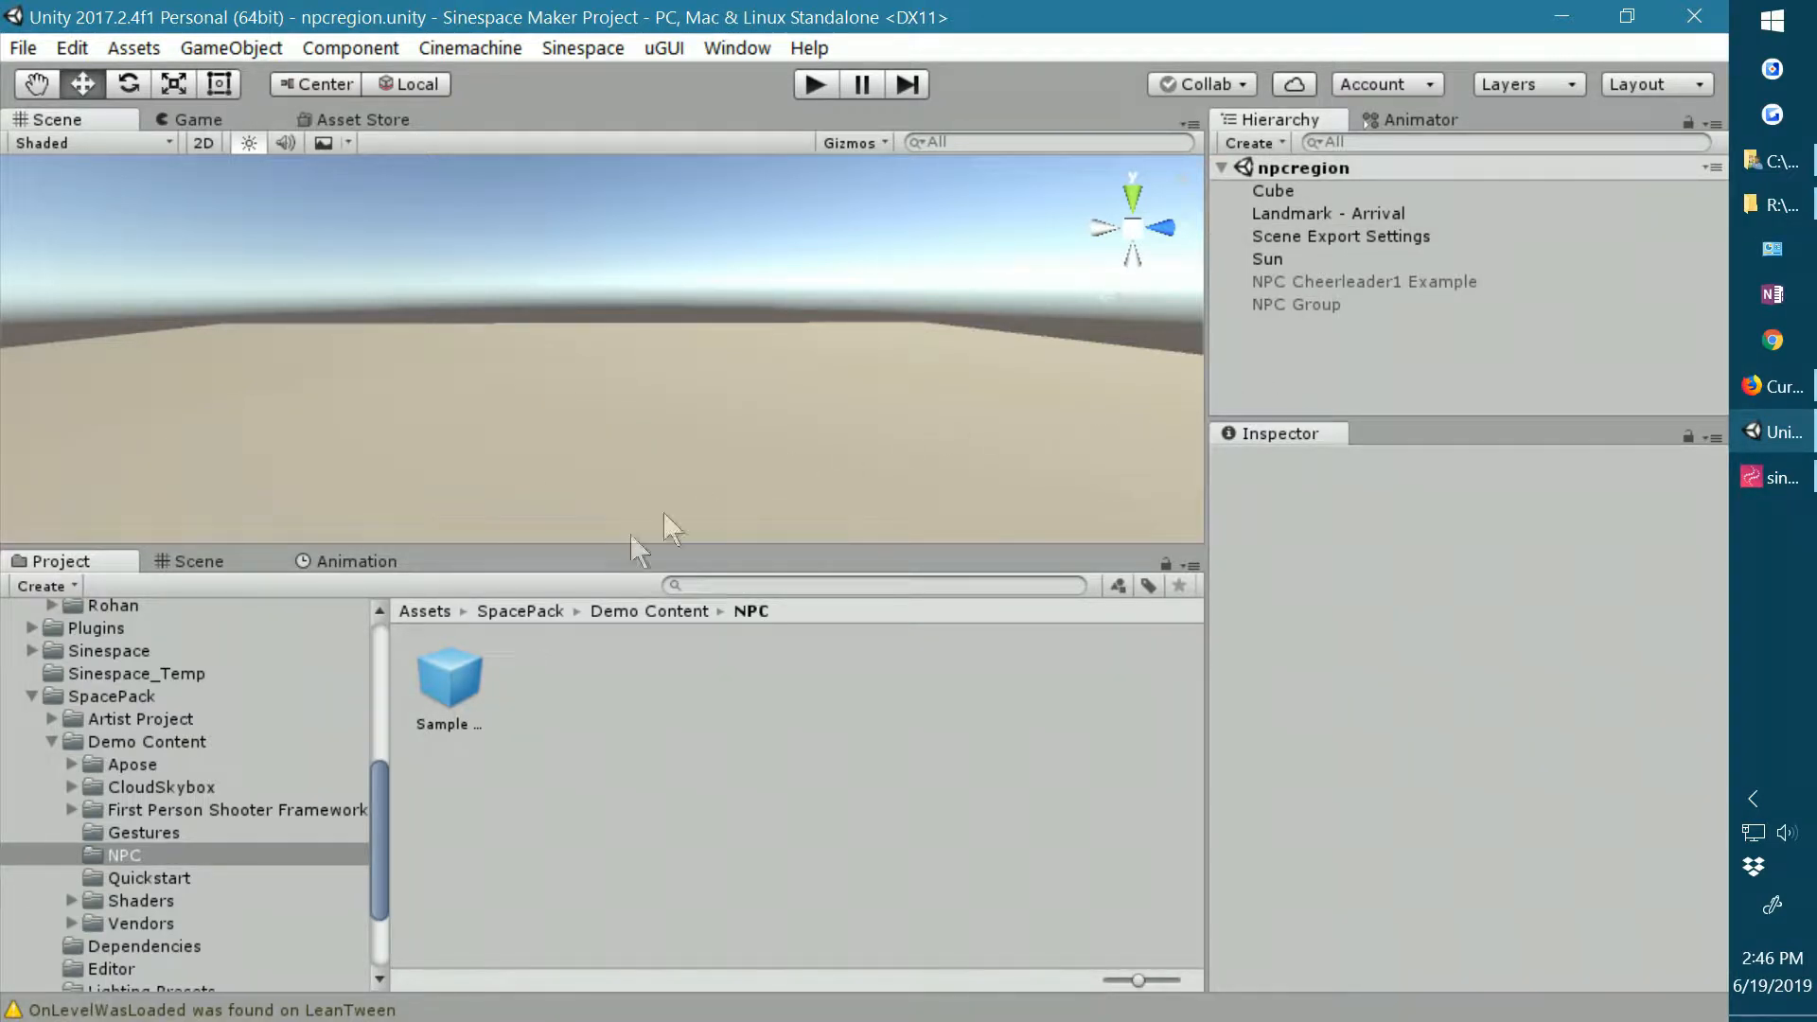
# Place the Sample NPC prefab on the ground in the scene at about X 0.85, Y 0.5, Z -0.76.
pyautogui.moveTo(449, 674); pyautogui.dragTo(534, 457)
pyautogui.moveTo(534, 434); pyautogui.dragTo(534, 434)
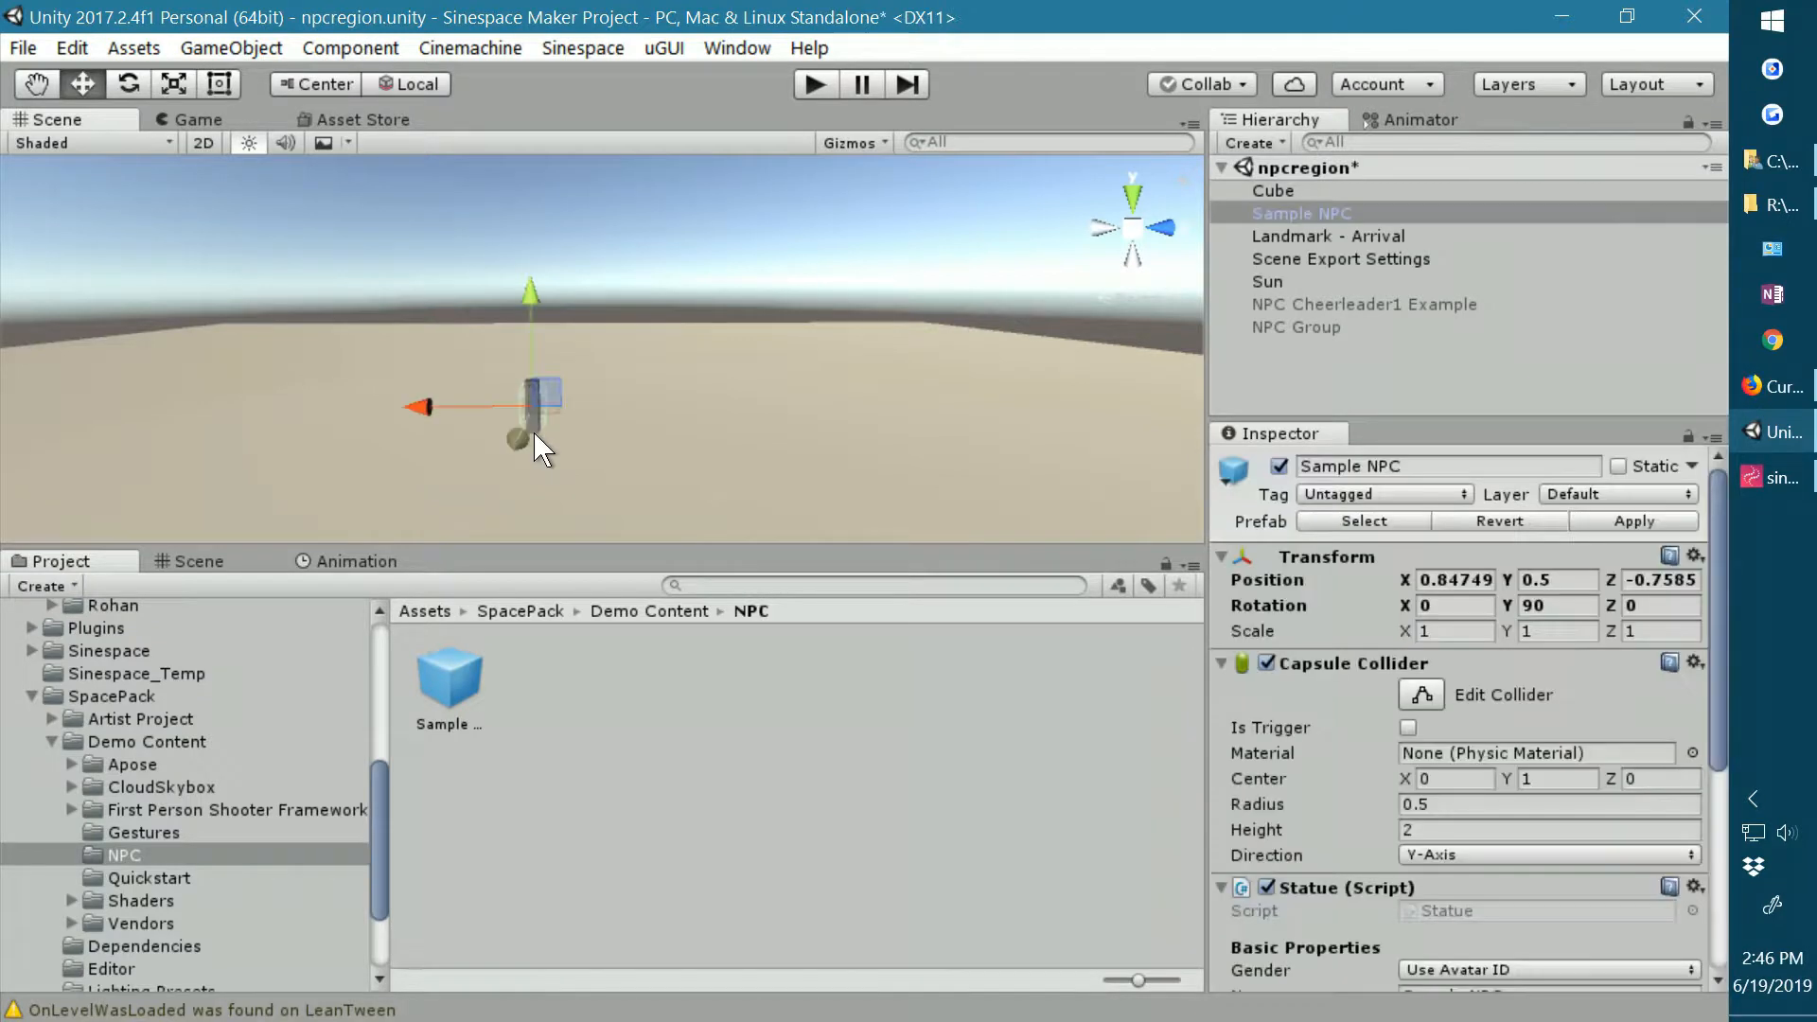
# Reshape the Sample NPC's capsule collider around the block to a radius of about 0.47 and a height of about 2.08.
pyautogui.moveTo(610, 470); pyautogui.dragTo(758, 477, button='middle')
pyautogui.moveTo(739, 388); pyautogui.dragTo(753, 485, button='middle')
pyautogui.moveTo(595, 494); pyautogui.dragTo(743, 483, button='right')
pyautogui.moveTo(739, 486)
pyautogui.mouseDown(button='middle')
pyautogui.moveTo(780, 455)
pyautogui.moveTo(763, 486)
pyautogui.mouseUp(button='middle')
pyautogui.moveTo(794, 445); pyautogui.dragTo(704, 474, button='right')
pyautogui.moveTo(706, 475); pyautogui.dragTo(653, 480, button='middle')
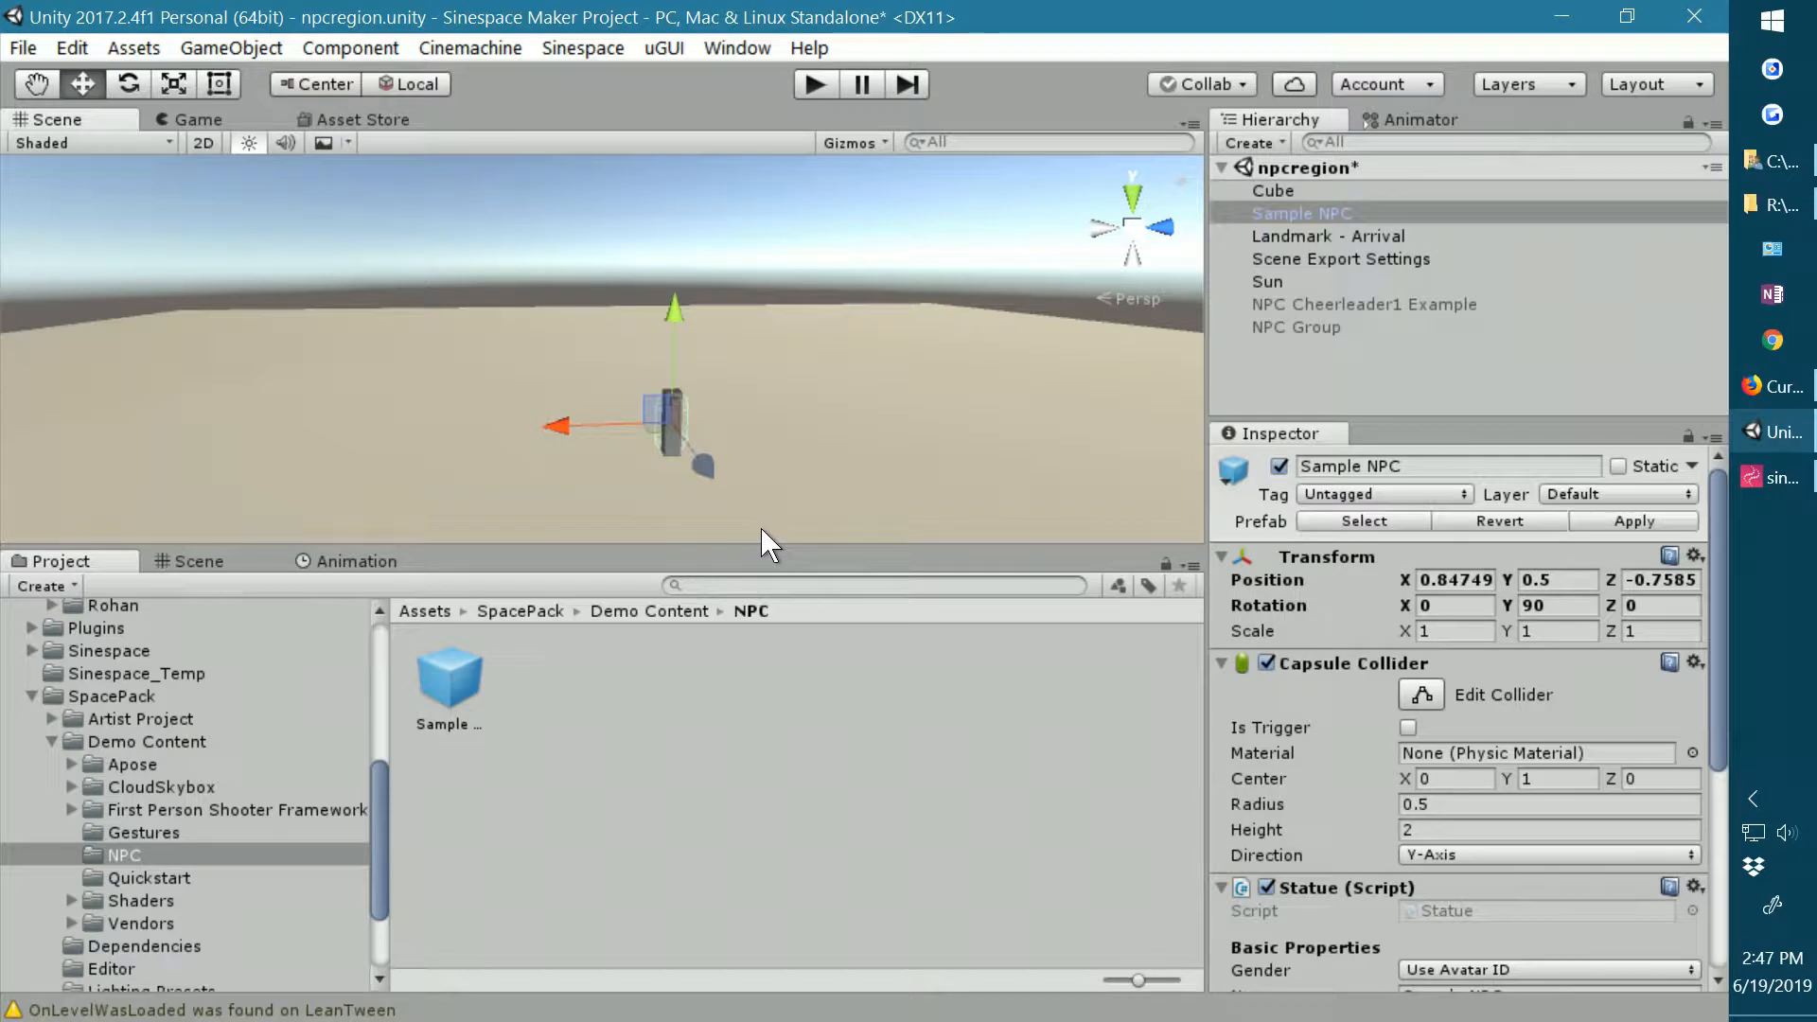
pyautogui.scroll(7, 706, 500)
pyautogui.moveTo(707, 485)
pyautogui.mouseDown(button='middle')
pyautogui.moveTo(712, 410)
pyautogui.moveTo(705, 460)
pyautogui.mouseUp(button='middle')
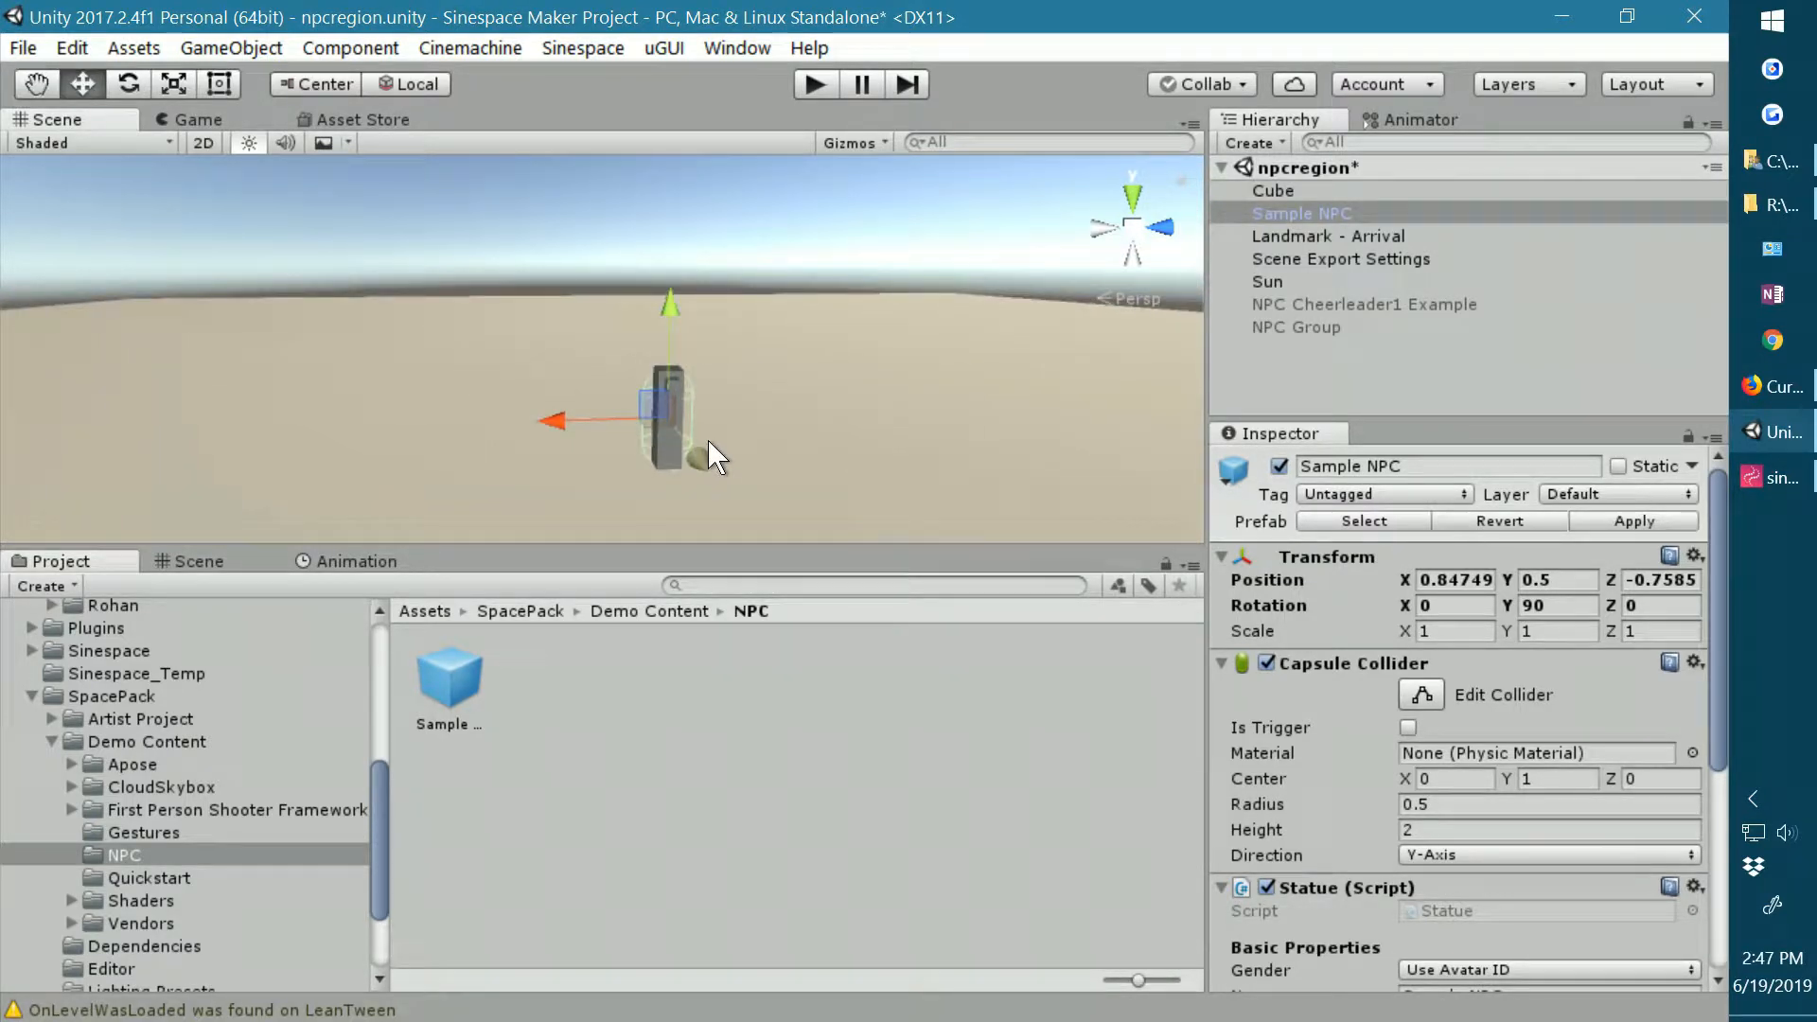
pyautogui.scroll(5, 701, 434)
pyautogui.moveTo(845, 406); pyautogui.dragTo(740, 377, button='right')
pyautogui.moveTo(908, 401); pyautogui.dragTo(803, 405, button='middle')
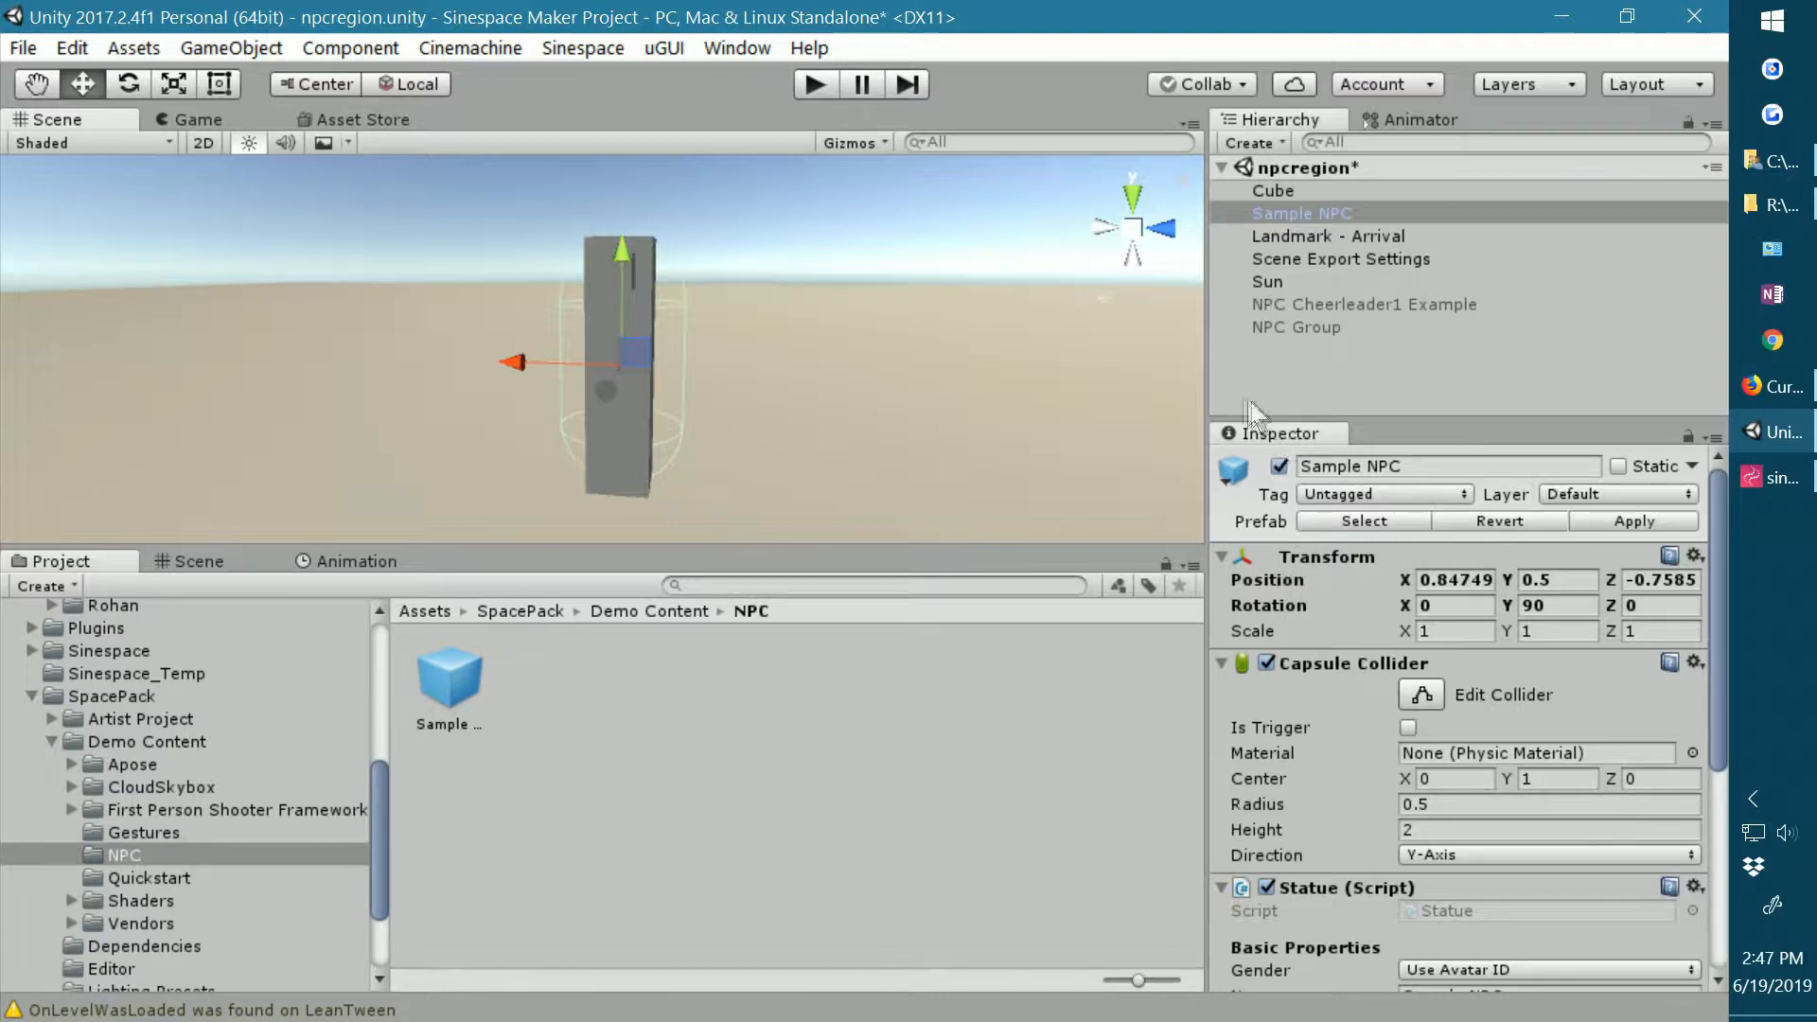
pyautogui.click(1424, 696)
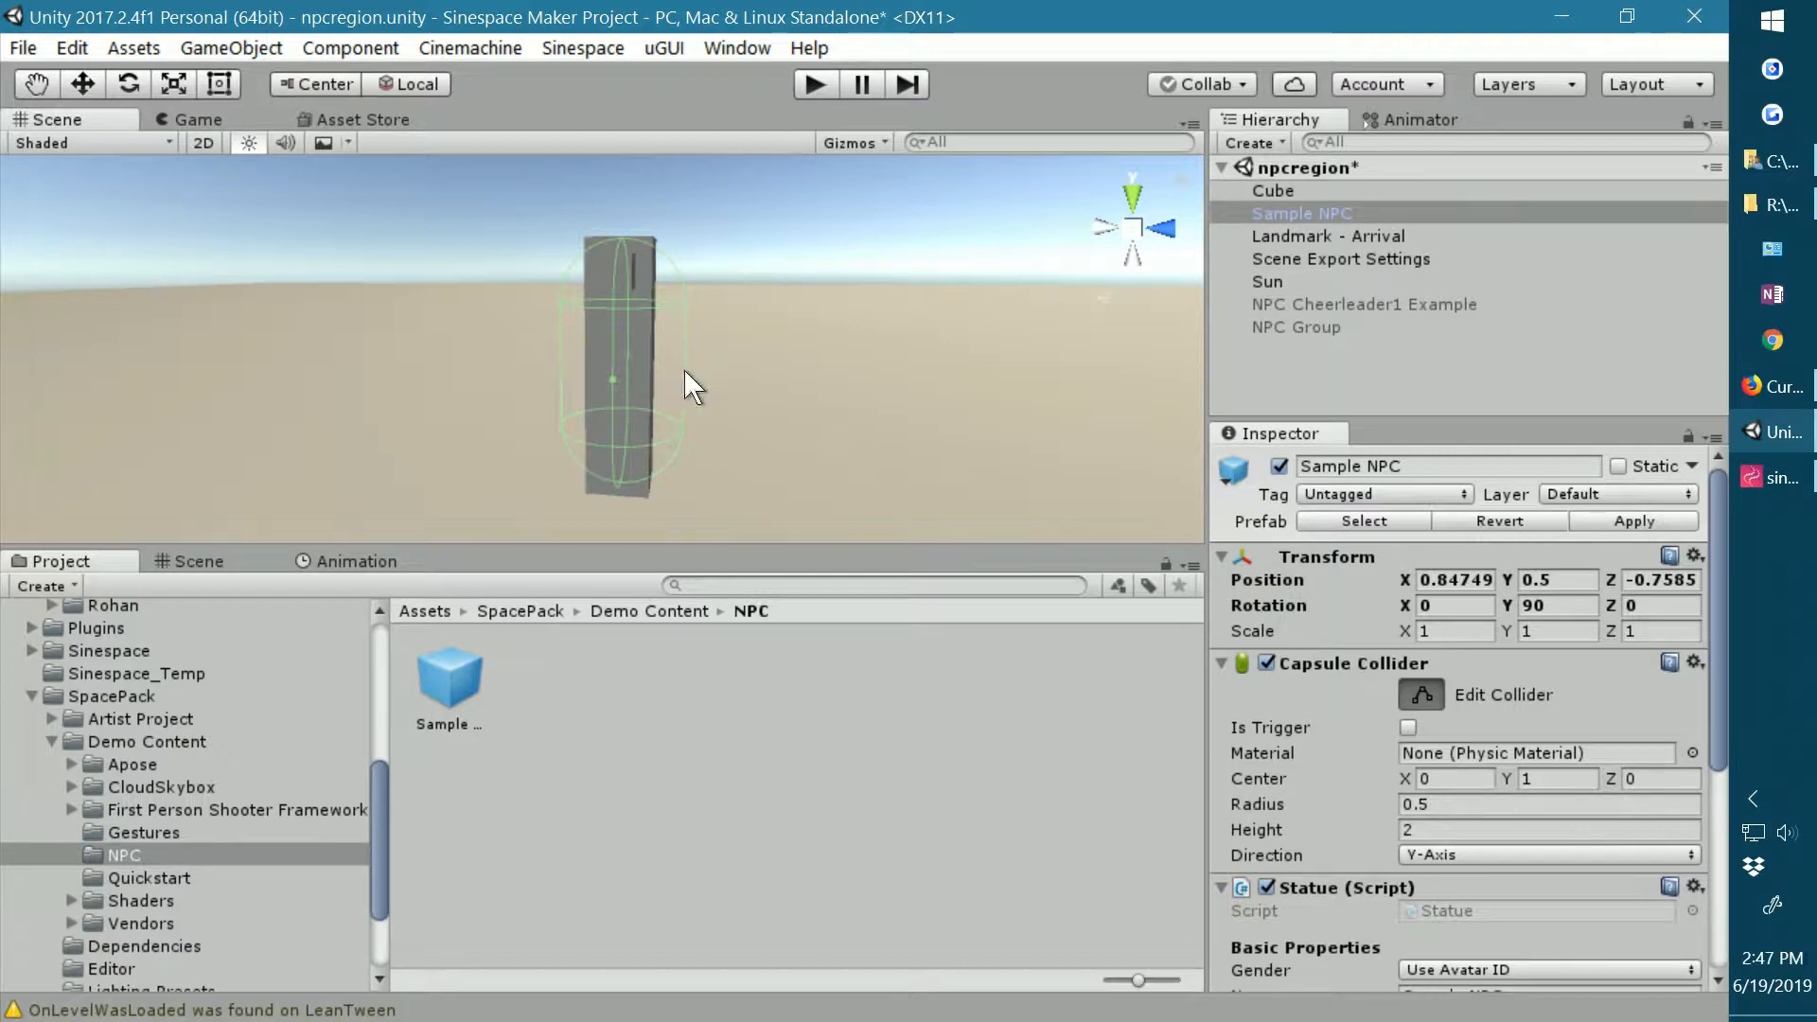
pyautogui.moveTo(685, 371)
pyautogui.mouseDown()
pyautogui.moveTo(708, 372)
pyautogui.moveTo(674, 373)
pyautogui.mouseUp()
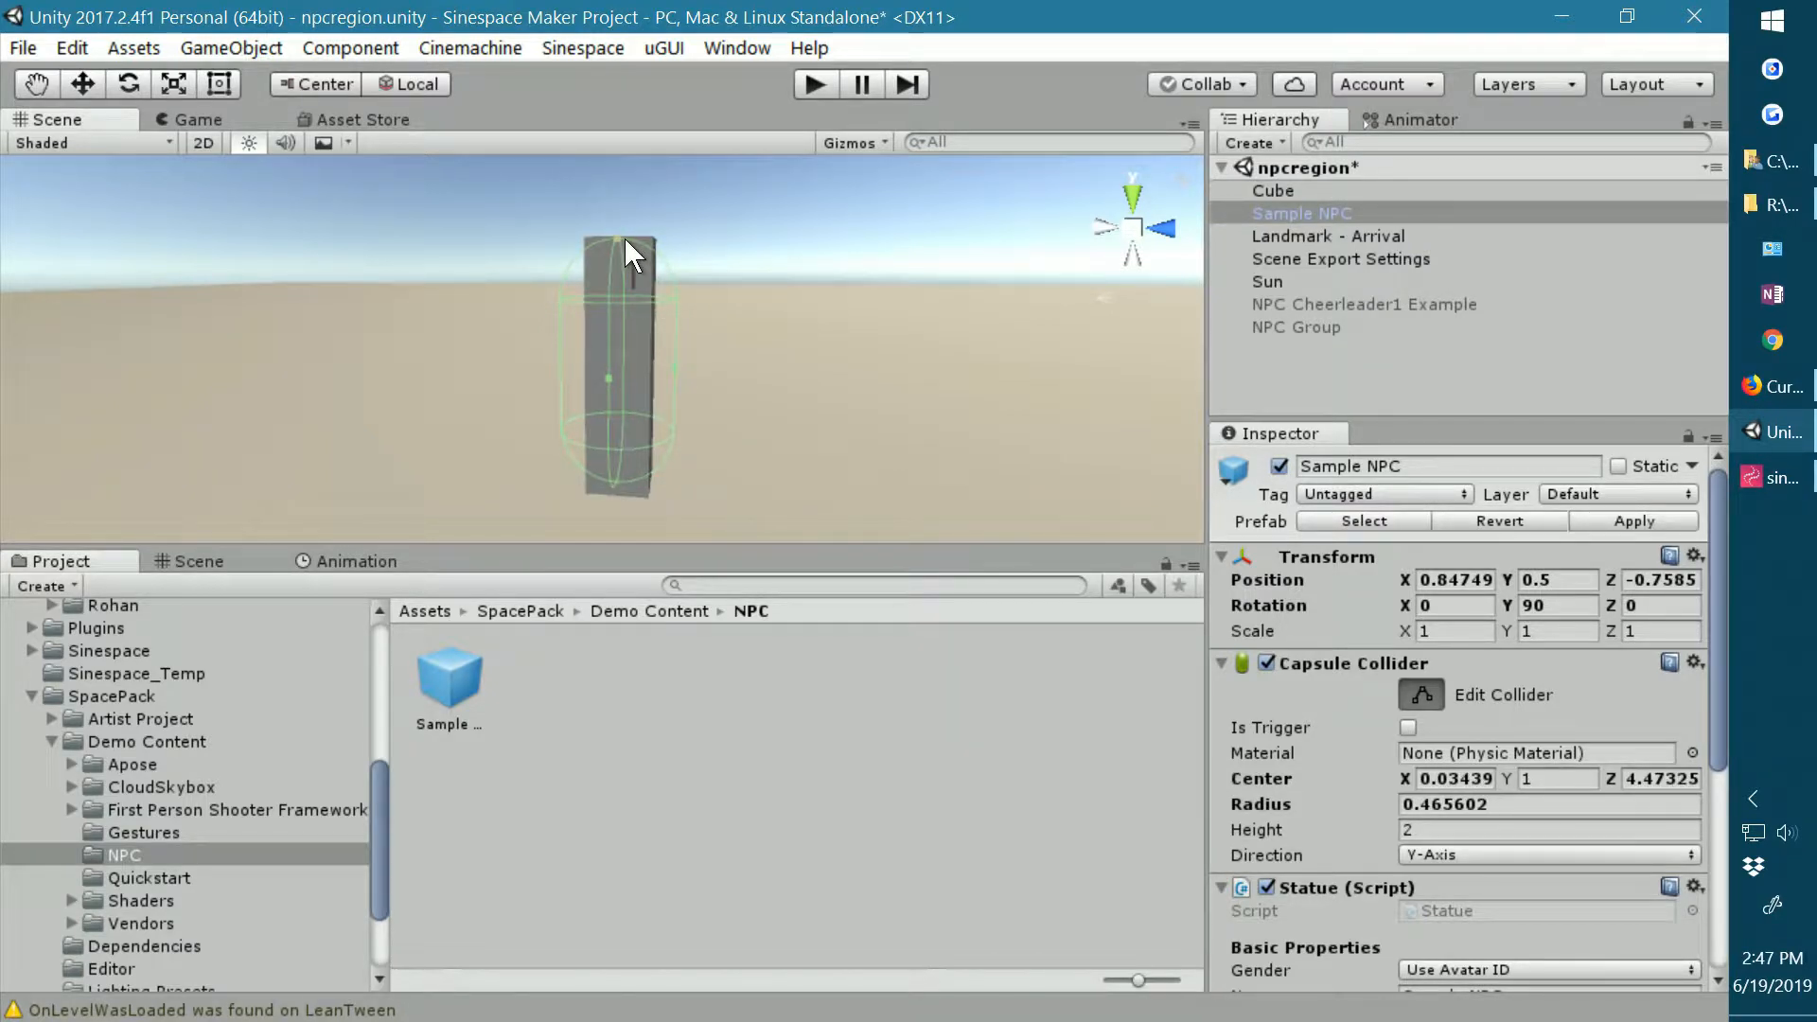
pyautogui.moveTo(617, 239)
pyautogui.mouseDown()
pyautogui.moveTo(614, 195)
pyautogui.moveTo(611, 240)
pyautogui.mouseUp()
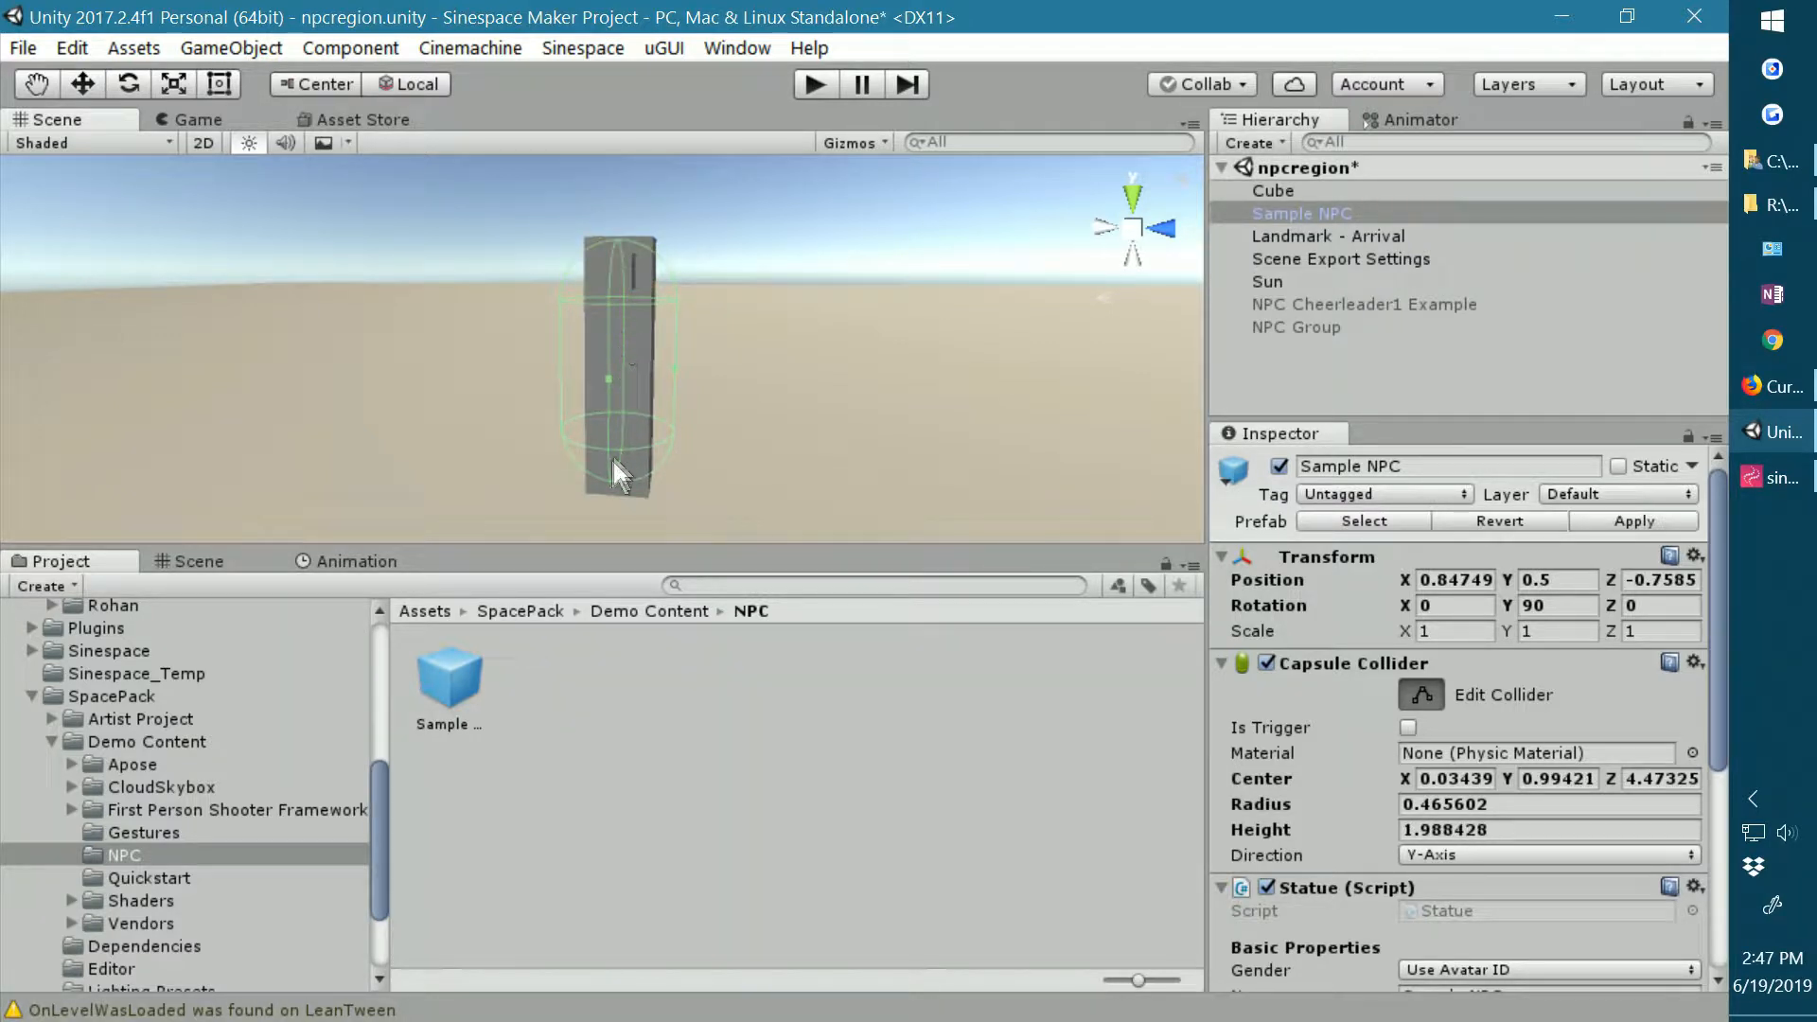
pyautogui.moveTo(616, 481); pyautogui.dragTo(617, 491)
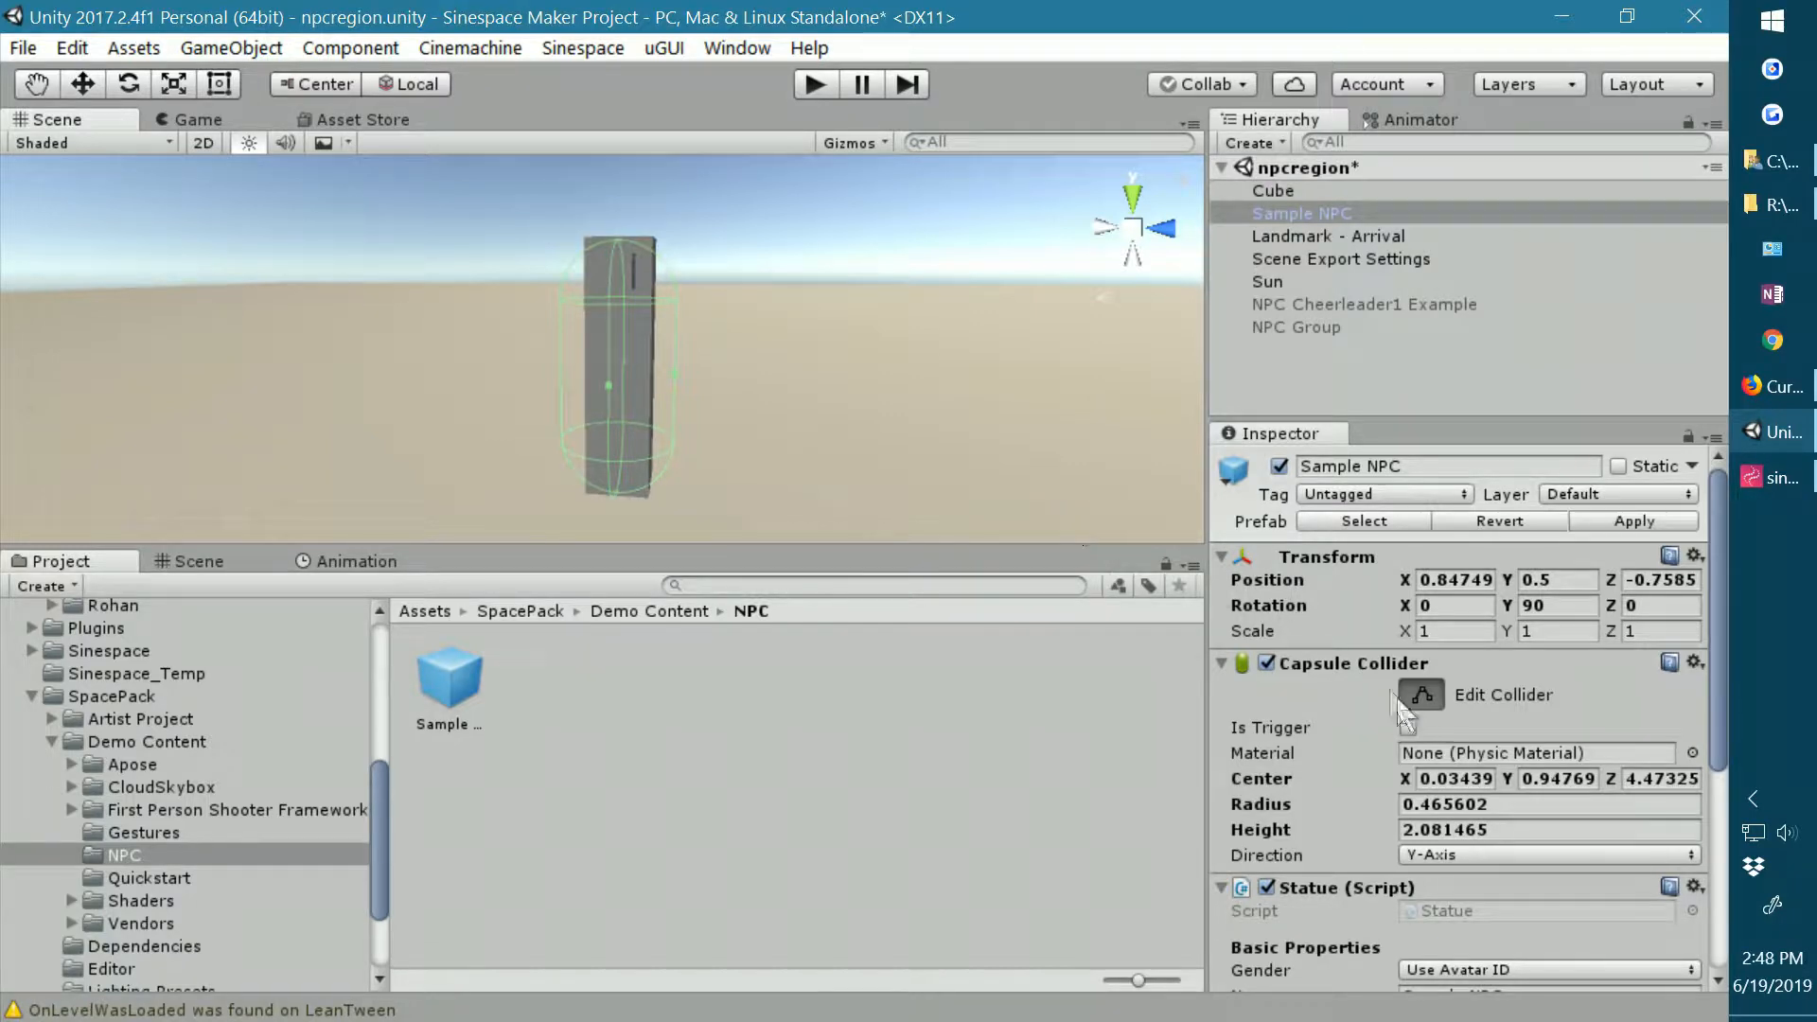
pyautogui.click(1414, 695)
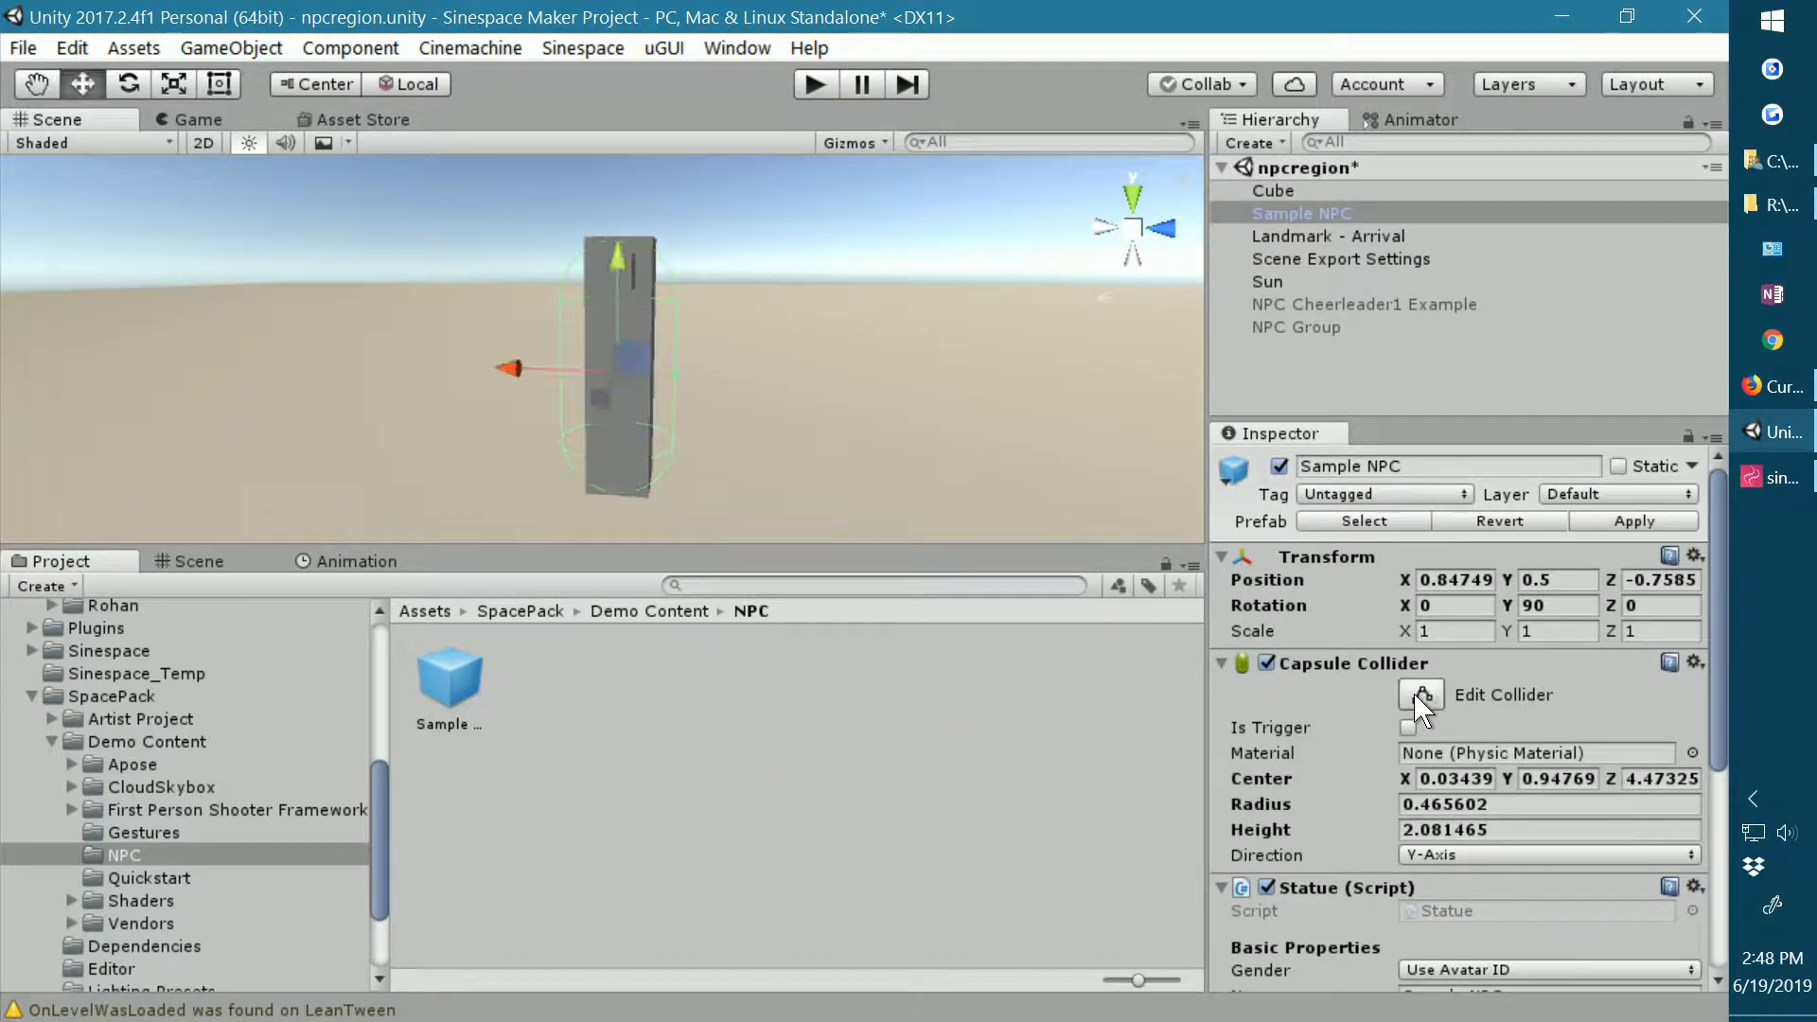
# Review the Statue script's settings on the Sample NPC and the list of NPC components available to add.
pyautogui.scroll(-5, 1339, 639)
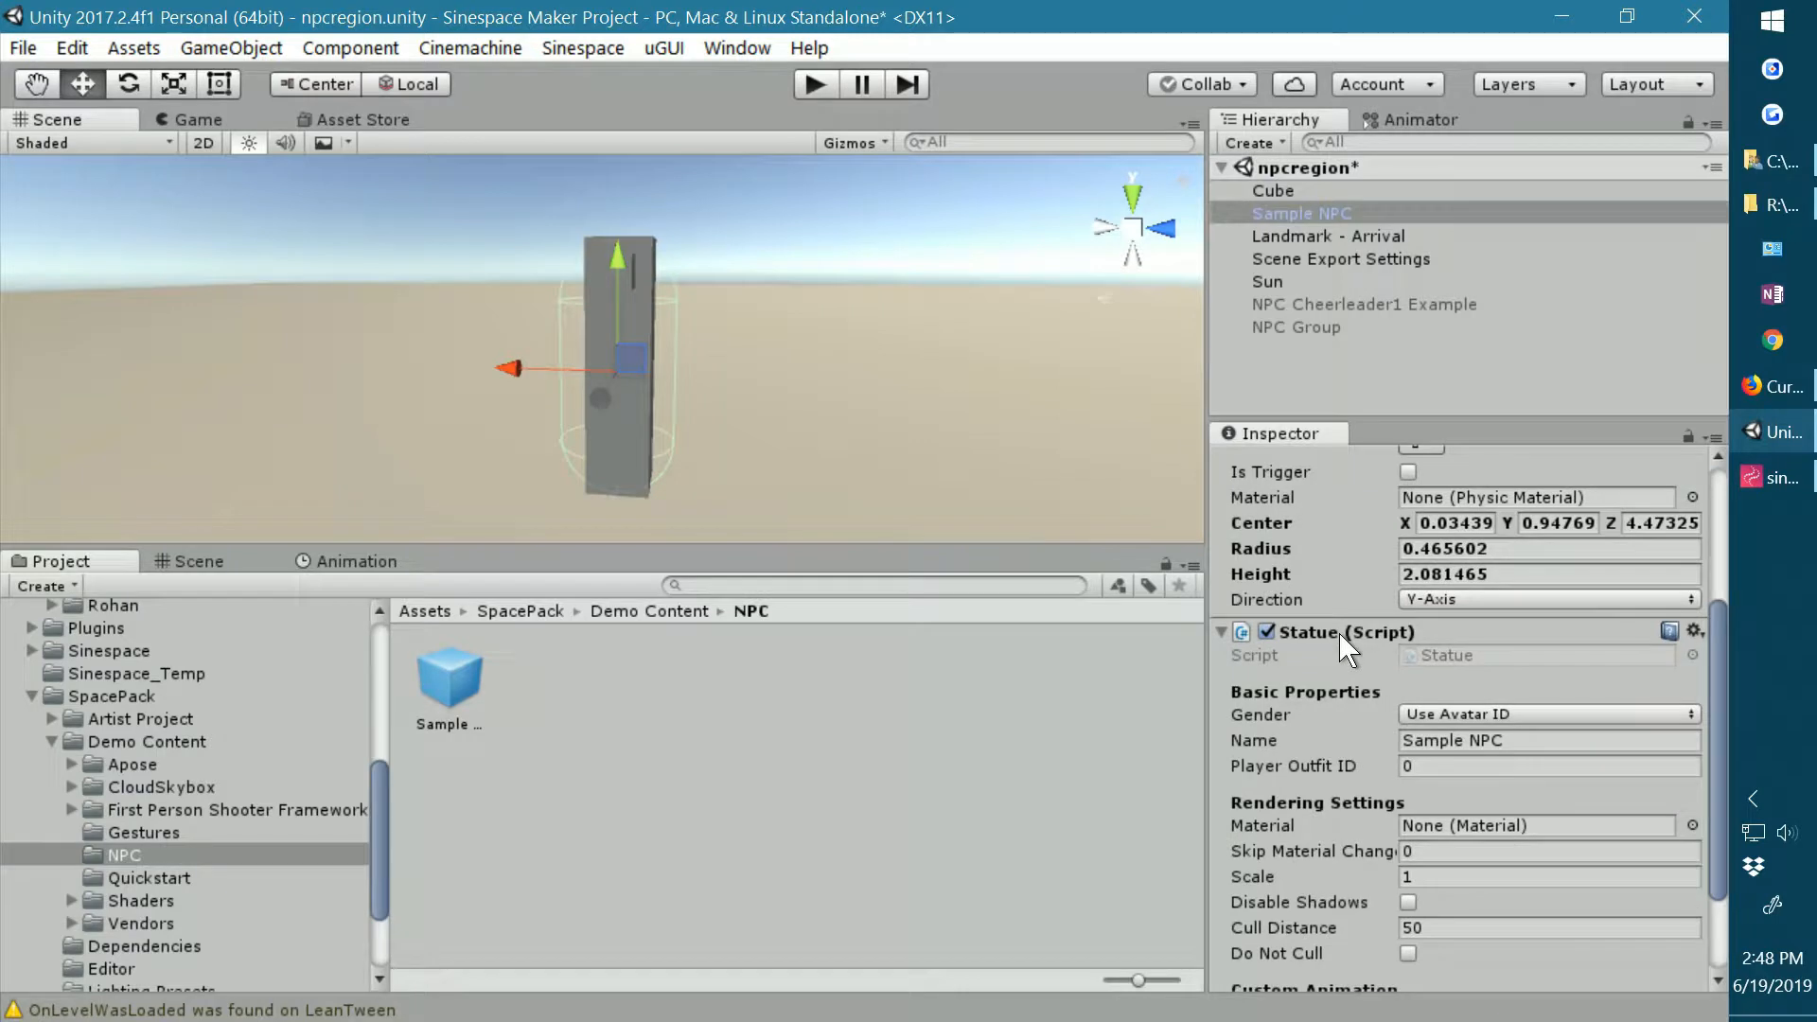
pyautogui.scroll(-1, 1339, 630)
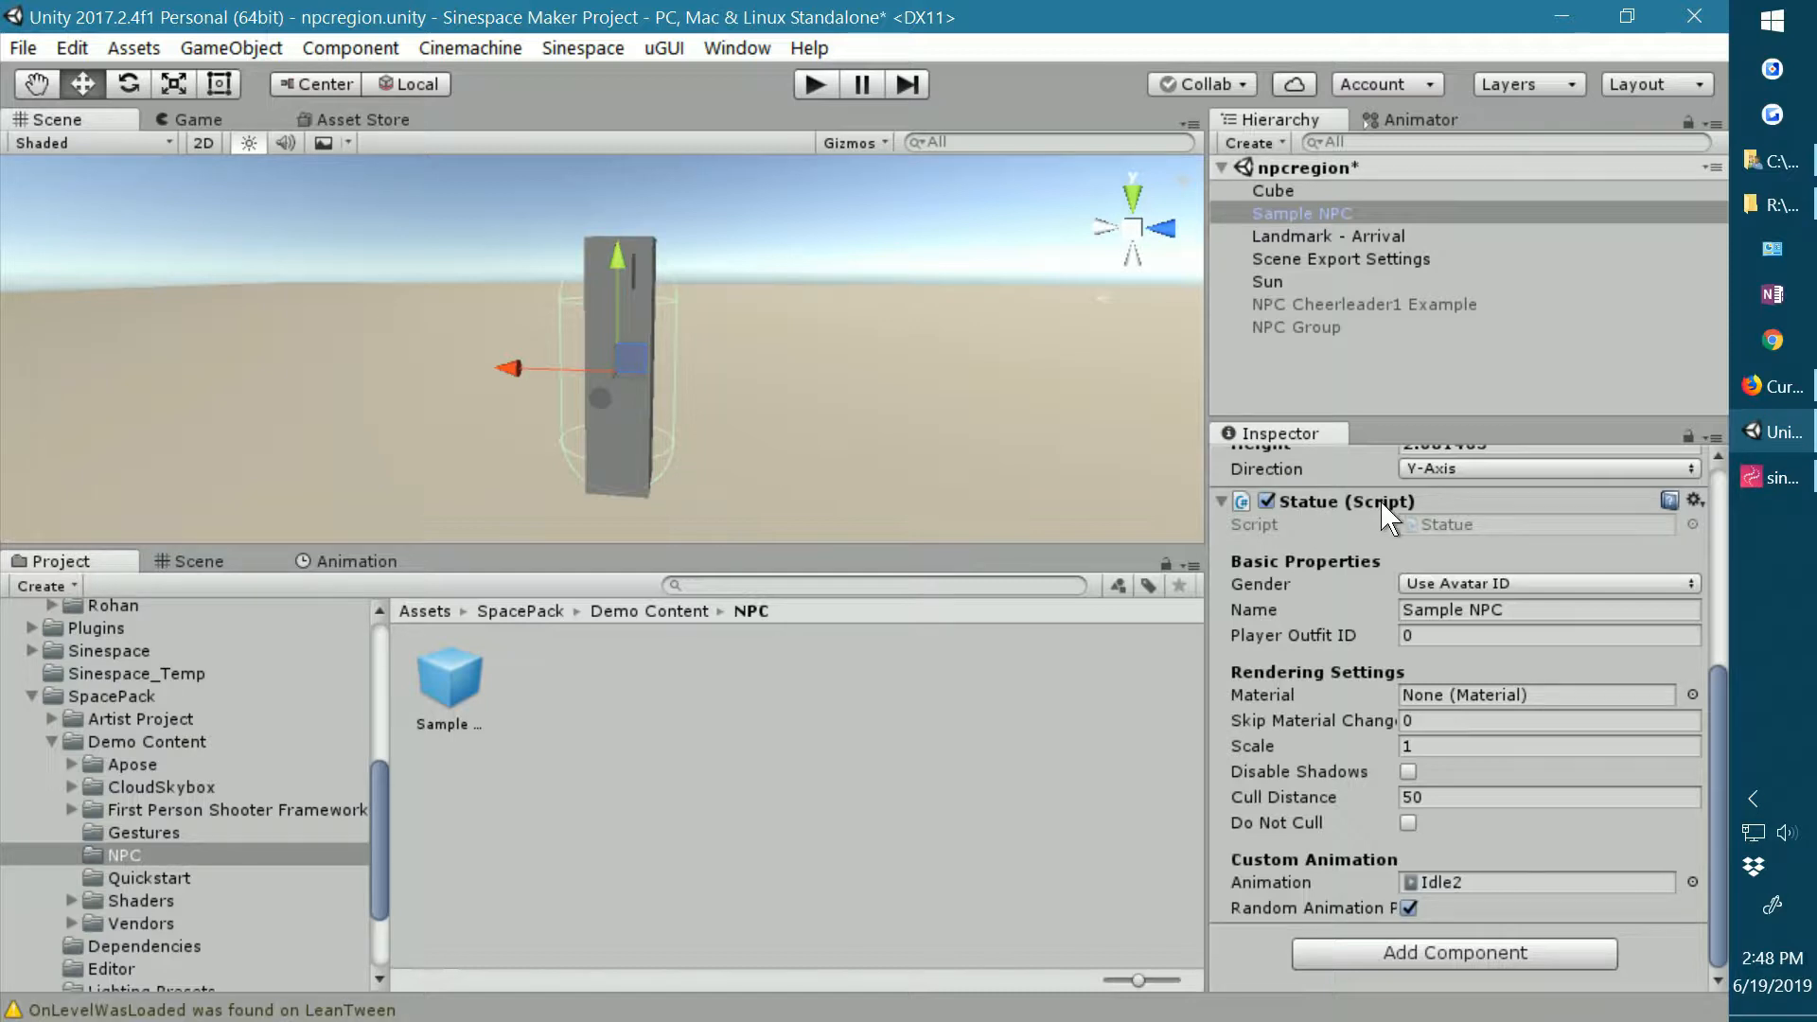
pyautogui.click(1426, 956)
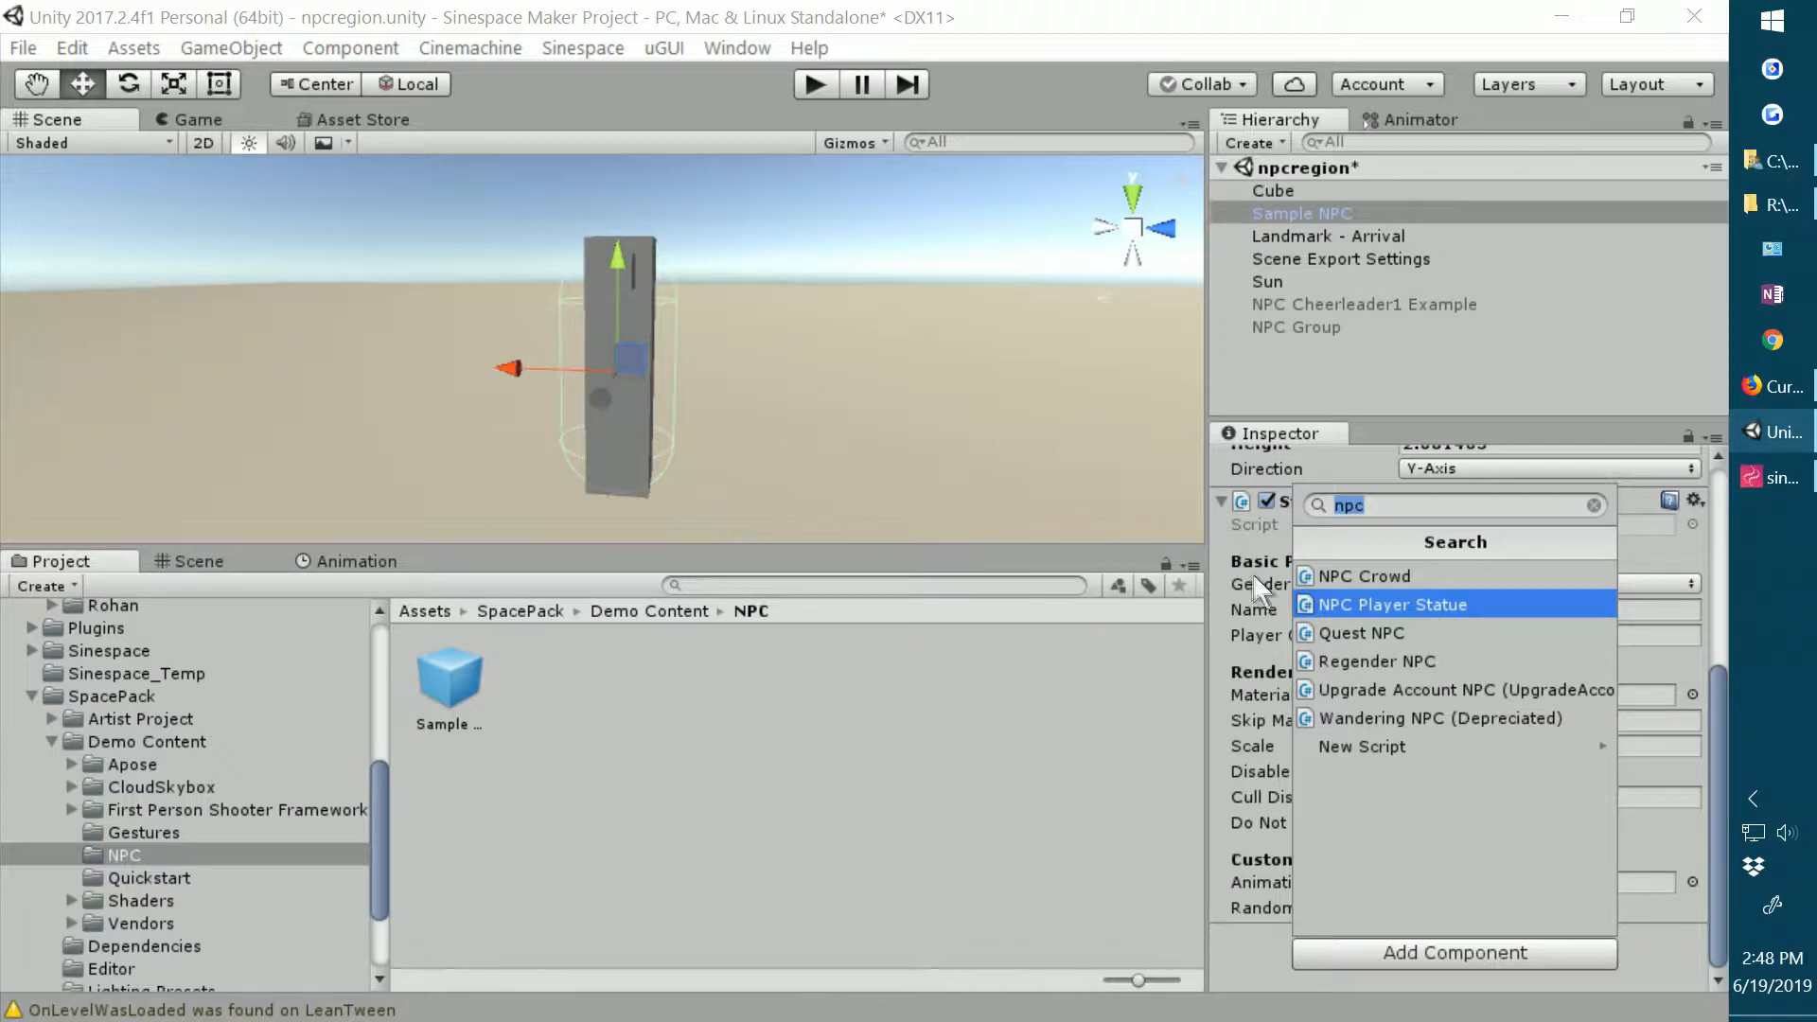
pyautogui.press('Return')
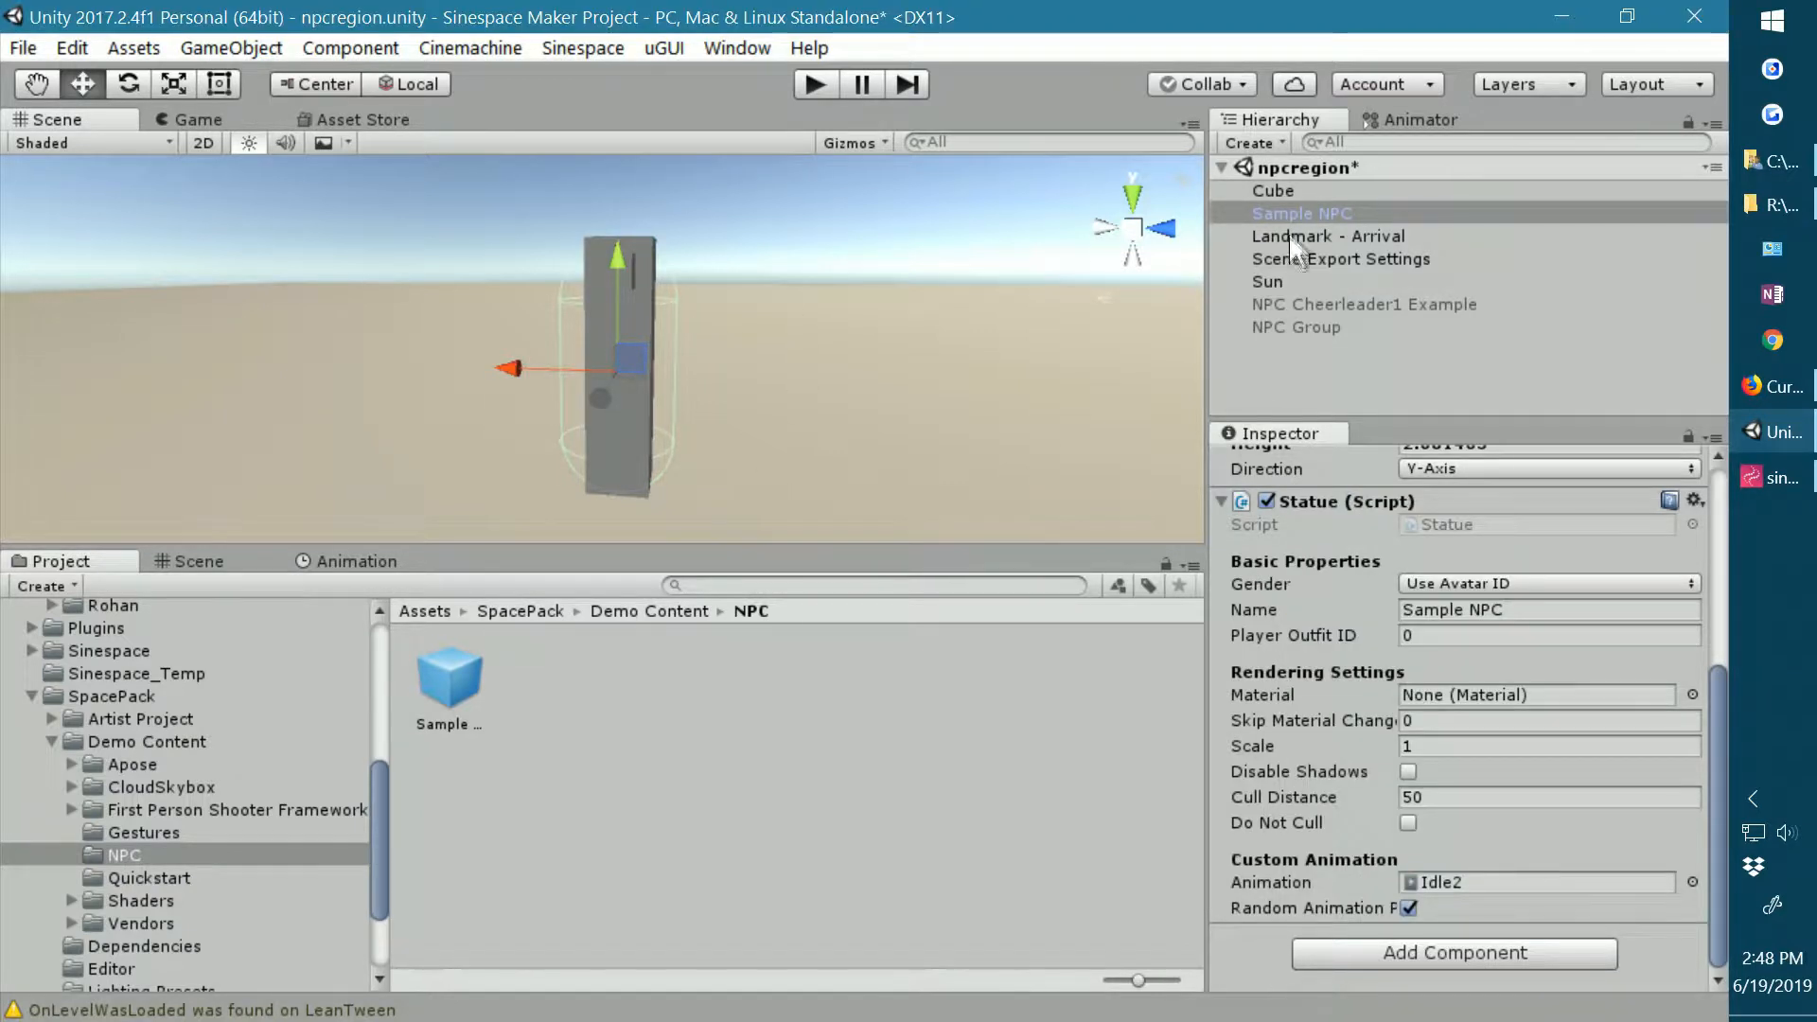
# Create an empty game object under Sample NPC, move it out to the scene's root level and position it beside the NPC block.
pyautogui.rightClick(1293, 213)
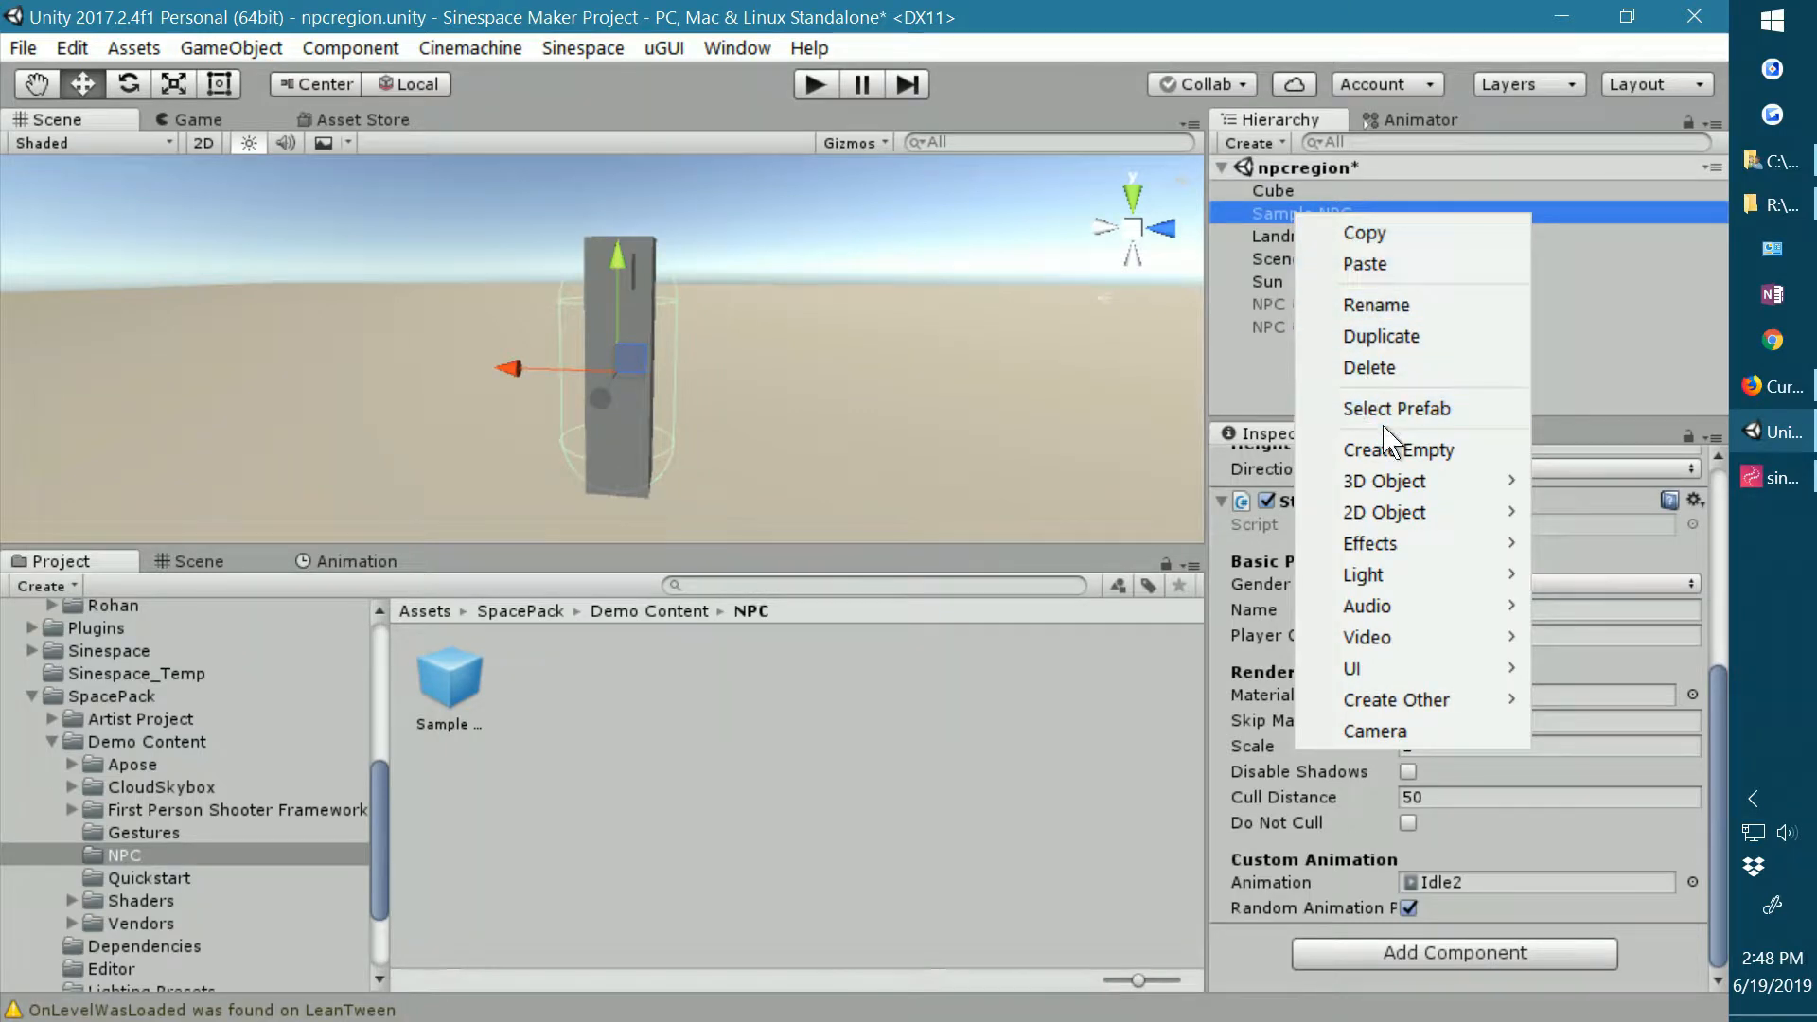
pyautogui.click(1411, 450)
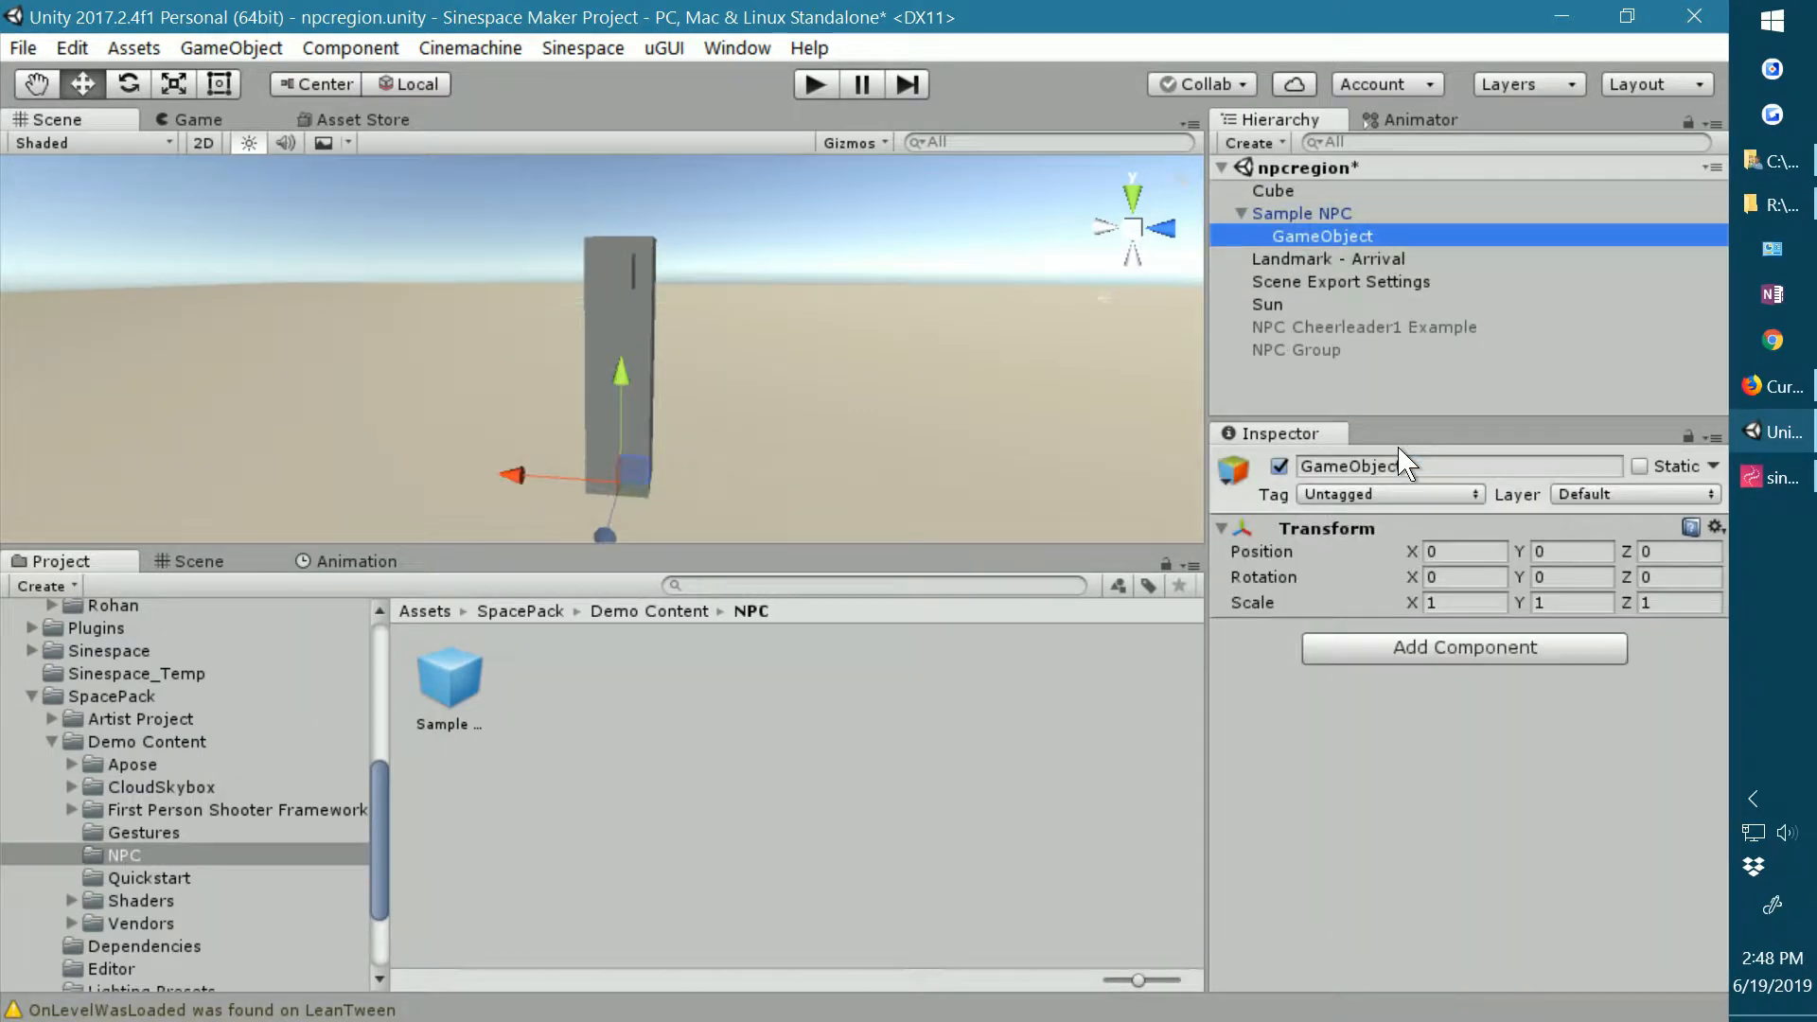
pyautogui.moveTo(1306, 233); pyautogui.dragTo(1297, 202)
pyautogui.moveTo(520, 470); pyautogui.dragTo(735, 470)
# Add the NPC Player Statue component to GameObject and compare its settings with those of Sample NPC.
pyautogui.click(1367, 651)
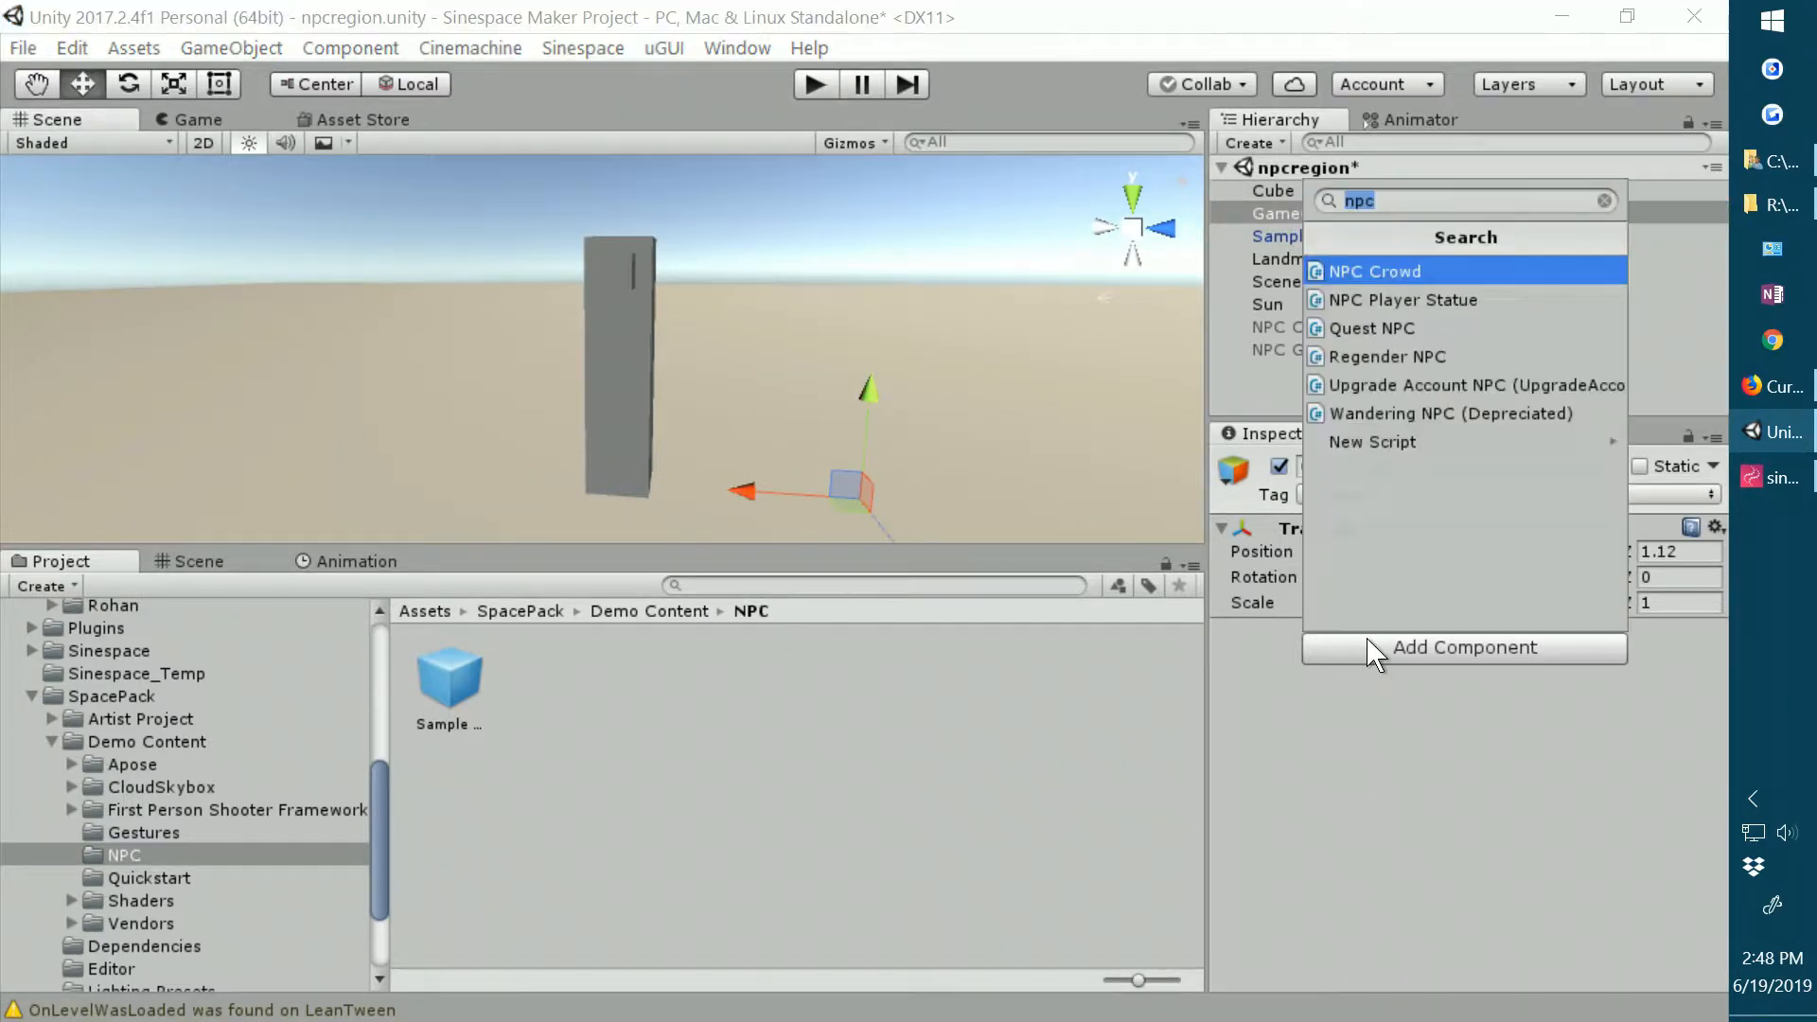
pyautogui.click(1384, 295)
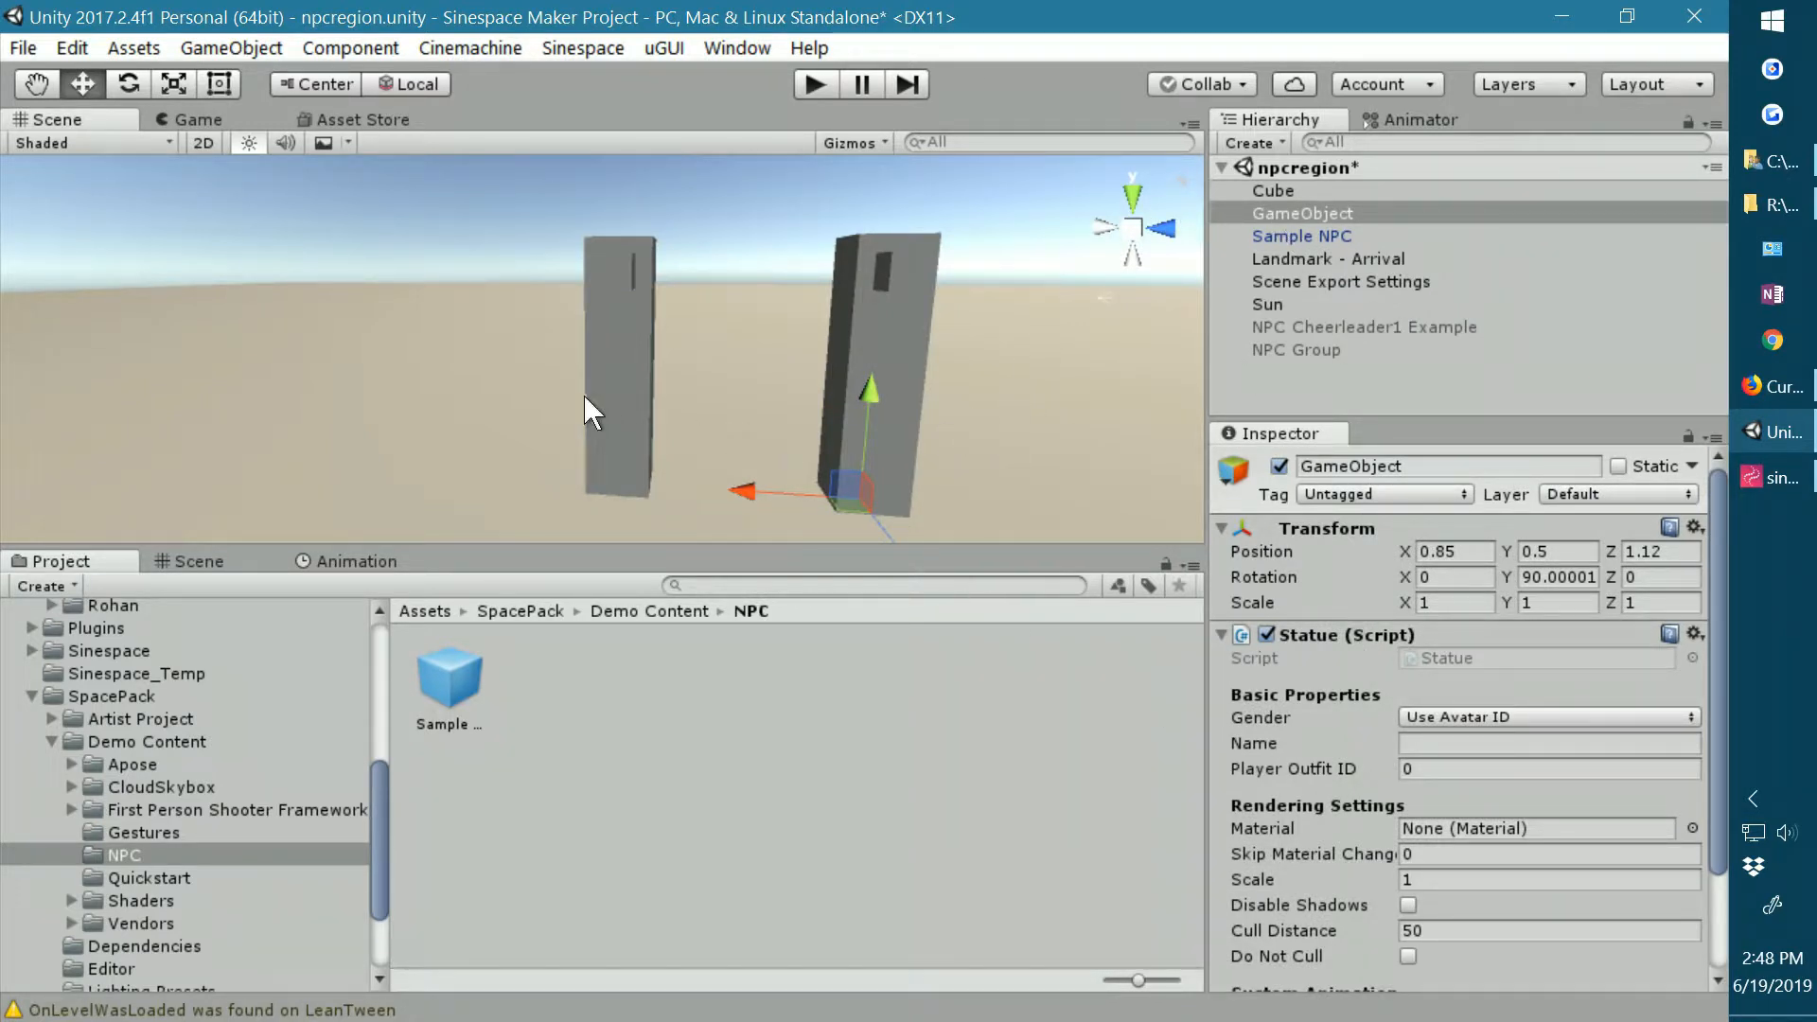
pyautogui.click(599, 374)
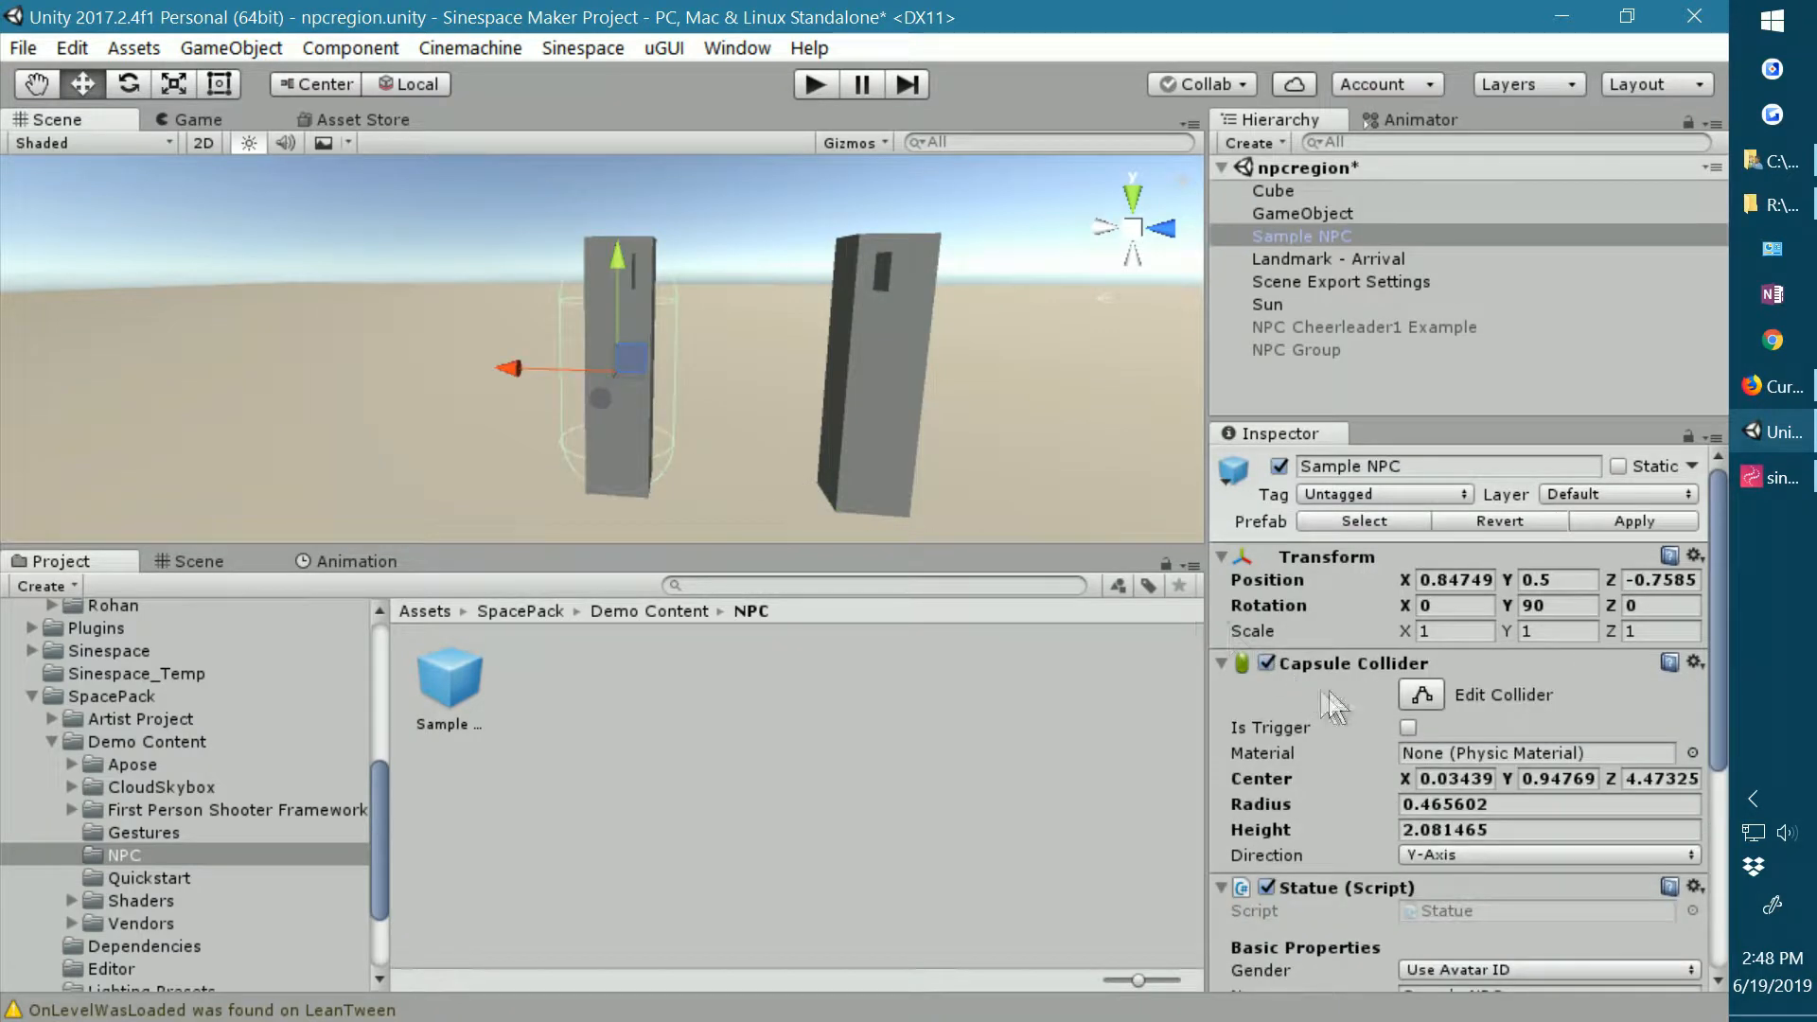
pyautogui.click(855, 423)
# Move the GameObject statue farther away from Sample NPC to a Z position of about 7.97.
pyautogui.scroll(-2, 837, 417)
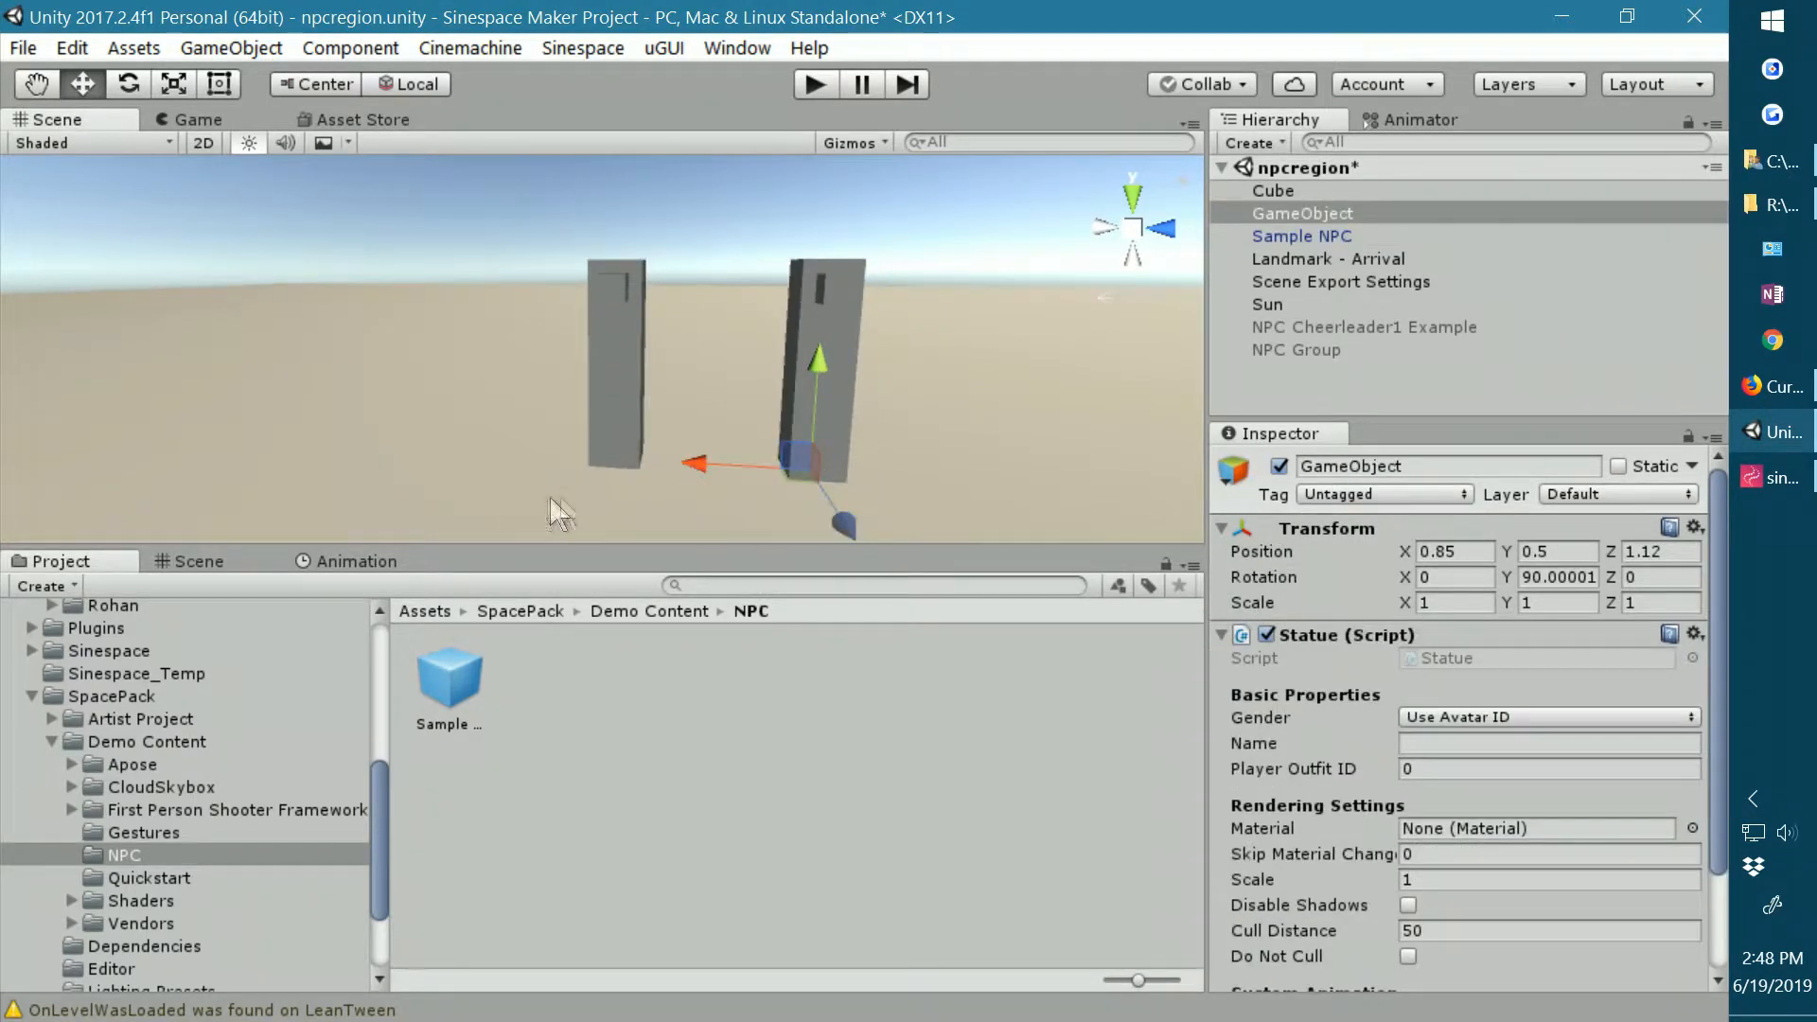
pyautogui.scroll(-1, 565, 506)
pyautogui.moveTo(565, 505); pyautogui.dragTo(661, 495, button='right')
pyautogui.moveTo(640, 460); pyautogui.dragTo(833, 474, button='middle')
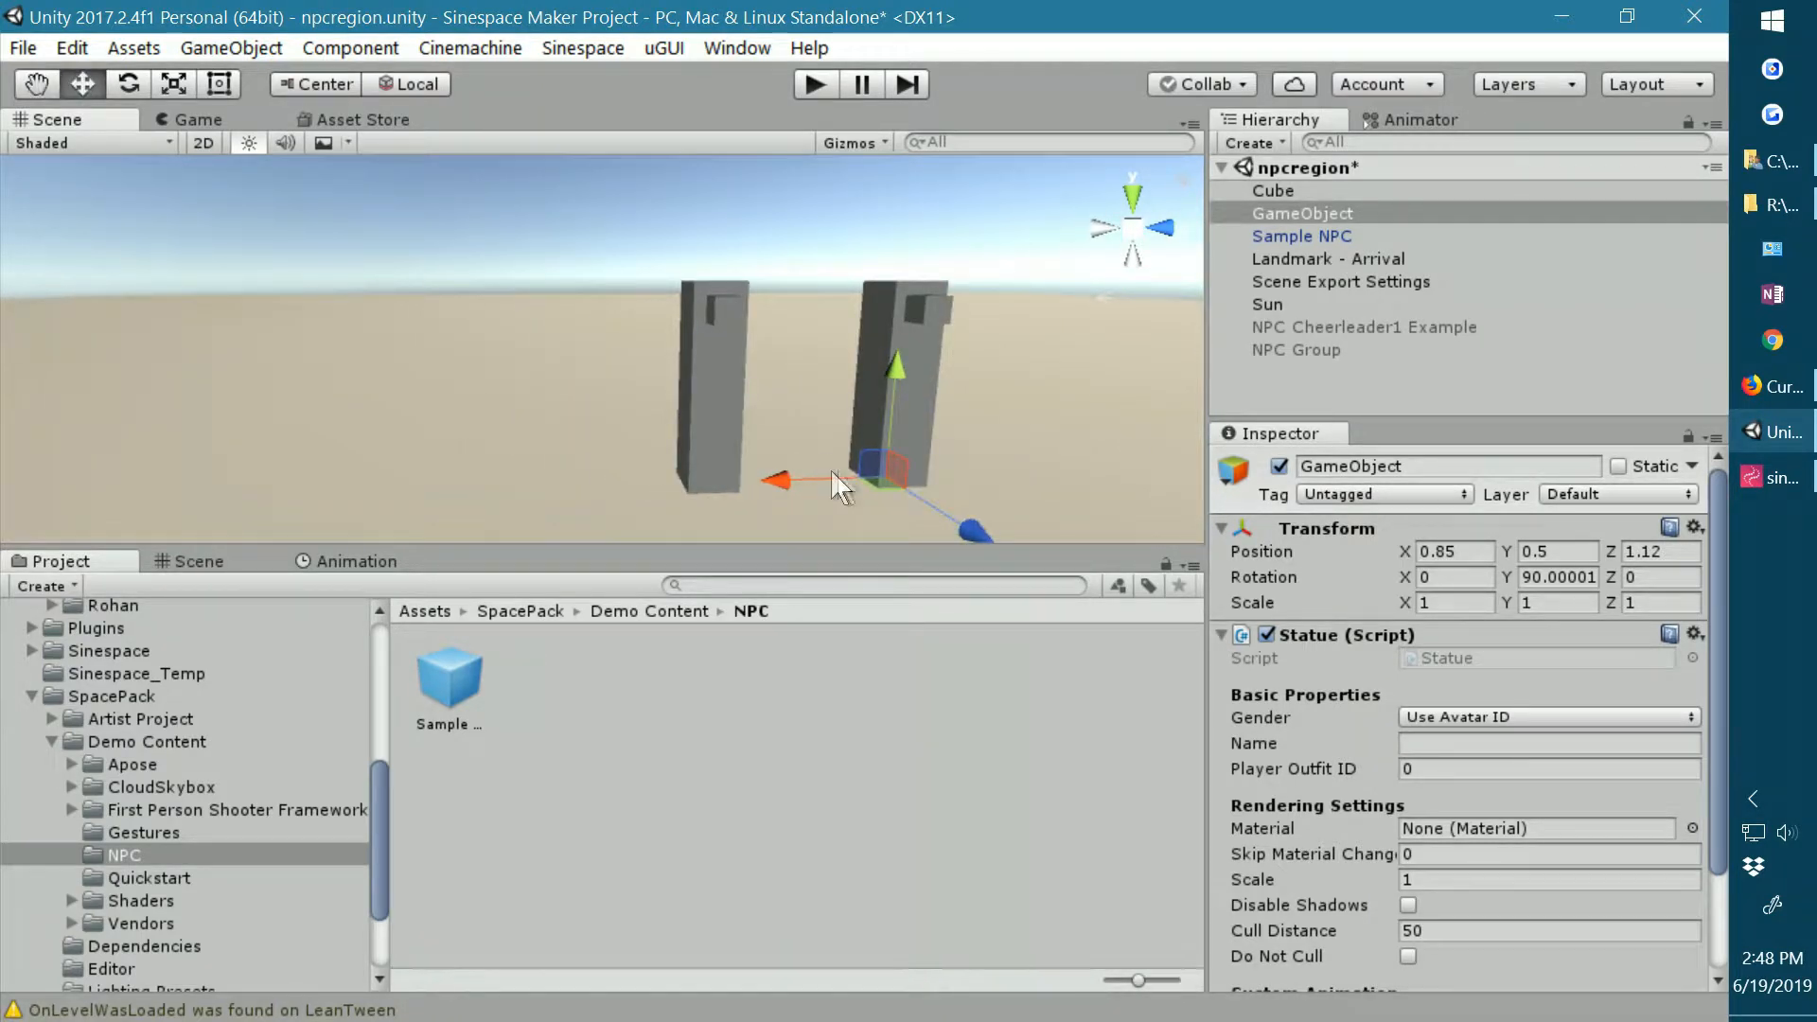
pyautogui.click(1287, 213)
pyautogui.moveTo(778, 481); pyautogui.dragTo(1400, 369)
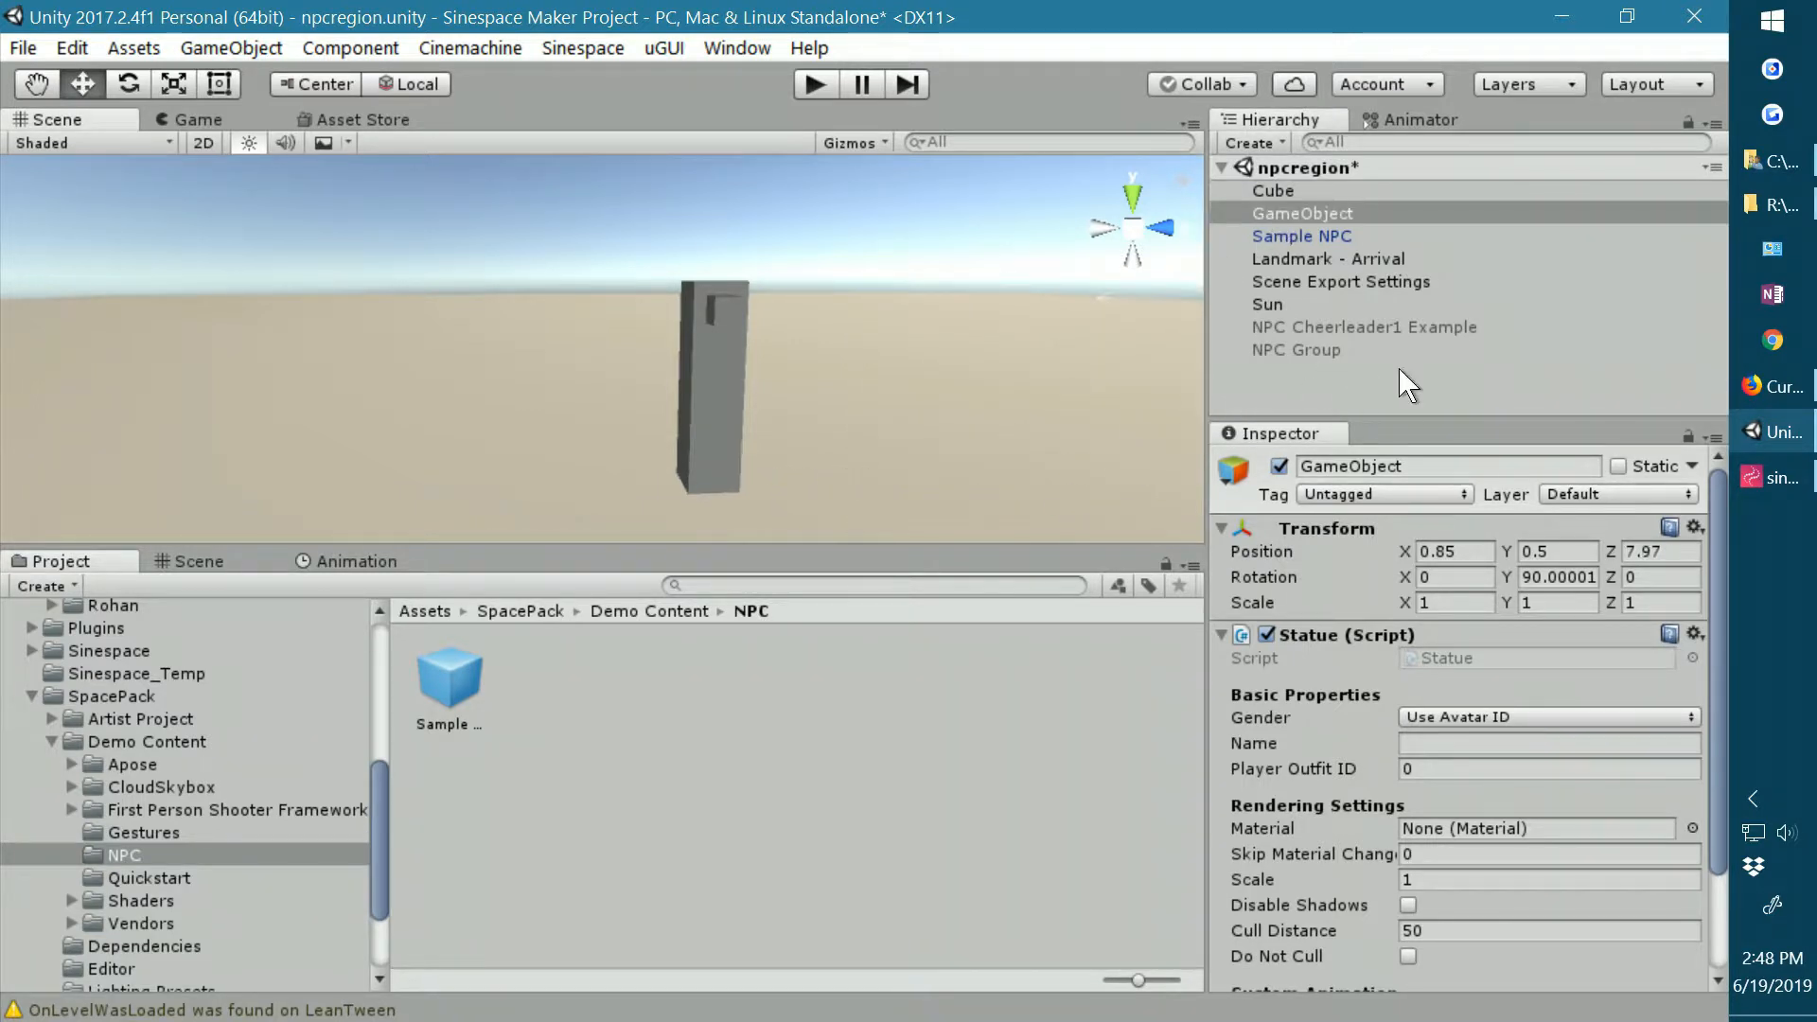
# Review the Statue script's settings on Sample NPC, then switch to sinespace to view the finished NPCs in the NPC Gallery.
pyautogui.click(1326, 235)
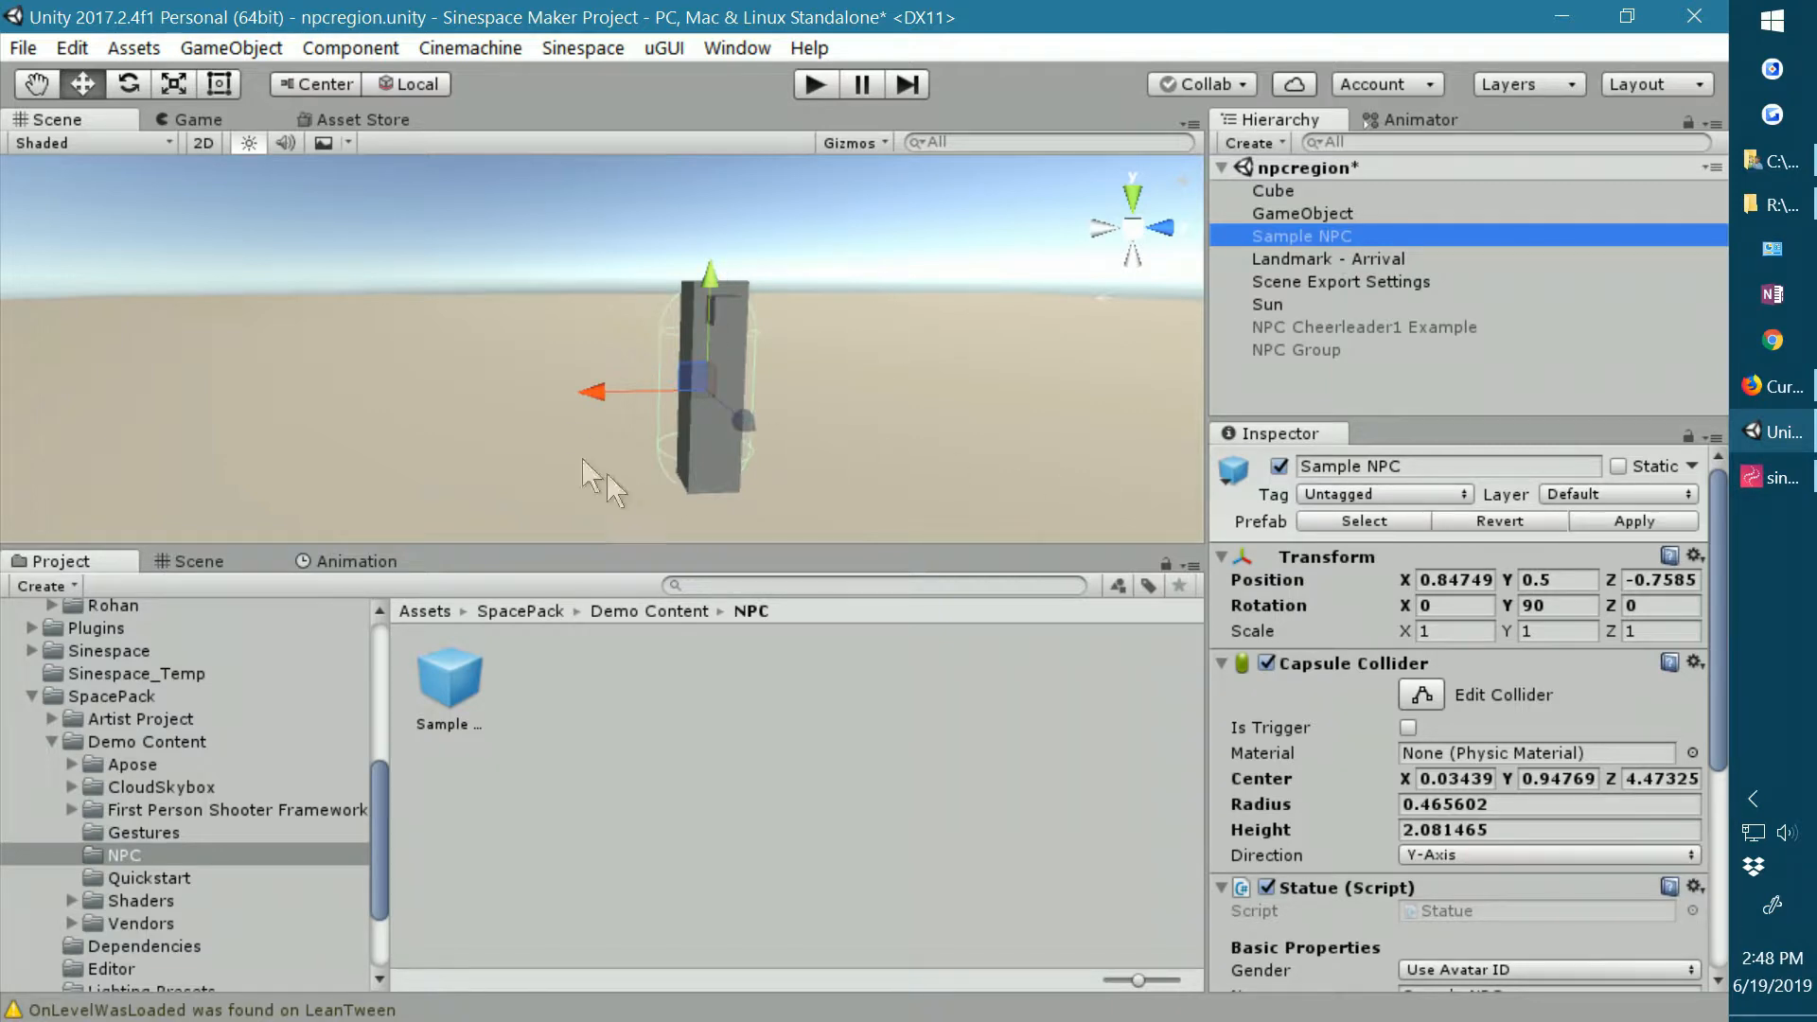
pyautogui.scroll(-5, 1248, 790)
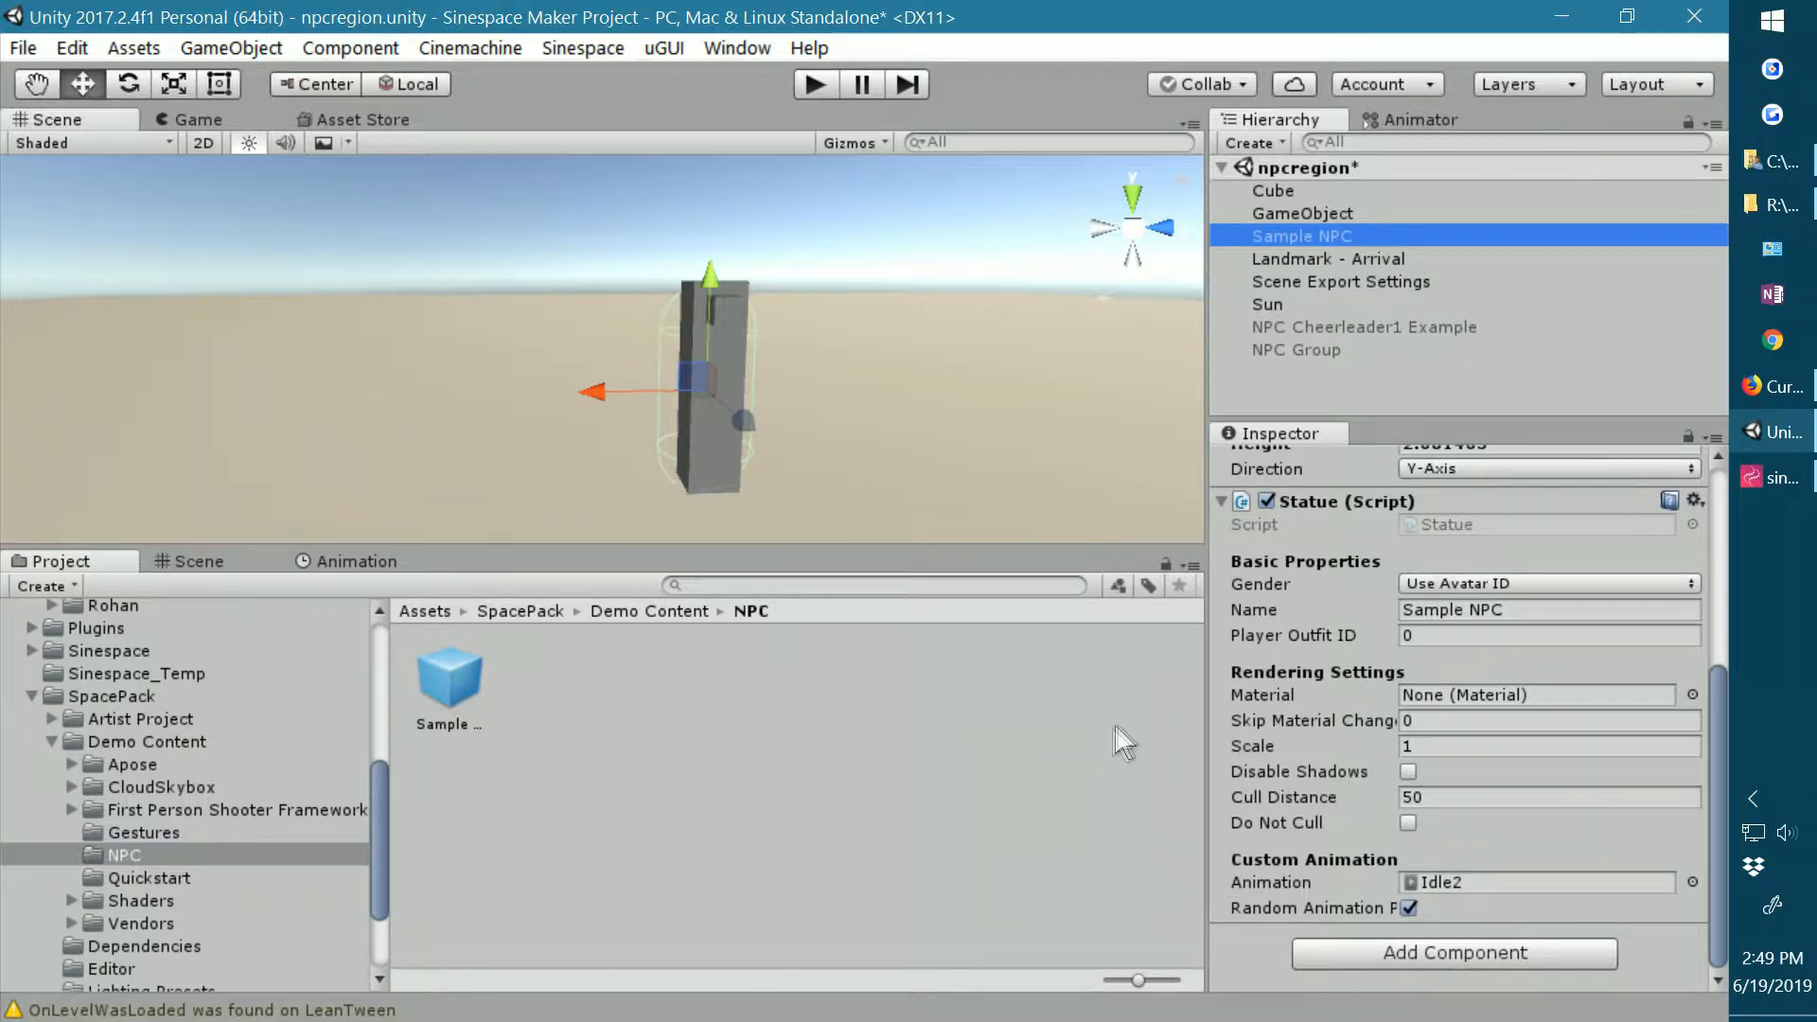
pyautogui.click(1763, 474)
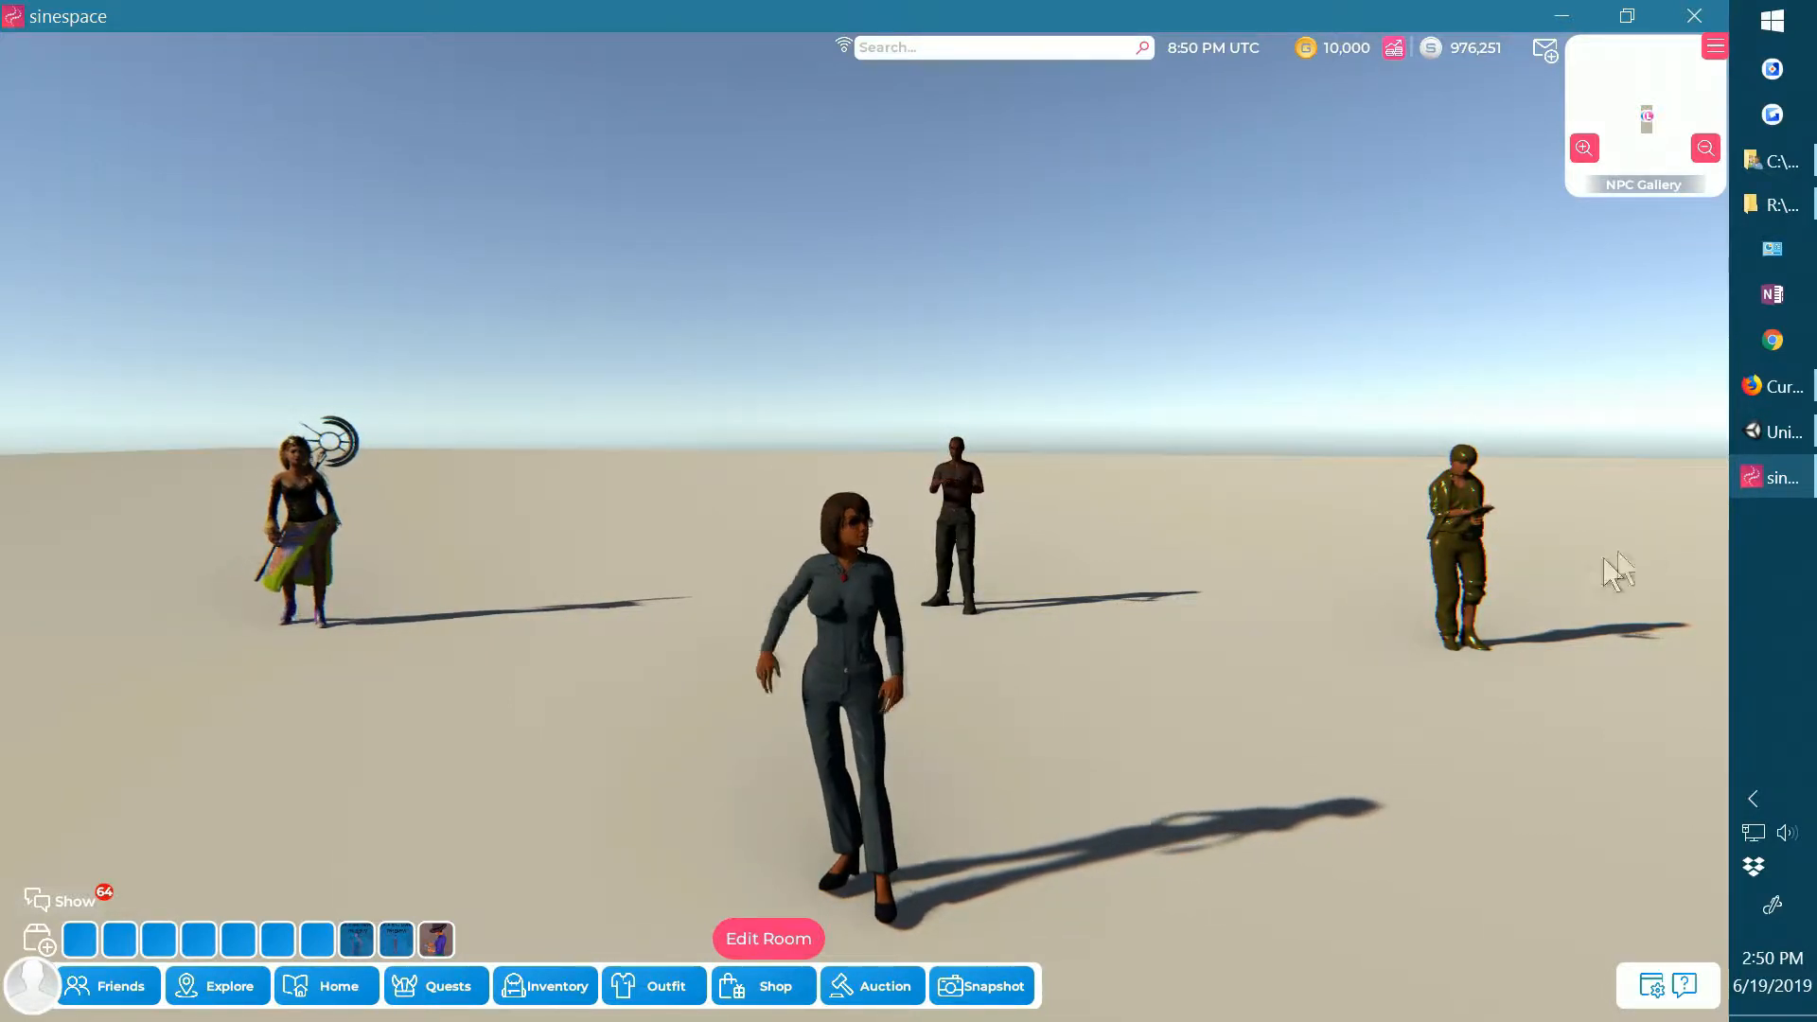
# Switch back to Unity and place the NPC Kyle Kamera Example prefab from the NPC Examples folder on the ground beside Sample NPC.
pyautogui.click(1775, 438)
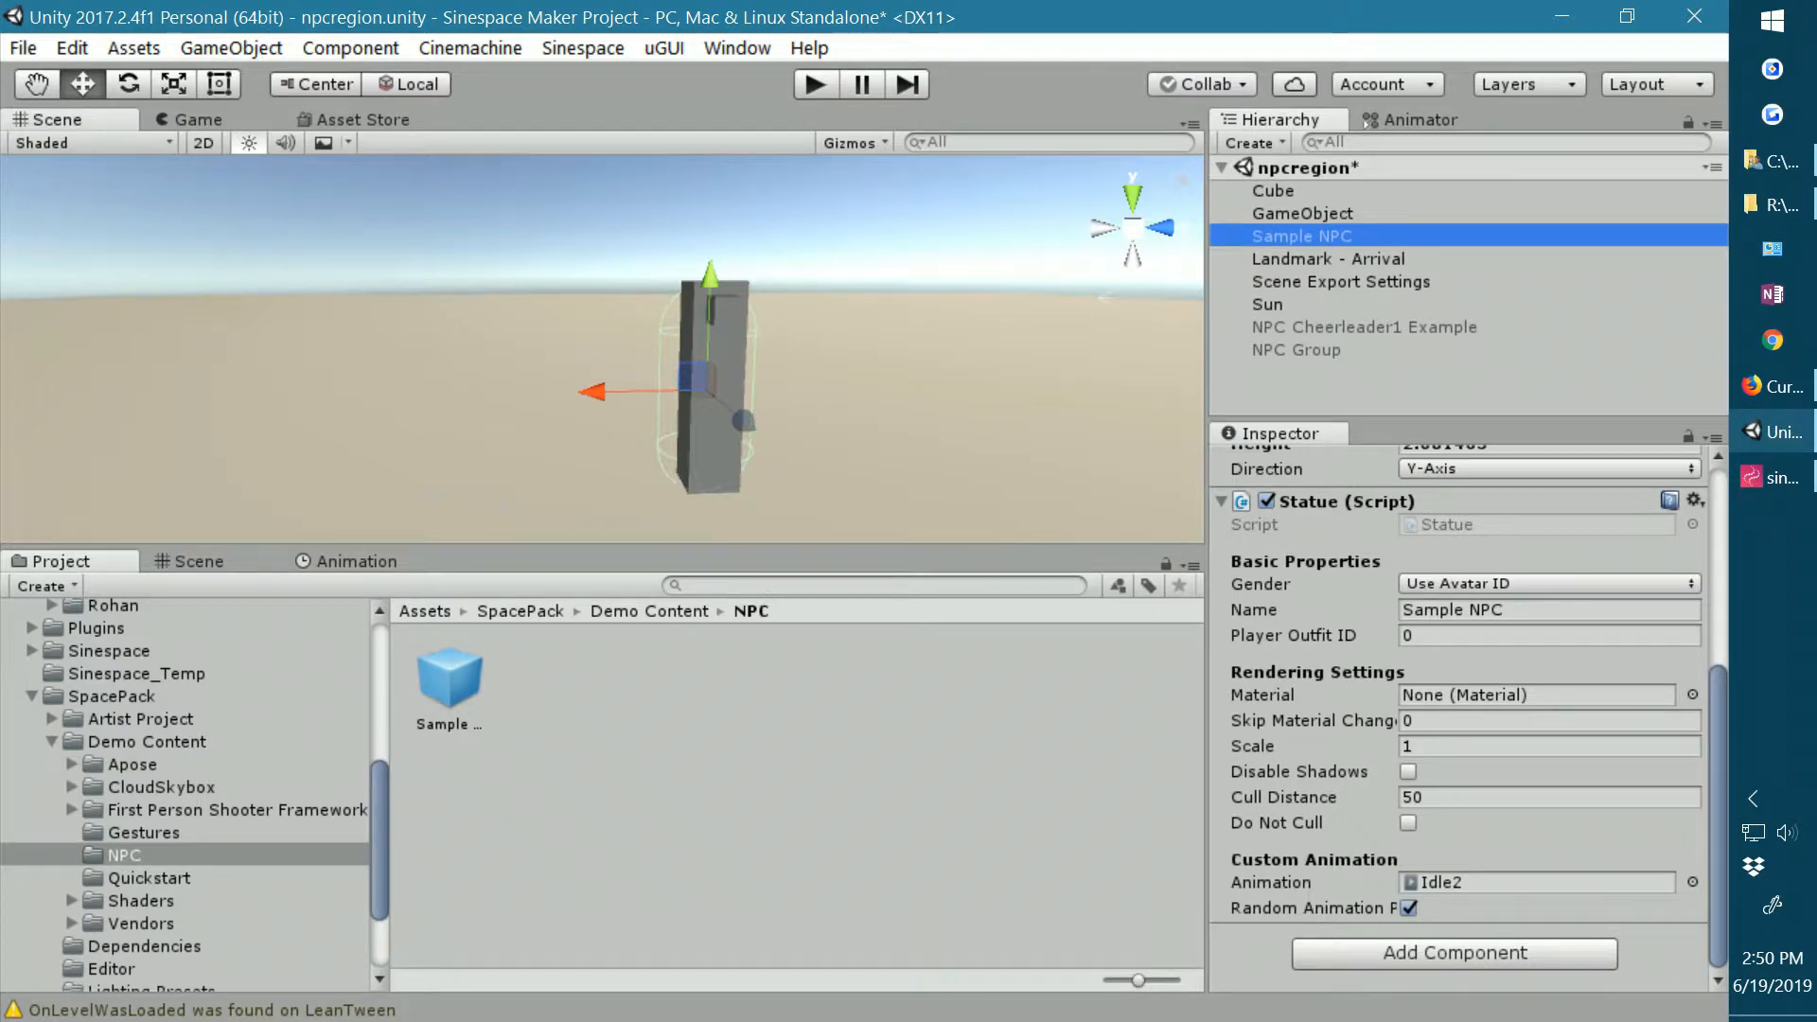
pyautogui.click(32, 695)
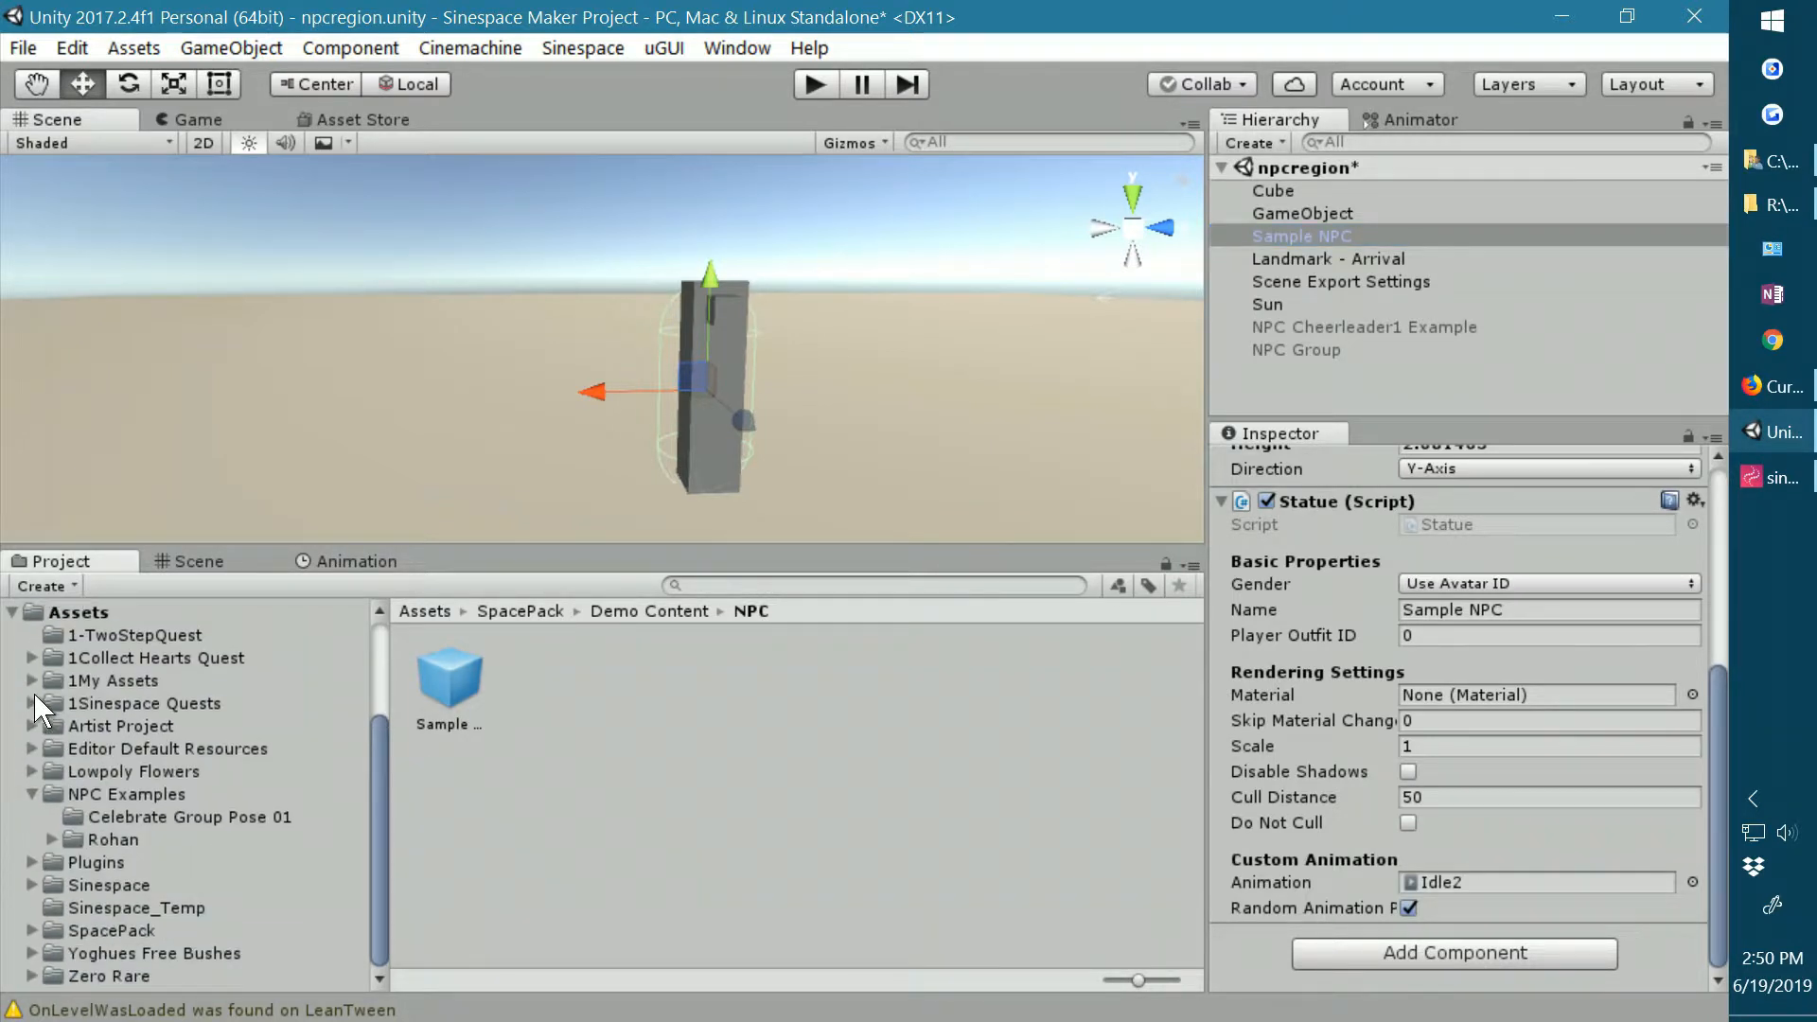
pyautogui.click(108, 795)
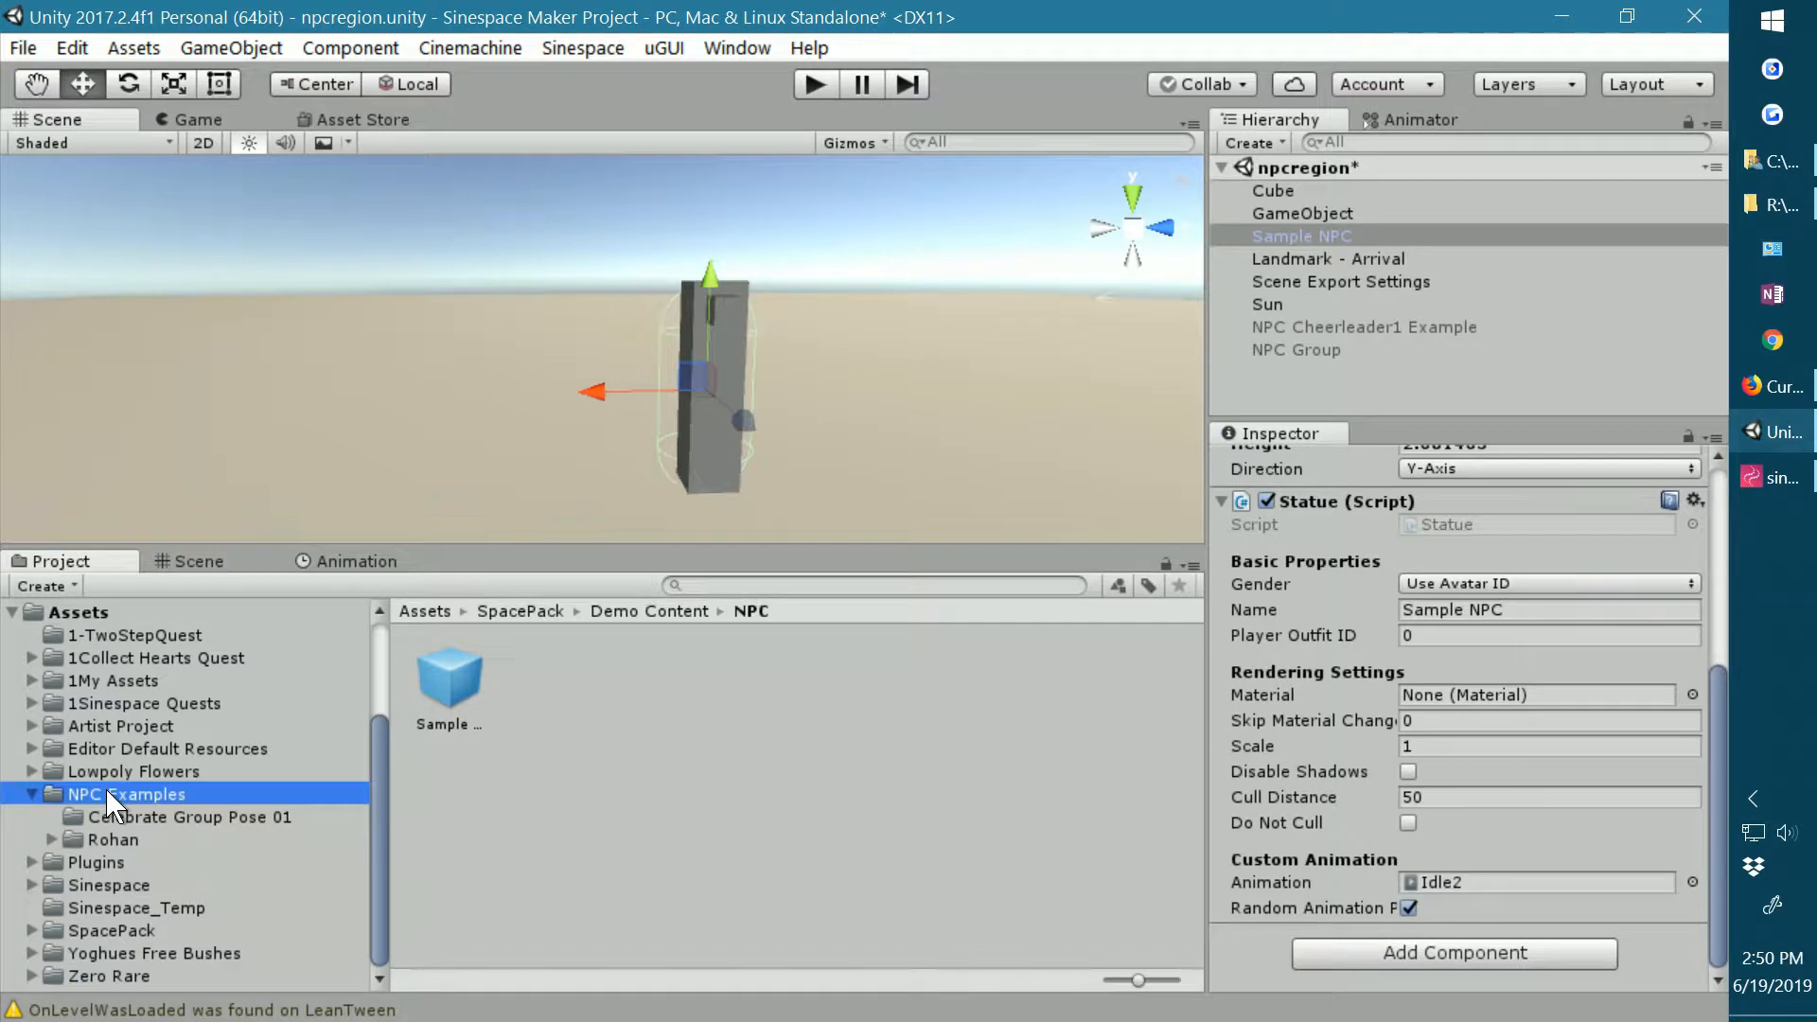
pyautogui.scroll(-2, 490, 482)
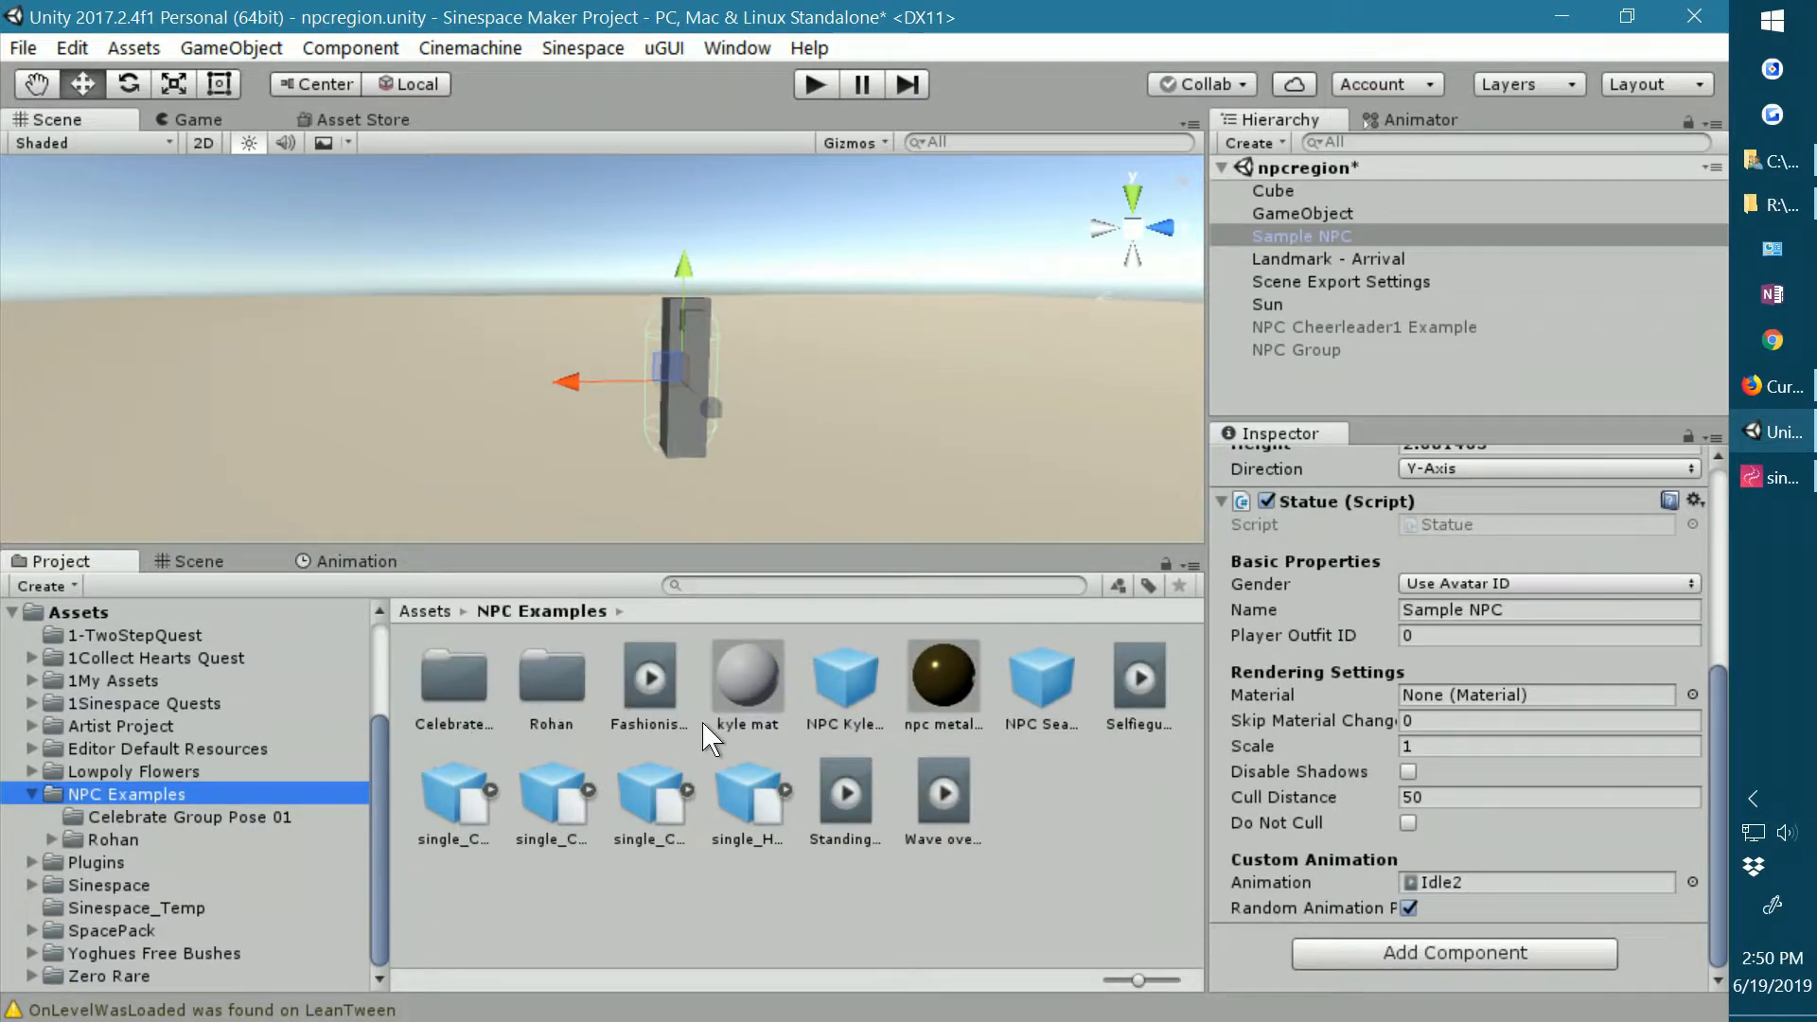
pyautogui.moveTo(847, 685); pyautogui.dragTo(873, 424)
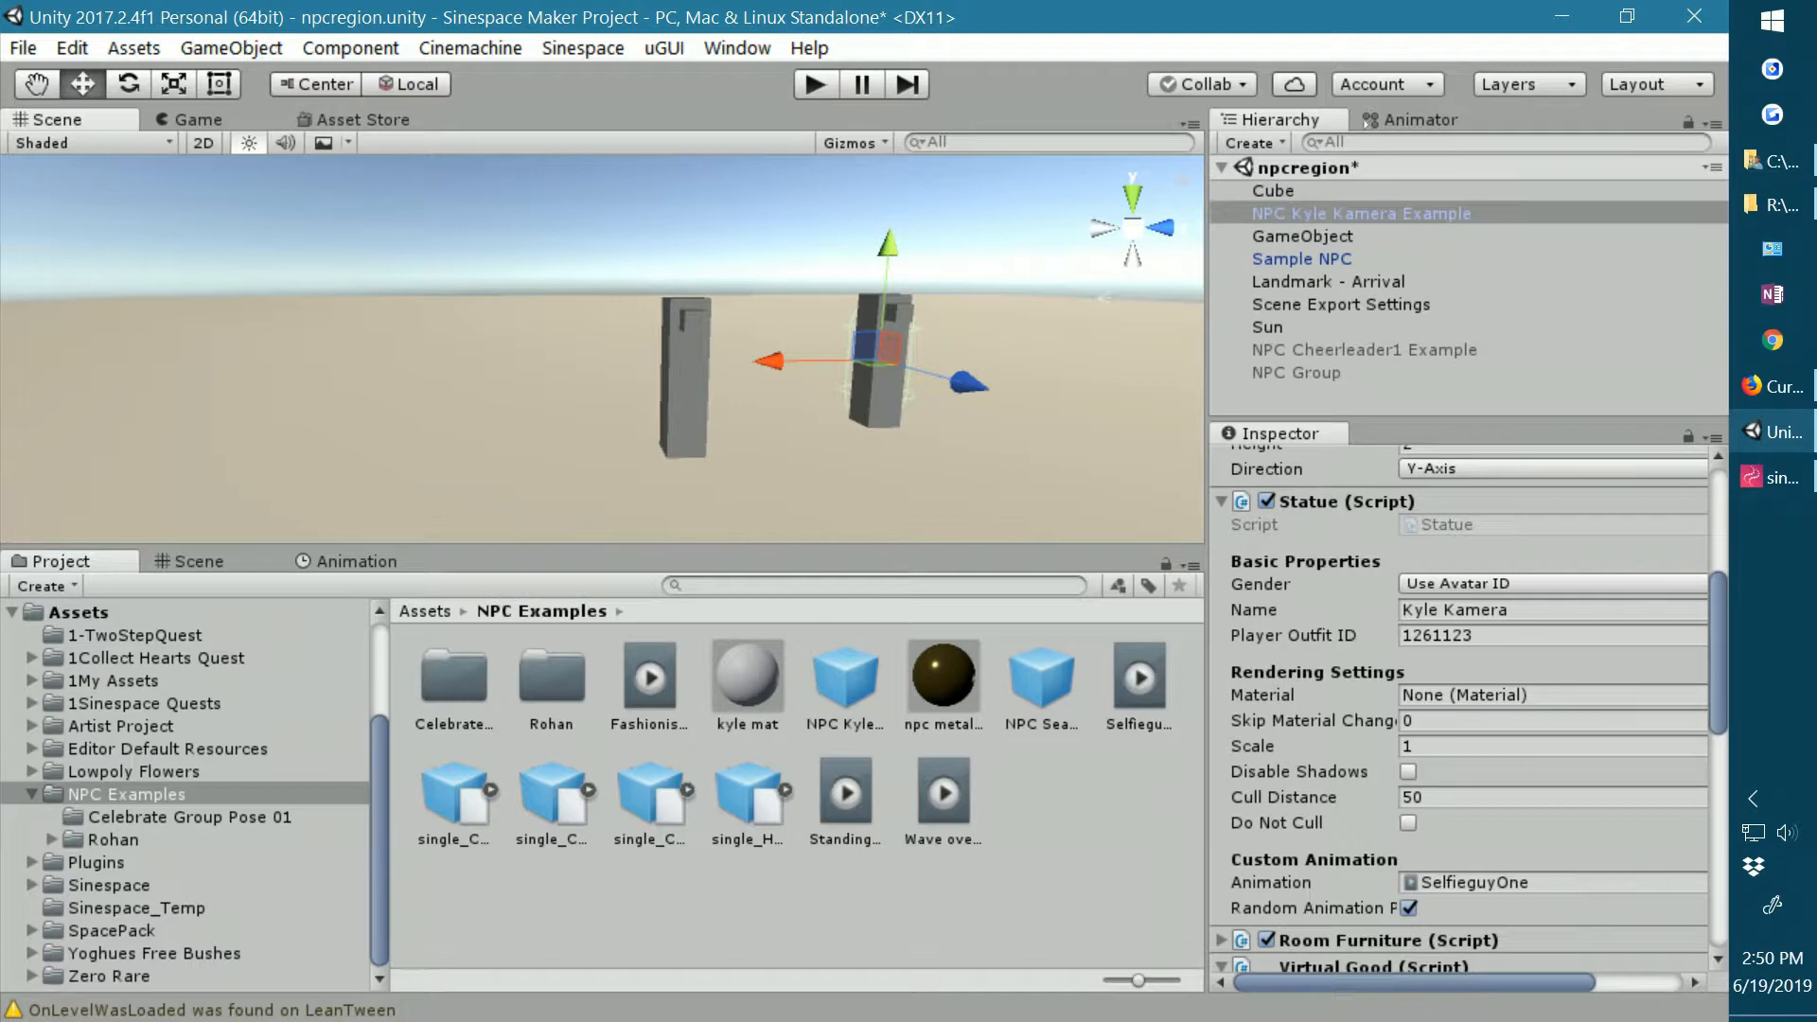
pyautogui.moveTo(1094, 481); pyautogui.dragTo(893, 473, button='middle')
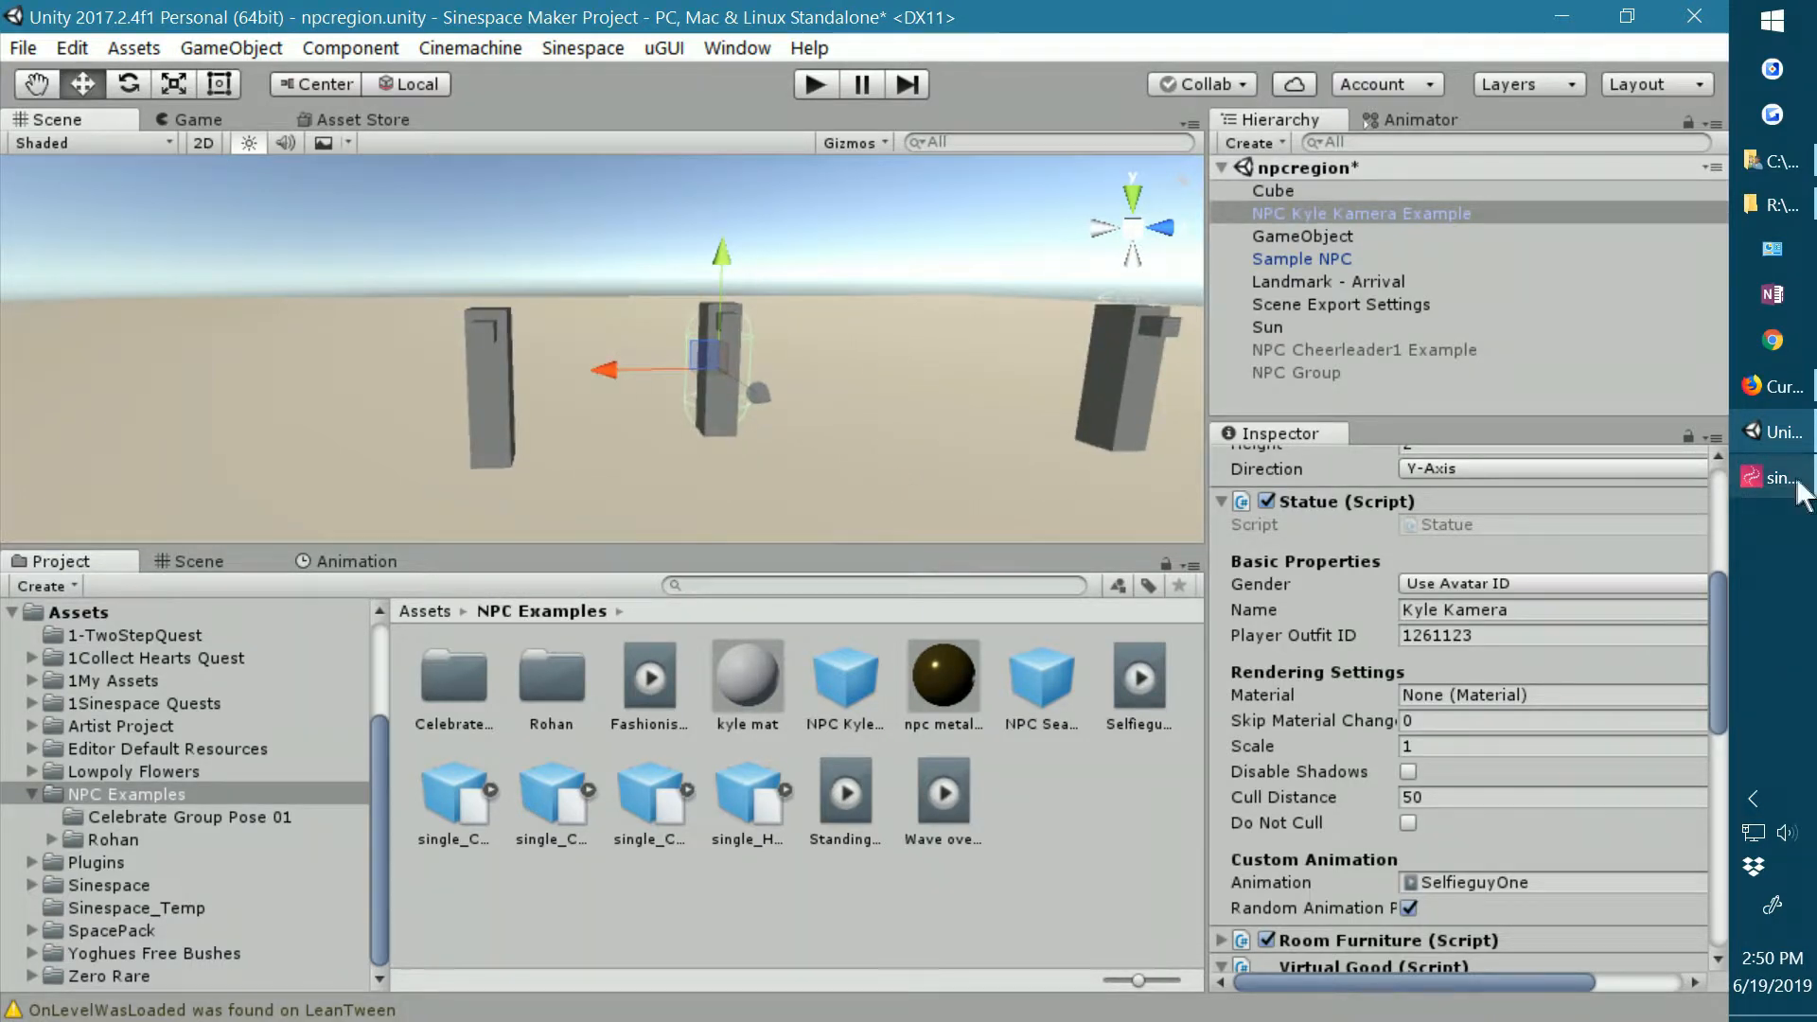
# Switch to sinespace and change the avatar to the gargantua-4457 outfit in the avatar editor.
pyautogui.click(1773, 478)
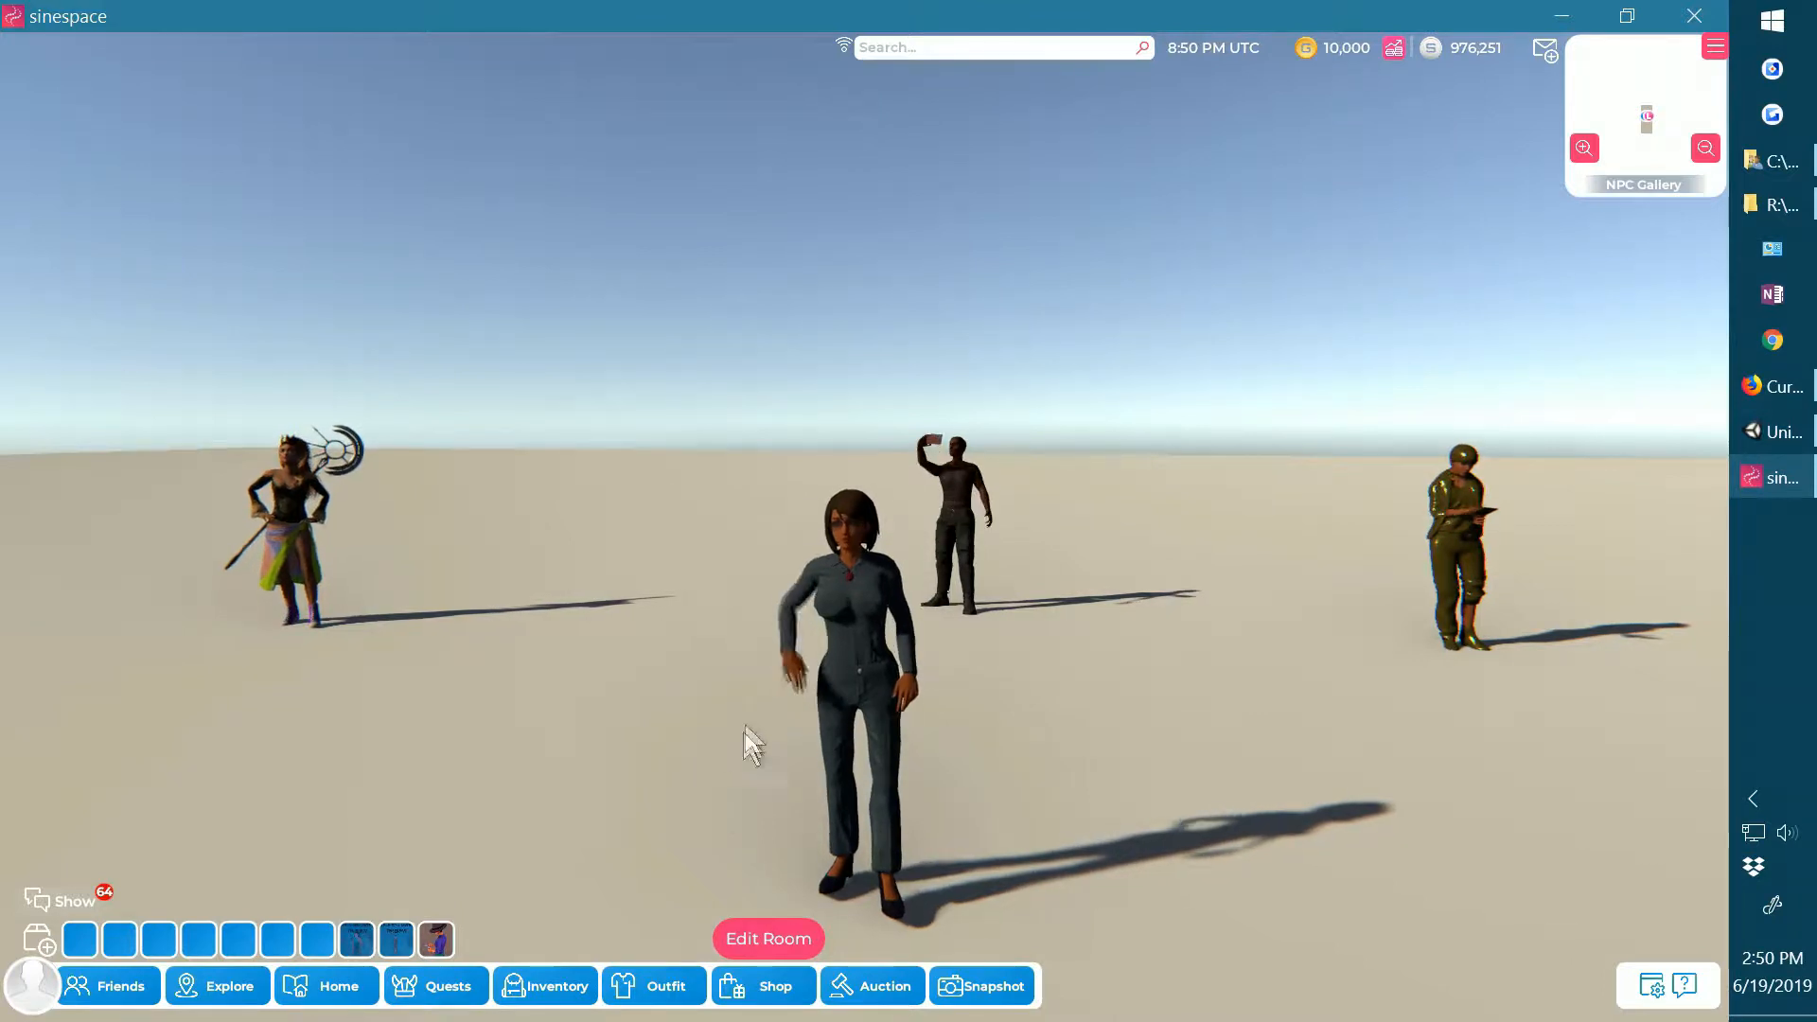
pyautogui.click(663, 994)
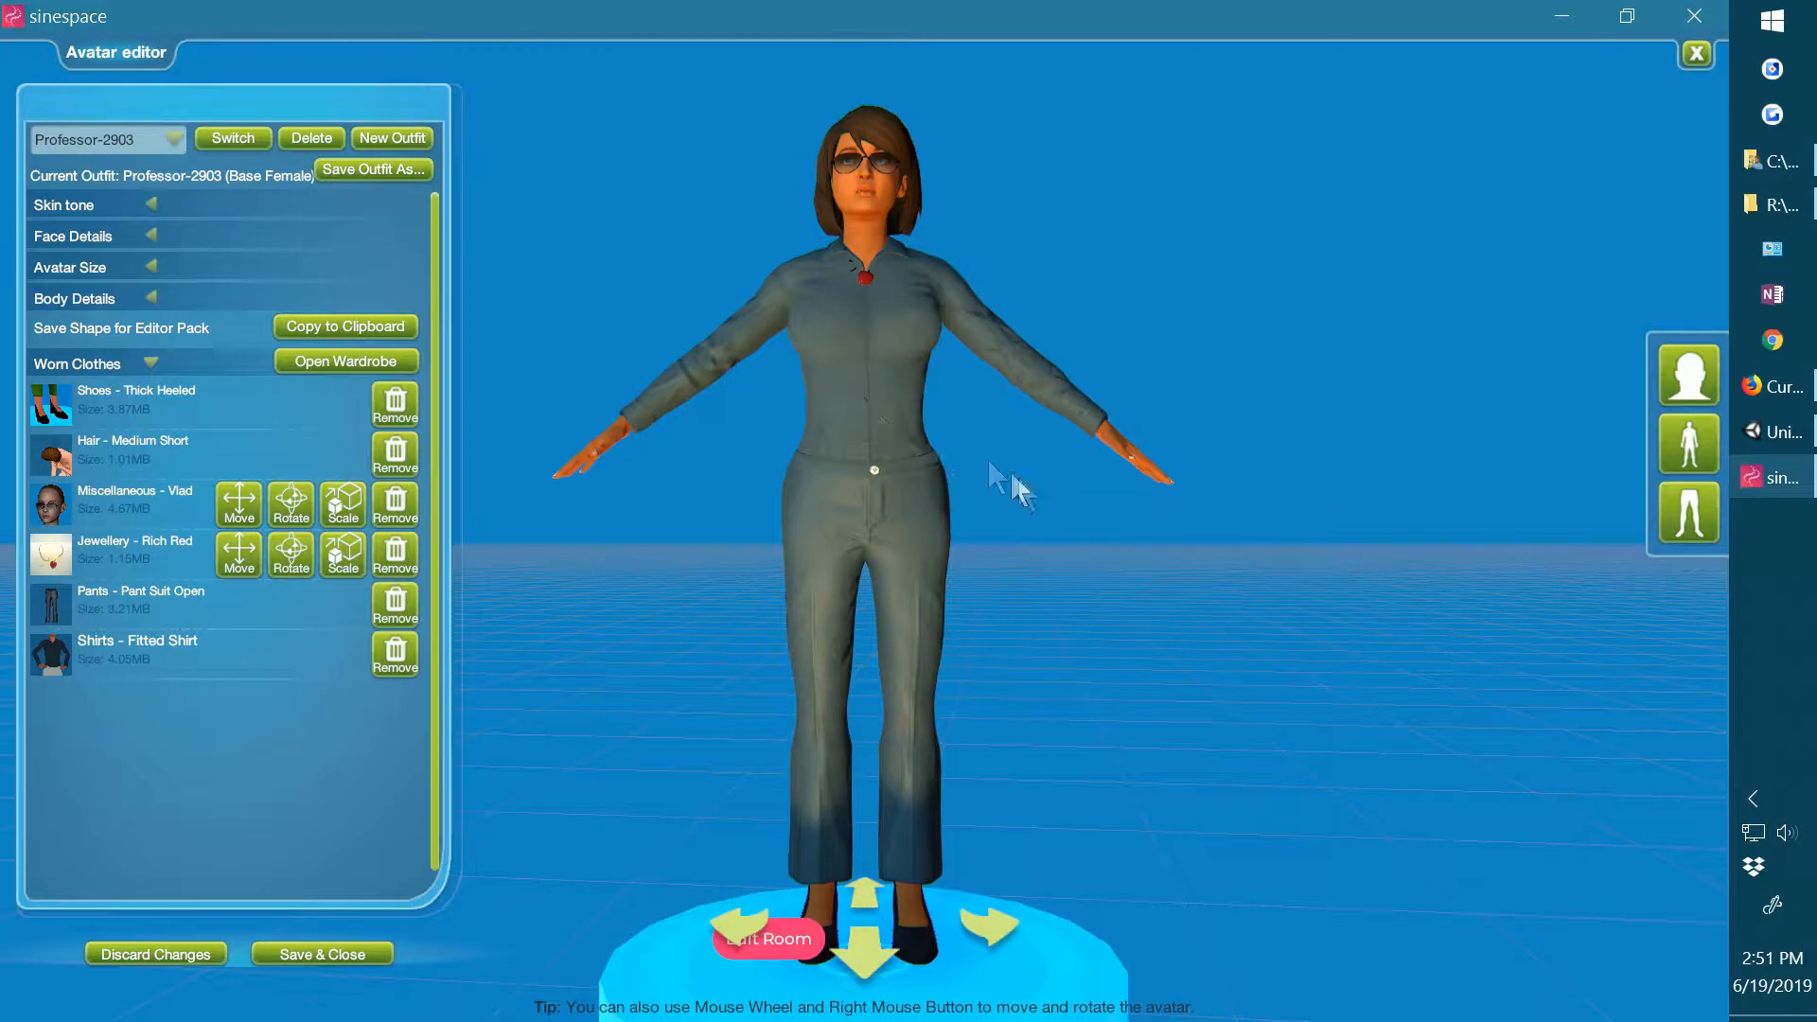
pyautogui.click(175, 138)
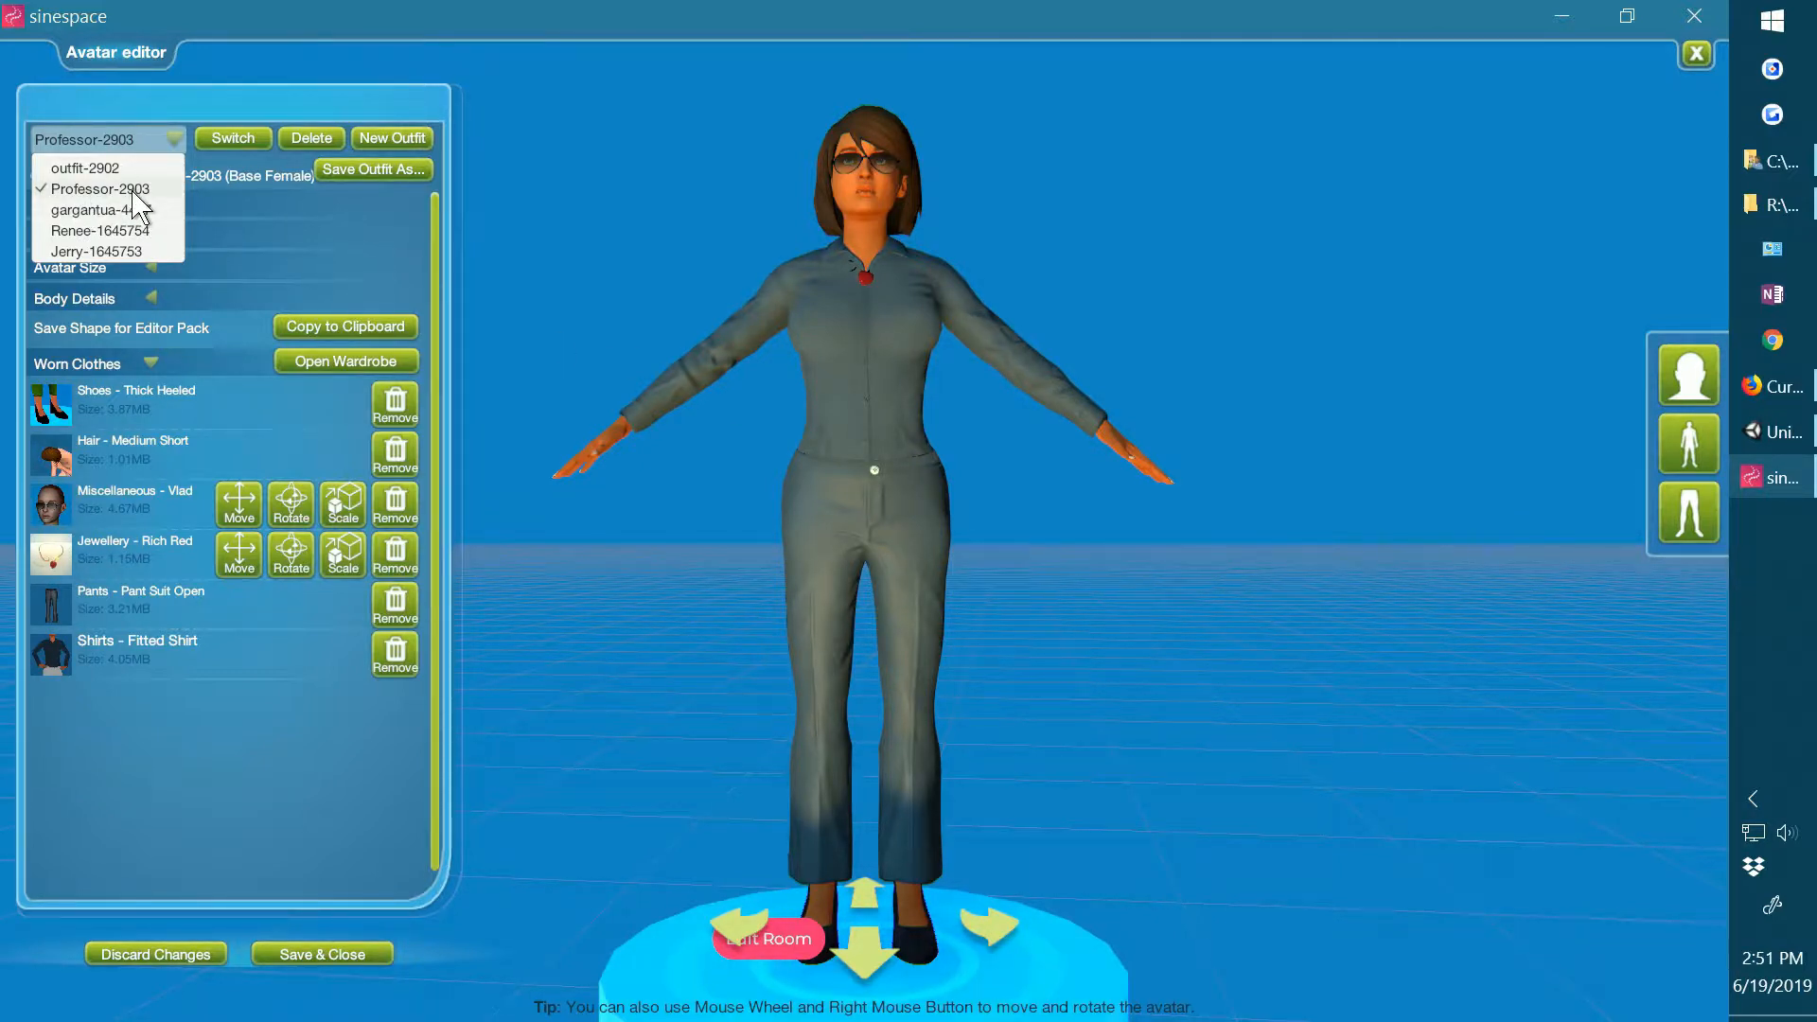
pyautogui.click(104, 209)
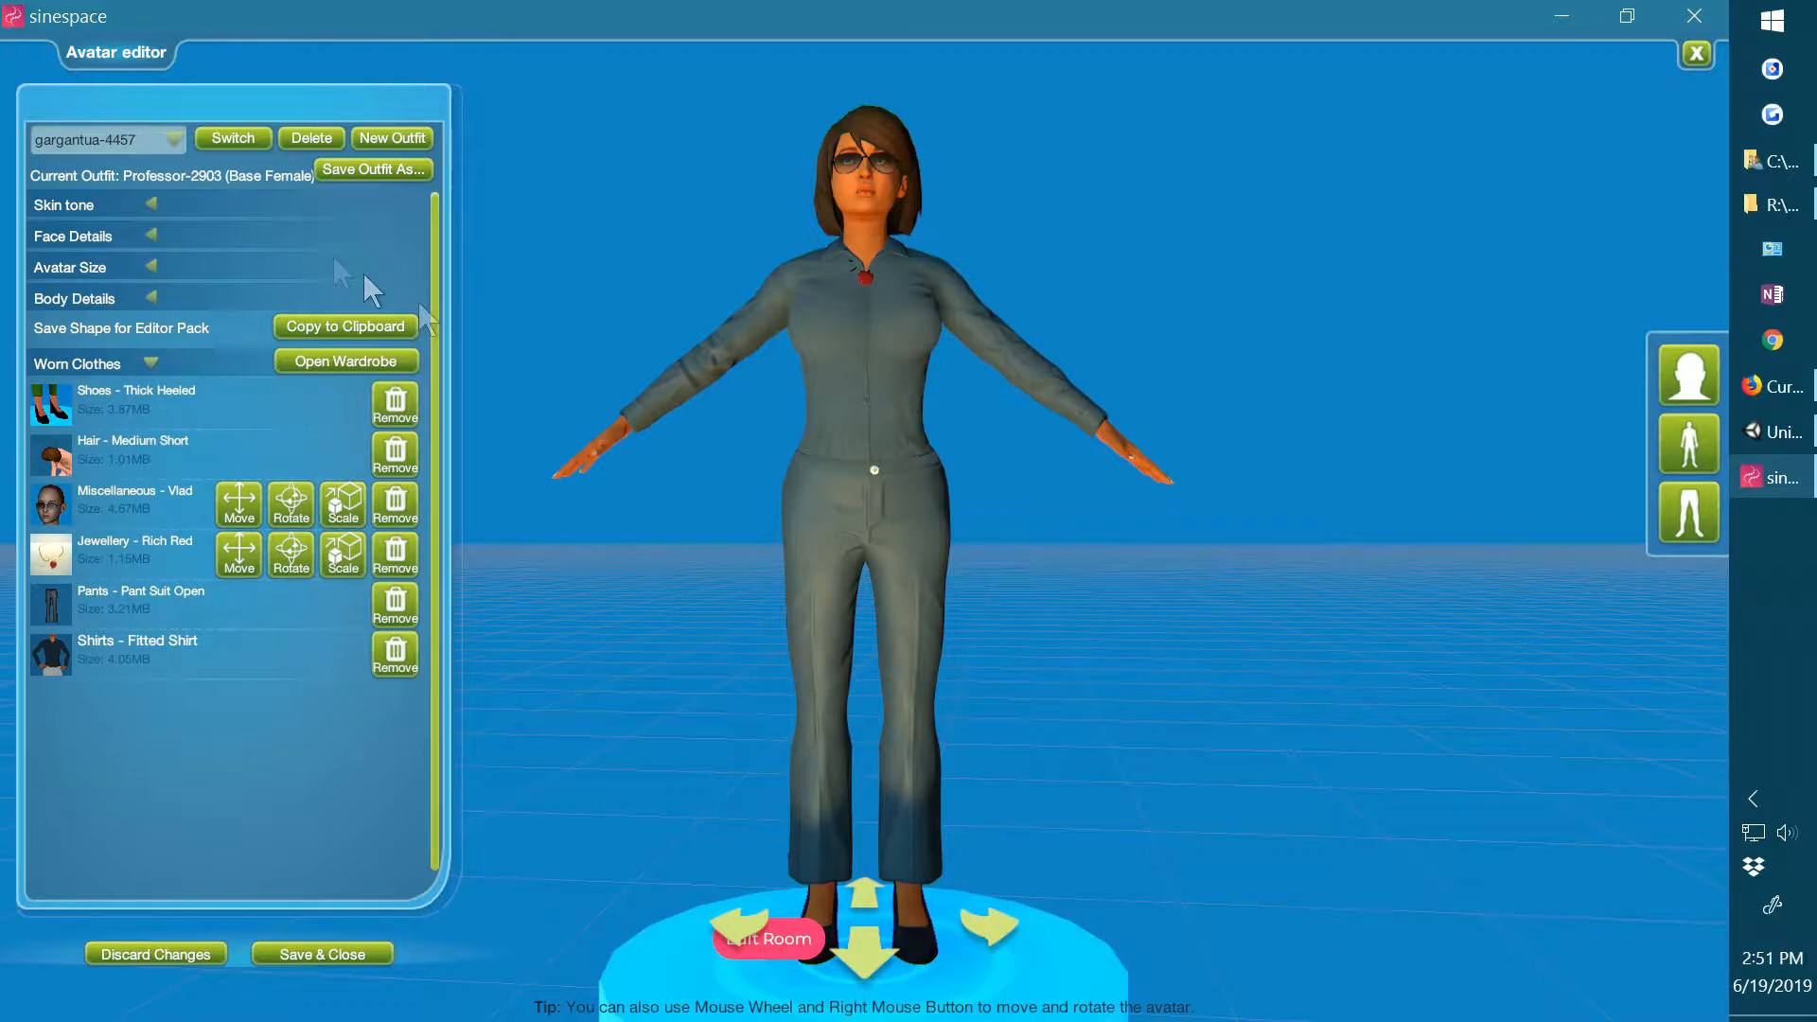
pyautogui.click(229, 139)
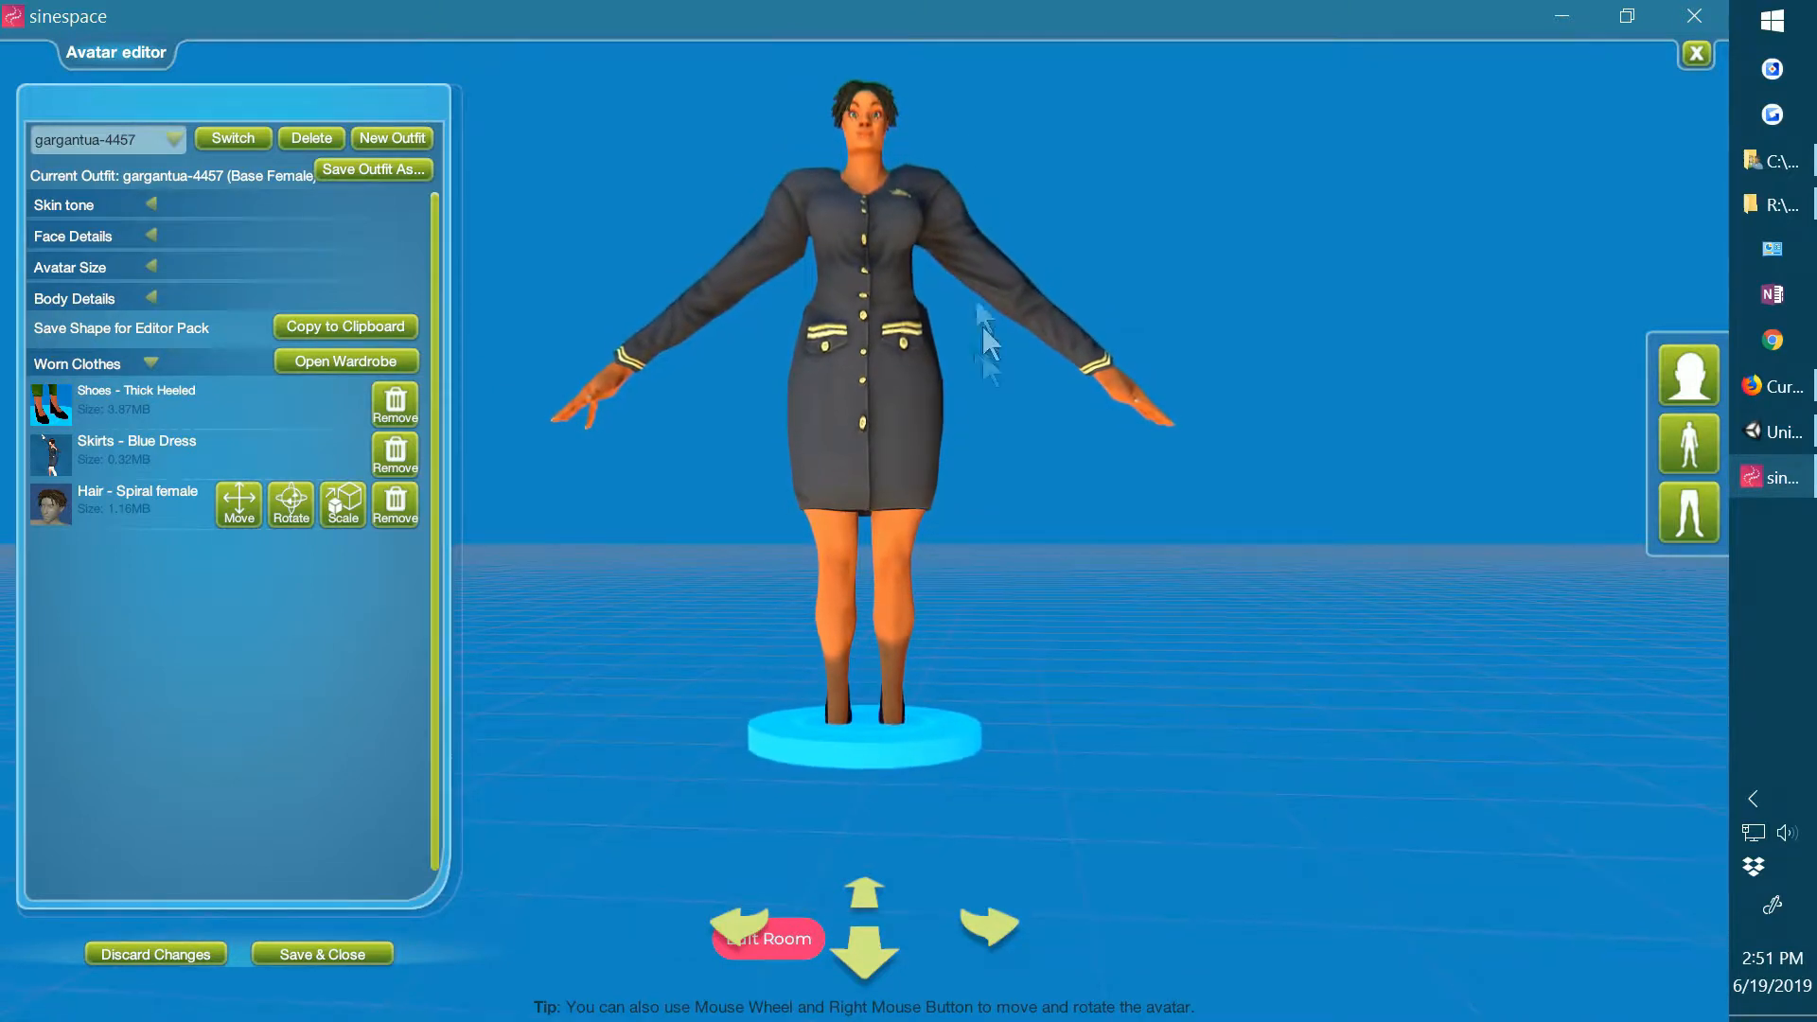
# Try the Renee-1645754 outfit on the avatar, then switch back to Professor-2903.
pyautogui.click(174, 138)
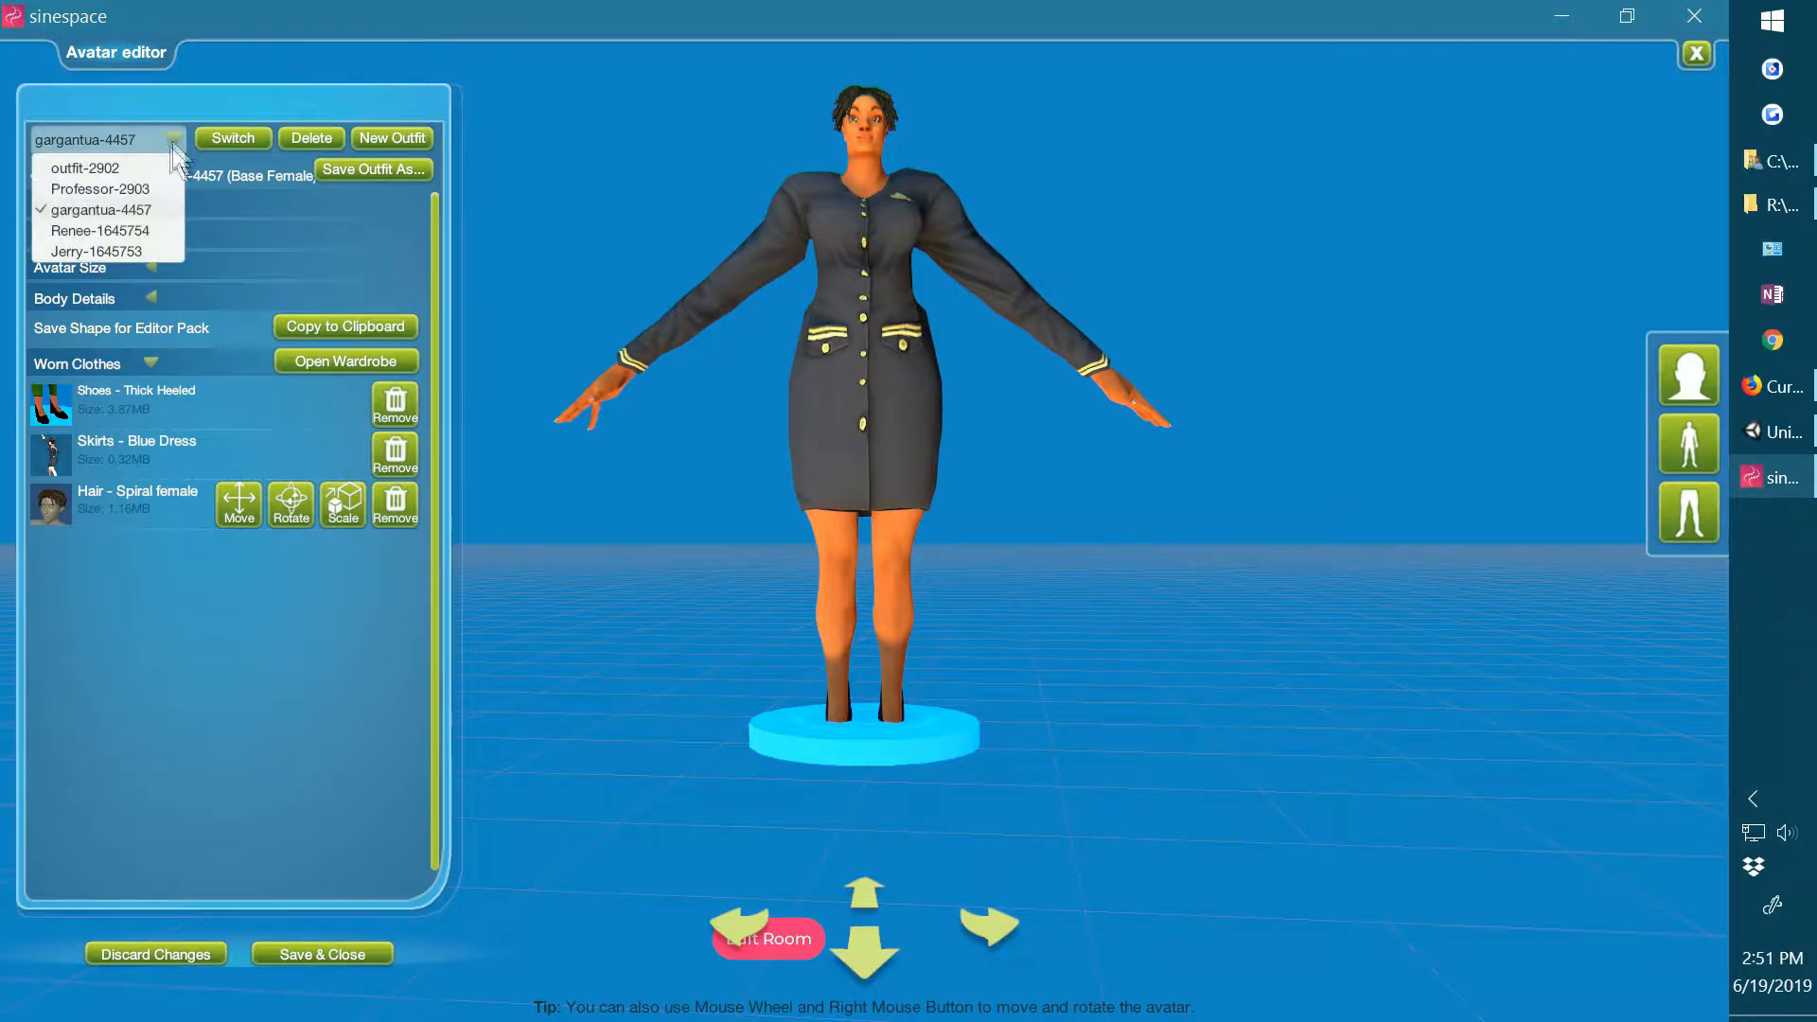
pyautogui.click(135, 230)
pyautogui.click(243, 140)
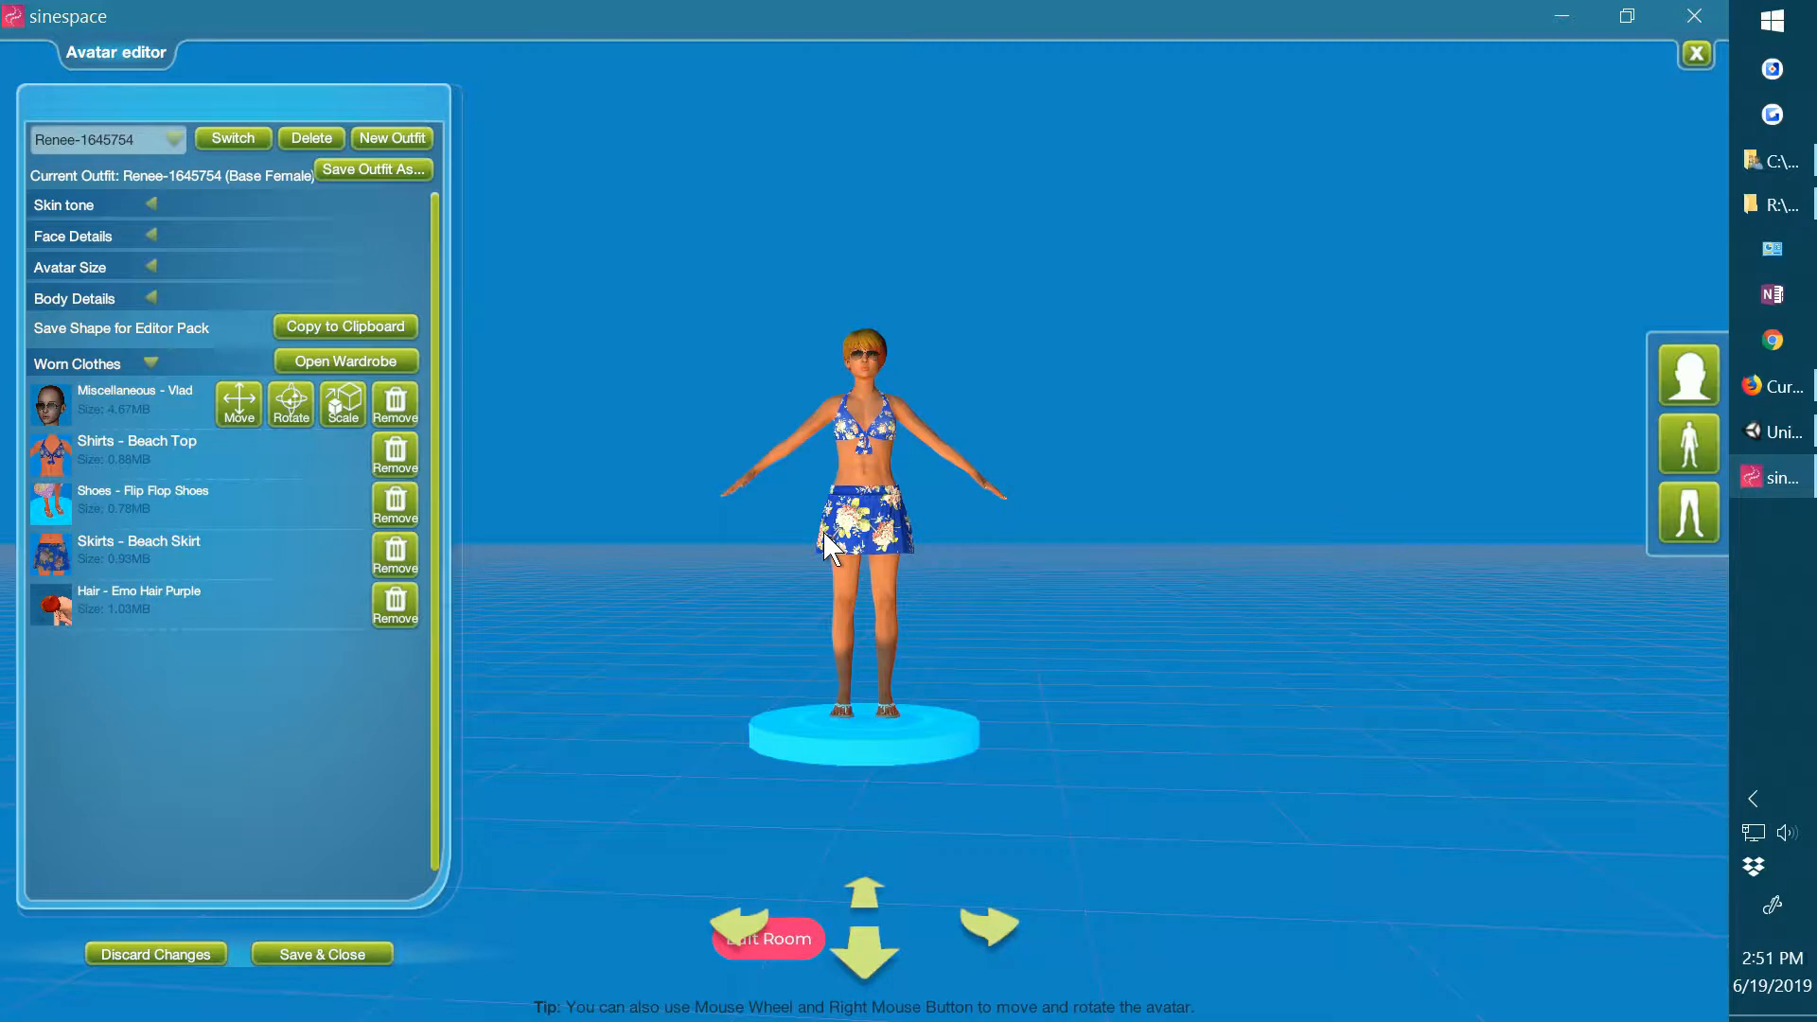
pyautogui.click(173, 139)
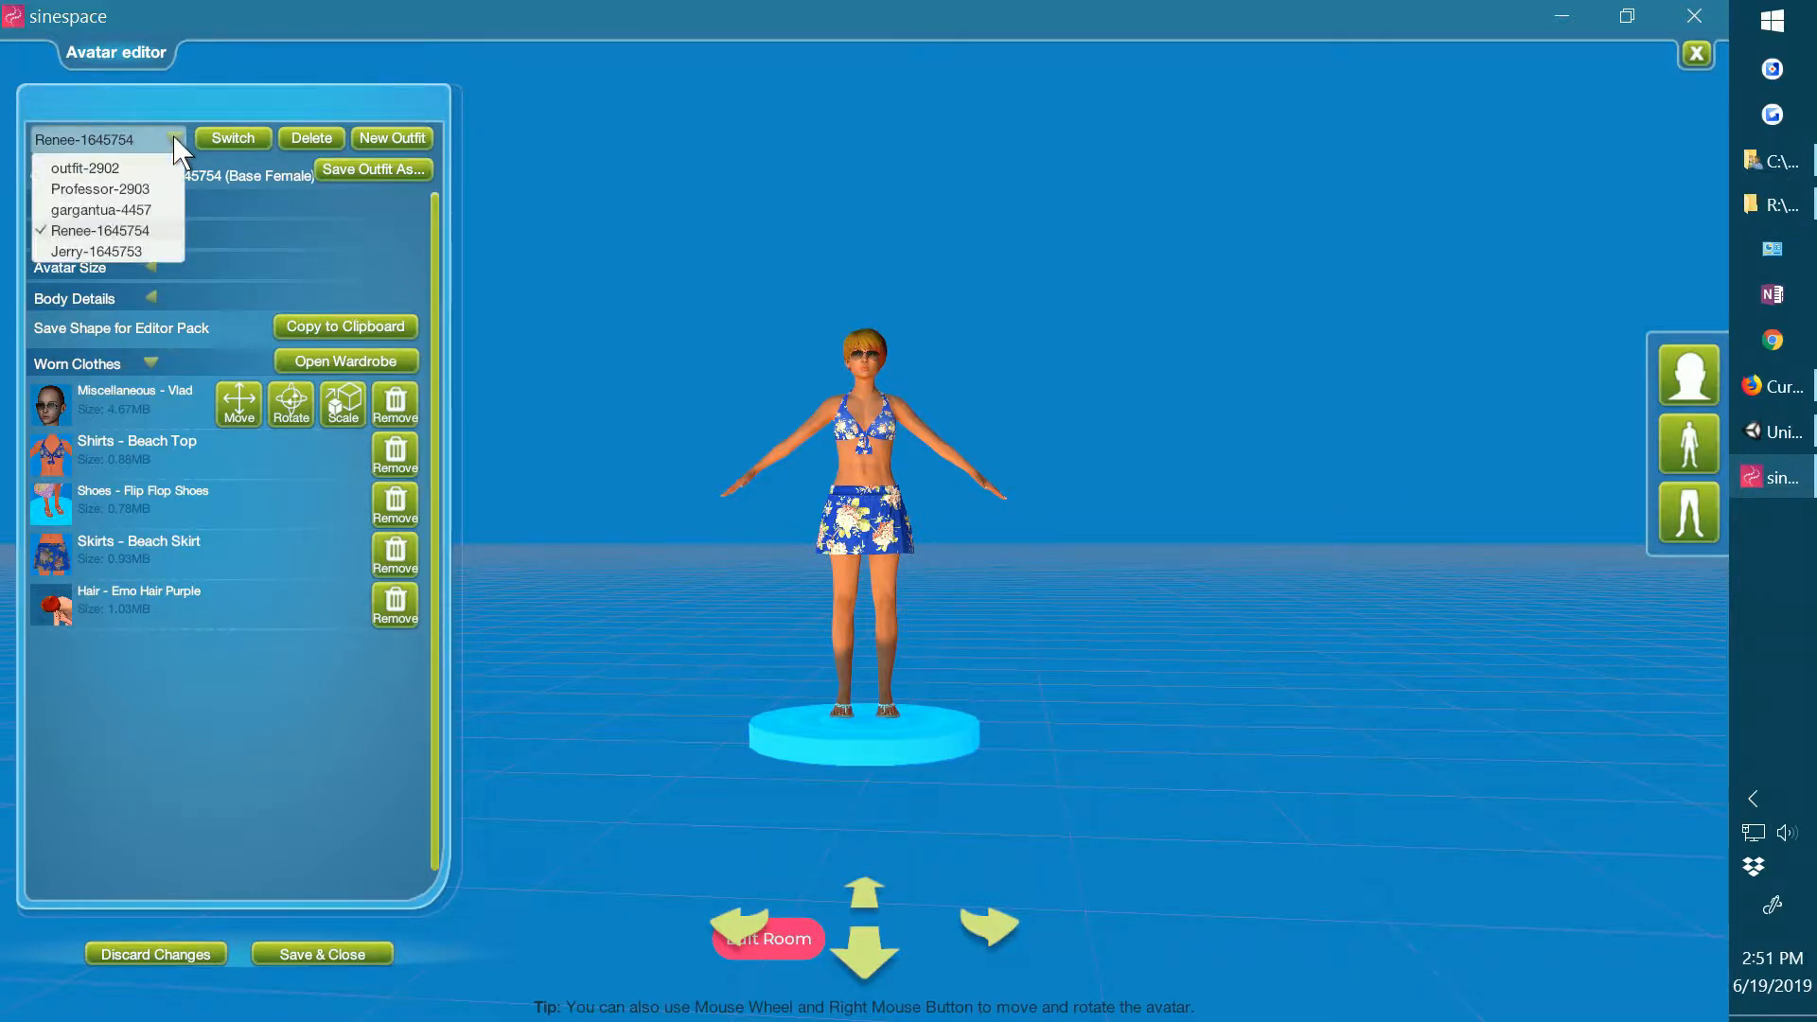
pyautogui.click(99, 188)
pyautogui.click(231, 136)
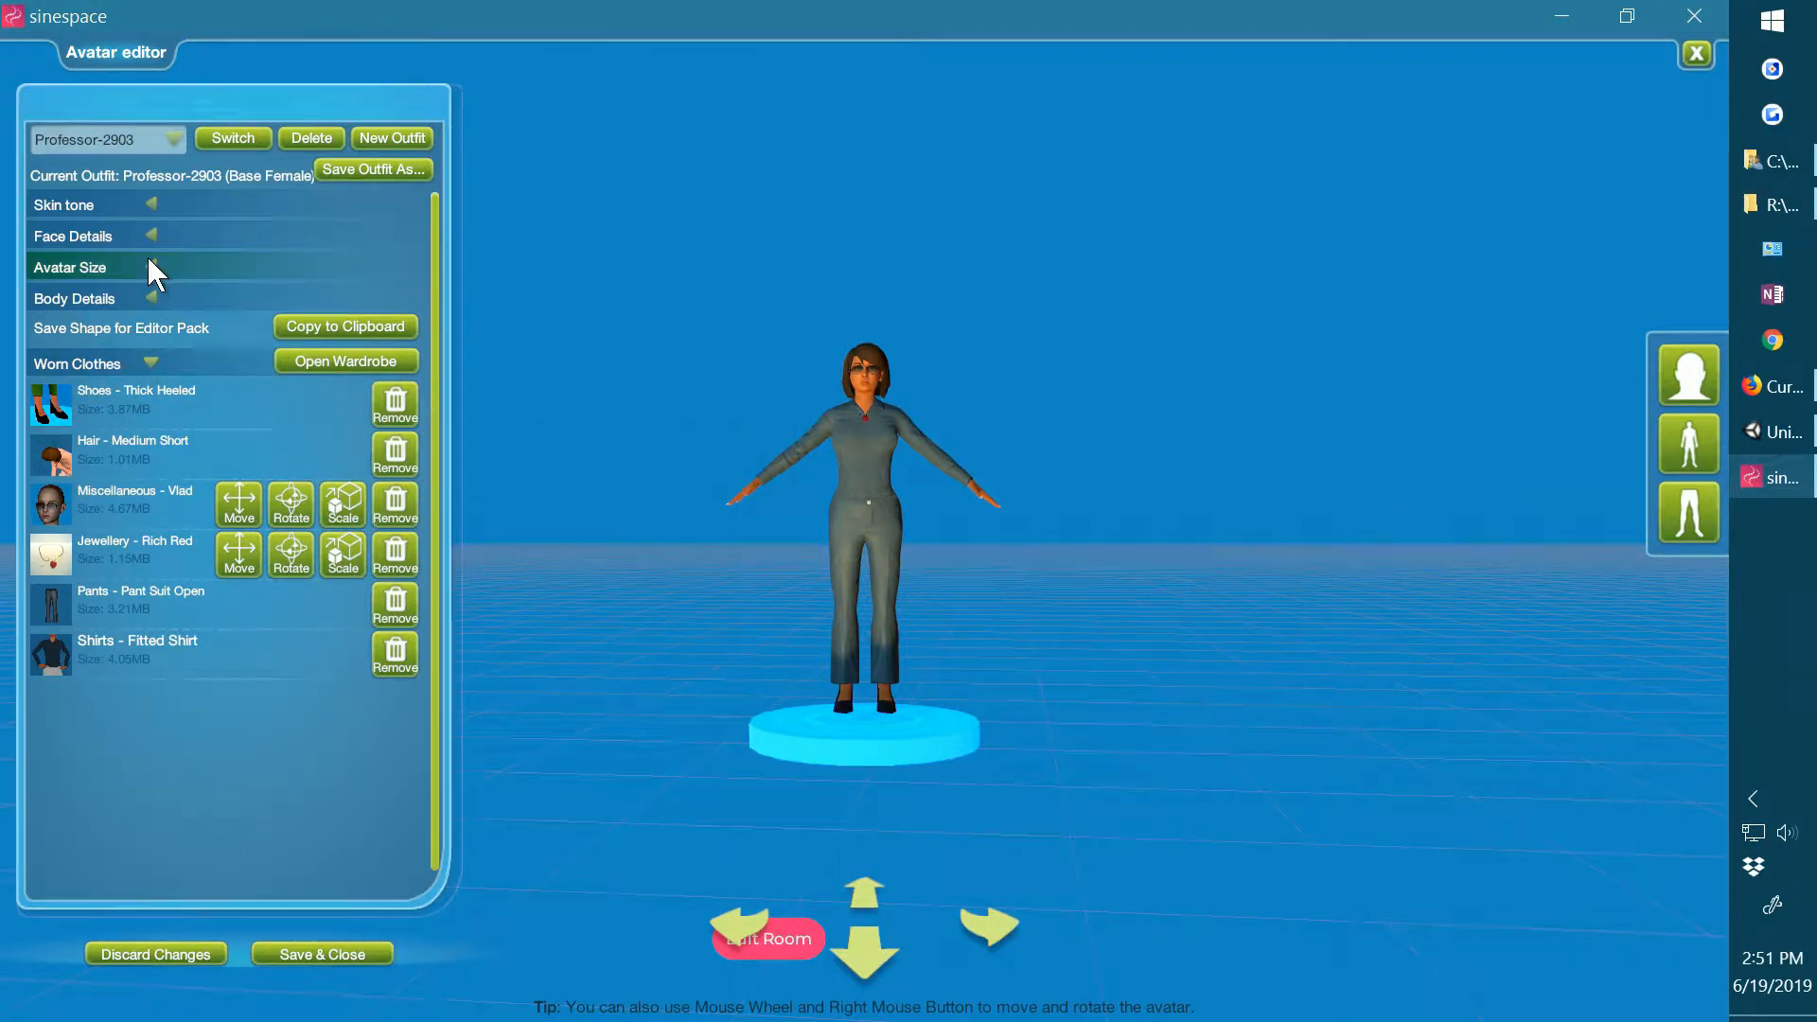
# Check the base body options for a new outfit, cancel its creation, and save and close the avatar editor.
pyautogui.click(390, 135)
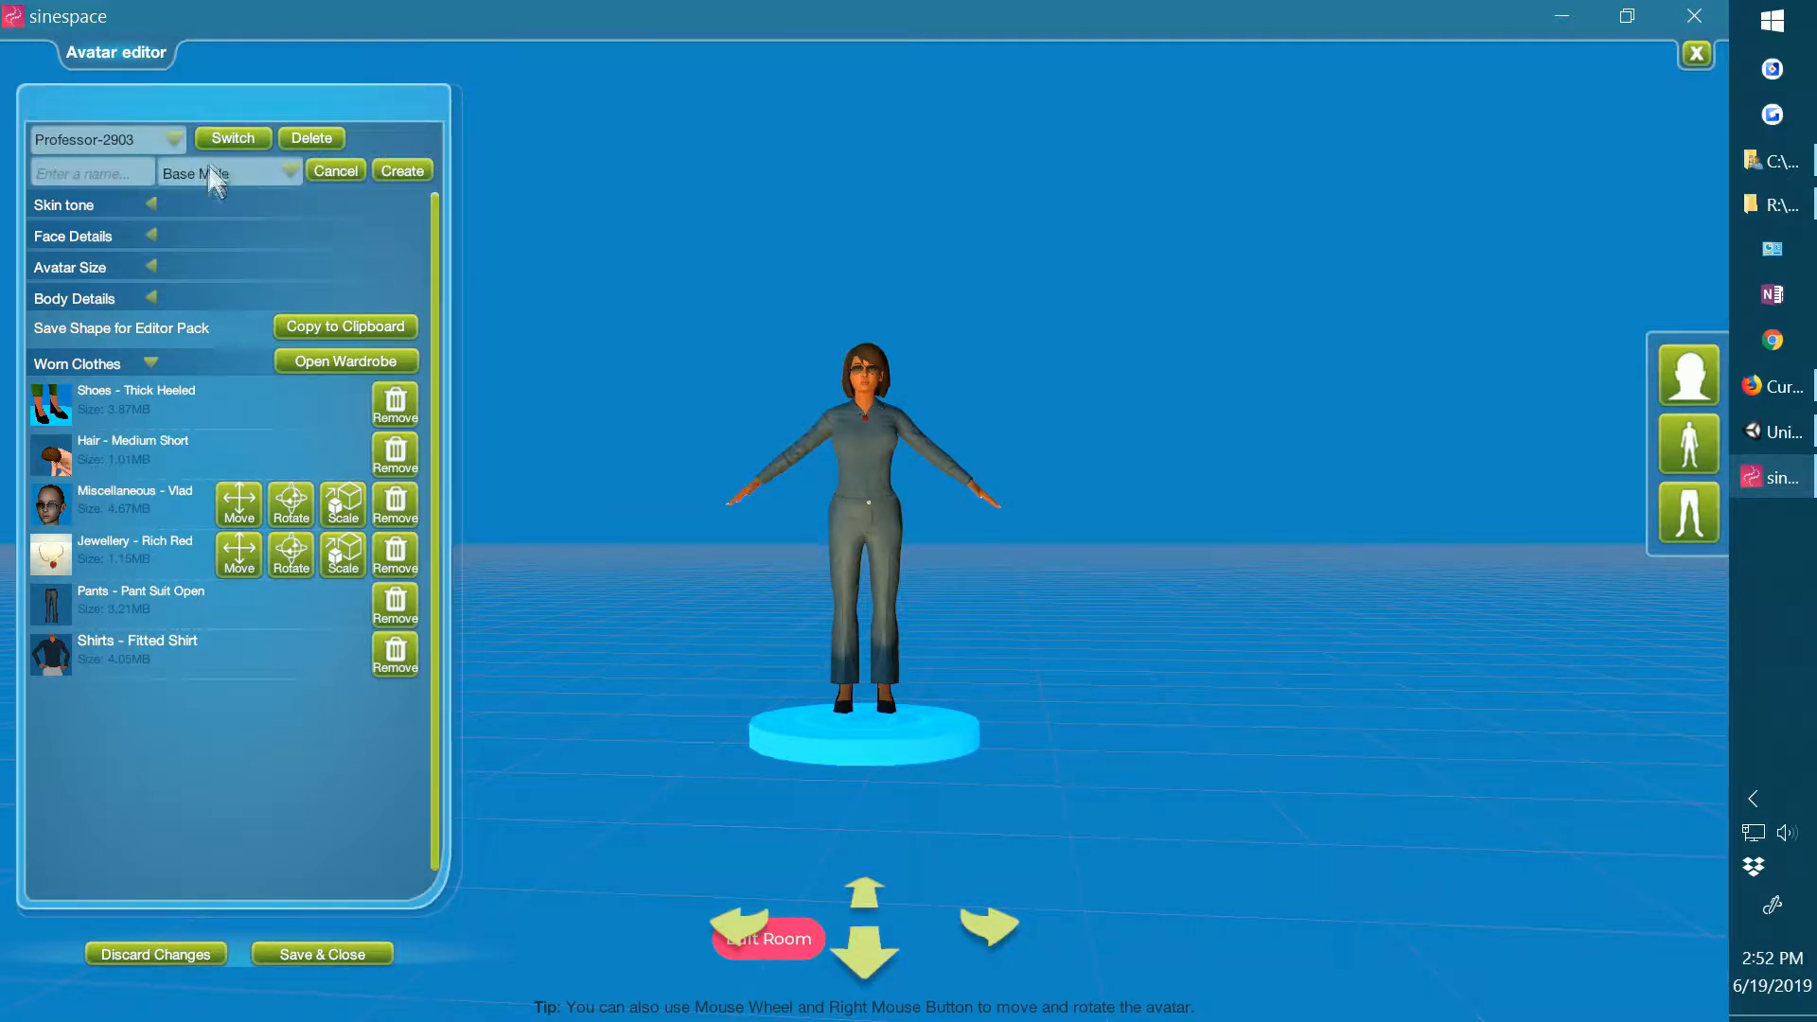
pyautogui.click(290, 169)
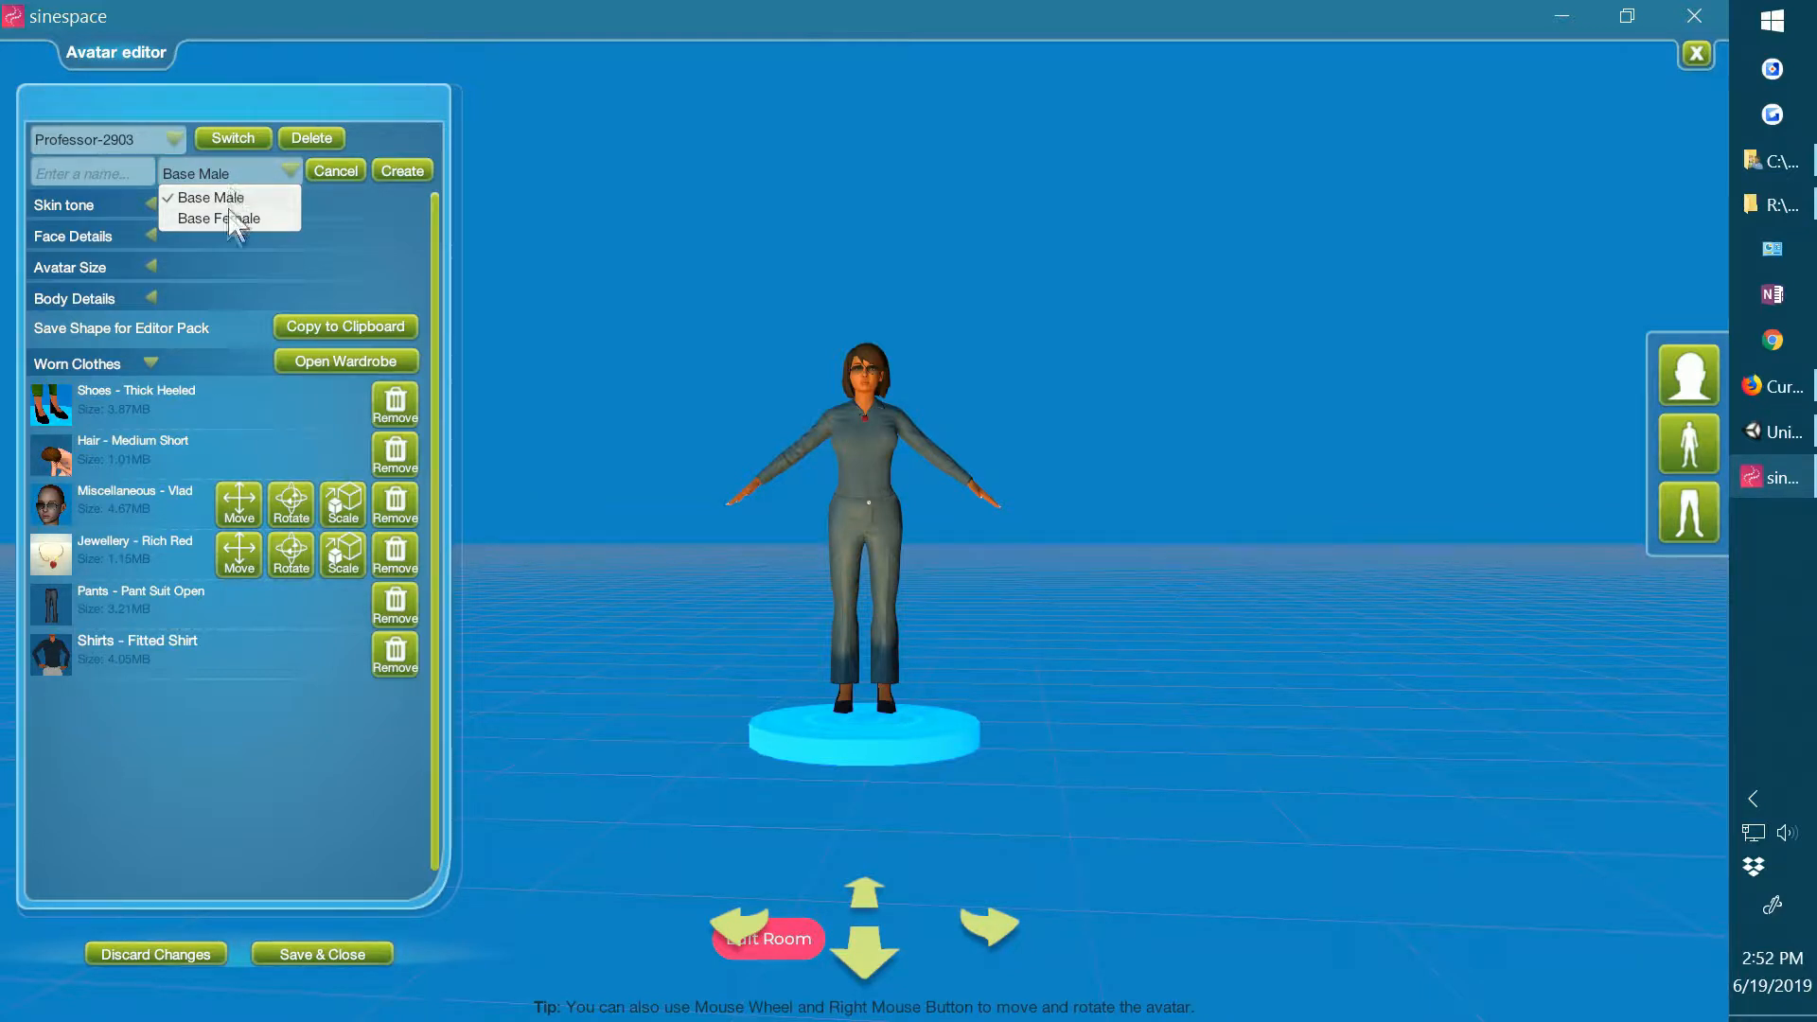
pyautogui.click(349, 169)
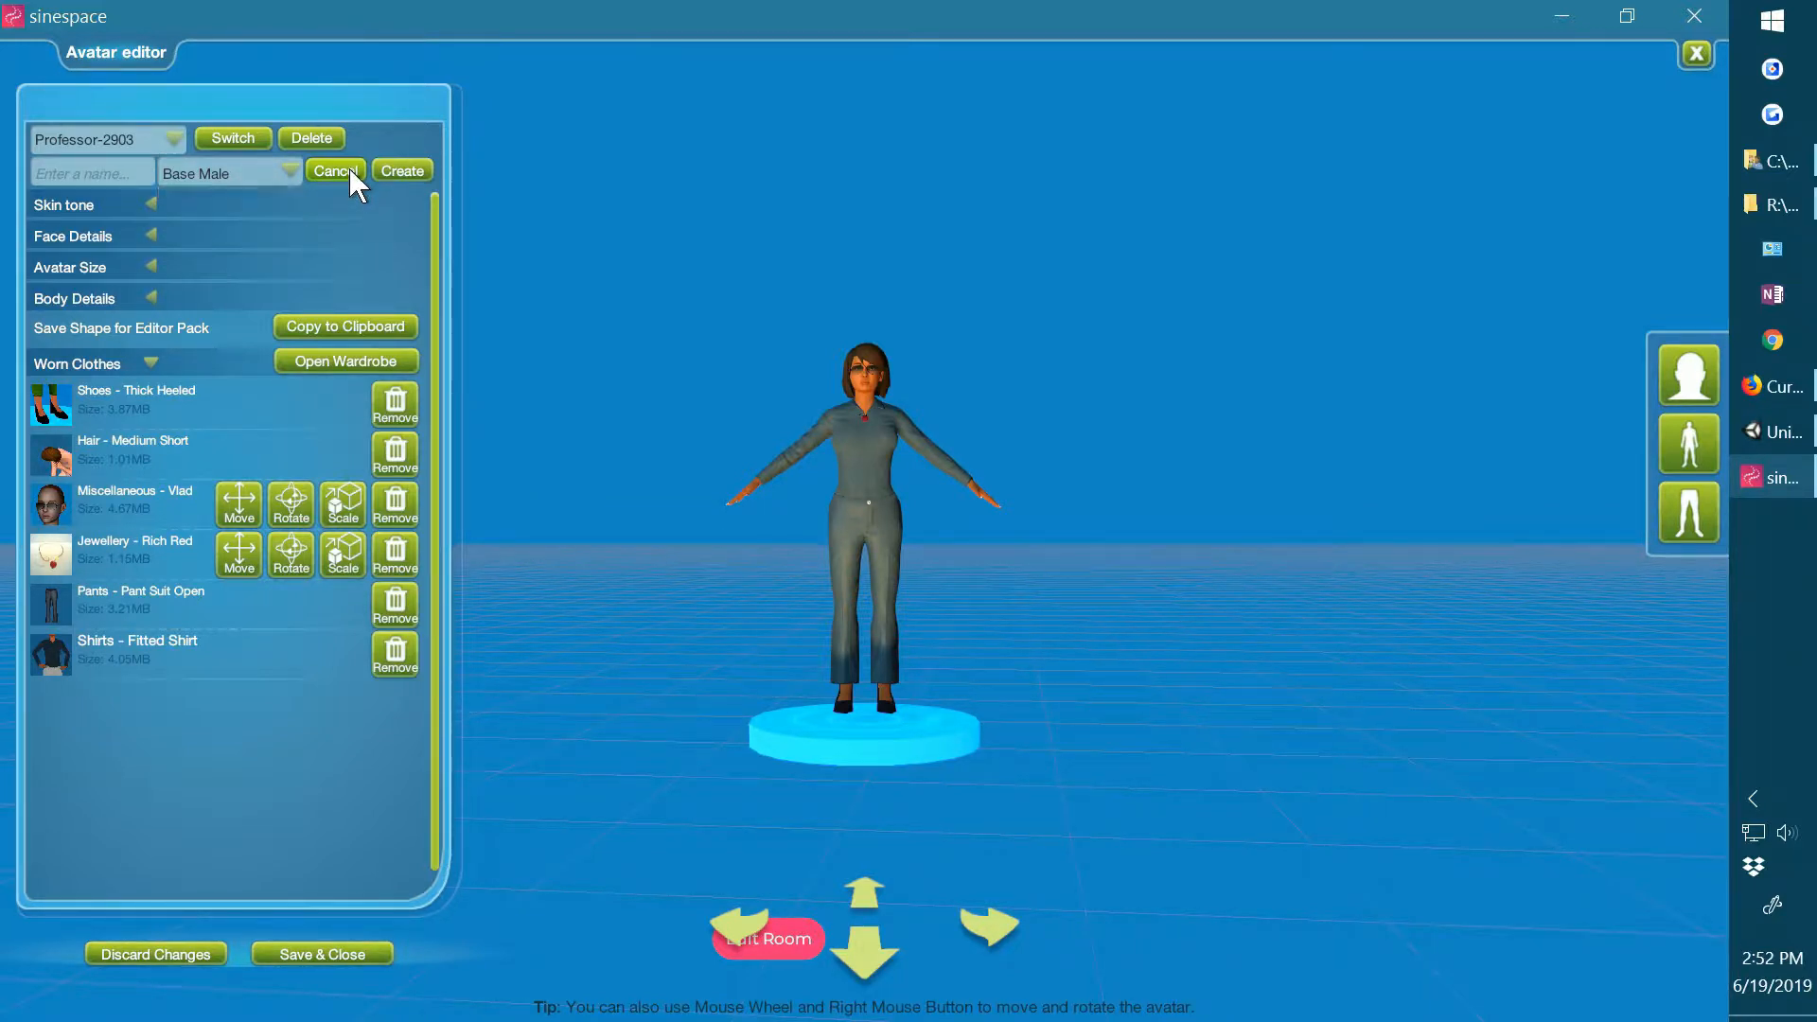
pyautogui.click(345, 169)
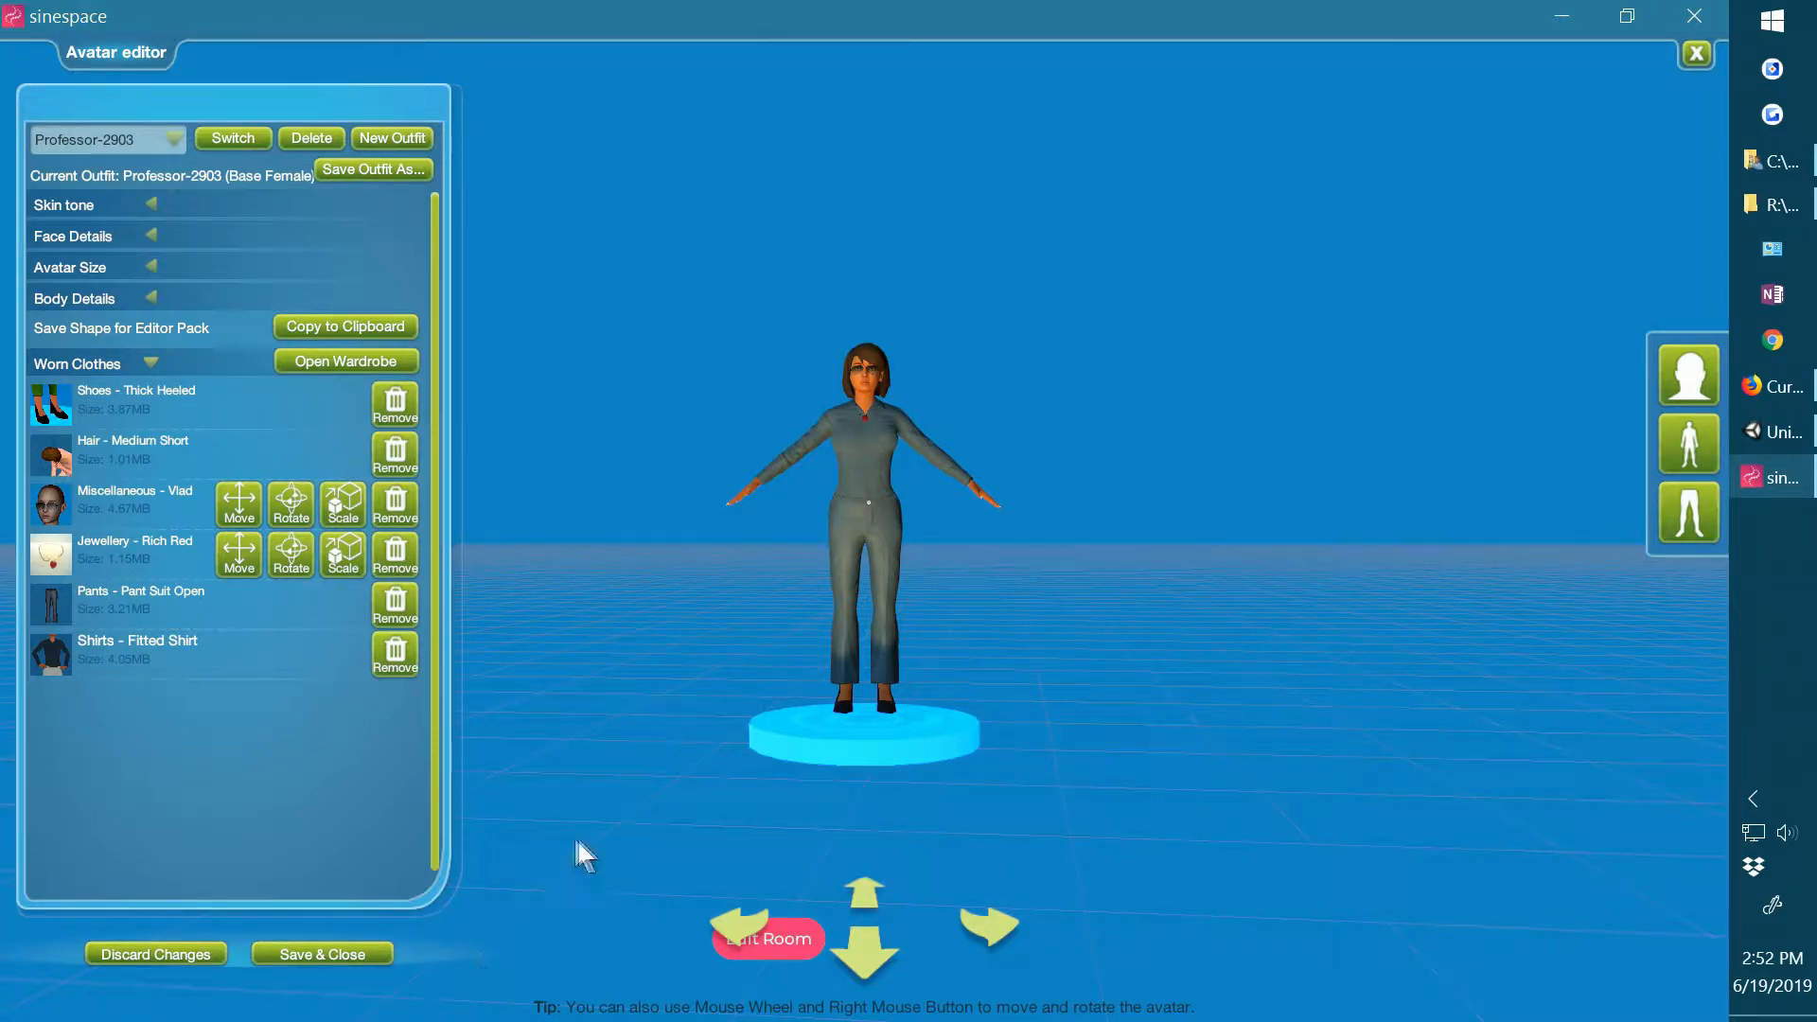
pyautogui.click(341, 945)
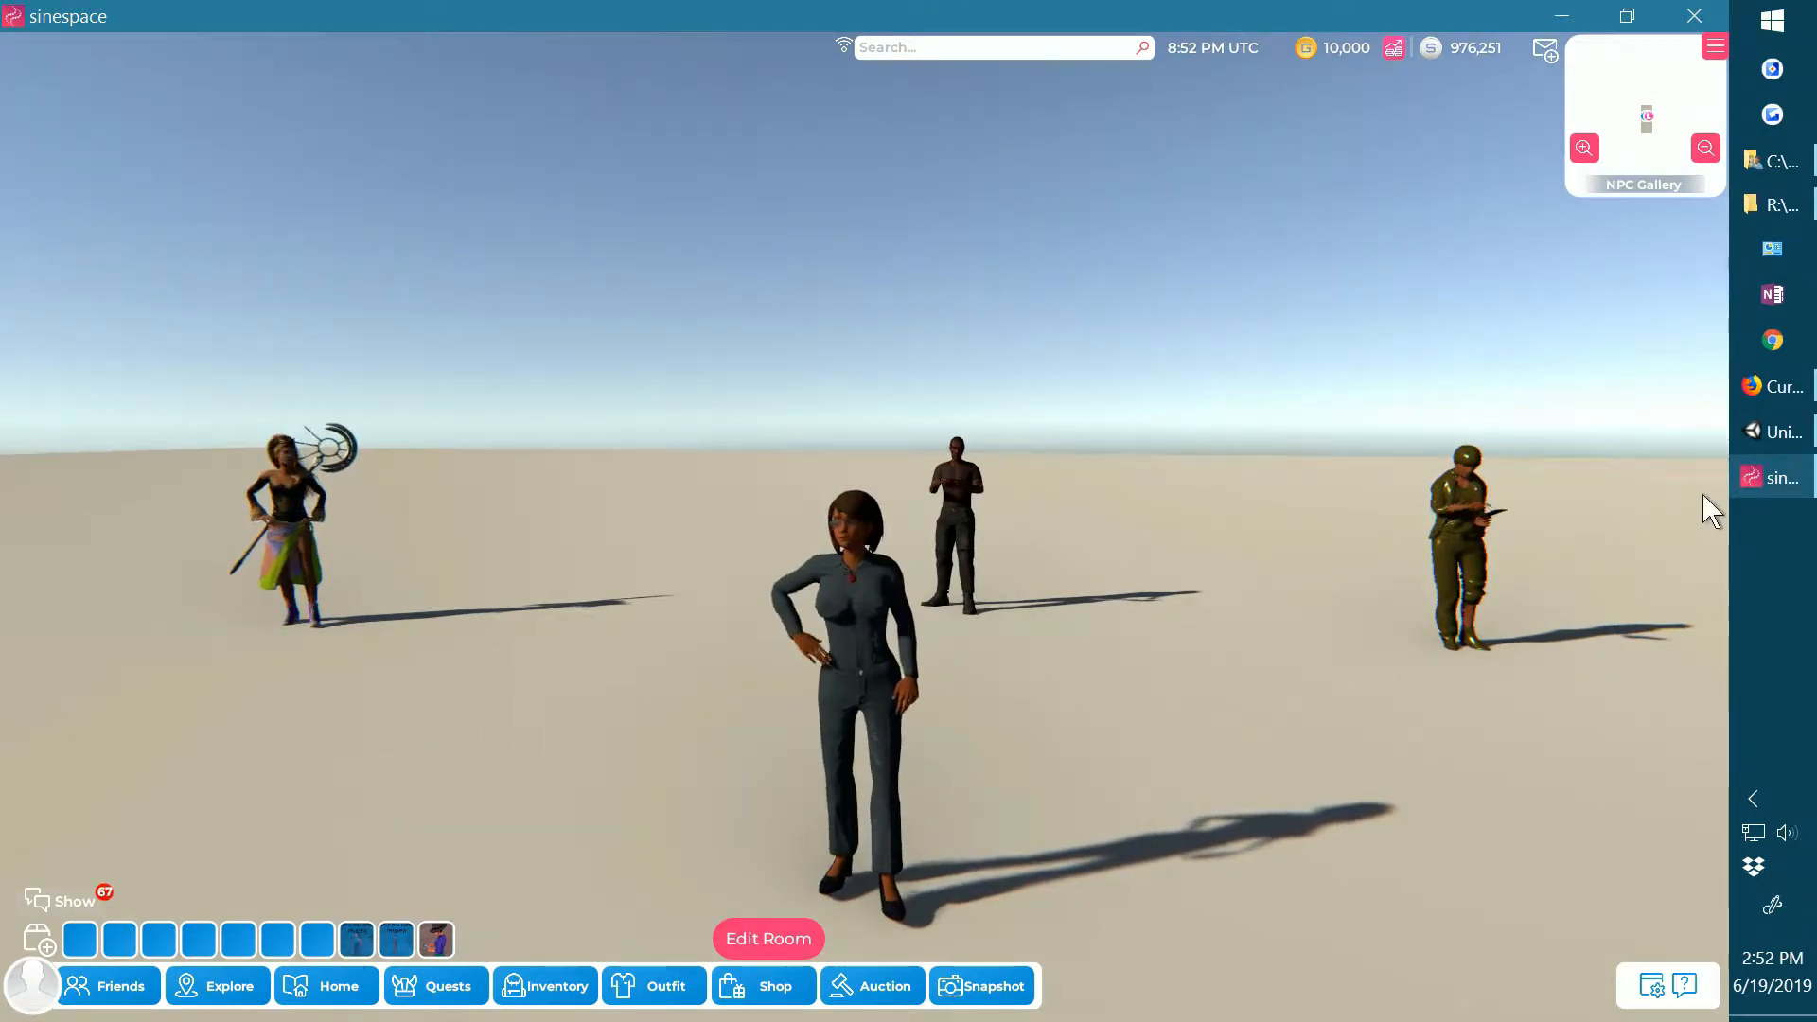
# Switch back to Unity and review the Player Outfit ID and rendering settings of NPC Kyle Kamera Example against its appearance in sinespace.
pyautogui.click(1770, 432)
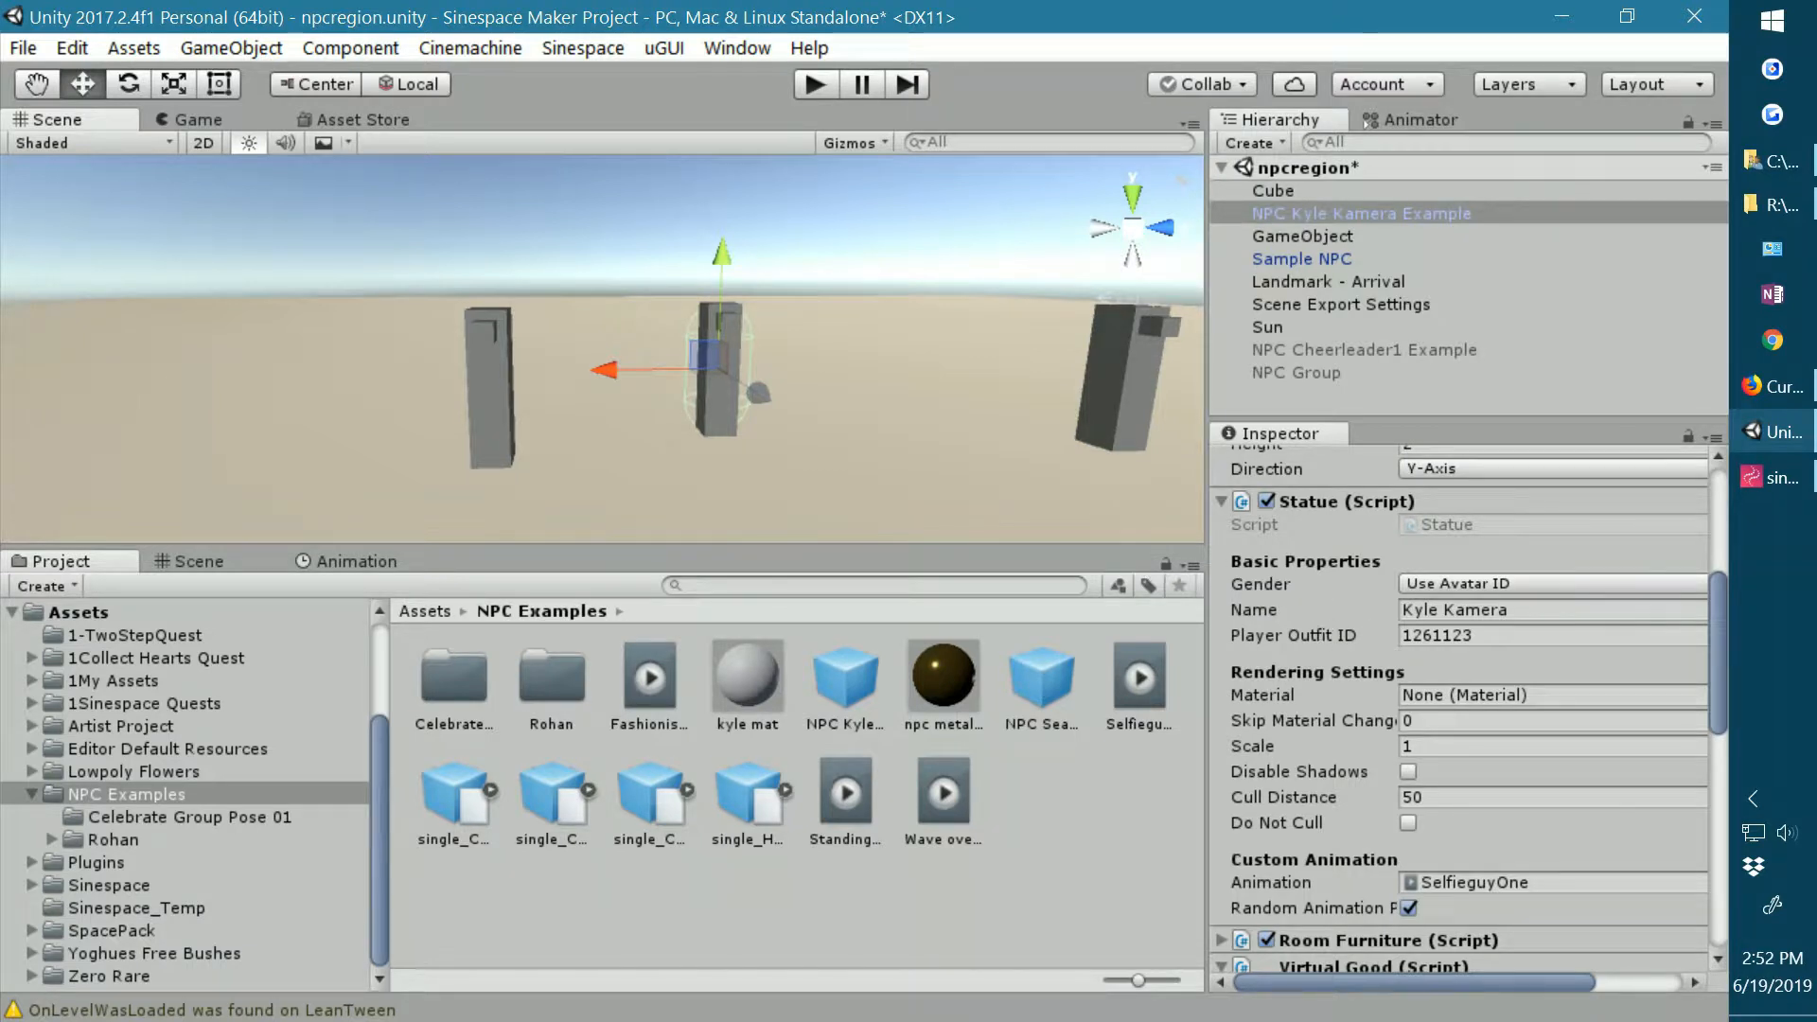
pyautogui.click(1498, 638)
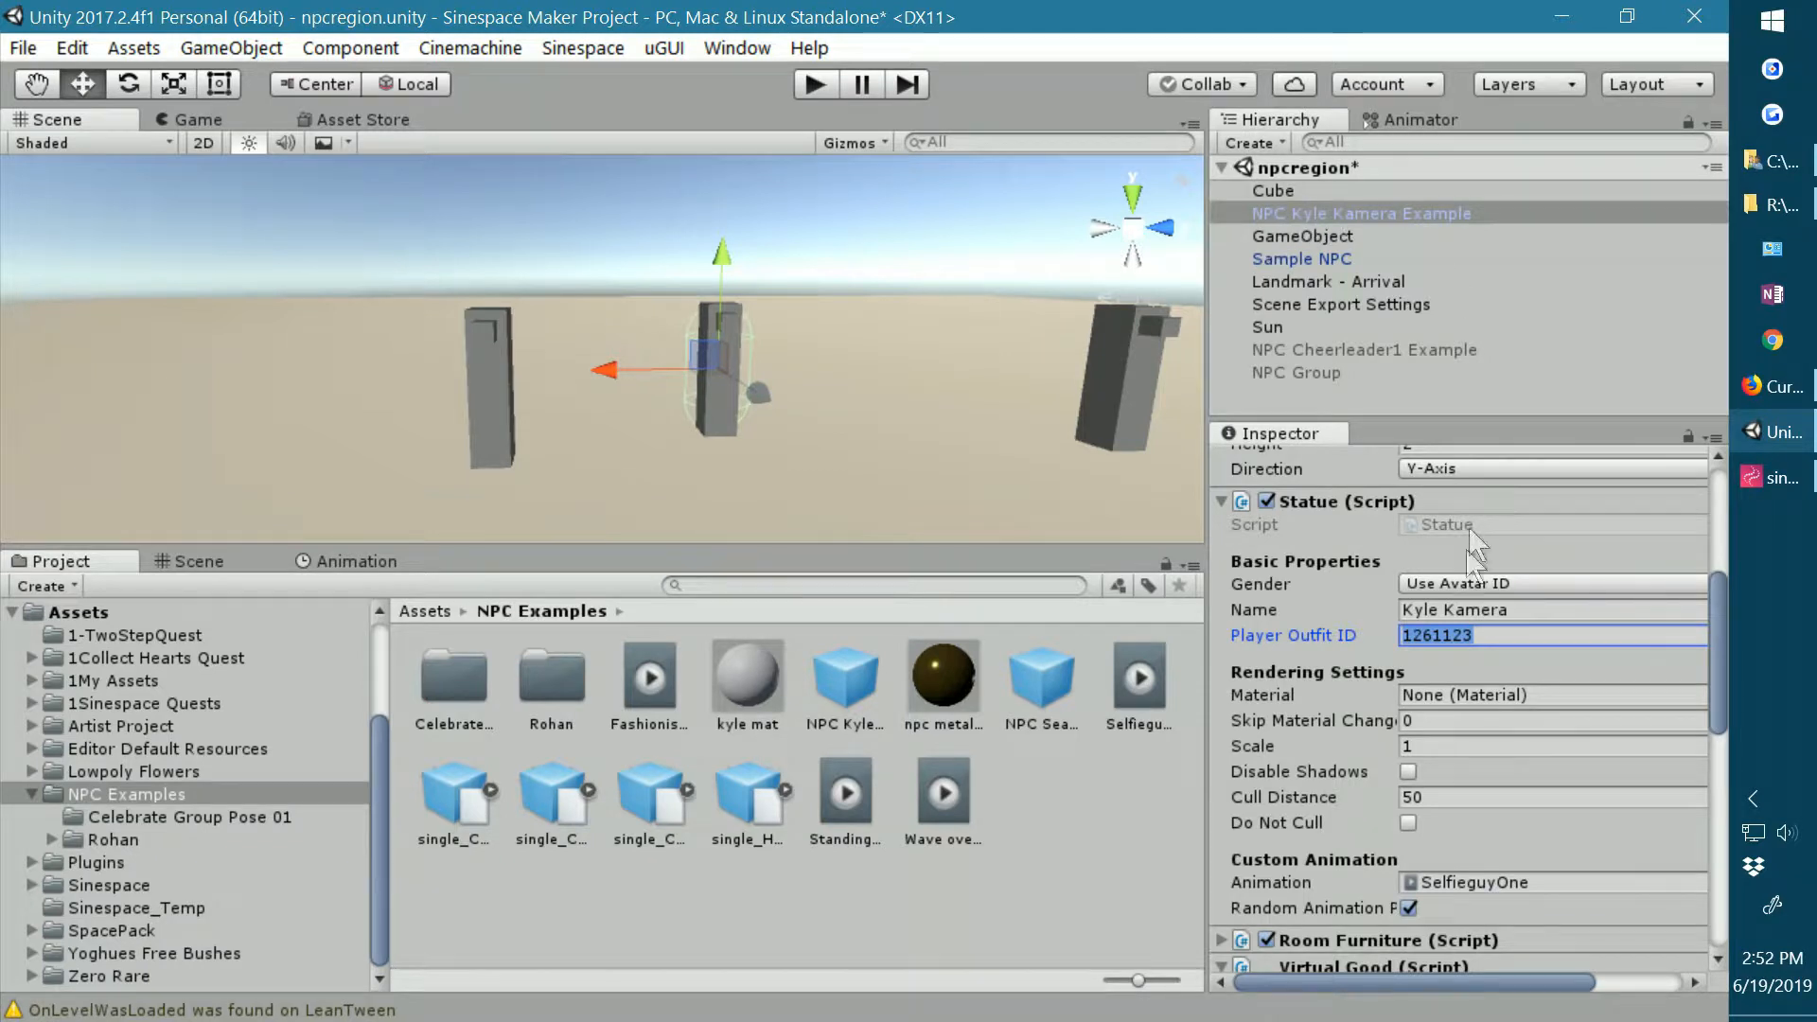
pyautogui.scroll(-3, 1346, 746)
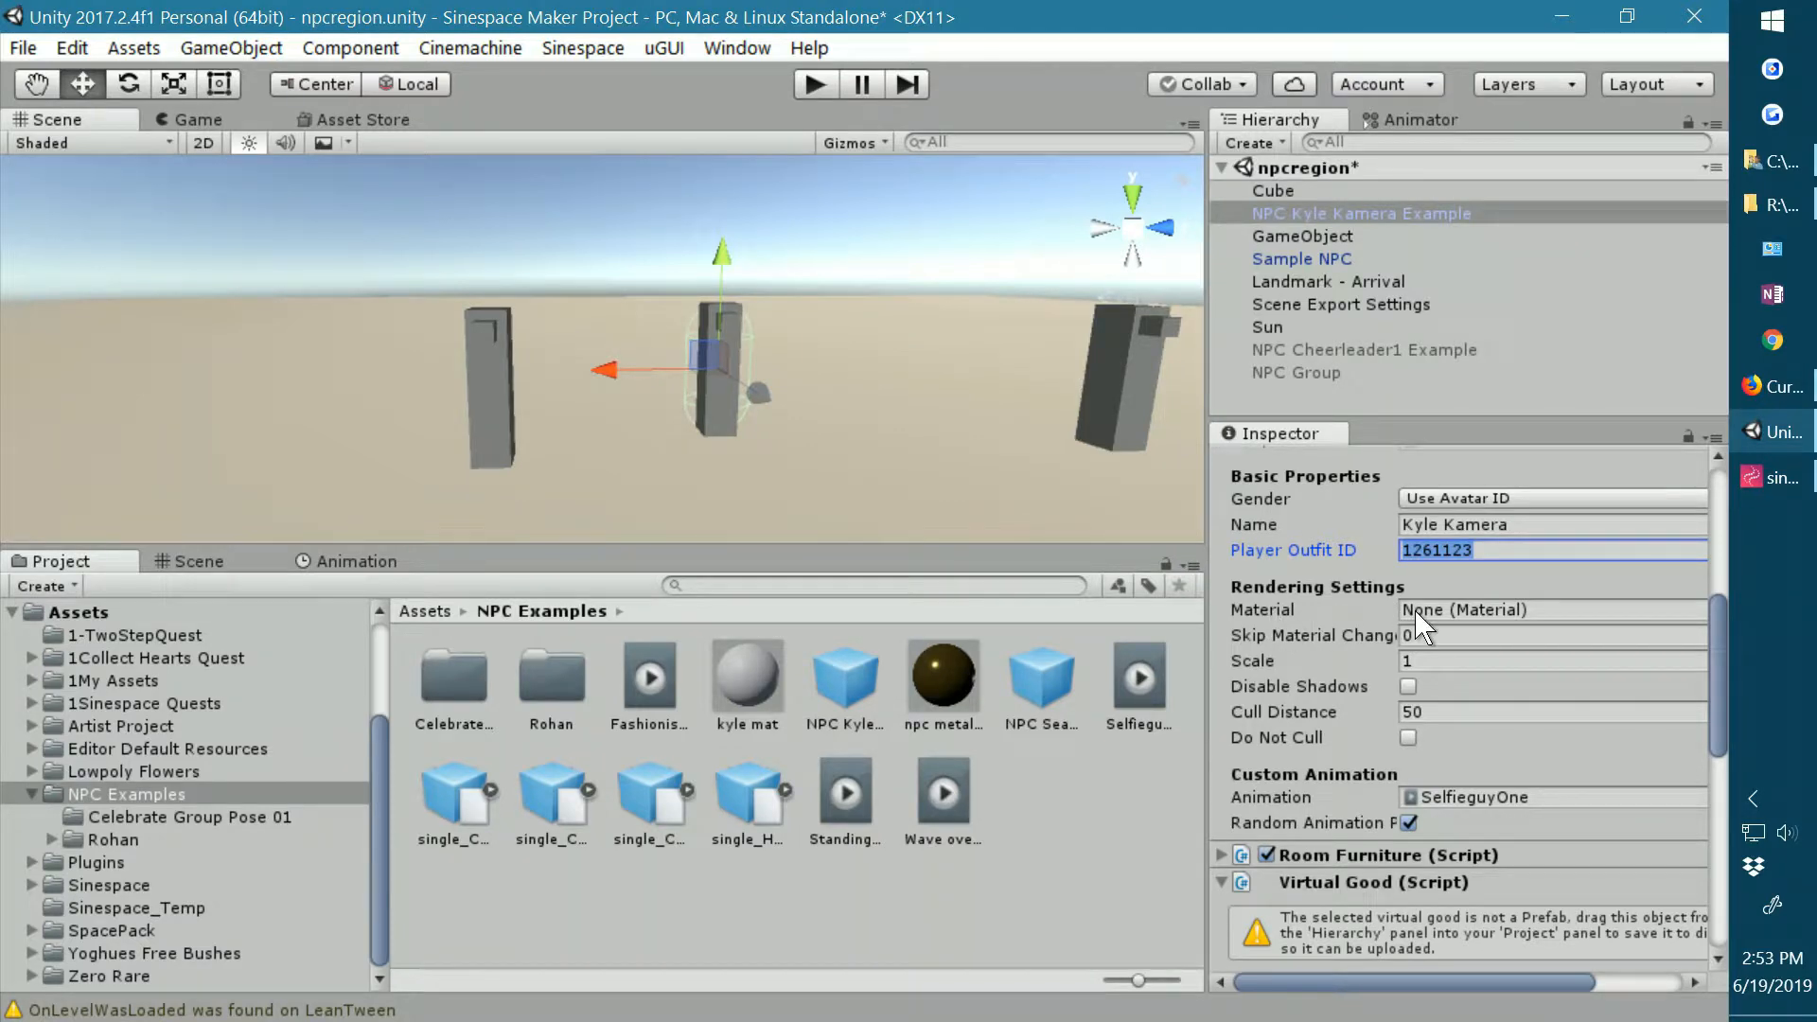
pyautogui.click(1762, 499)
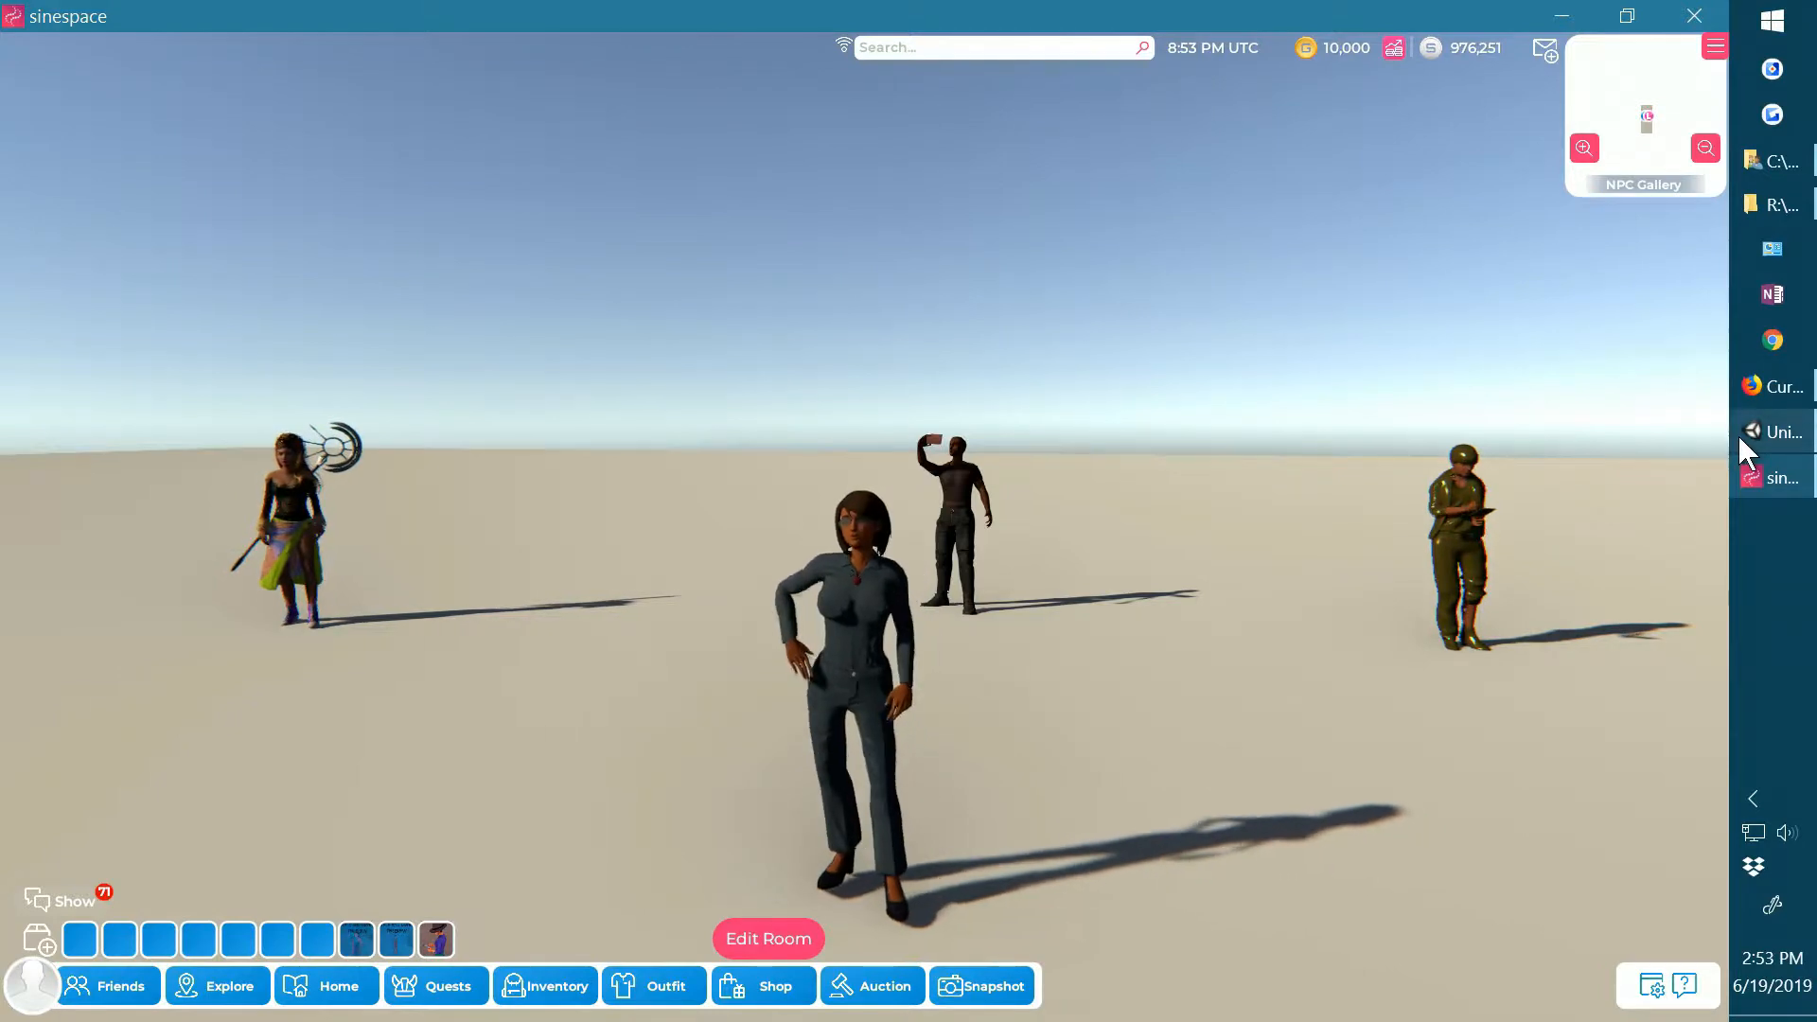
pyautogui.click(1770, 434)
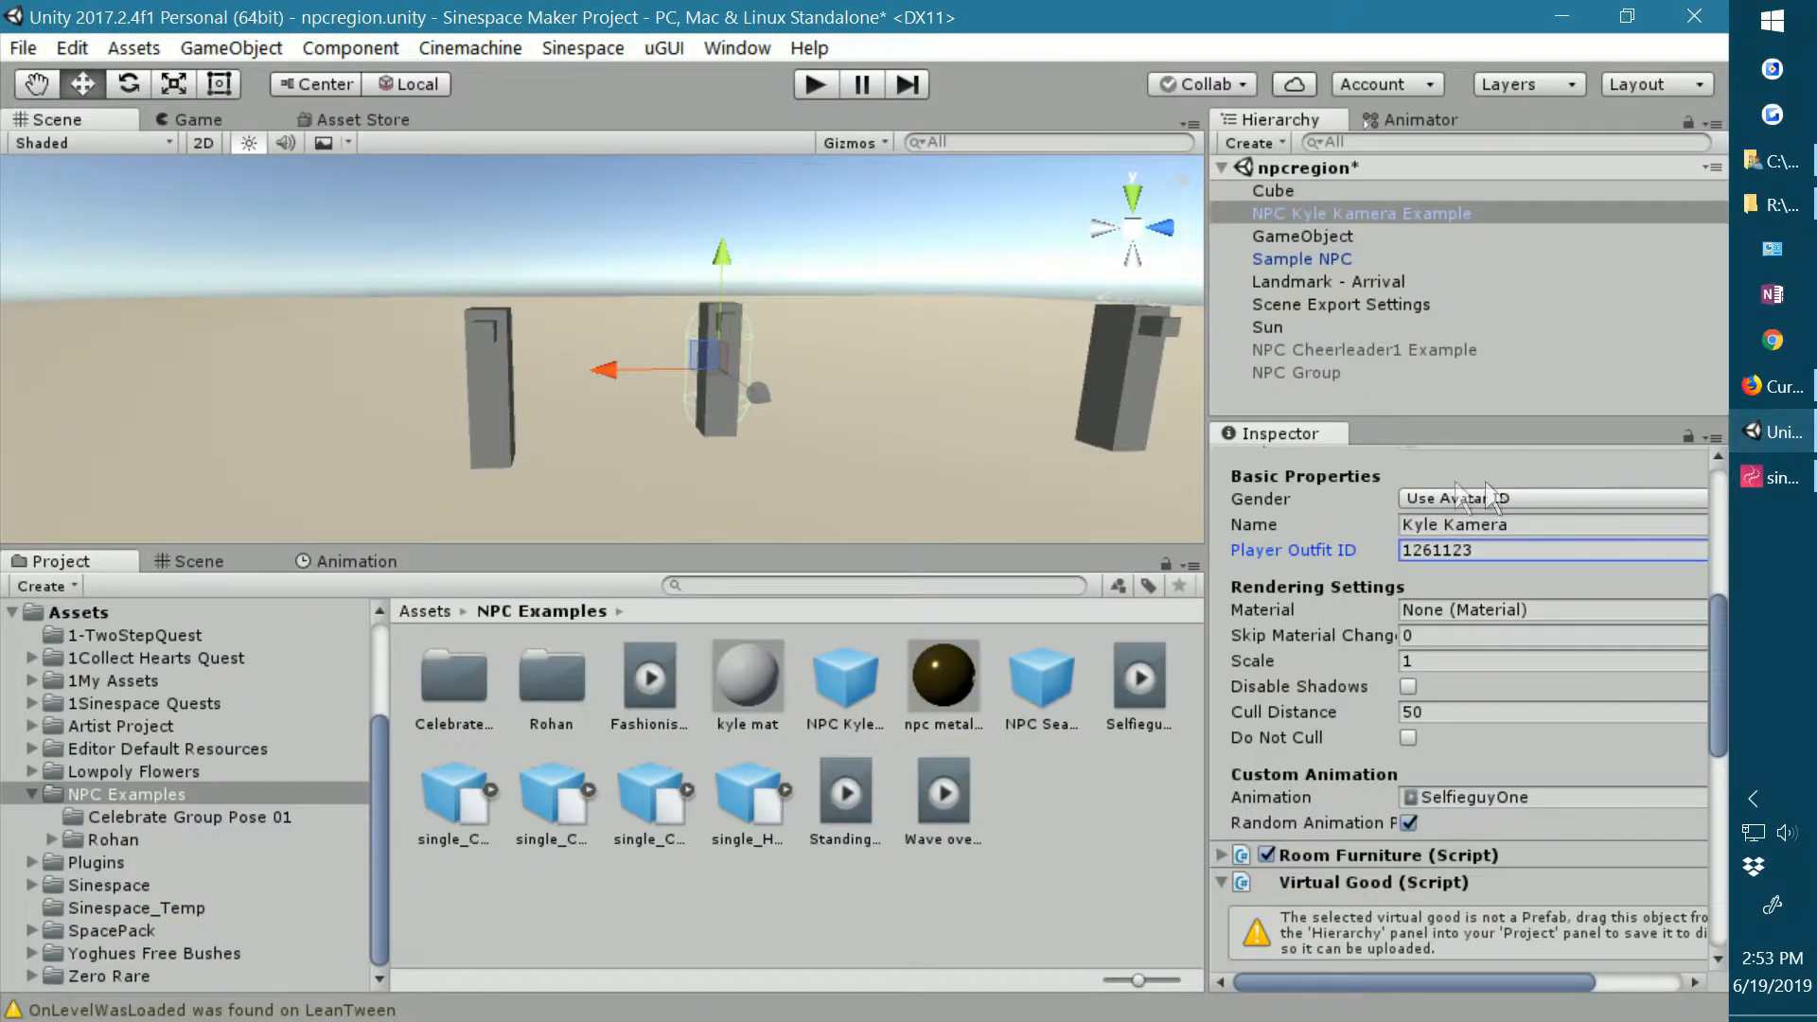
pyautogui.moveTo(1207, 504)
pyautogui.mouseDown()
pyautogui.moveTo(1298, 495)
pyautogui.moveTo(1227, 495)
pyautogui.mouseUp()
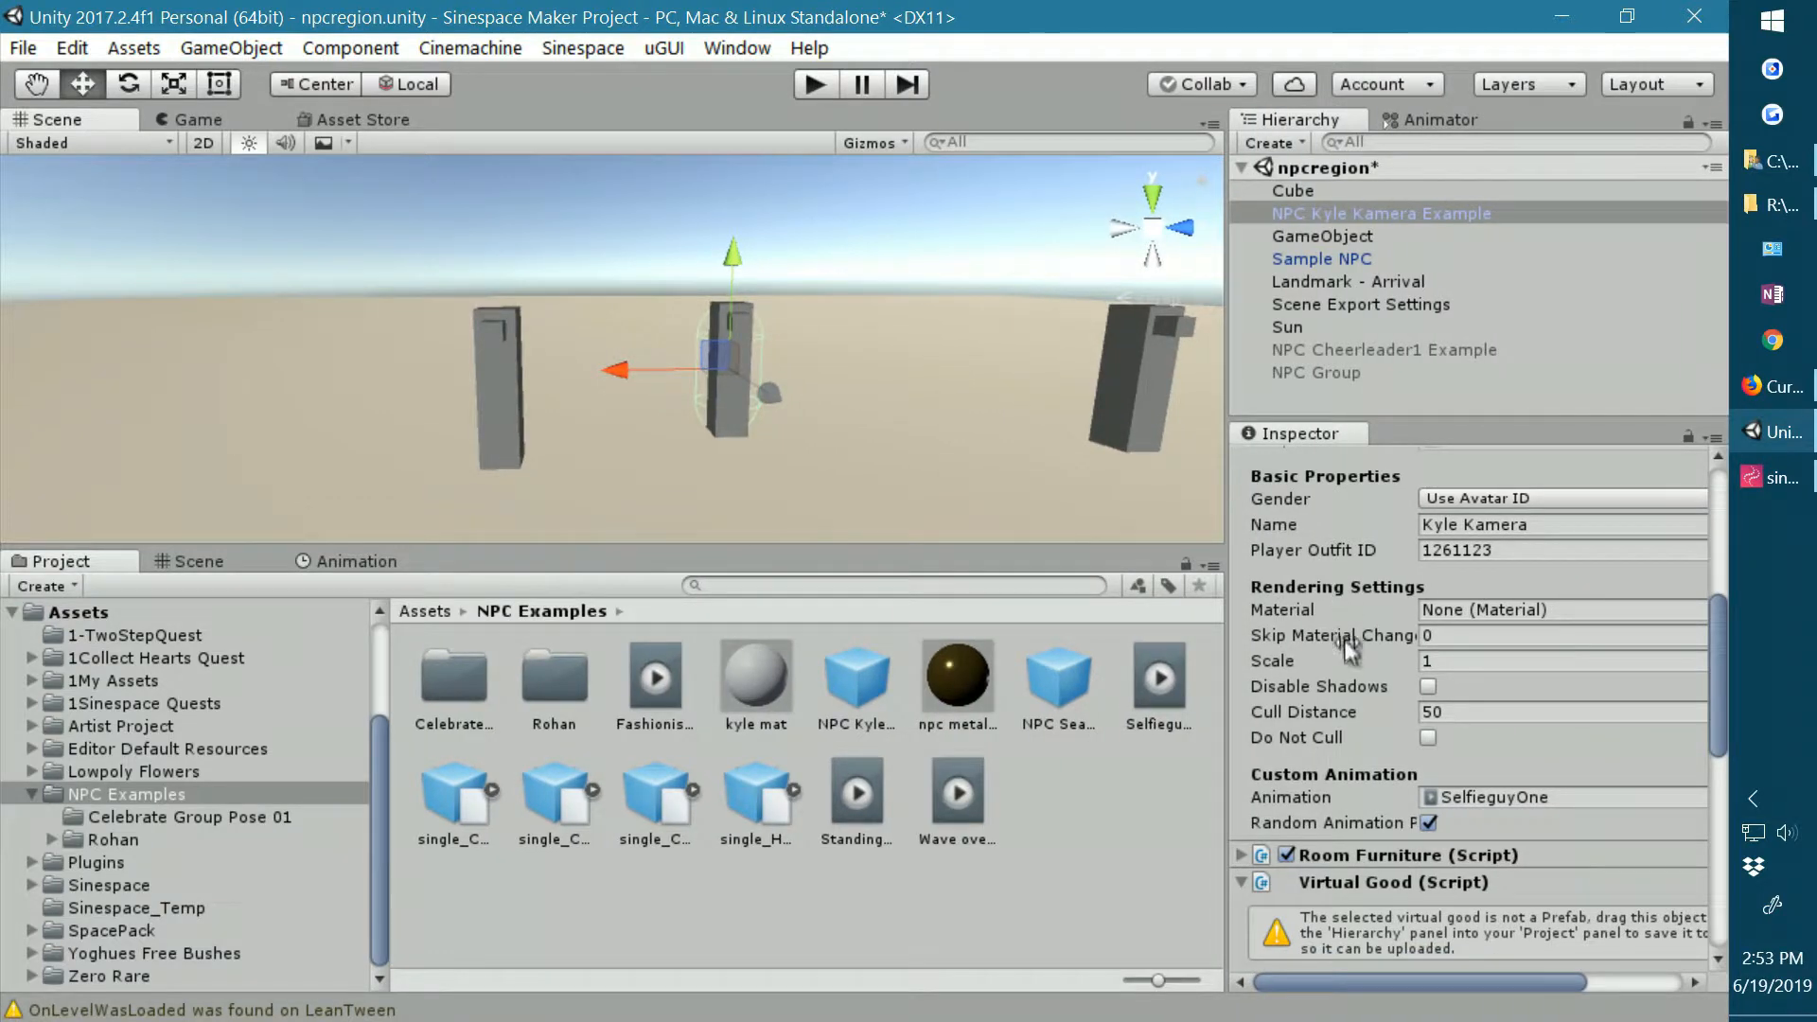
# Locate the SelfieguyOne clip used as NPC Kyle Kamera Example's custom animation and play its preview.
pyautogui.scroll(-3, 1348, 668)
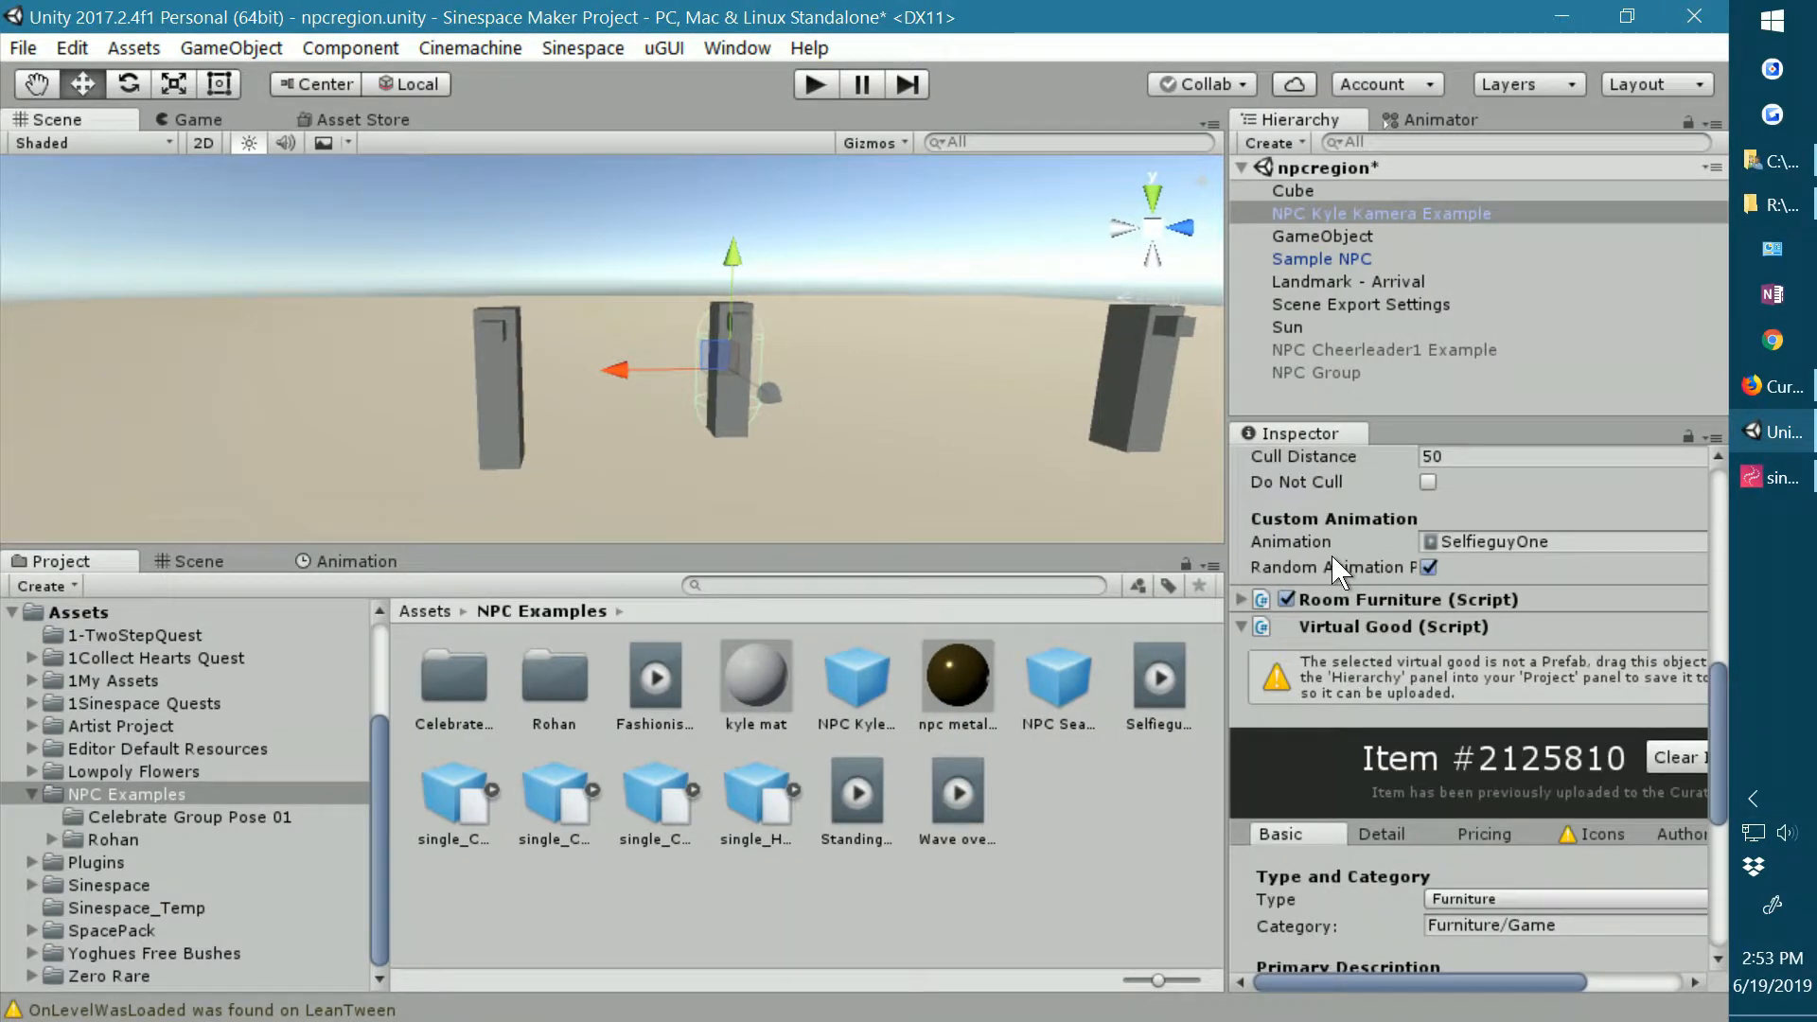
pyautogui.scroll(1, 1338, 568)
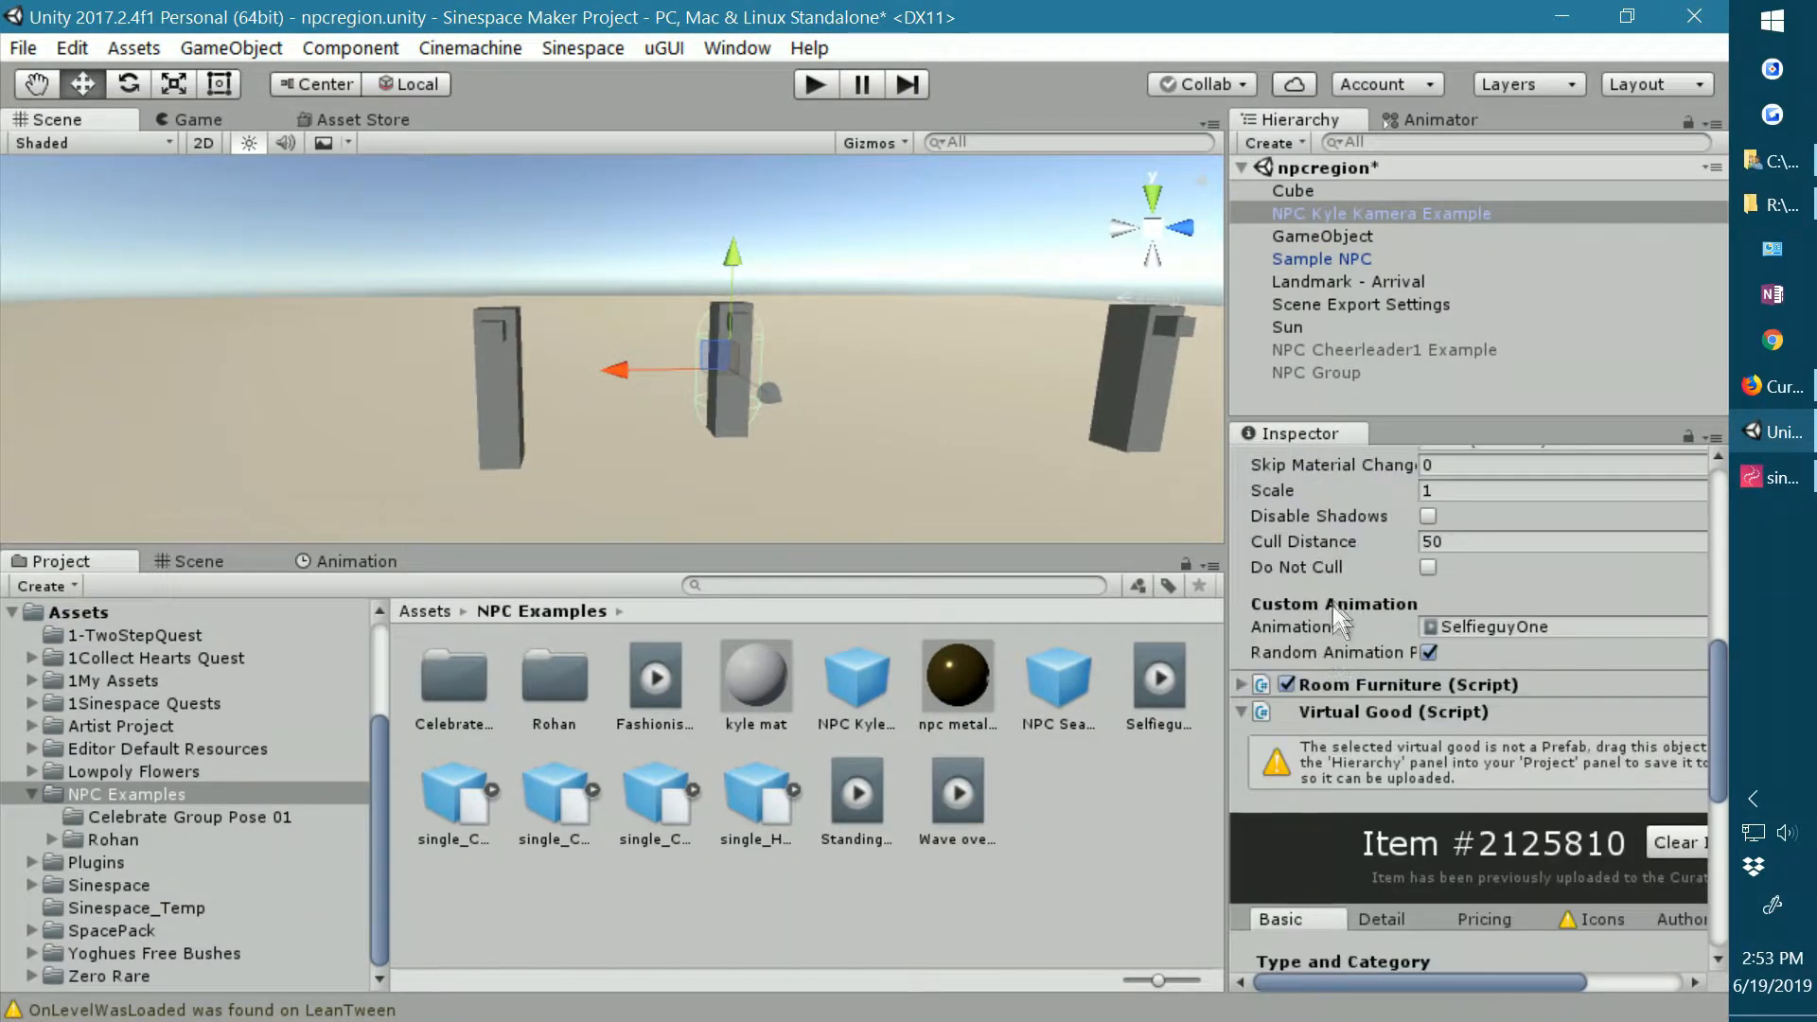
pyautogui.click(1501, 628)
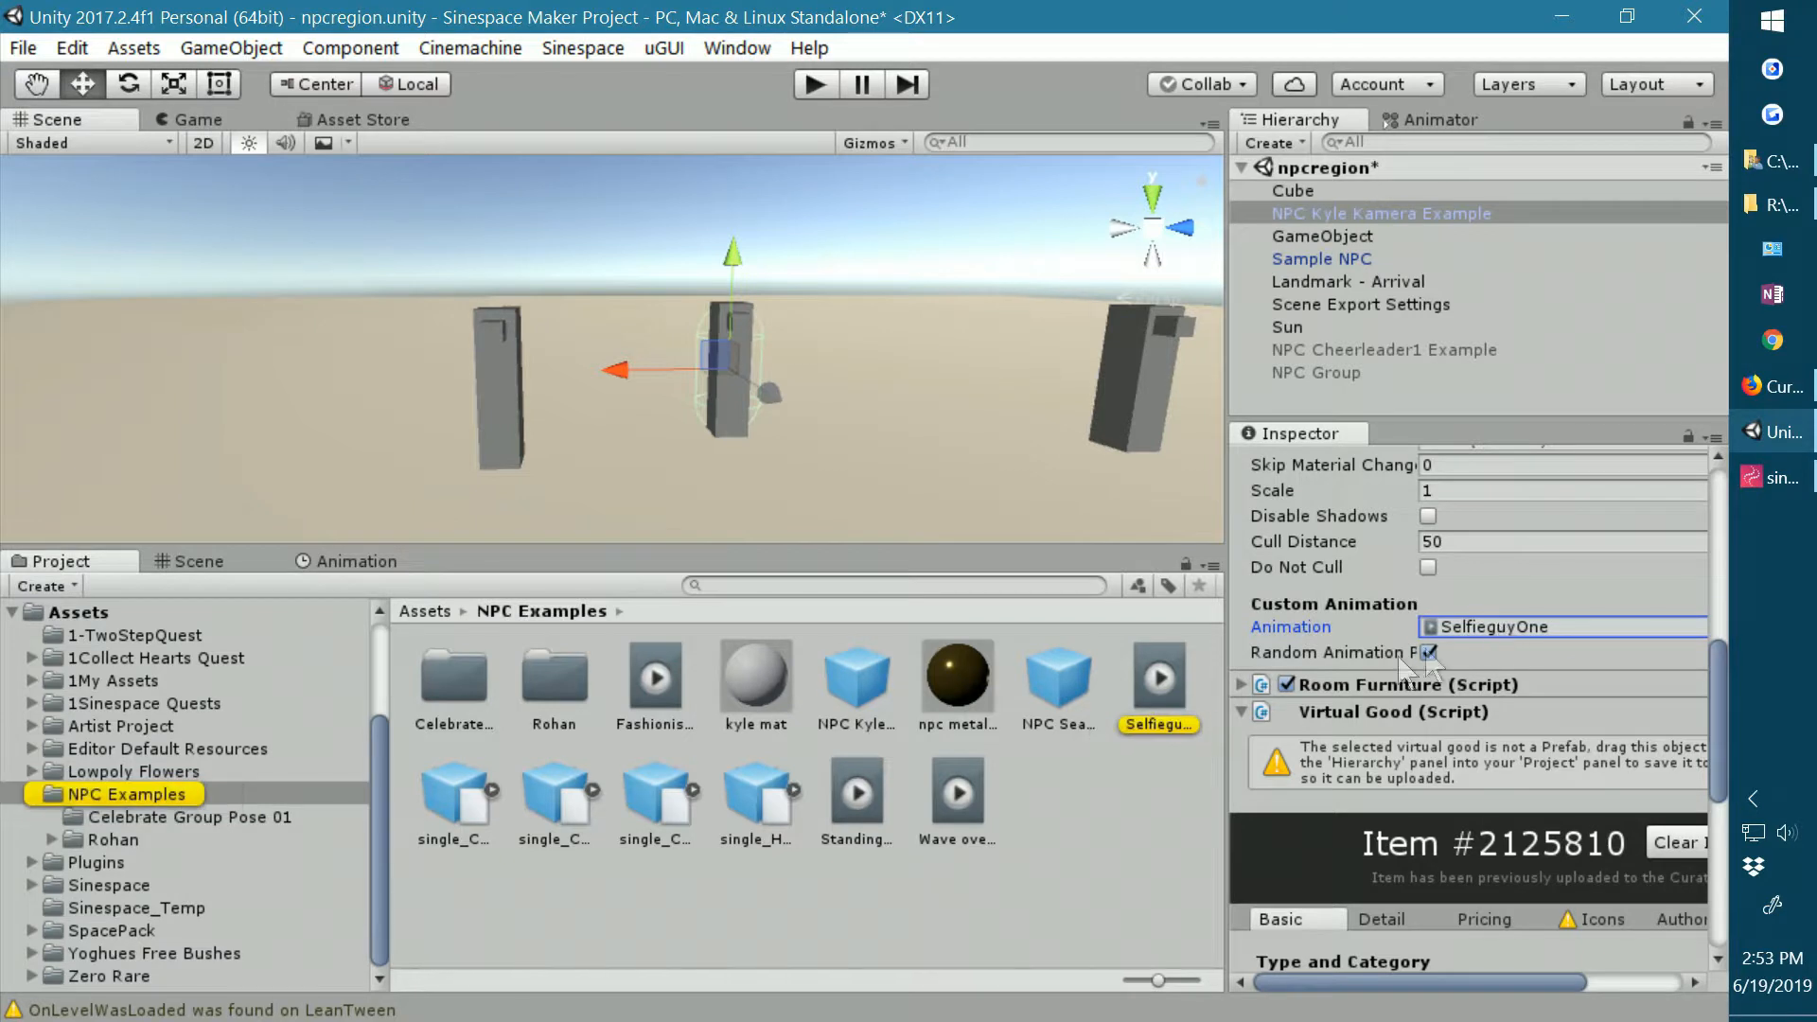
pyautogui.click(1155, 681)
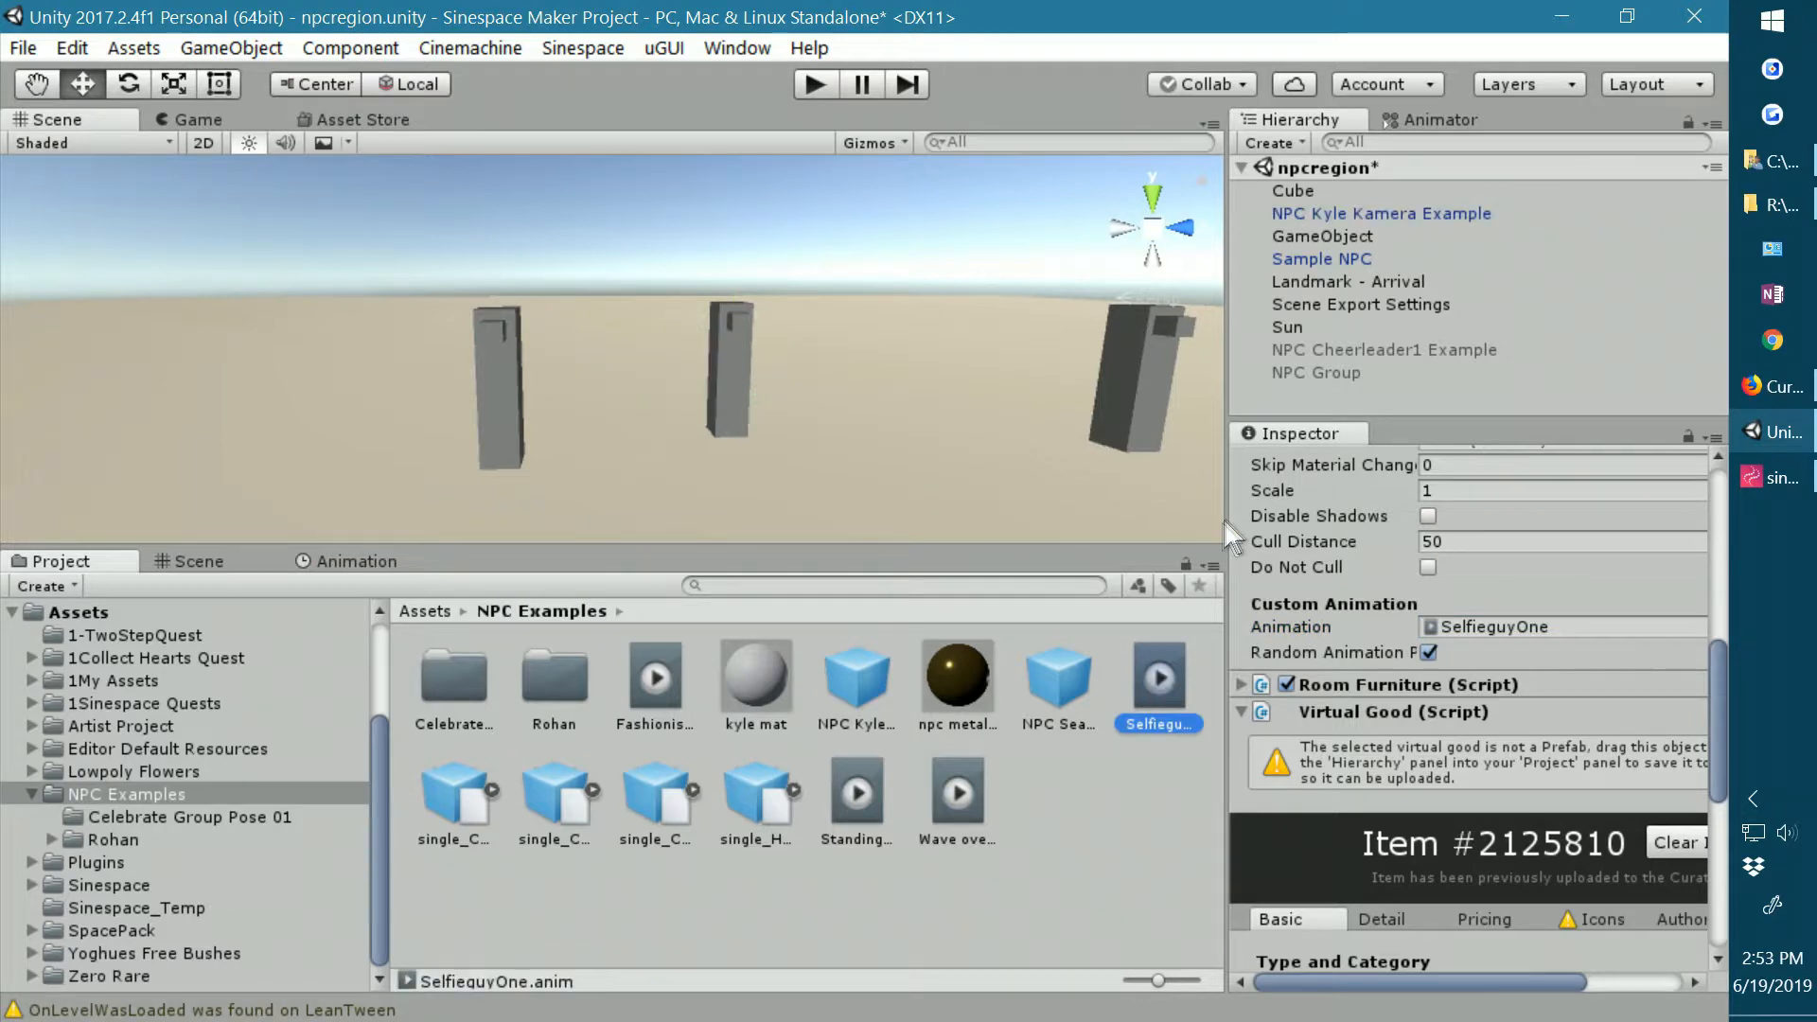
pyautogui.moveTo(1122, 532); pyautogui.dragTo(1102, 532)
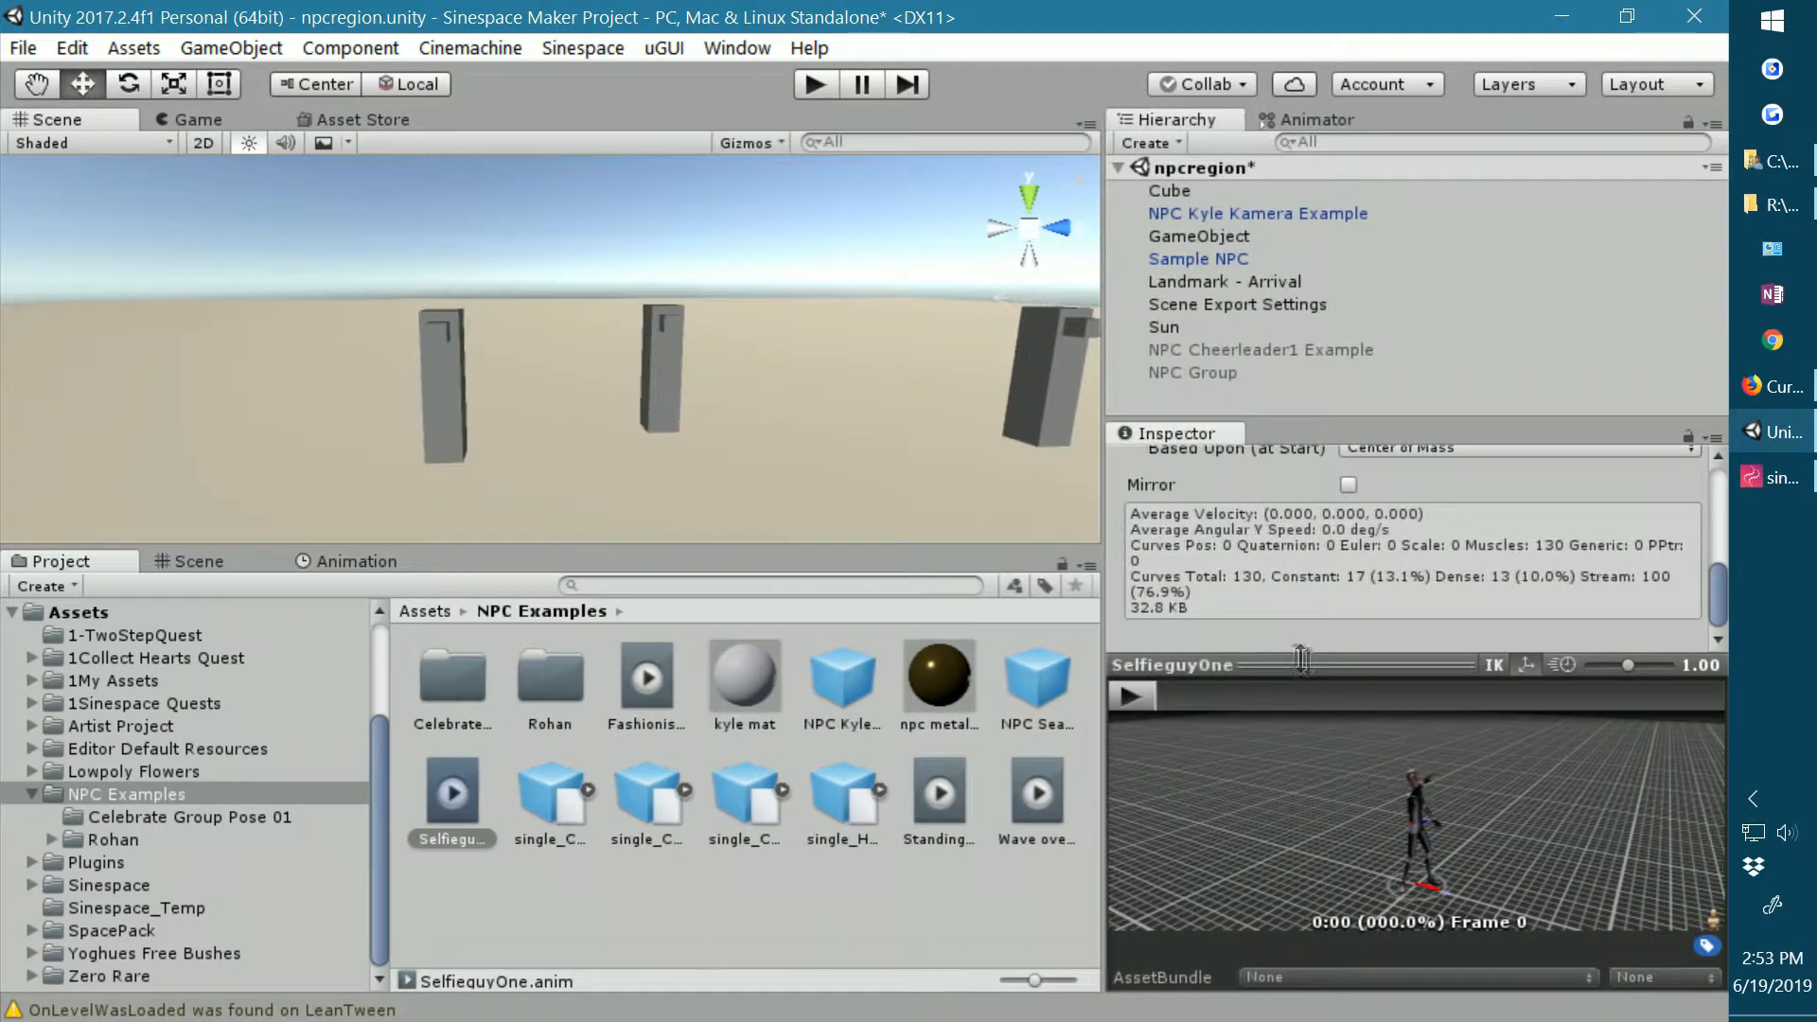
pyautogui.moveTo(1292, 666); pyautogui.dragTo(1311, 577)
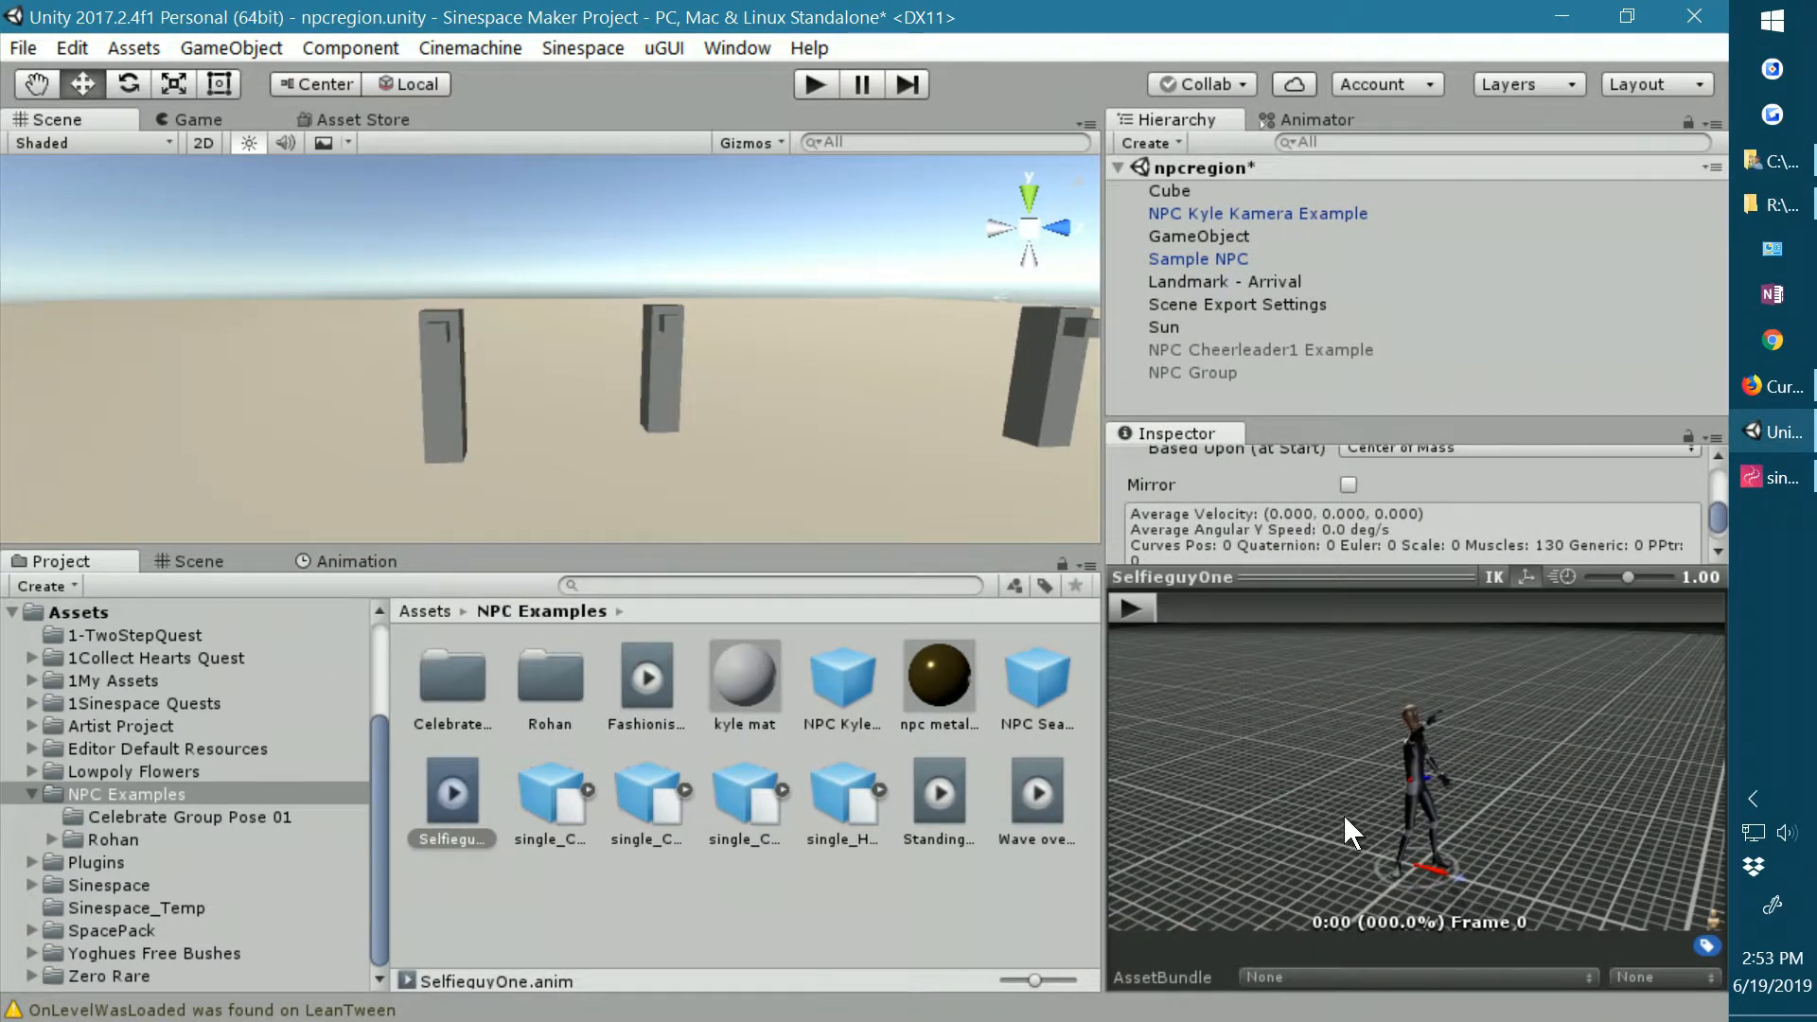
pyautogui.click(1134, 616)
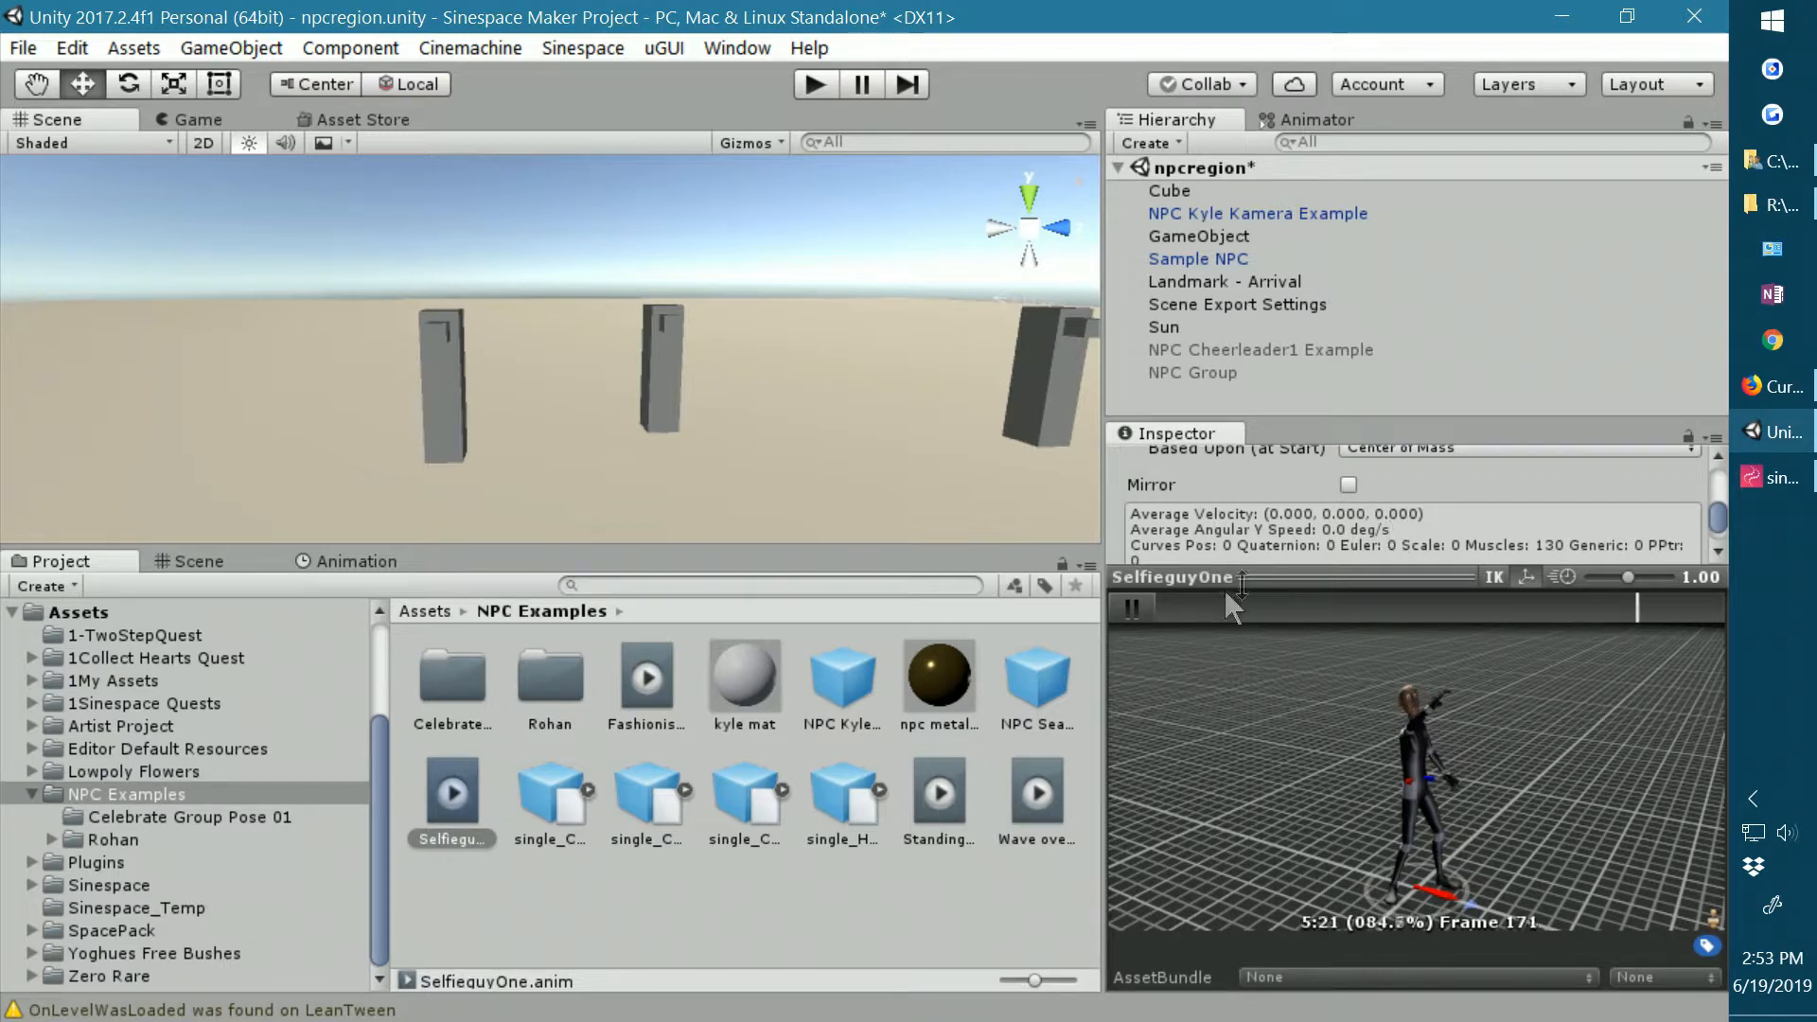
pyautogui.click(1139, 604)
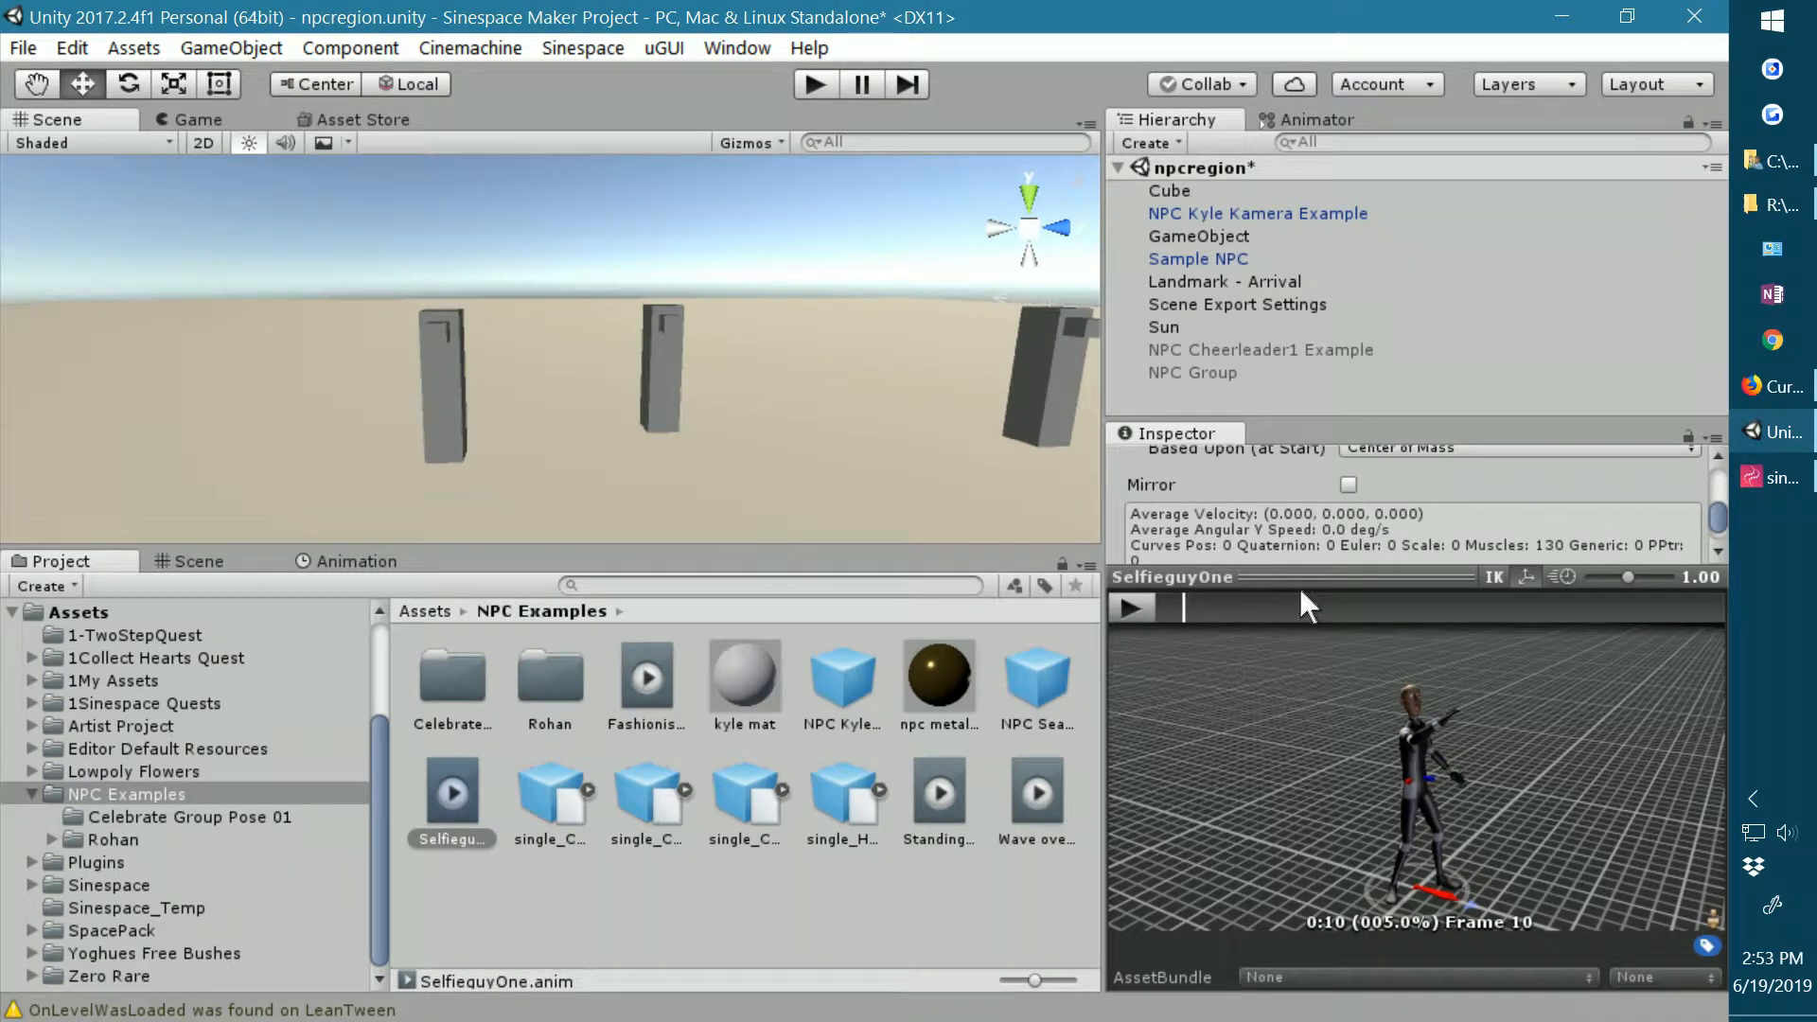
pyautogui.moveTo(1302, 577); pyautogui.dragTo(1302, 982)
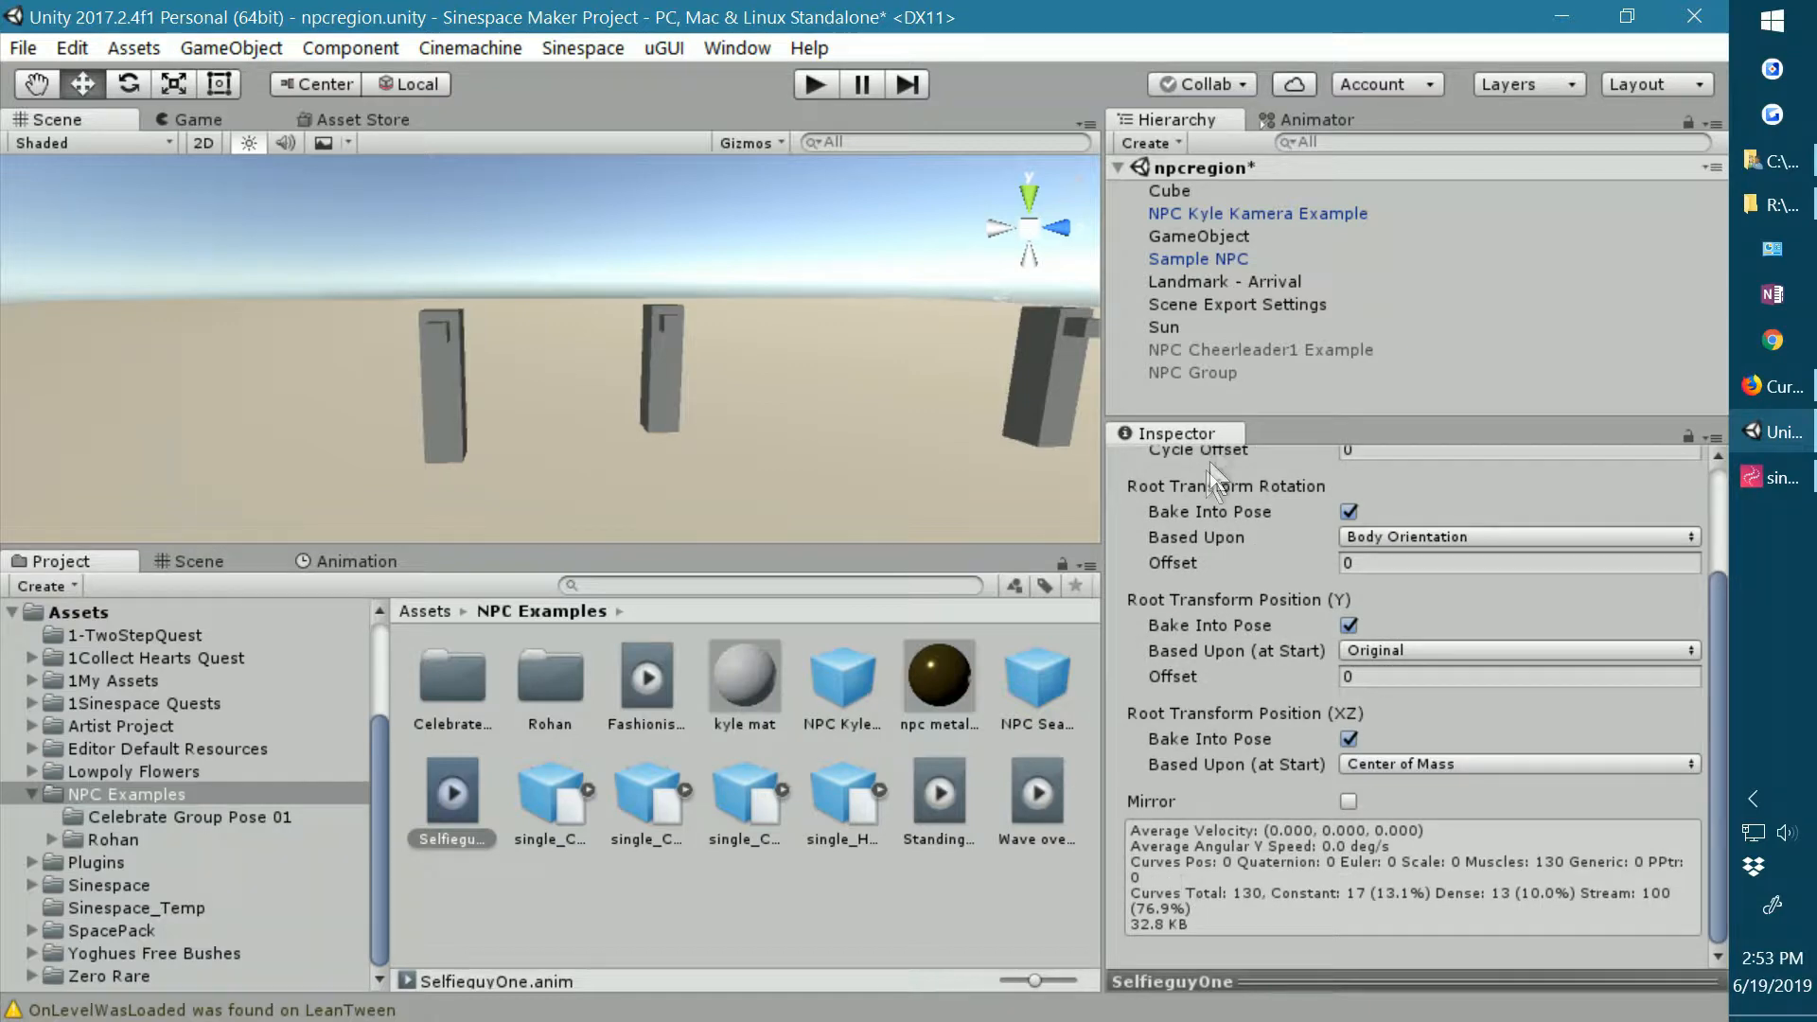
# Assign the SelfieguyOne clip as the custom animation of NPC Kyle Kamera Example.
pyautogui.click(1216, 213)
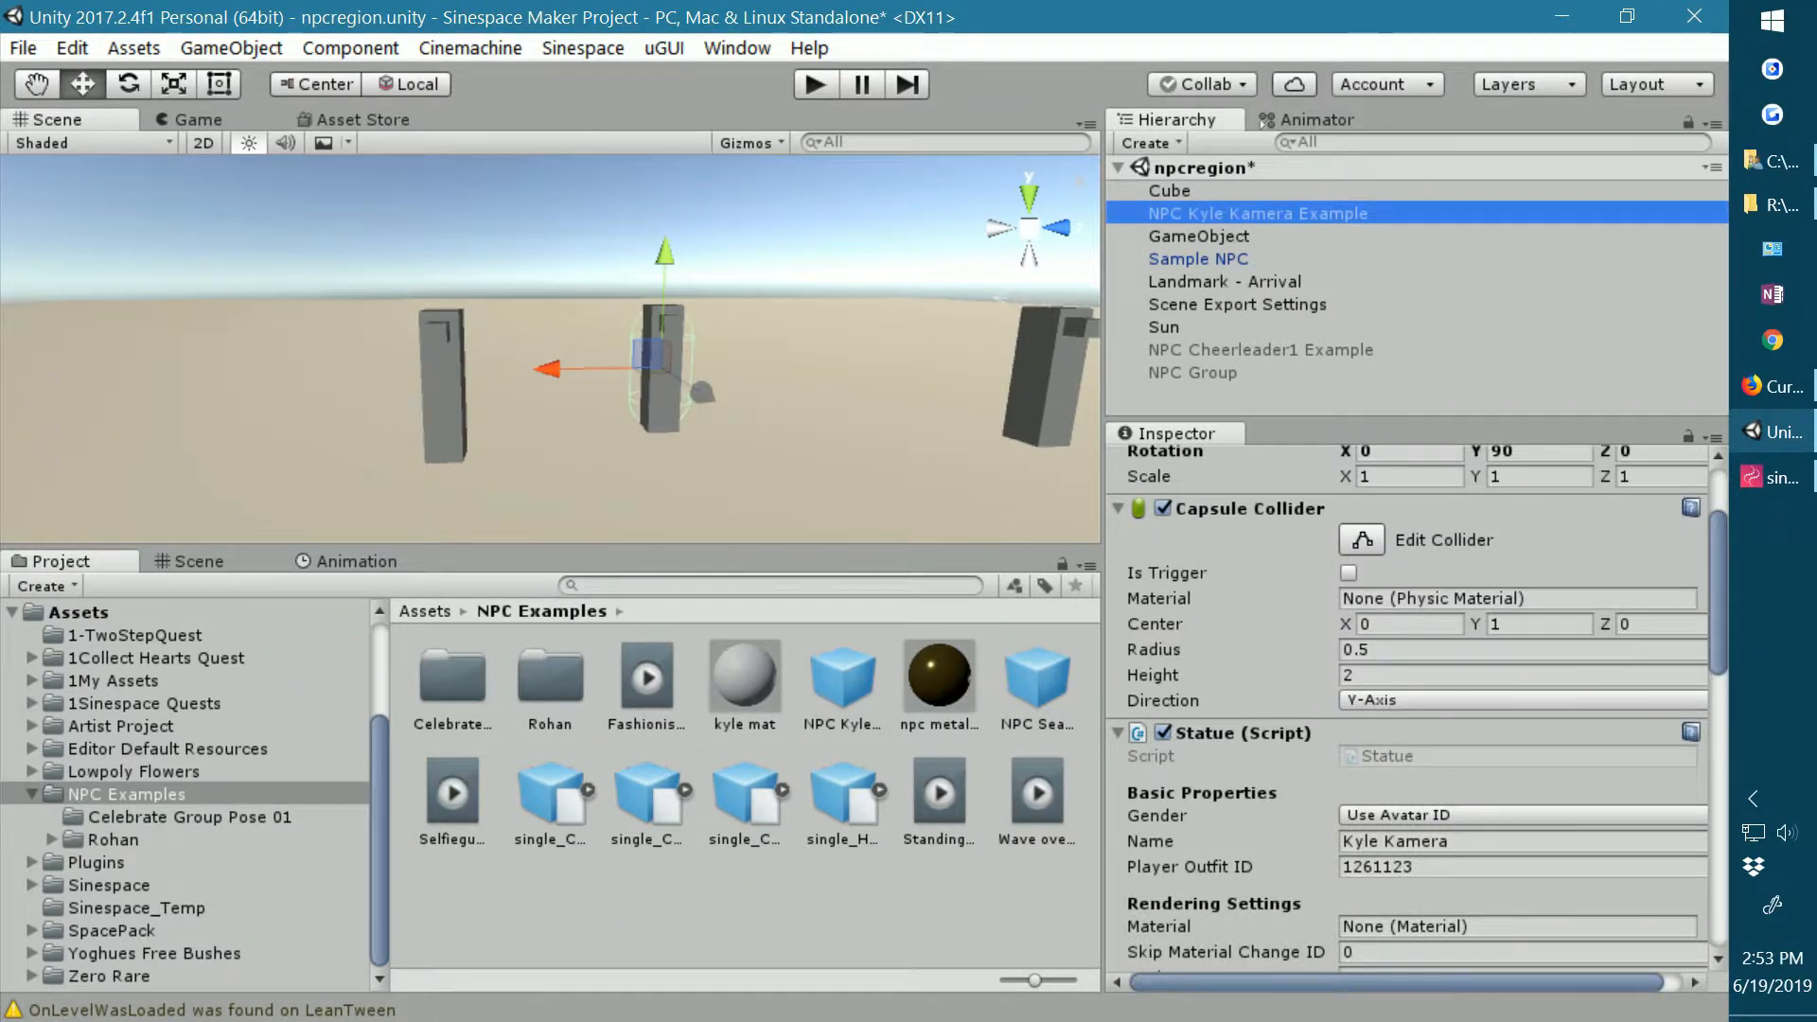
pyautogui.scroll(-8, 1382, 866)
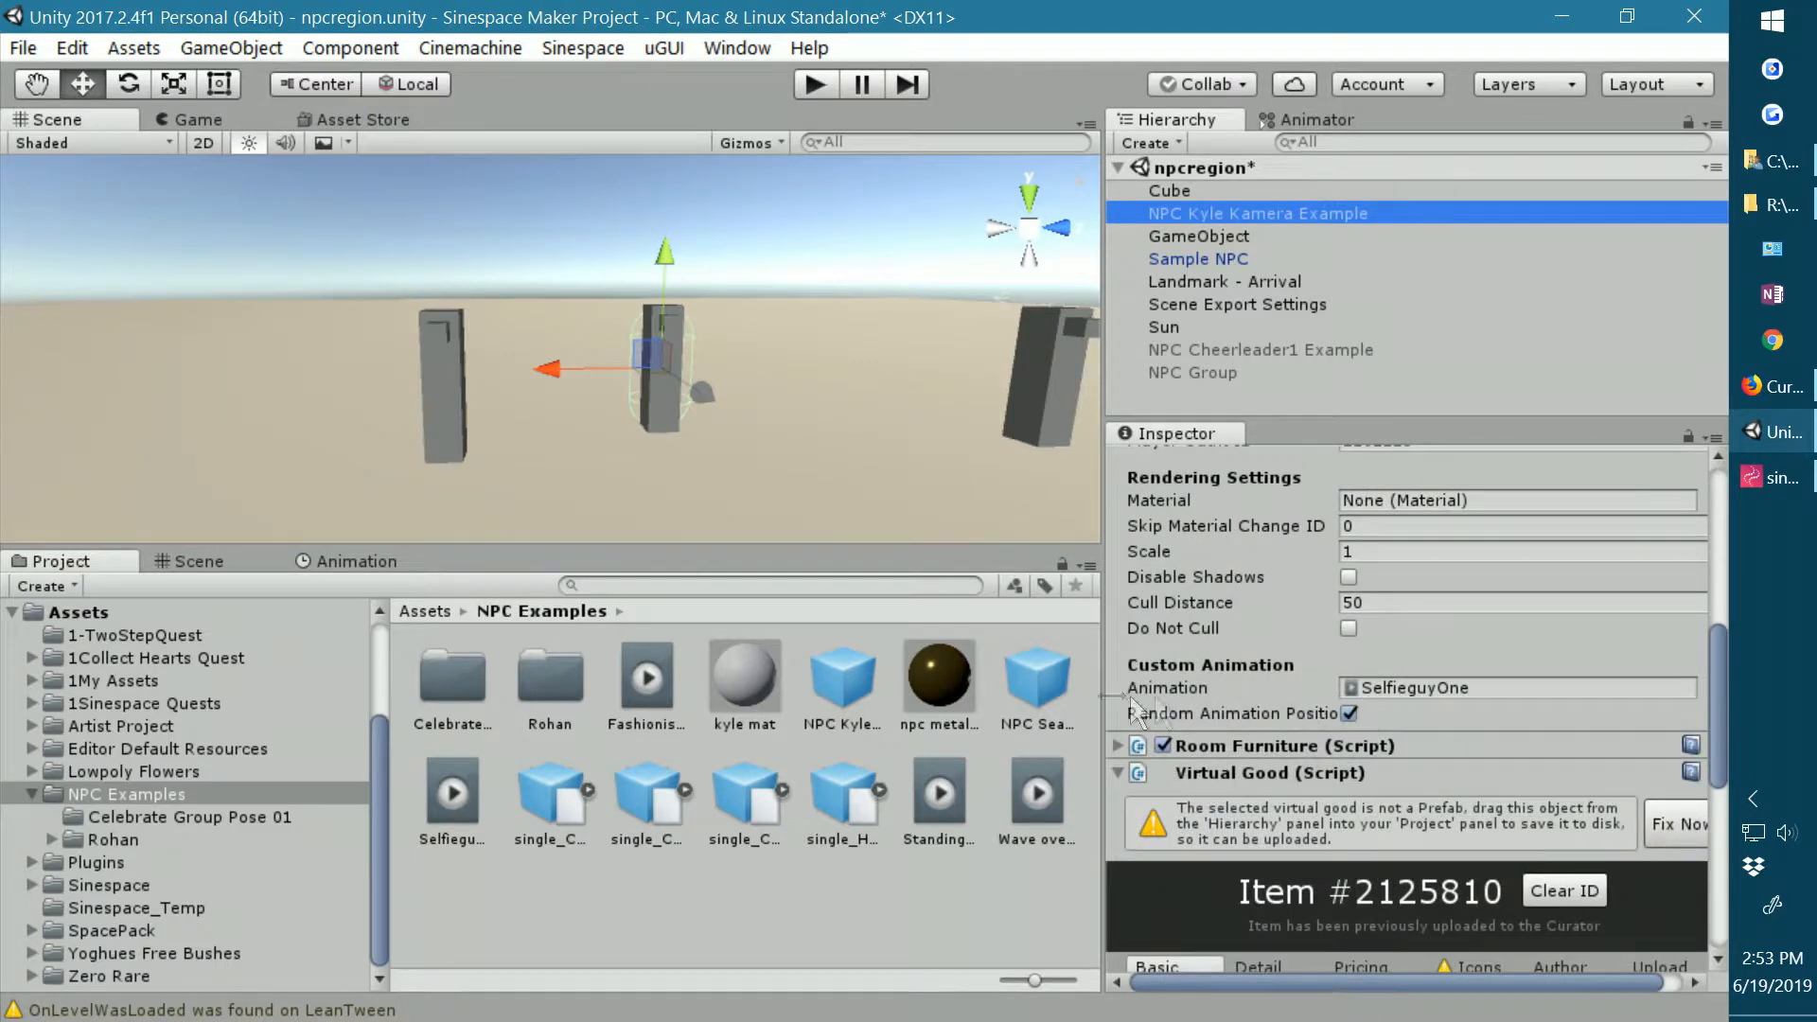
pyautogui.click(441, 803)
pyautogui.moveTo(441, 803); pyautogui.dragTo(1401, 689)
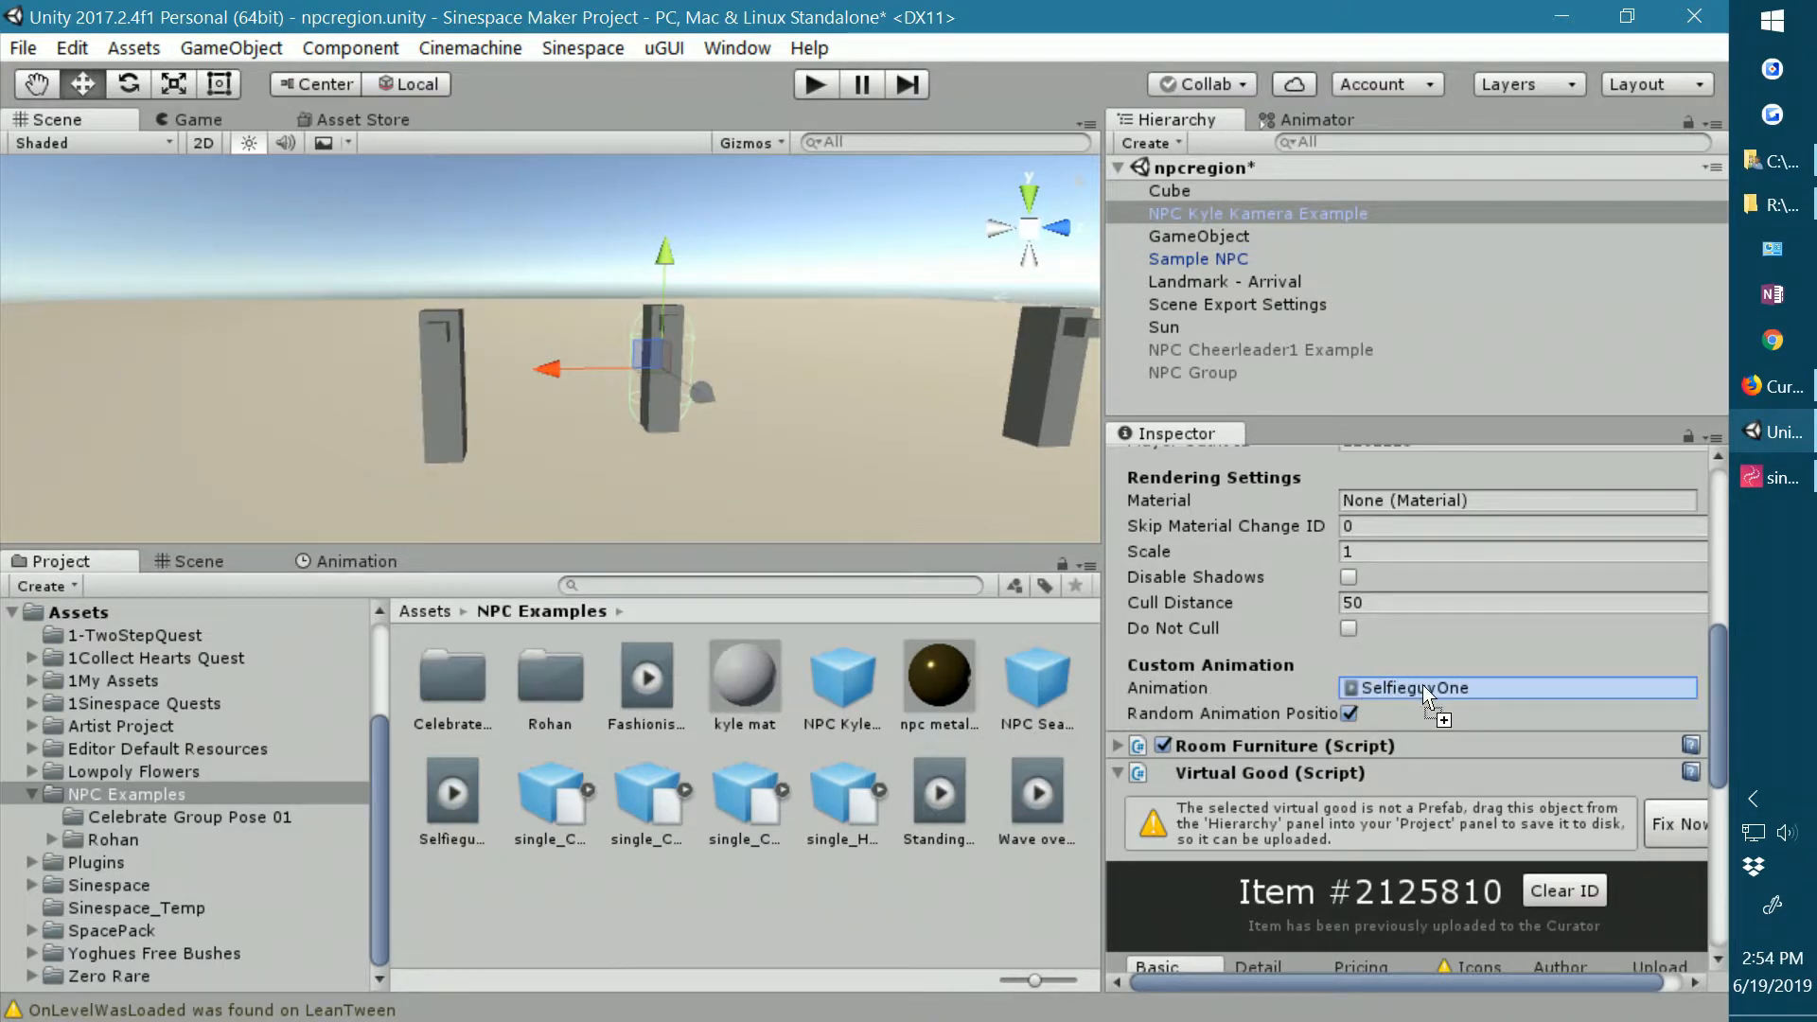
pyautogui.moveTo(1423, 685); pyautogui.dragTo(1423, 684)
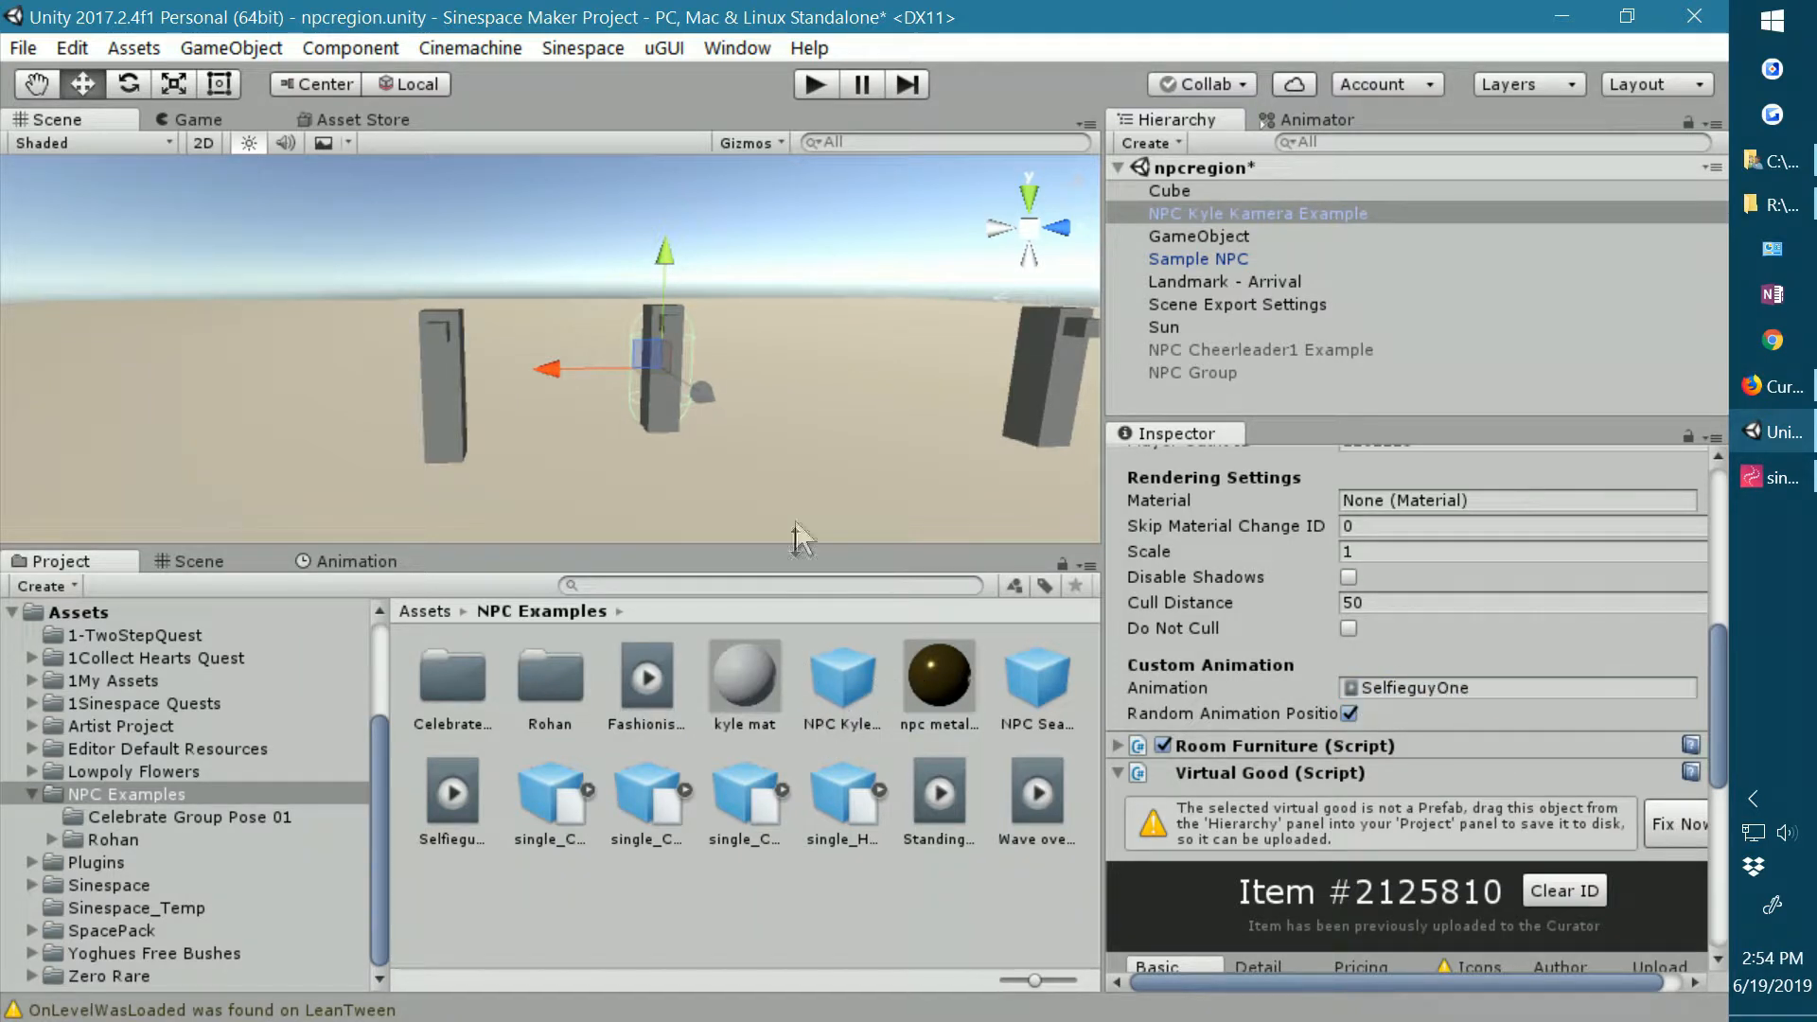
# Place the NPC Seanne Example prefab in the scene beside the other NPCs and review its outfit ID and custom animation.
pyautogui.moveTo(585, 463); pyautogui.dragTo(796, 449, button='middle')
pyautogui.moveTo(890, 460); pyautogui.dragTo(760, 498, button='right')
pyautogui.scroll(-3, 810, 436)
pyautogui.scroll(-1, 809, 435)
pyautogui.moveTo(1048, 708); pyautogui.dragTo(547, 447)
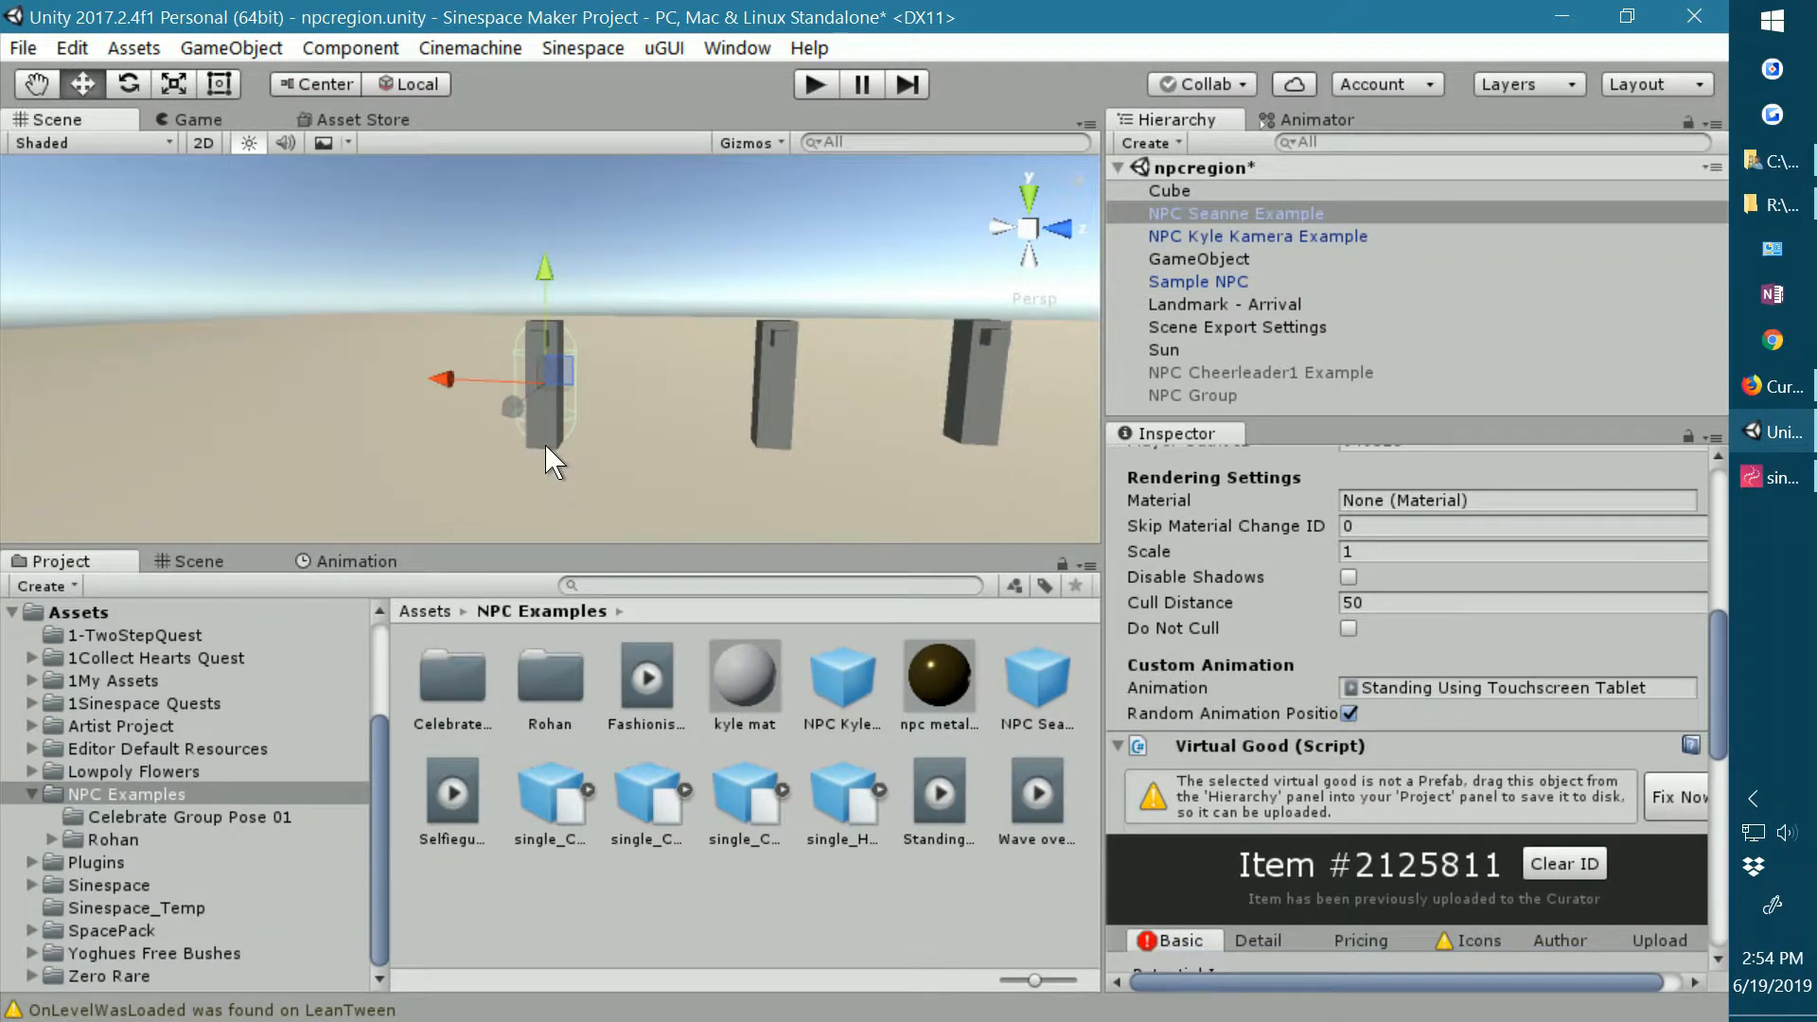
pyautogui.click(1217, 218)
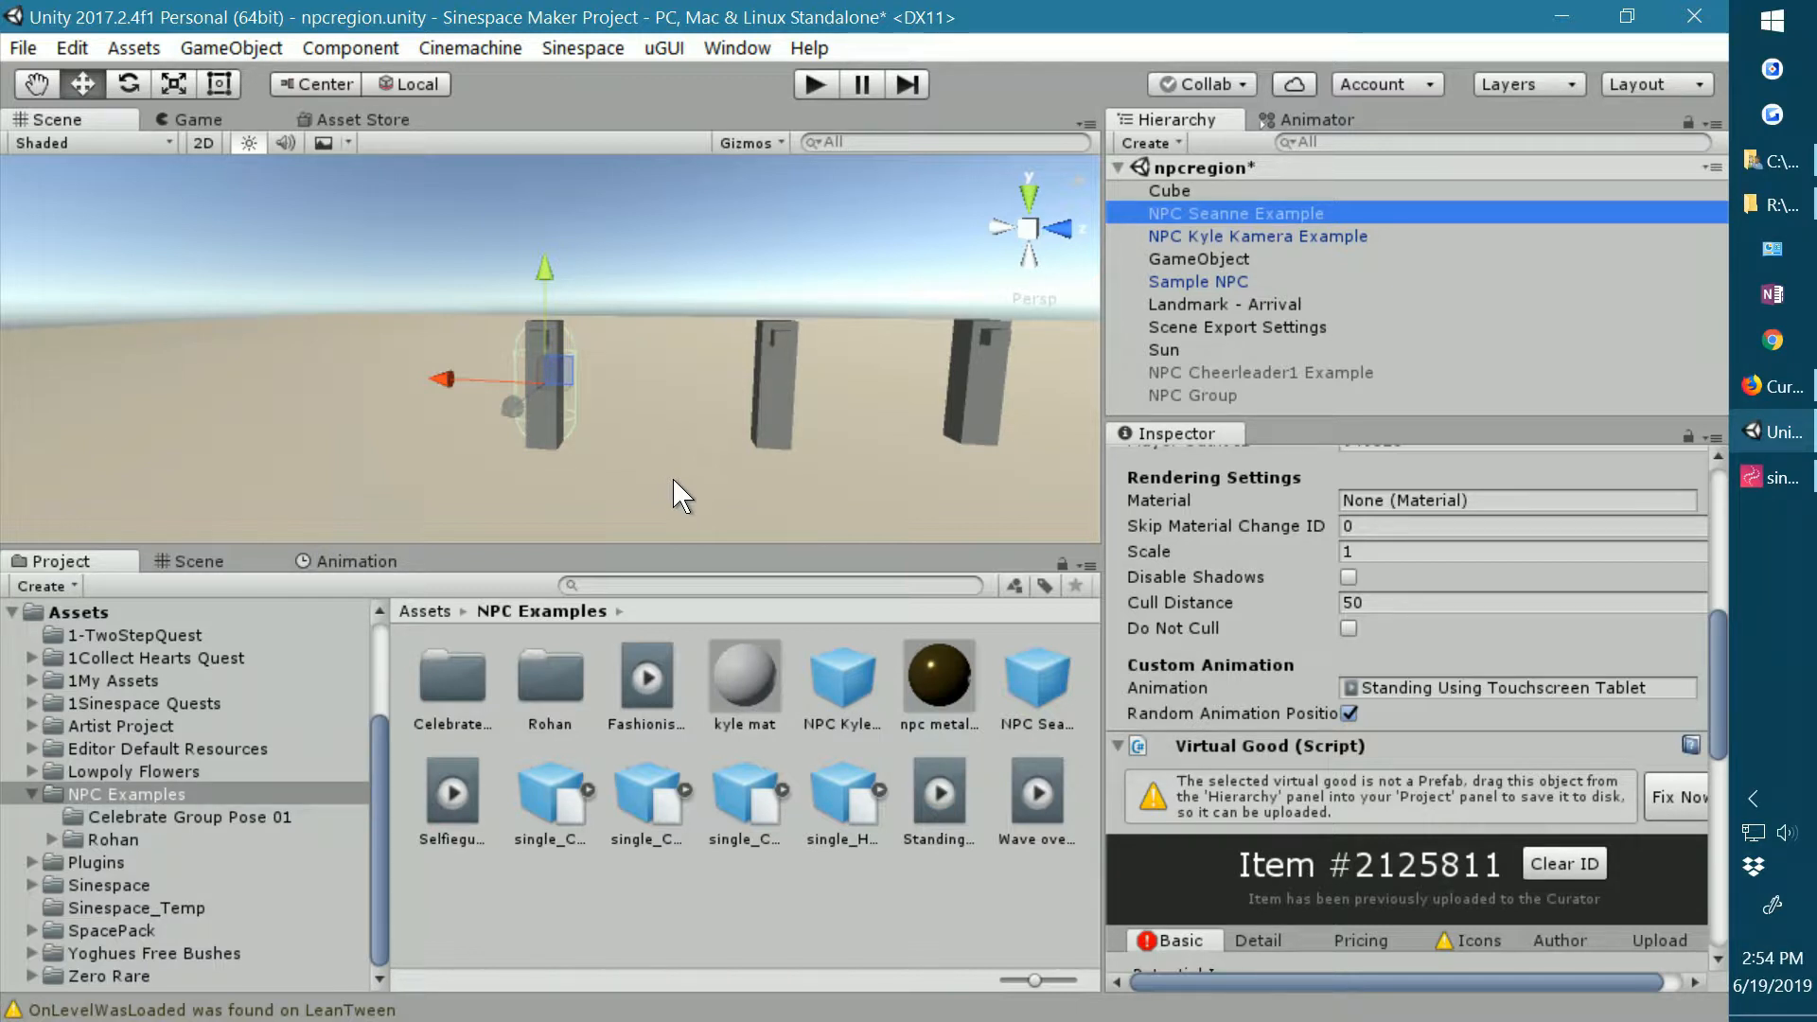
pyautogui.moveTo(673, 479); pyautogui.dragTo(734, 472, button='right')
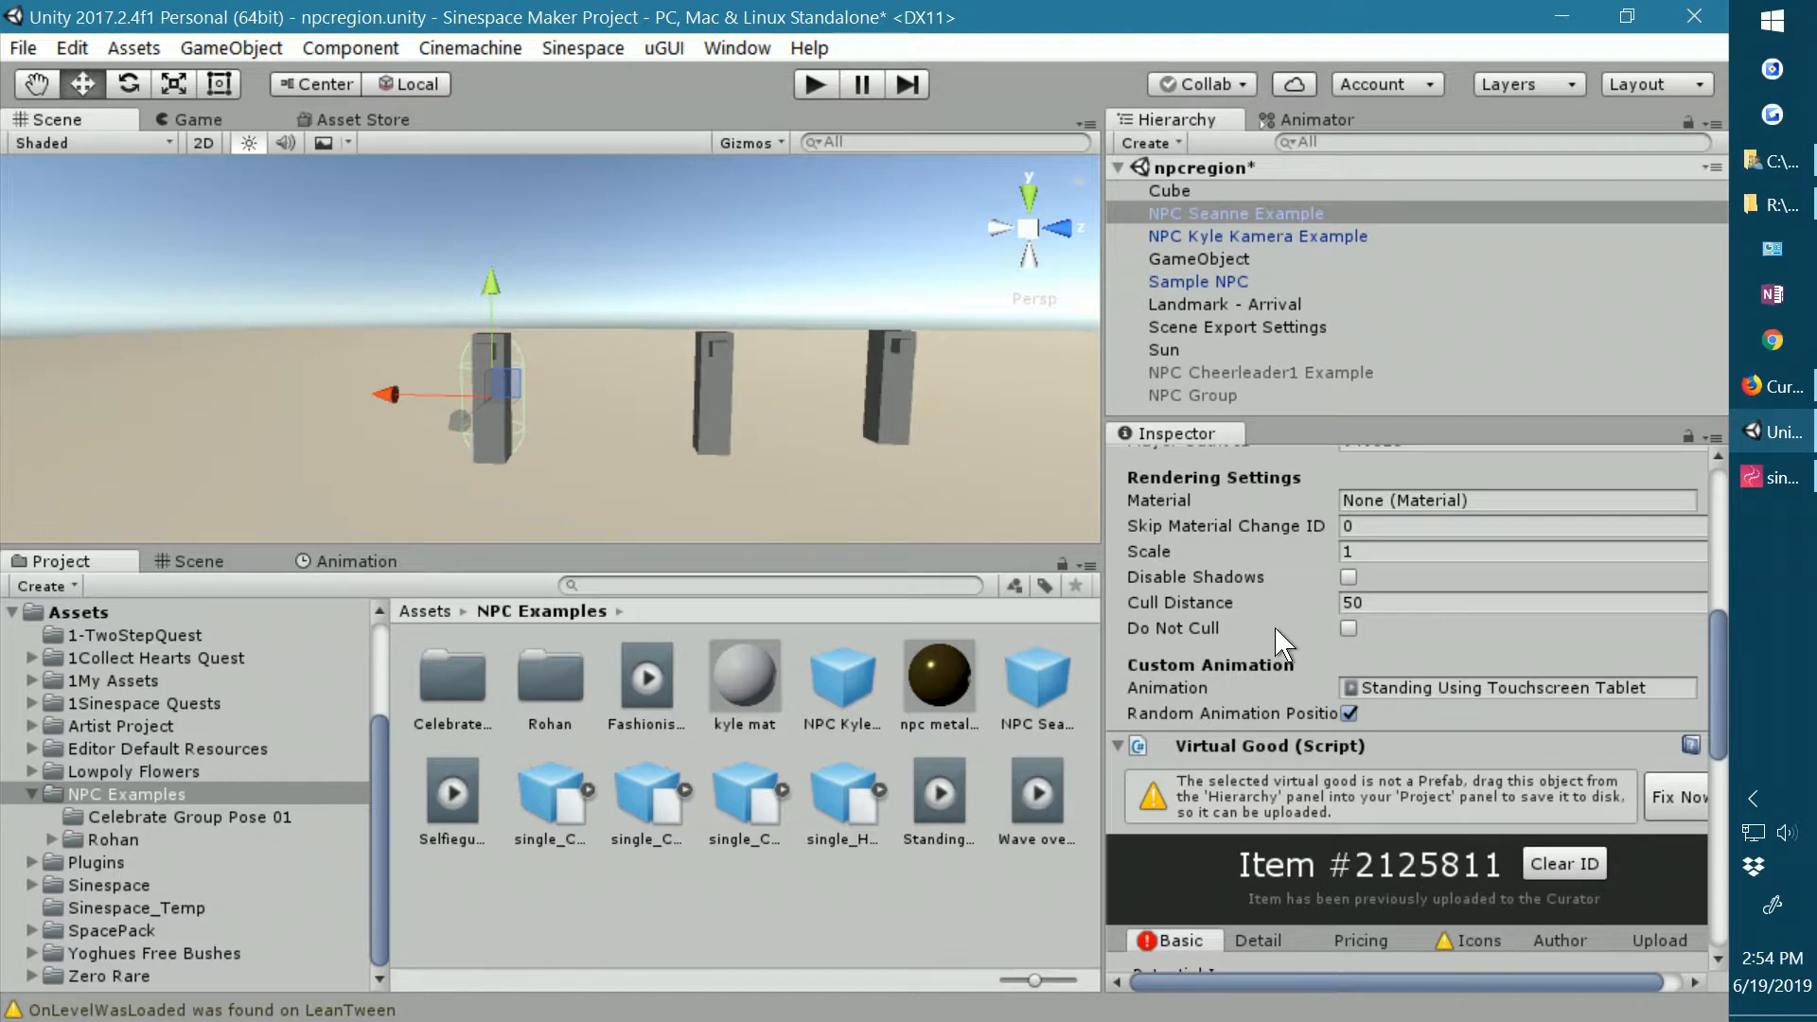
pyautogui.scroll(3, 1275, 629)
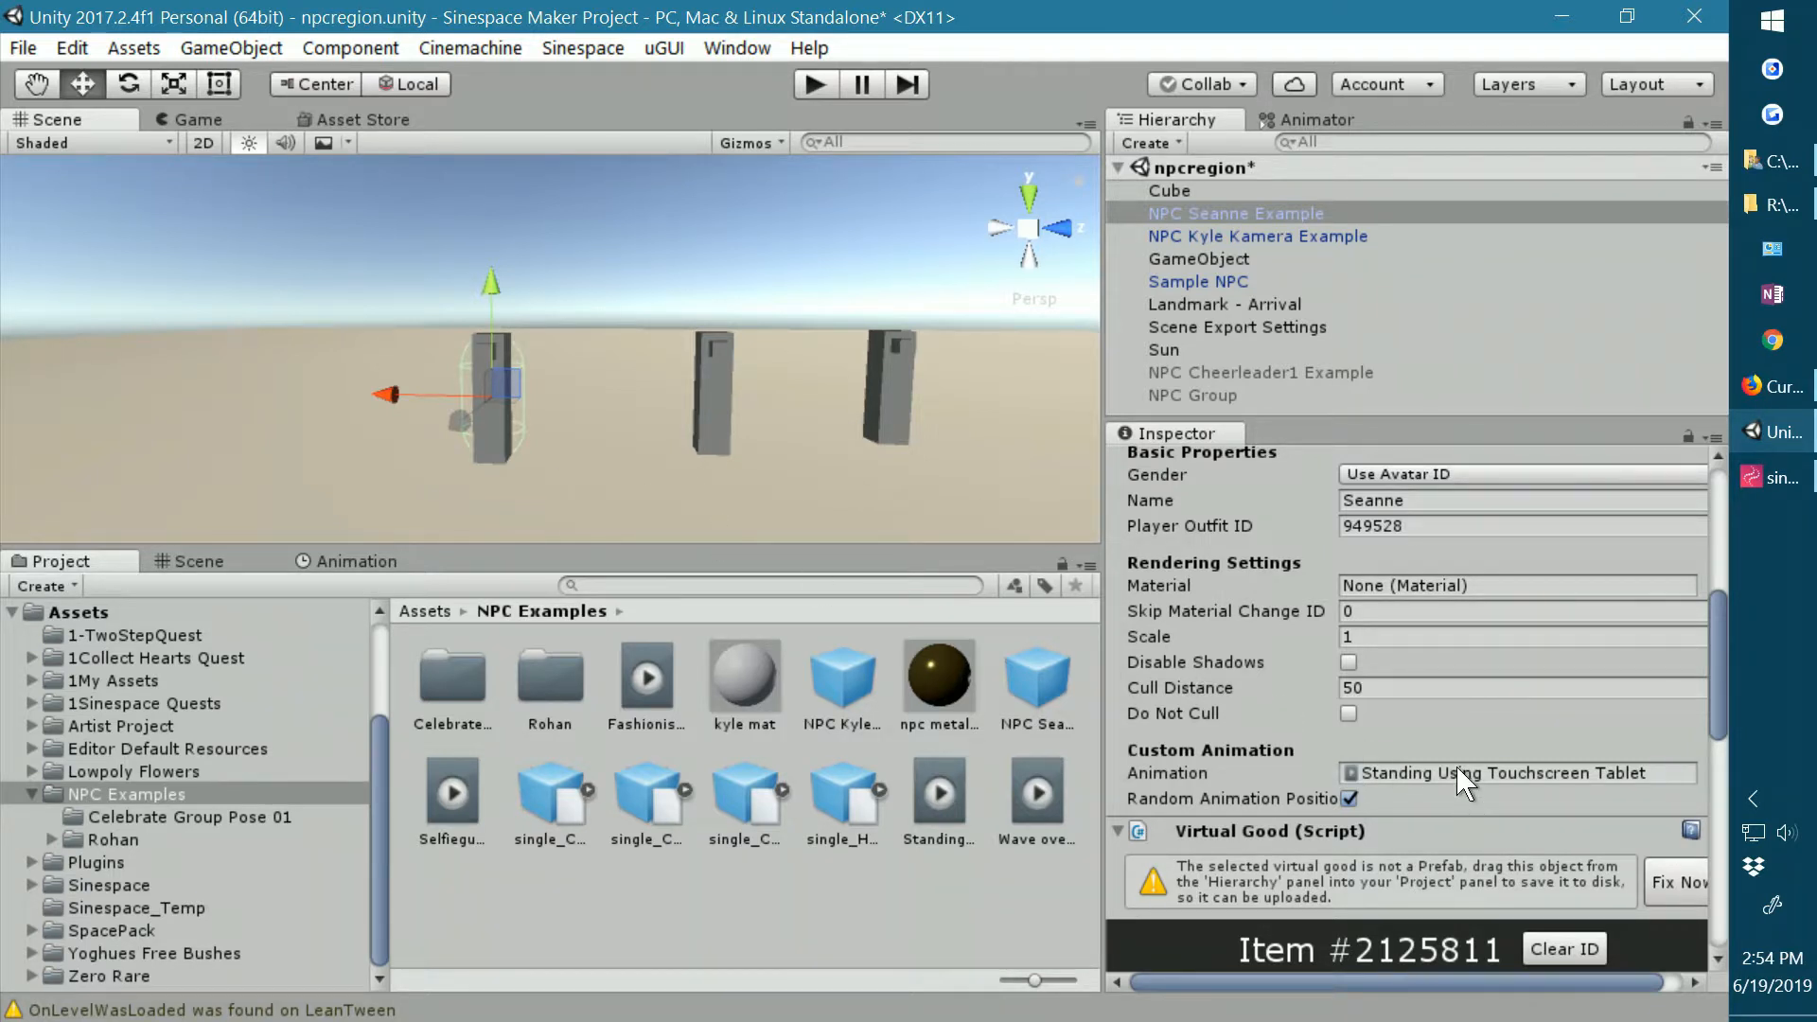
# Switch to sinespace, walk the avatar up to the NPC holding a tablet, and check the current outfit in the avatar editor.
pyautogui.click(1780, 482)
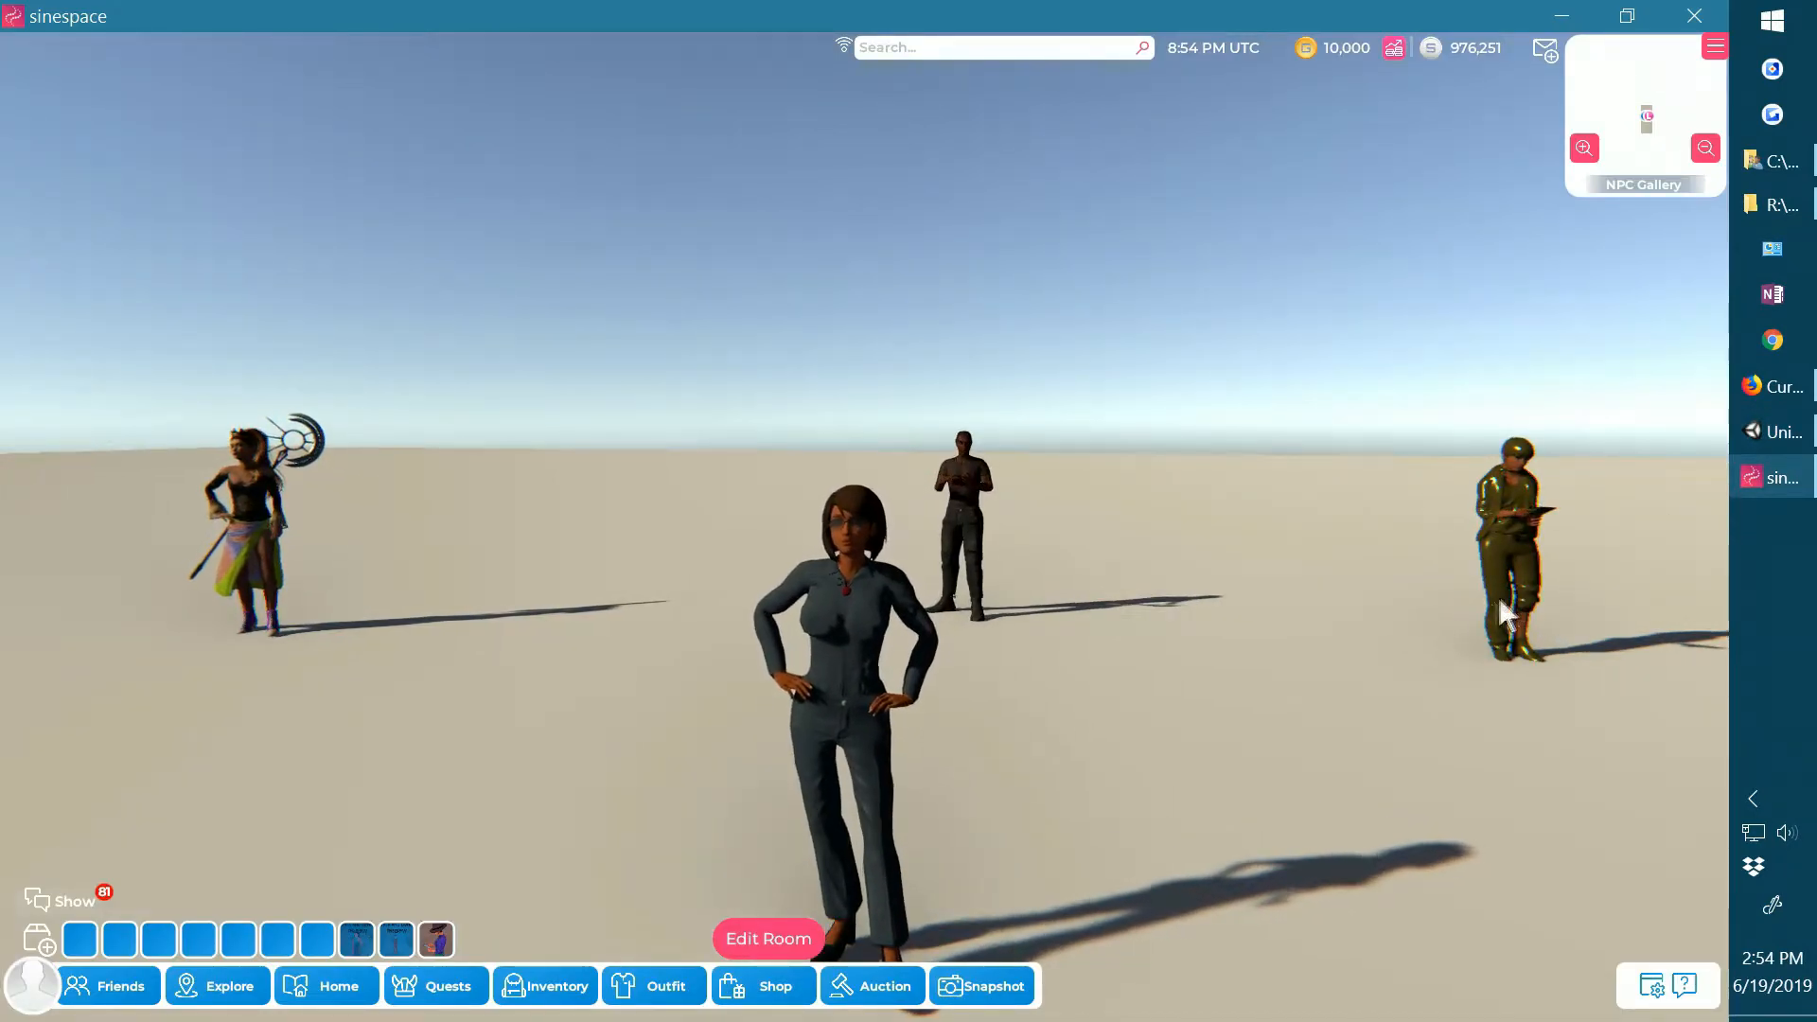
pyautogui.moveTo(1275, 629)
pyautogui.mouseDown(button='right')
pyautogui.moveTo(1241, 633)
pyautogui.moveTo(1284, 634)
pyautogui.mouseUp(button='right')
pyautogui.press('Left')
pyautogui.press('Up')
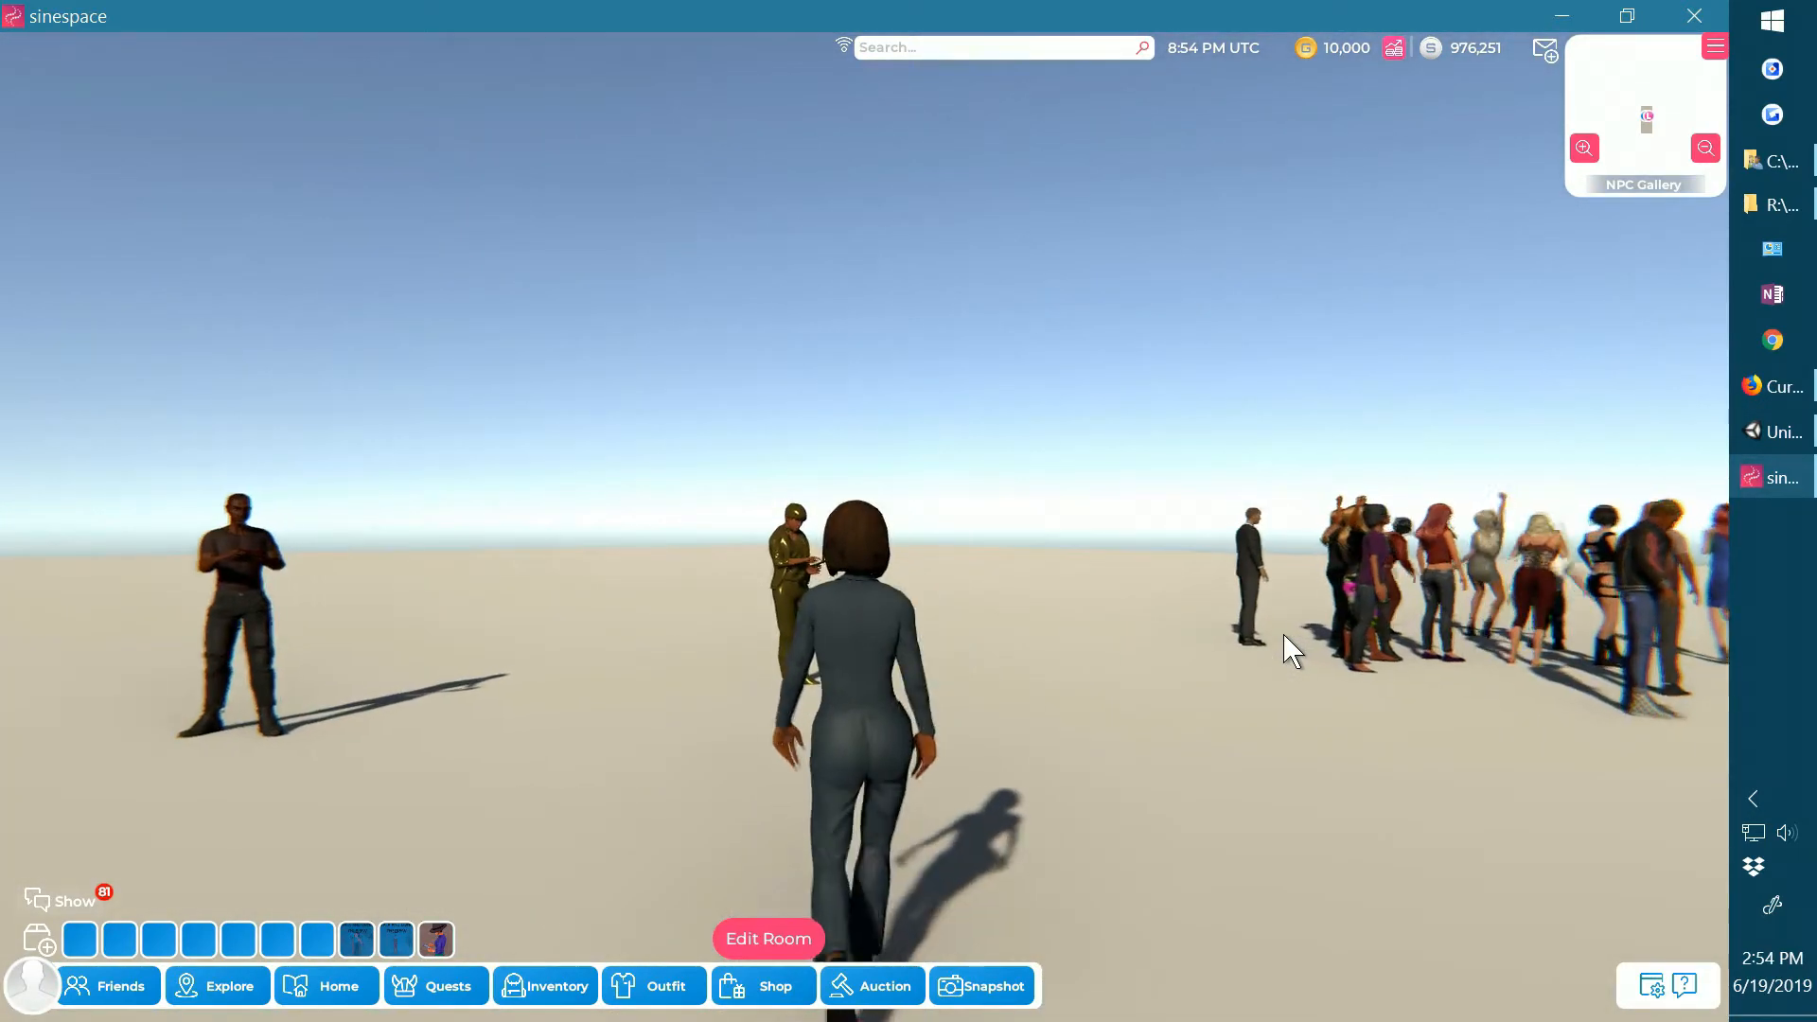
pyautogui.press('Left')
pyautogui.press('Right')
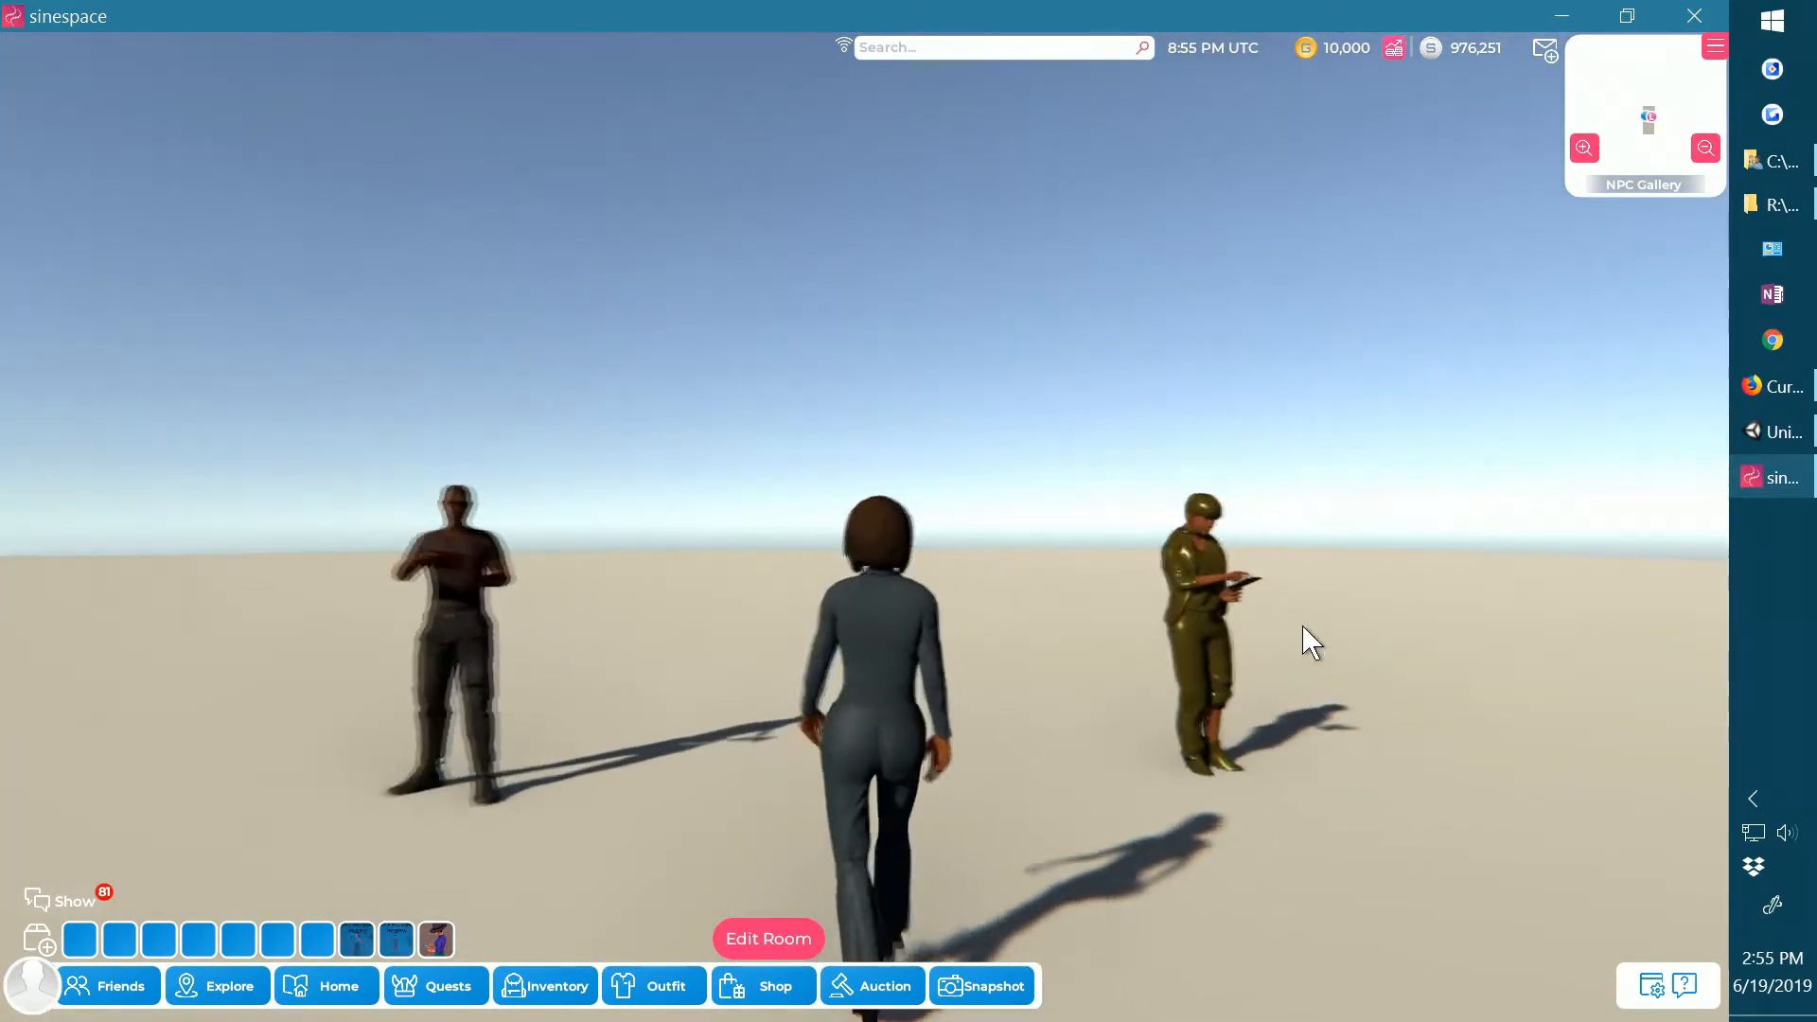
pyautogui.press('Up')
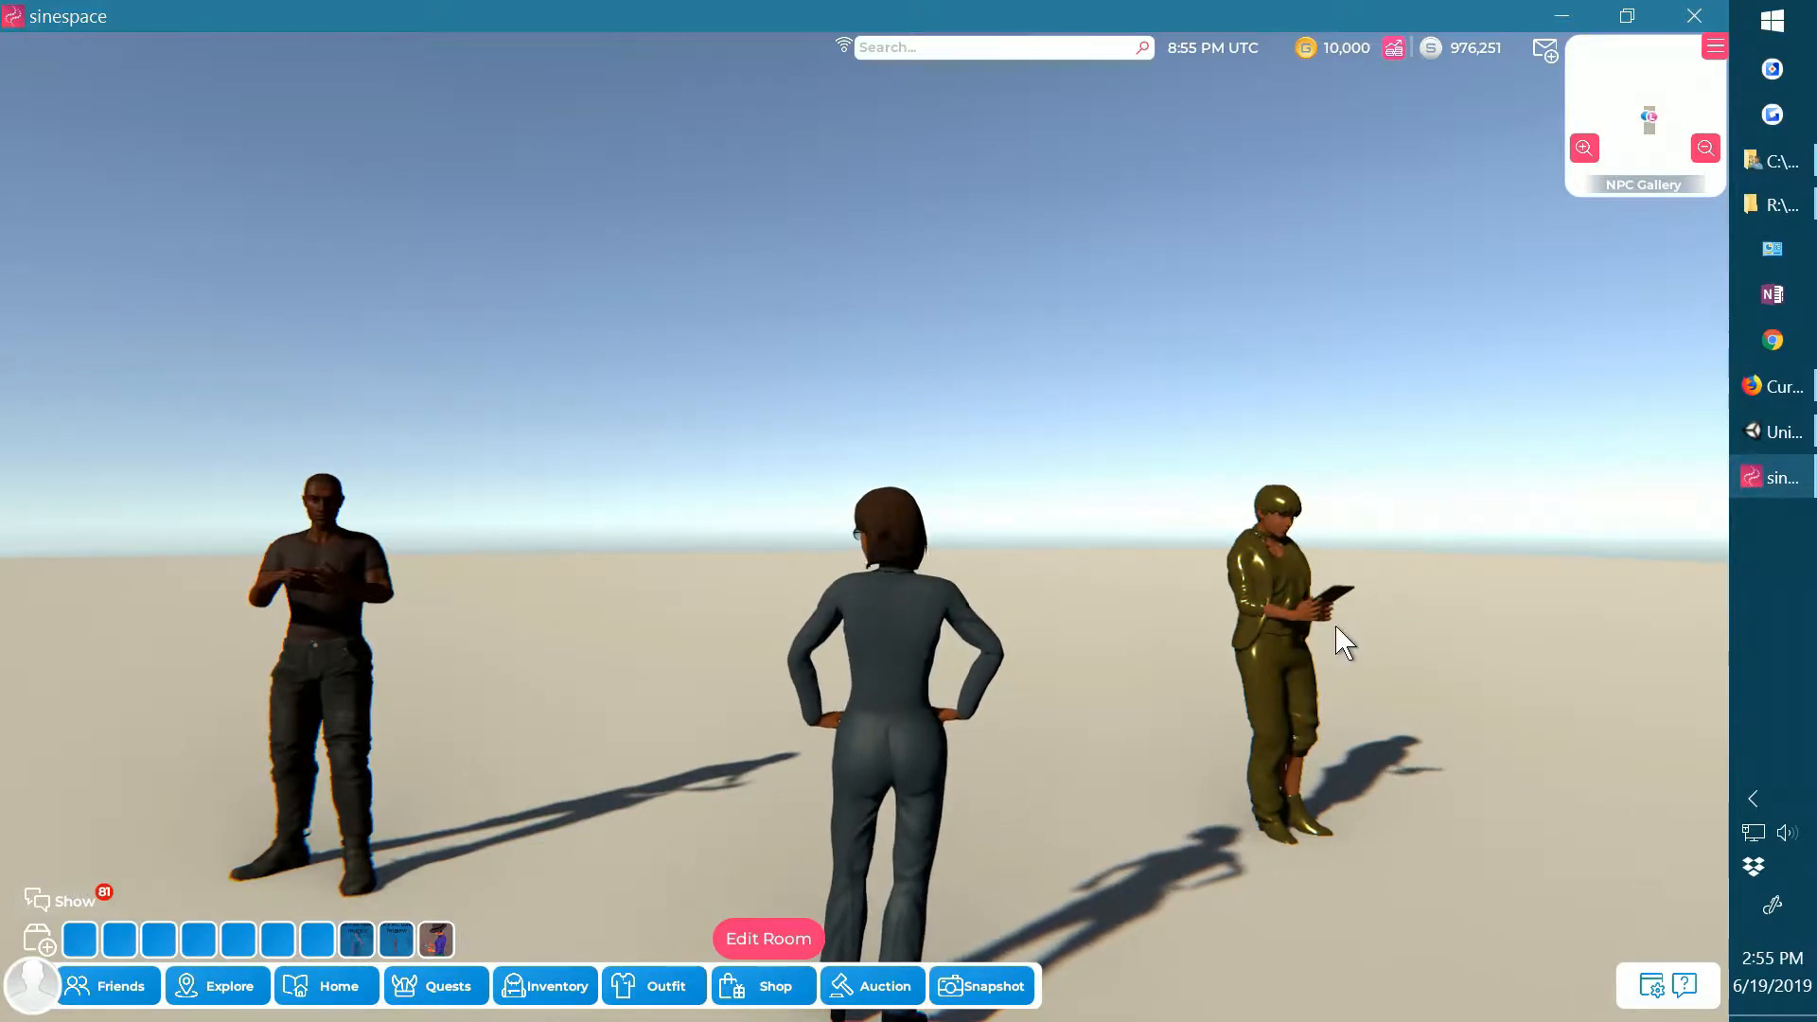
pyautogui.click(658, 984)
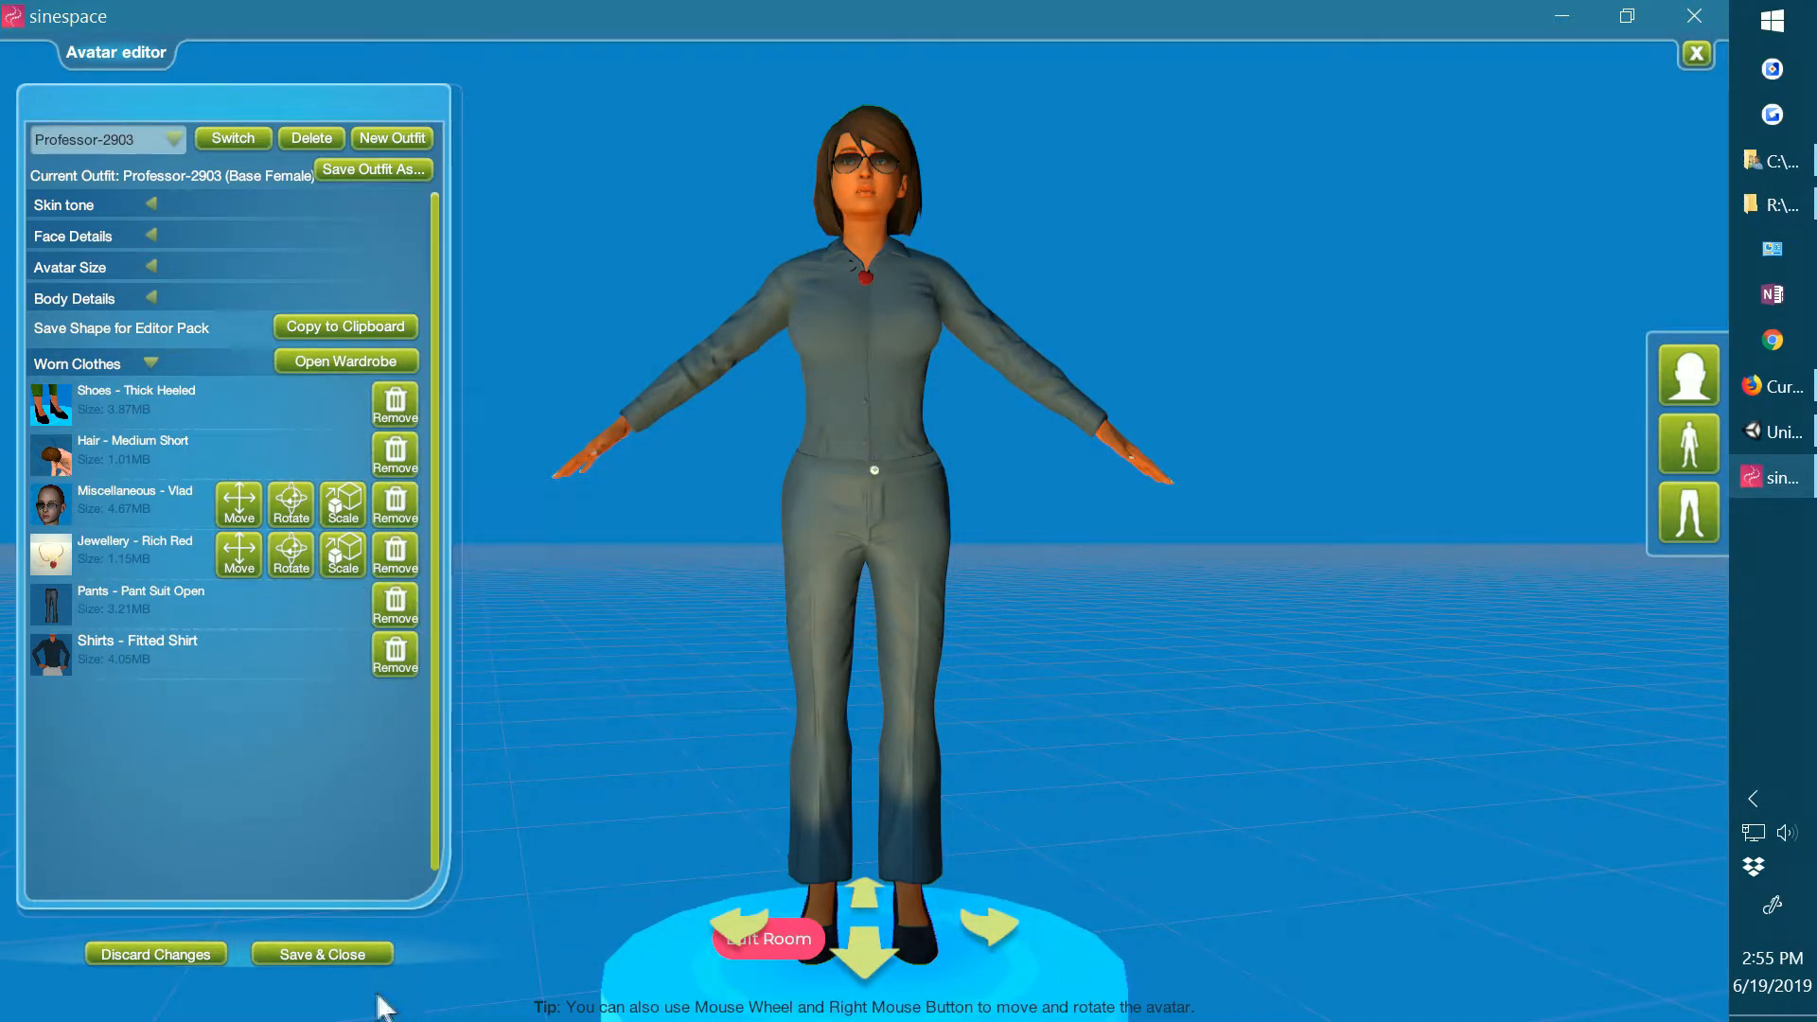
pyautogui.click(349, 951)
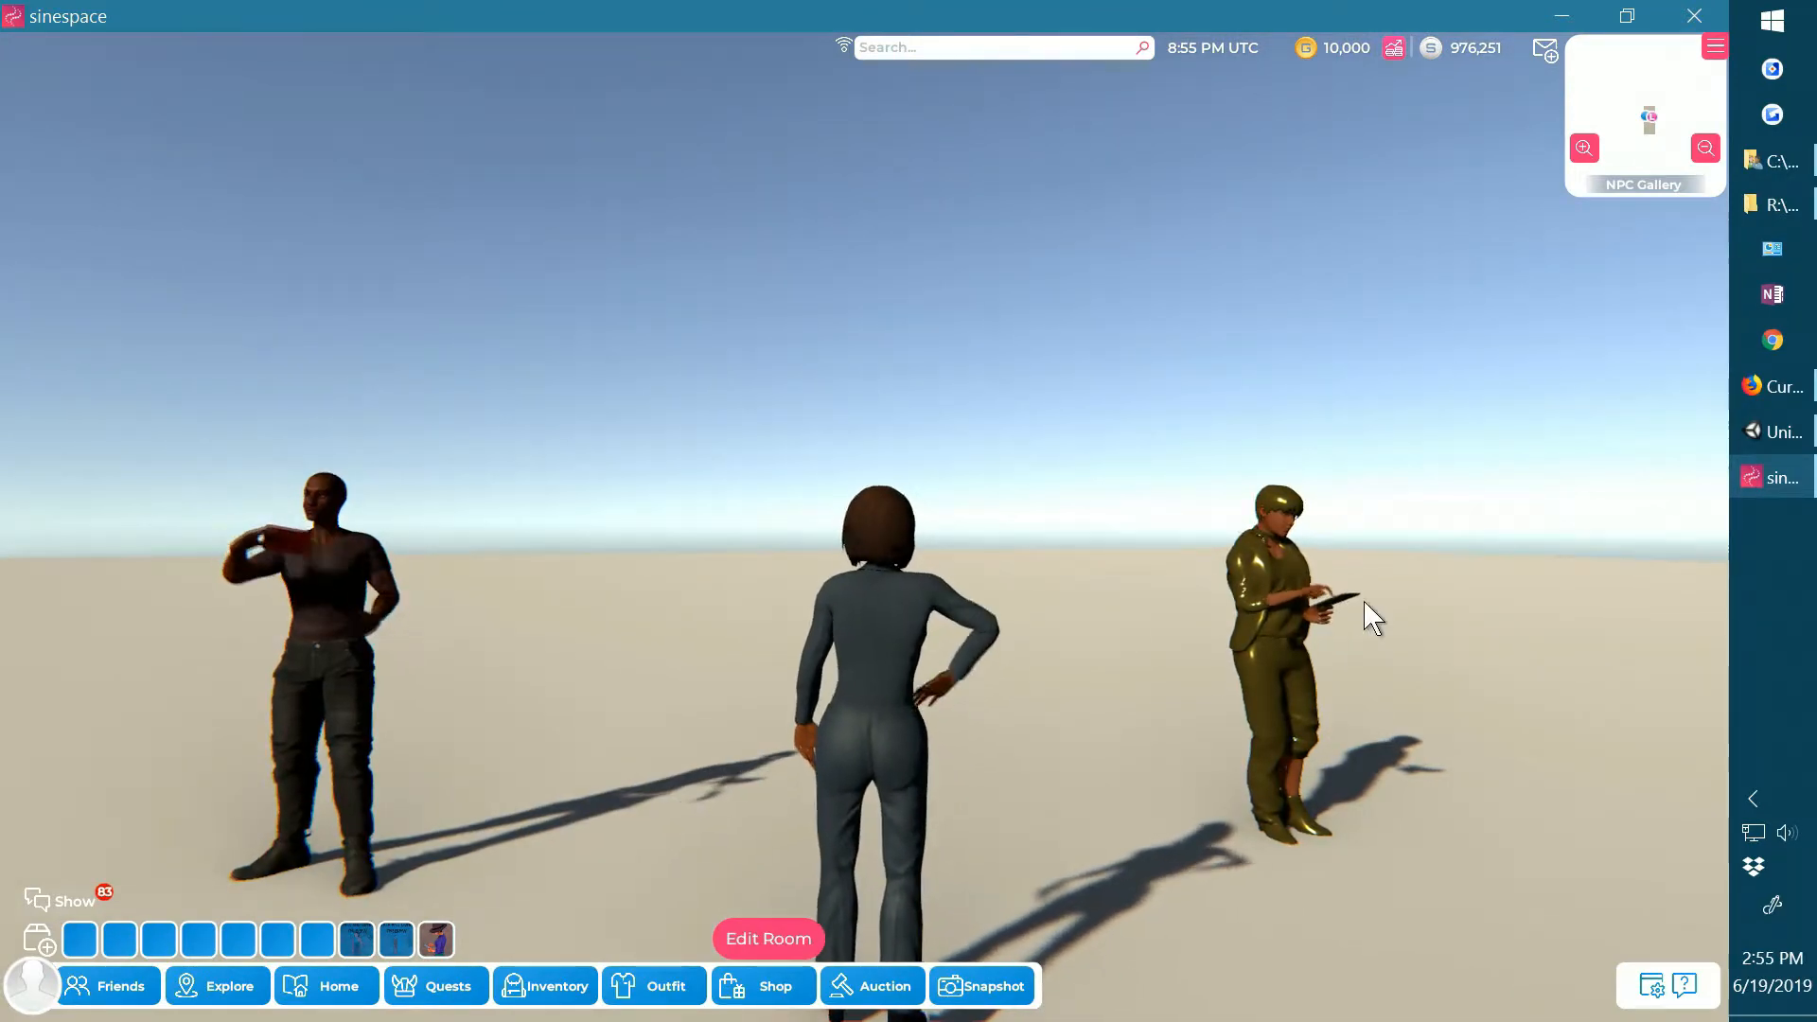
# Switch back to Unity, assign Standing Using Touchscreen Tablet as NPC Seanne Example's custom animation, and enlarge the Scene view.
pyautogui.click(1773, 433)
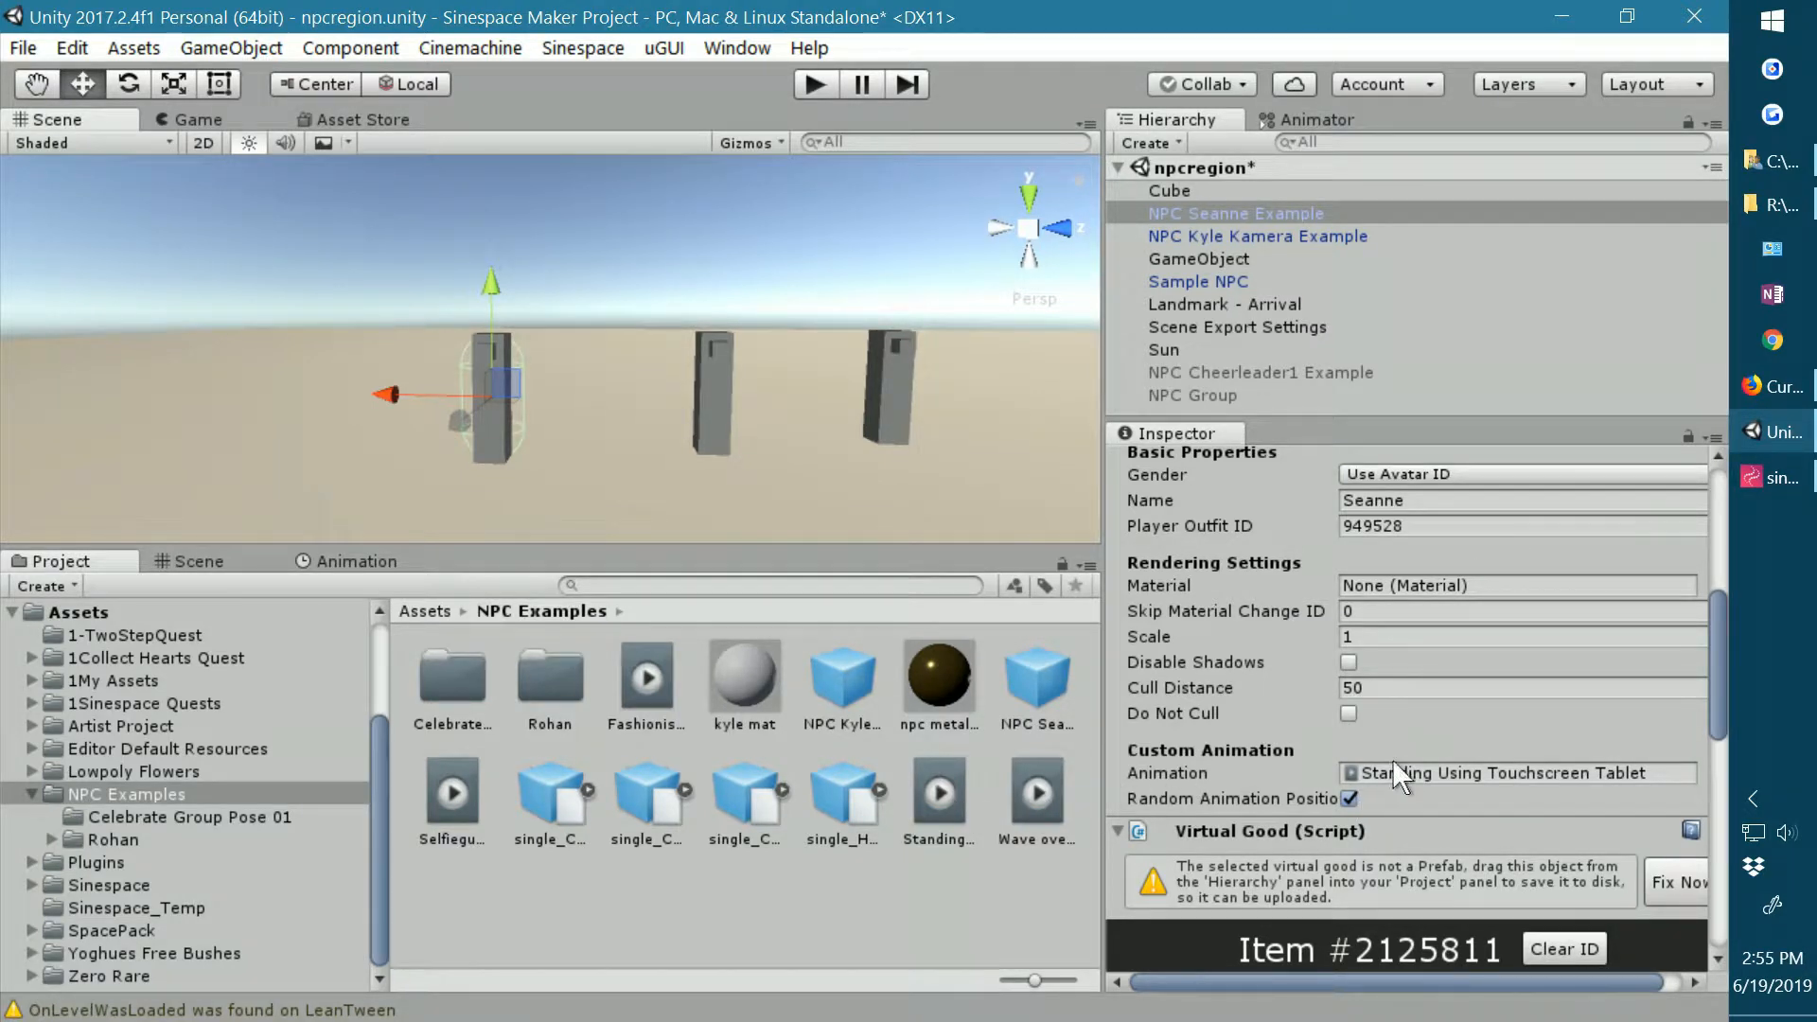
pyautogui.moveTo(946, 796); pyautogui.dragTo(1408, 773)
pyautogui.moveTo(1105, 520); pyautogui.dragTo(1336, 520)
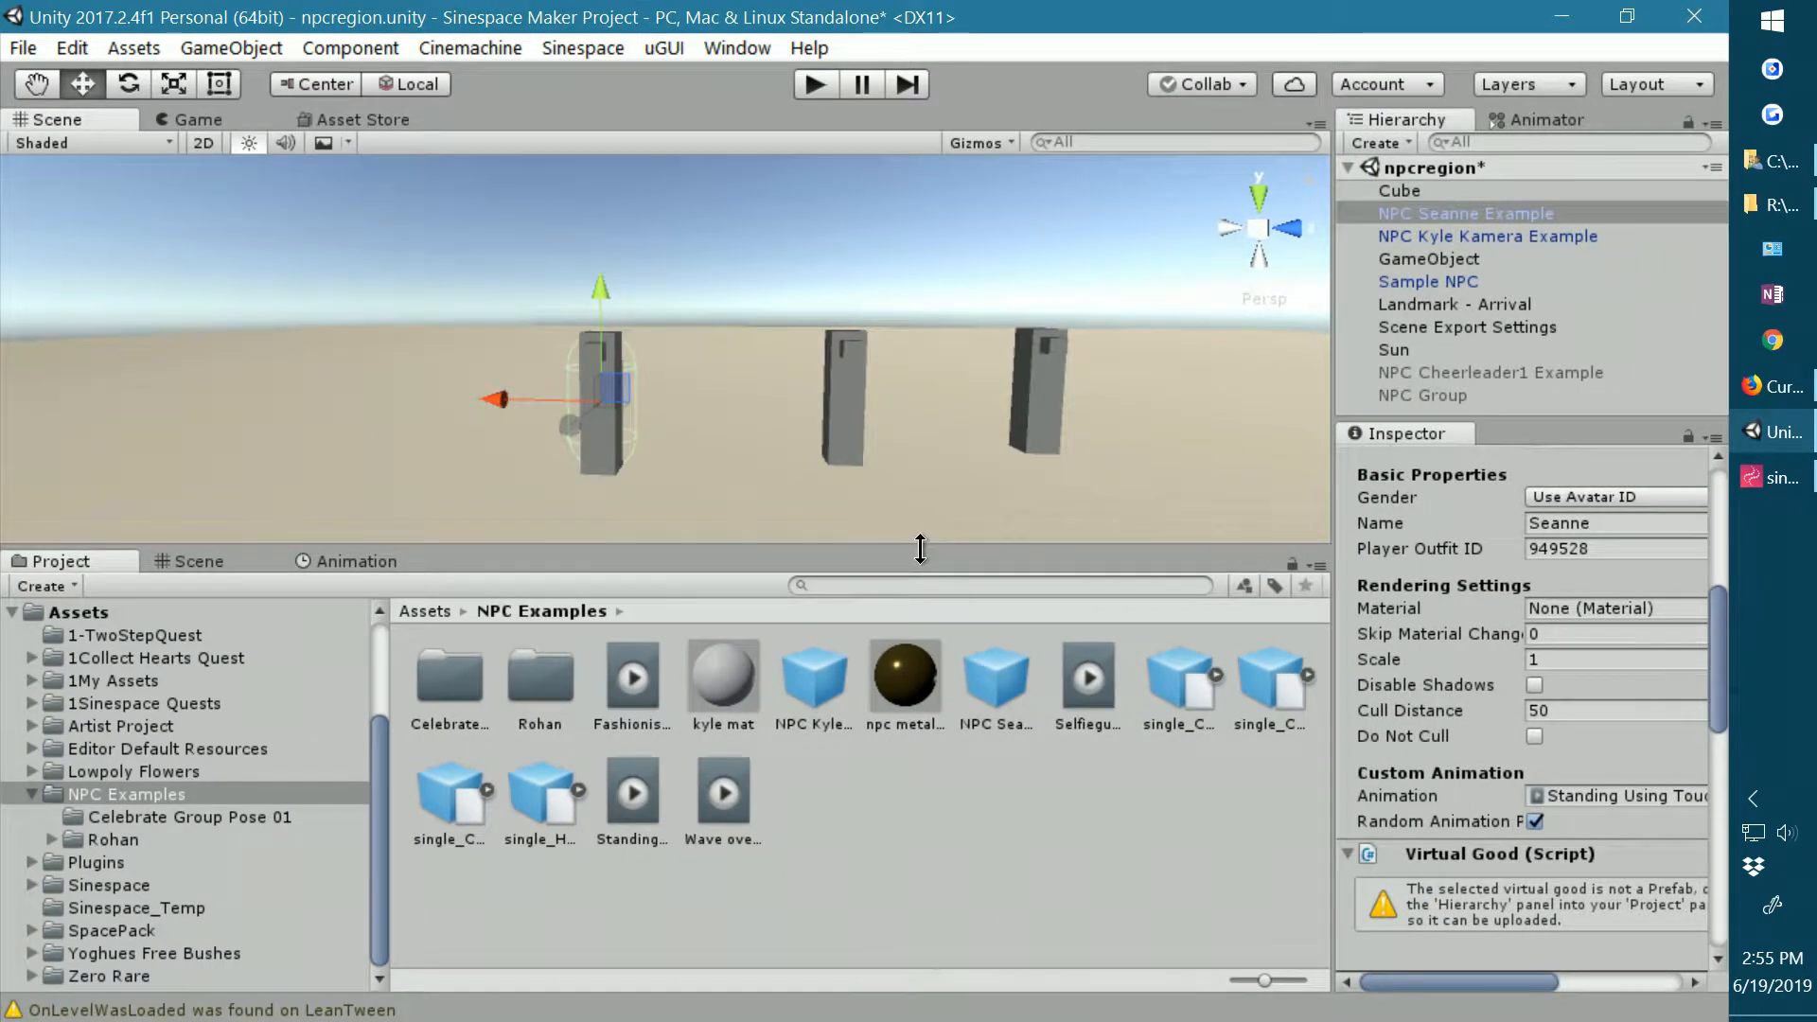
pyautogui.moveTo(920, 549); pyautogui.dragTo(899, 613)
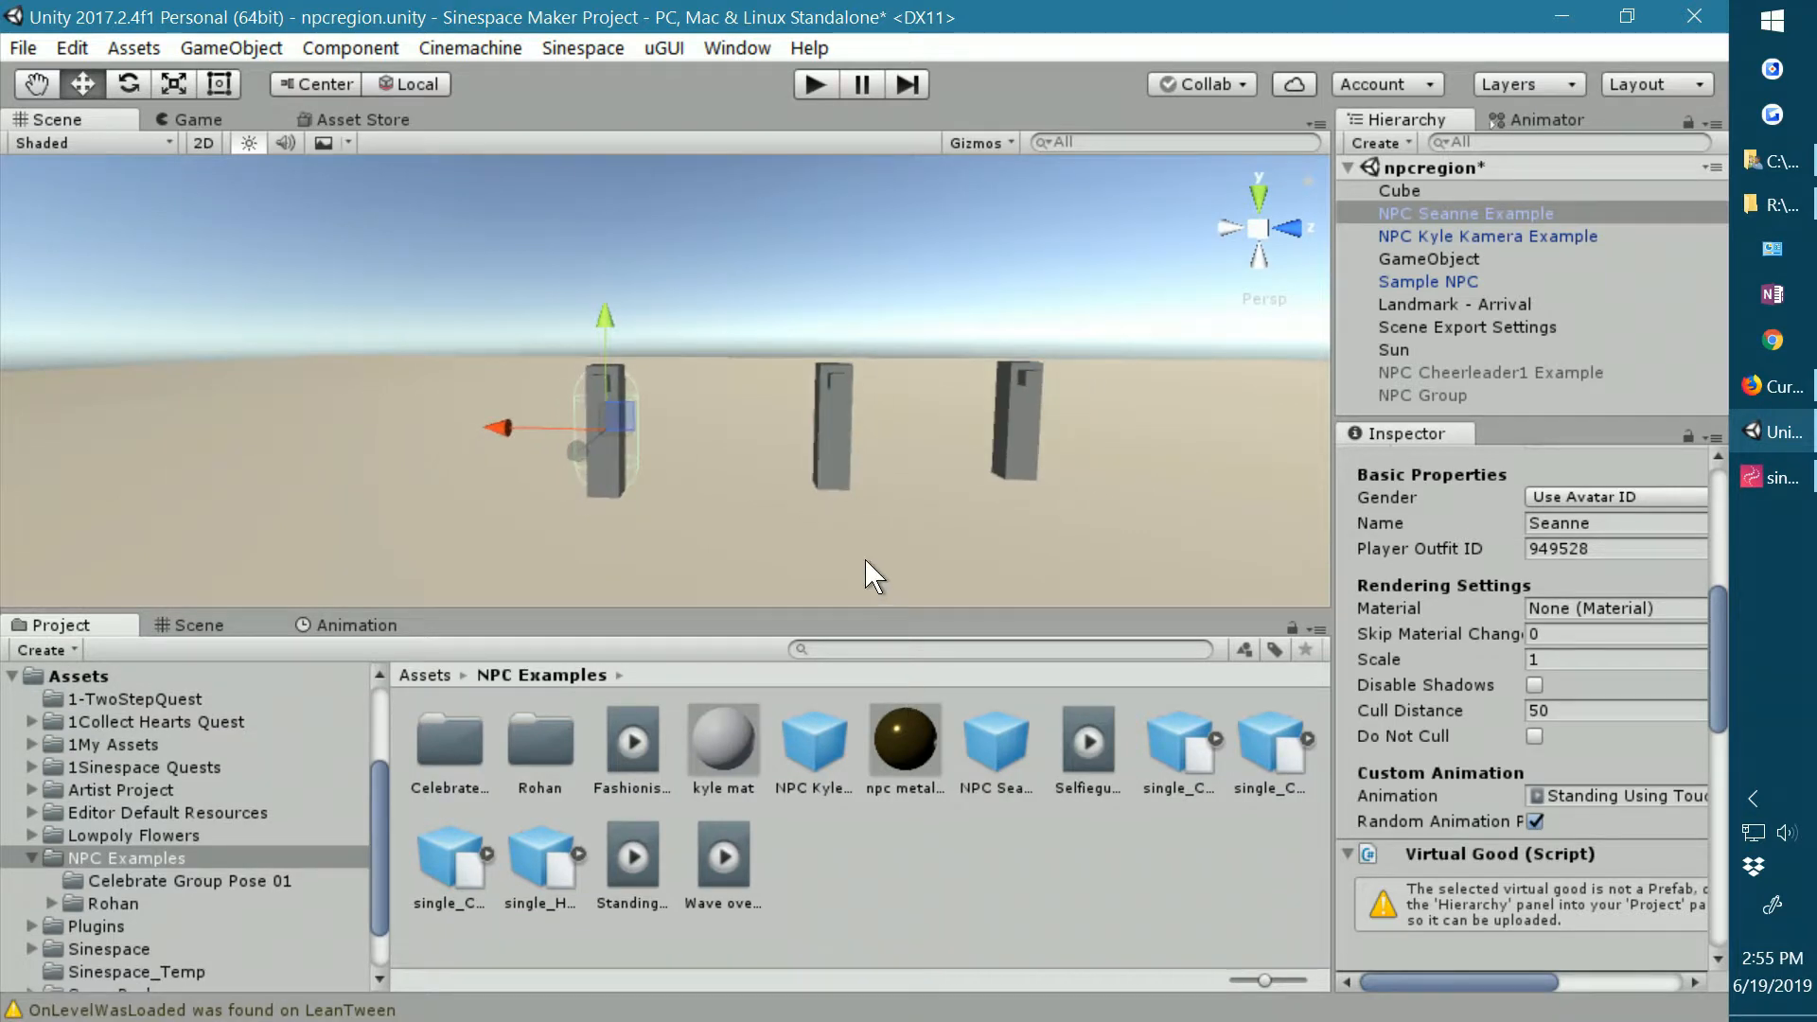
# Move Landmark - Arrival in front of the row of NPCs, to about X 7.24, Z 1.39.
pyautogui.click(1442, 303)
pyautogui.moveTo(1009, 530); pyautogui.dragTo(857, 525, button='middle')
pyautogui.scroll(-5, 858, 526)
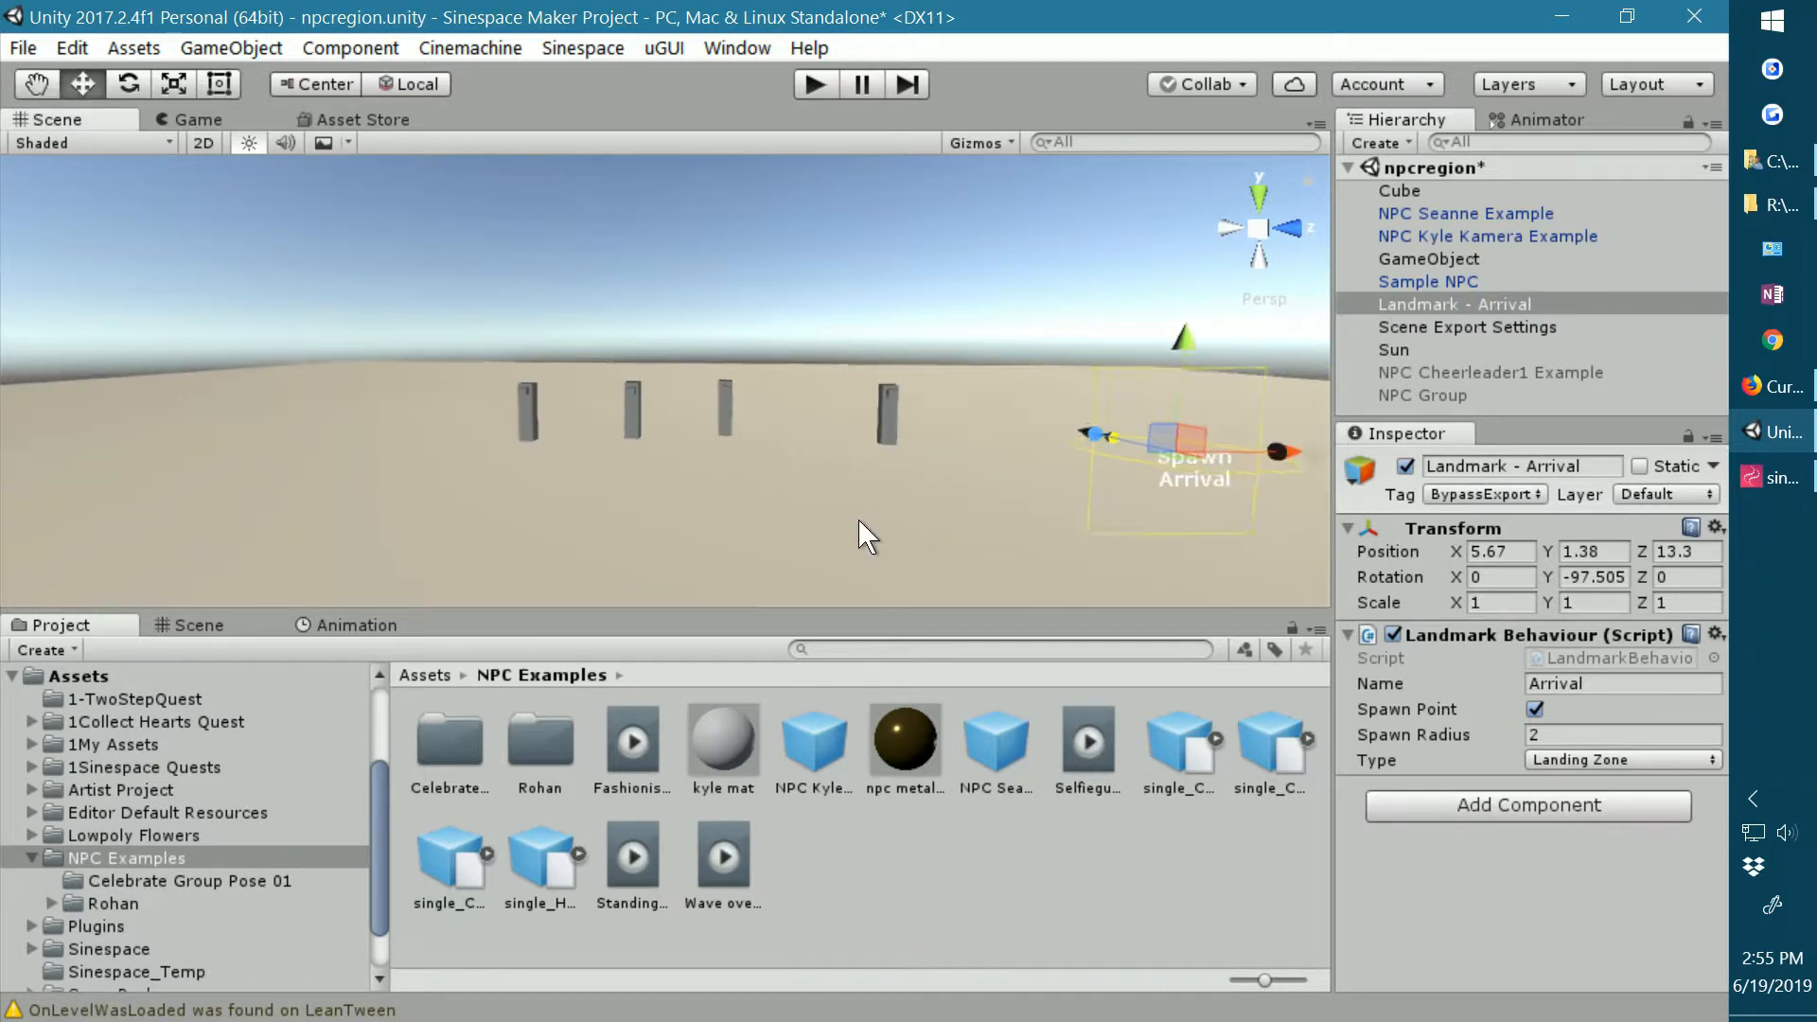
pyautogui.keyDown('alt'); pyautogui.moveTo(986, 547); pyautogui.dragTo(912, 549); pyautogui.keyUp('alt')
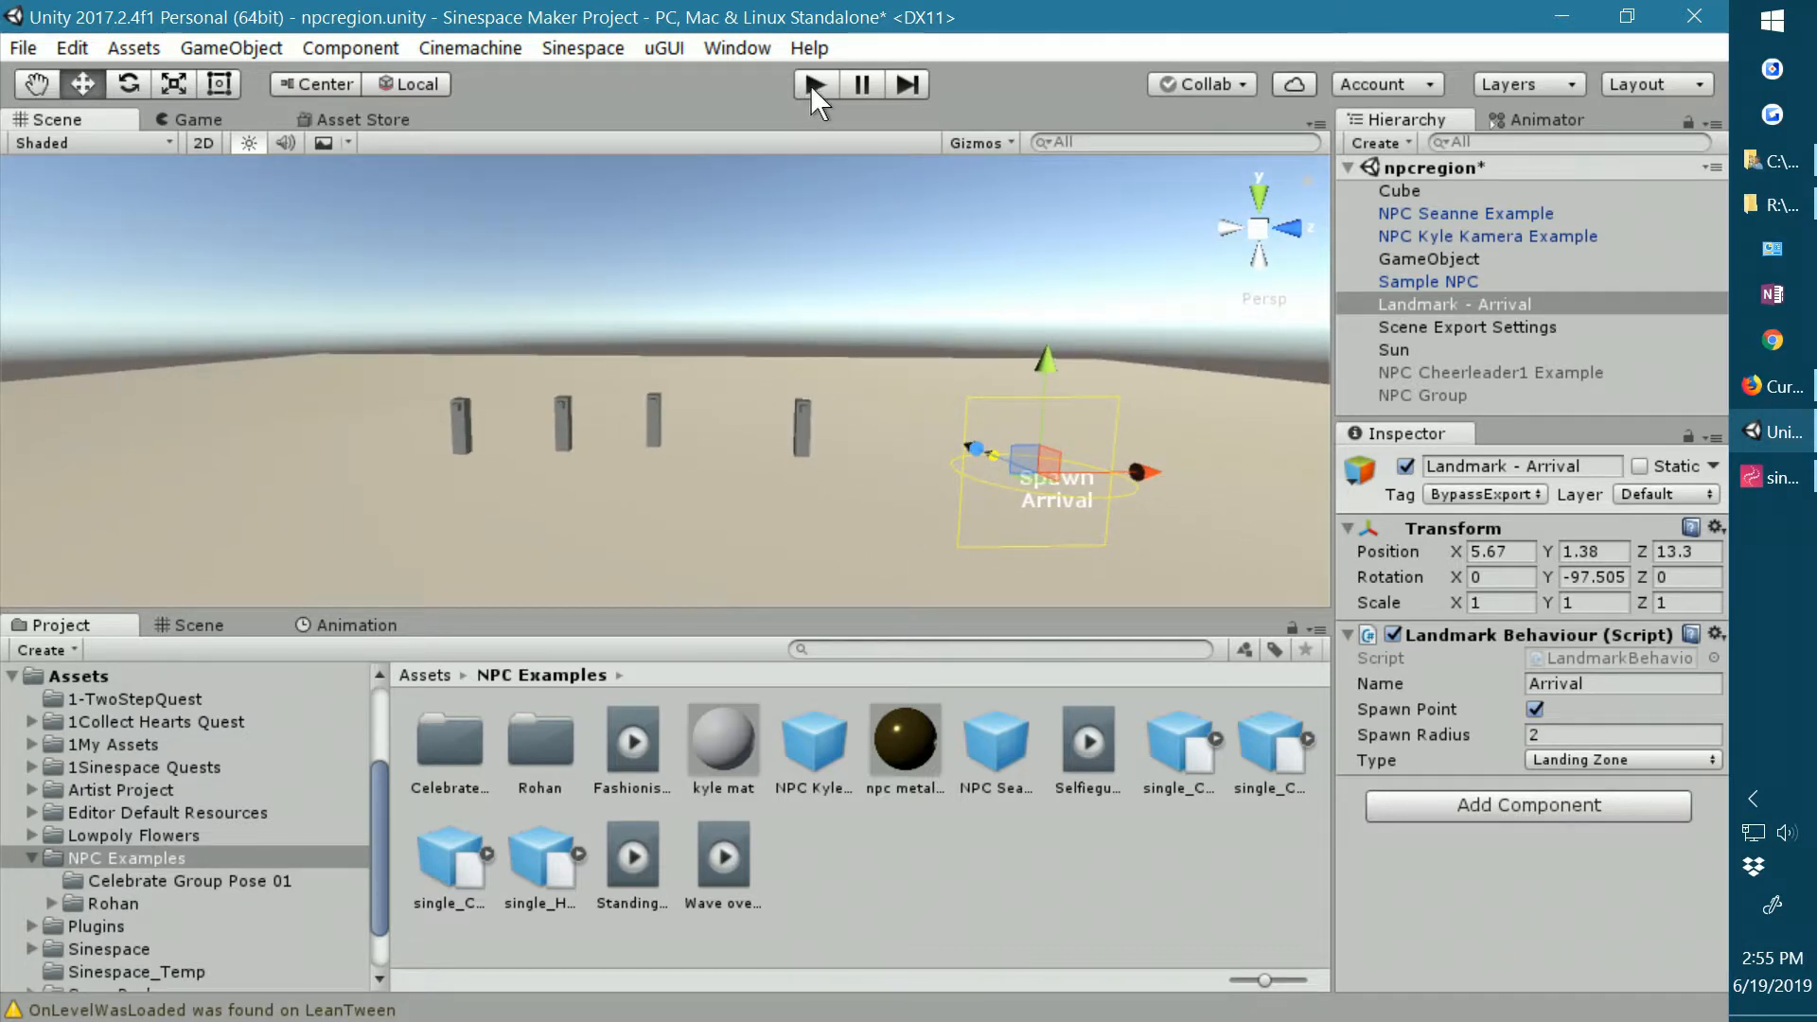
pyautogui.keyDown('alt'); pyautogui.moveTo(853, 515); pyautogui.dragTo(832, 520); pyautogui.keyUp('alt')
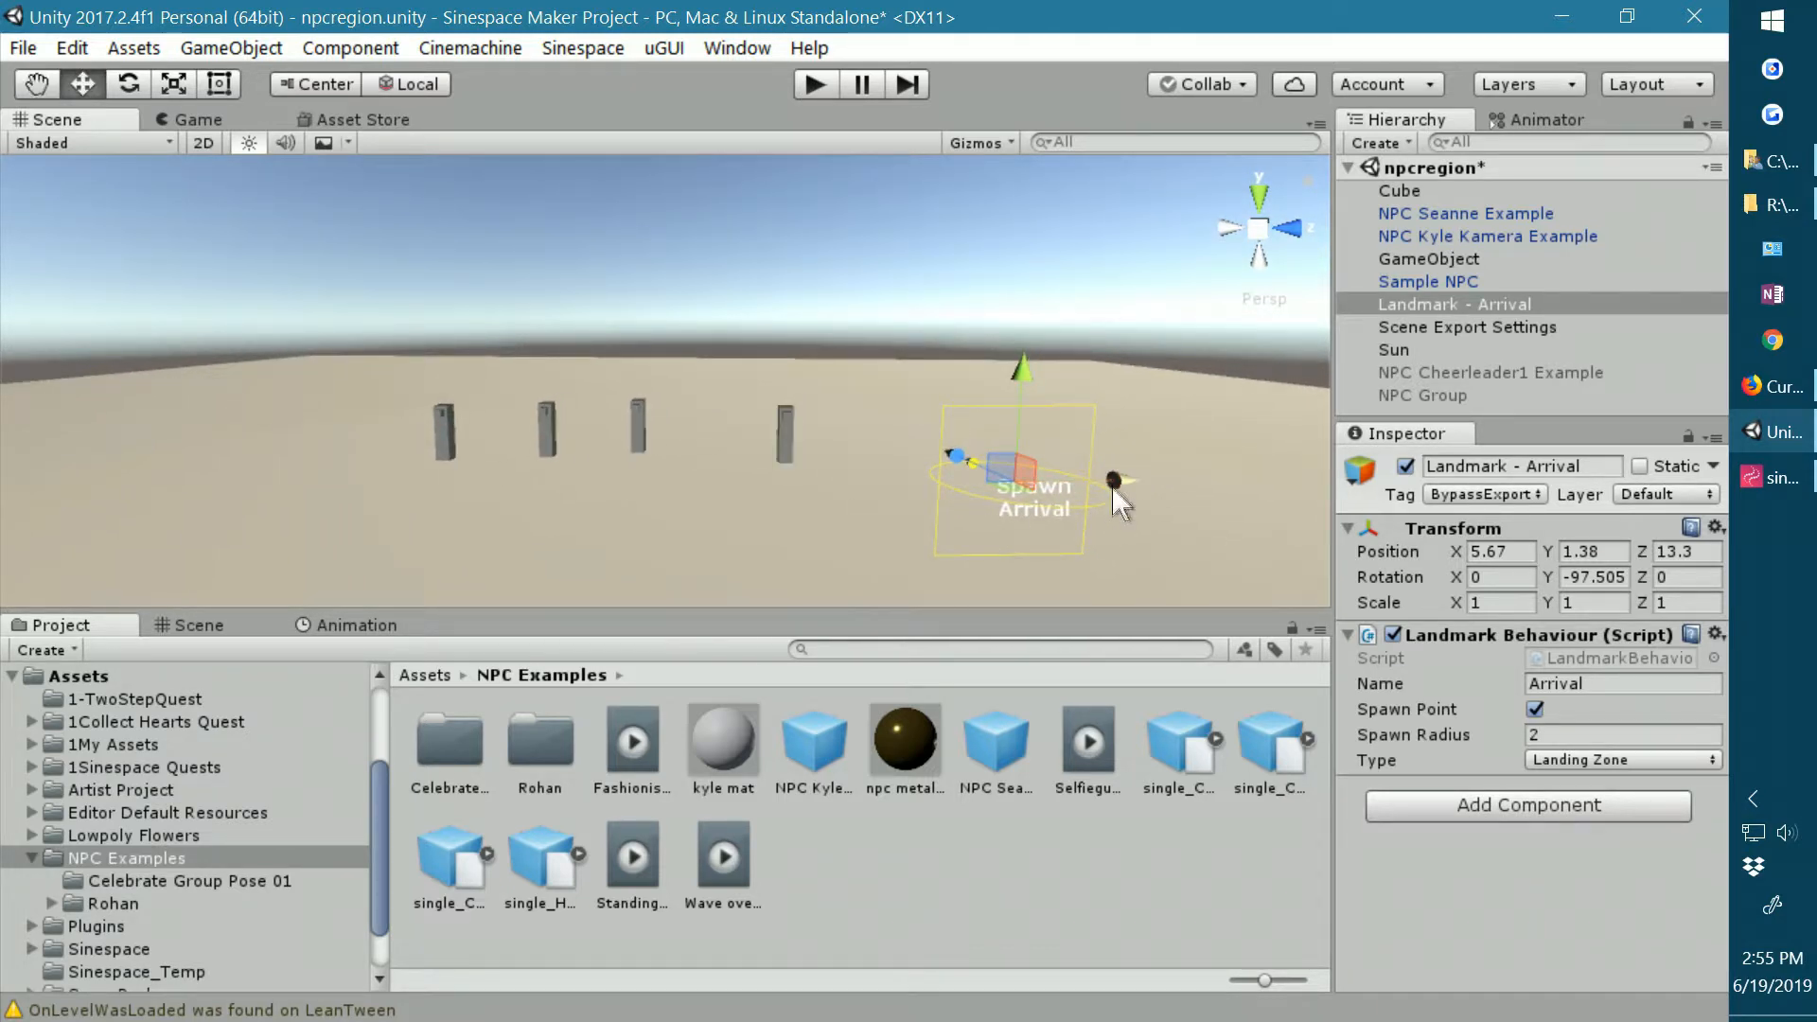
pyautogui.moveTo(1112, 481); pyautogui.dragTo(667, 516)
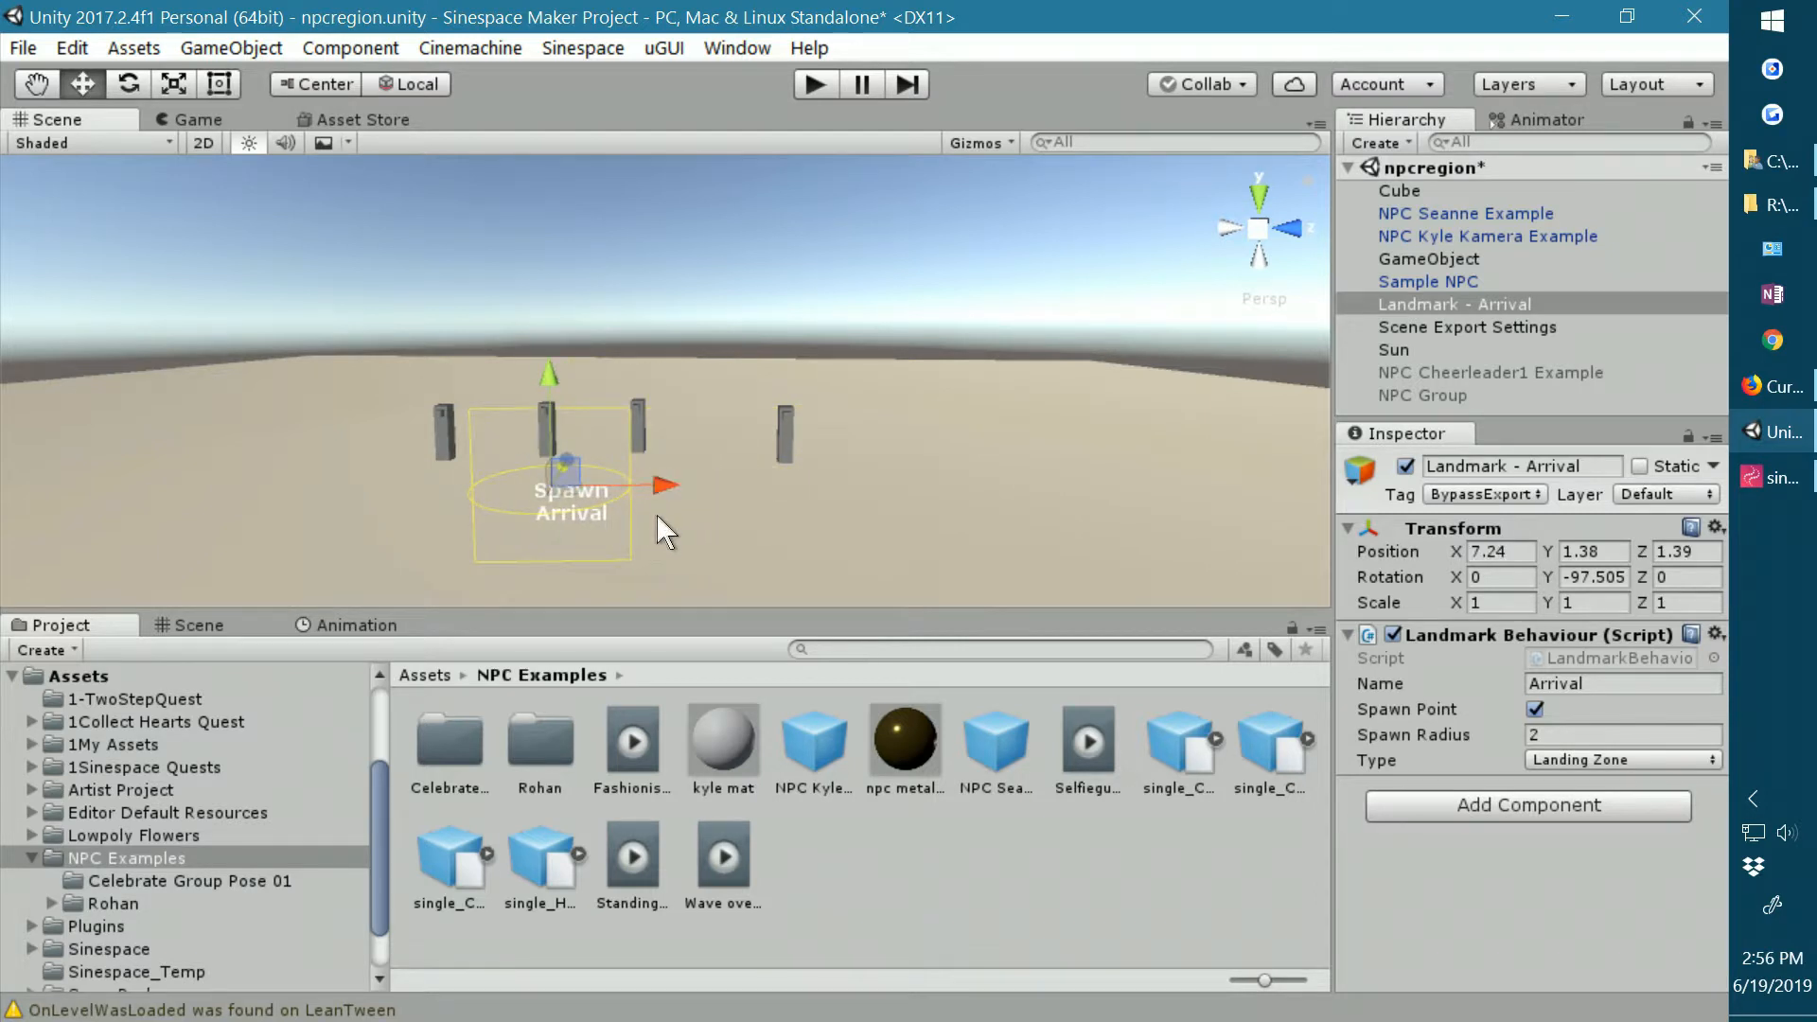
pyautogui.moveTo(832, 527); pyautogui.dragTo(848, 532, button='middle')
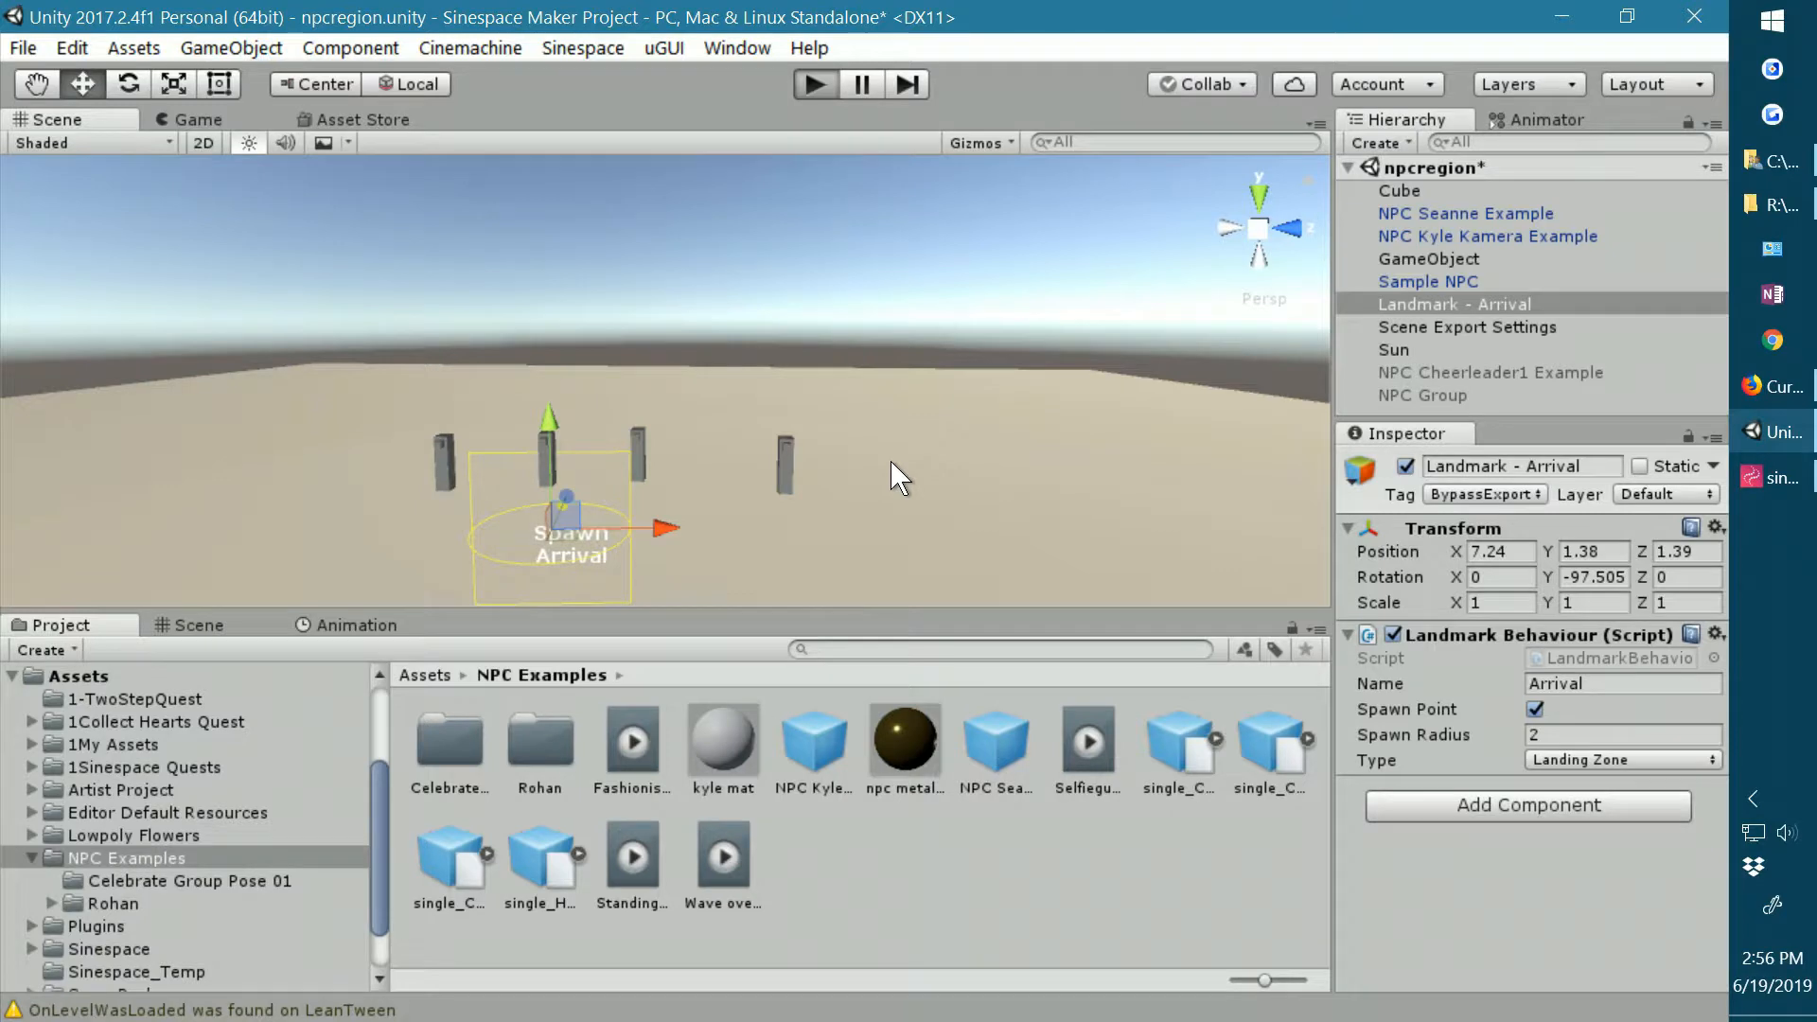
# Run the scene in Play mode, hide the chat, and turn the avatar to examine the NPCs.
pyautogui.hotkey('ctrl', 'p')
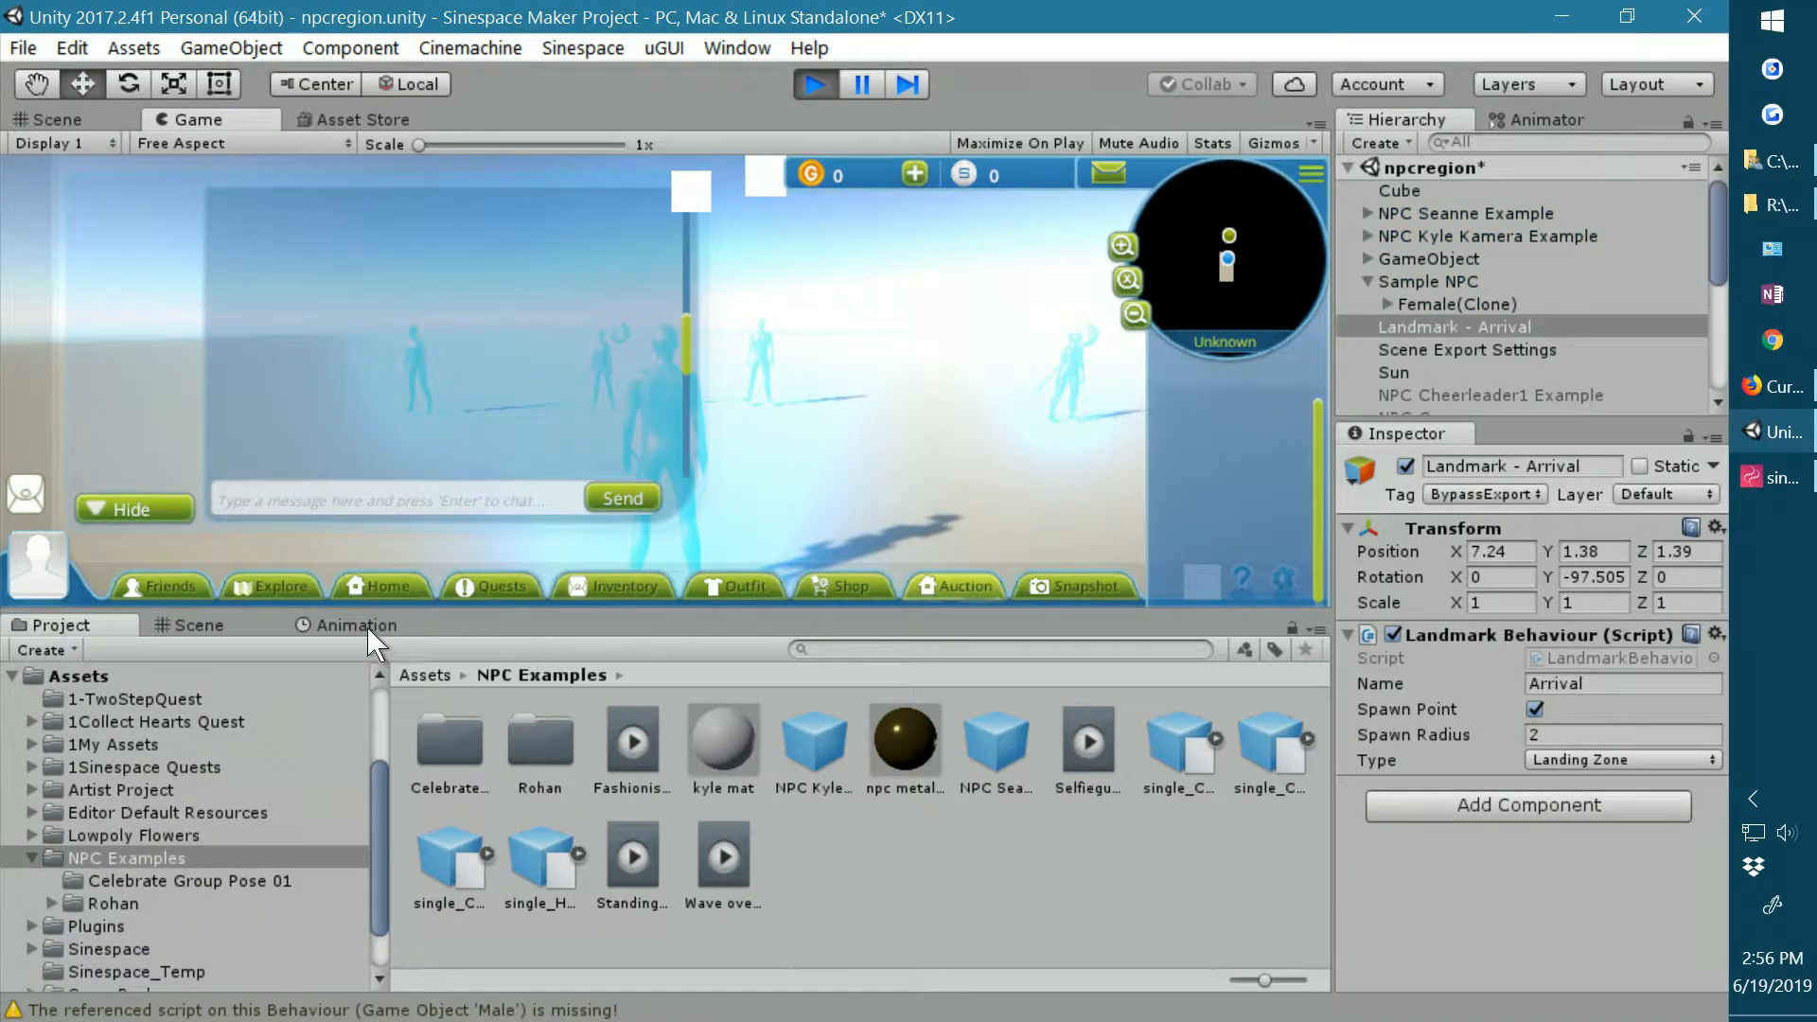
pyautogui.click(132, 509)
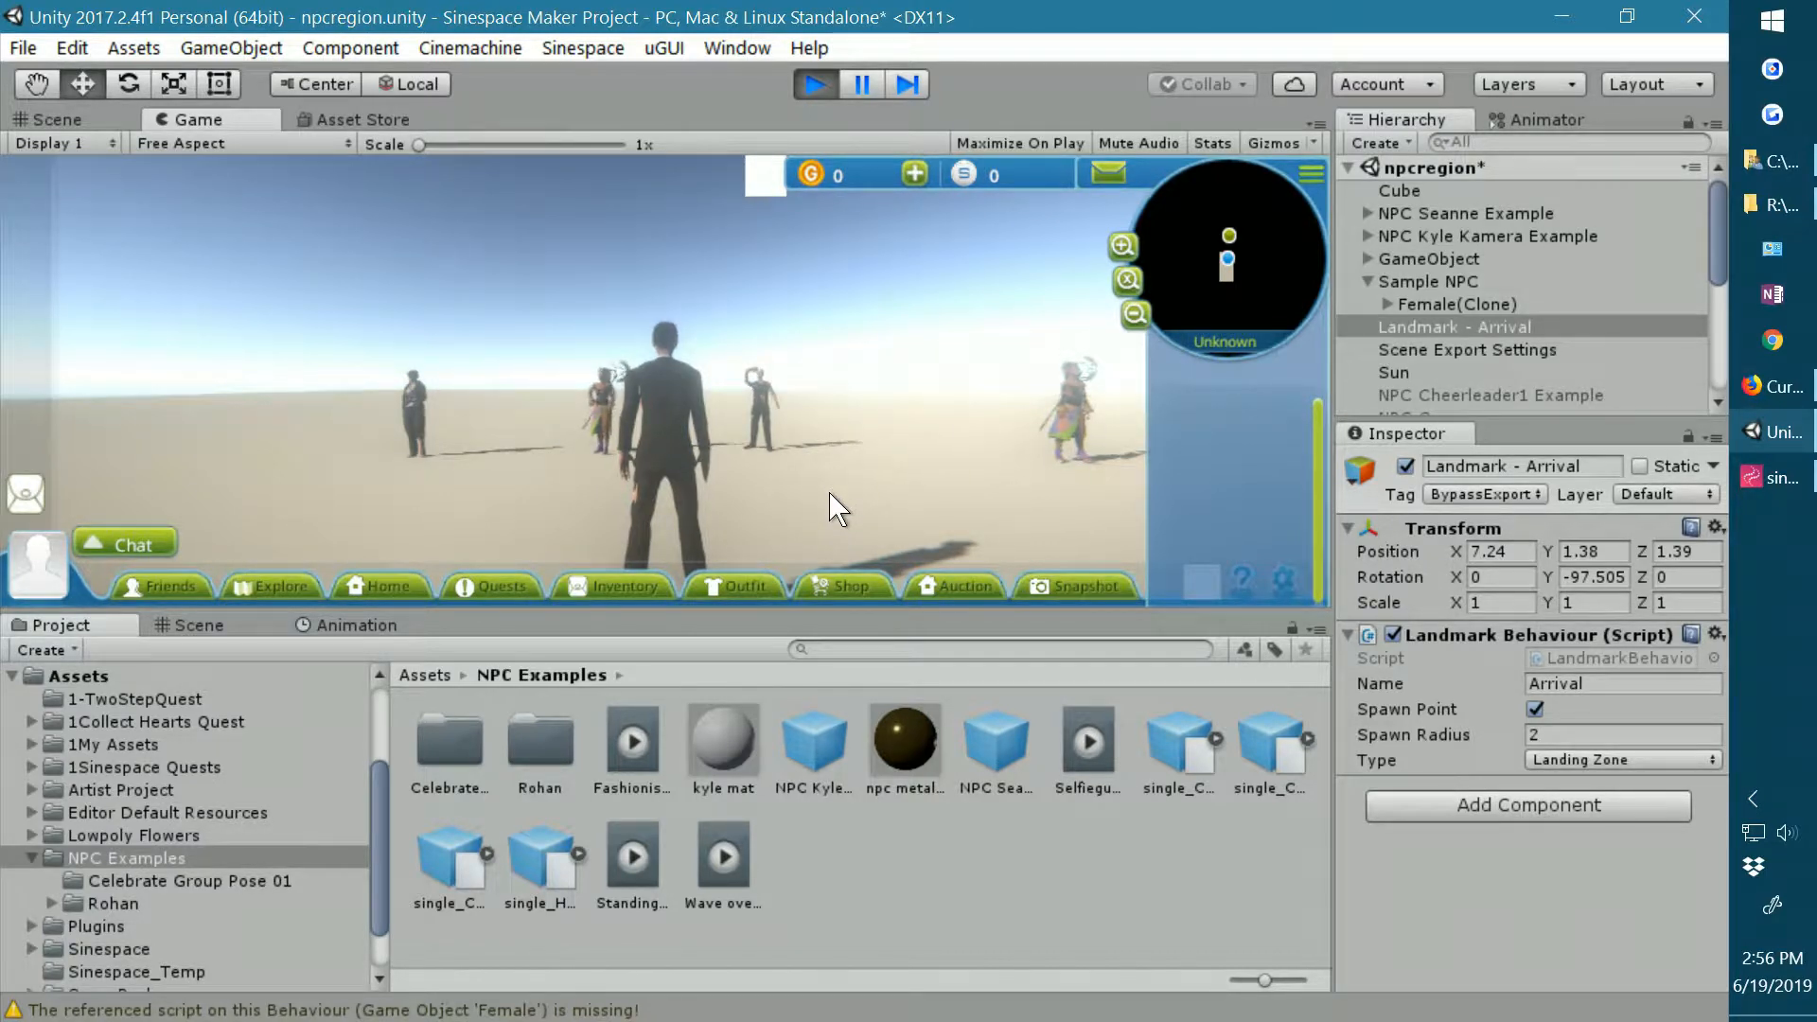
pyautogui.press('Left')
pyautogui.press('Left')
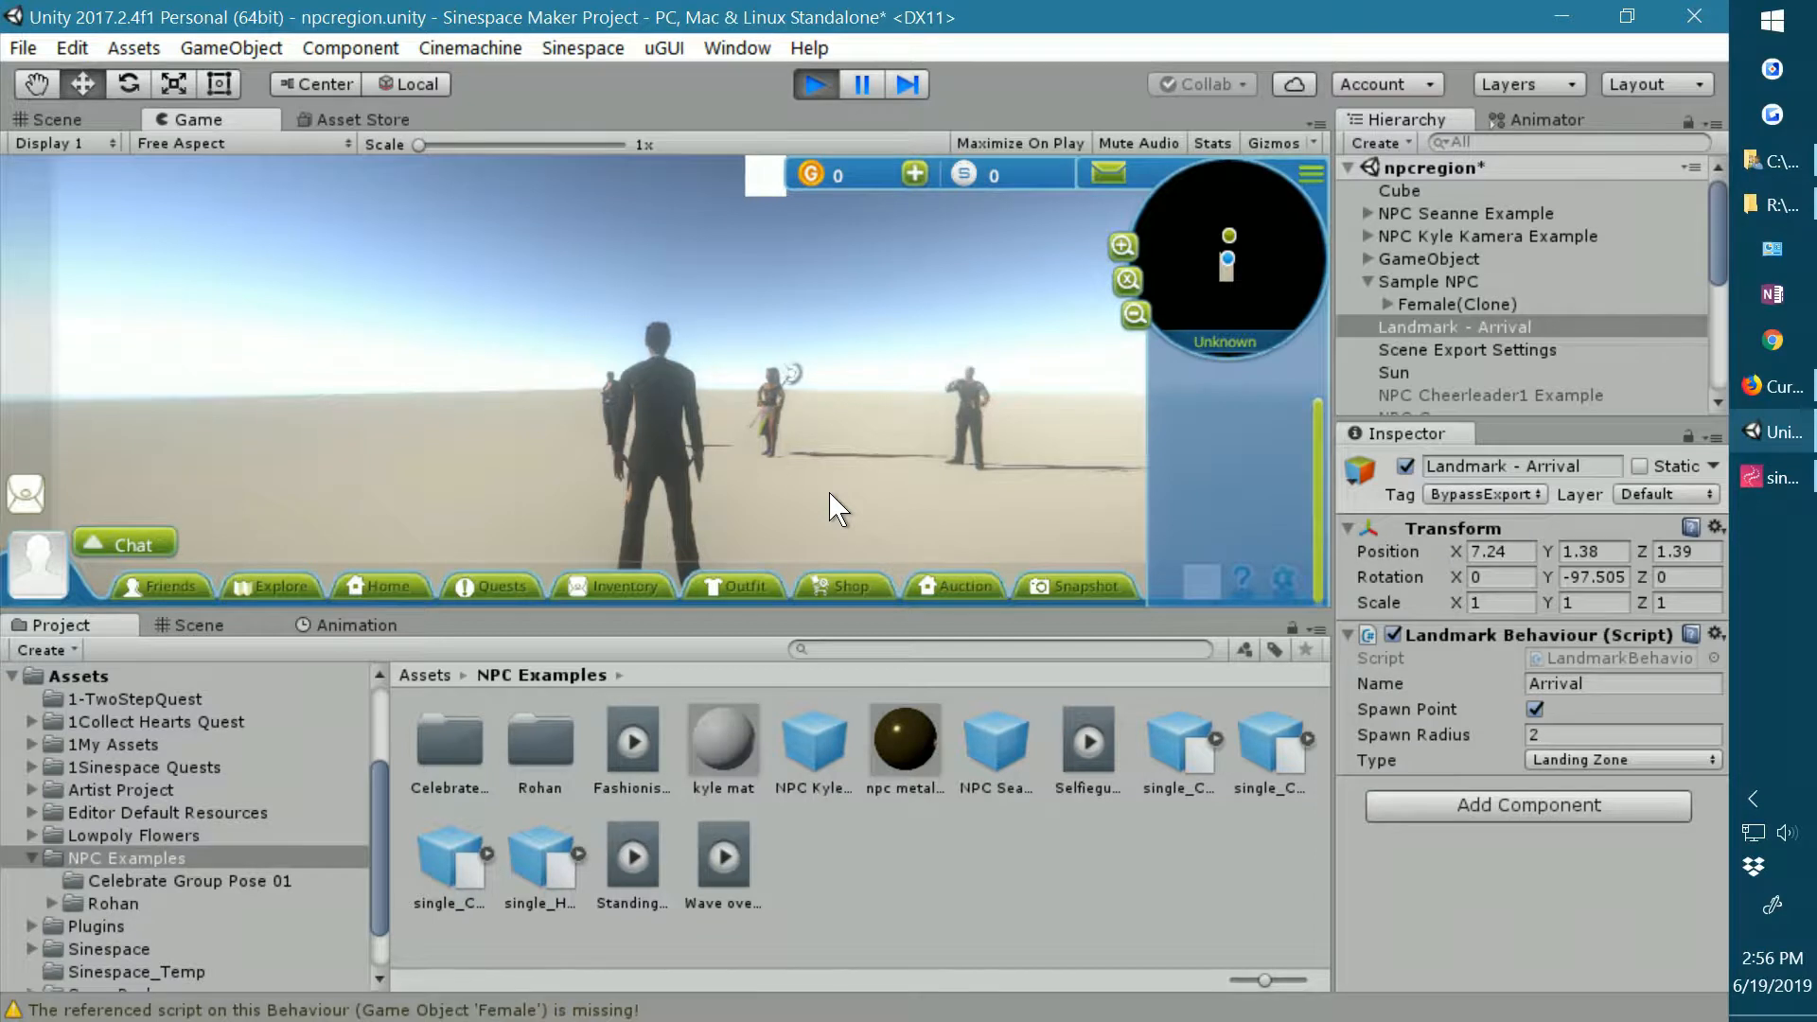
pyautogui.press('Right')
pyautogui.press('Right')
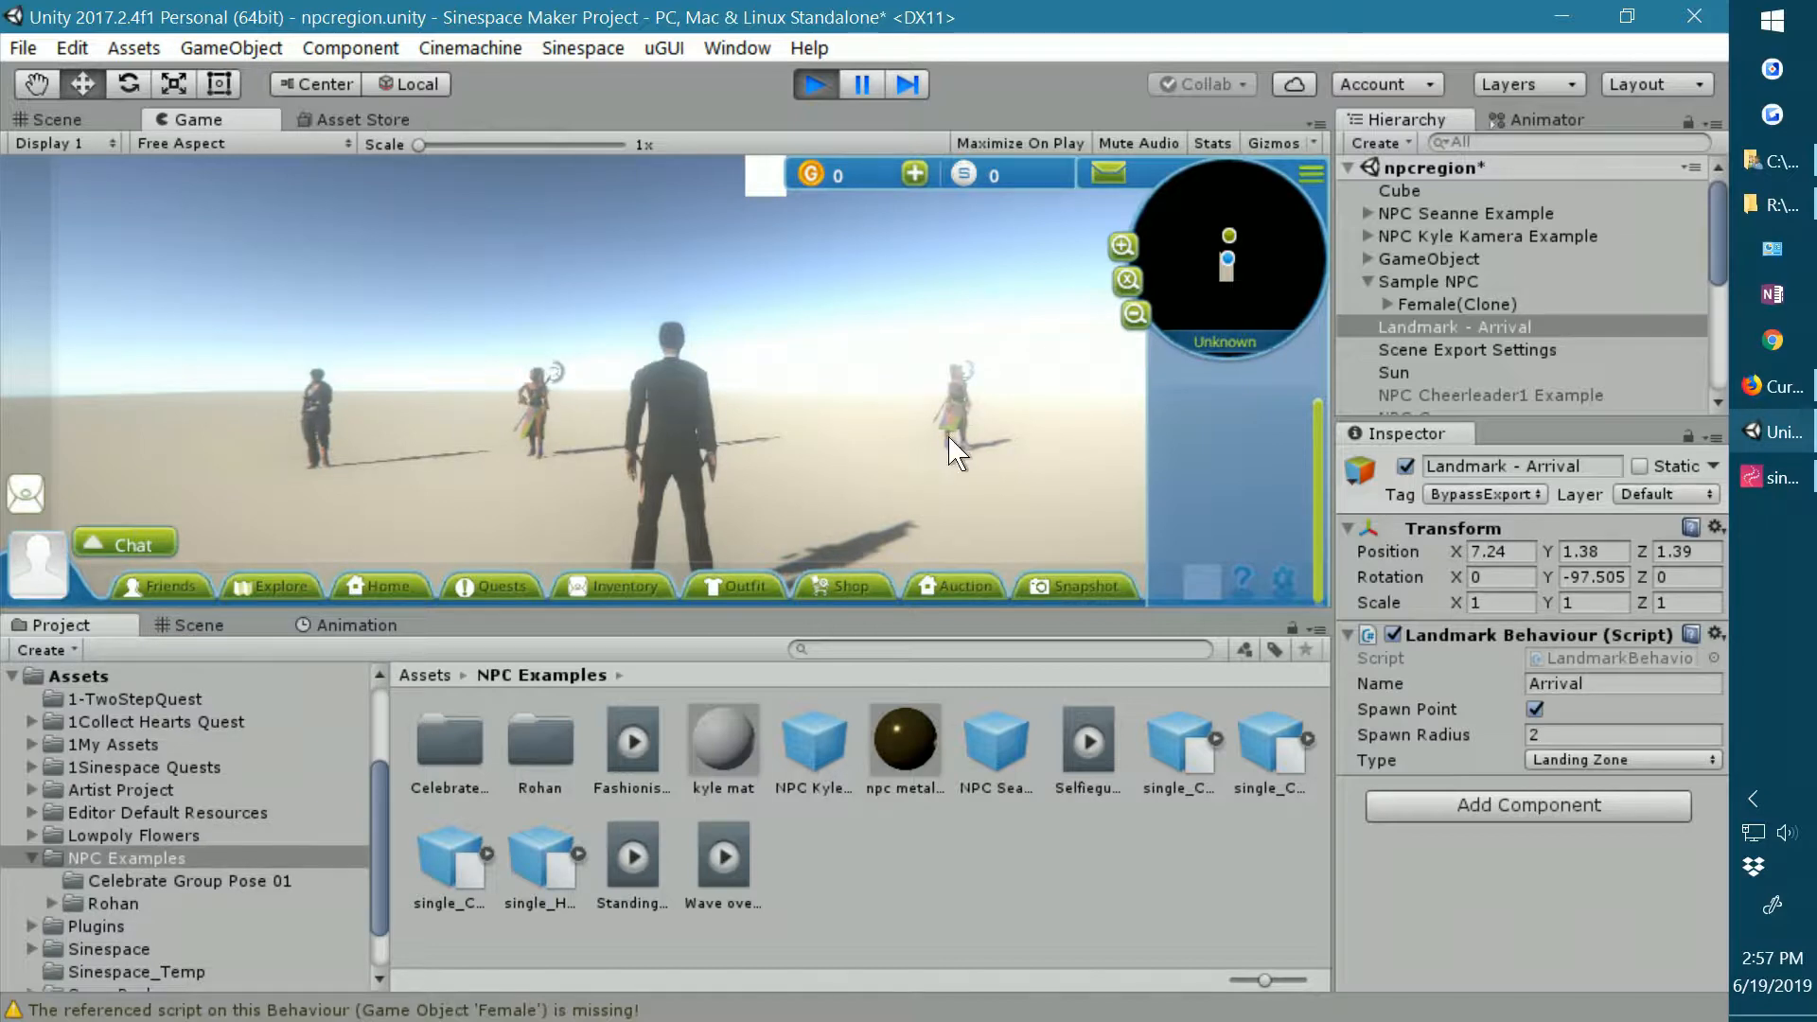
# Stop Play mode and move GameObject closer to the other NPCs in the row, to about Z 4.91.
pyautogui.click(809, 84)
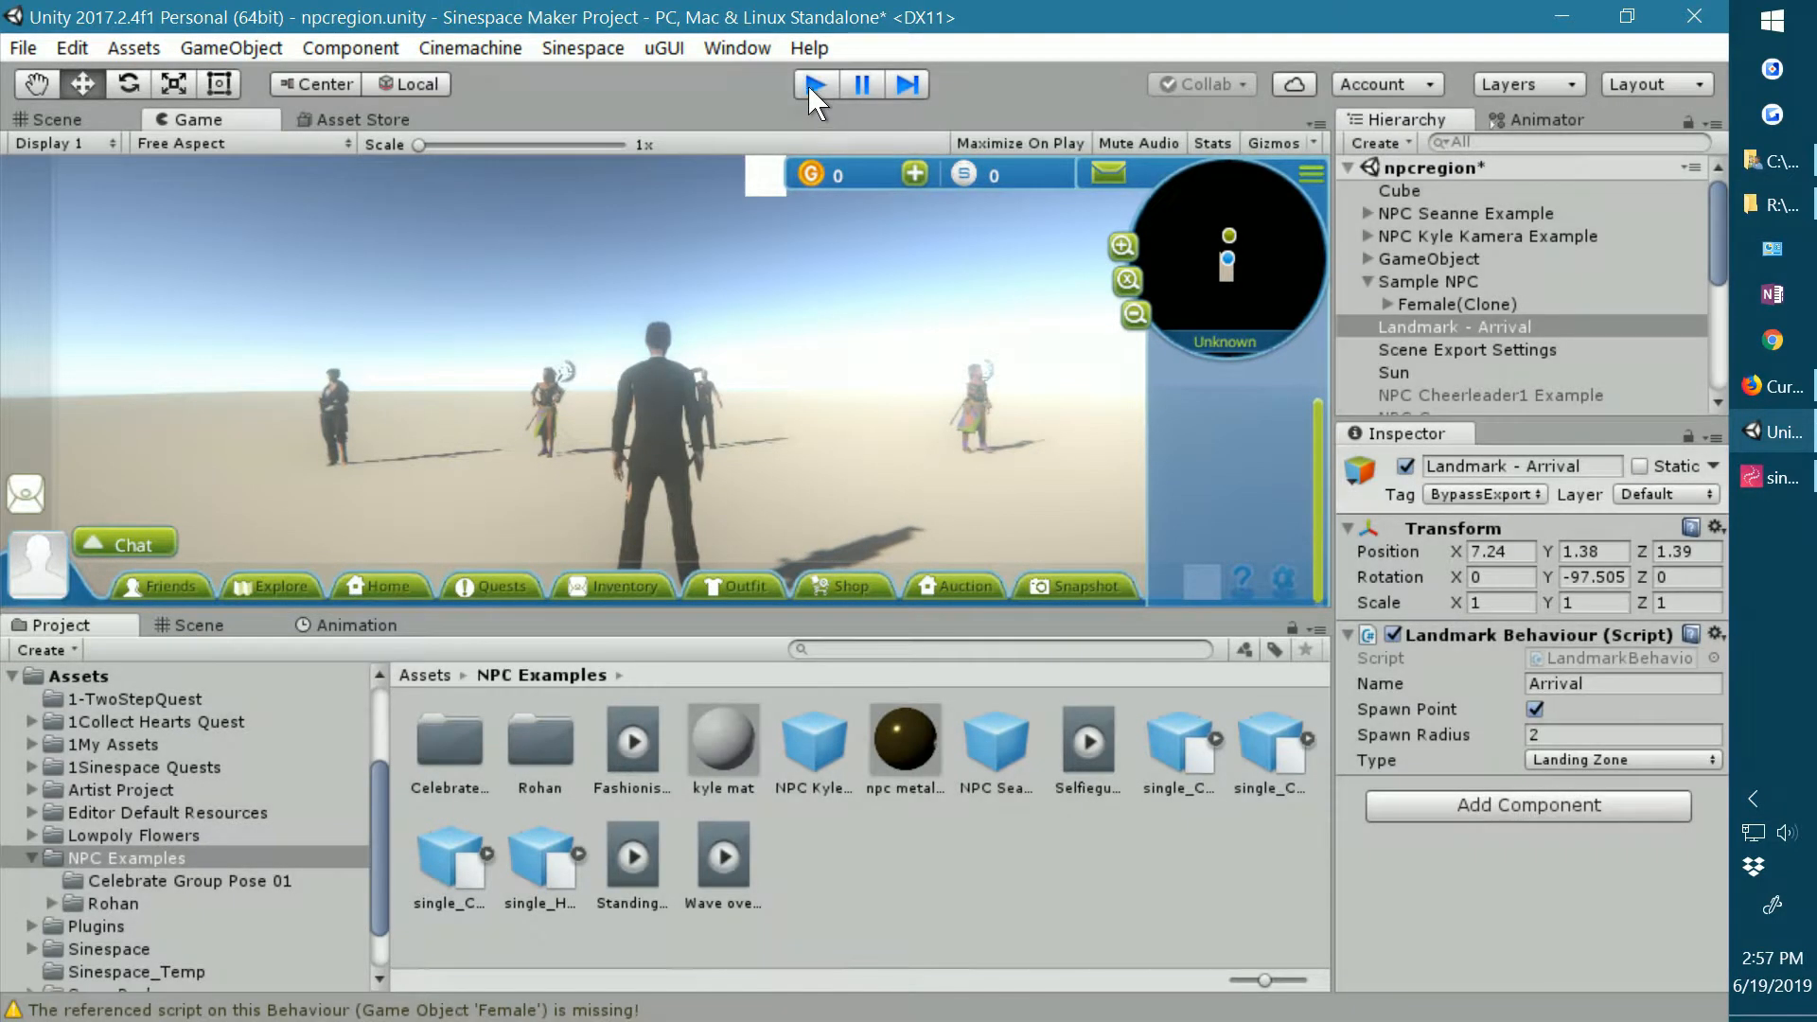
pyautogui.moveTo(763, 519); pyautogui.dragTo(807, 504, button='middle')
pyautogui.click(833, 463)
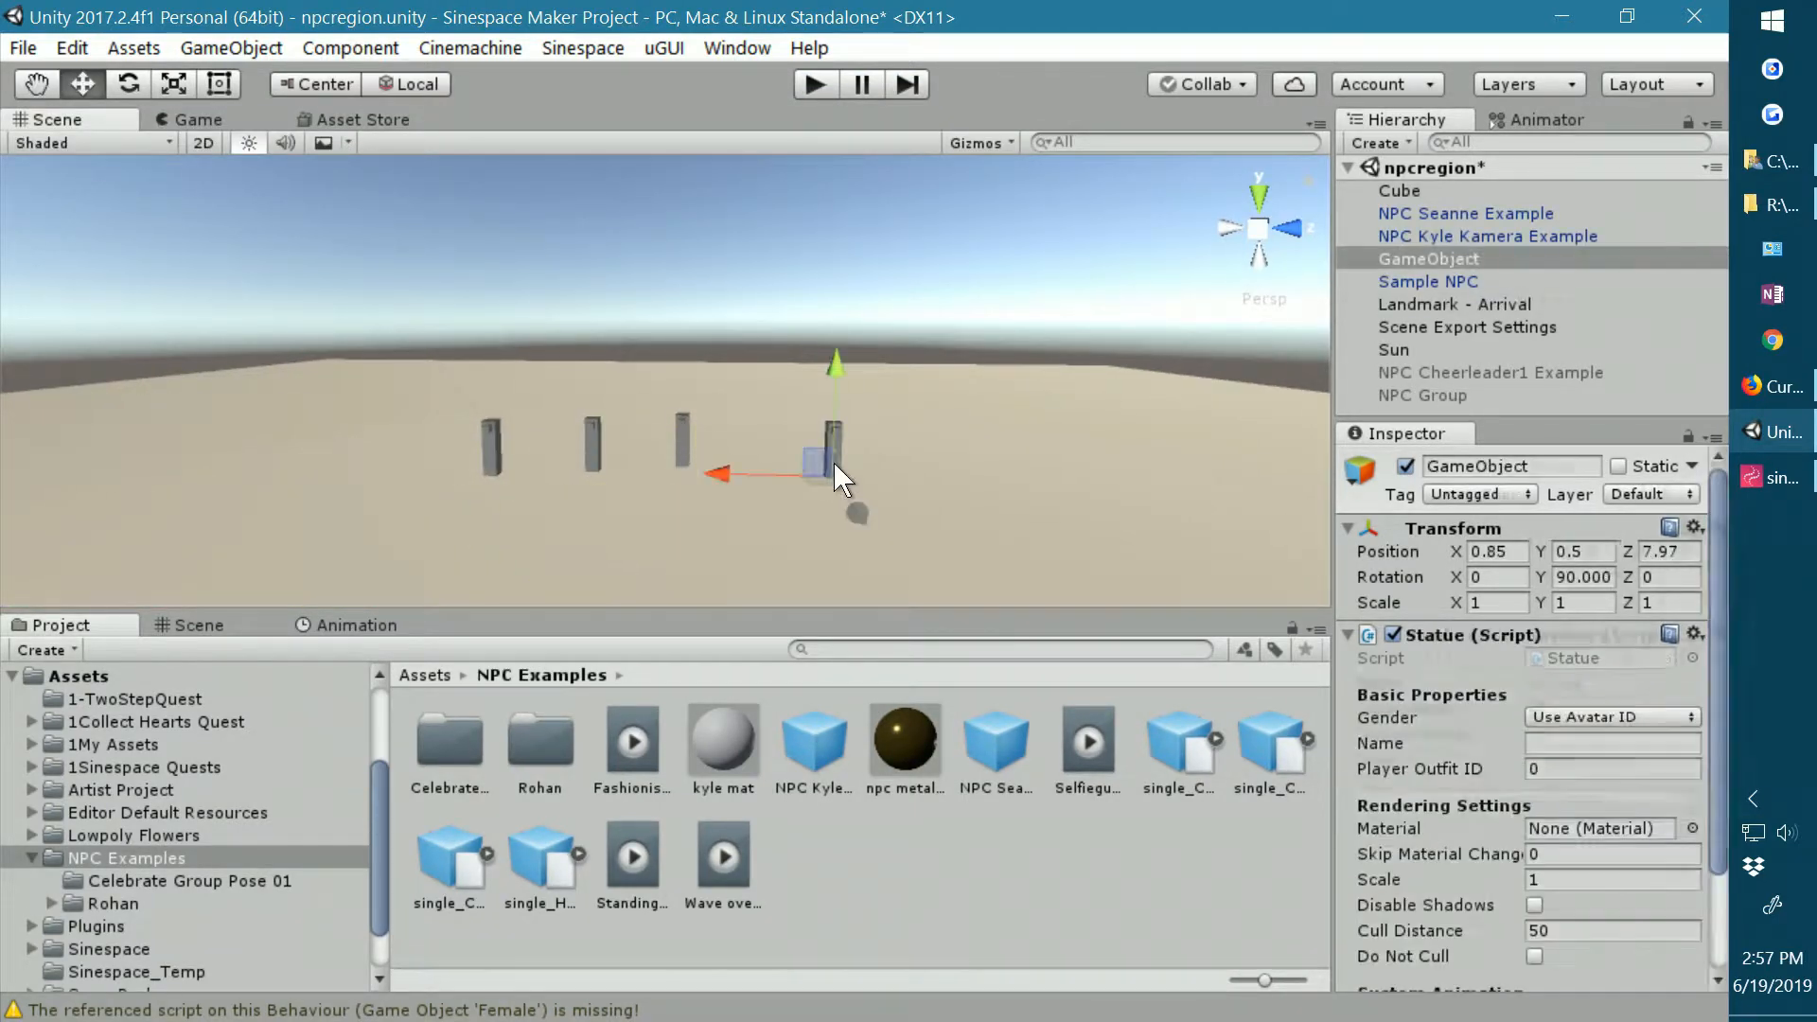
pyautogui.moveTo(727, 475); pyautogui.dragTo(632, 472)
pyautogui.moveTo(916, 513); pyautogui.dragTo(974, 508, button='middle')
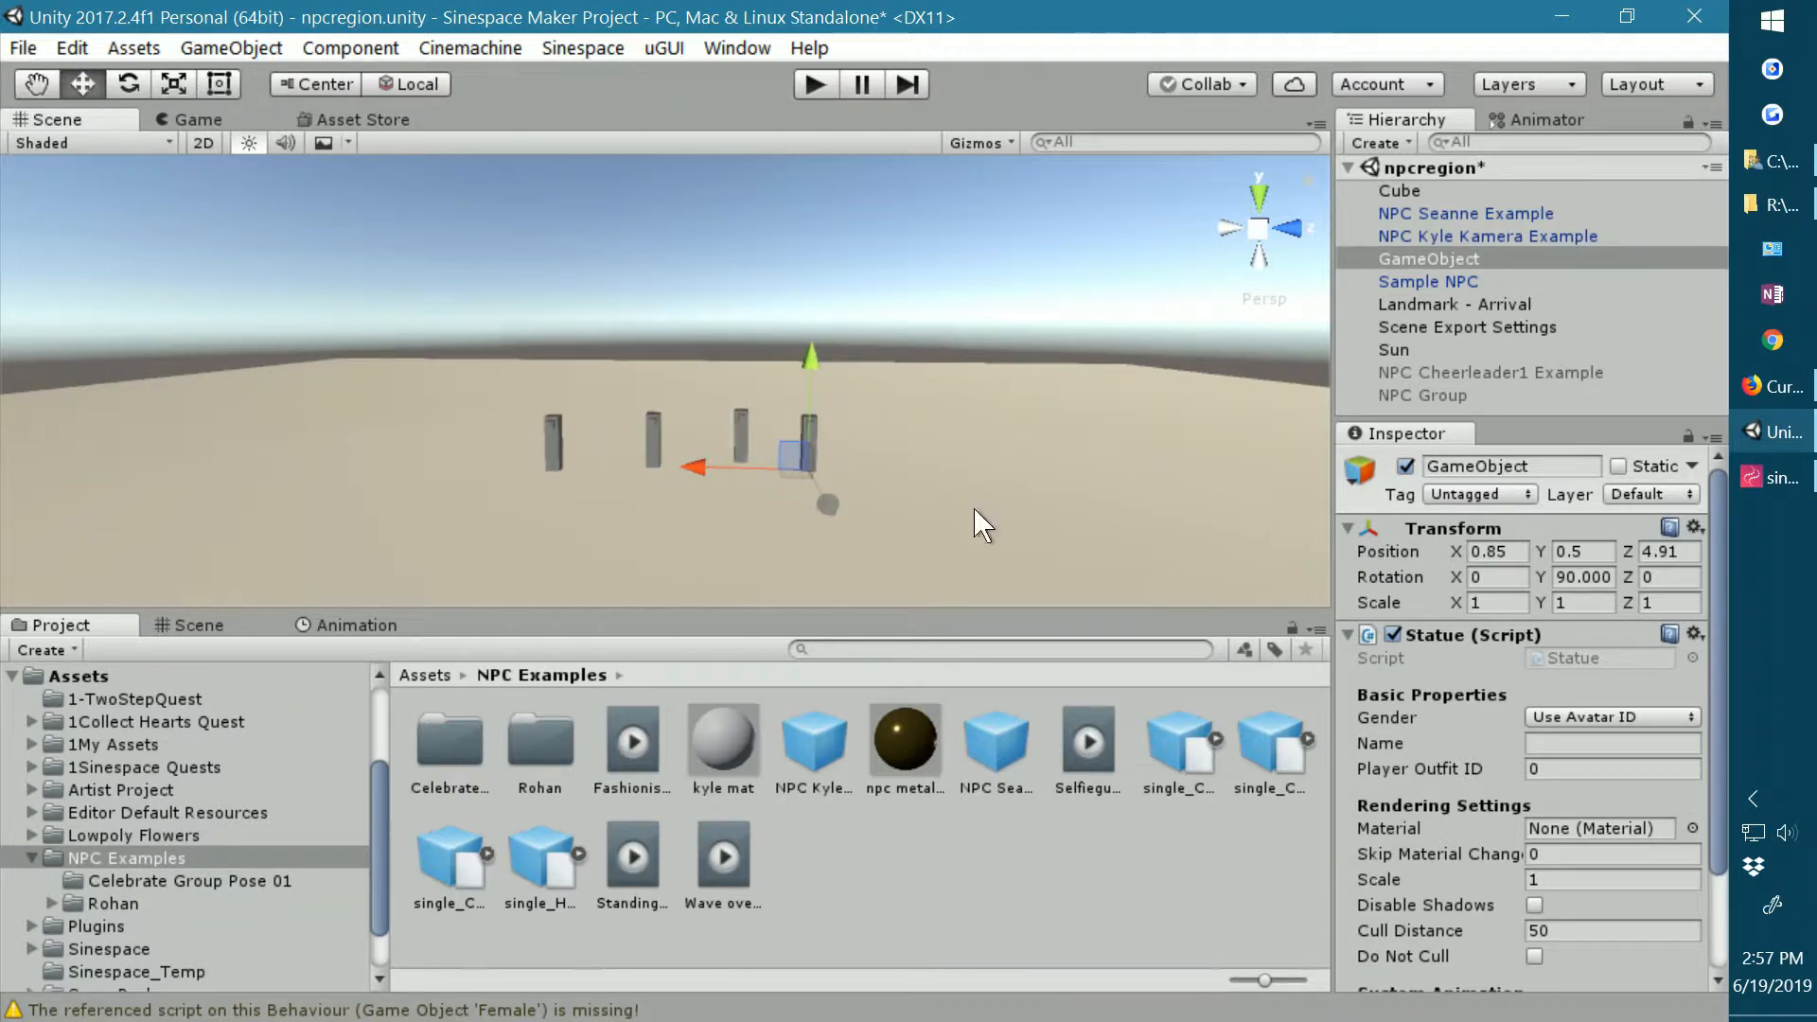
# Move the inactive NPC Group object along the ground to the middle of the row of NPCs.
pyautogui.click(1410, 394)
pyautogui.click(137, 435)
pyautogui.moveTo(137, 437); pyautogui.dragTo(558, 464)
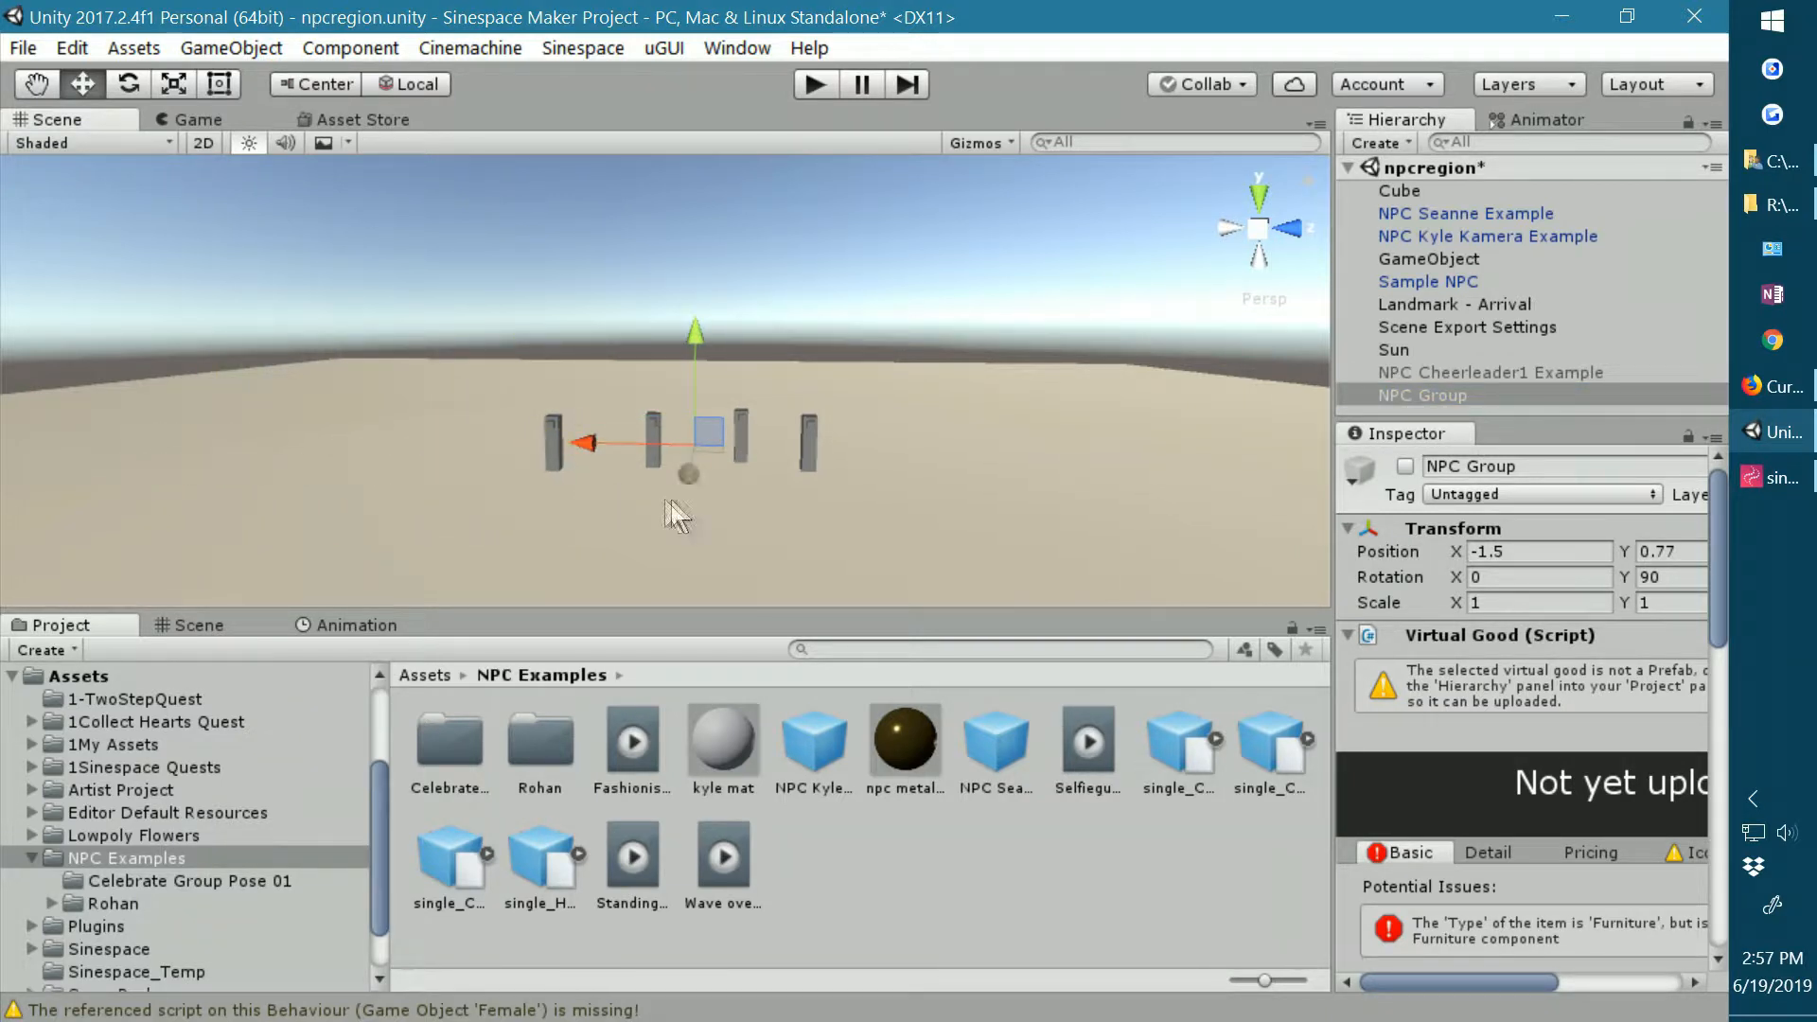
# Activate NPC Cheerleader1 Example and move it into the row between Sample NPC and NPC Kyle Kamera Example.
pyautogui.click(1411, 373)
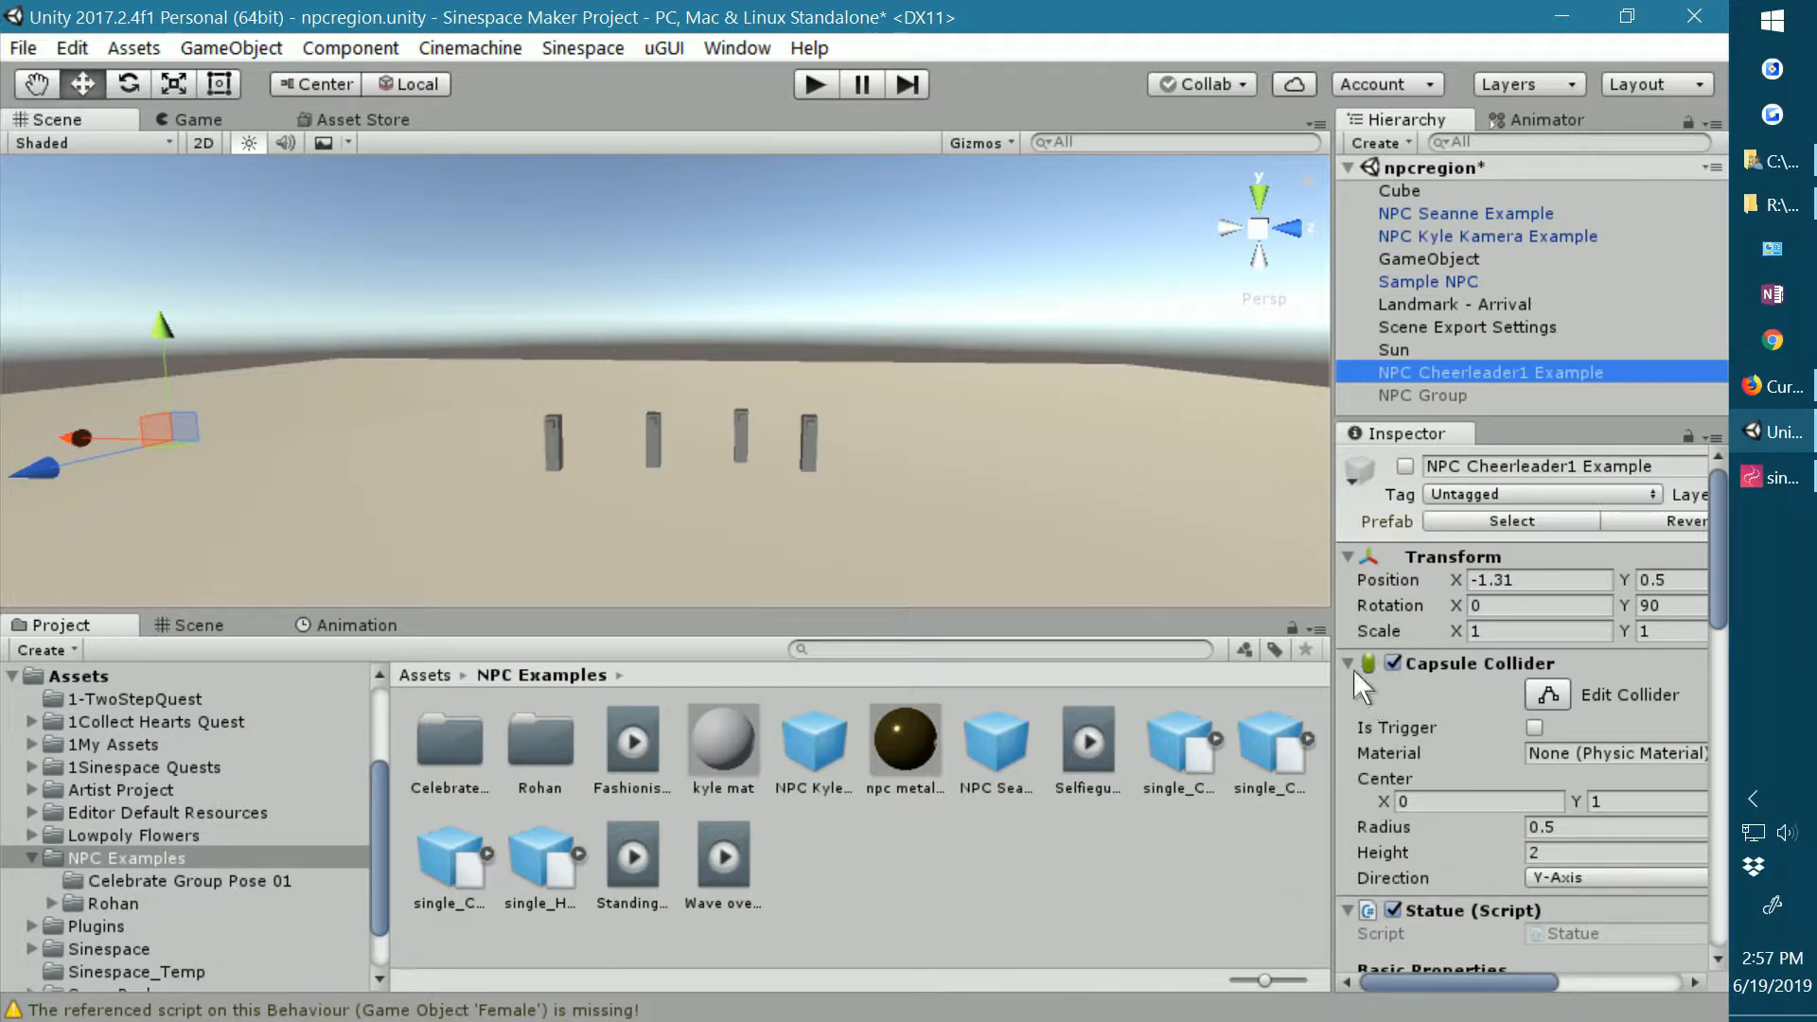
pyautogui.click(1348, 909)
pyautogui.click(1348, 909)
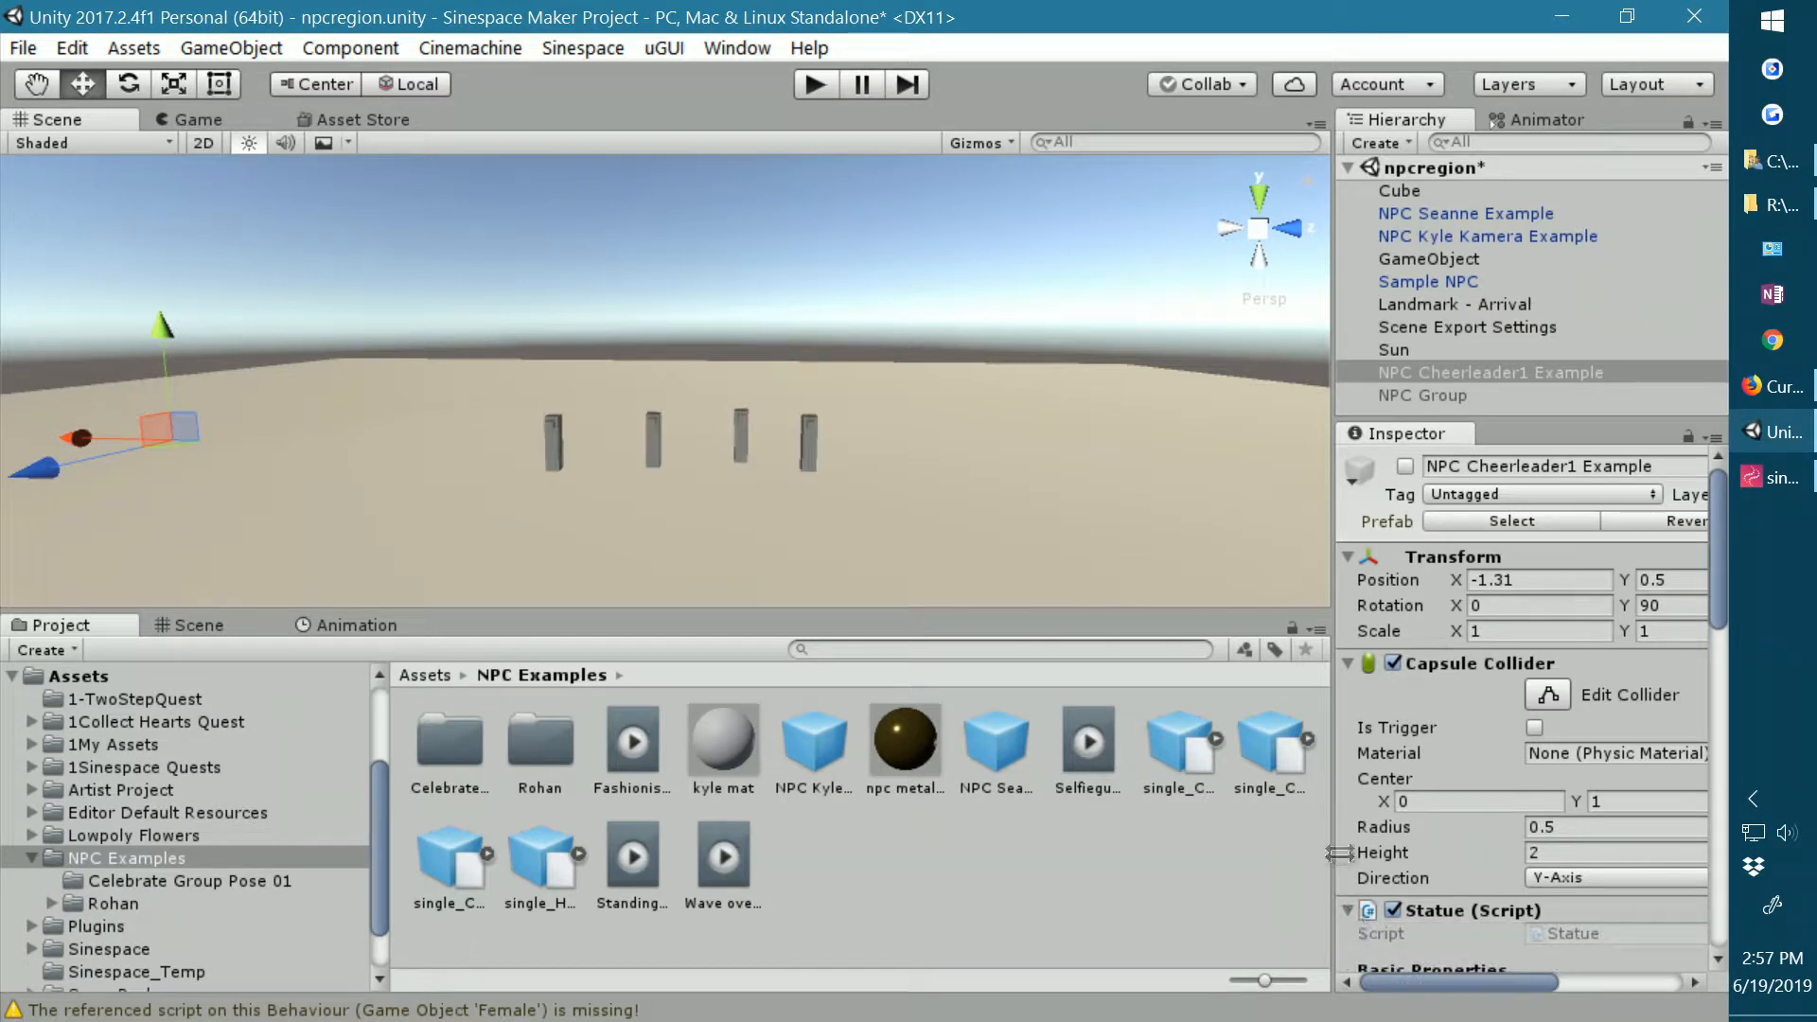
pyautogui.click(1406, 466)
pyautogui.moveTo(71, 426); pyautogui.dragTo(547, 459)
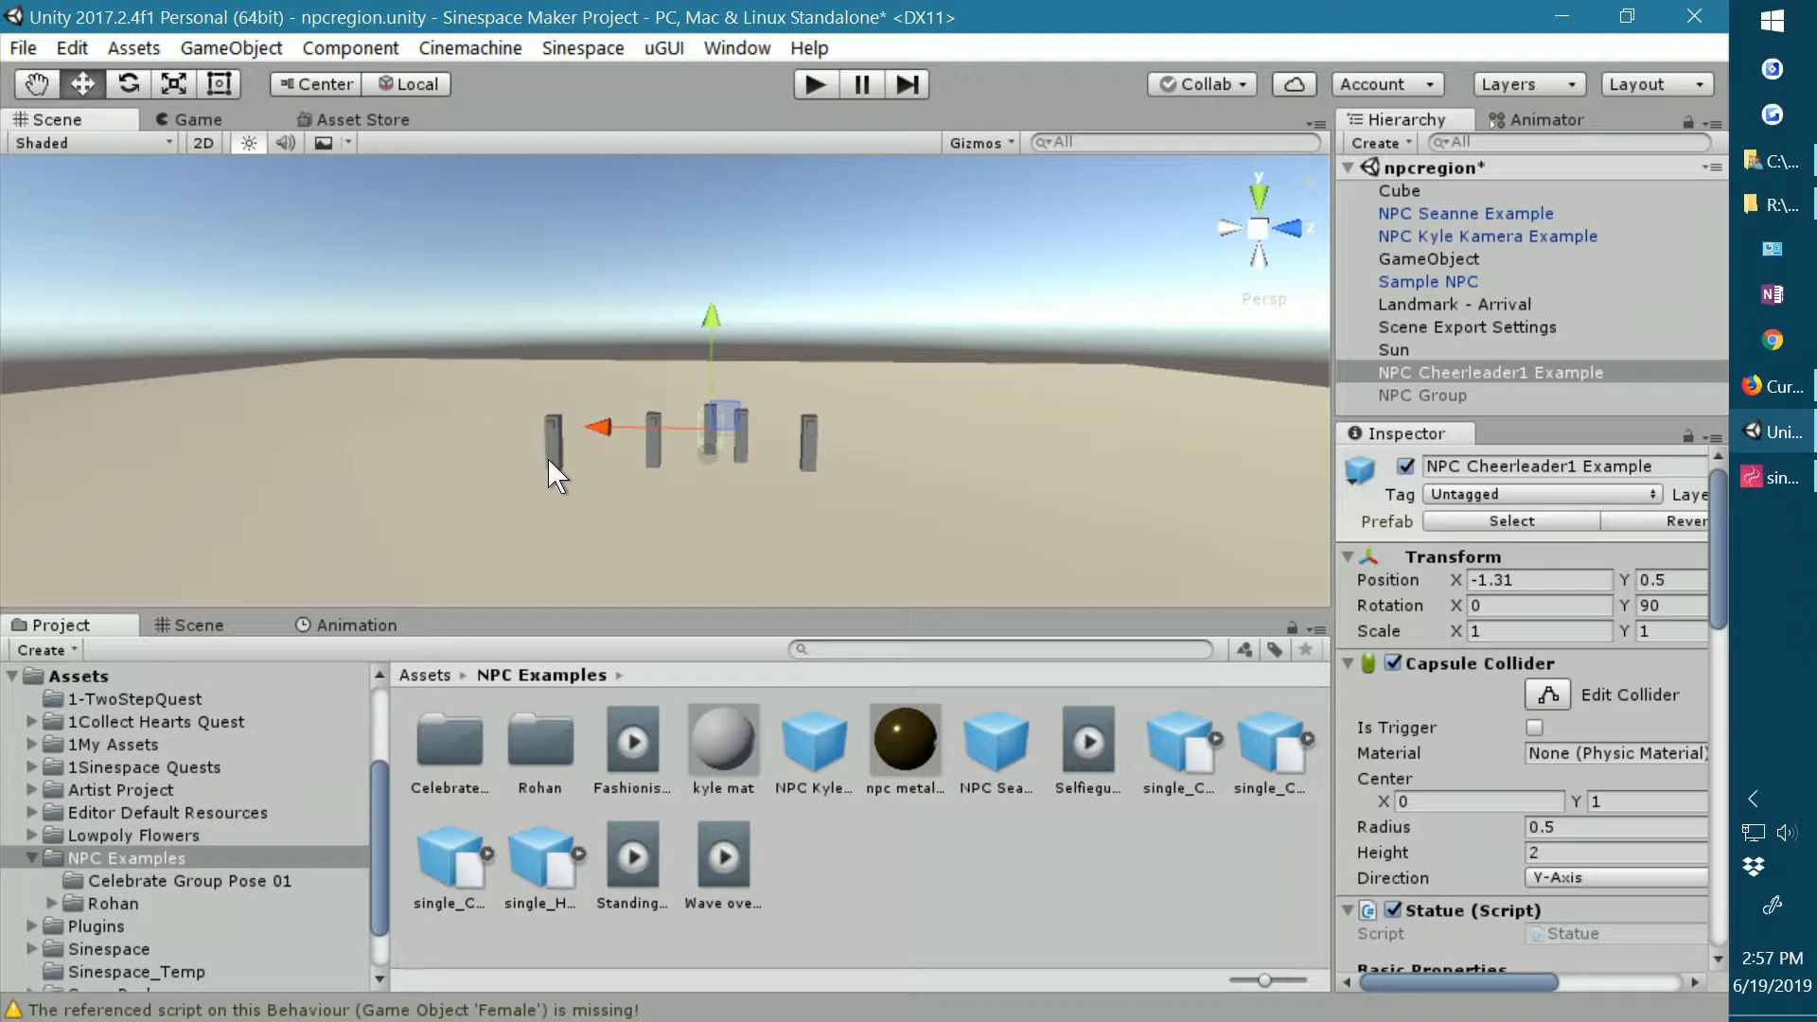
# Move NPC Seanne Example along the row, closer to Sample NPC.
pyautogui.click(548, 459)
pyautogui.moveTo(458, 437); pyautogui.dragTo(516, 428)
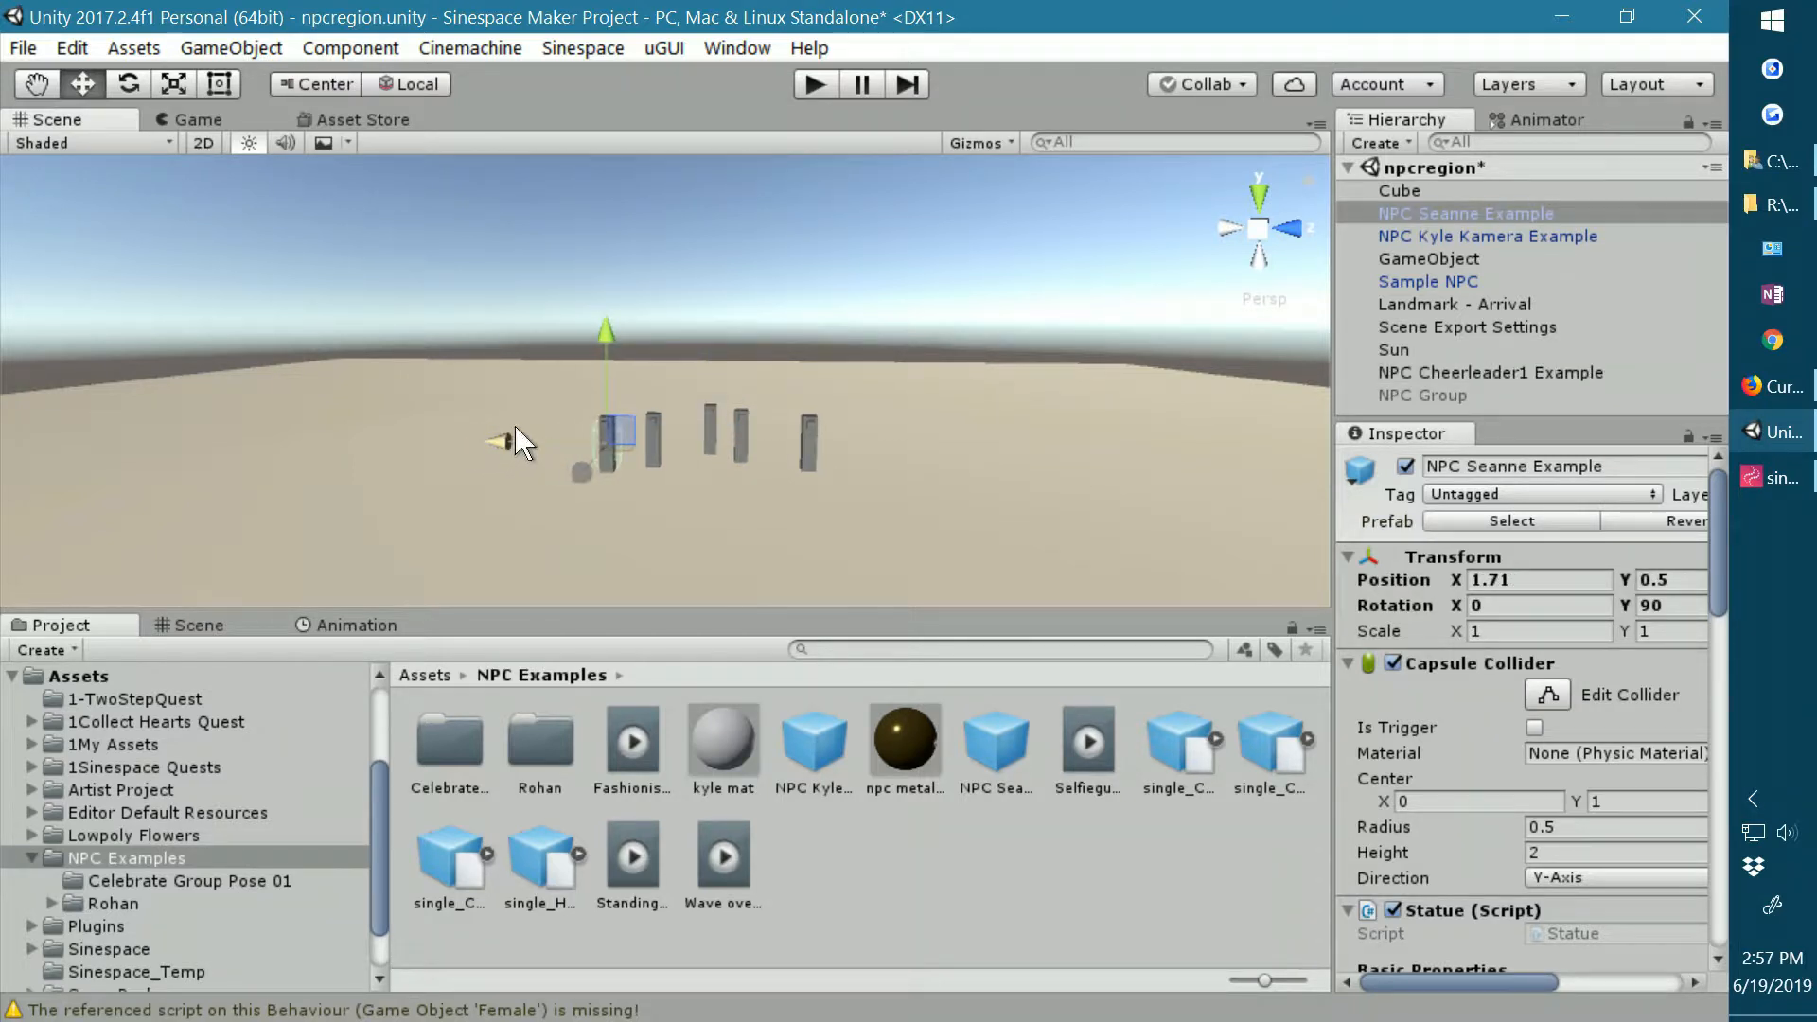
pyautogui.click(702, 448)
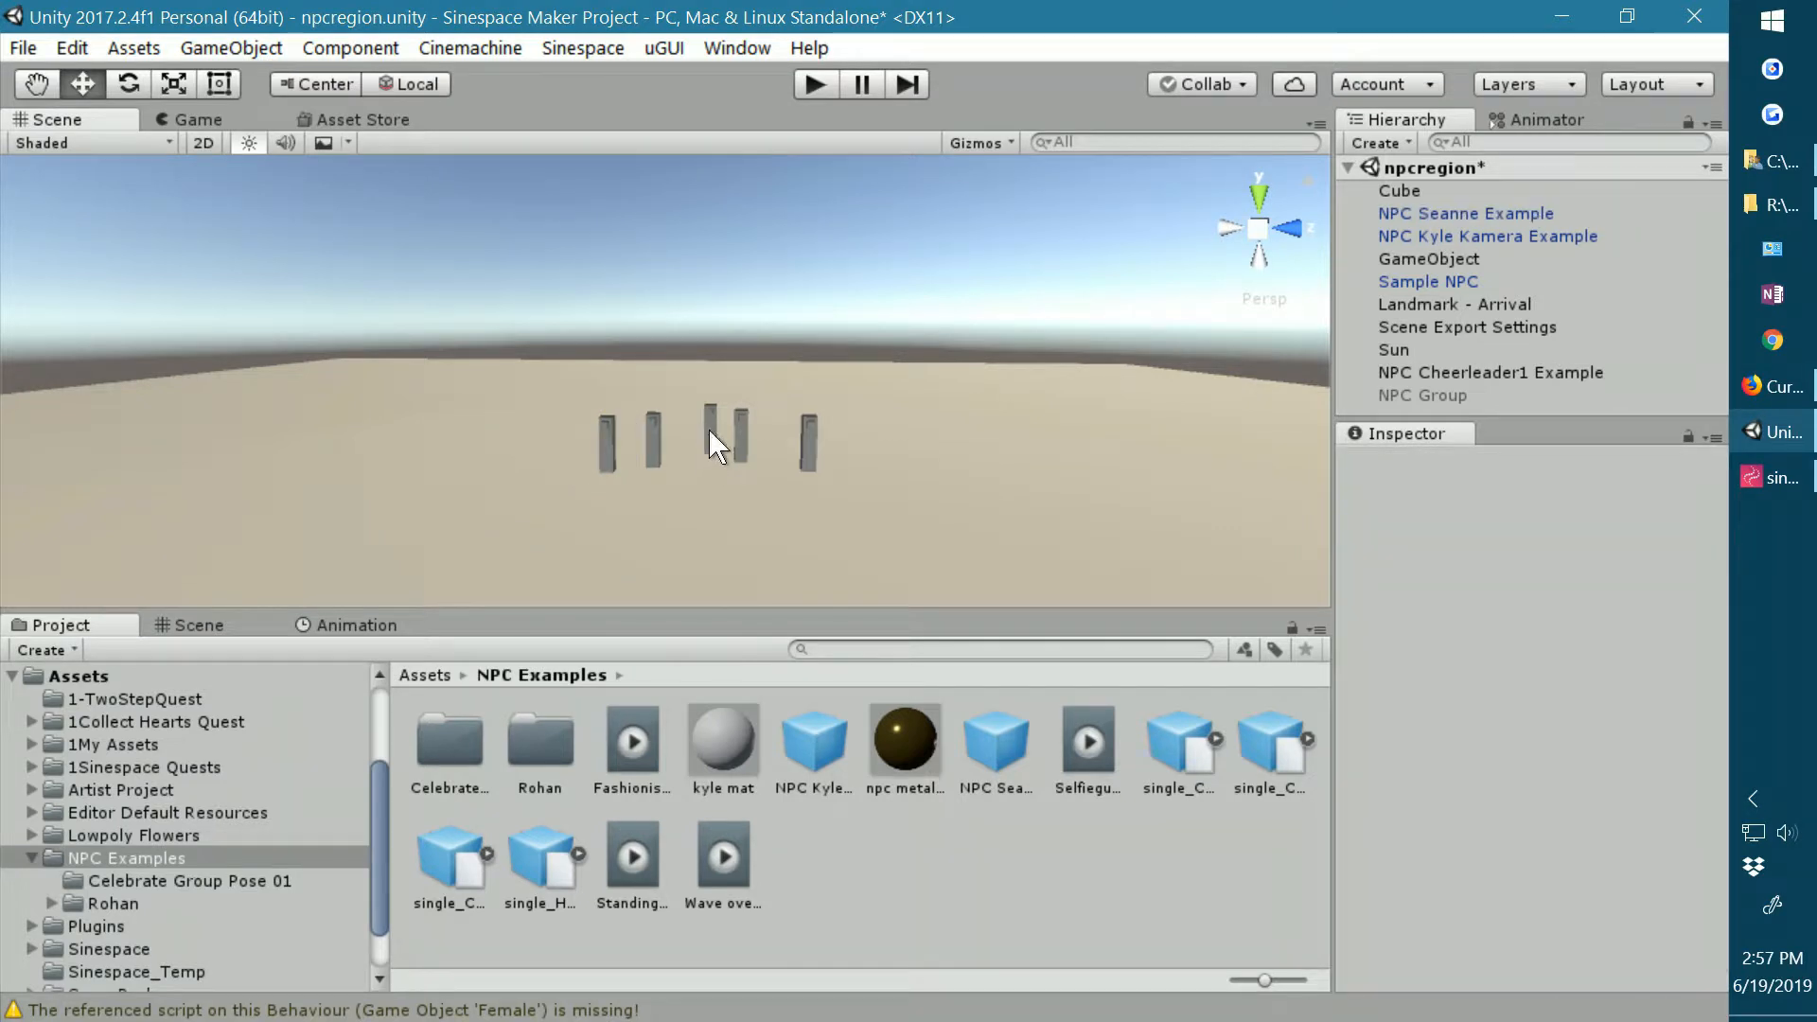
pyautogui.click(710, 443)
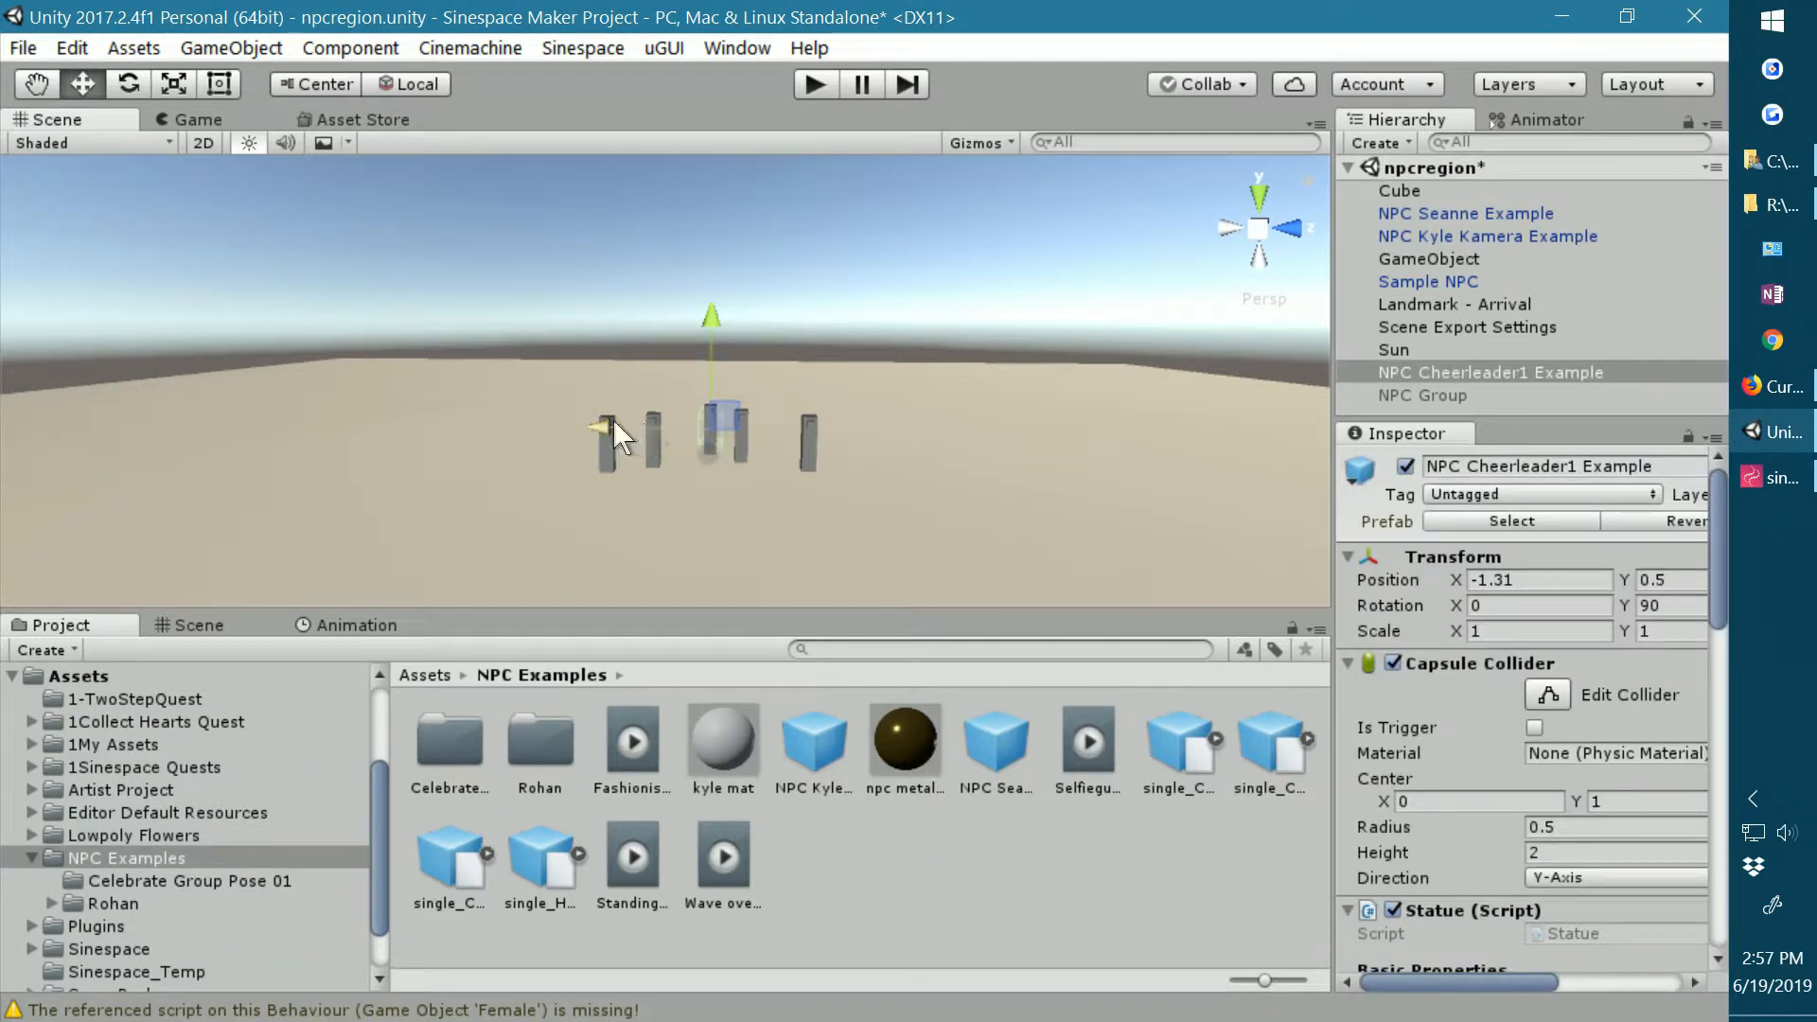
# Shift NPC Kyle Kamera Example slightly away from NPC Cheerleader1 Example and check which NPC each of the other placeholders represents.
pyautogui.scroll(3, 692, 447)
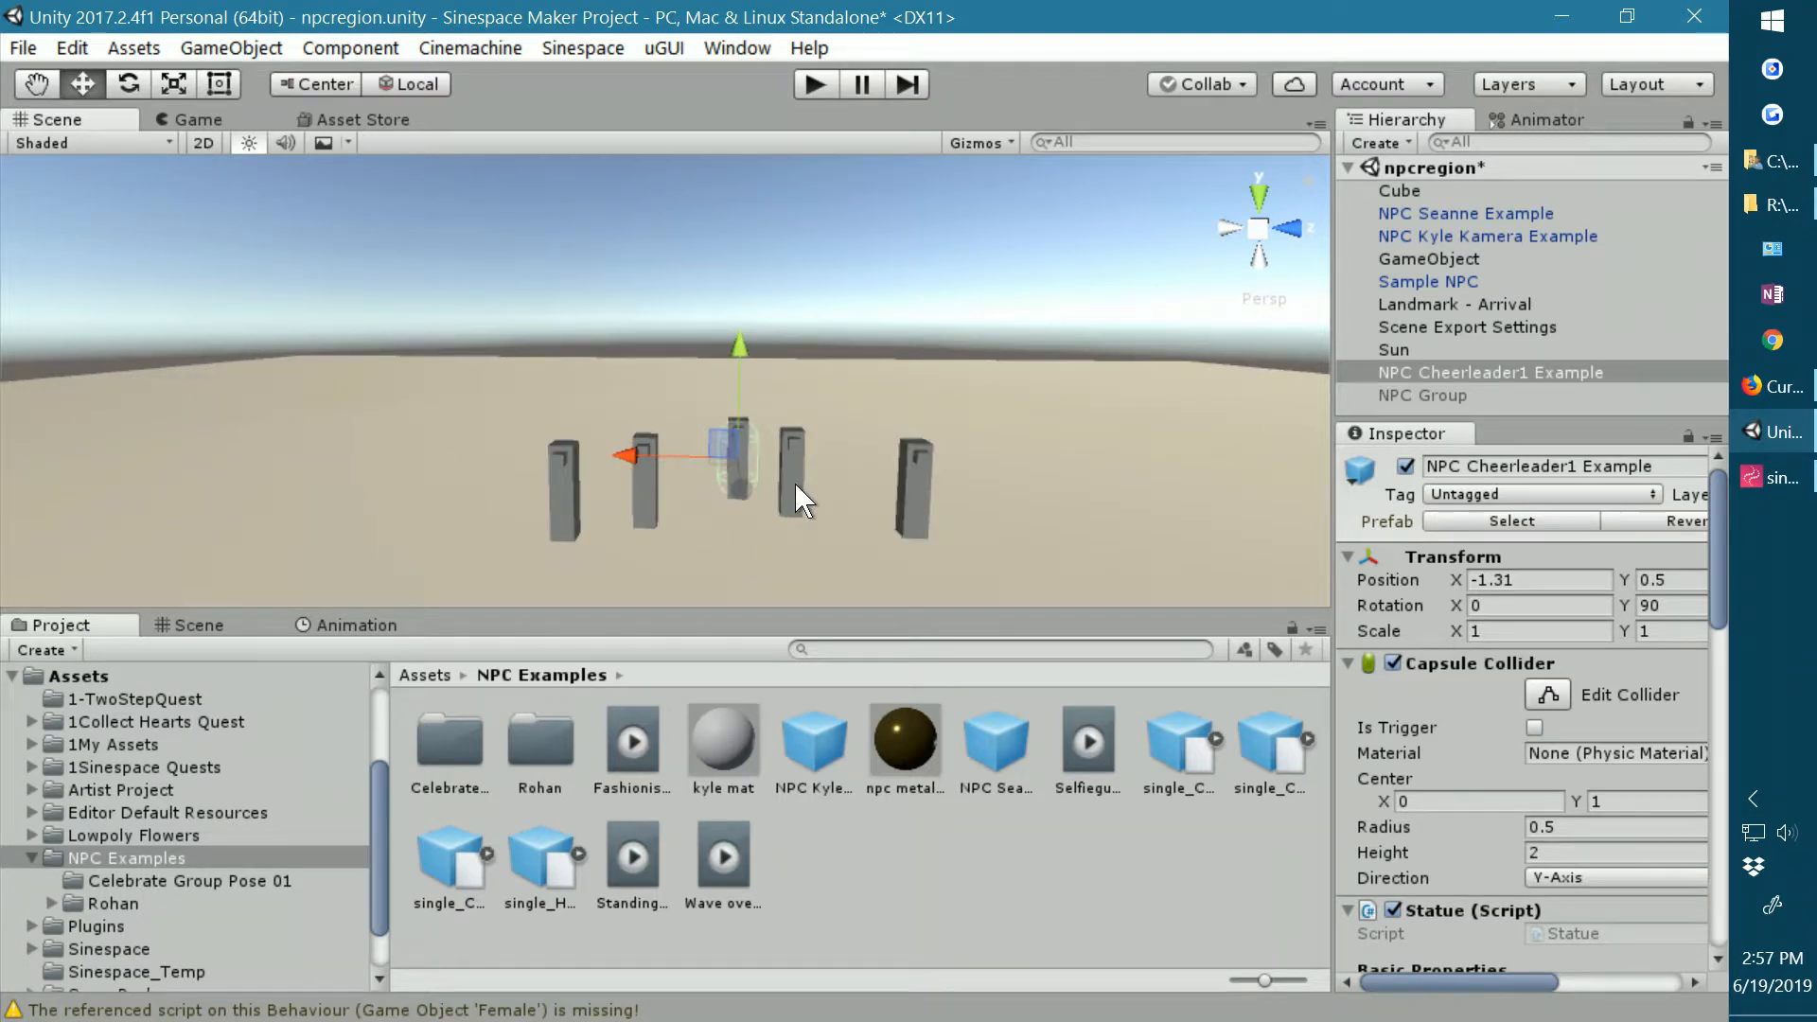
pyautogui.click(807, 484)
pyautogui.click(793, 485)
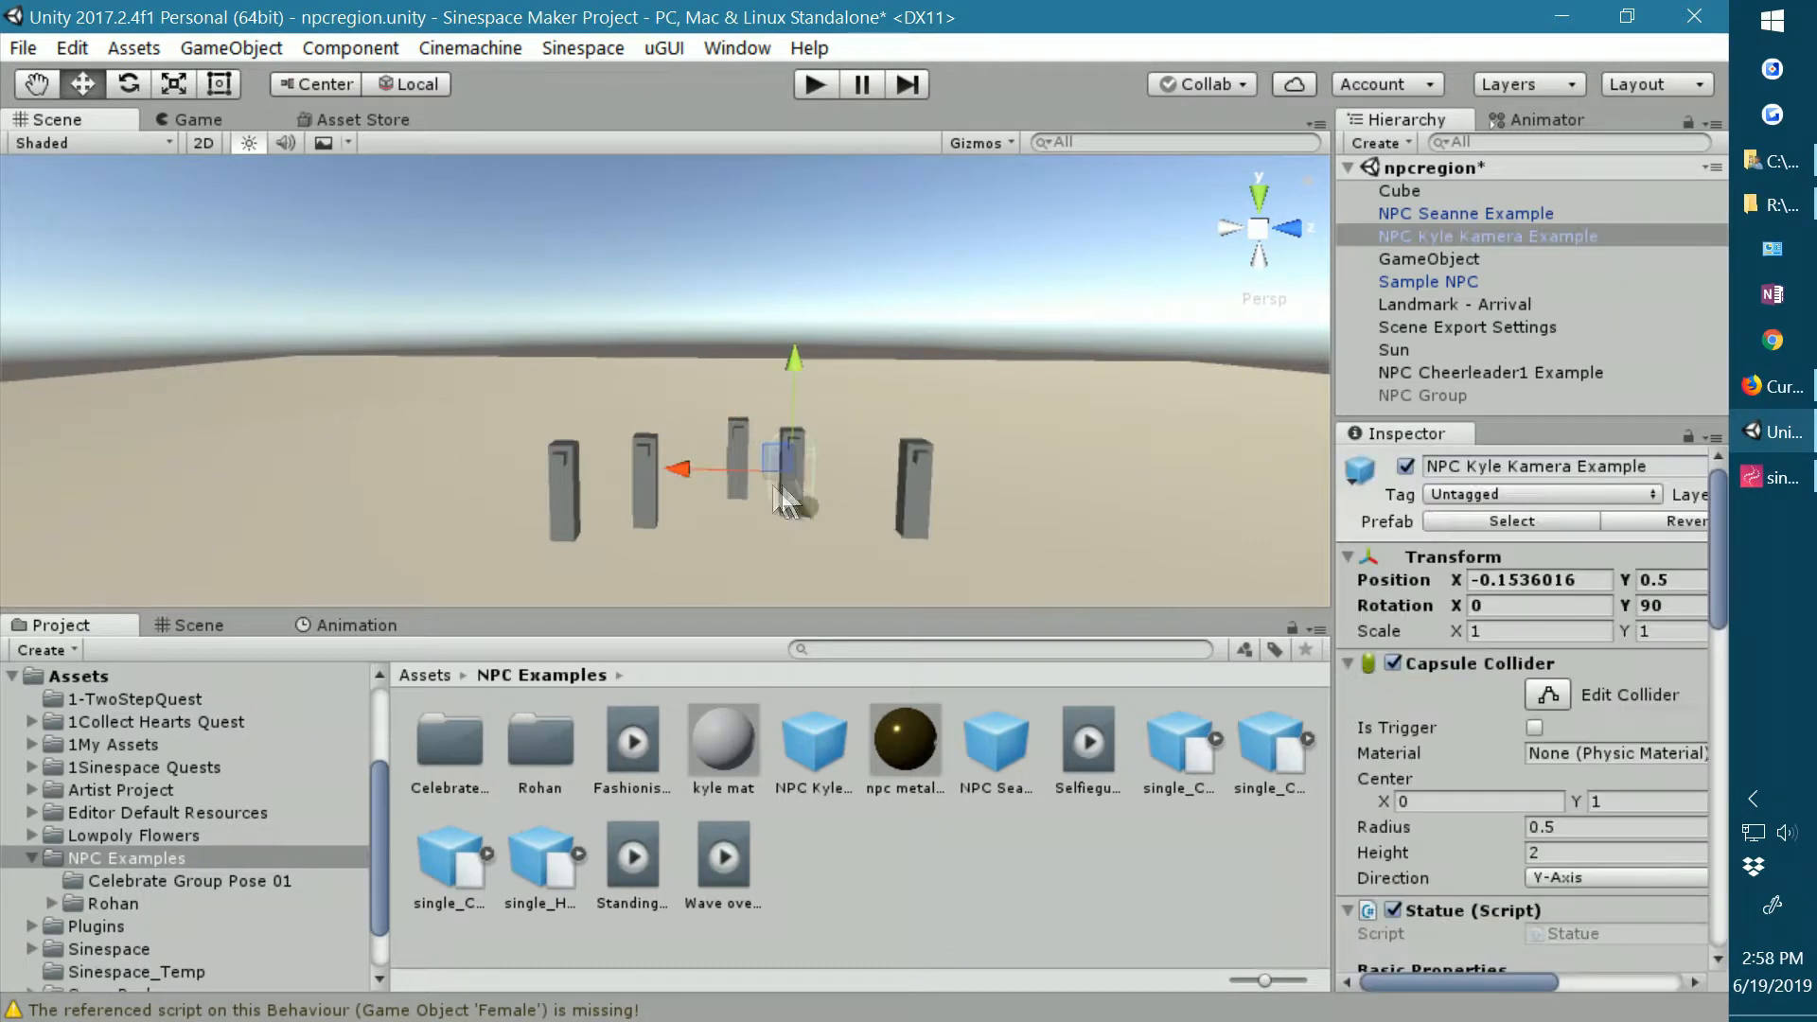
pyautogui.moveTo(683, 465); pyautogui.dragTo(702, 467)
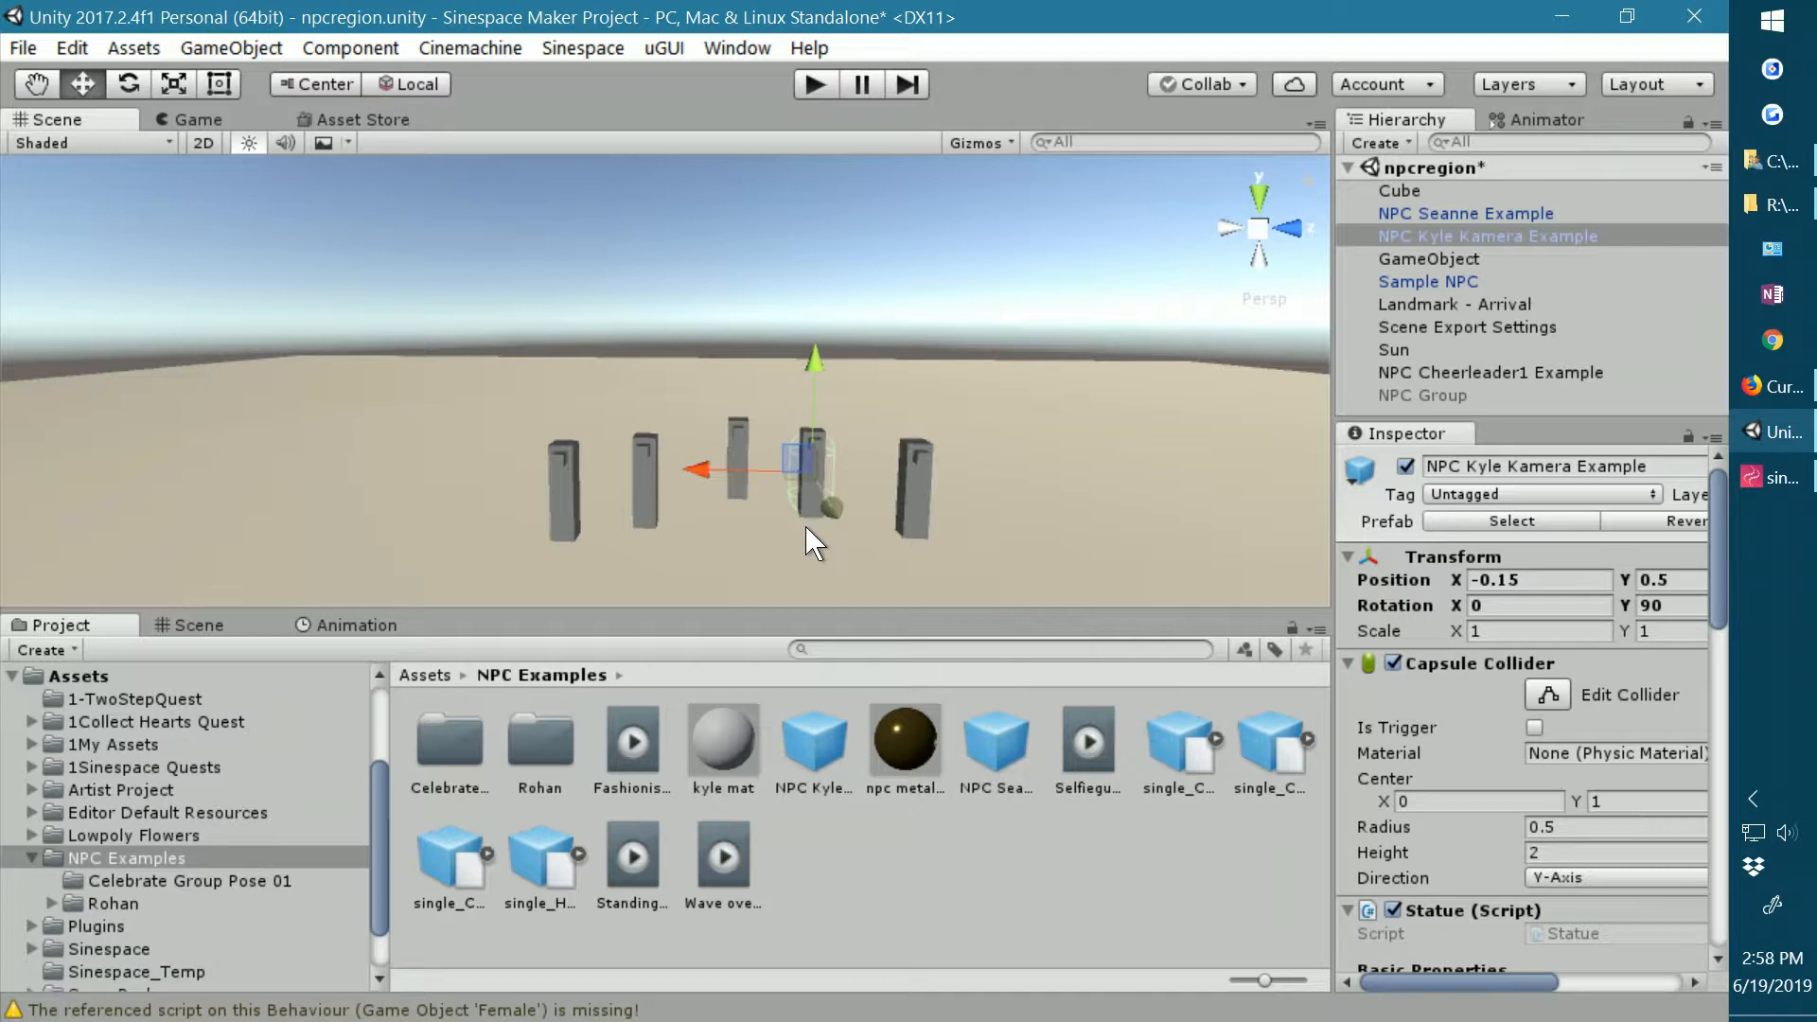
pyautogui.moveTo(678, 537); pyautogui.dragTo(718, 553, button='right')
pyautogui.moveTo(718, 553); pyautogui.dragTo(864, 547, button='middle')
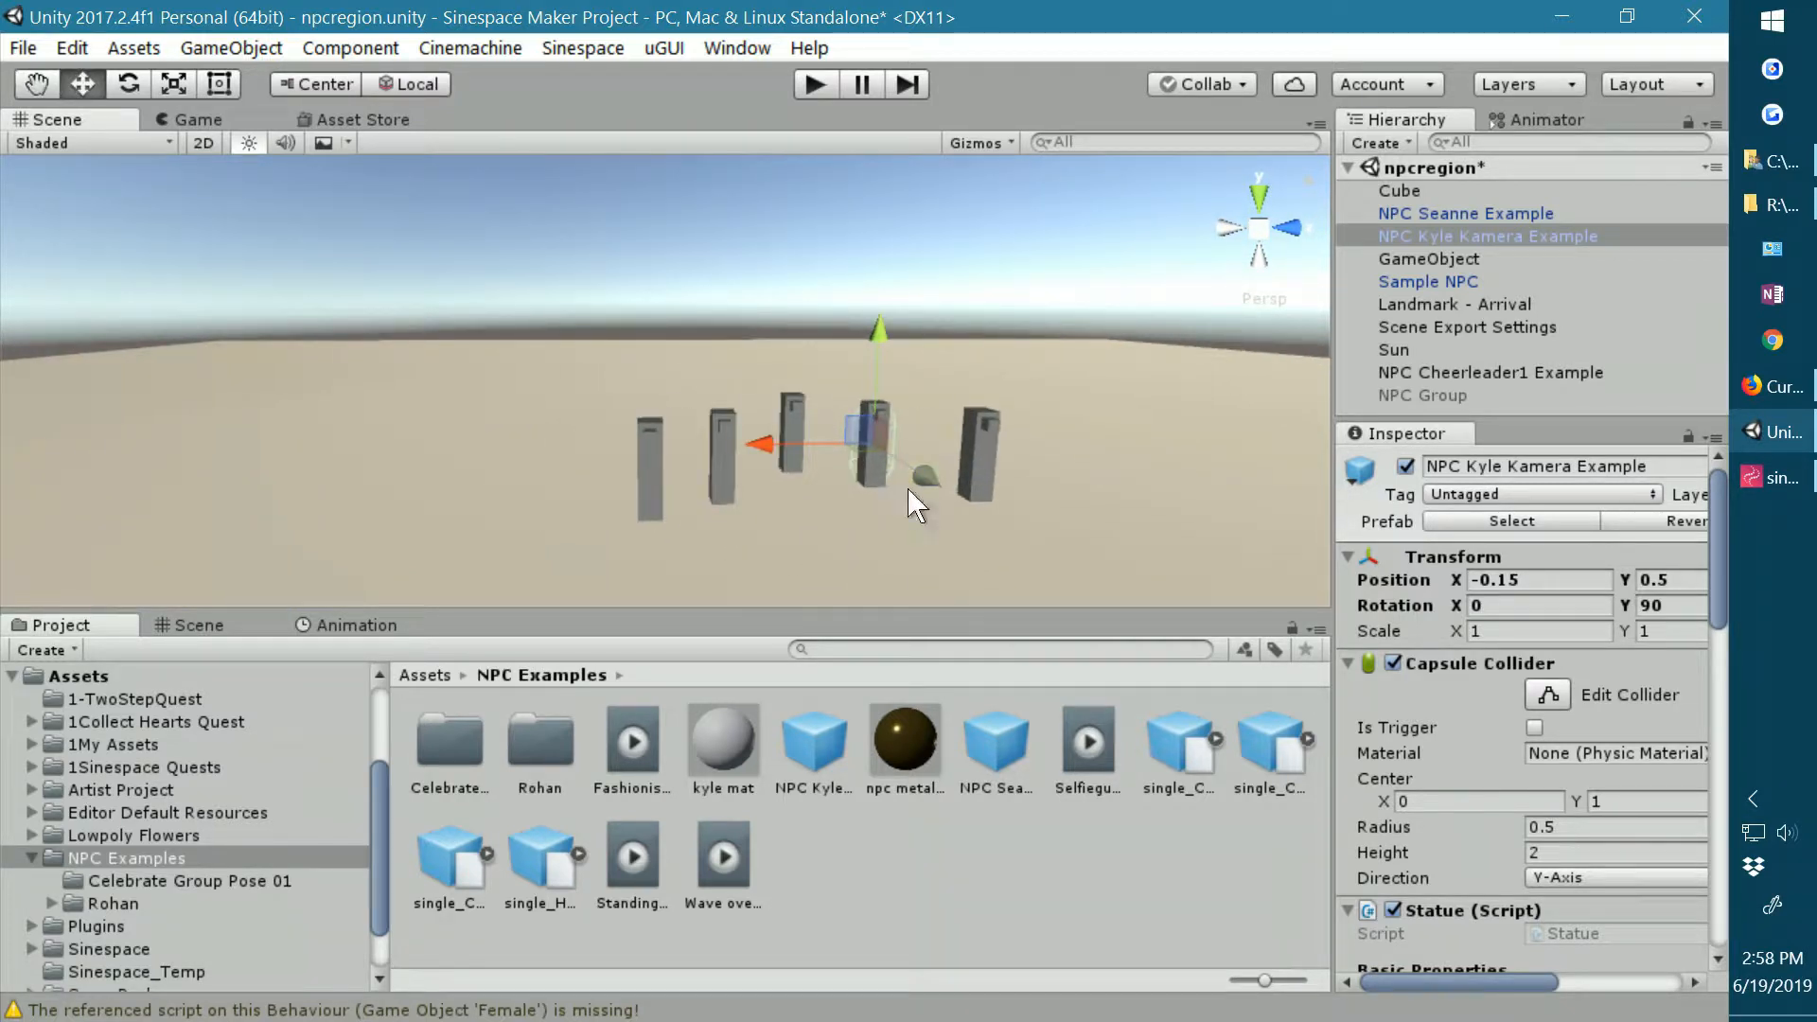
pyautogui.click(722, 485)
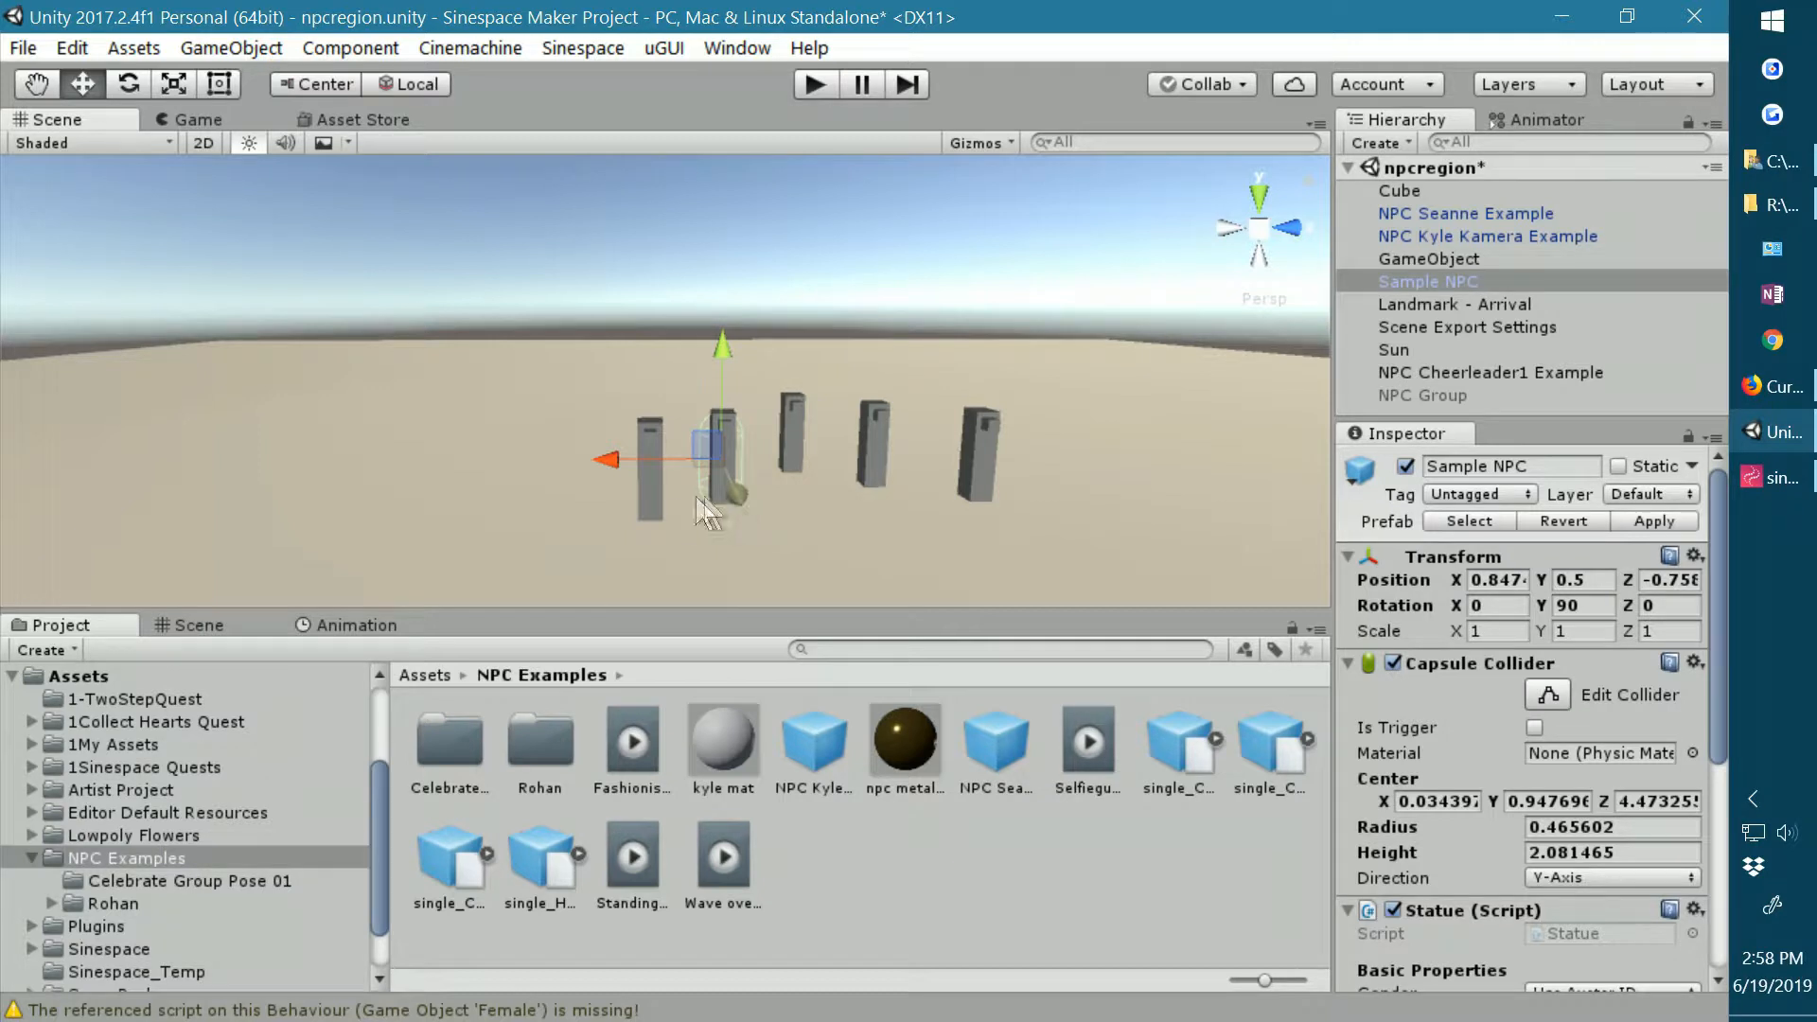
pyautogui.click(651, 502)
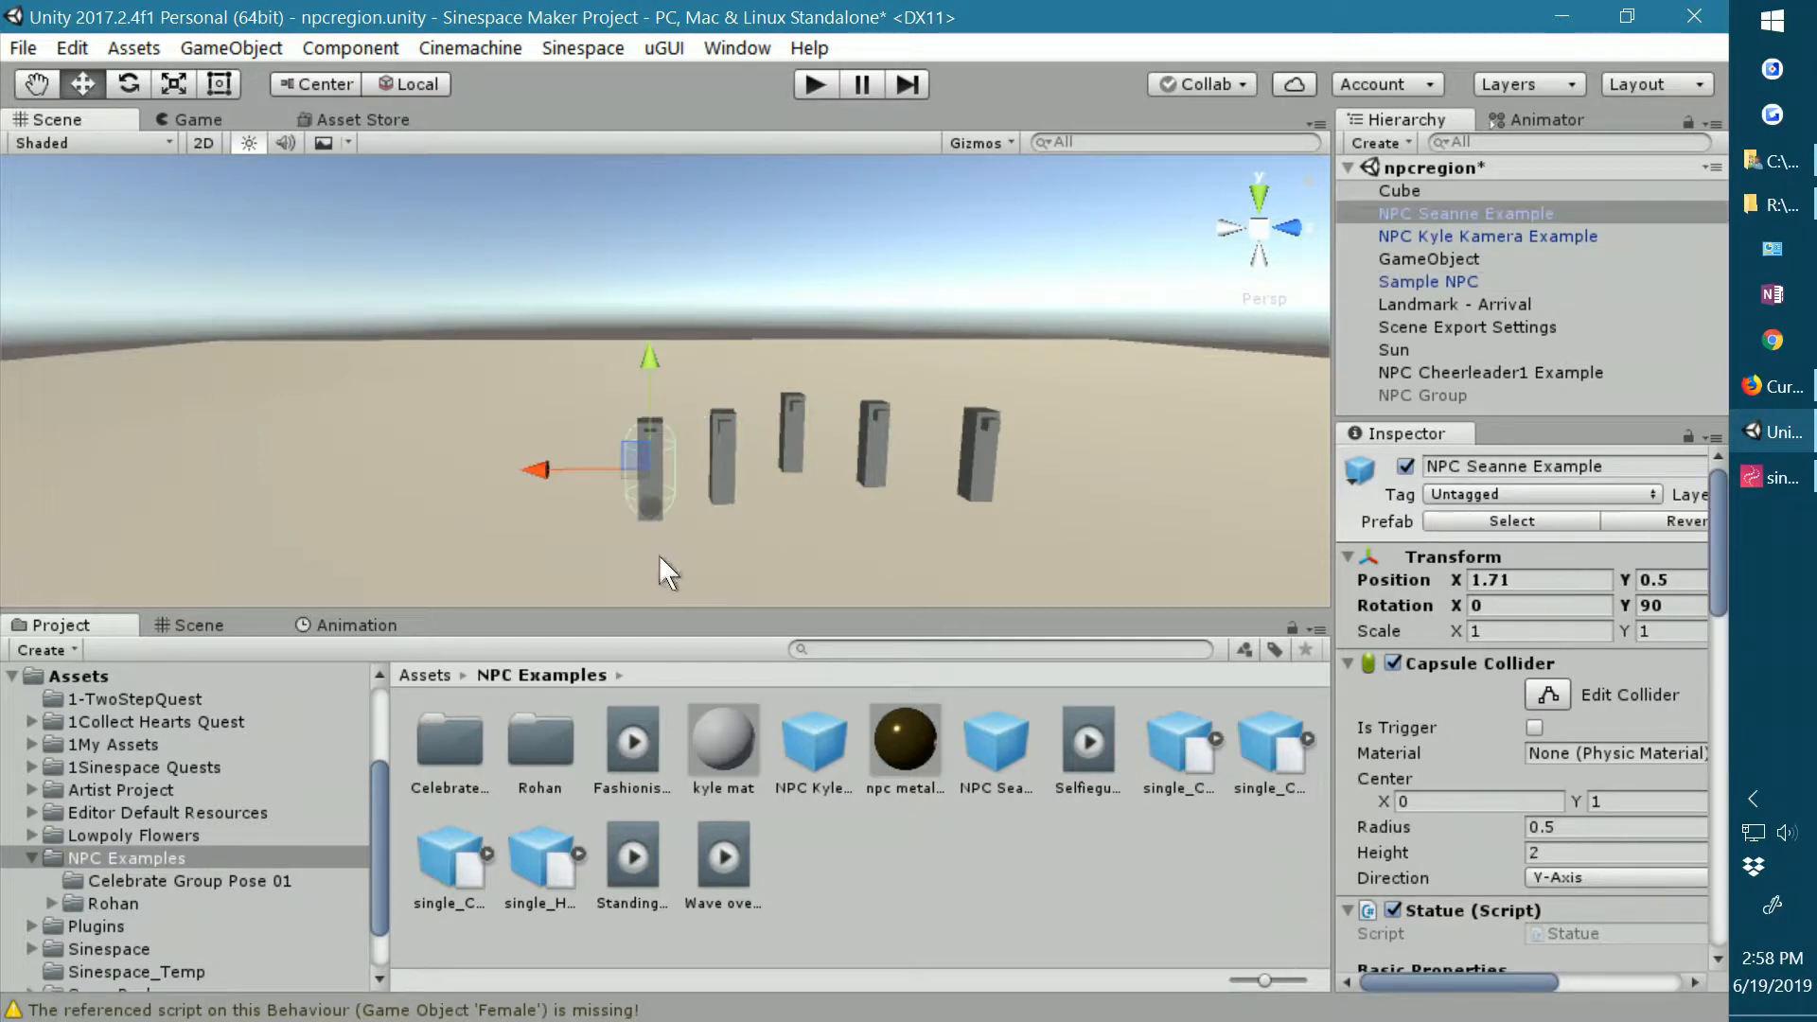
pyautogui.click(980, 483)
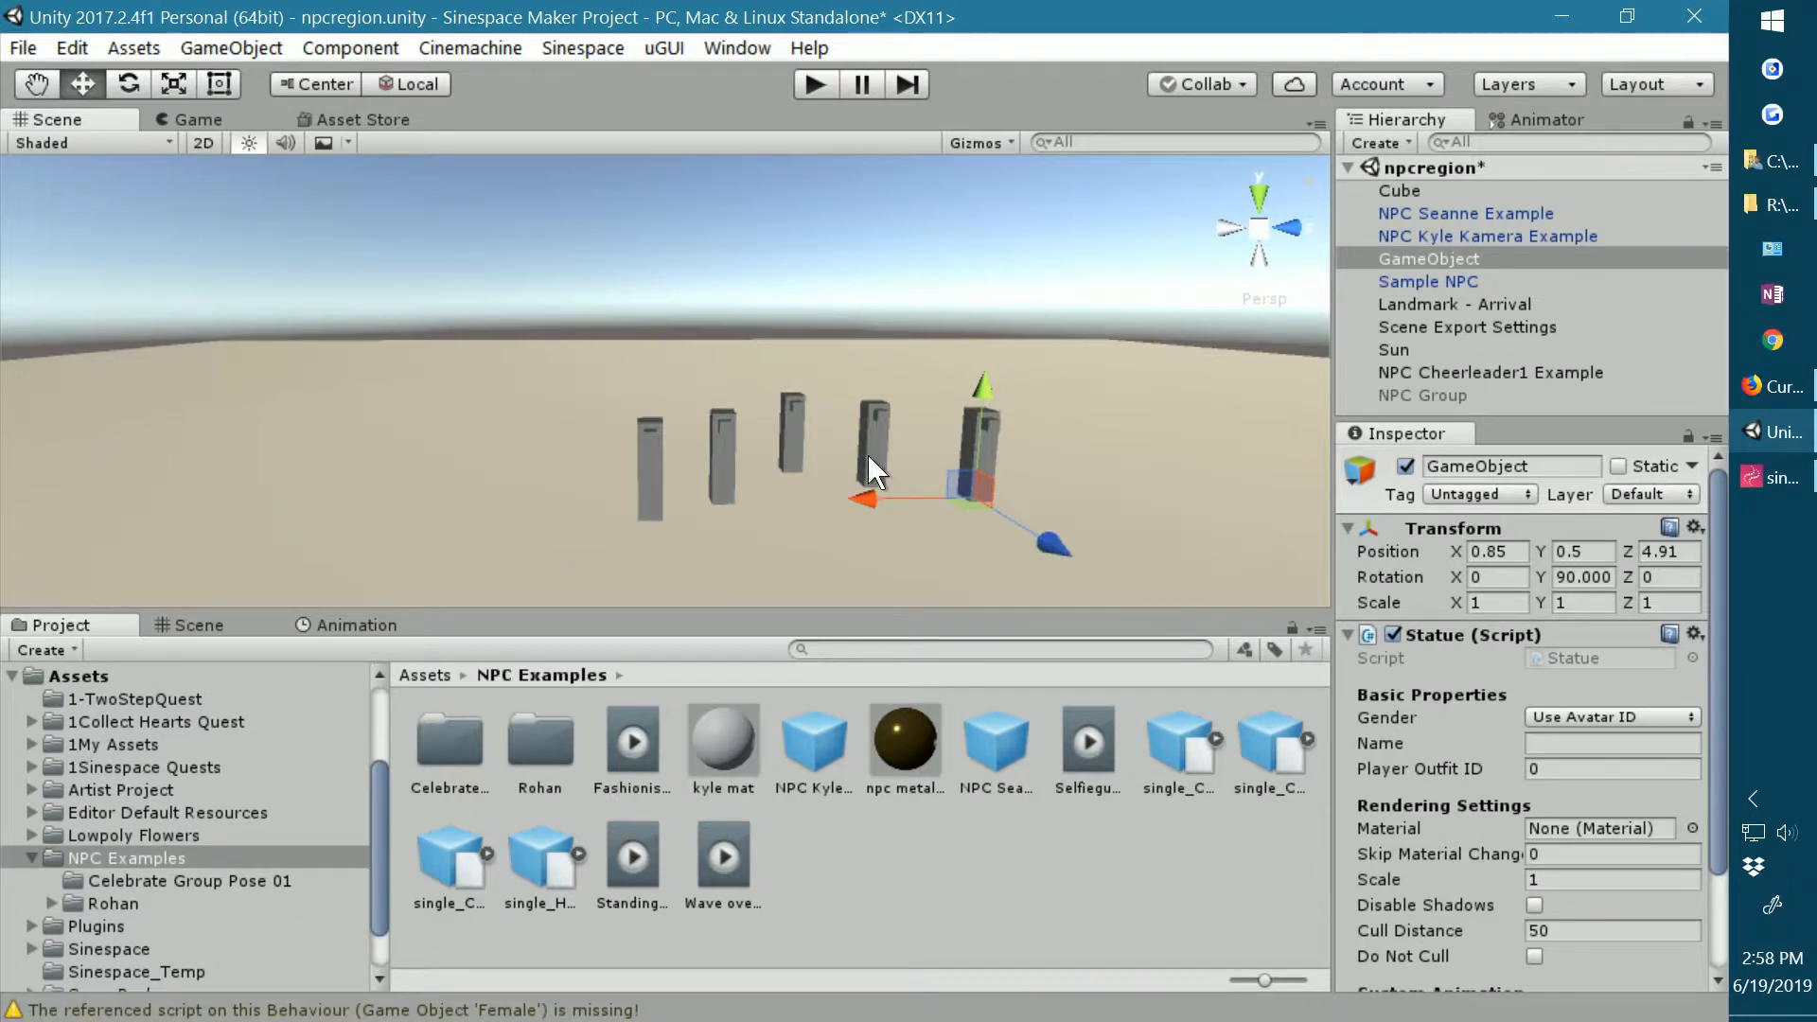
pyautogui.moveTo(852, 512); pyautogui.dragTo(758, 546, button='middle')
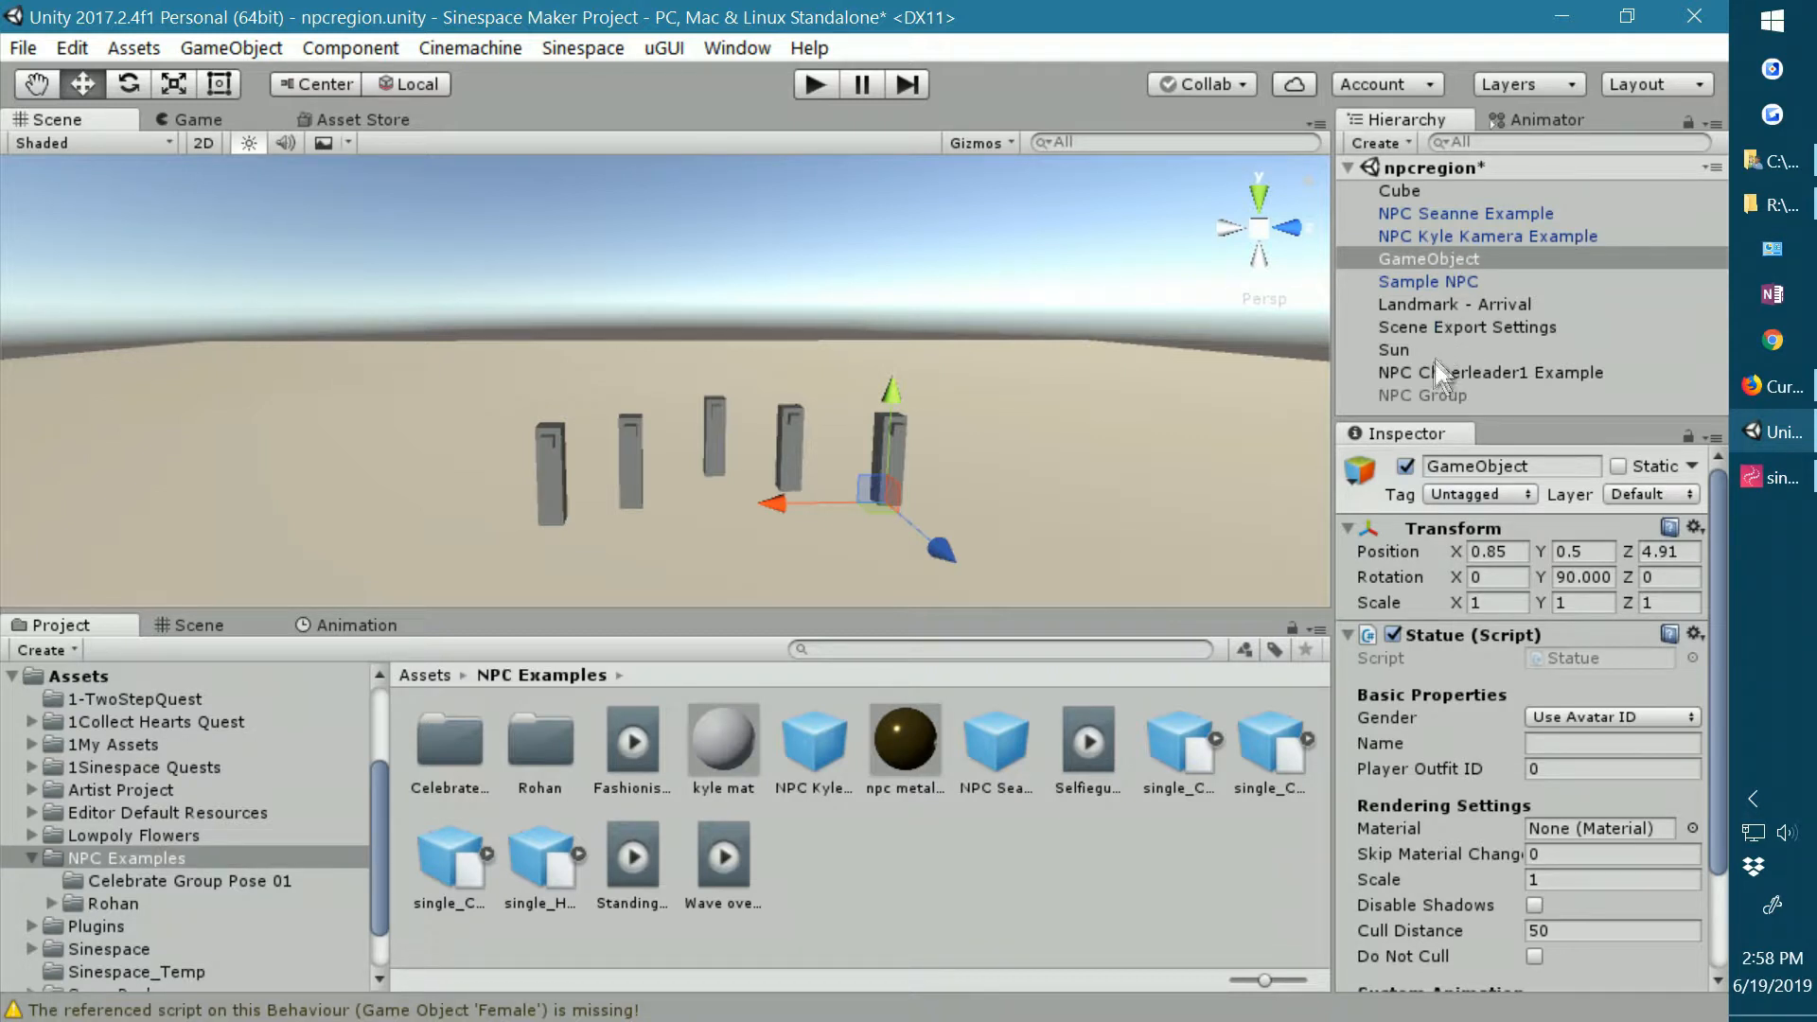
# Activate NPC Group and place it directly below Cube in the scene's object order.
pyautogui.click(1413, 396)
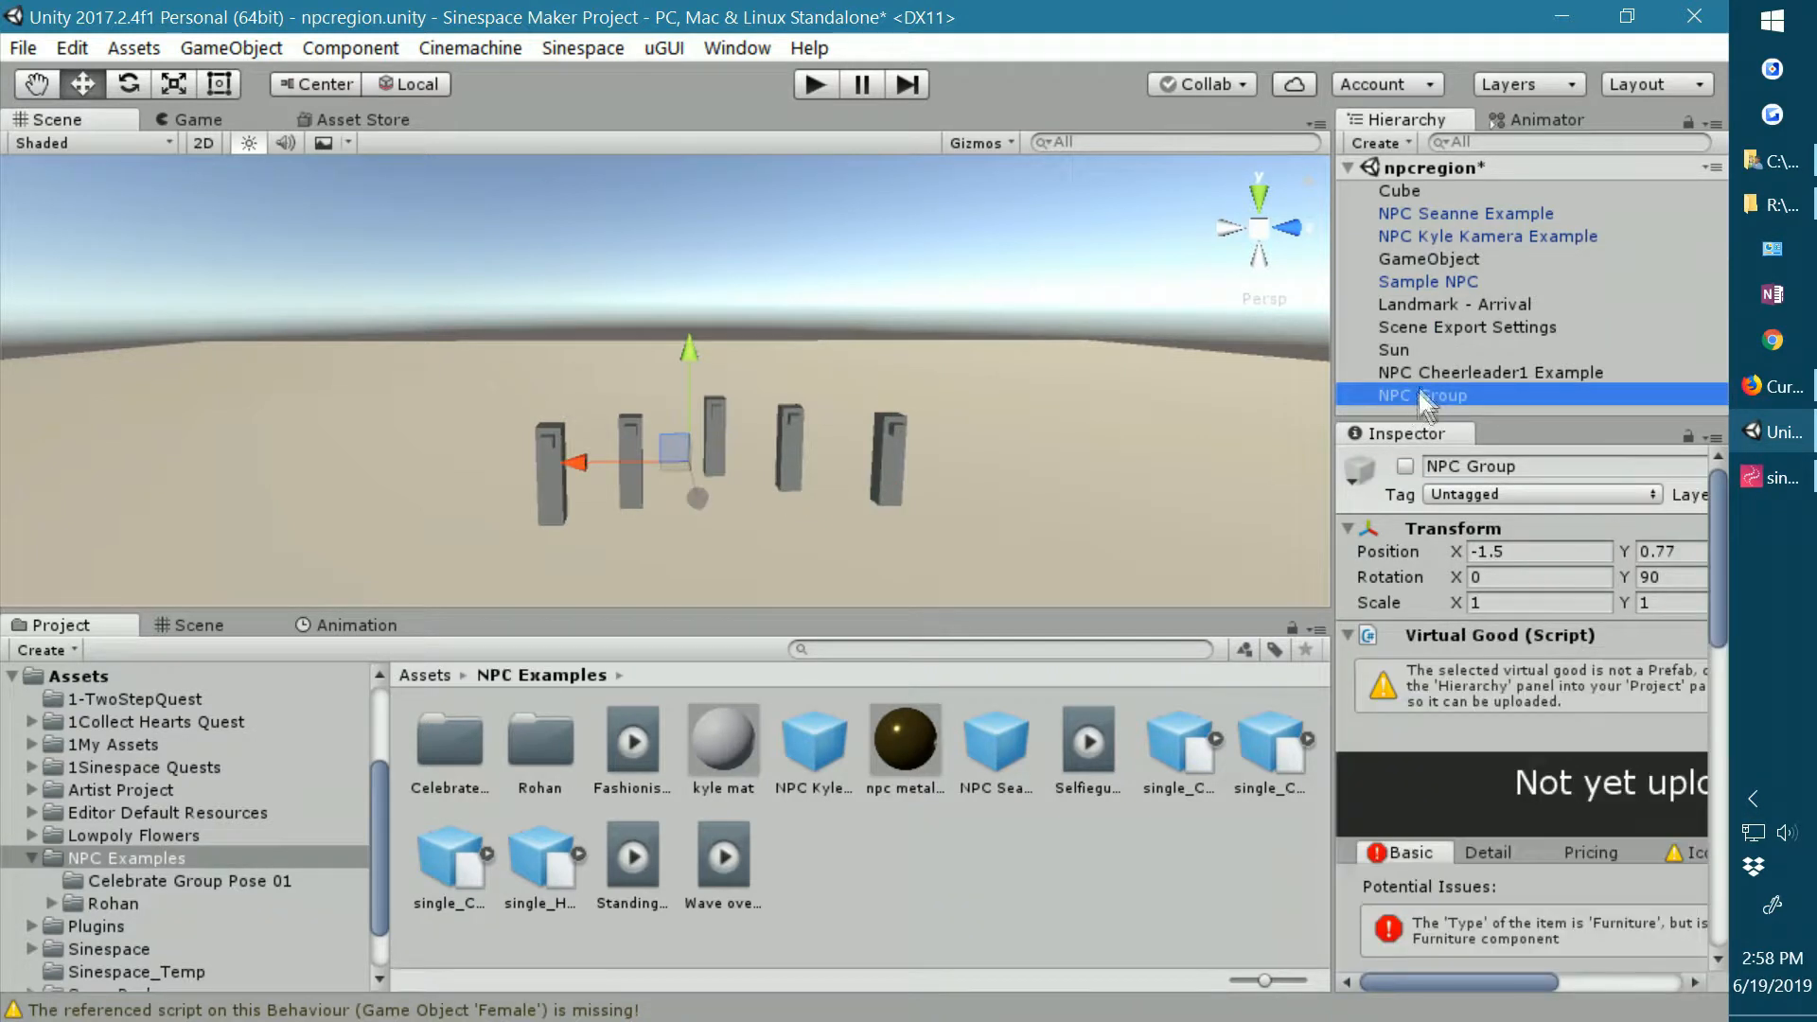
pyautogui.click(1406, 466)
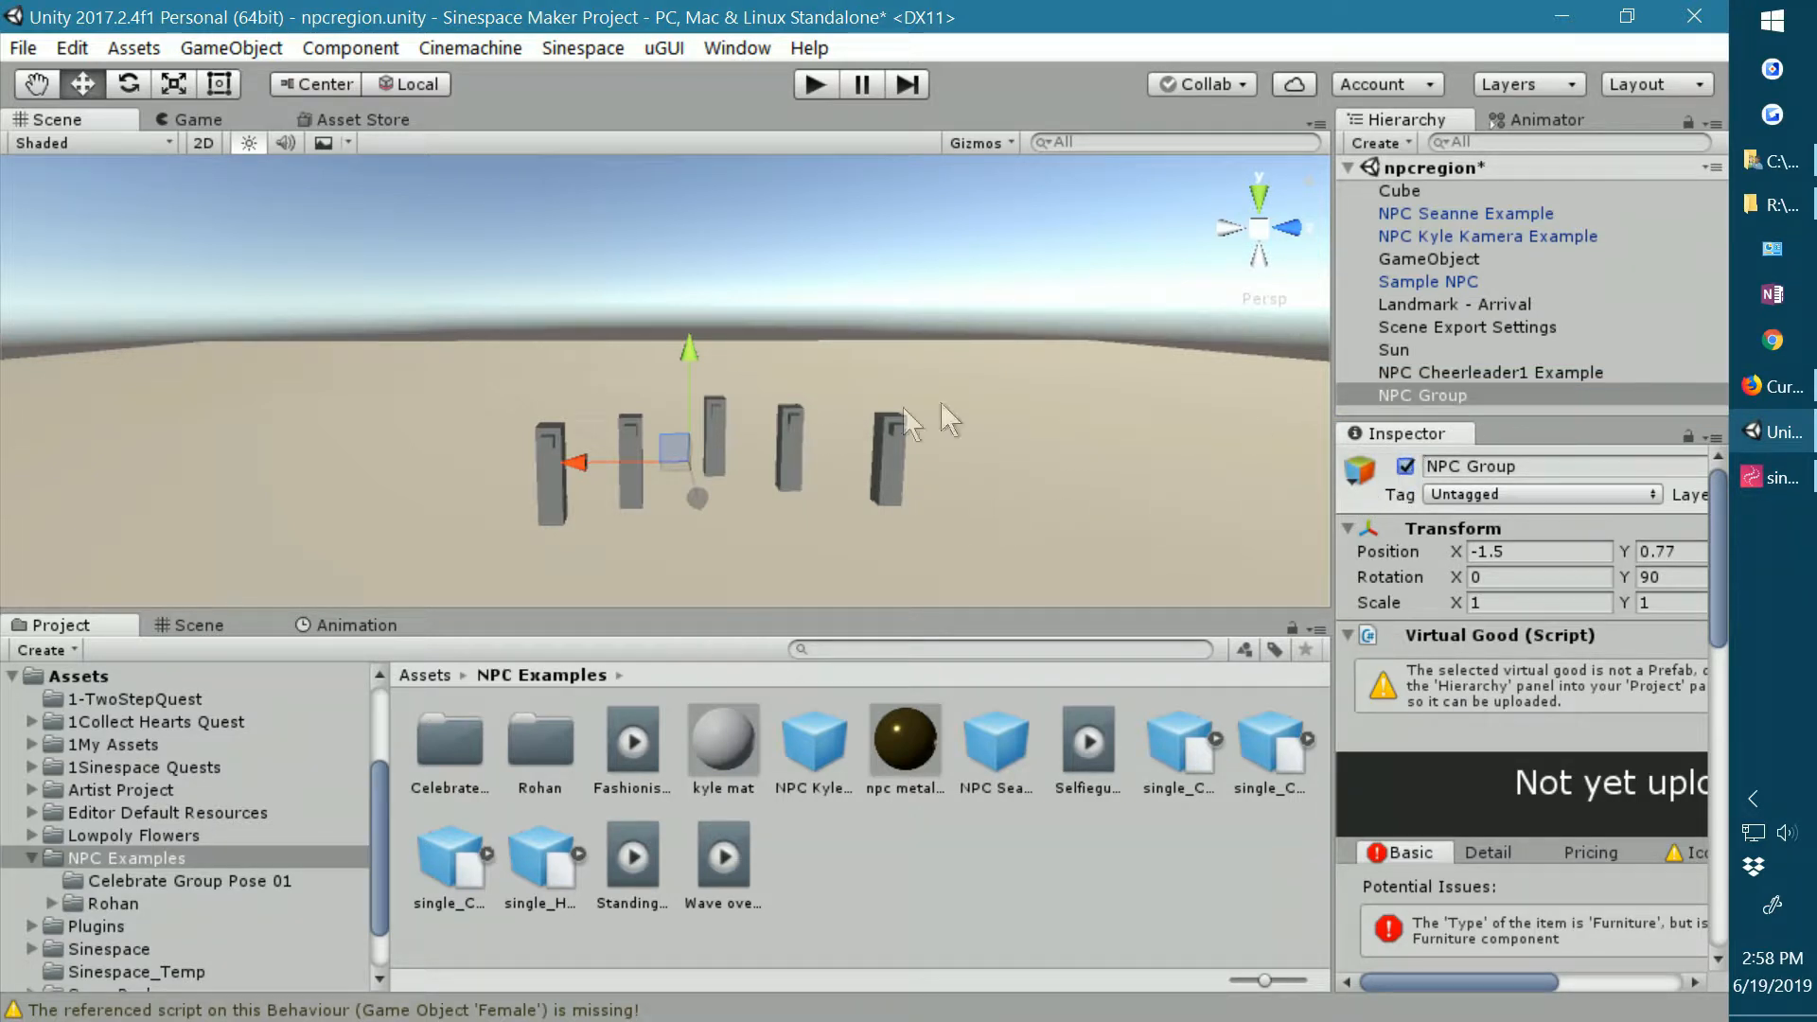
pyautogui.moveTo(1412, 393); pyautogui.dragTo(1407, 203)
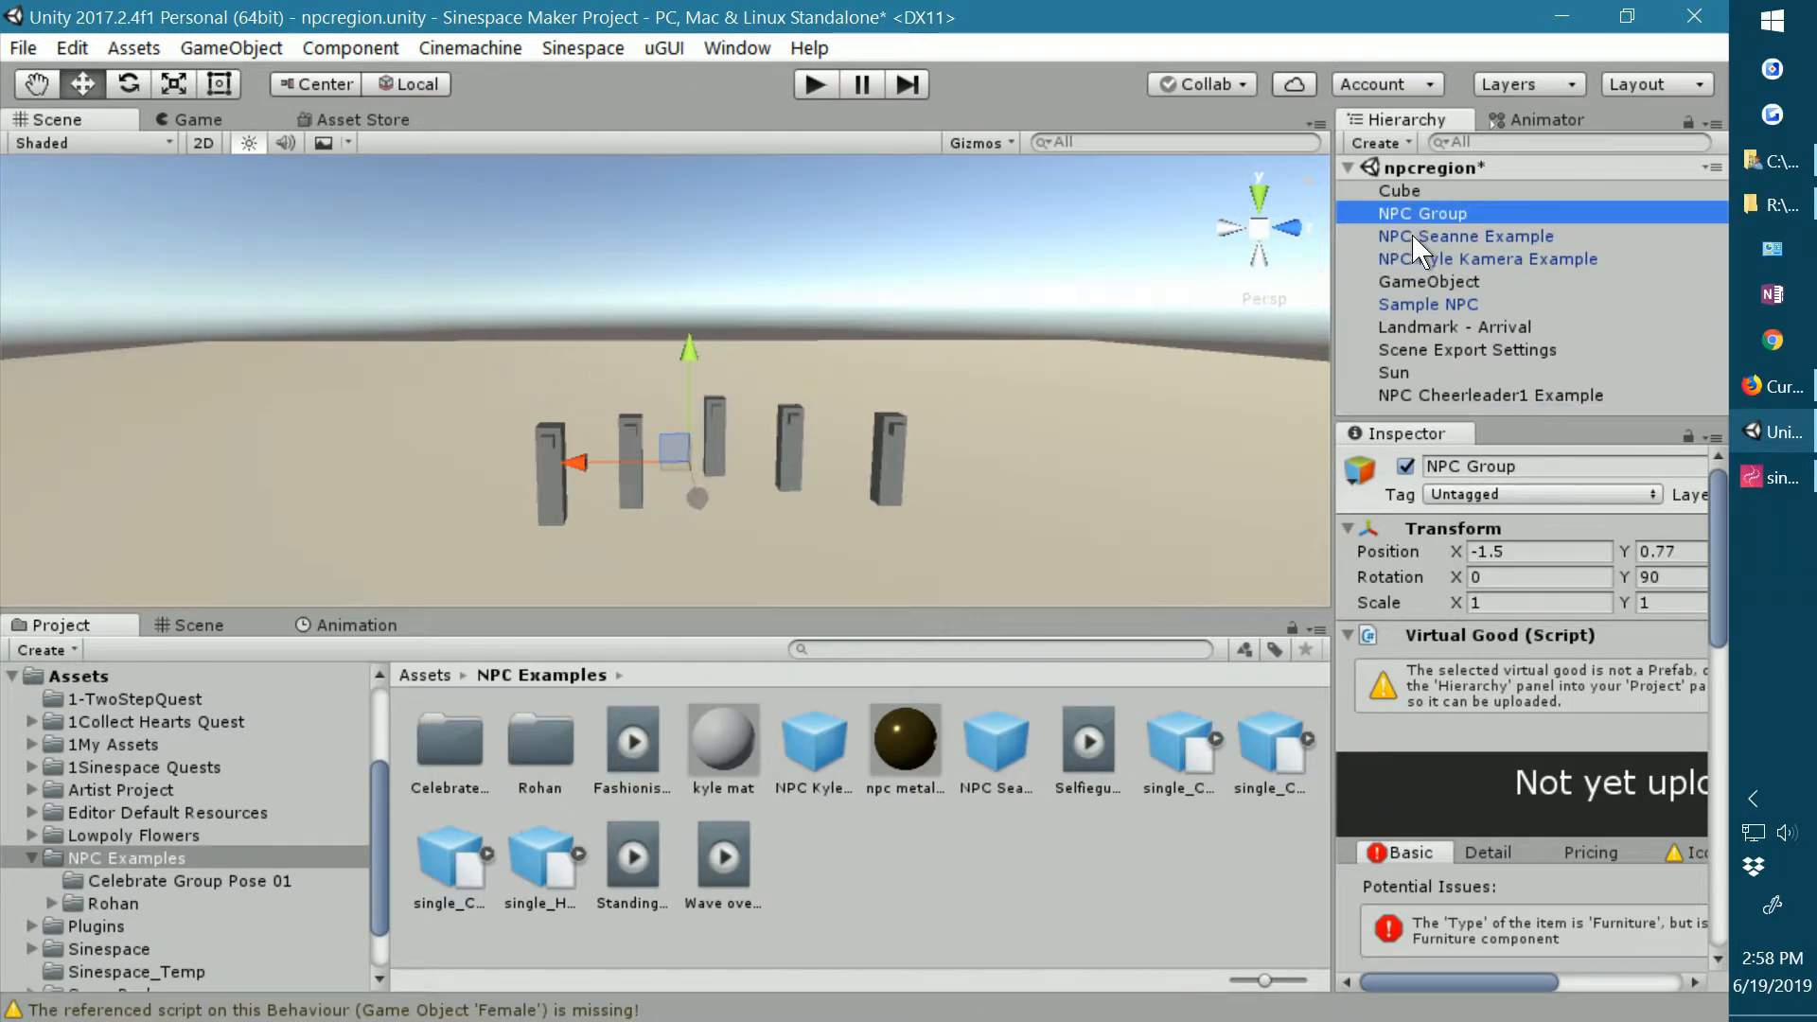
# Parent NPC Seanne Example, NPC Kyle Kamera Example, Sample NPC, NPC Cheerleader1 Example and GameObject under NPC Group.
pyautogui.moveTo(1412, 235); pyautogui.dragTo(1411, 212)
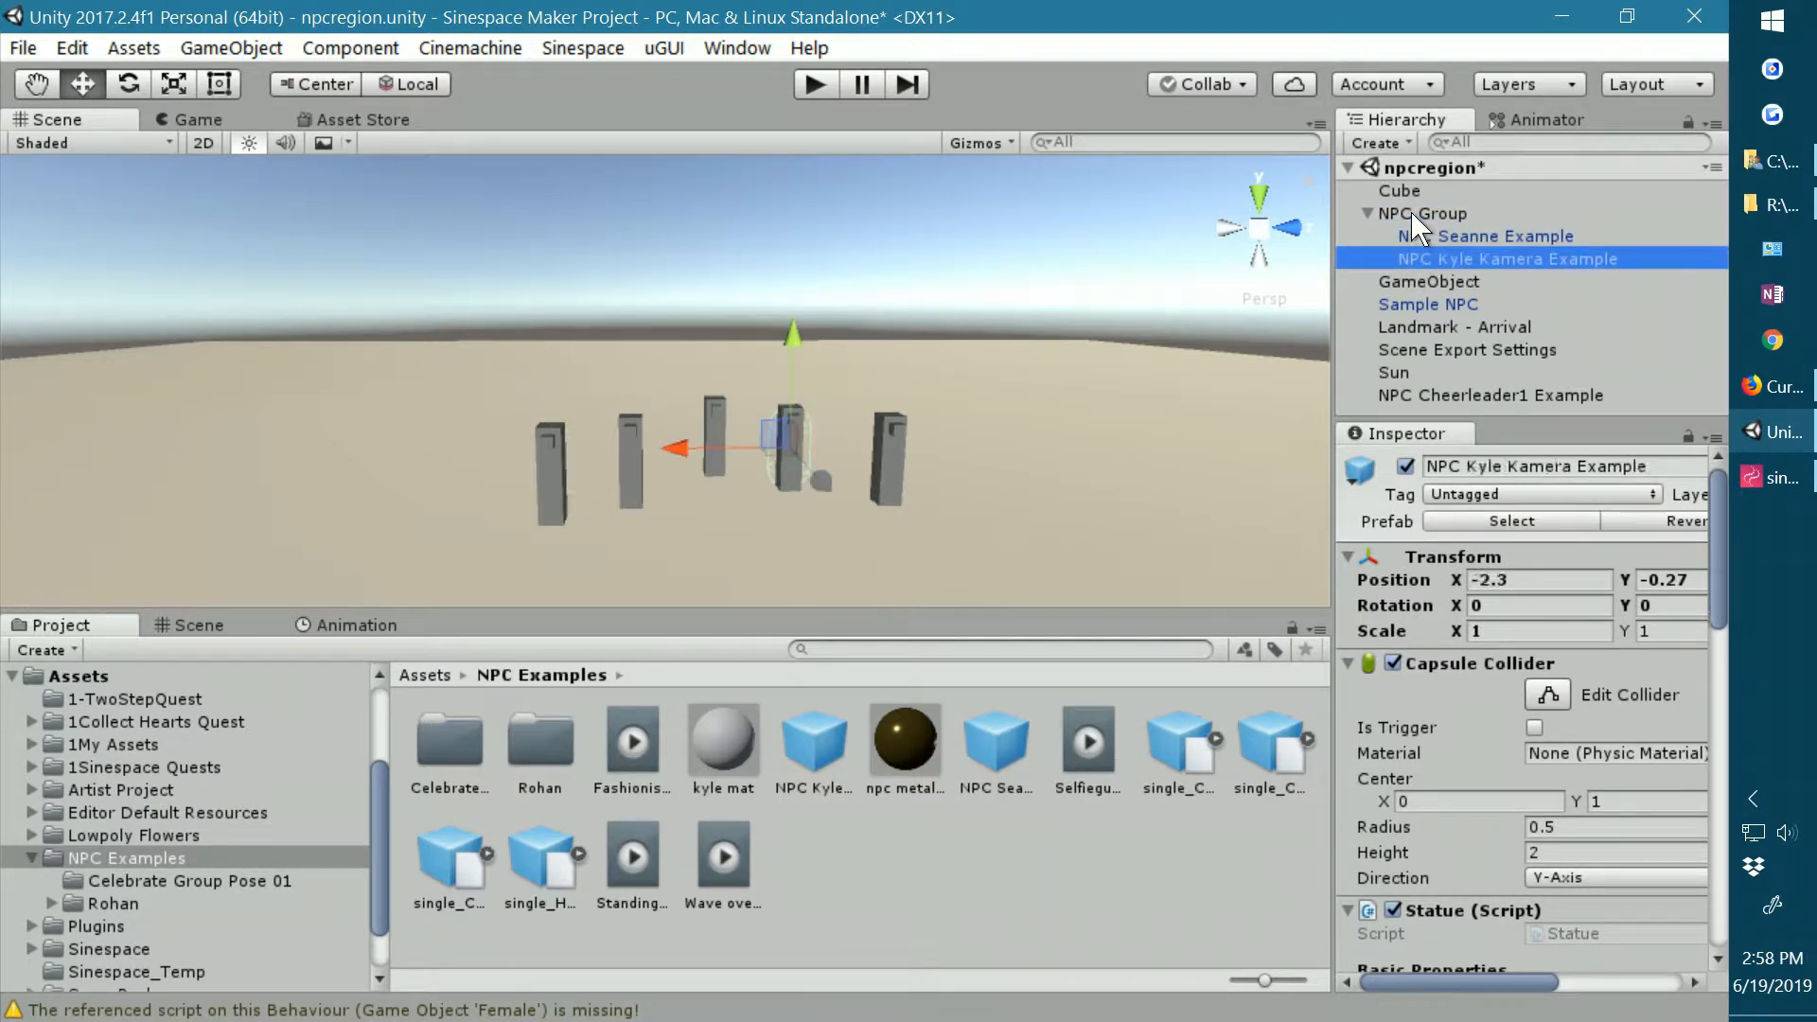
pyautogui.moveTo(1405, 303); pyautogui.dragTo(1405, 212)
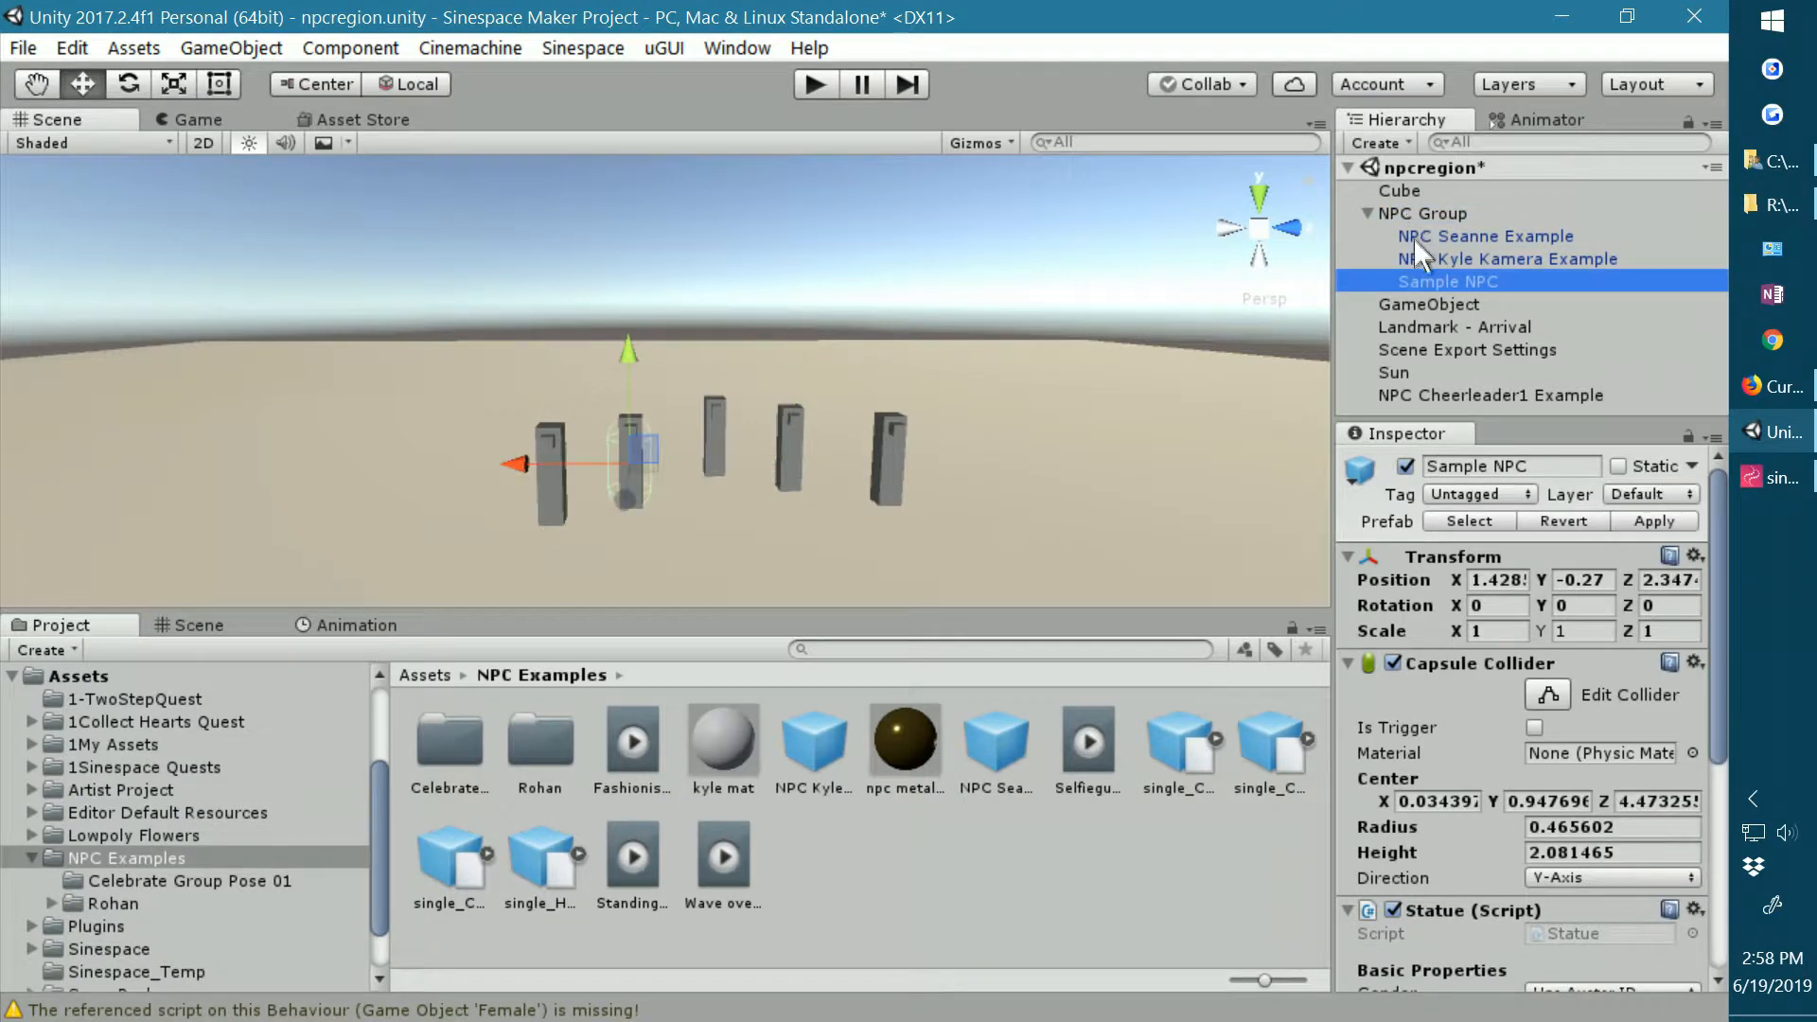
pyautogui.moveTo(1428, 394); pyautogui.dragTo(1413, 214)
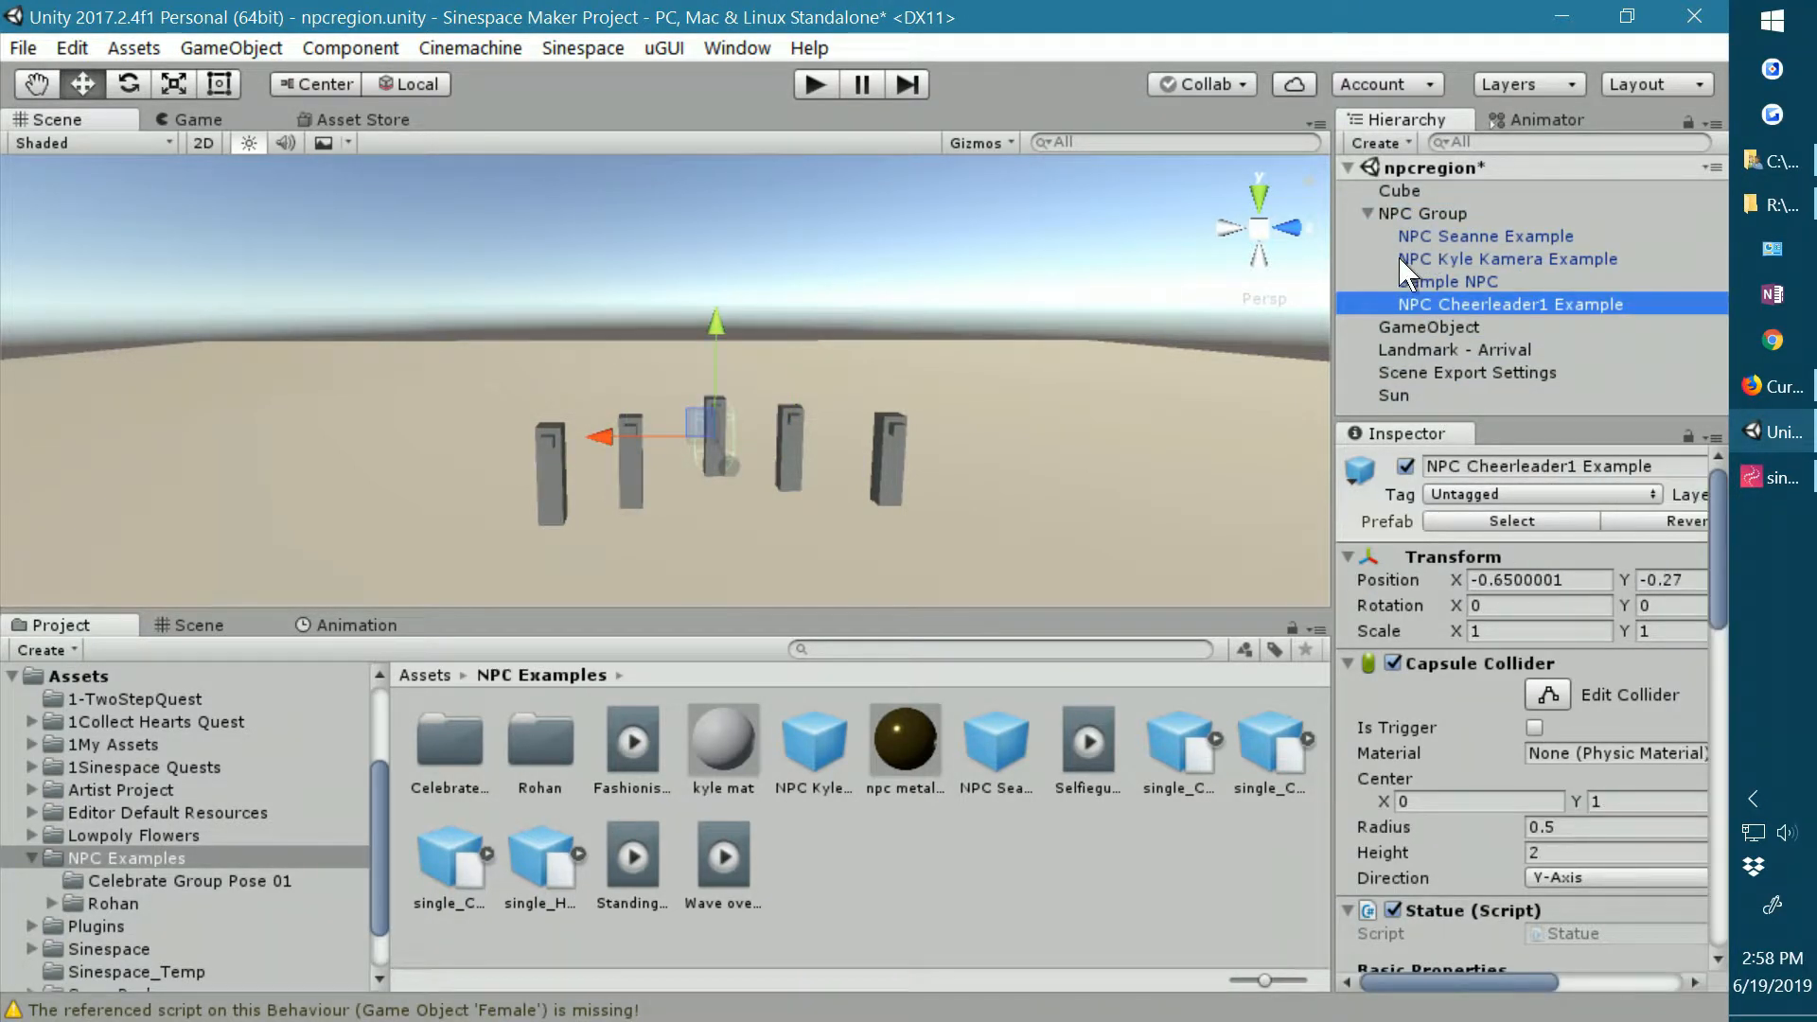
pyautogui.click(1411, 327)
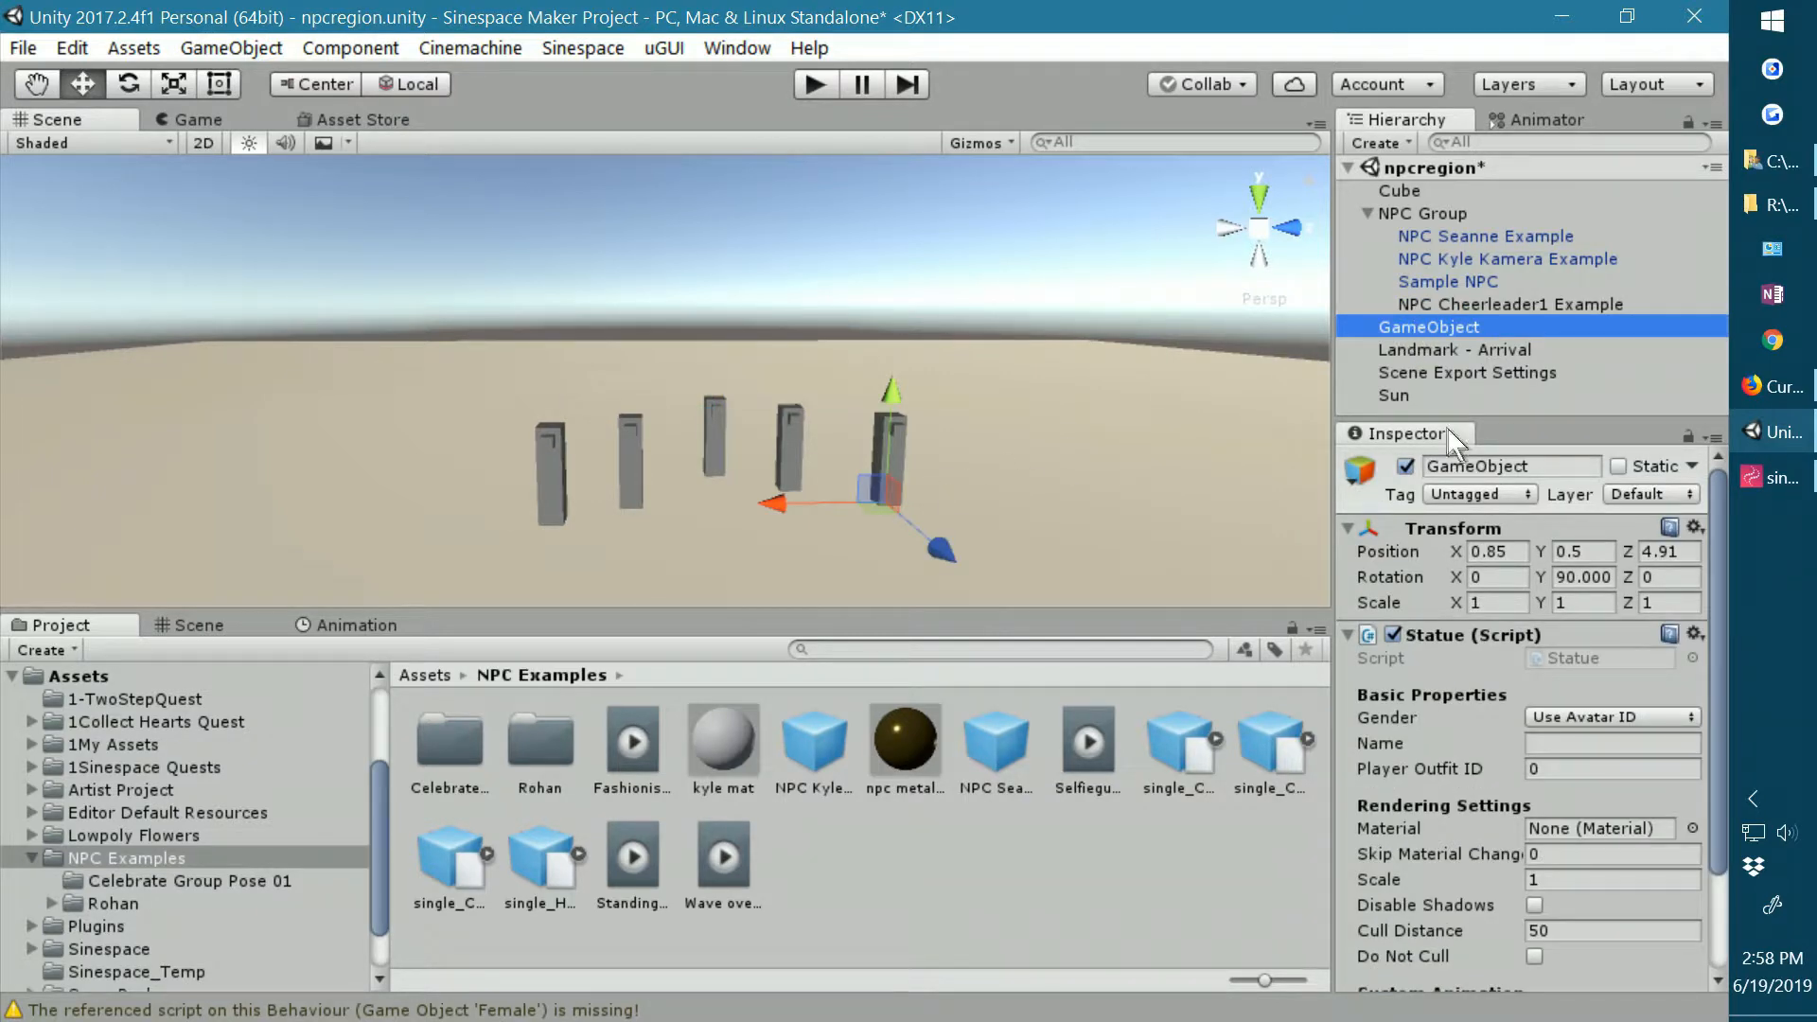
pyautogui.scroll(-5, 1520, 714)
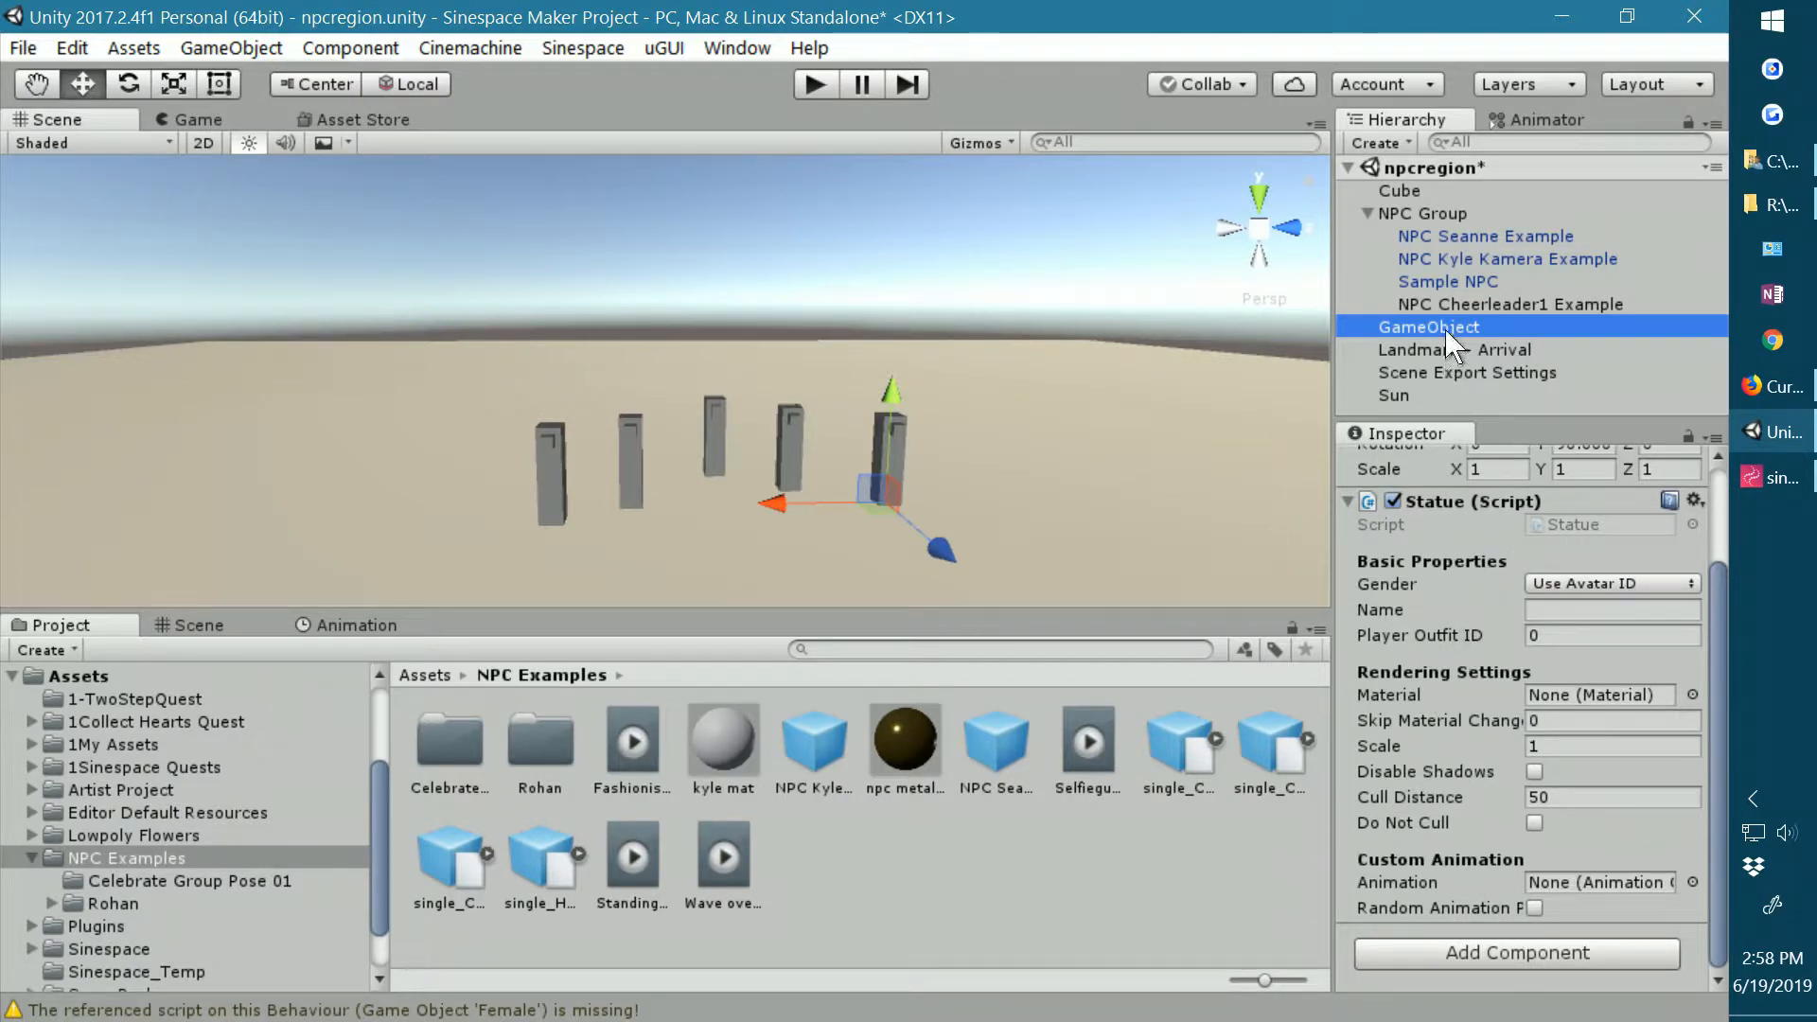
pyautogui.moveTo(1448, 338); pyautogui.dragTo(1433, 213)
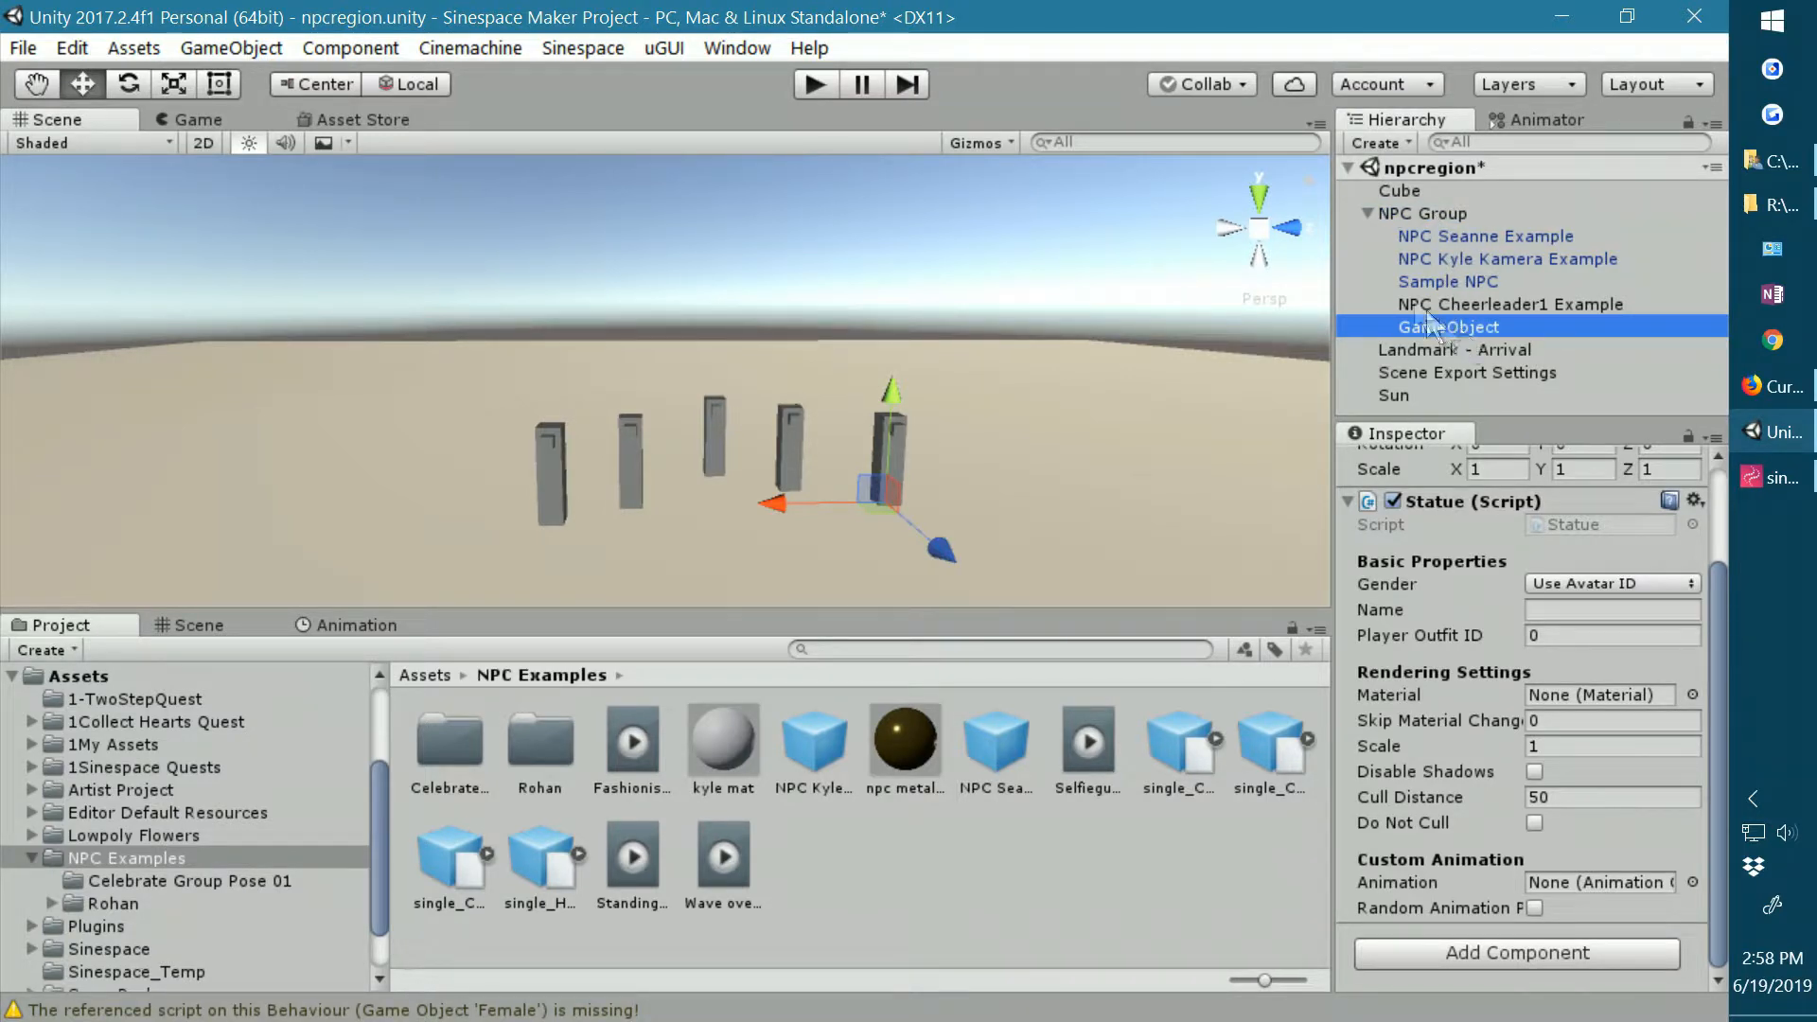
# Widen the component view and review the potential issues listed for NPC Group's Virtual Good component.
pyautogui.moveTo(1334, 284); pyautogui.dragTo(1186, 296)
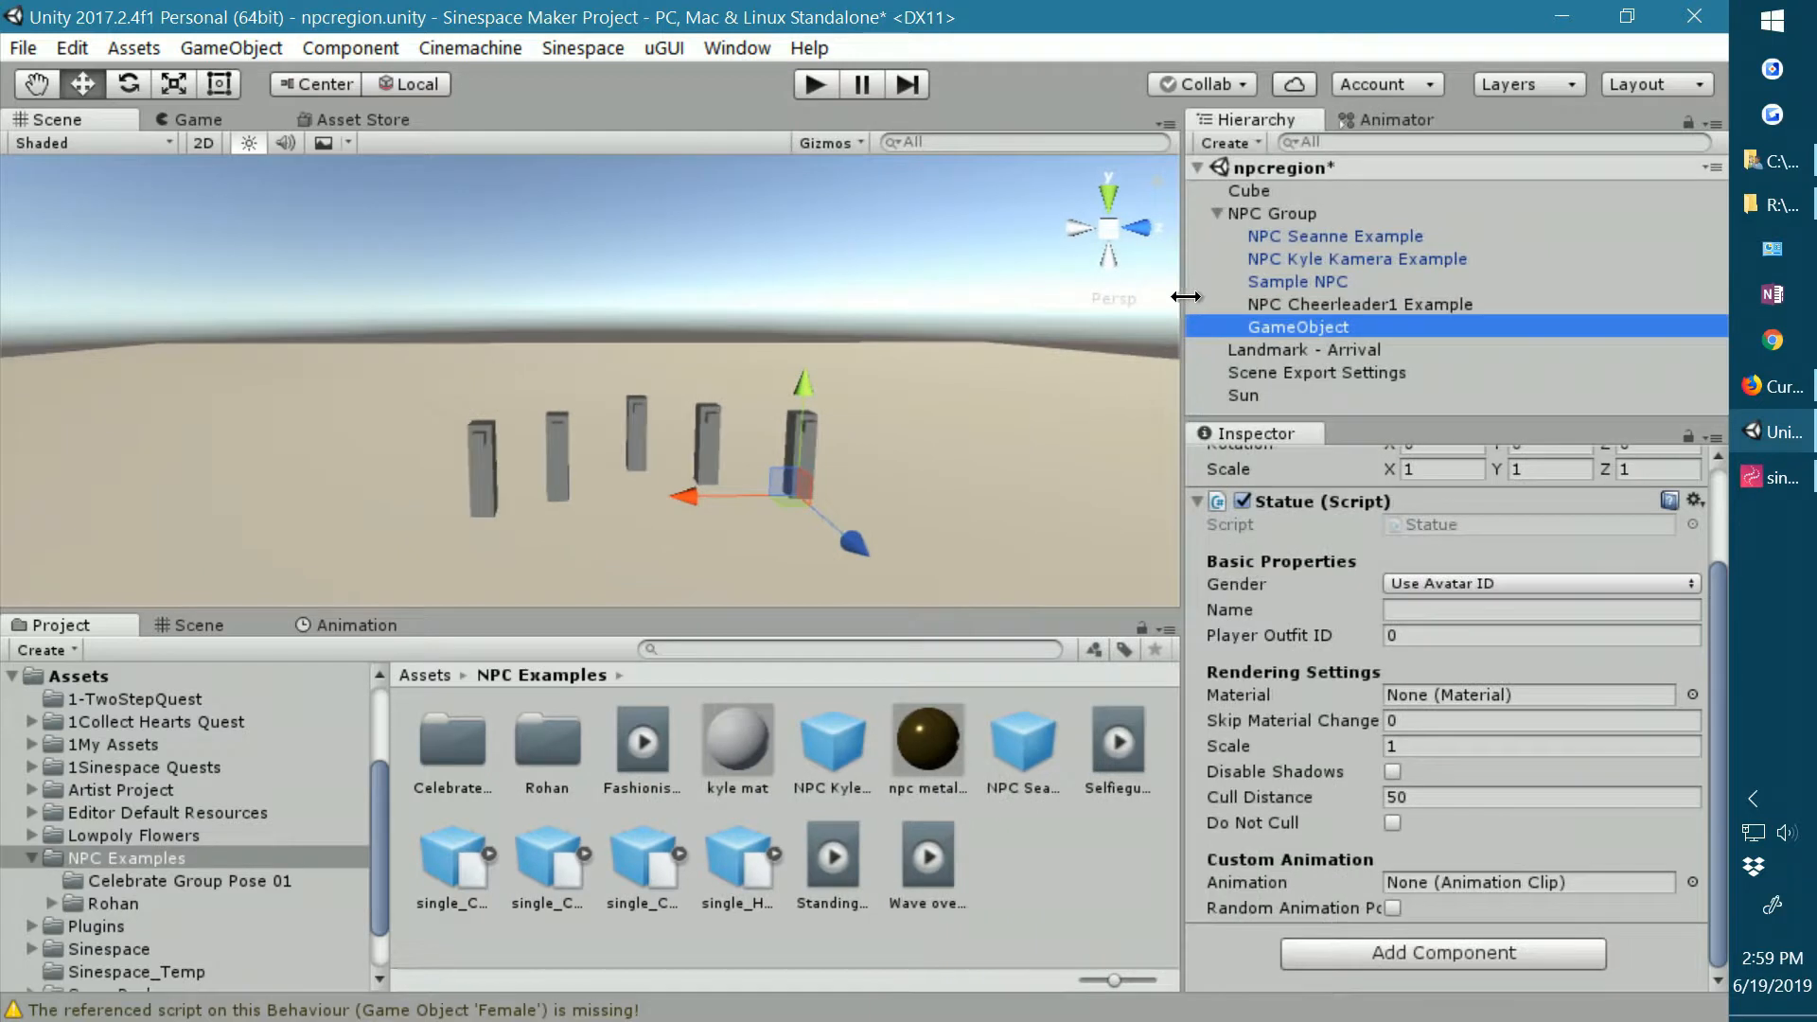
pyautogui.click(1279, 213)
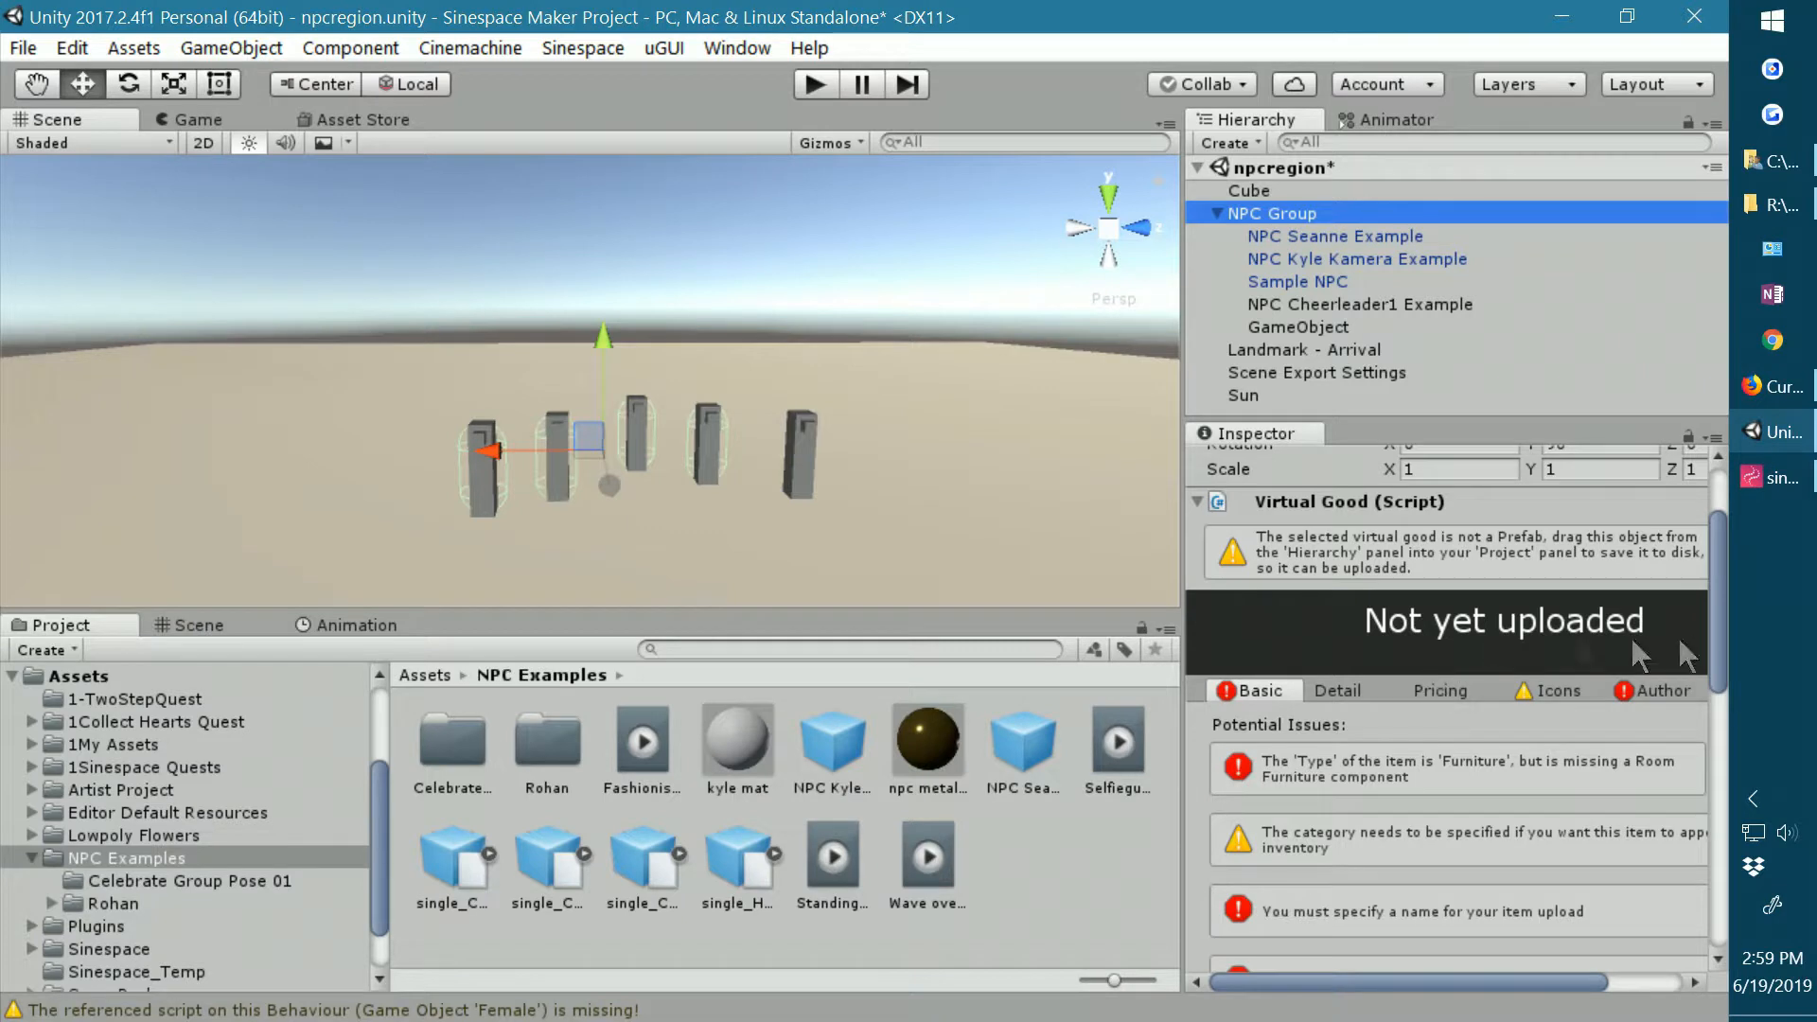
pyautogui.moveTo(1186, 373); pyautogui.dragTo(1118, 373)
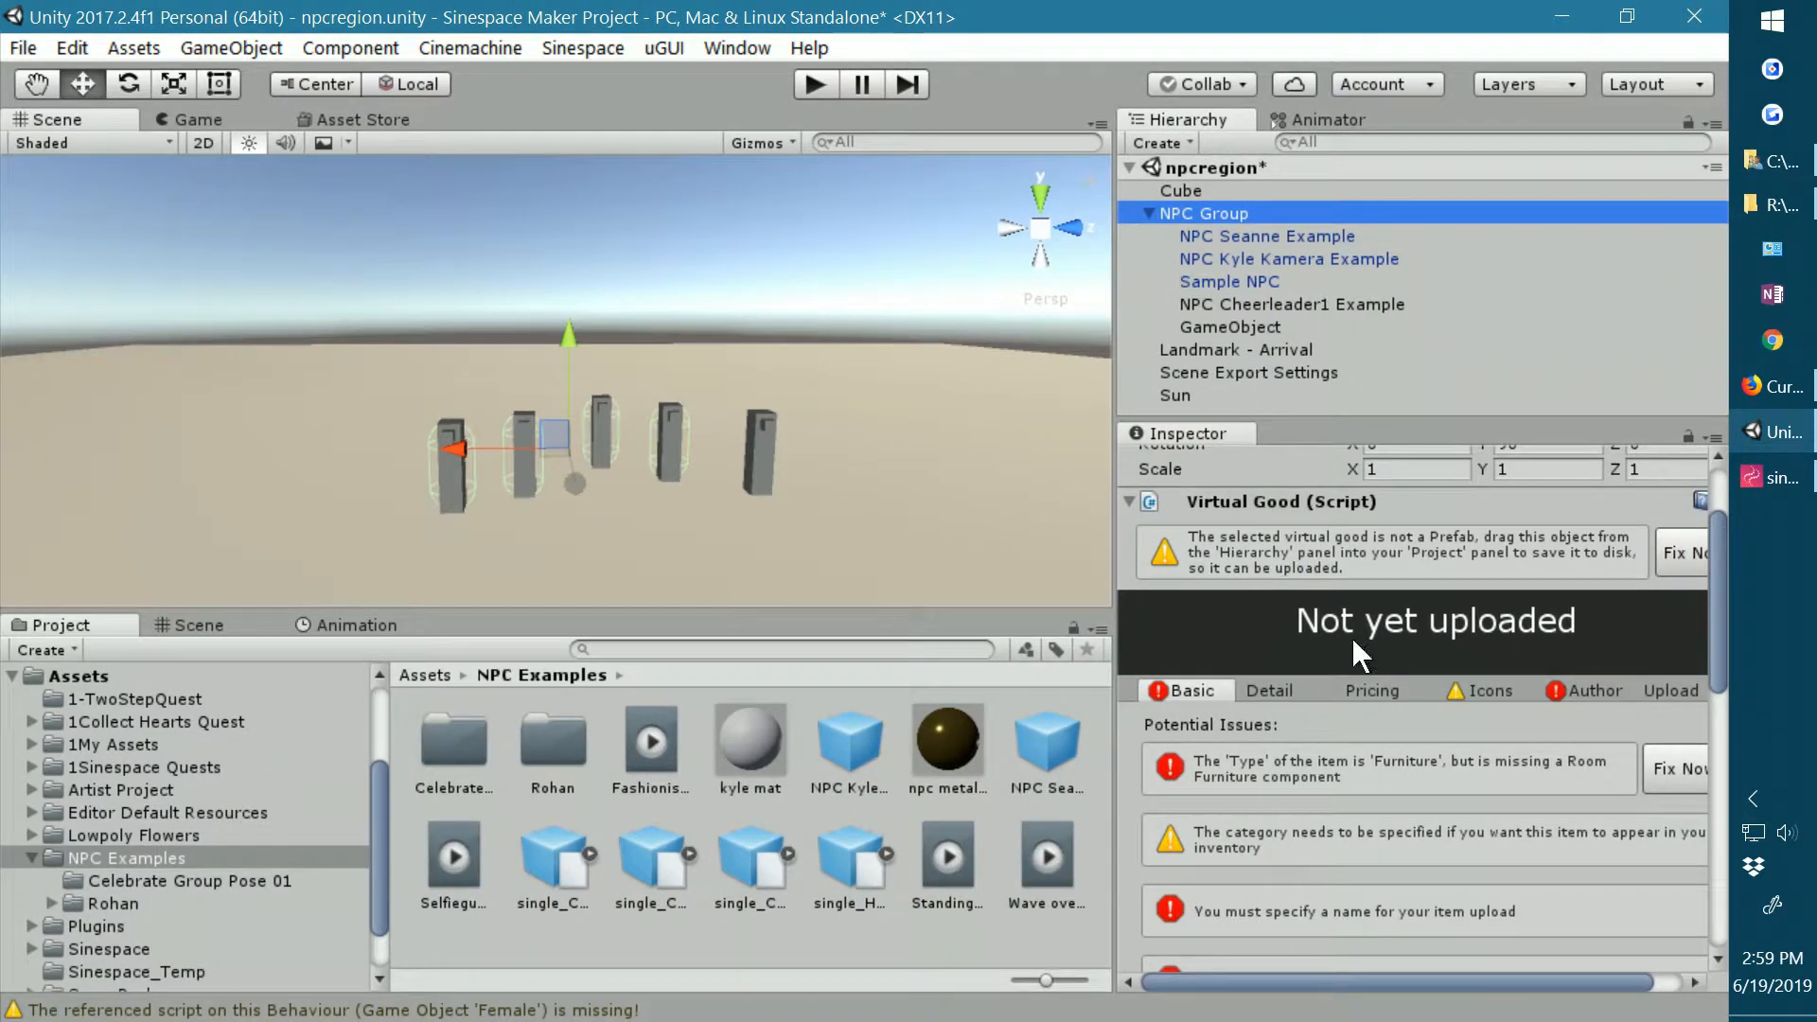
pyautogui.scroll(-2, 1353, 628)
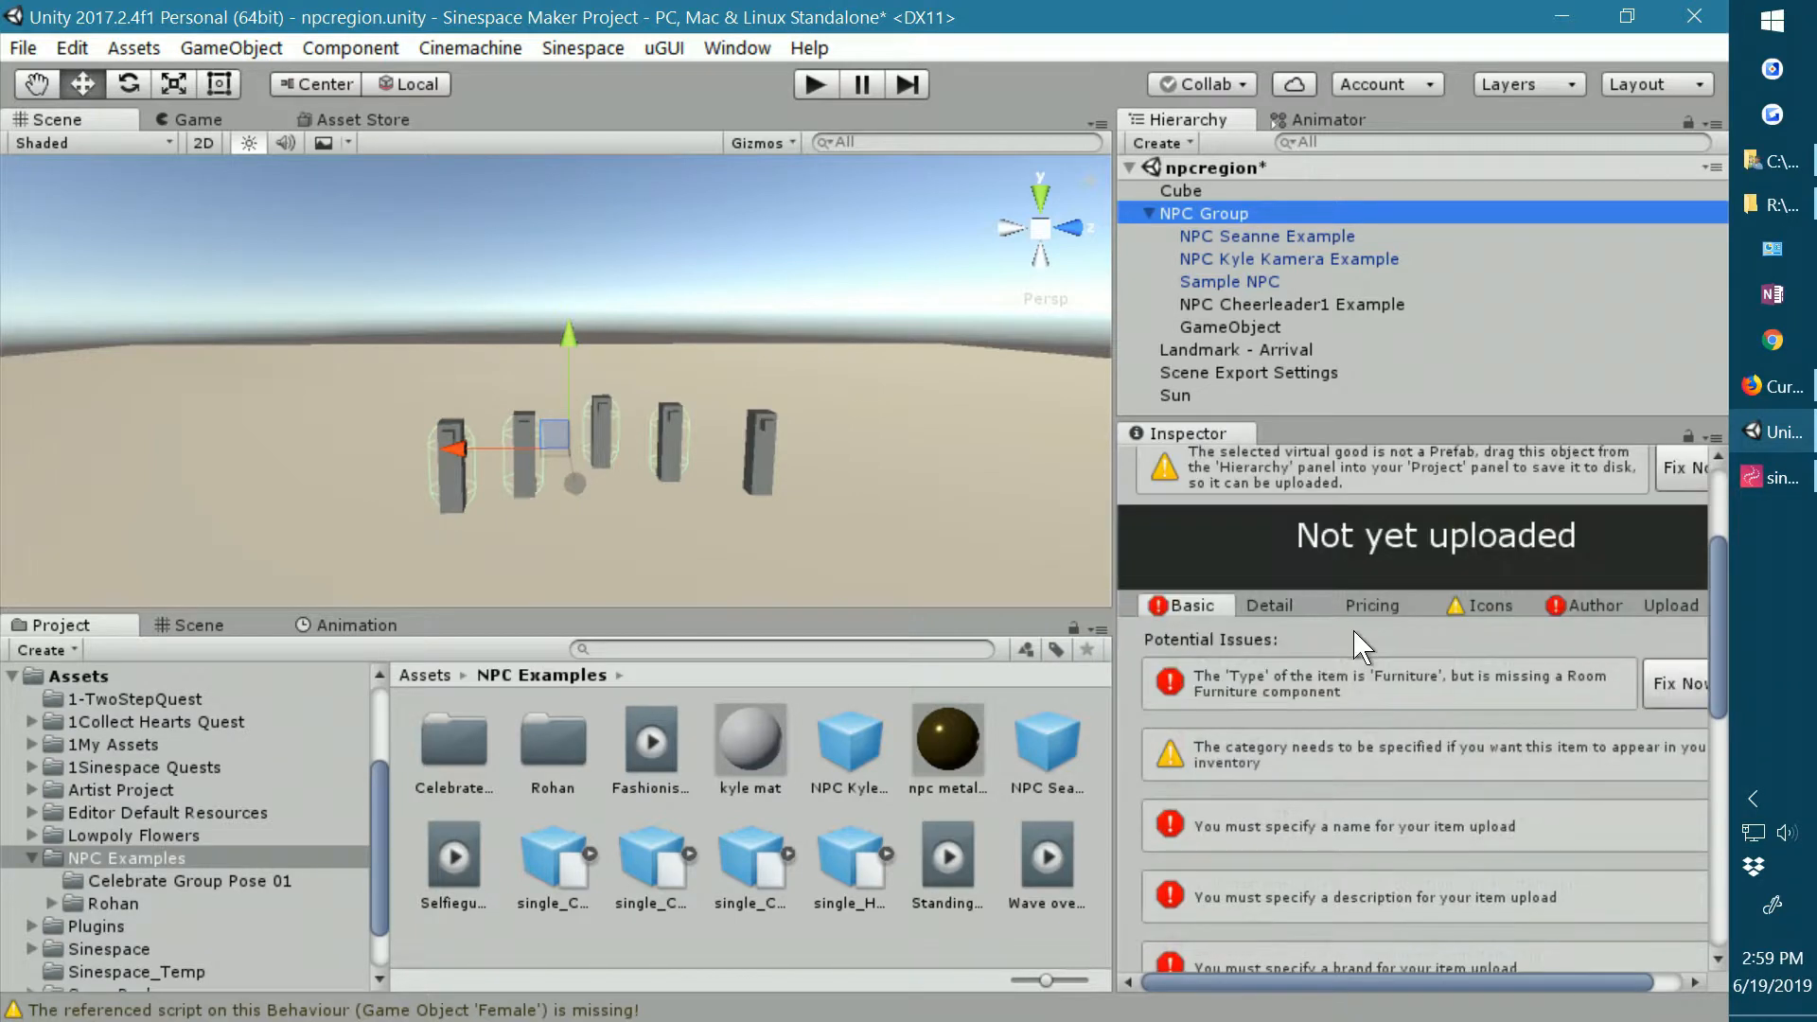
pyautogui.scroll(-2, 1354, 628)
pyautogui.scroll(-1, 1354, 629)
pyautogui.scroll(2, 1359, 621)
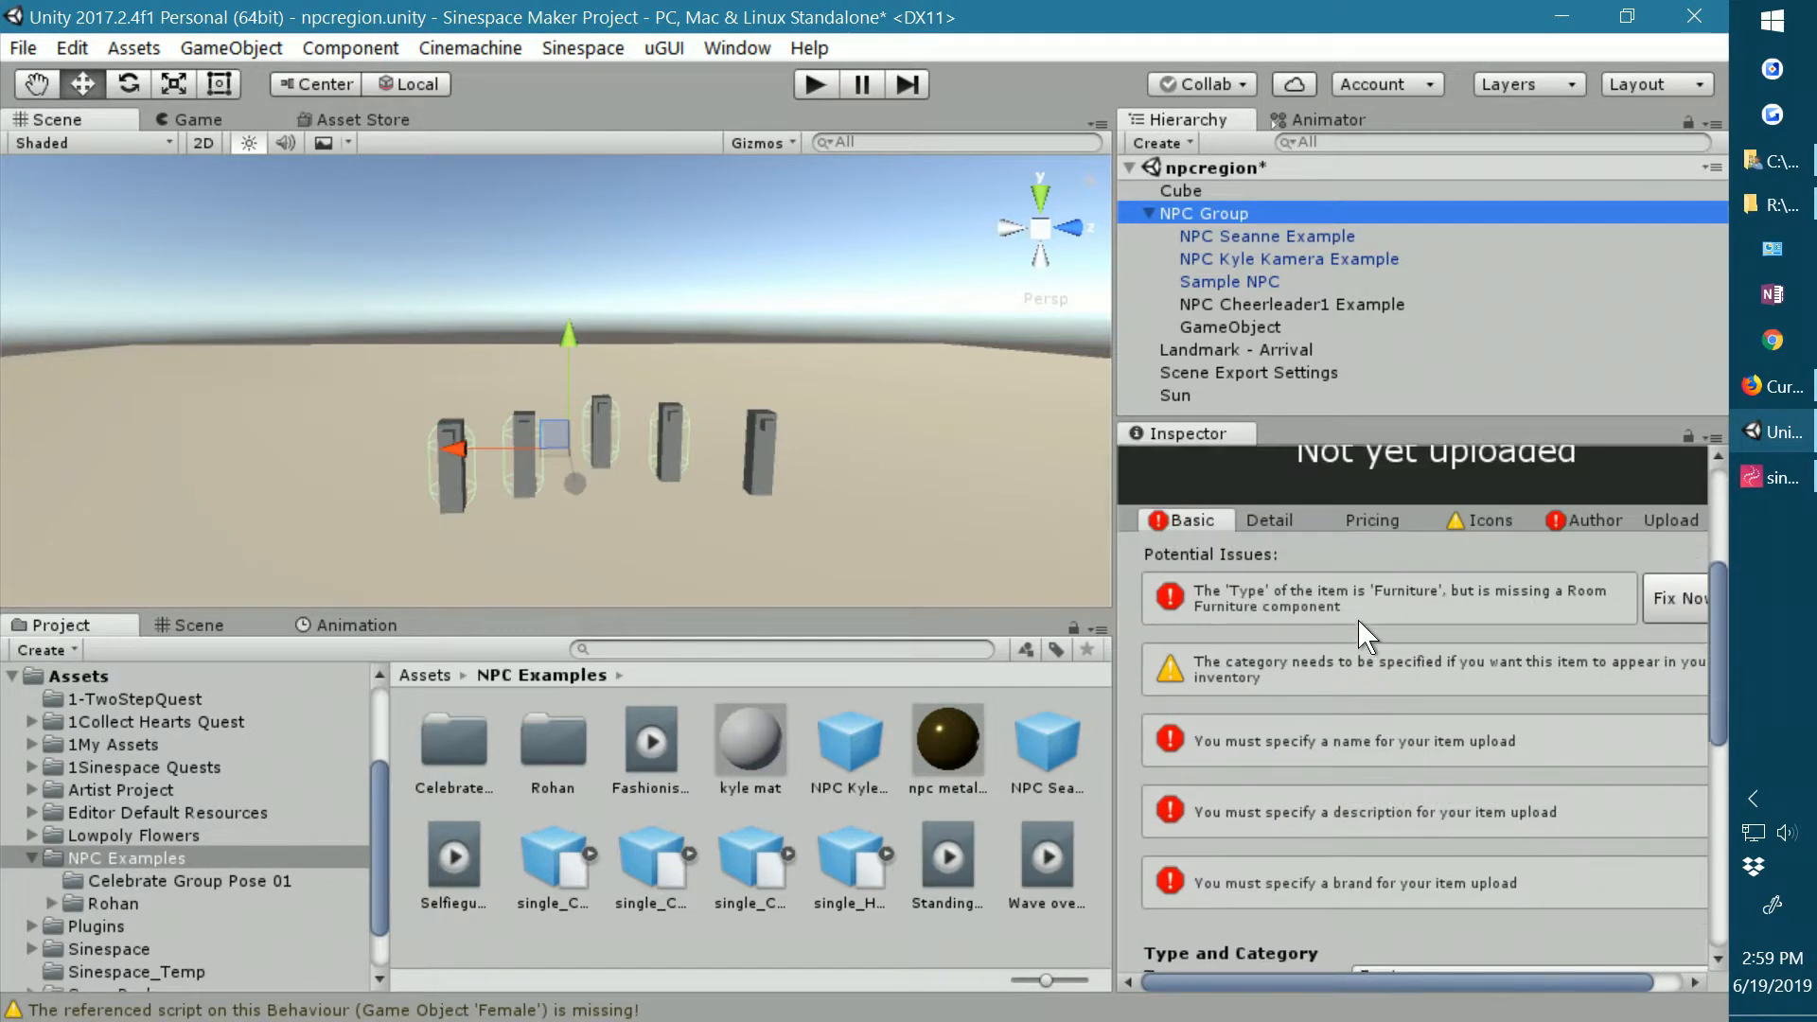
# Examine the Virtual Good type, category and description settings of NPC Seanne Example, enlarging the component view further.
pyautogui.click(1248, 237)
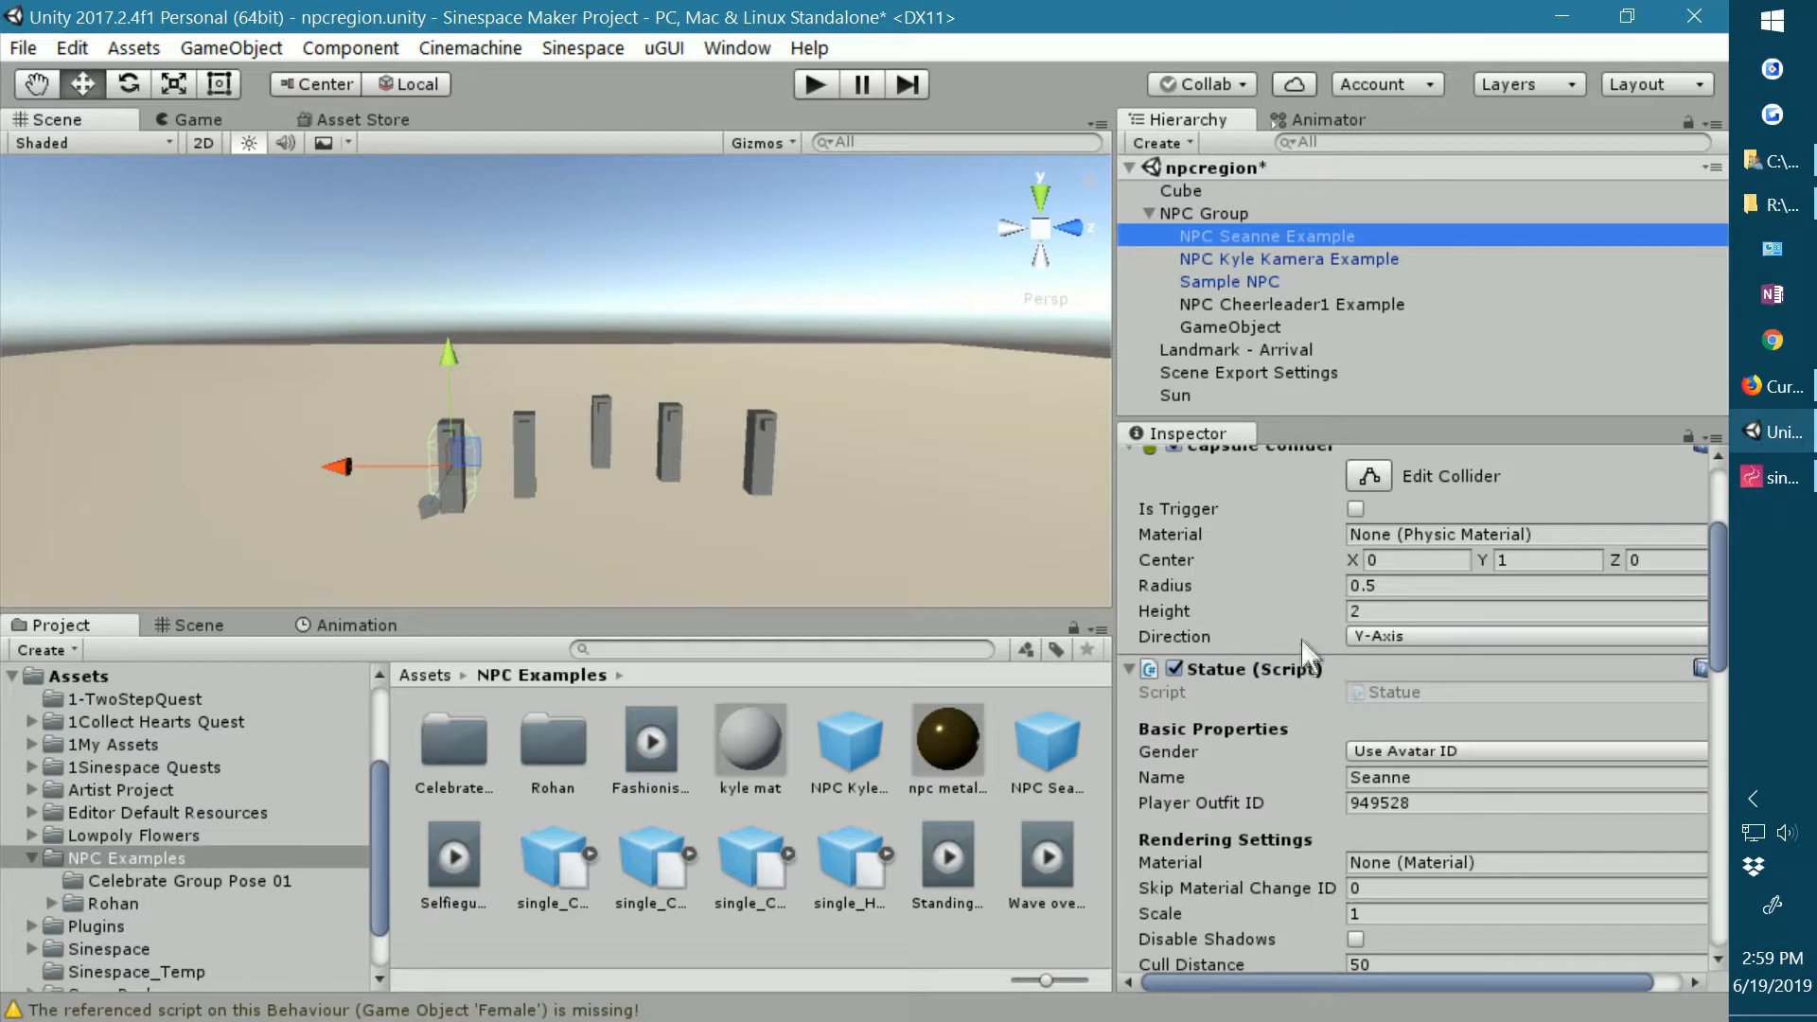
pyautogui.scroll(-5, 1306, 633)
pyautogui.scroll(-6, 1305, 623)
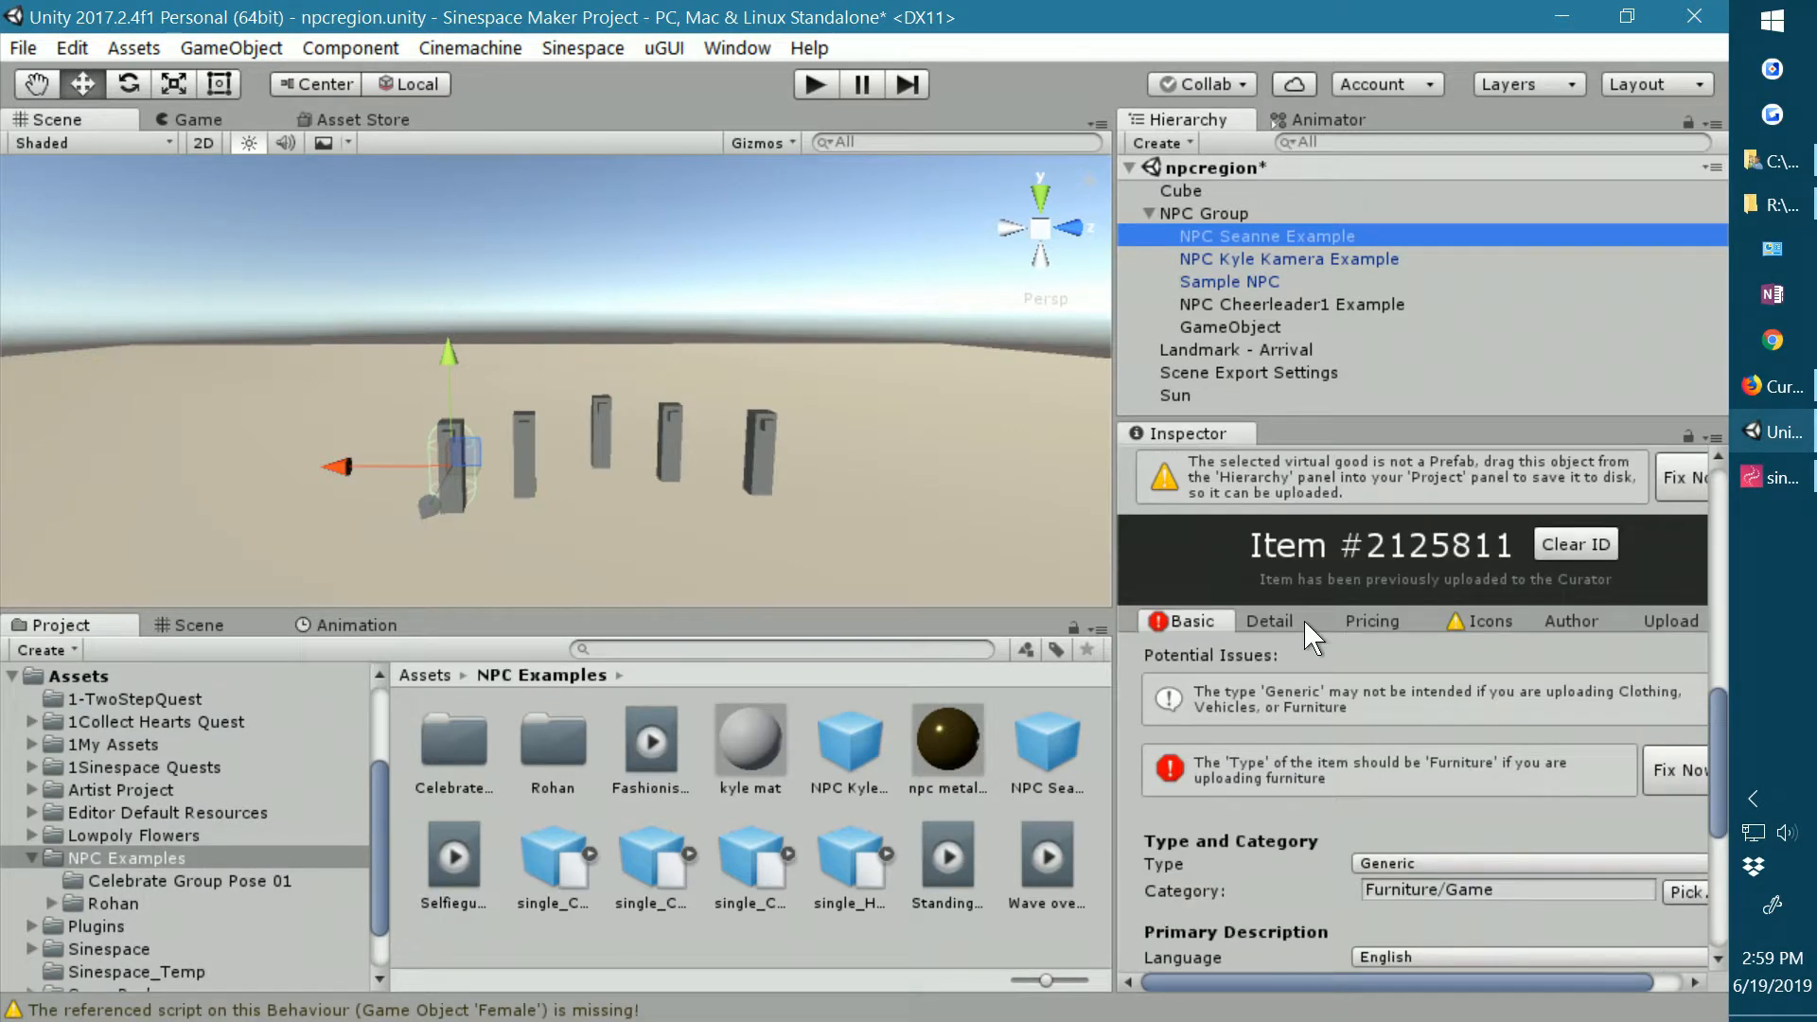
pyautogui.moveTo(1120, 404); pyautogui.dragTo(983, 404)
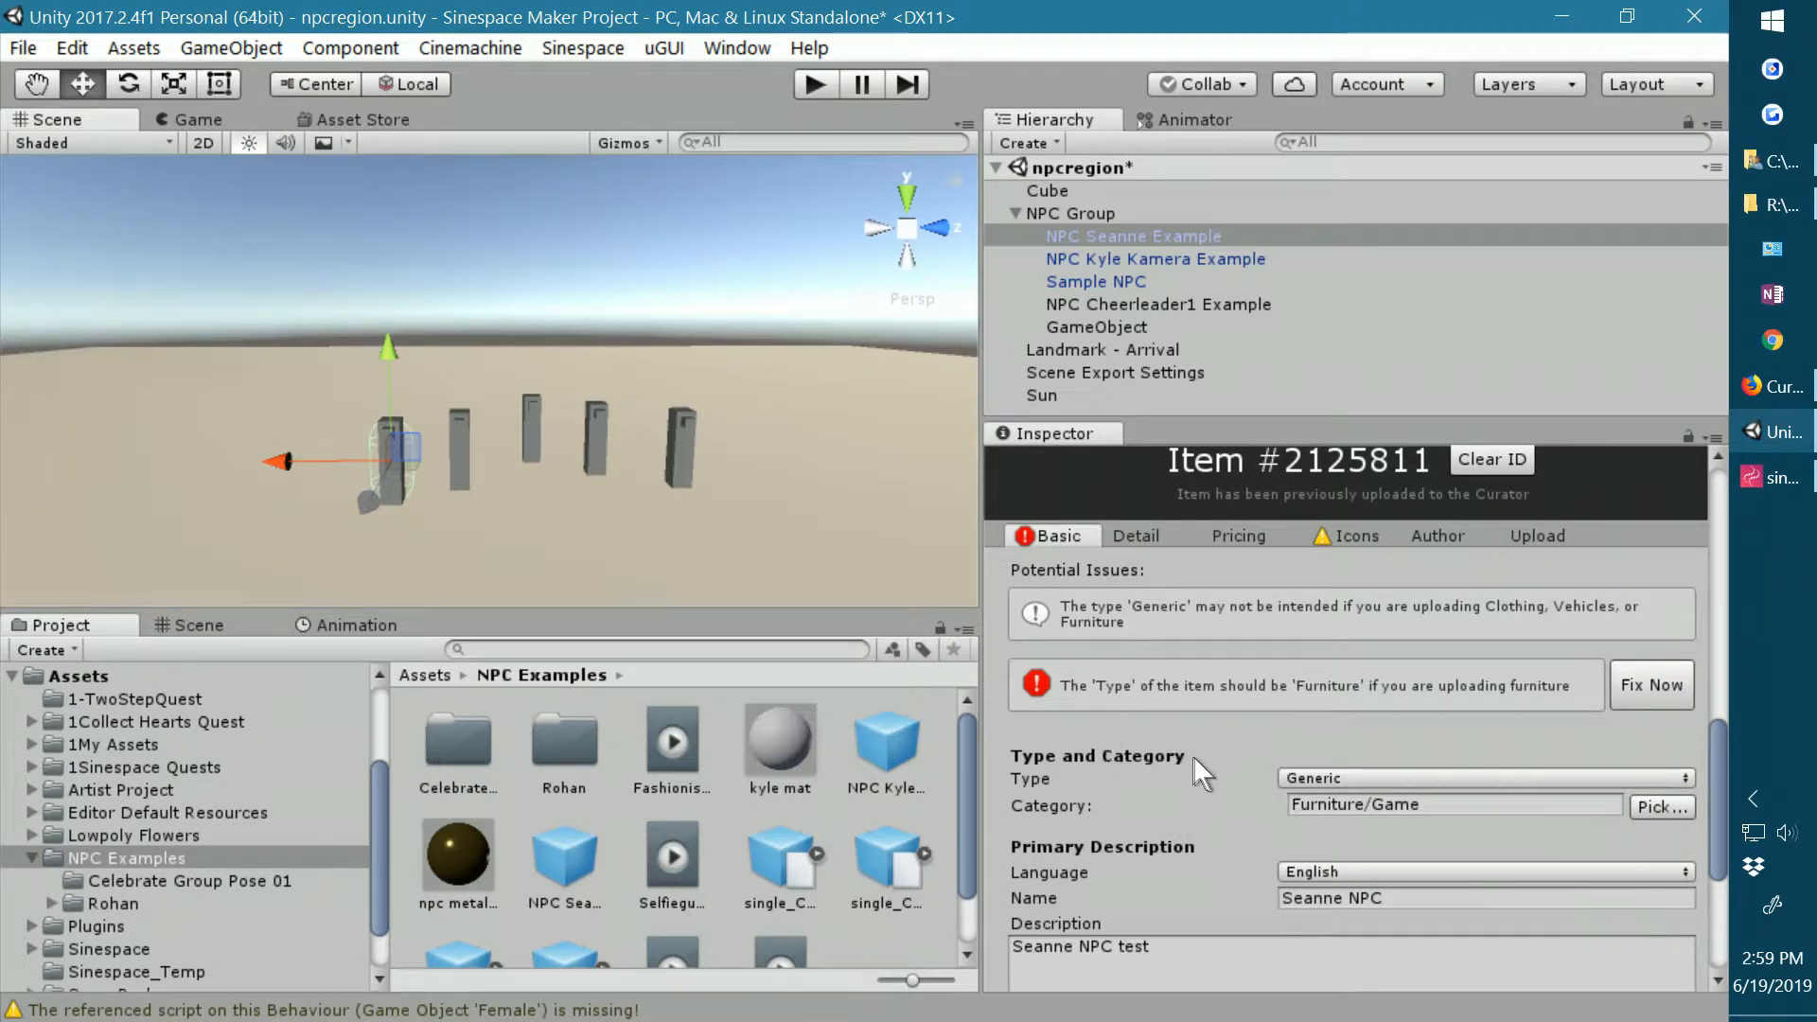
# Set NPC Seanne Example's virtual good type to Gesture and its category to Gesture/Emotes/Single Person.
pyautogui.scroll(-2, 1194, 757)
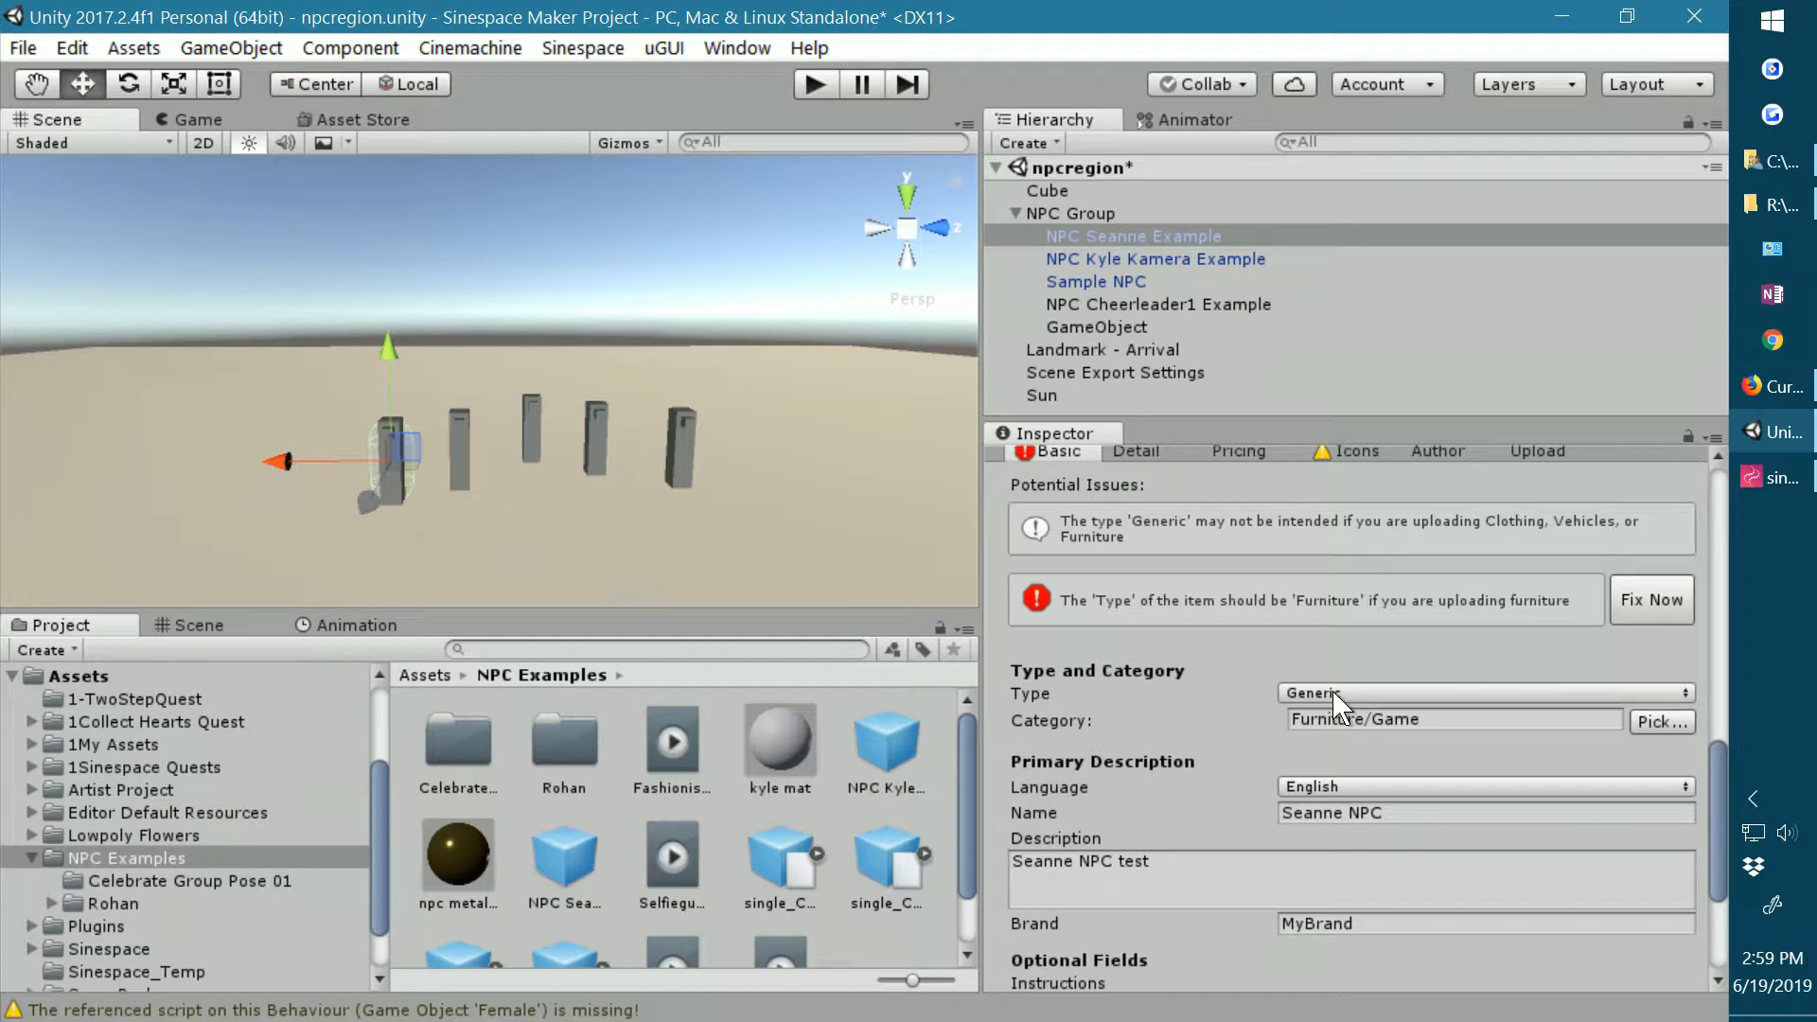
pyautogui.click(1472, 694)
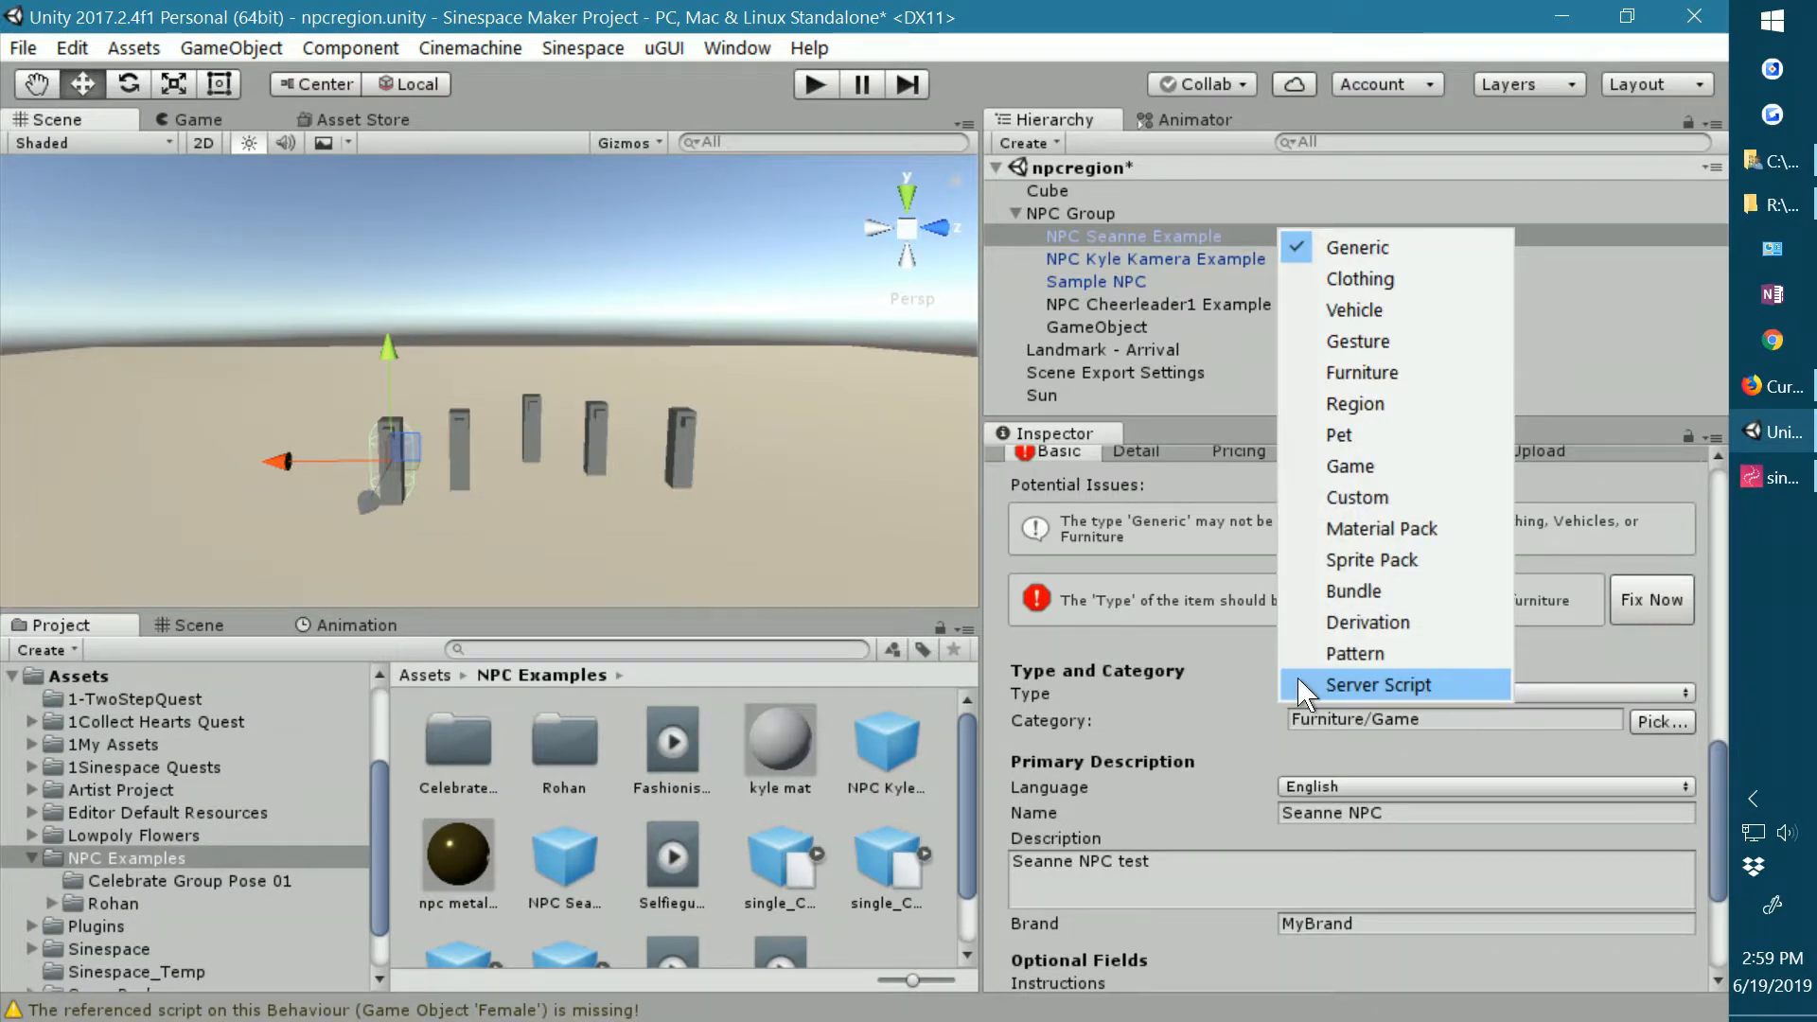
pyautogui.click(1354, 342)
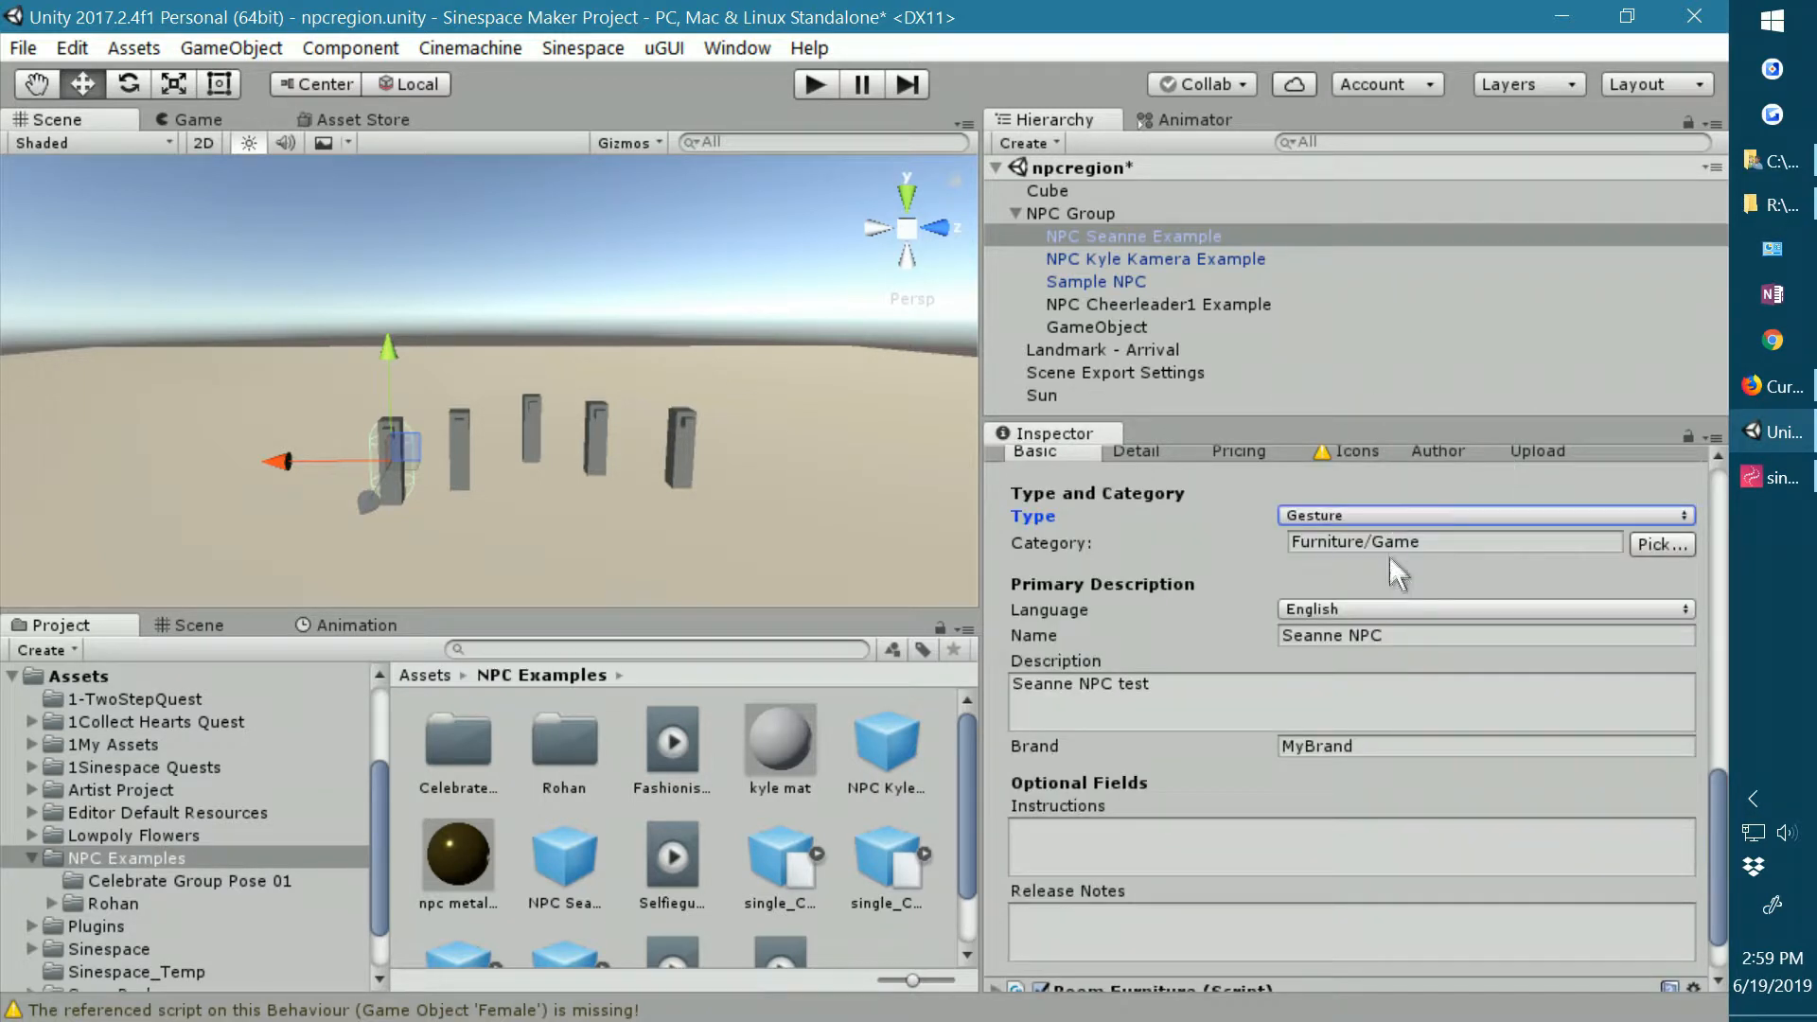
pyautogui.click(1672, 545)
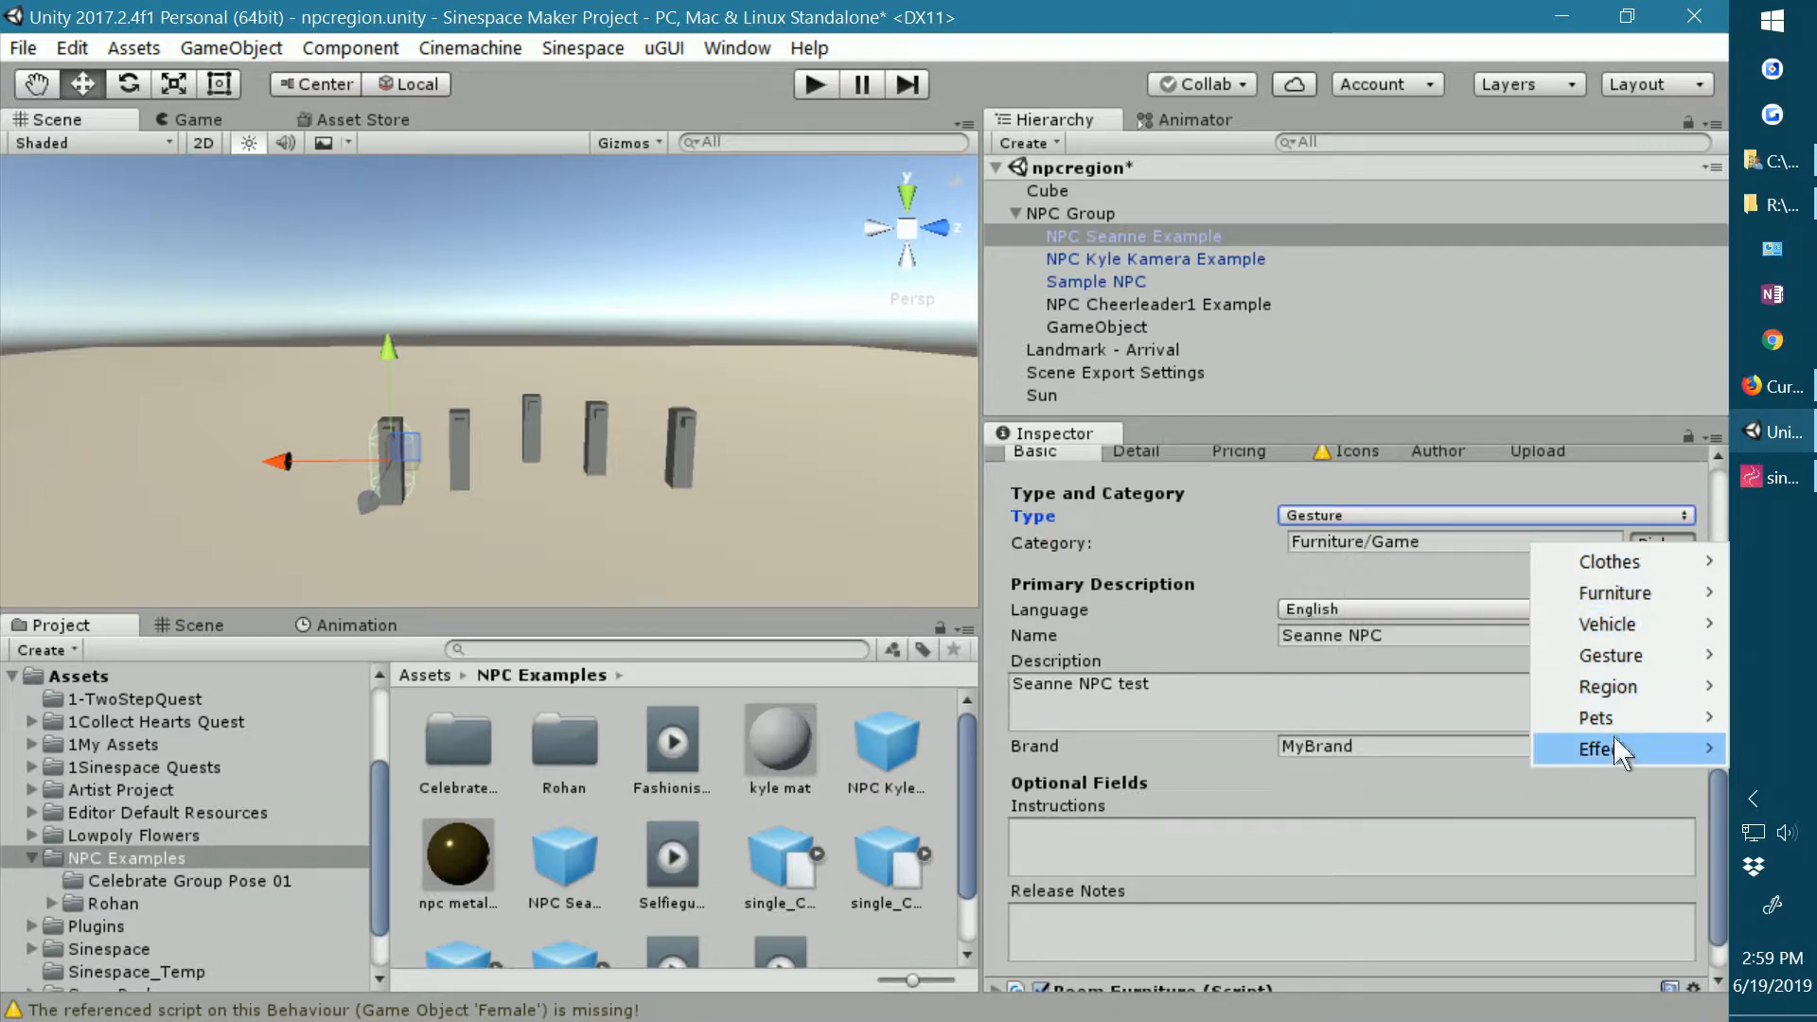
pyautogui.moveTo(1623, 765)
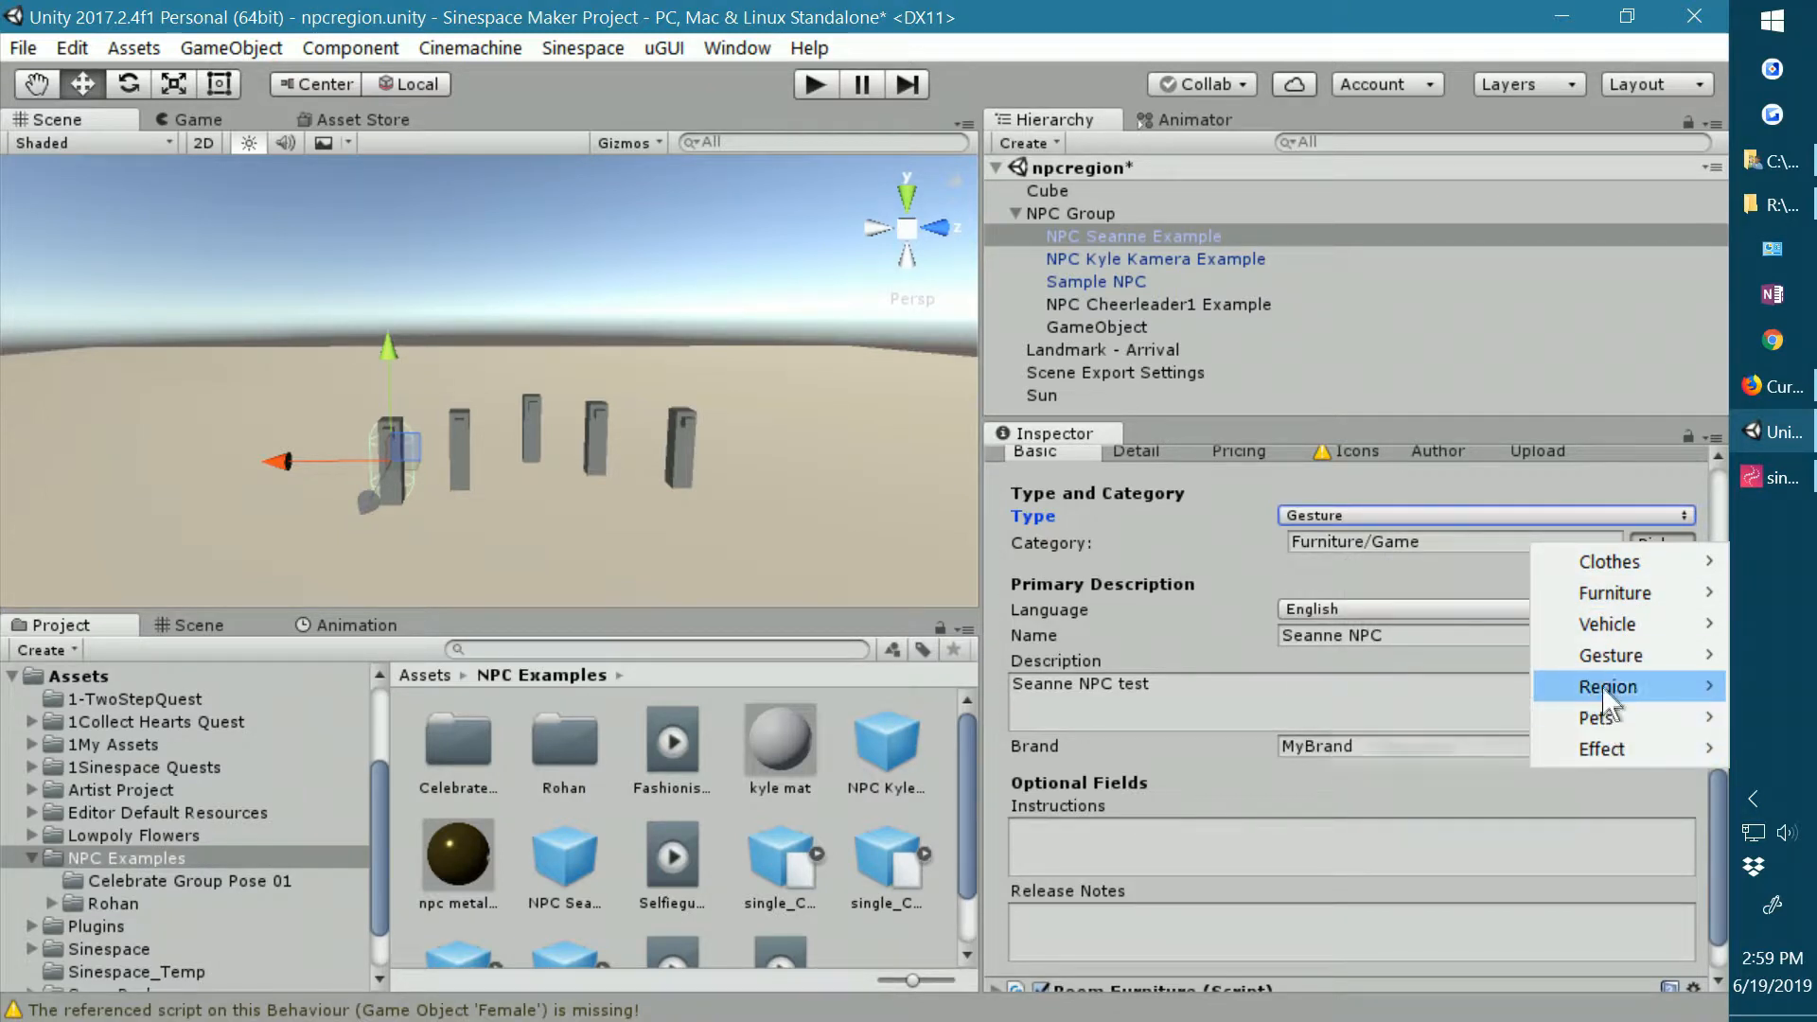
pyautogui.moveTo(1613, 658)
pyautogui.moveTo(1439, 668)
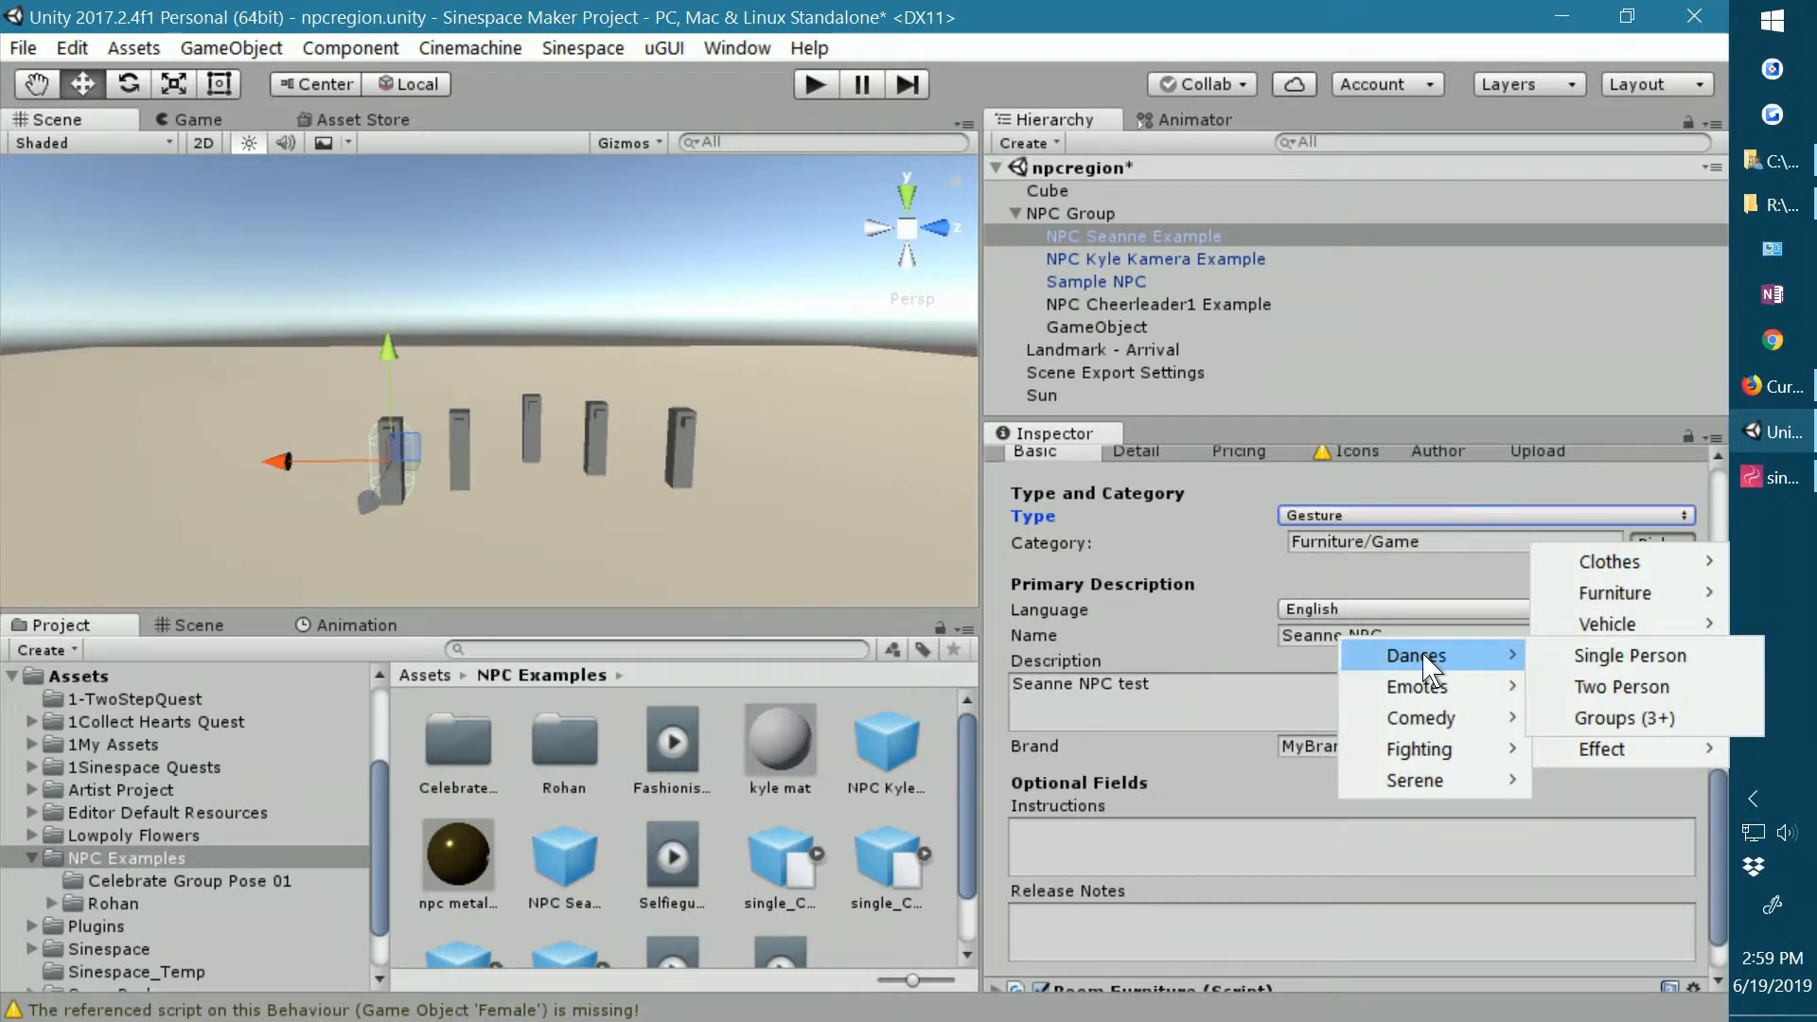
pyautogui.moveTo(1421, 699)
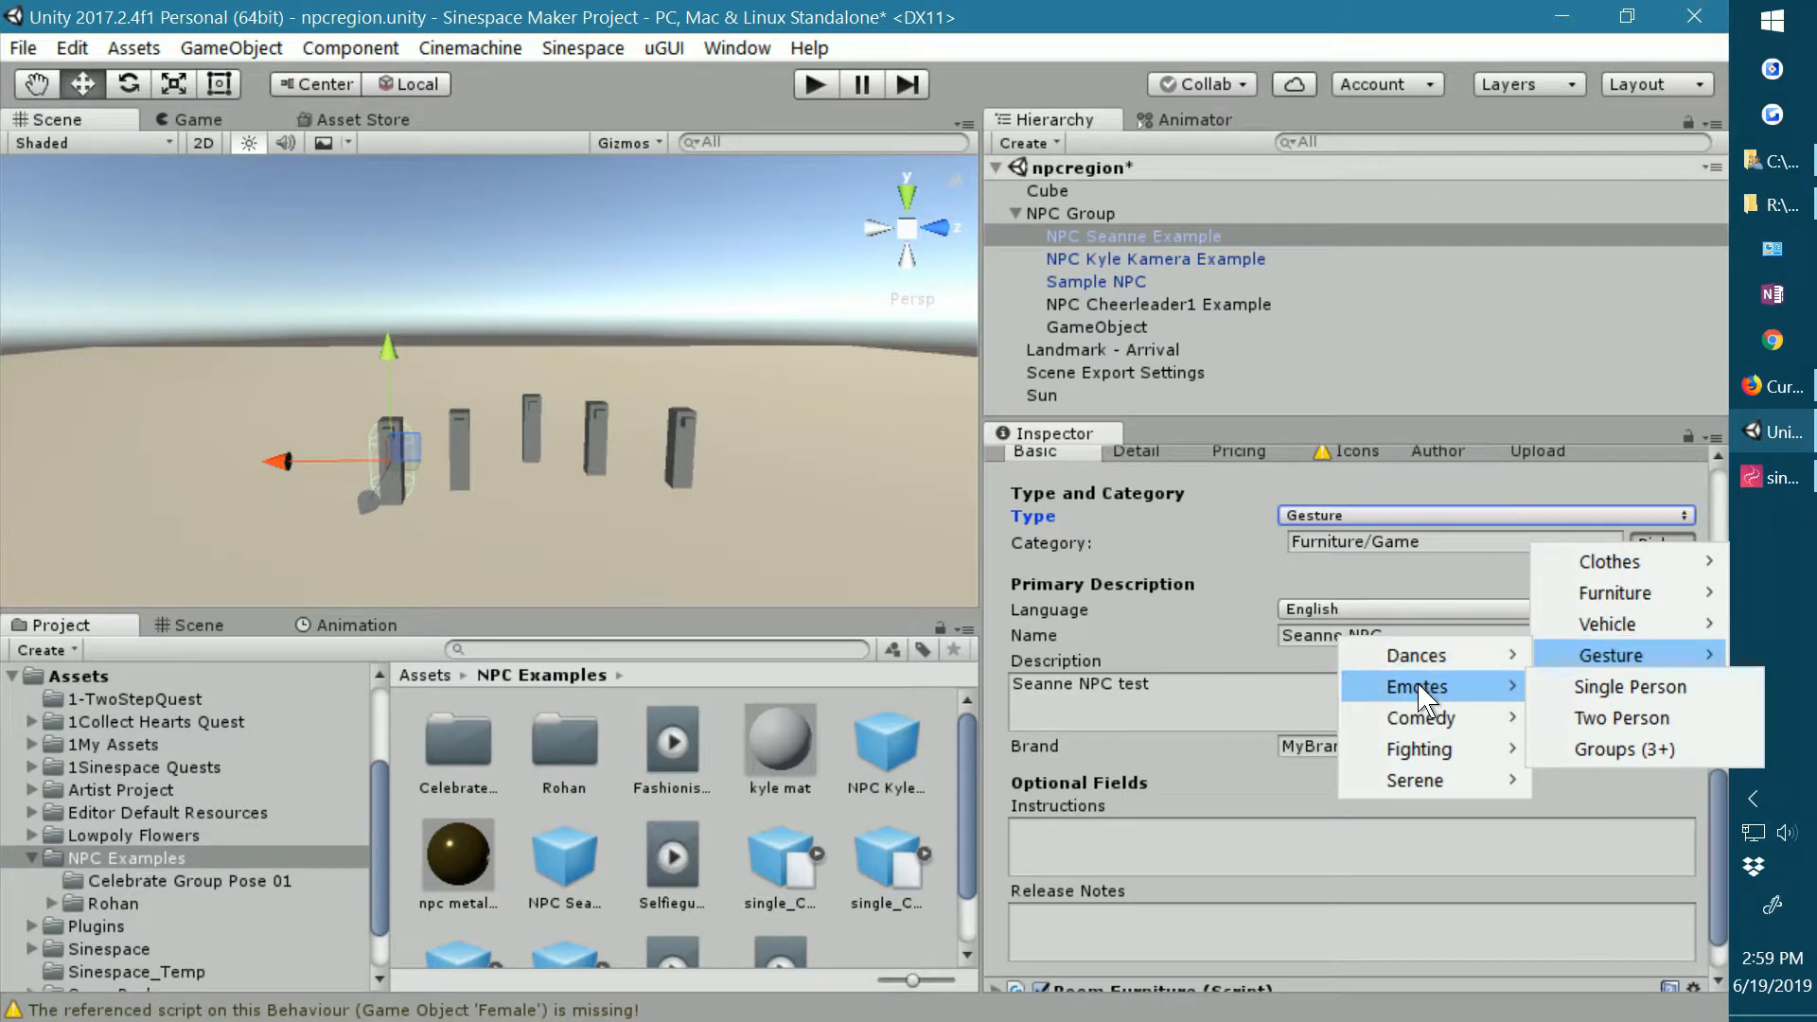
pyautogui.click(1600, 687)
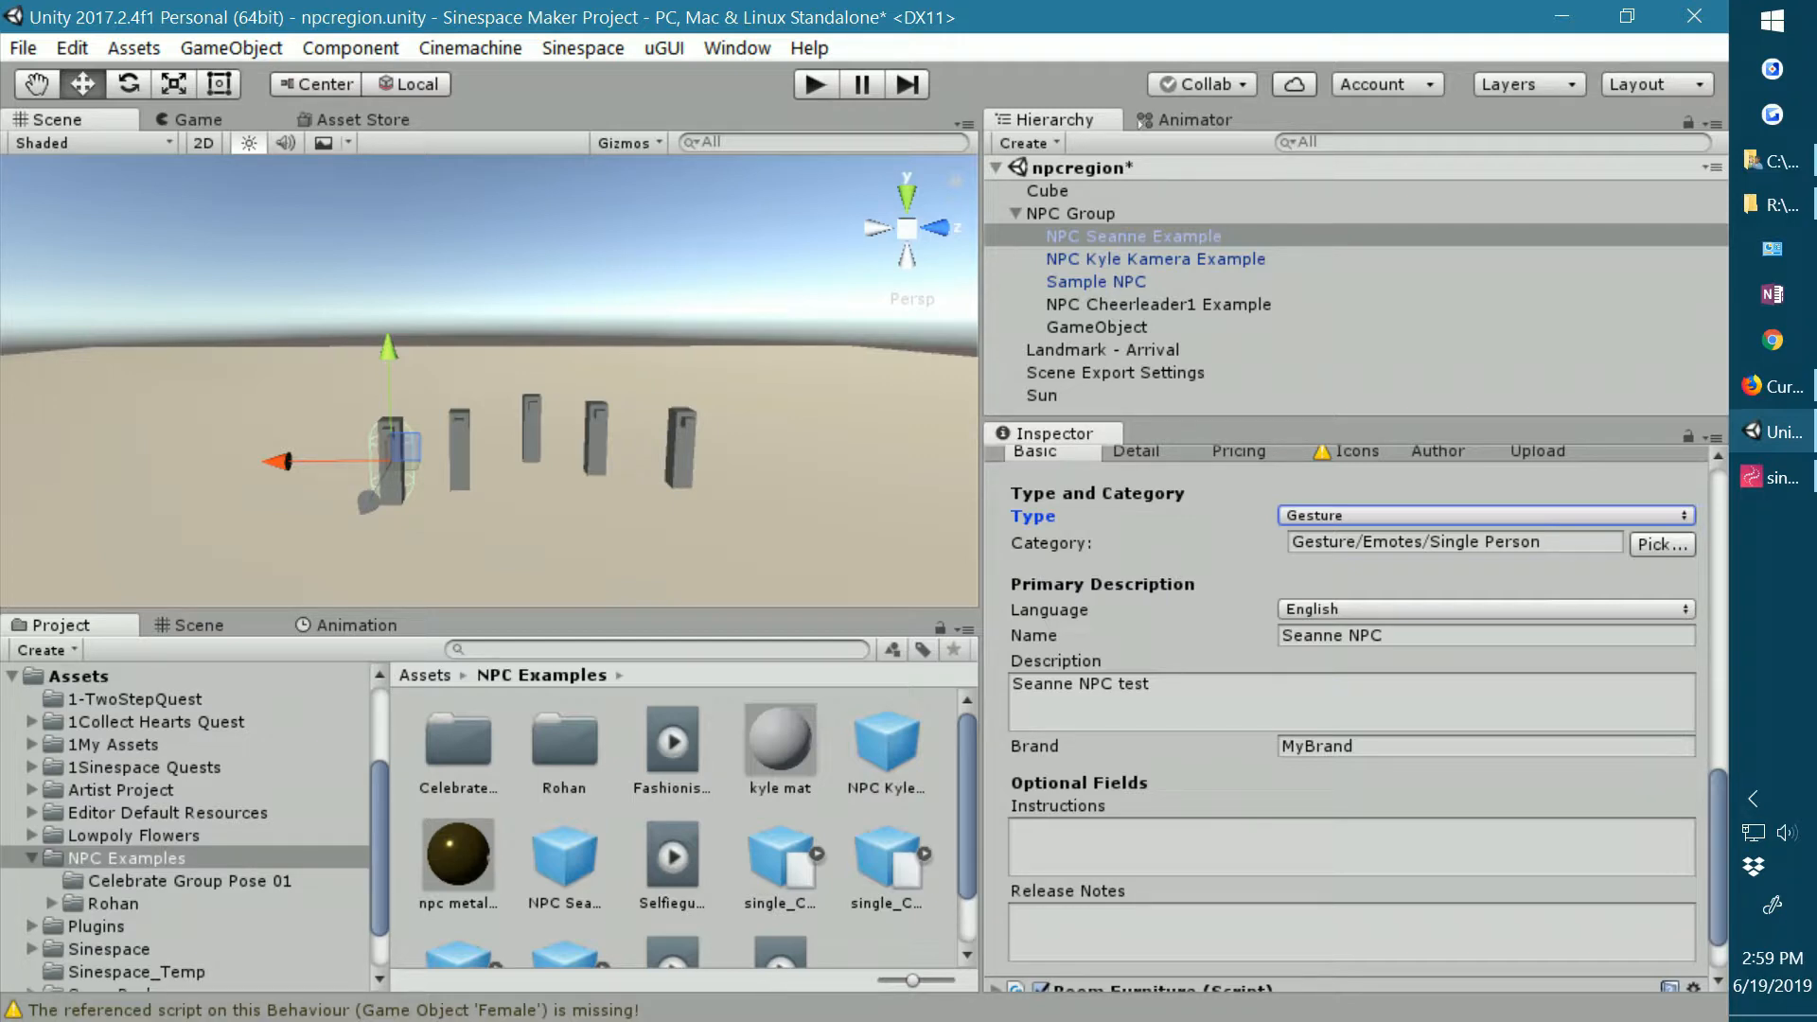
# Review the virtual good types available for NPC Seanne Example, keeping Gesture selected.
pyautogui.scroll(5, 1394, 651)
pyautogui.scroll(-2, 1394, 651)
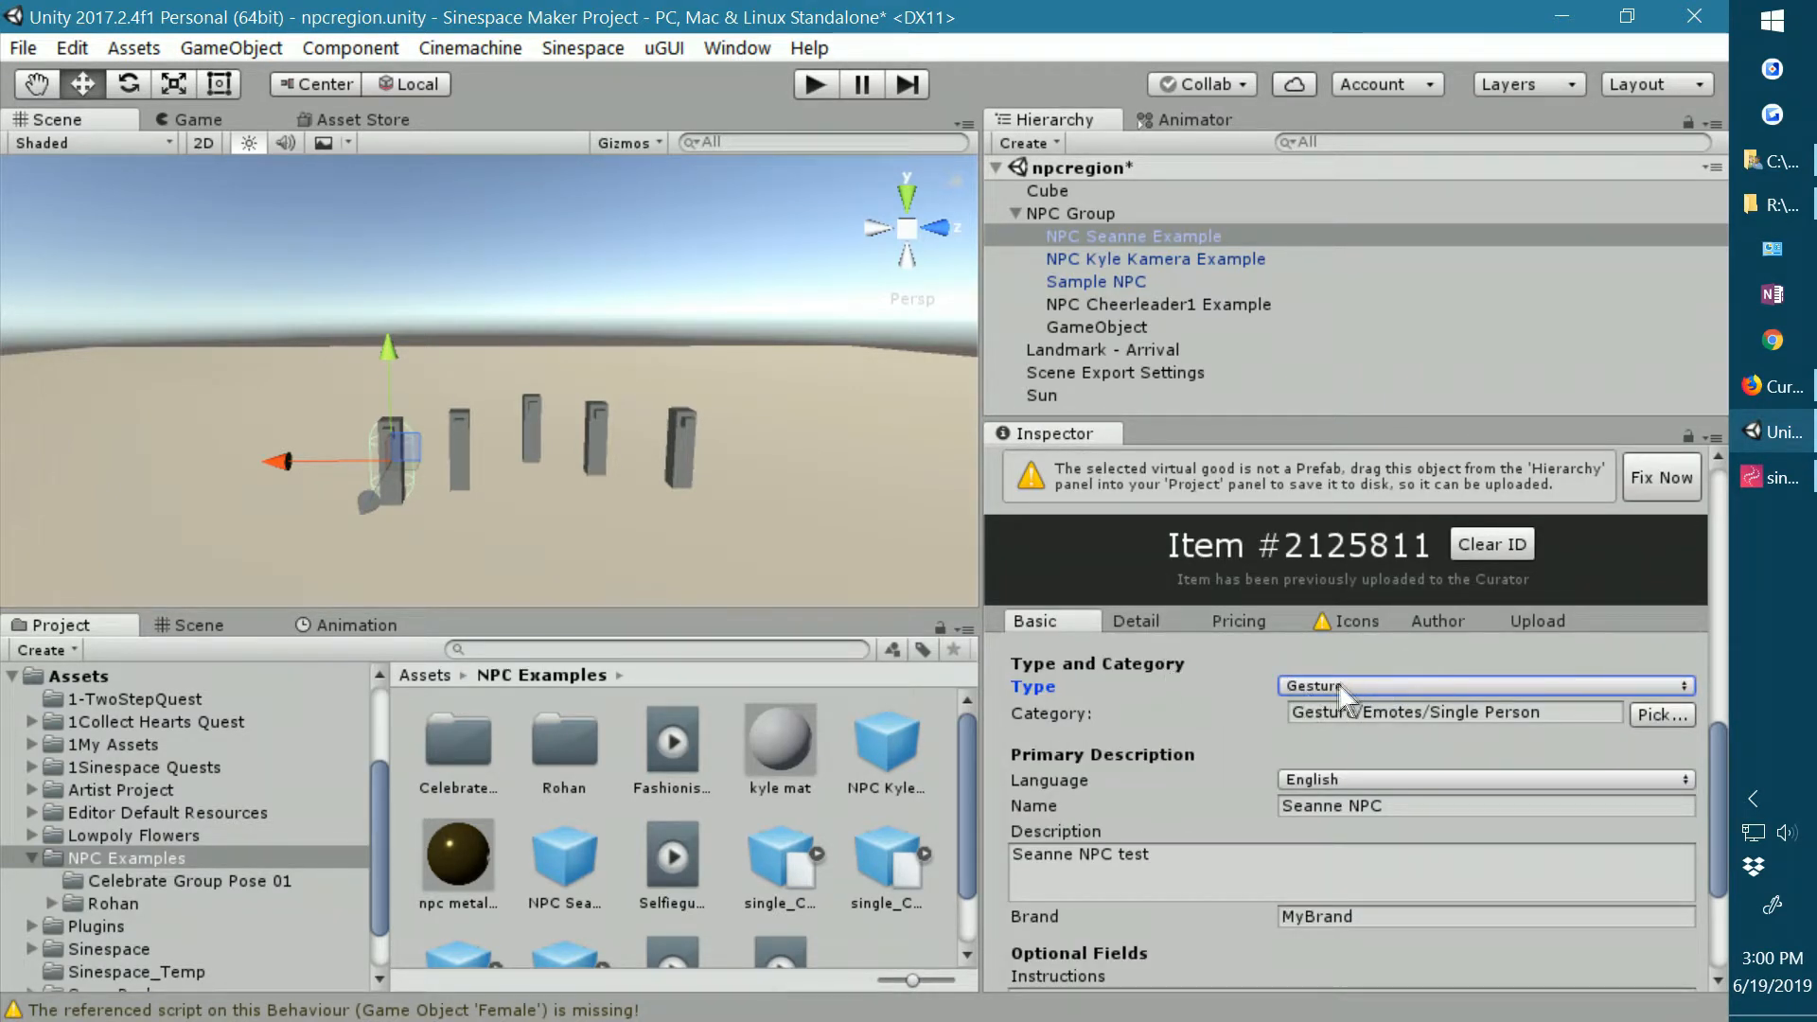
pyautogui.moveTo(1087, 236)
pyautogui.mouseDown()
pyautogui.moveTo(1083, 212)
pyautogui.moveTo(1086, 236)
pyautogui.mouseUp()
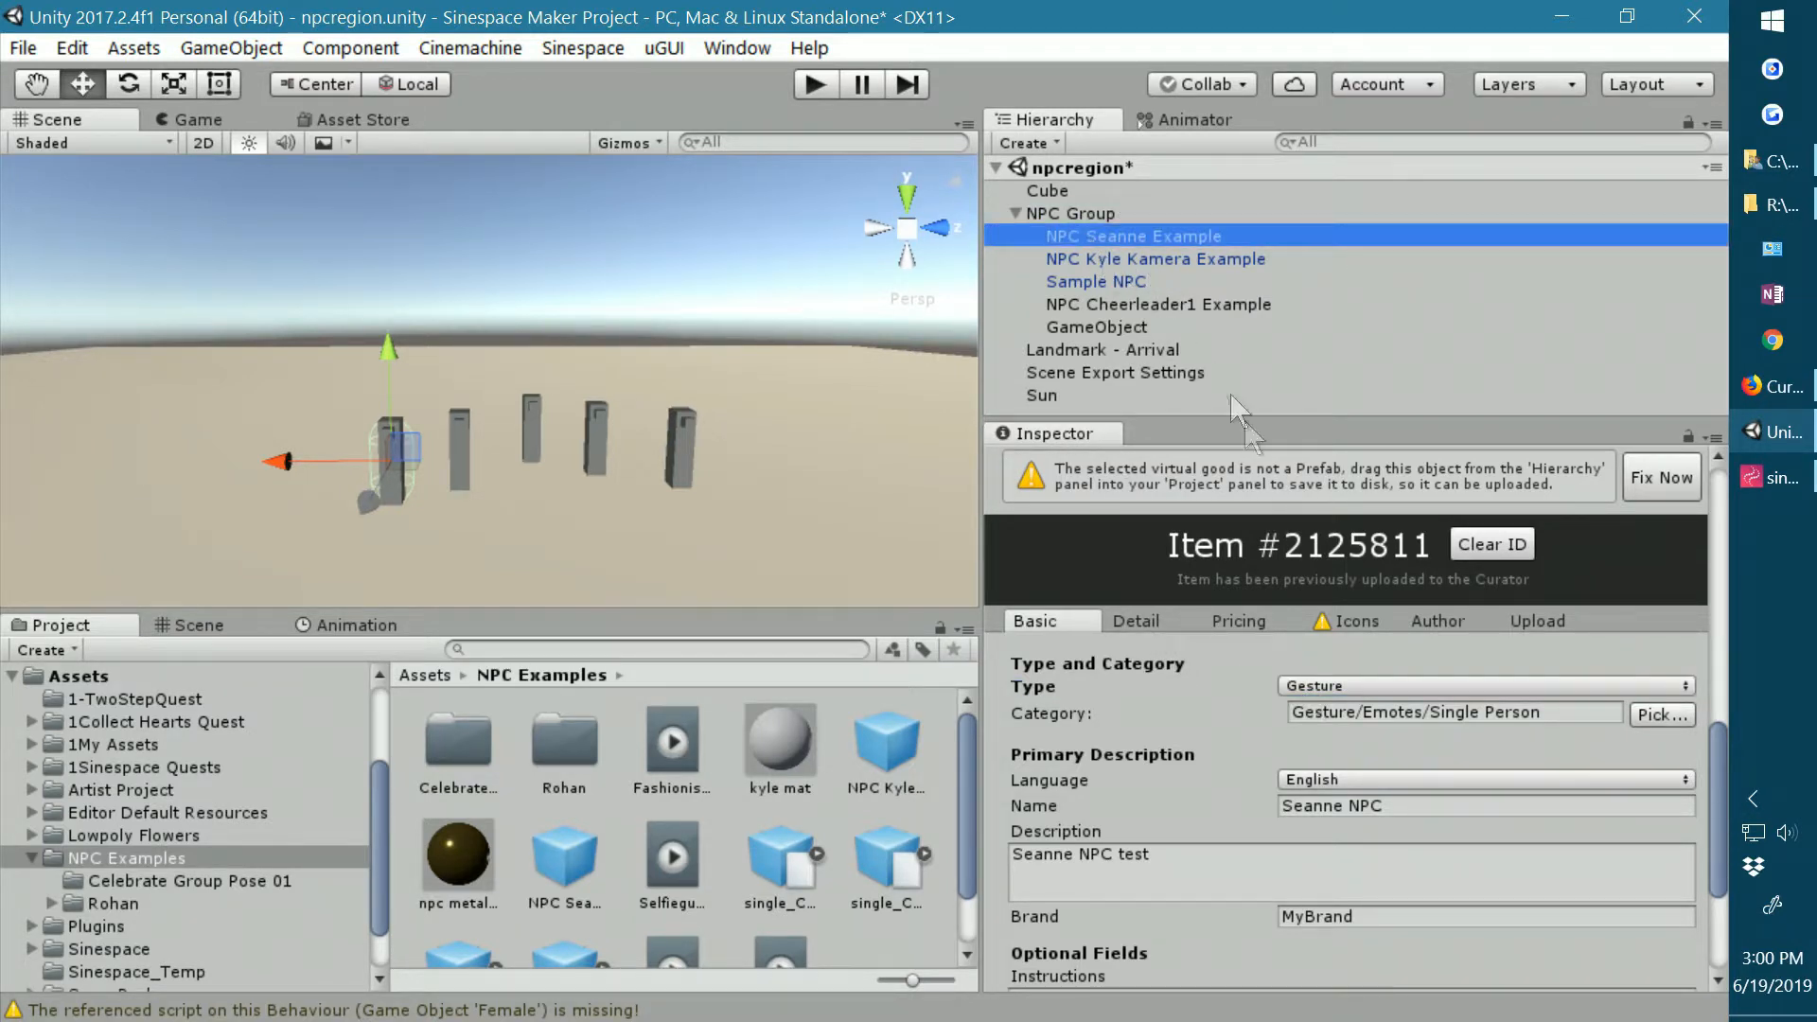
pyautogui.scroll(-2, 1273, 736)
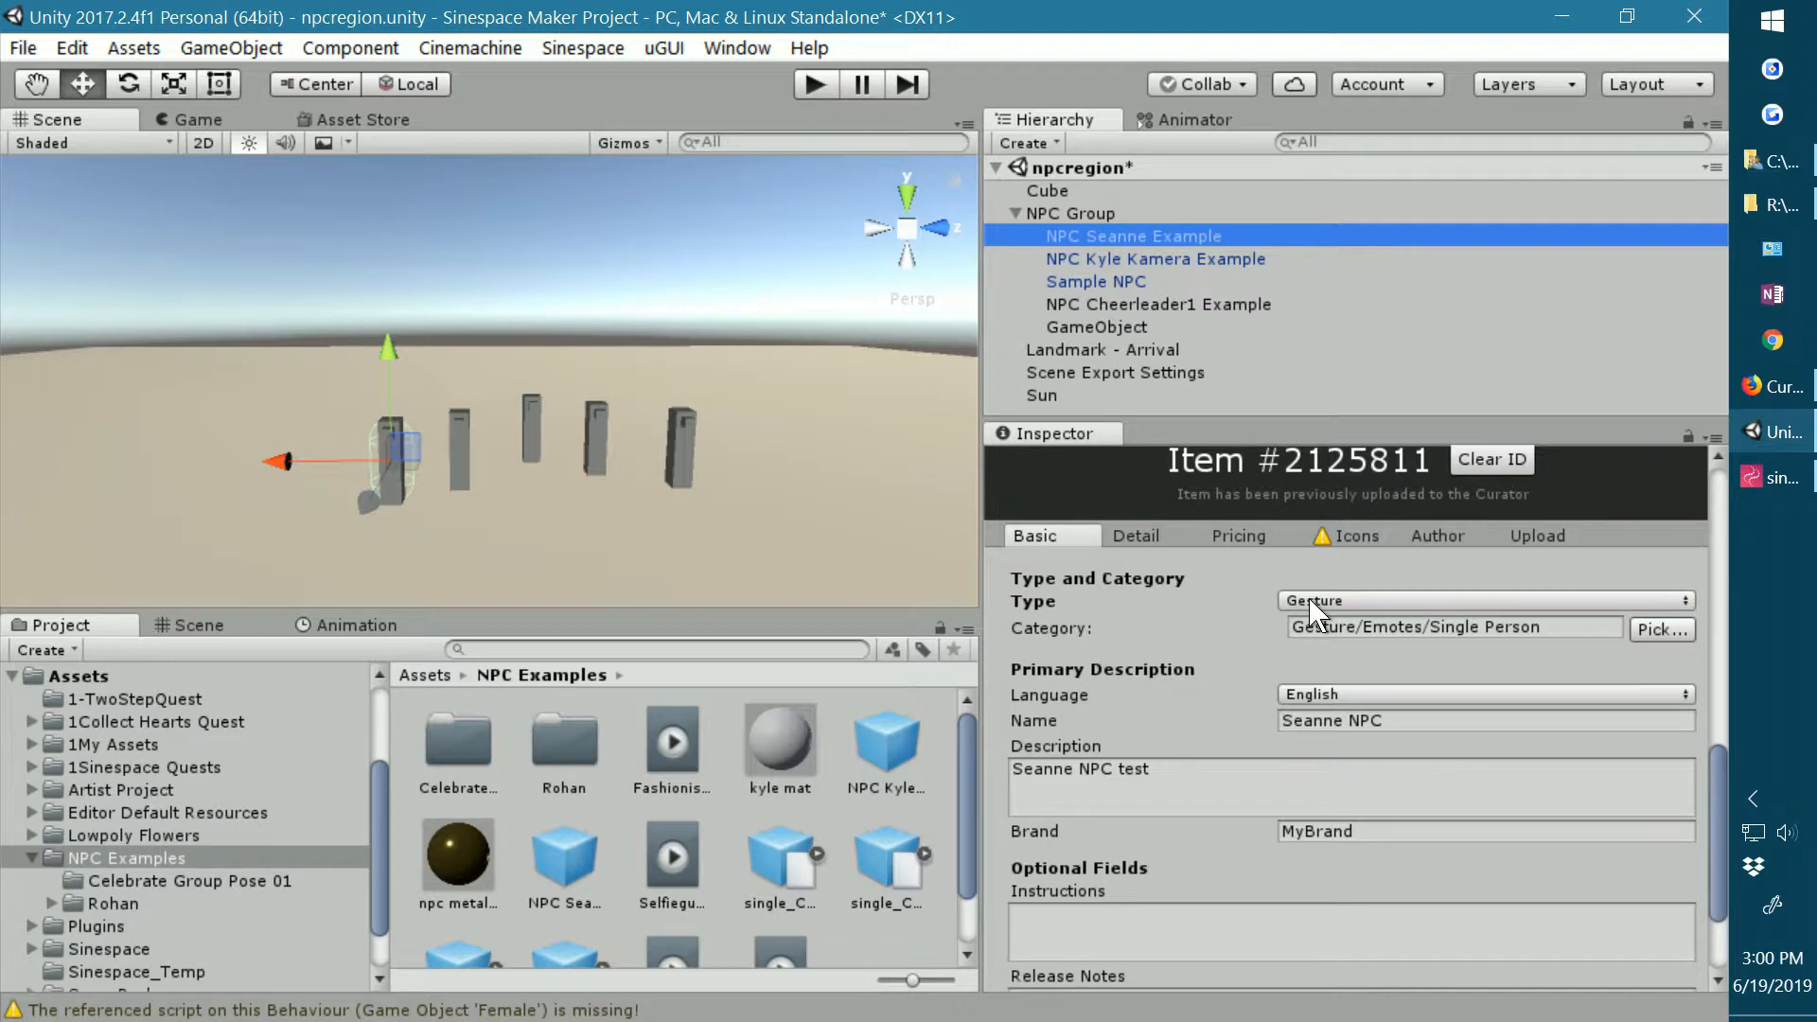
pyautogui.click(1472, 602)
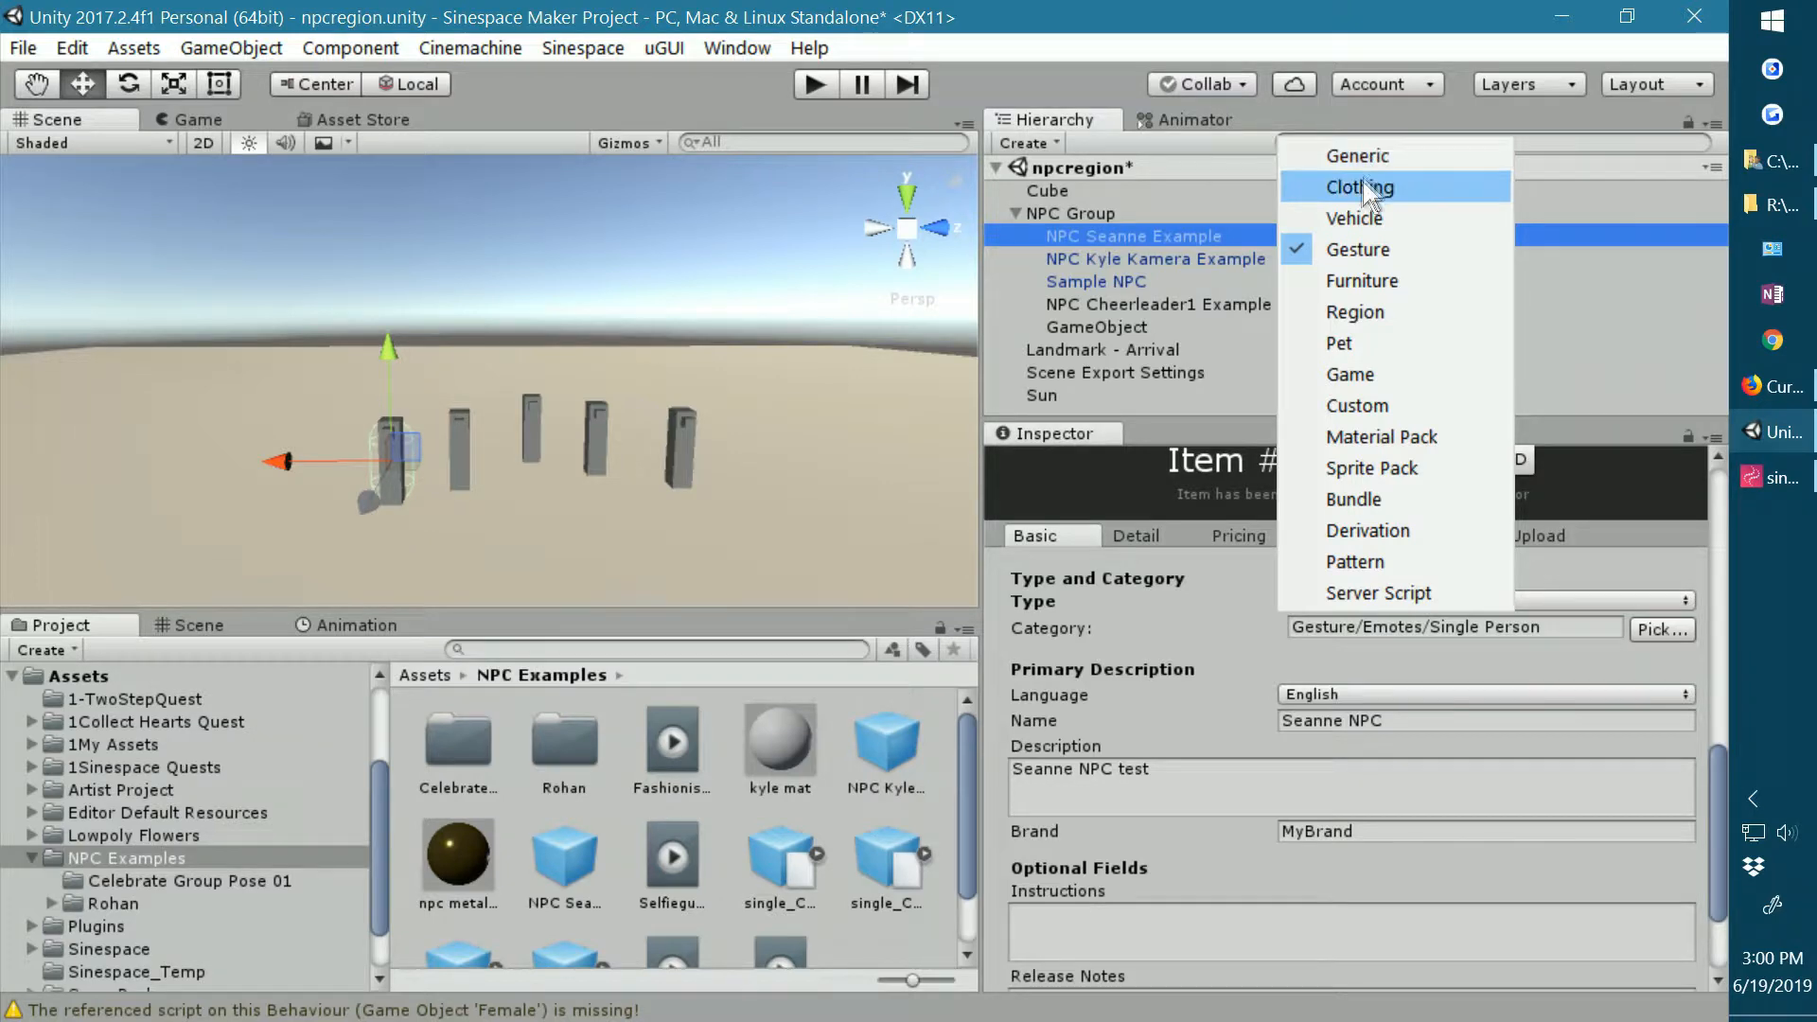
pyautogui.click(1304, 652)
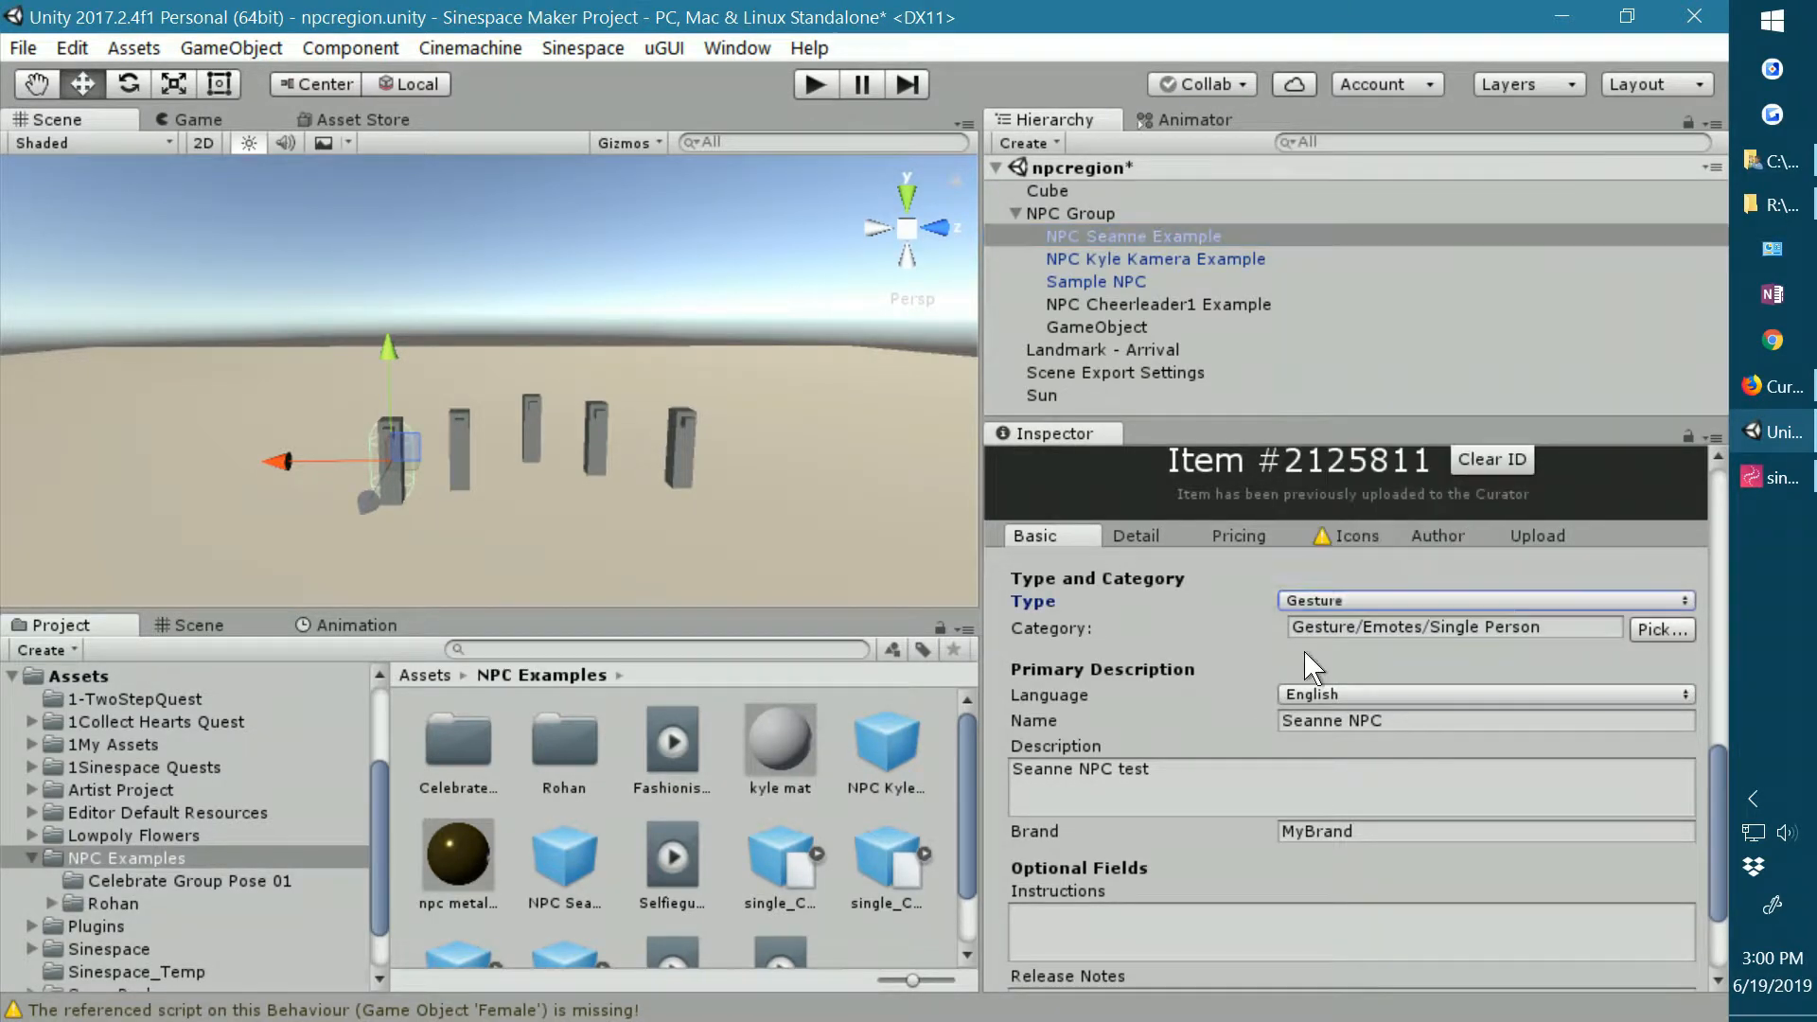
# Examine NPC Seanne Example's description and brand fields, along with its web link, audience rating and customisation details.
pyautogui.click(1136, 536)
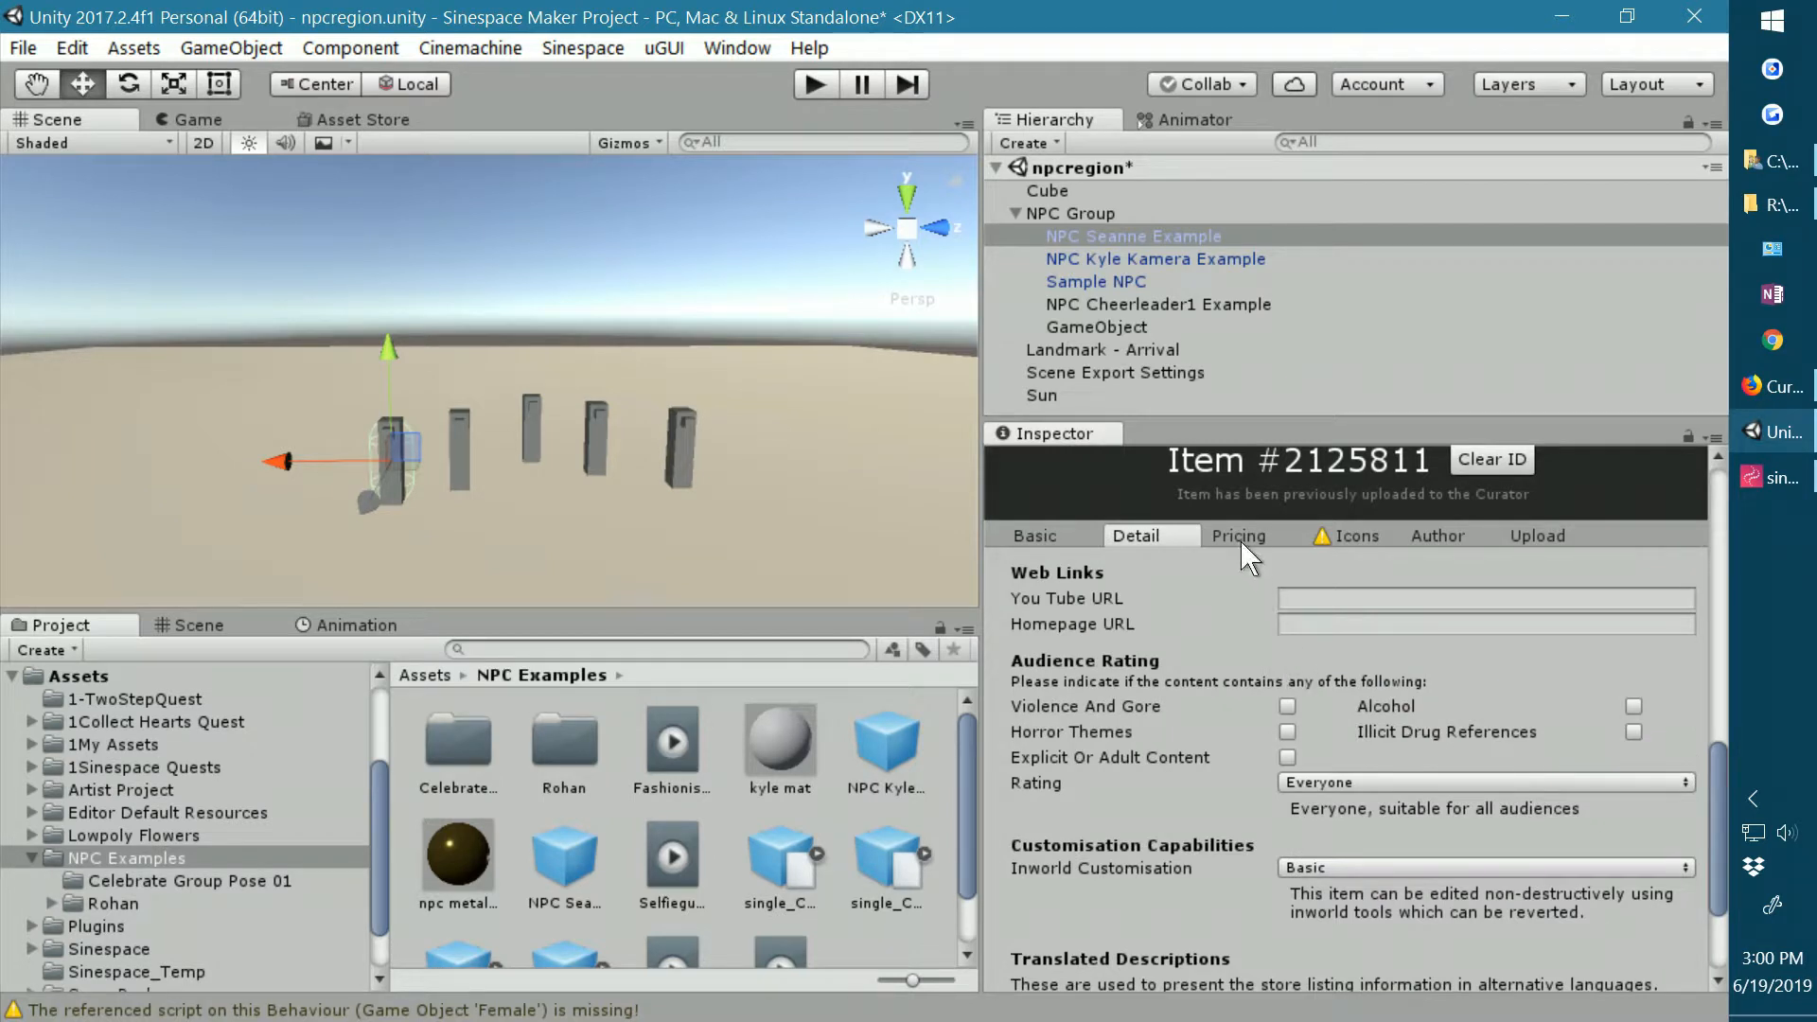
pyautogui.click(1034, 536)
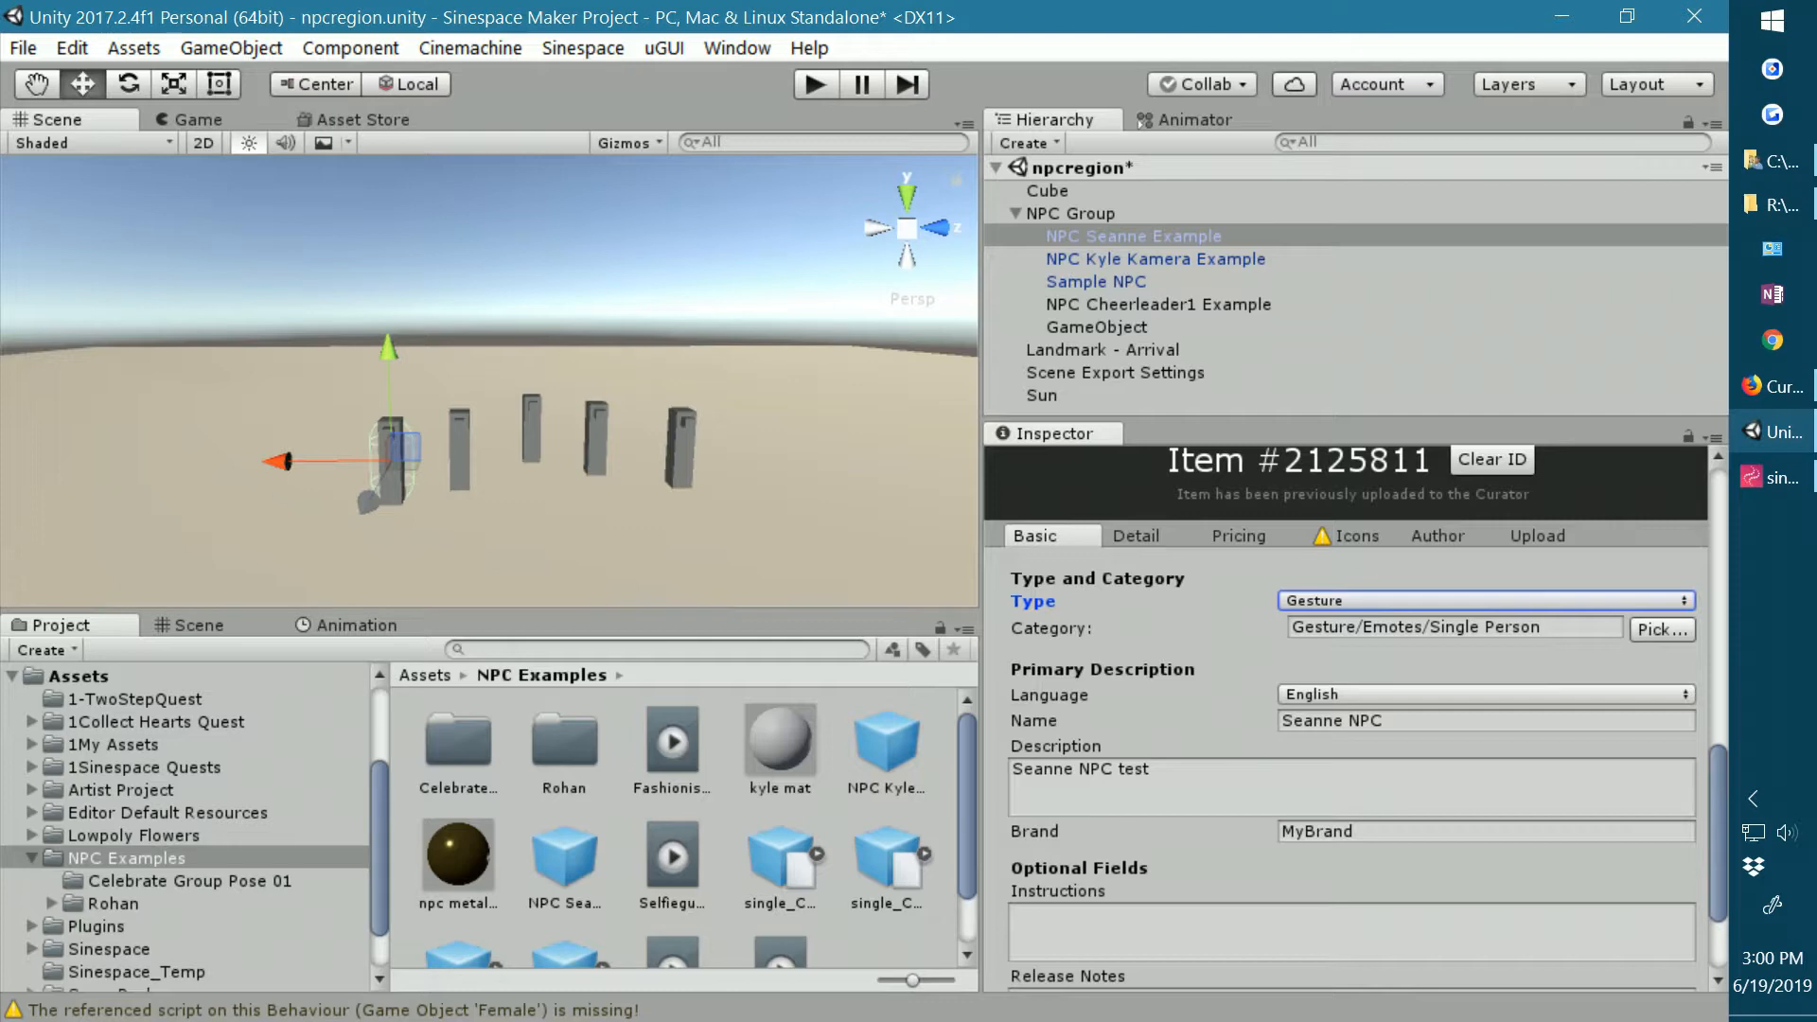
pyautogui.scroll(-3, 1116, 627)
pyautogui.click(1116, 627)
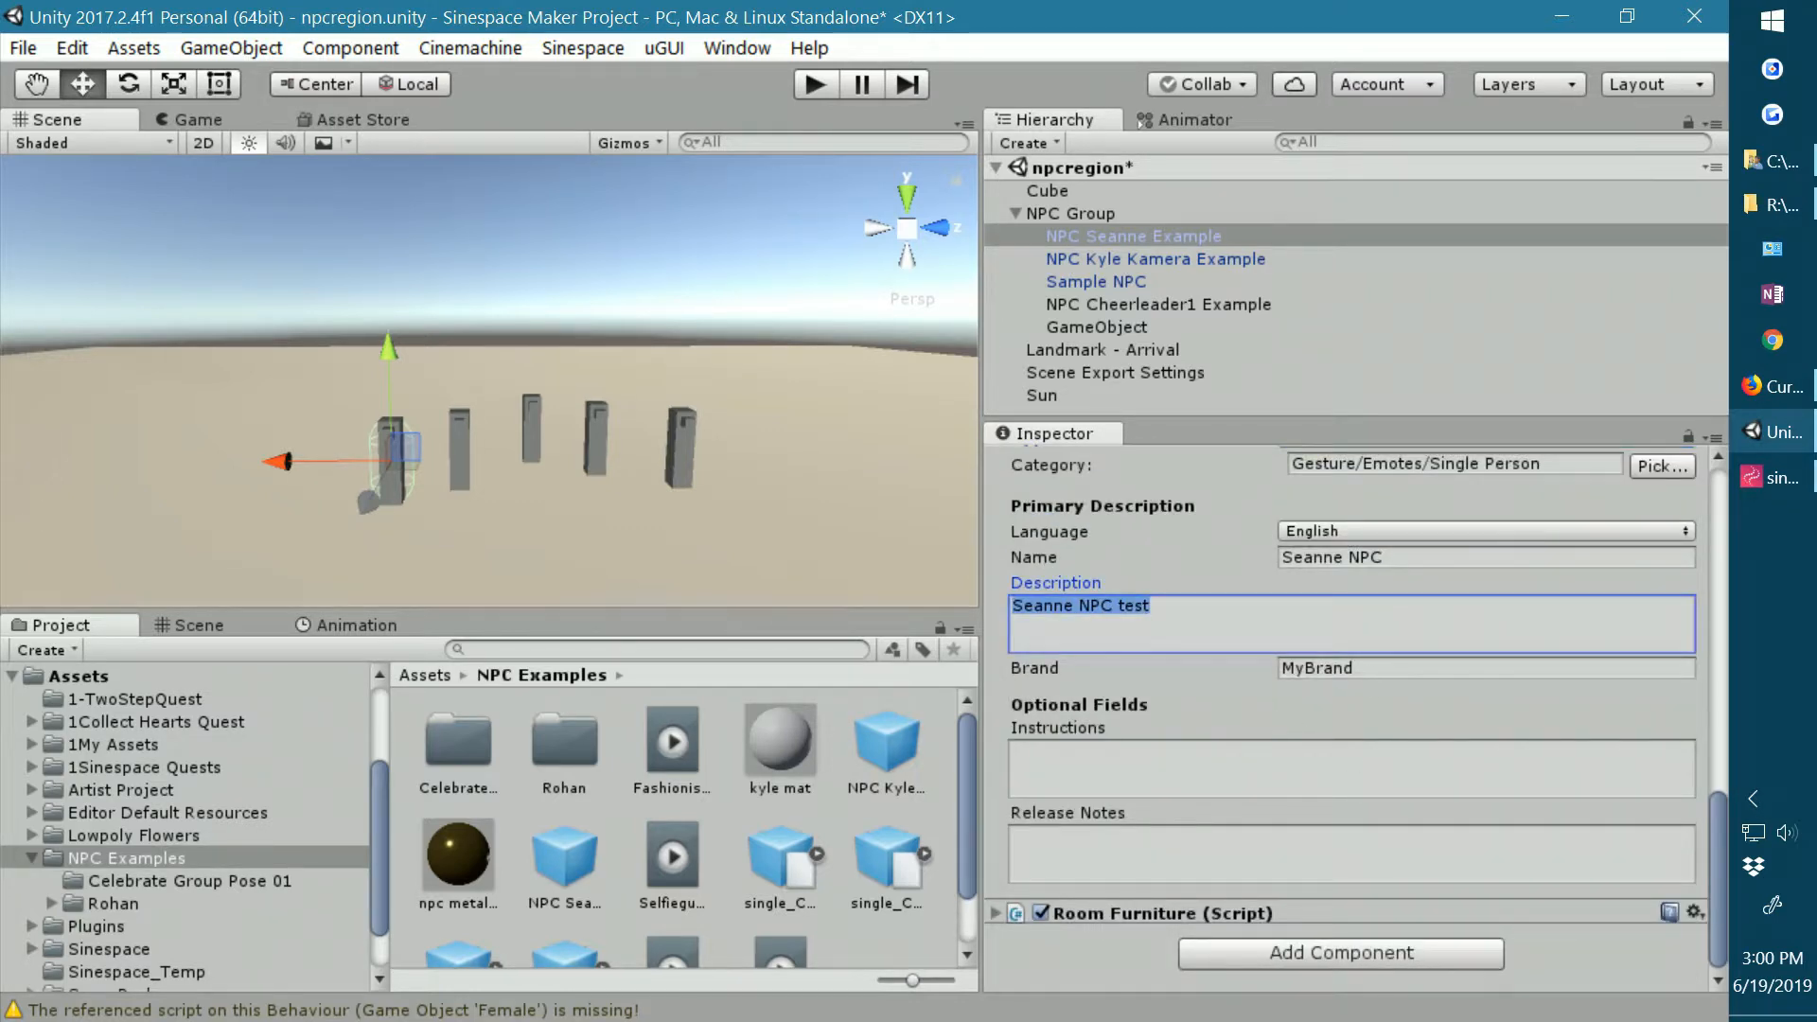
pyautogui.click(1368, 666)
pyautogui.scroll(3, 1368, 606)
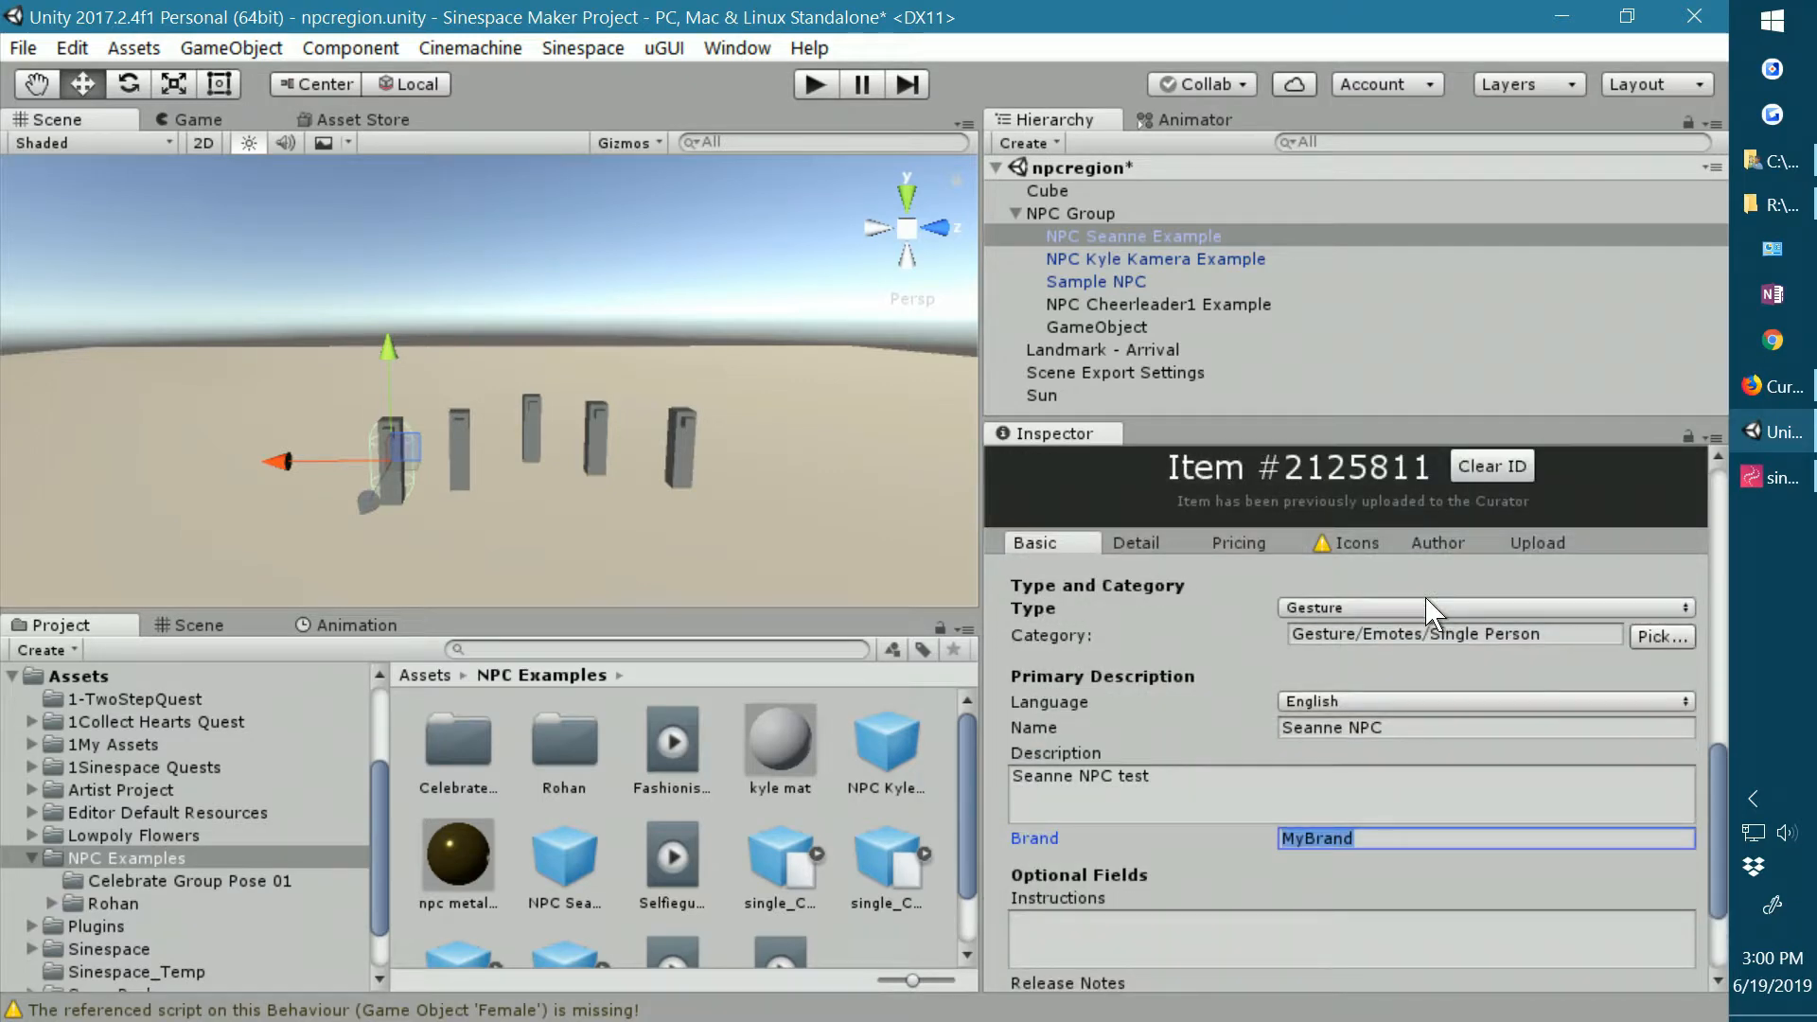
pyautogui.click(1139, 547)
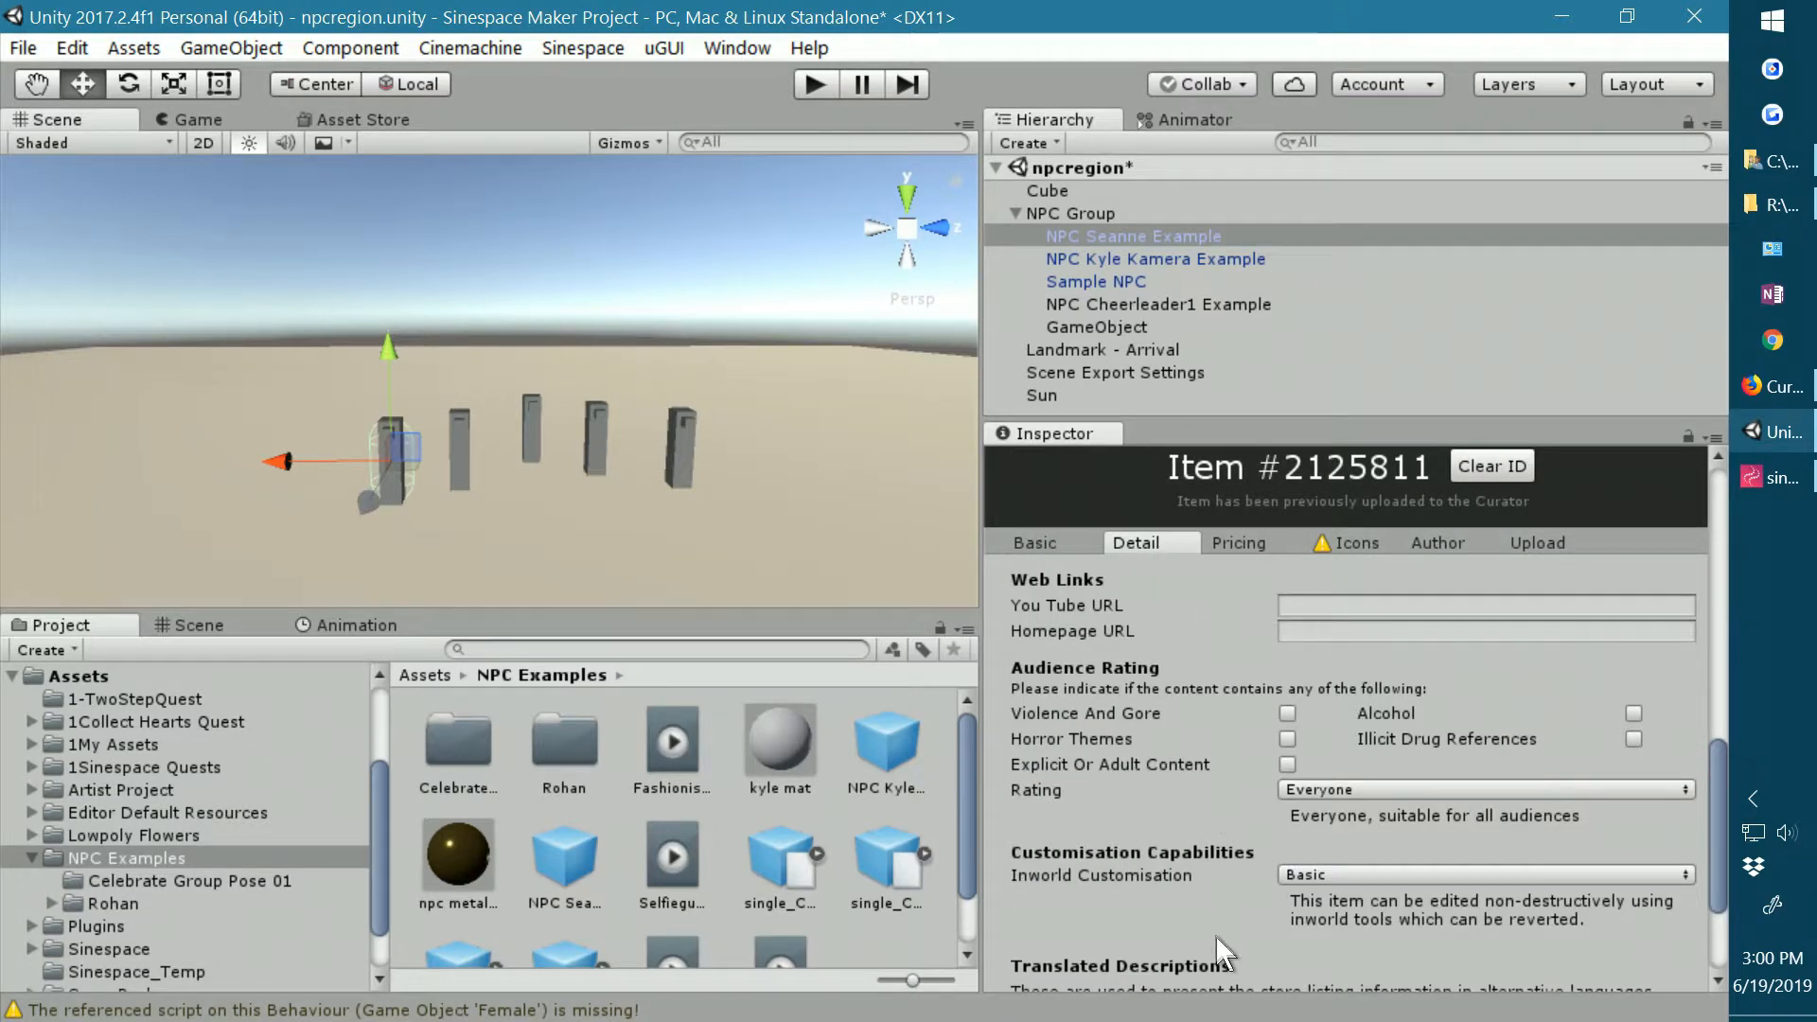
pyautogui.scroll(-3, 1218, 937)
pyautogui.scroll(5, 1218, 932)
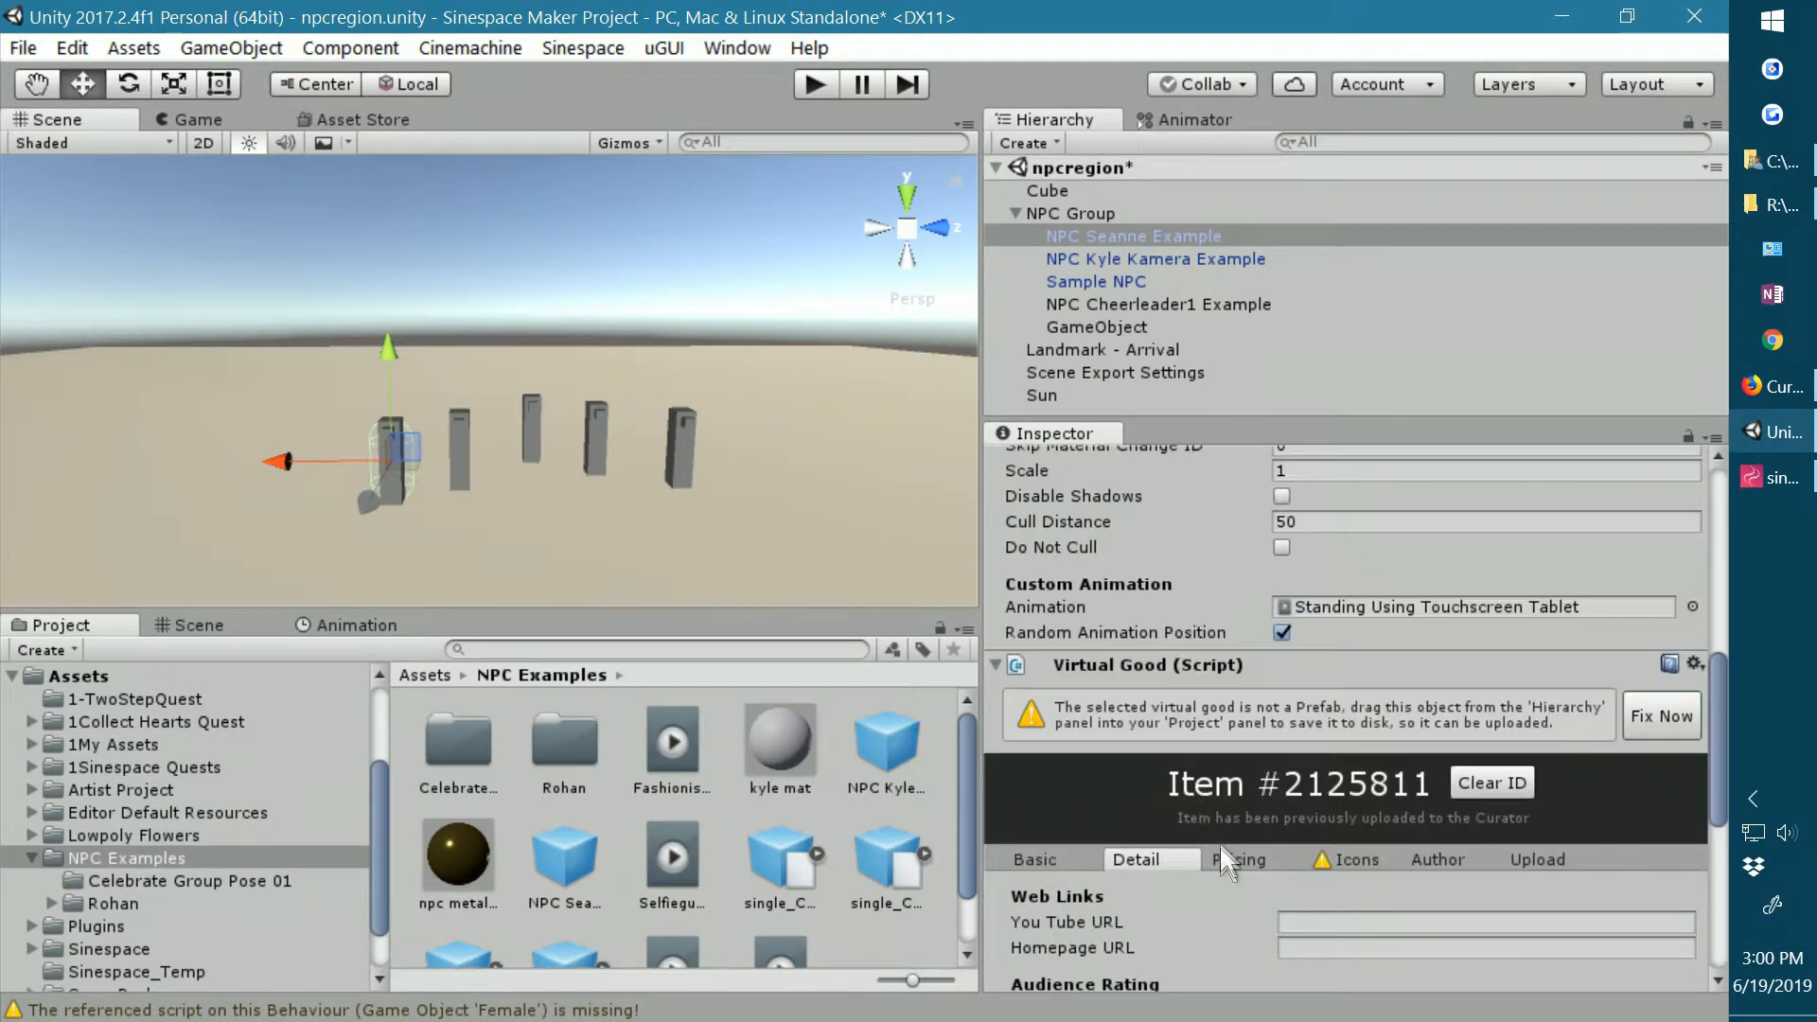
# Examine the pricing and promotion options and the icon requirements of NPC Seanne Example's virtual good.
pyautogui.click(1235, 860)
pyautogui.scroll(-3, 1223, 852)
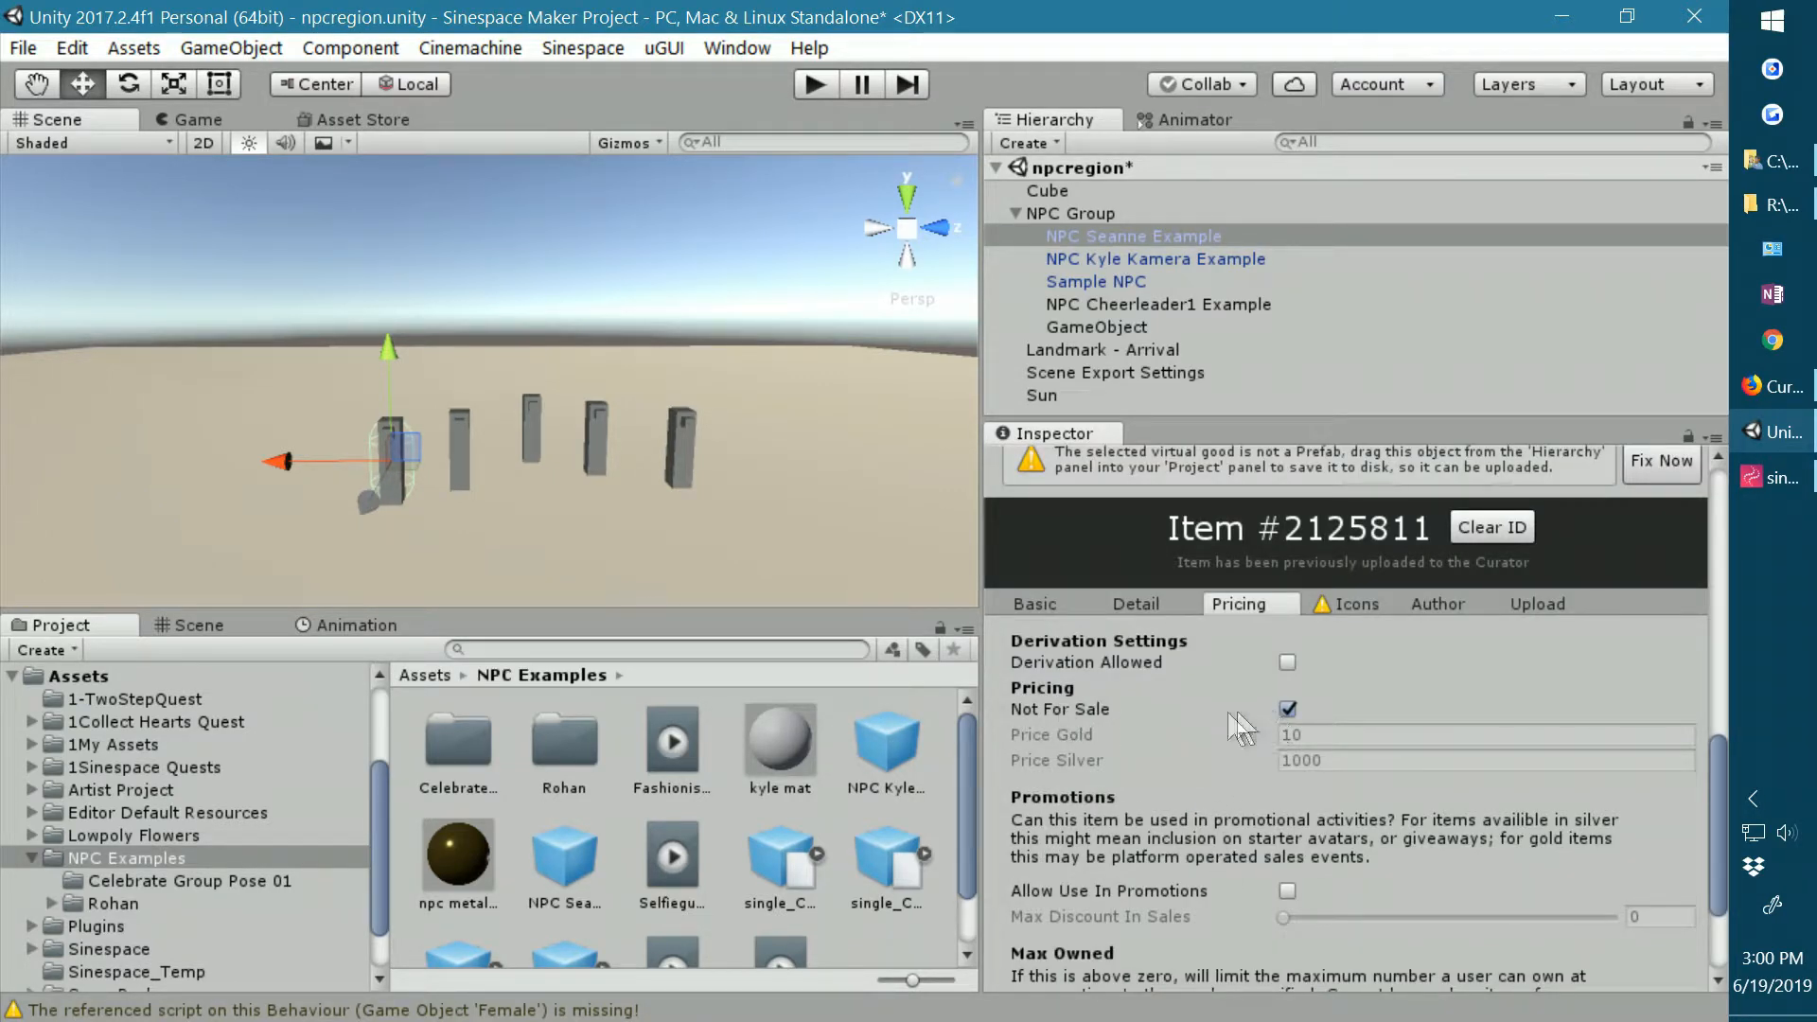
pyautogui.scroll(-3, 1183, 747)
pyautogui.scroll(1, 1183, 747)
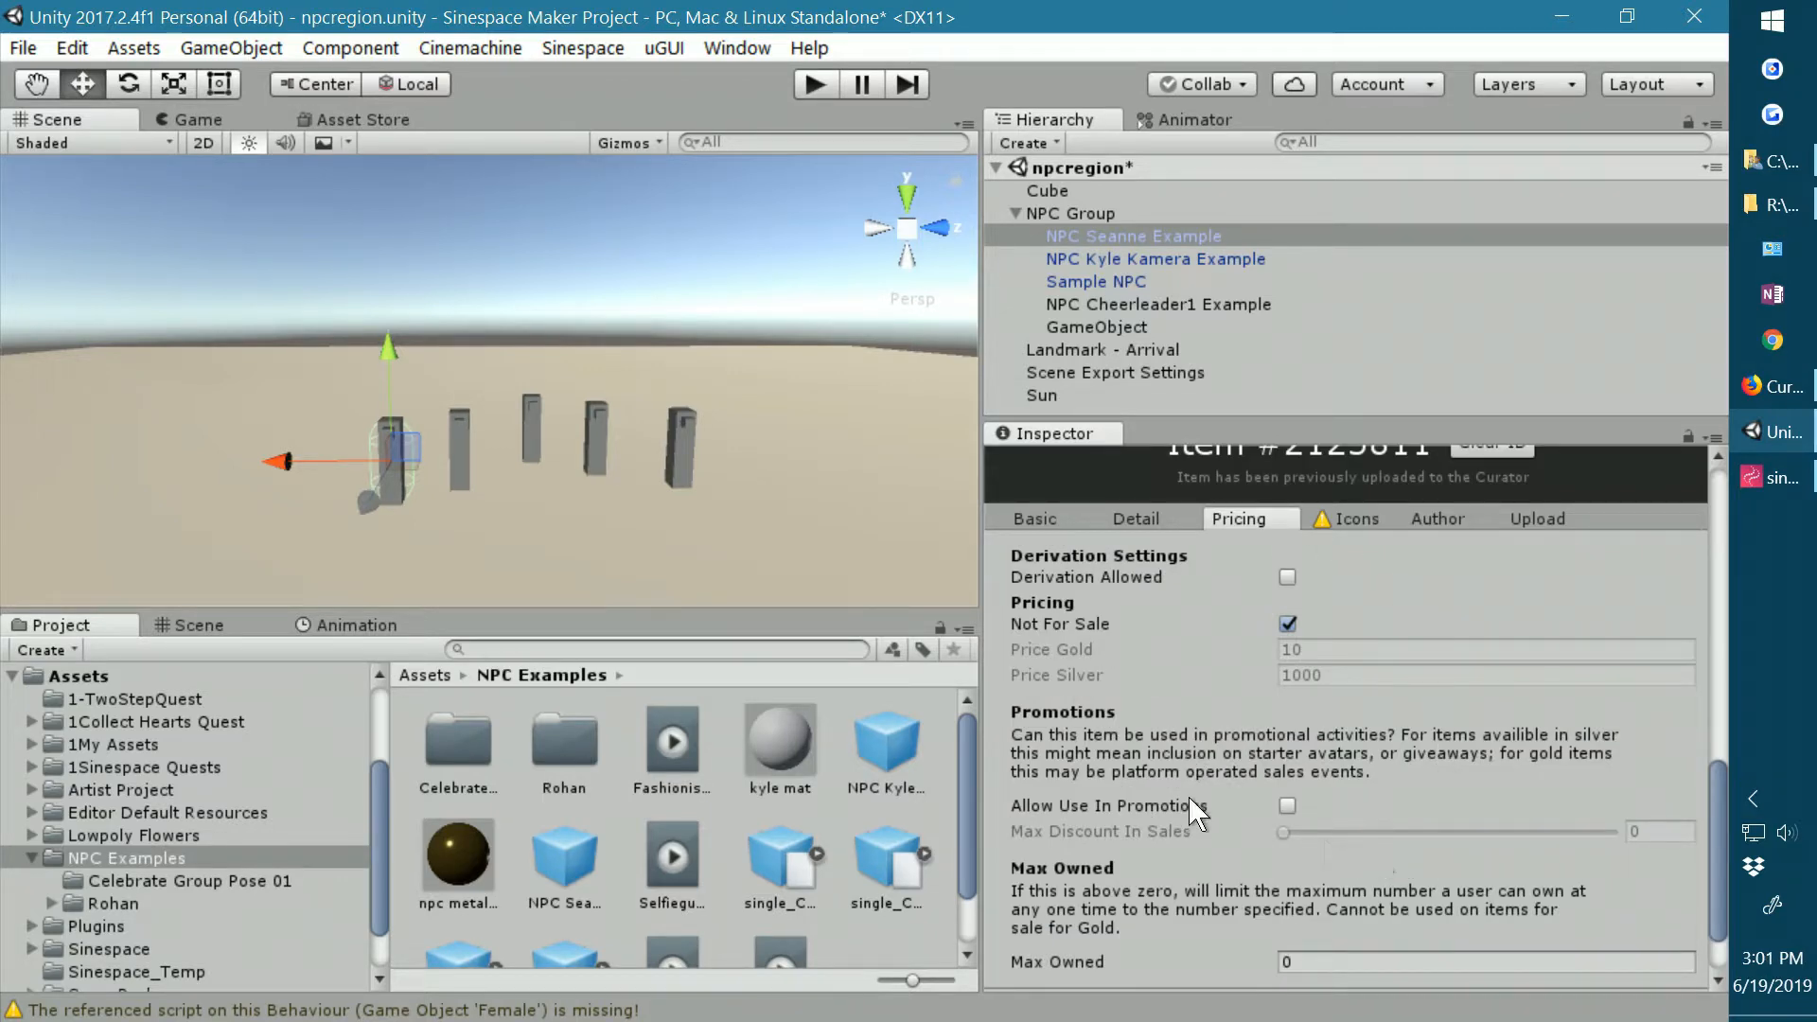
pyautogui.scroll(2, 1197, 813)
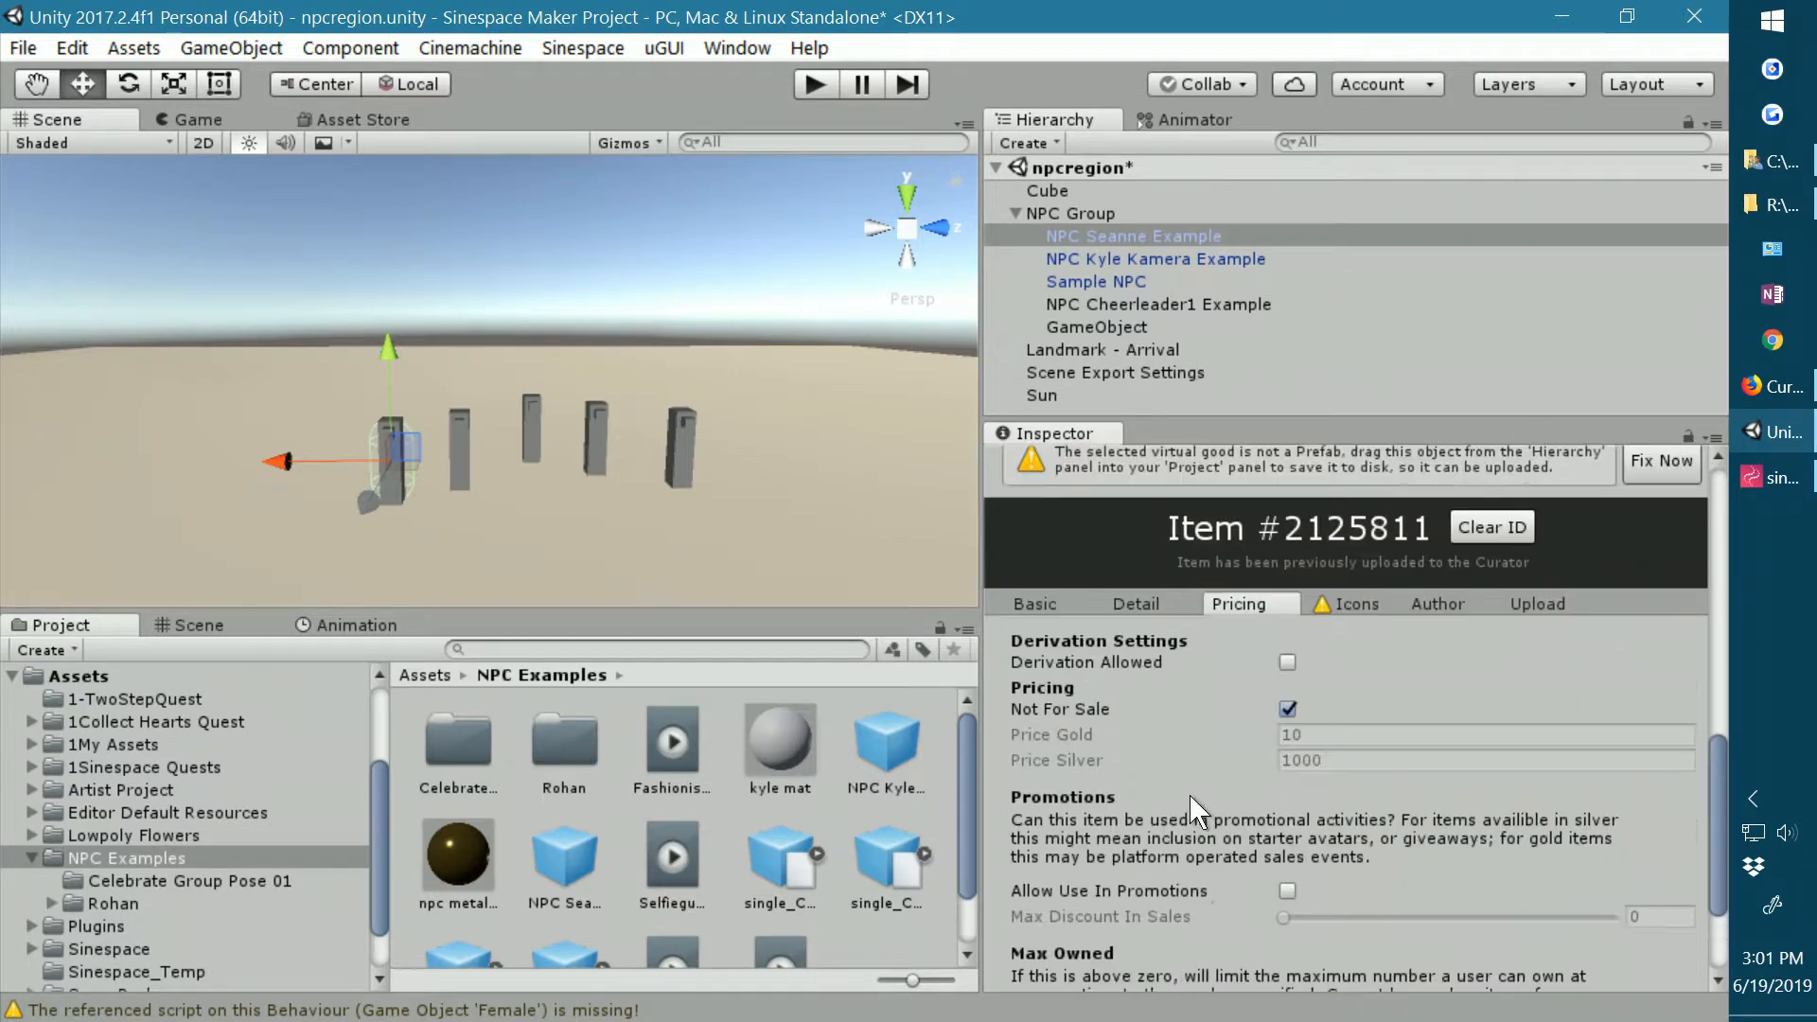
pyautogui.click(1350, 602)
pyautogui.scroll(-2, 1400, 797)
pyautogui.scroll(2, 1400, 797)
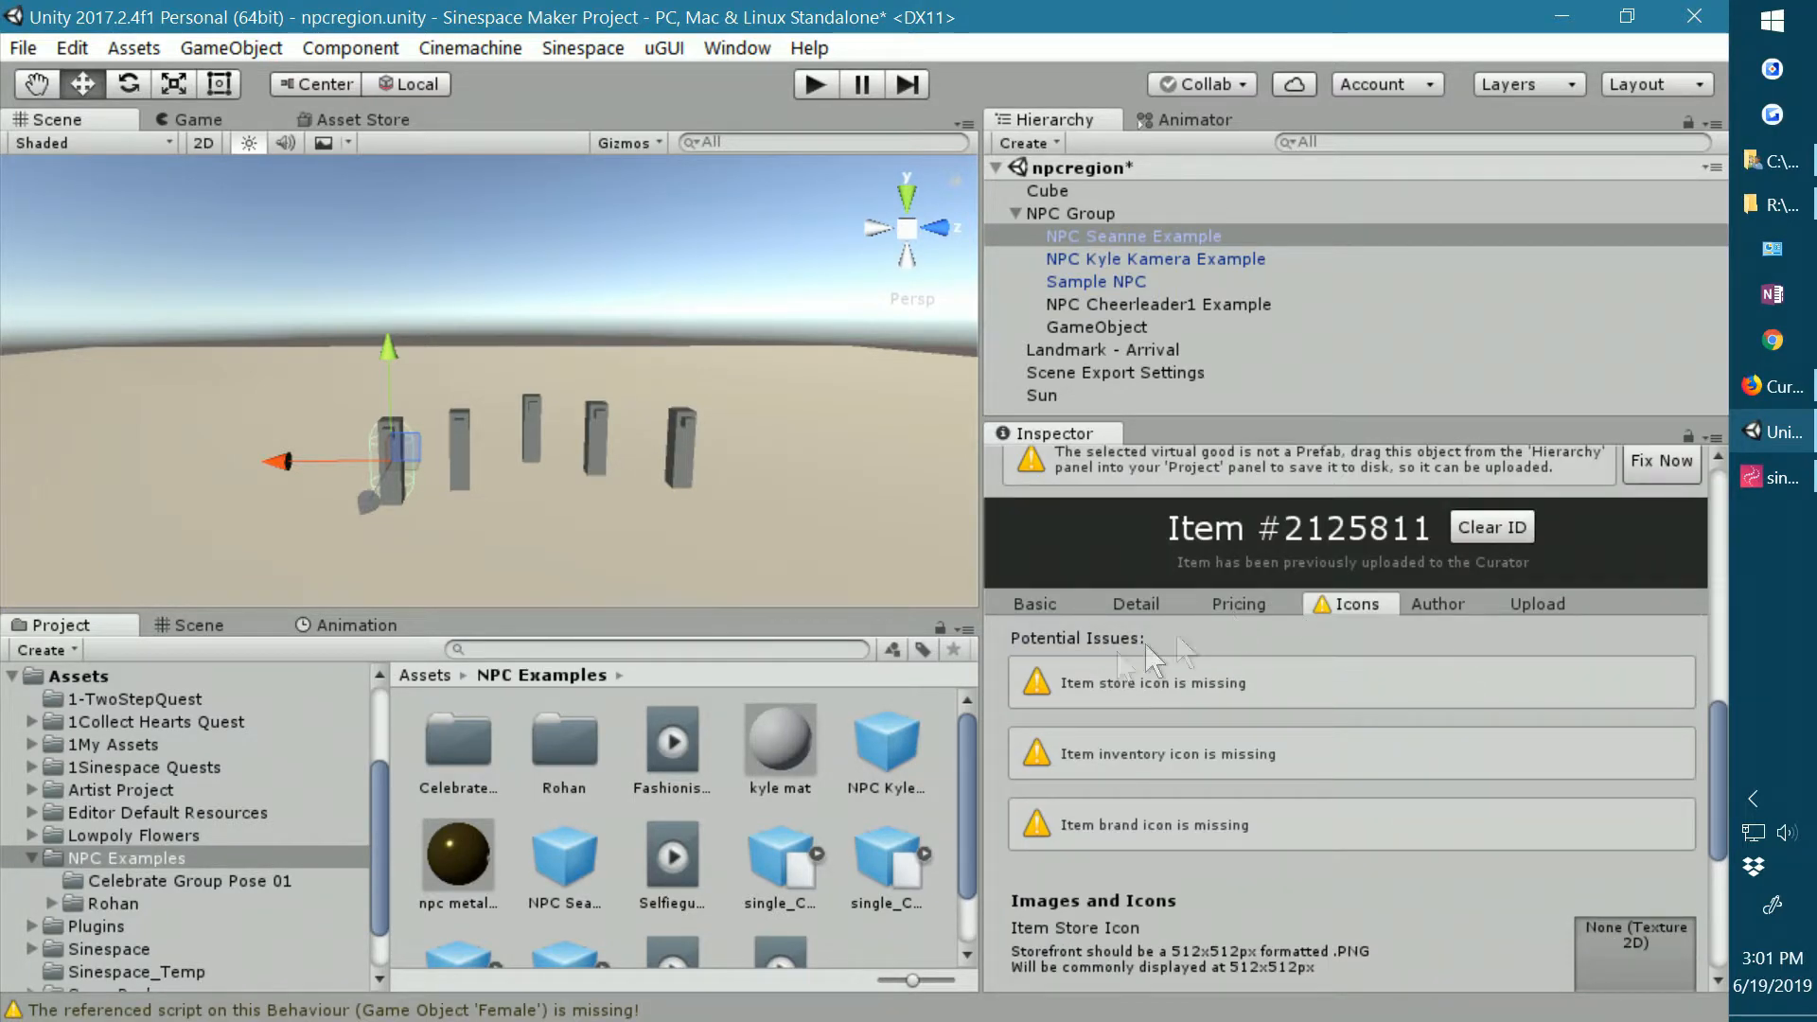
# Review the developer name, copyright and upload settings of NPC Seanne Example's virtual good.
pyautogui.click(1438, 604)
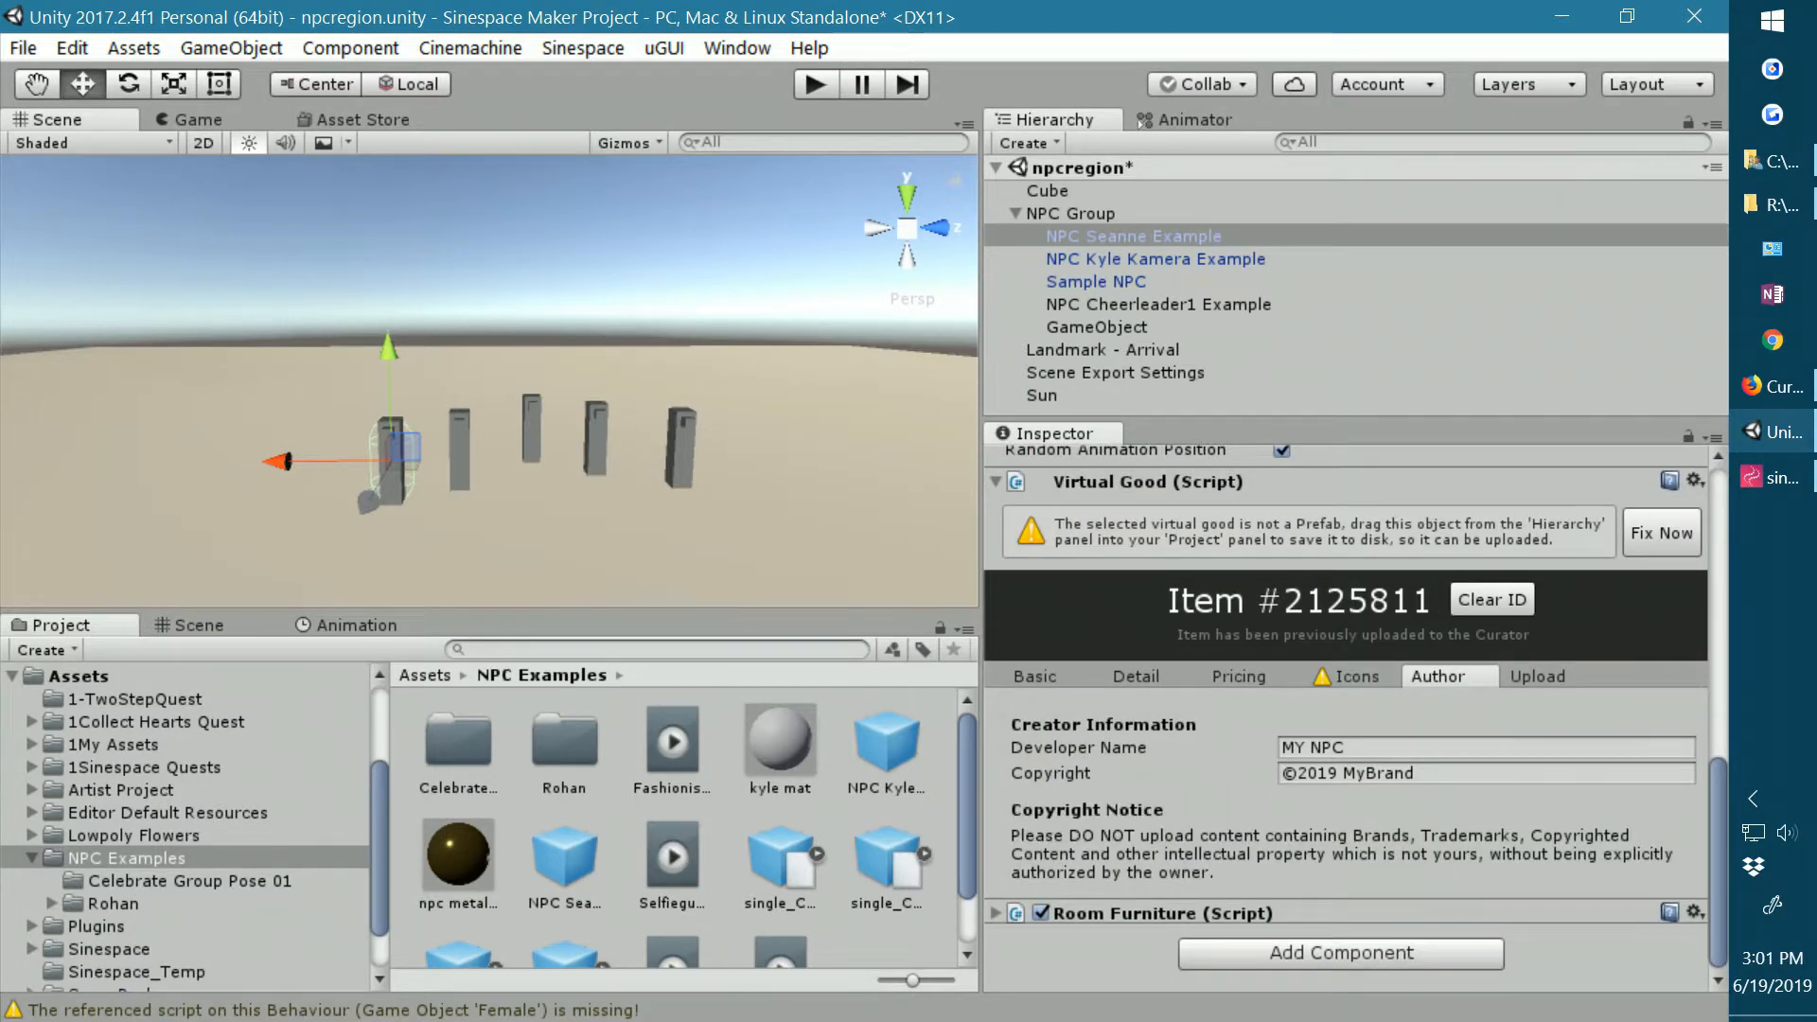
pyautogui.click(1473, 749)
pyautogui.press('Tab')
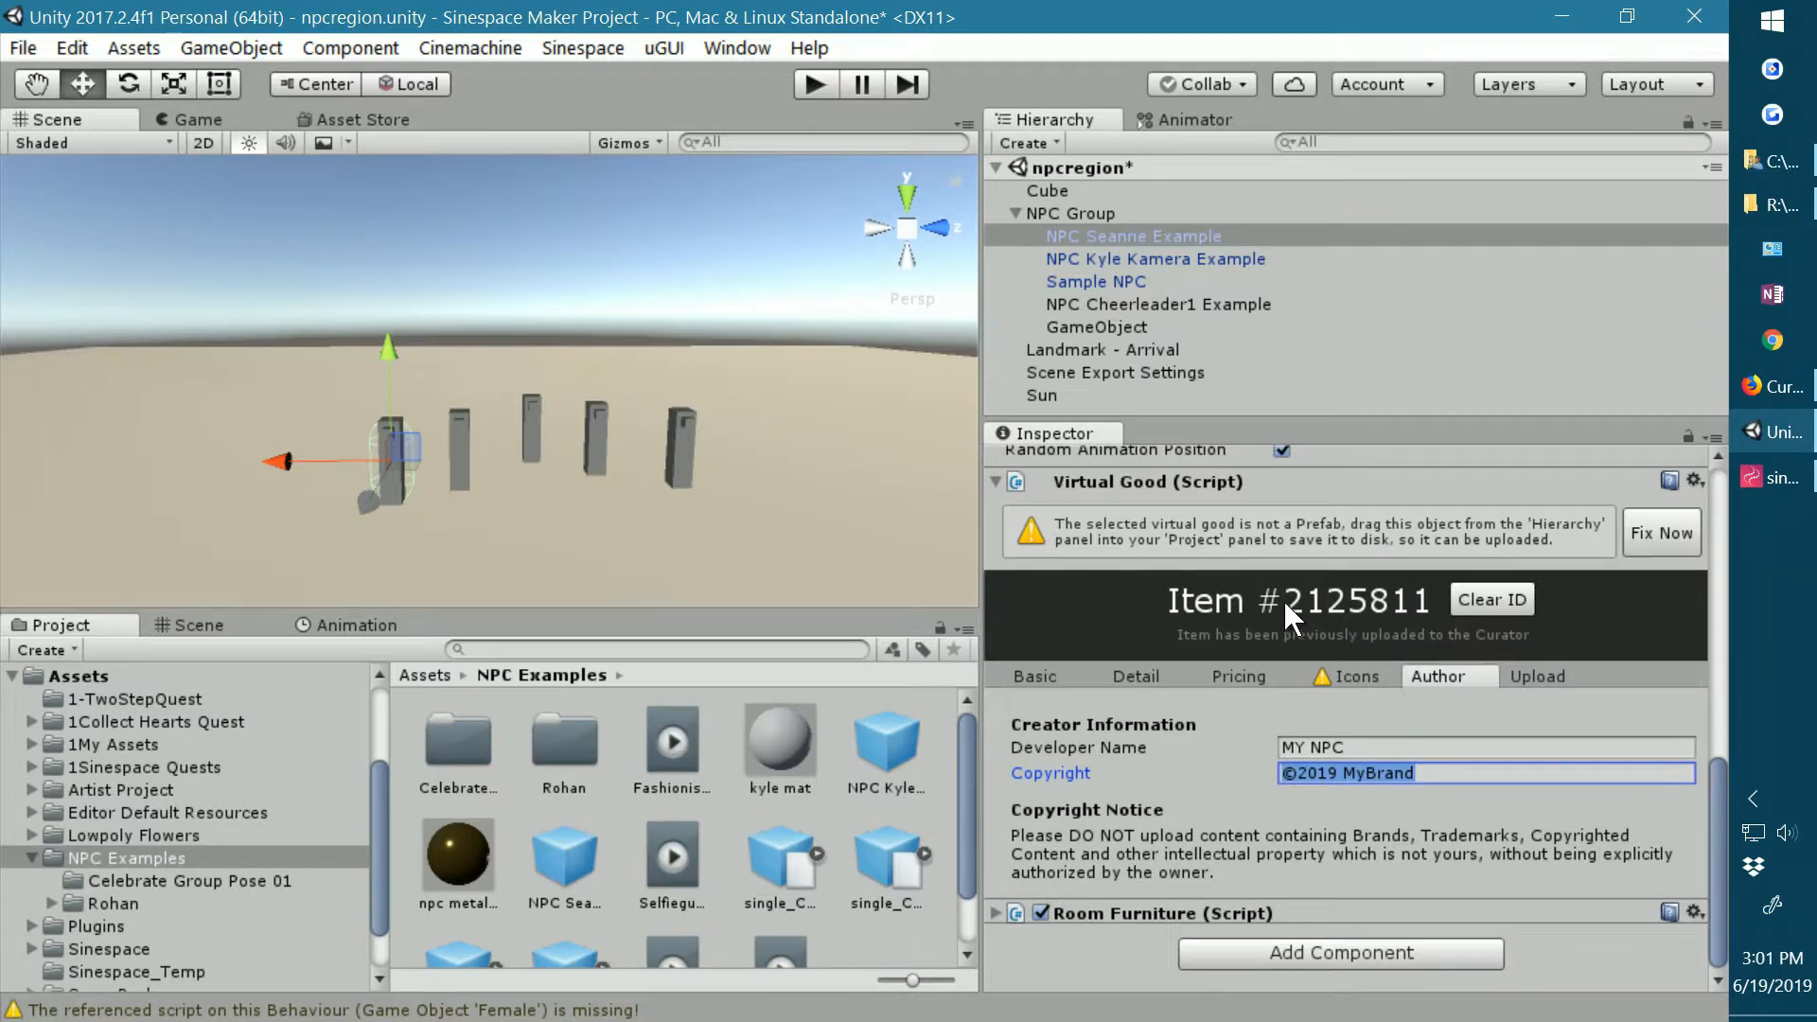
pyautogui.click(1525, 672)
pyautogui.scroll(-4, 1174, 773)
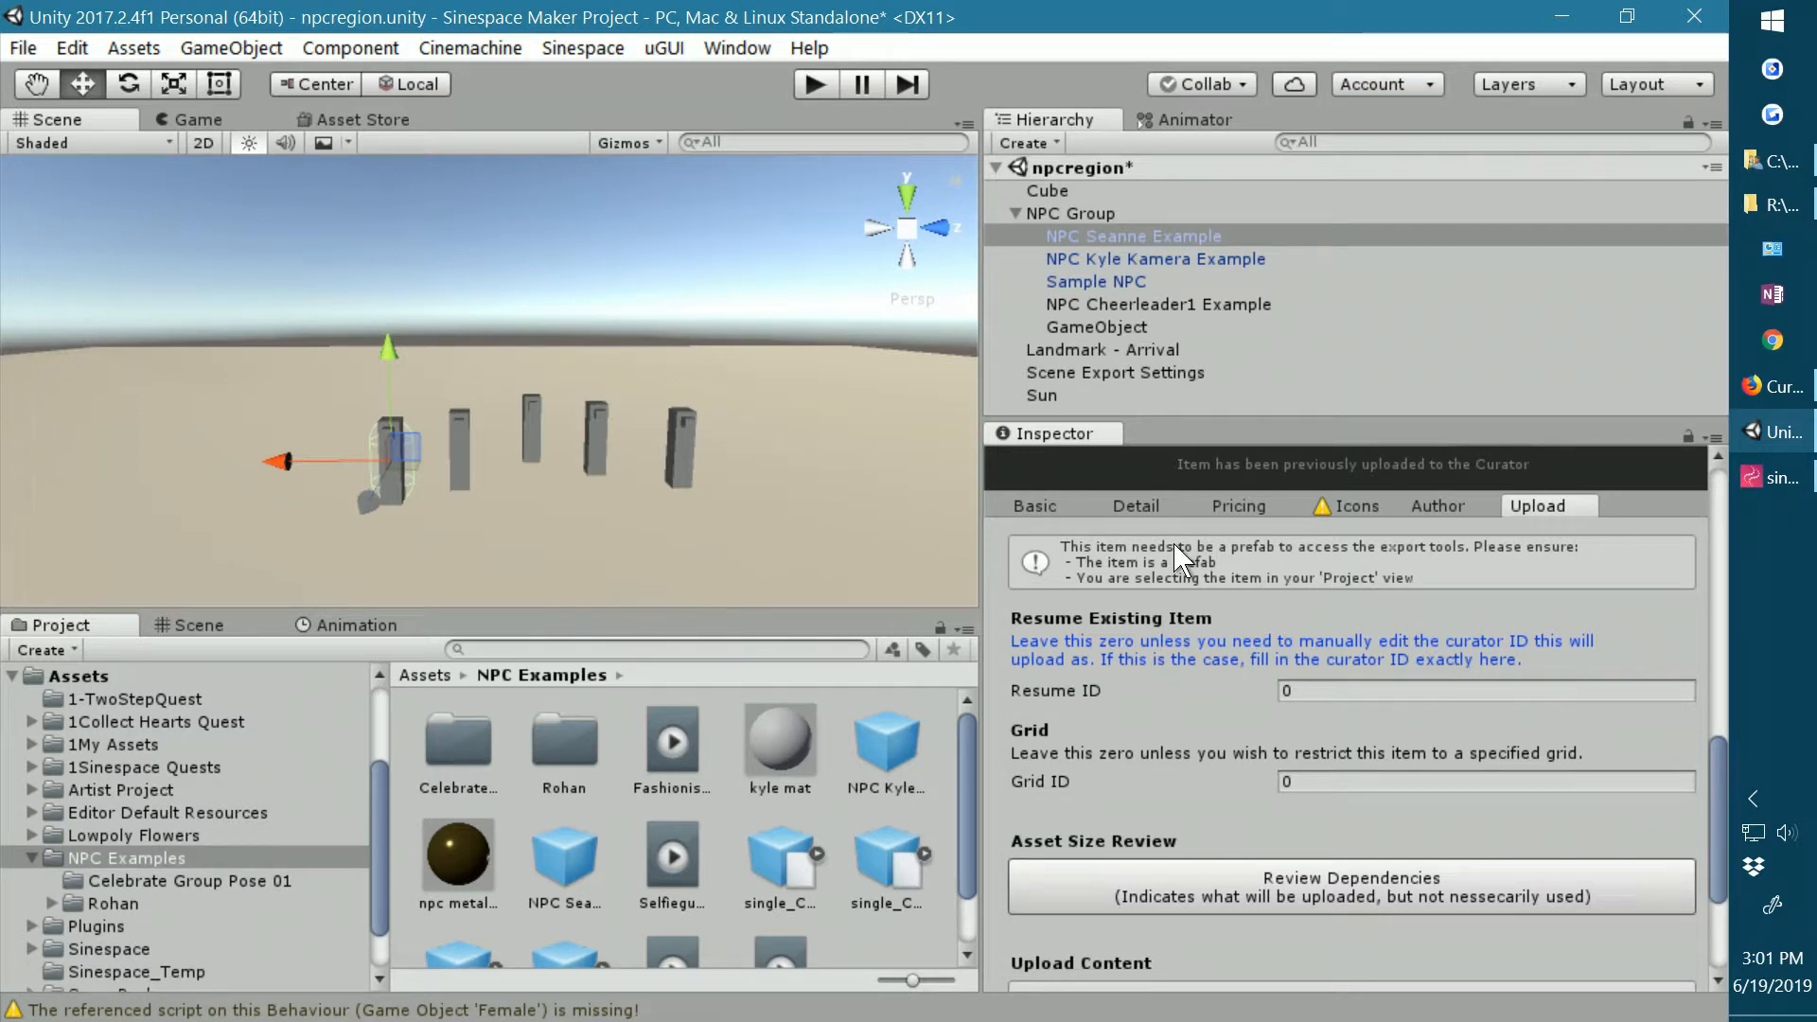
# Move NPC Seanne Example out of NPC Group to directly below Cube, and apply its changes to its prefab.
pyautogui.click(1092, 233)
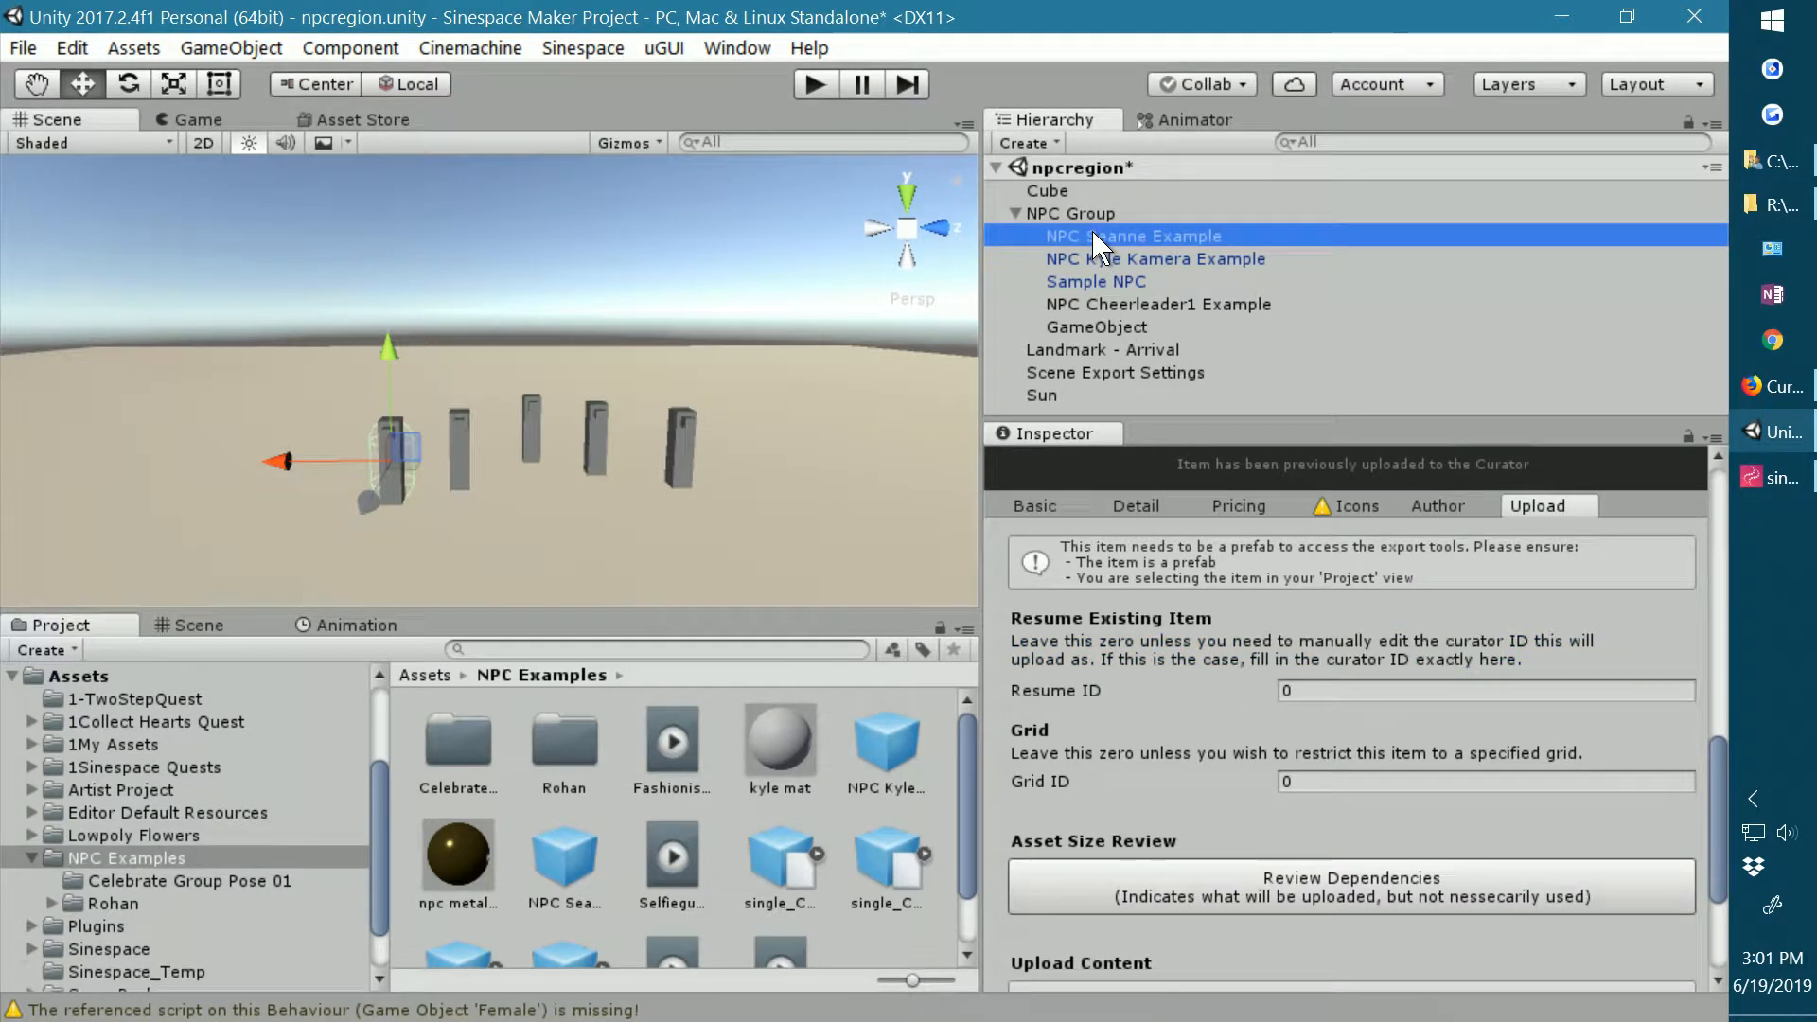
pyautogui.moveTo(1095, 231); pyautogui.dragTo(1093, 206)
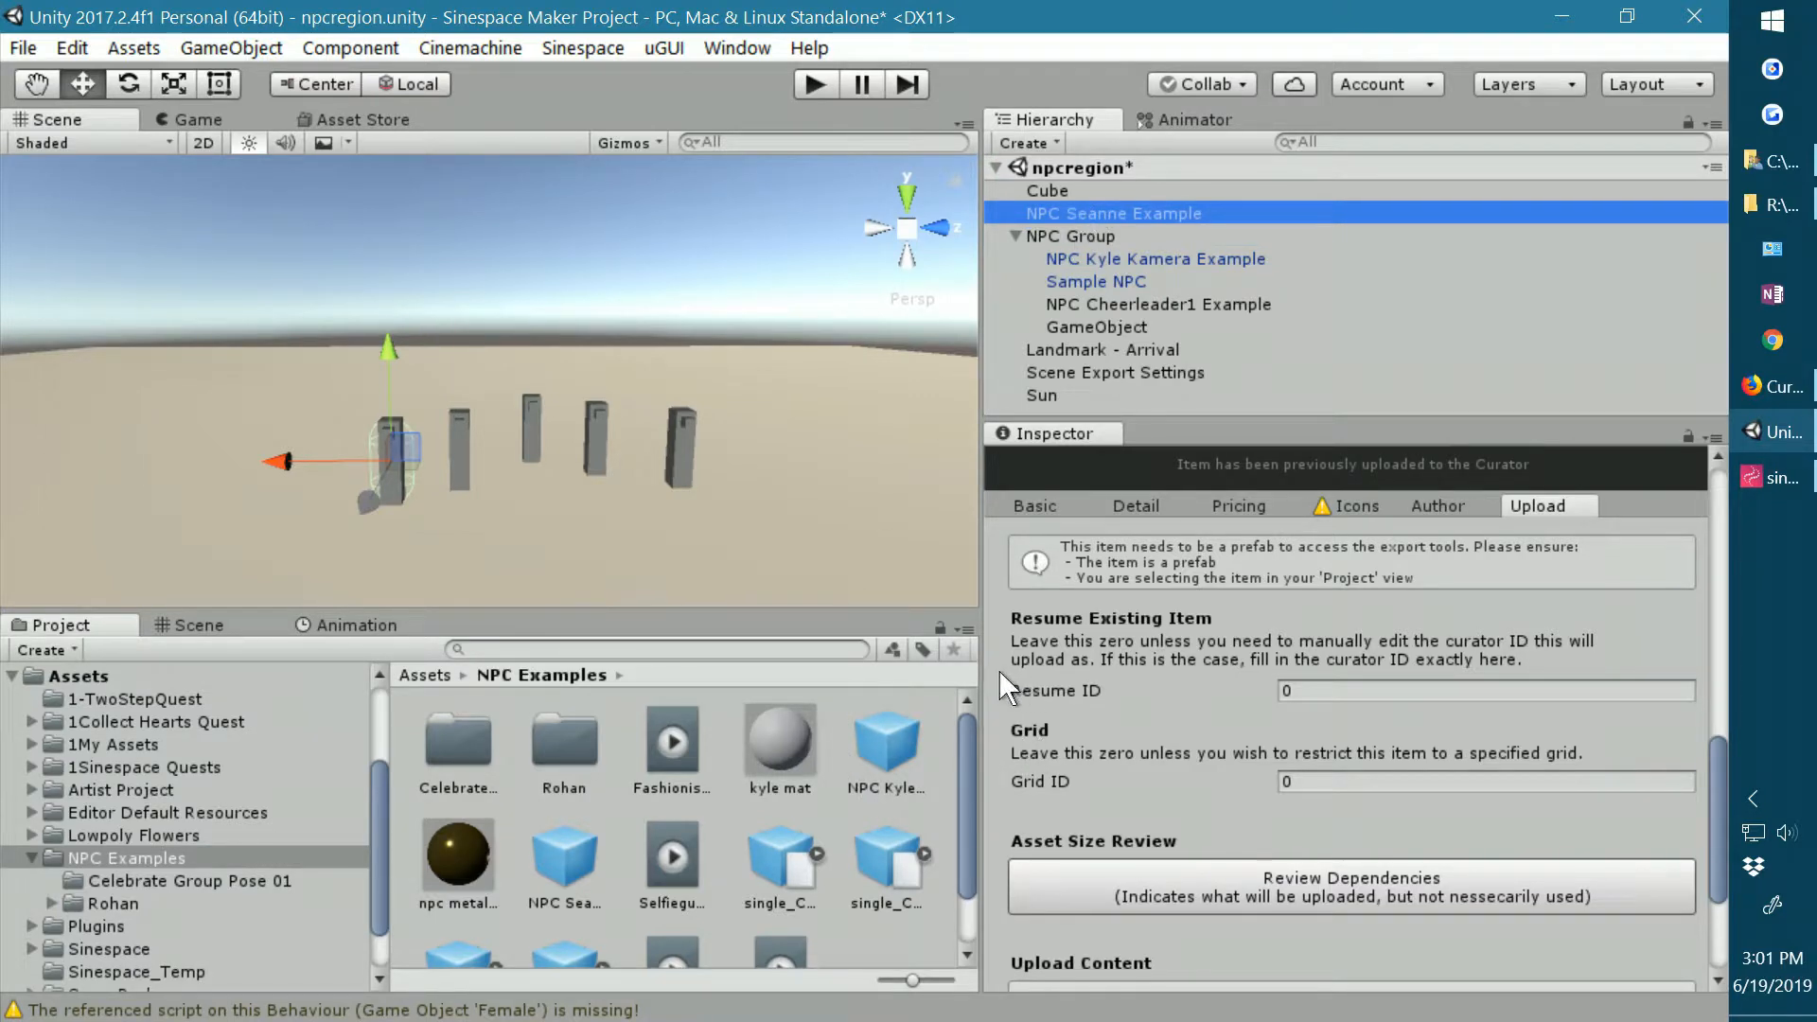
pyautogui.scroll(10, 1190, 678)
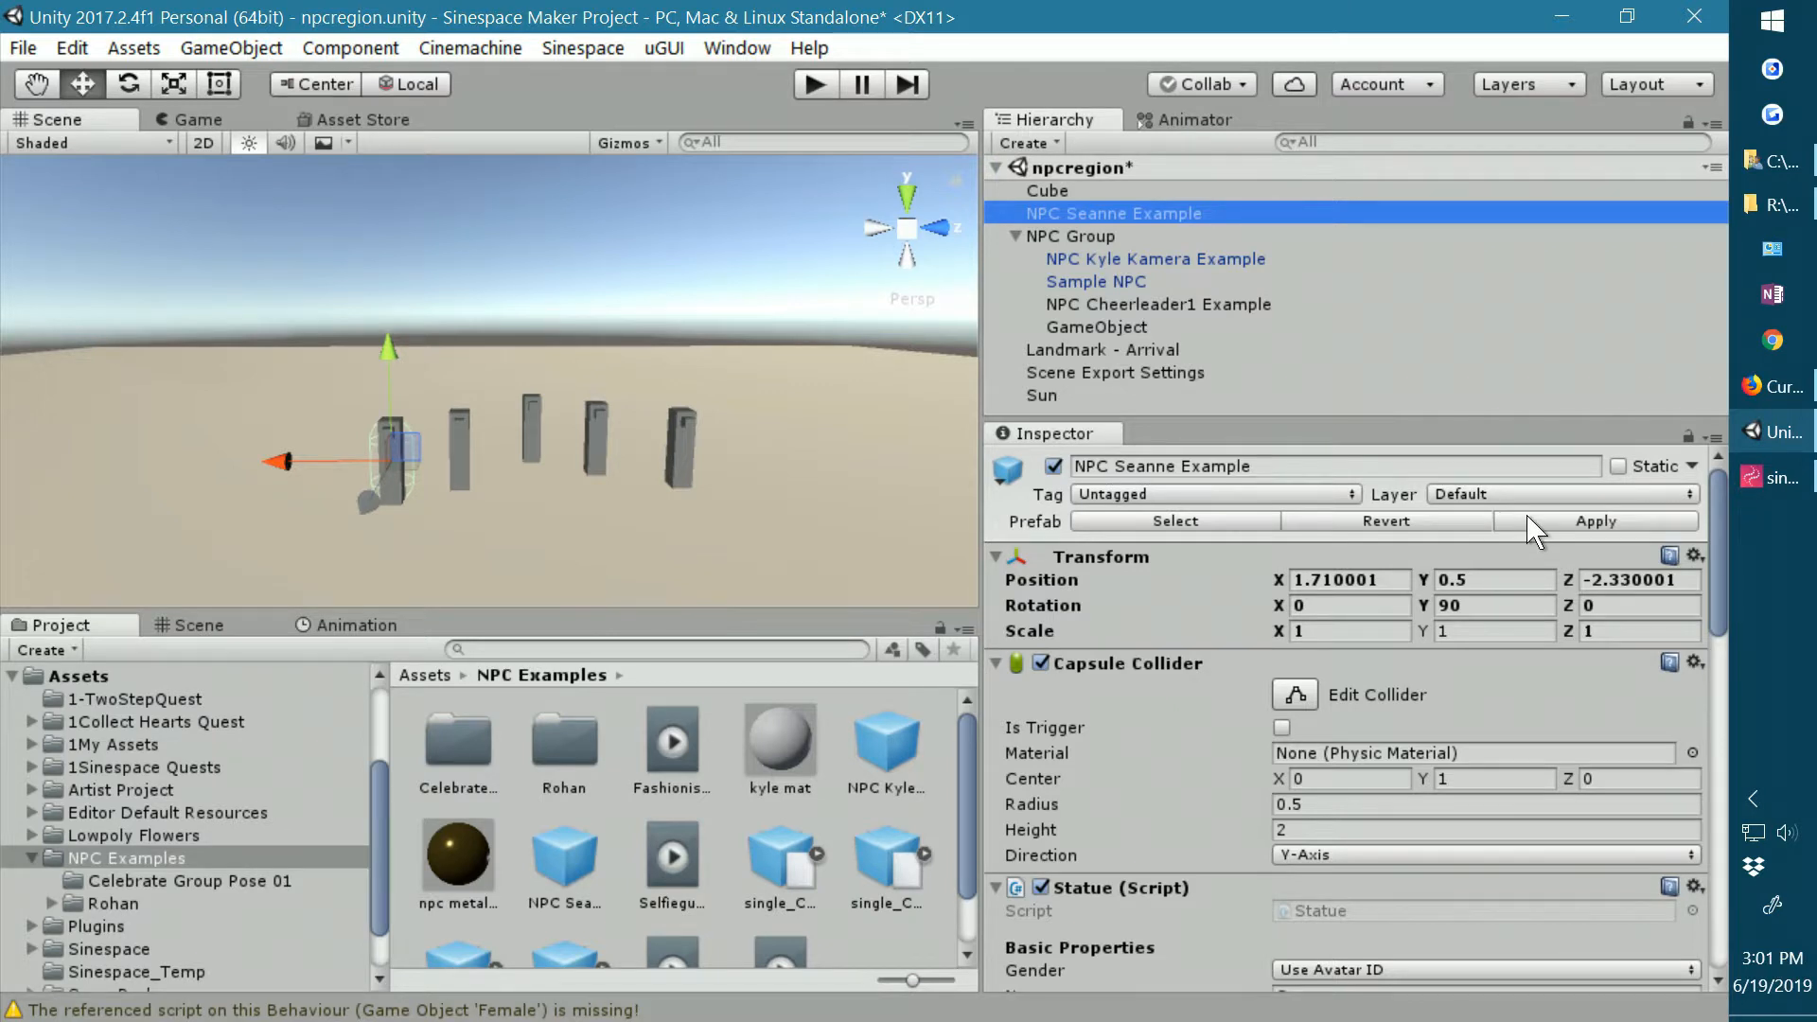
pyautogui.click(1527, 519)
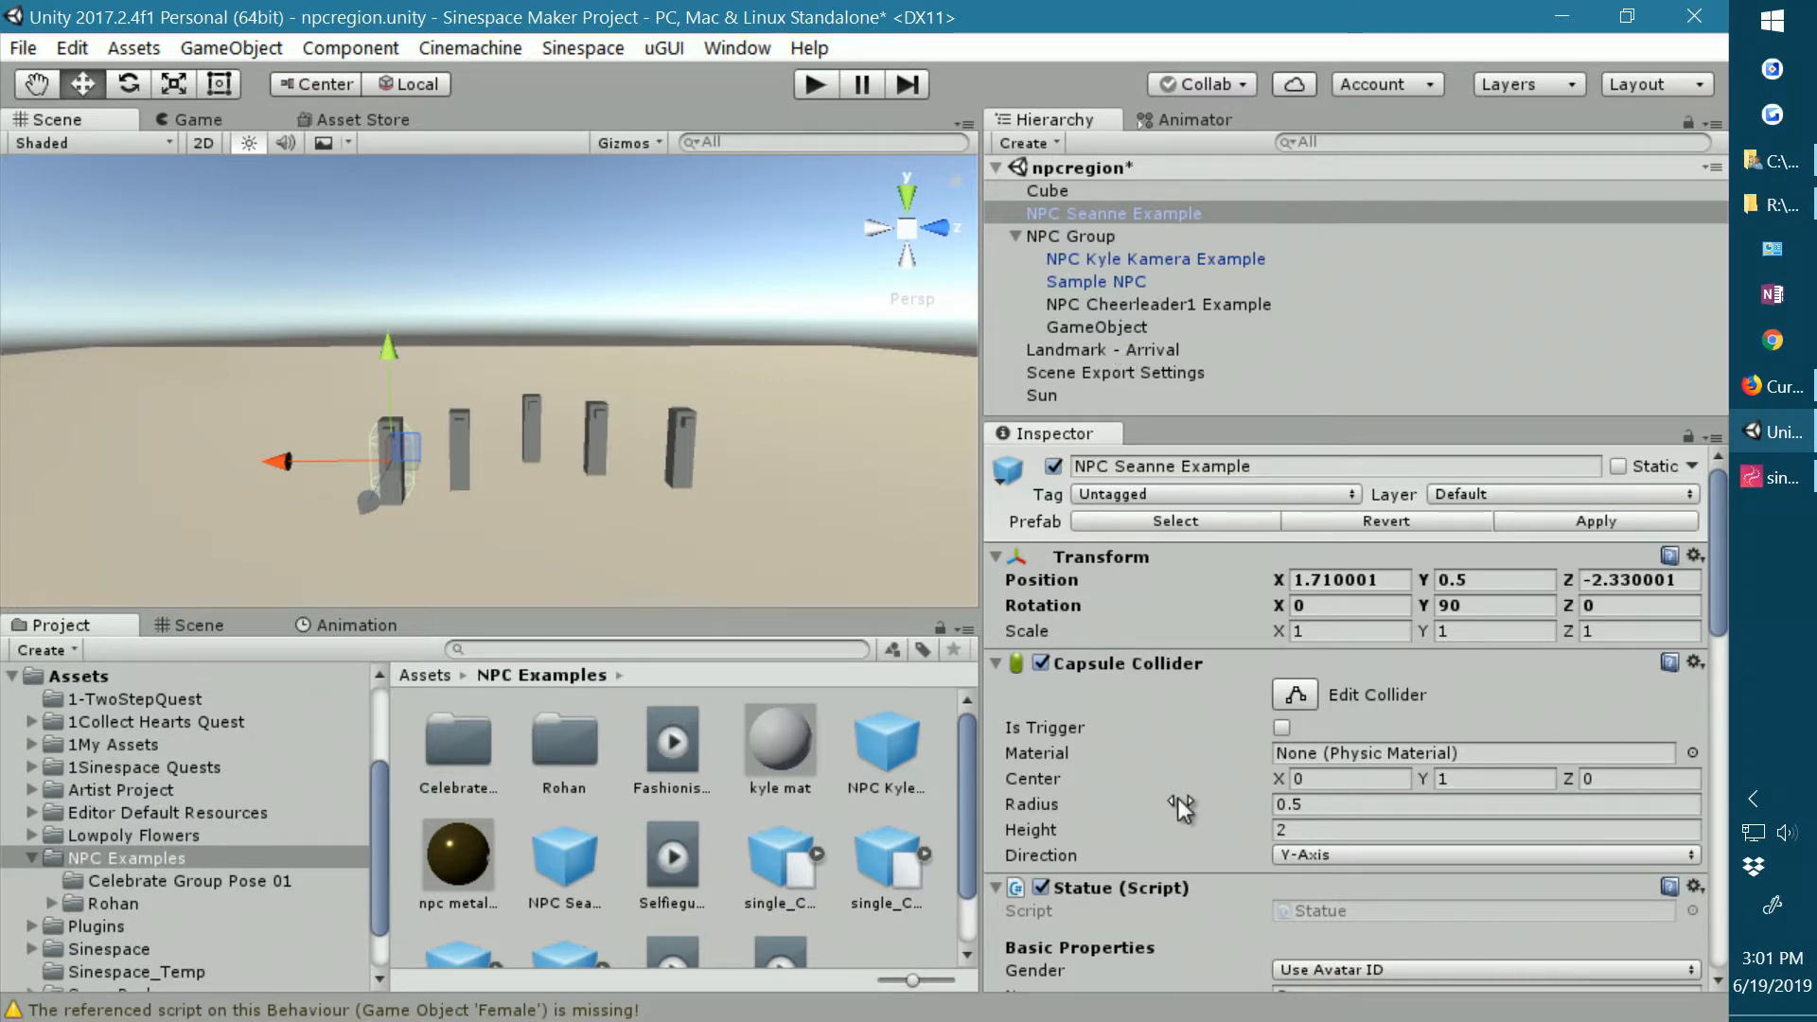
# Examine the Statue component's outfit, rendering and custom animation settings on NPC Seanne Example.
pyautogui.scroll(-6, 1178, 797)
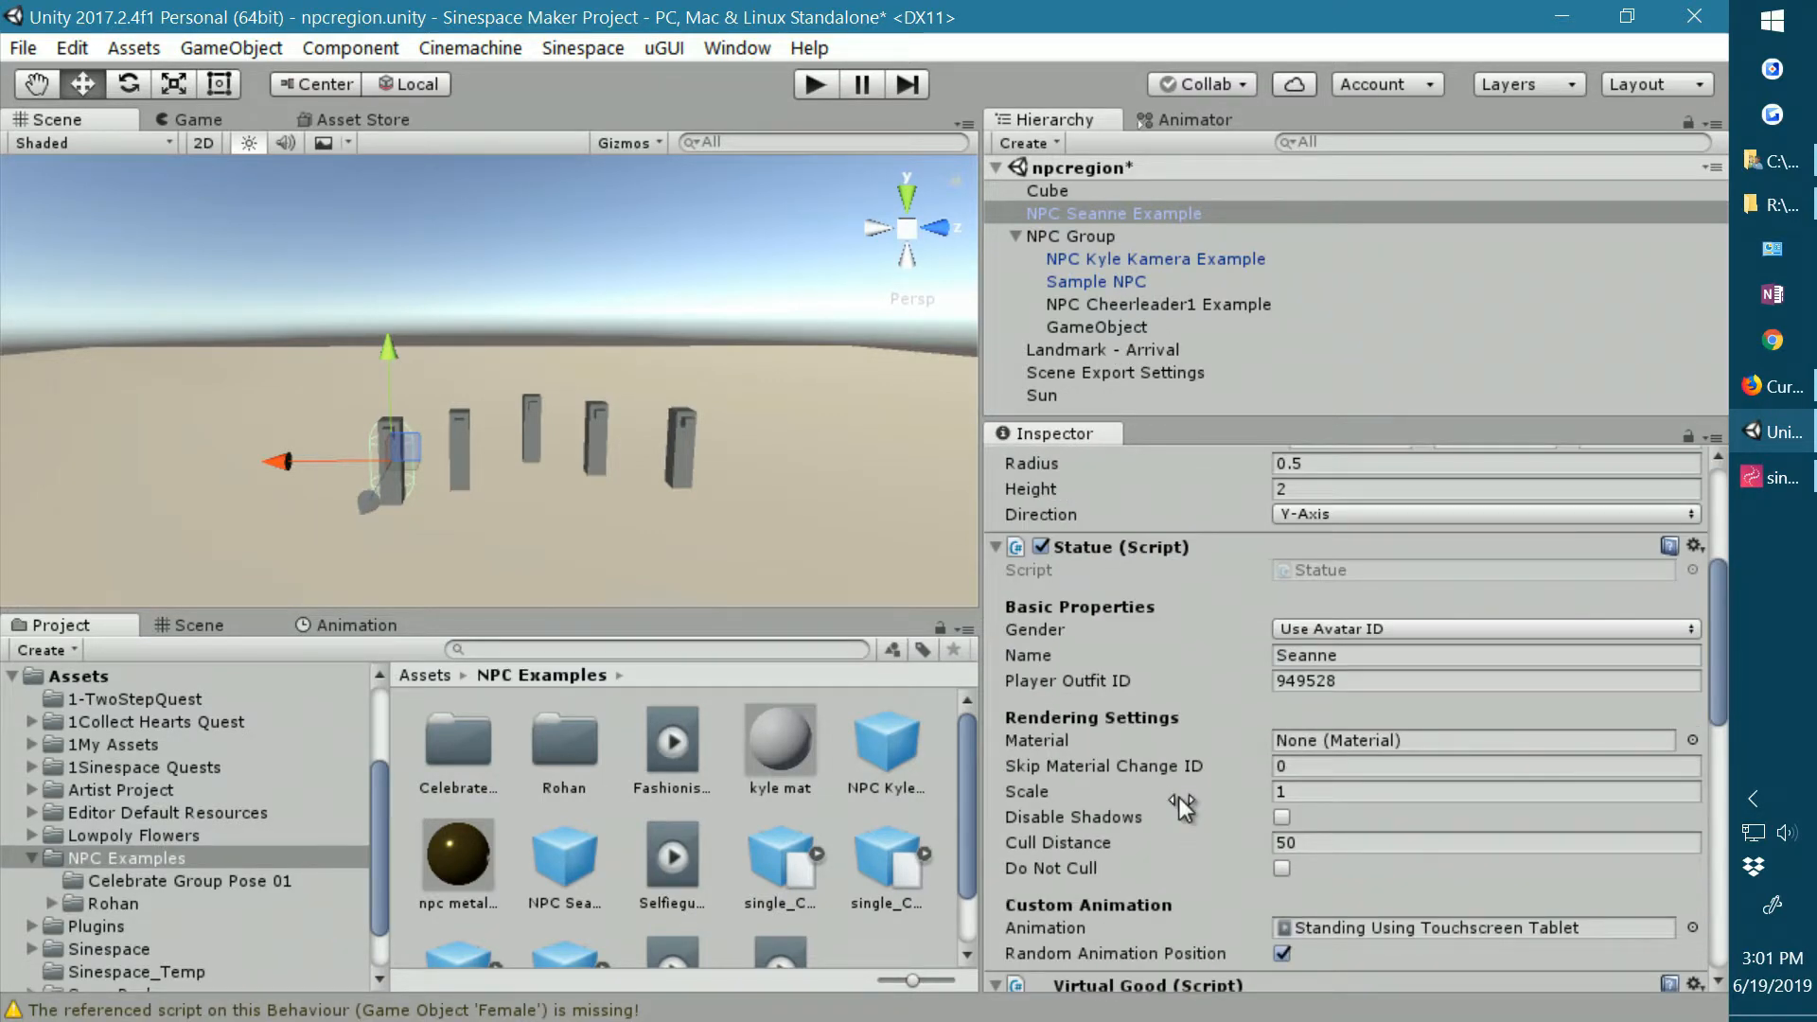
pyautogui.scroll(-2, 1179, 797)
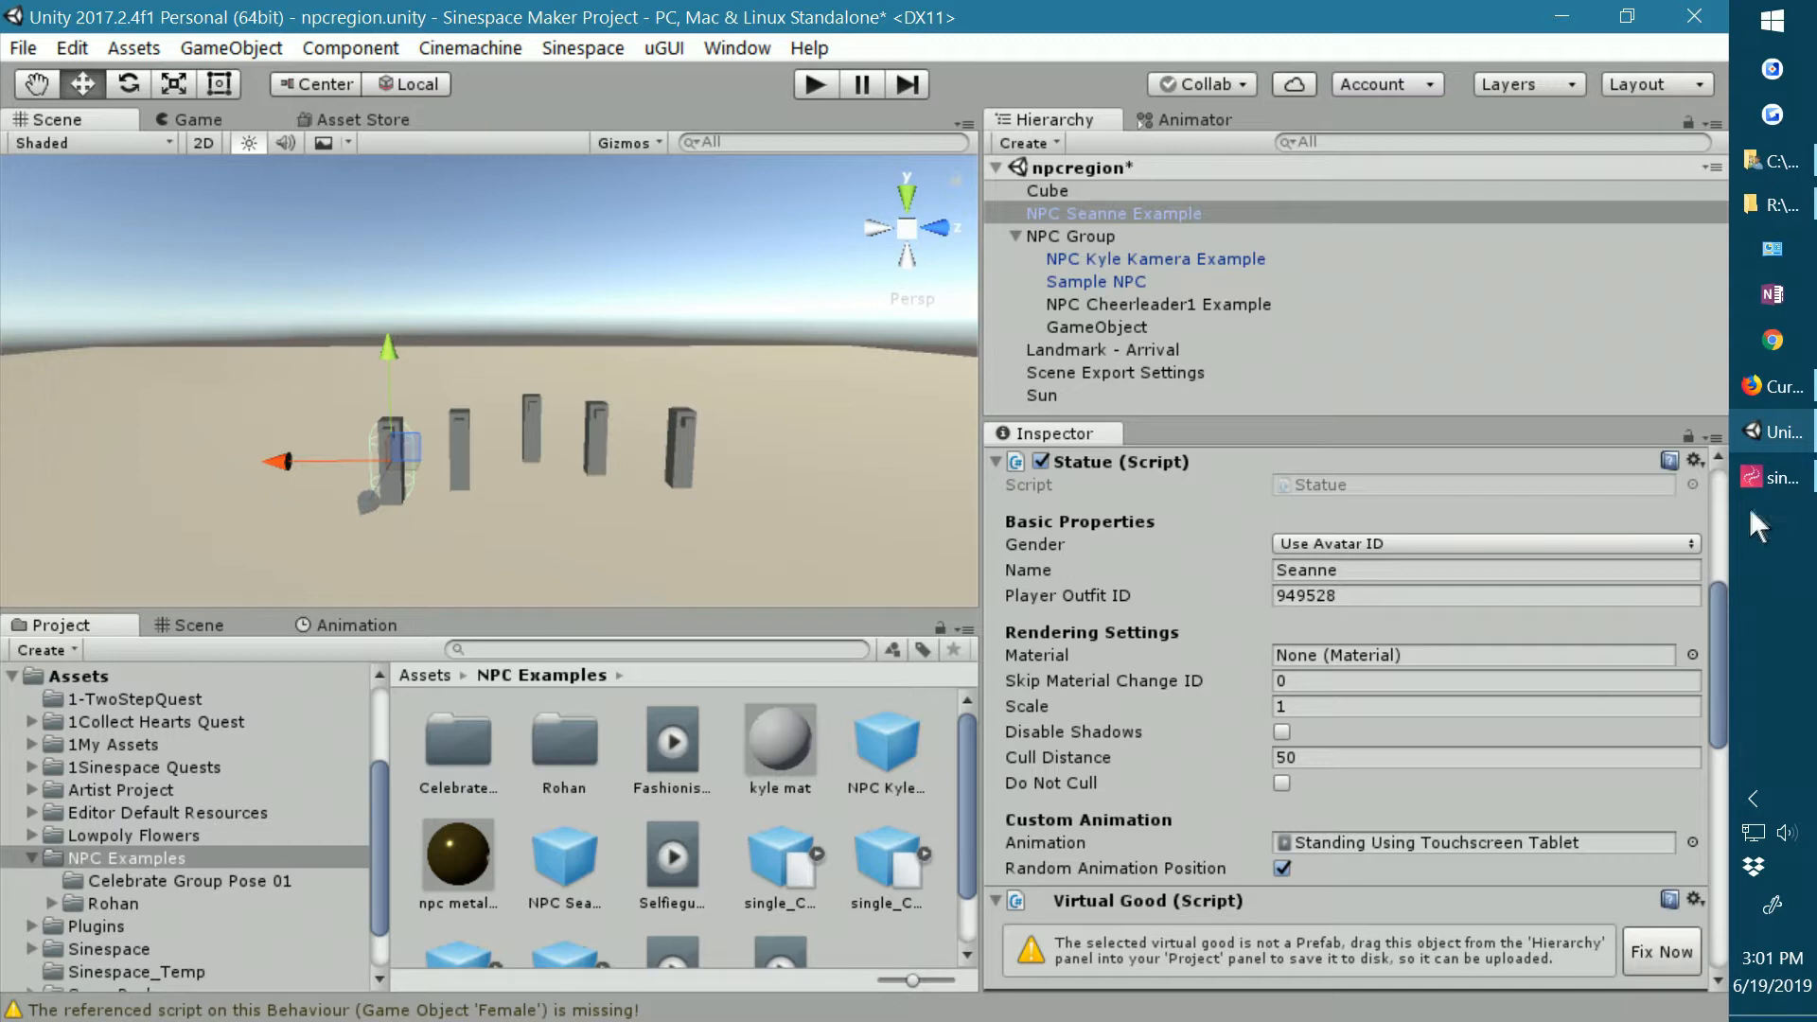
pyautogui.moveTo(1765, 478)
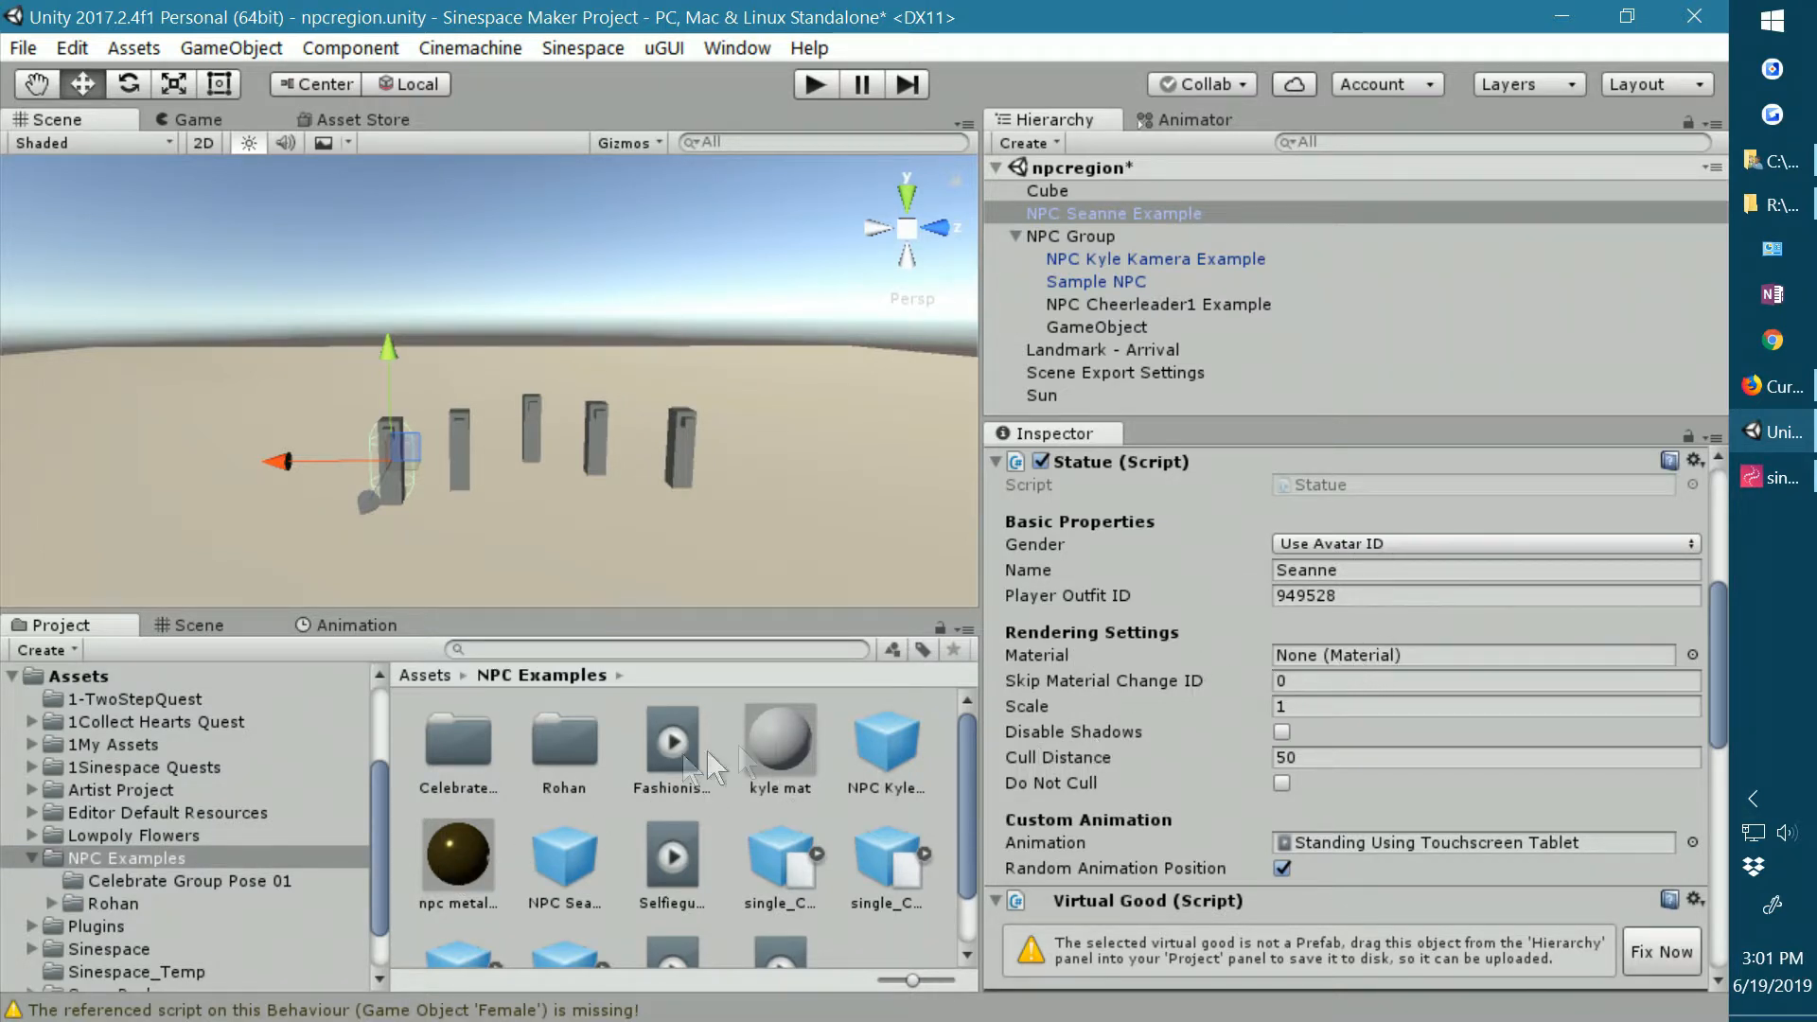
# Create a new material named stonematerial in the NPC Examples folder.
pyautogui.click(456, 856)
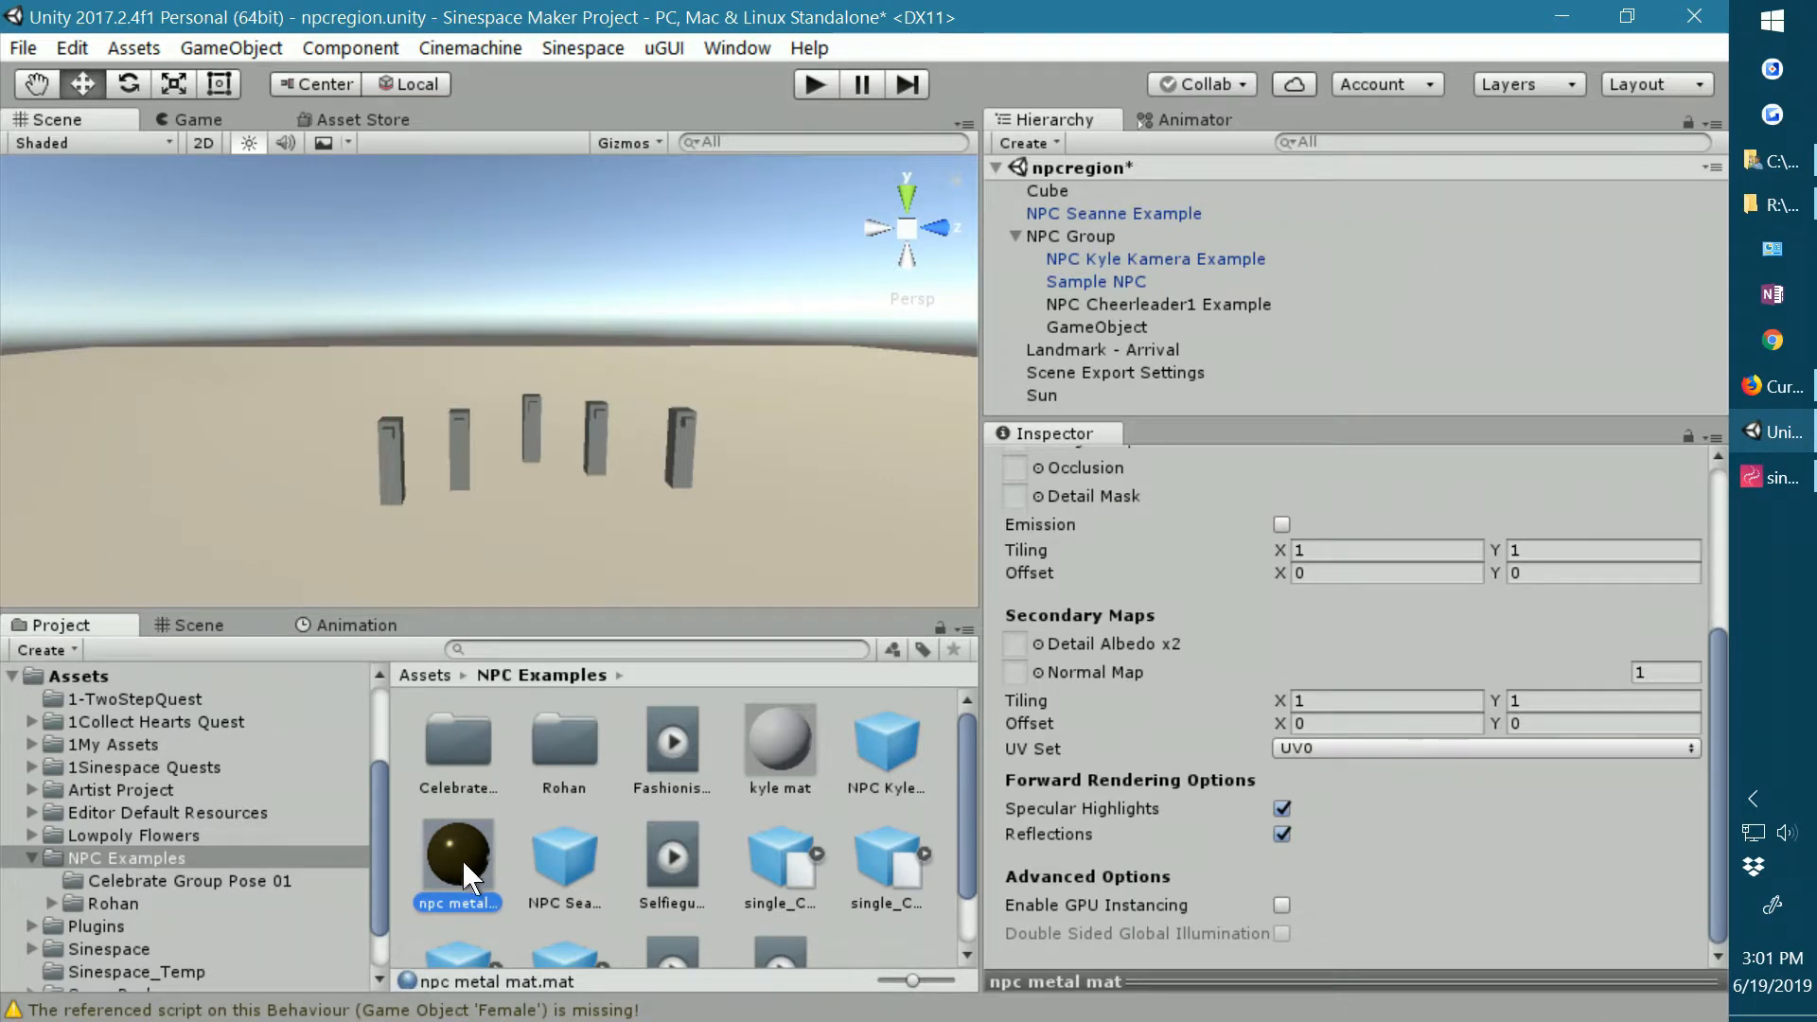
pyautogui.rightClick(513, 839)
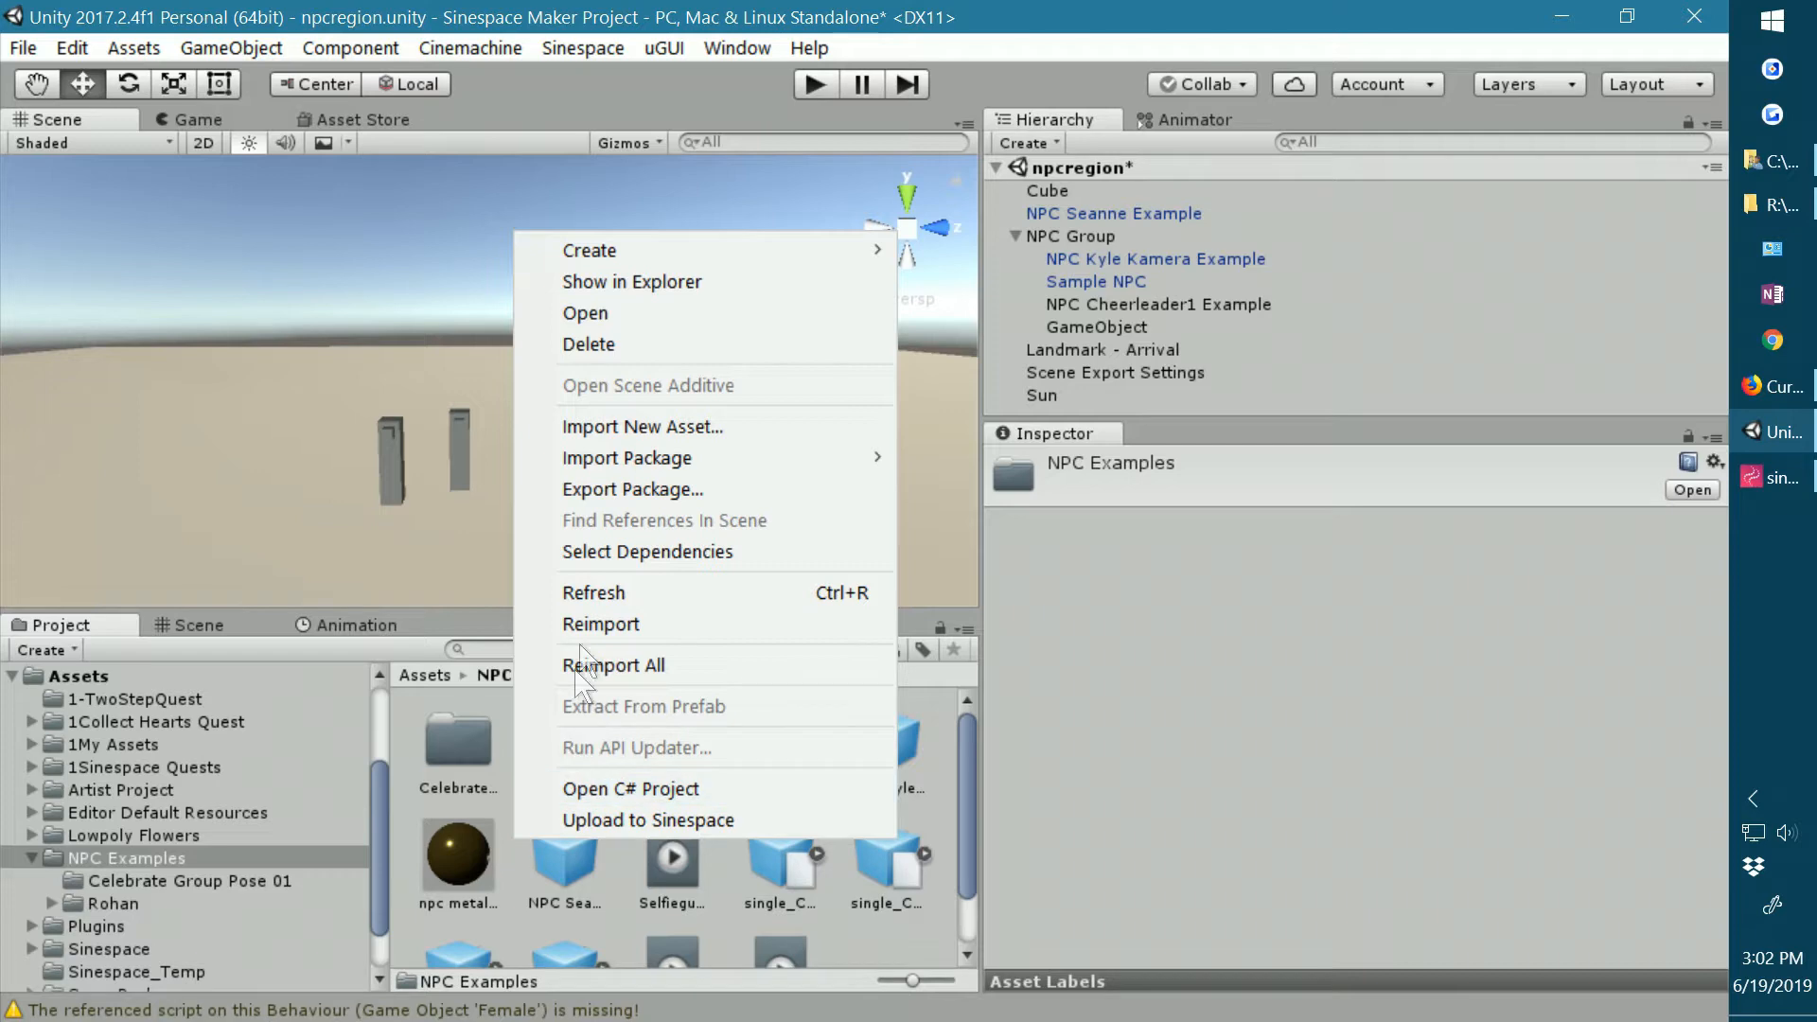
pyautogui.moveTo(636, 262)
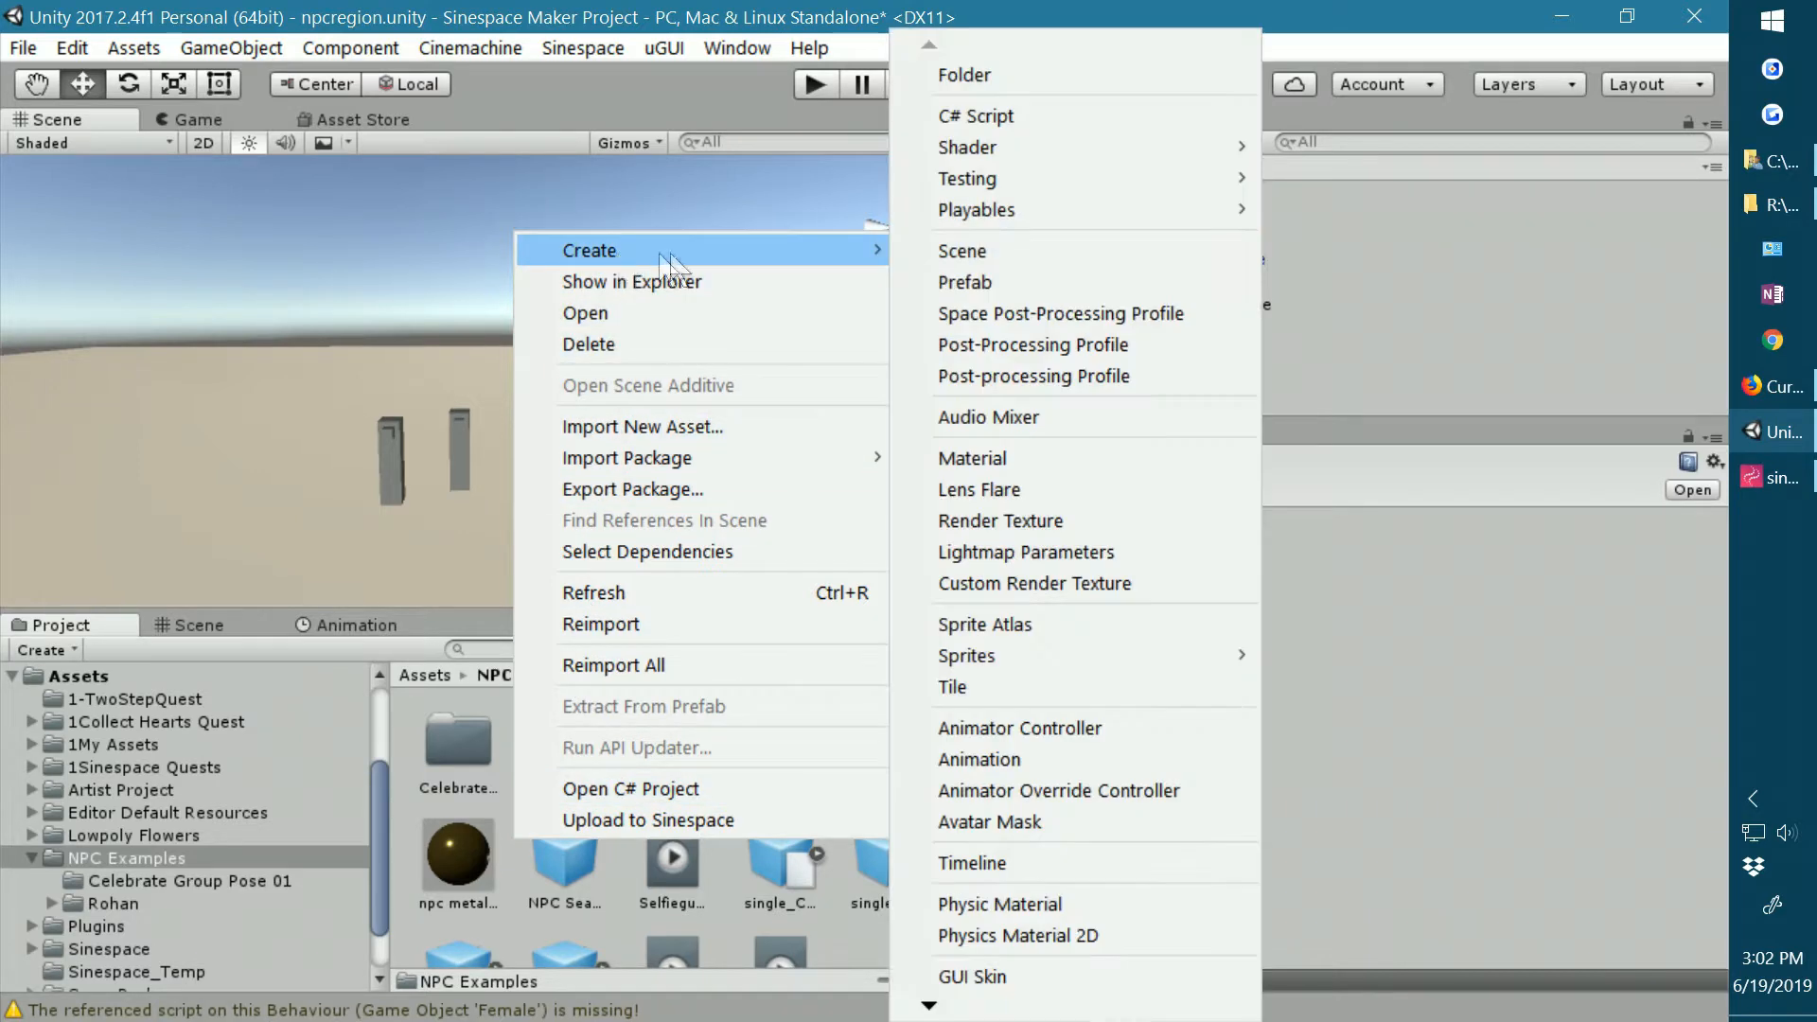
pyautogui.click(992, 461)
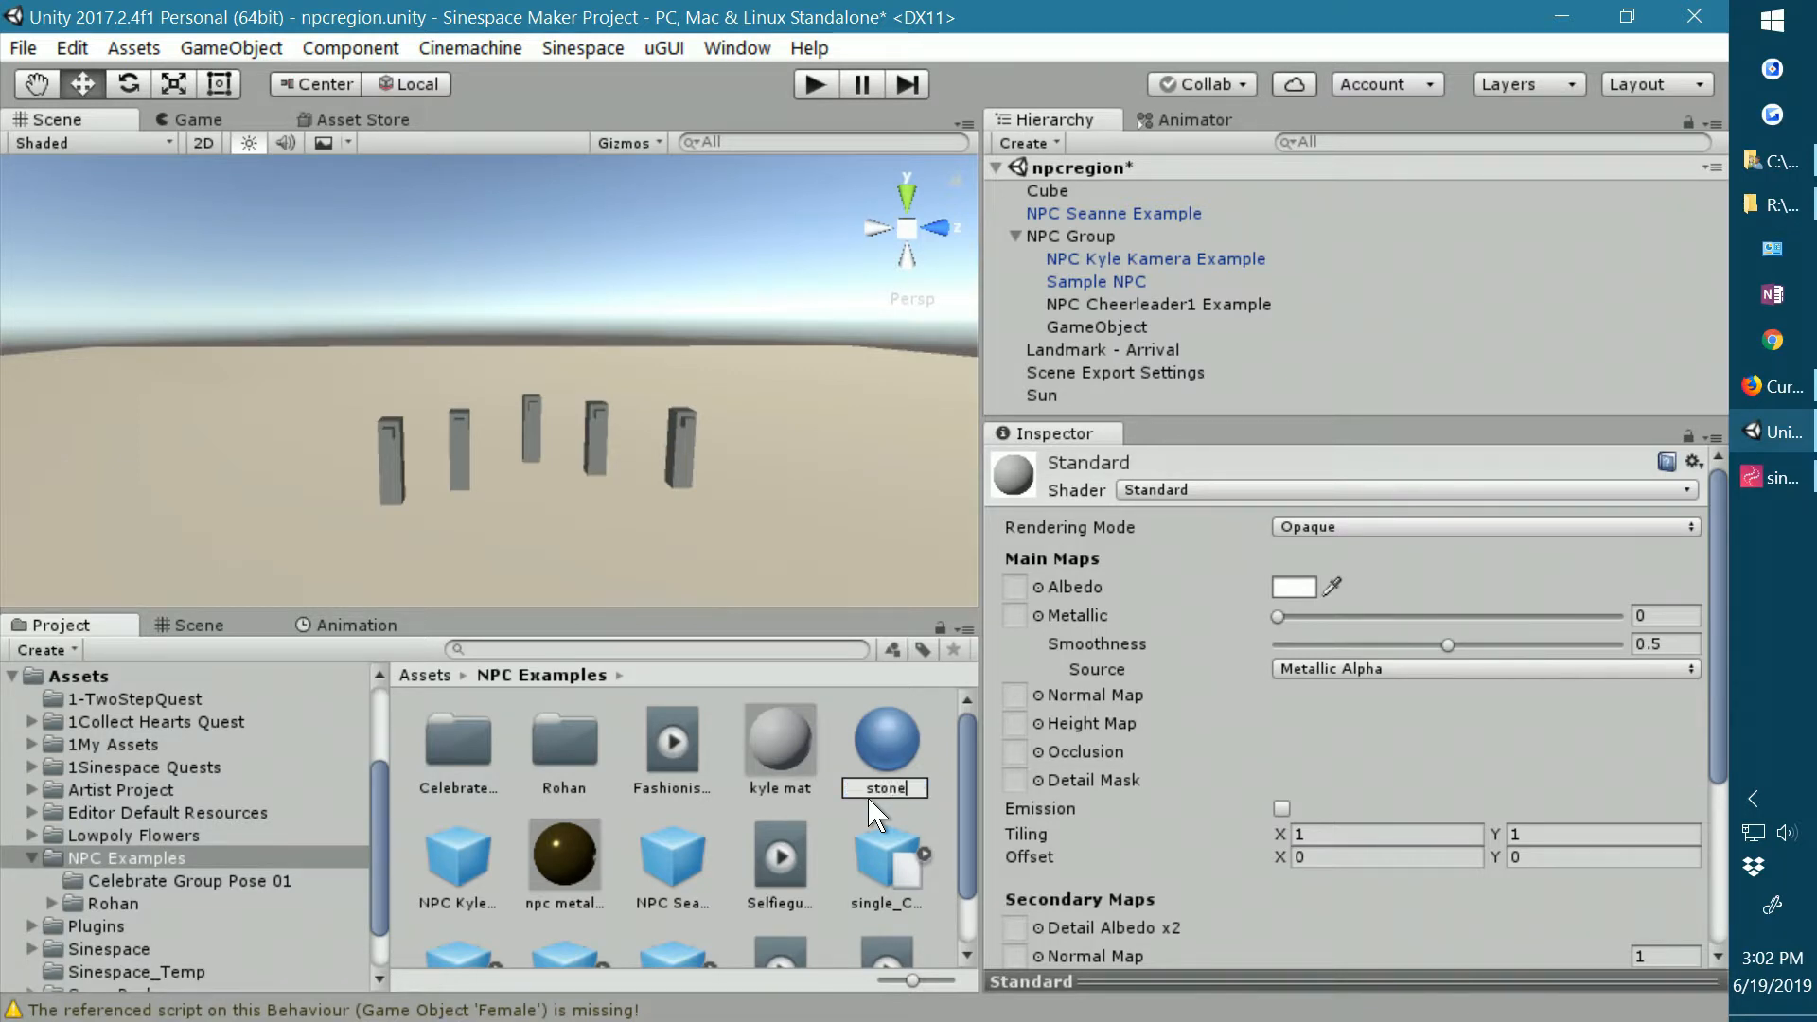
pyautogui.write('stonematerial')
pyautogui.press('Return')
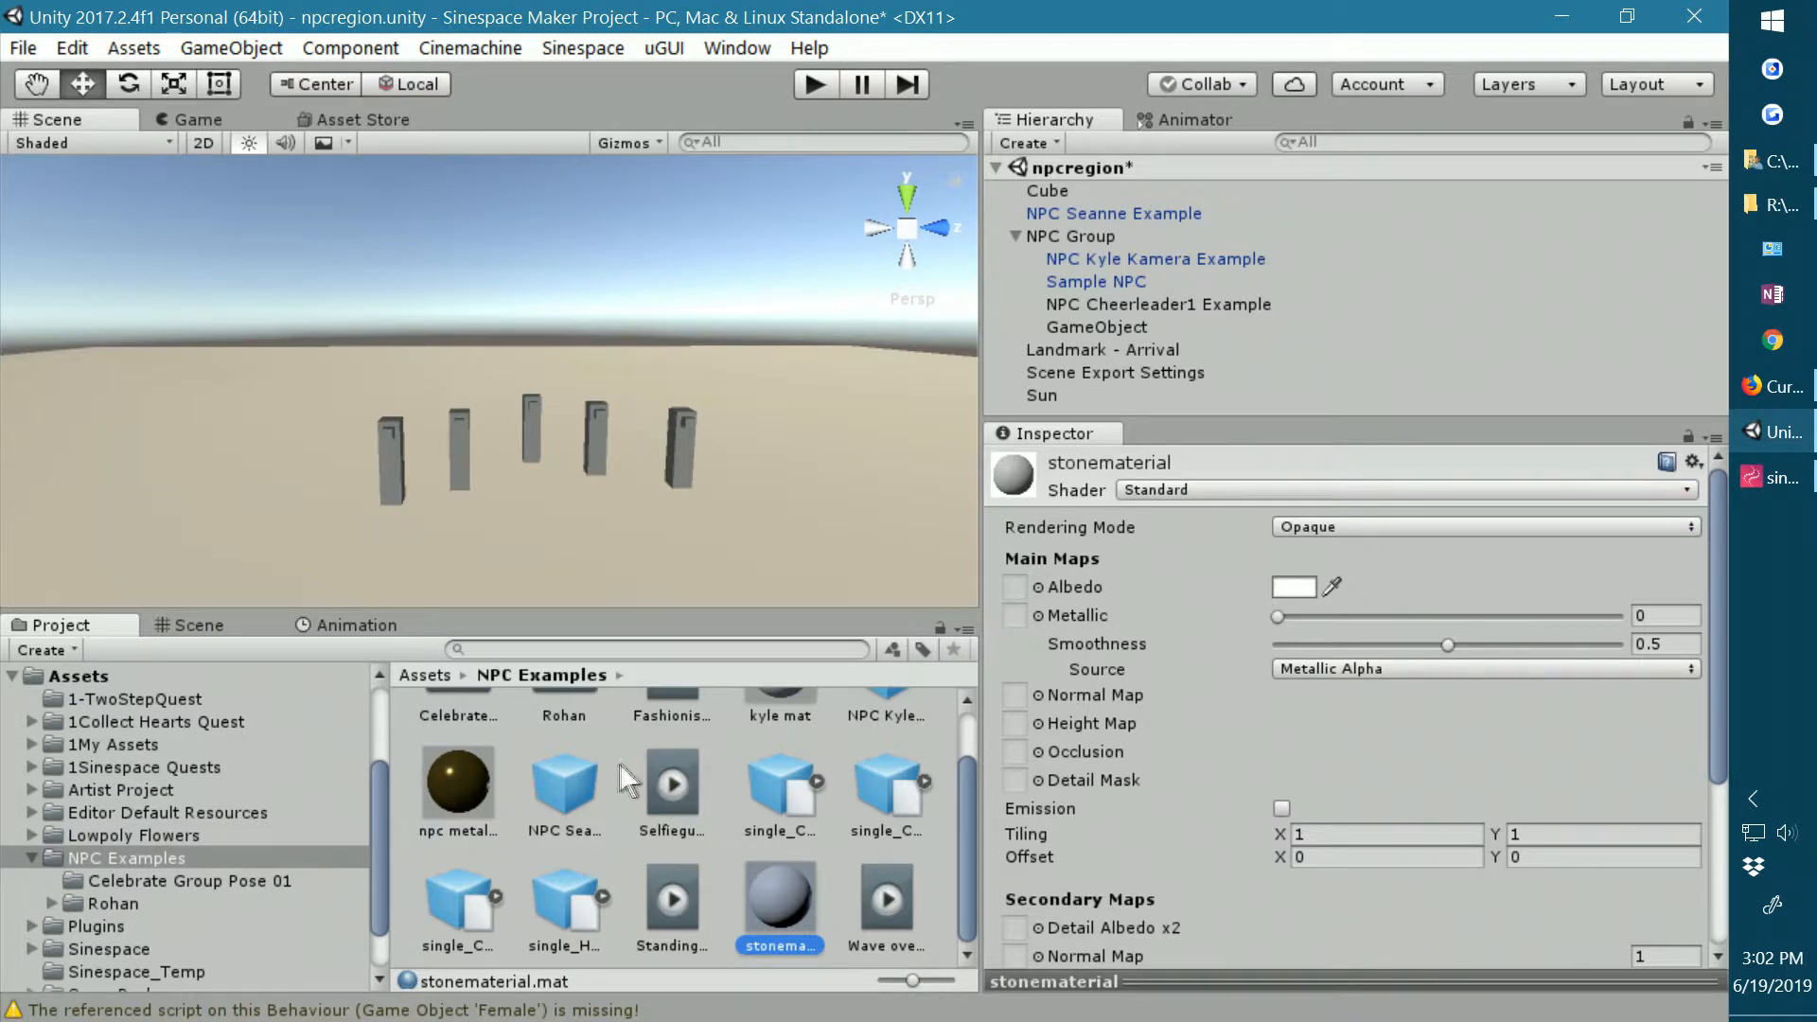
# Assign npc metal mat as the Statue rendering material of NPC Seanne Example.
pyautogui.click(458, 786)
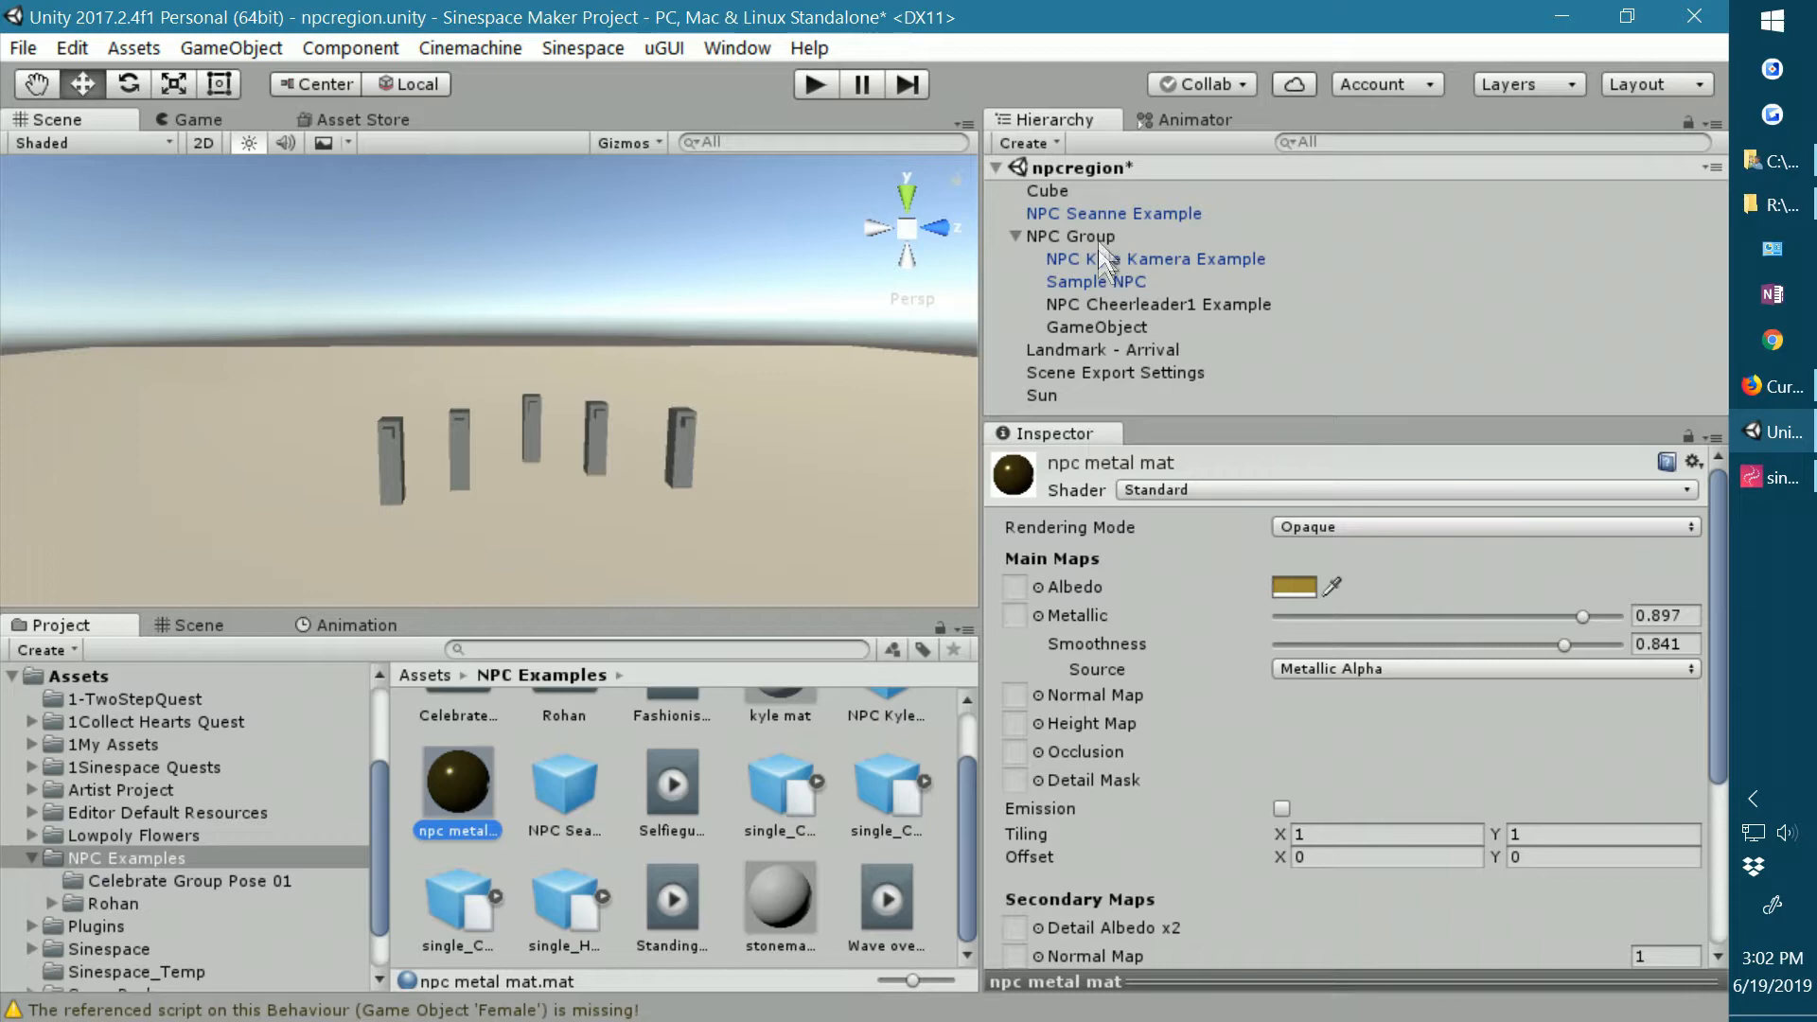
pyautogui.click(1093, 207)
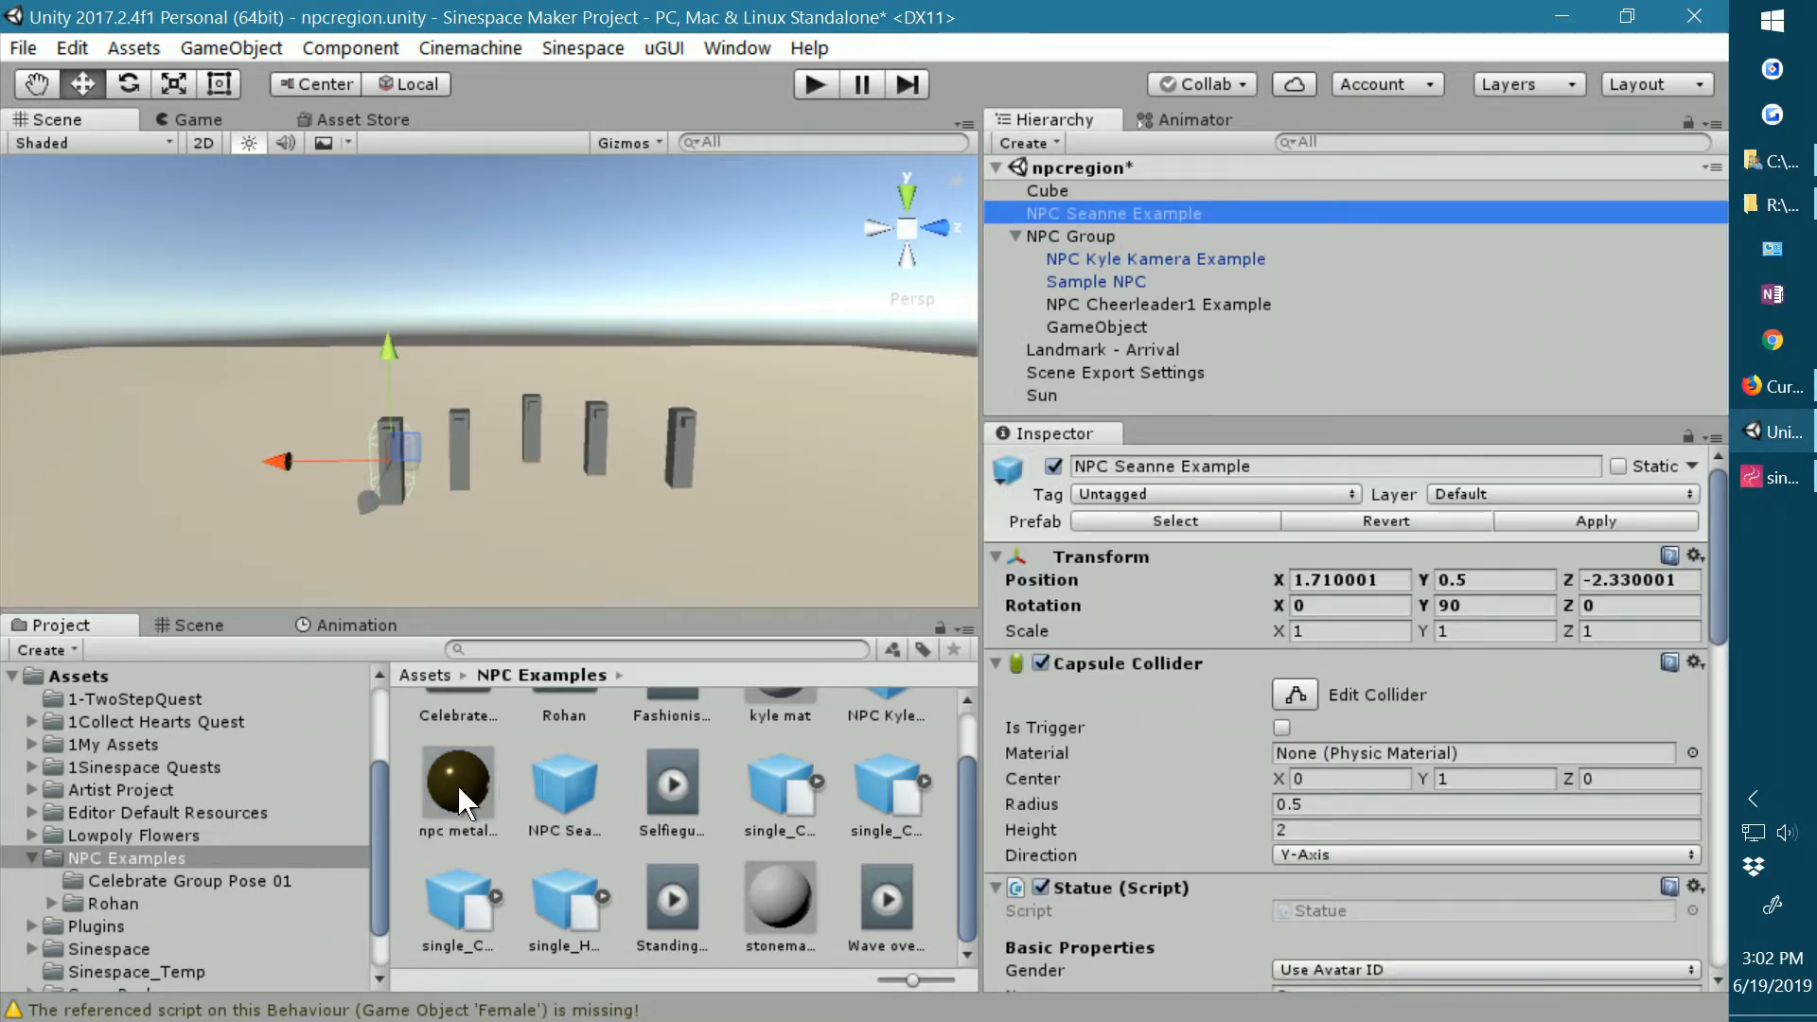
pyautogui.scroll(-6, 1360, 857)
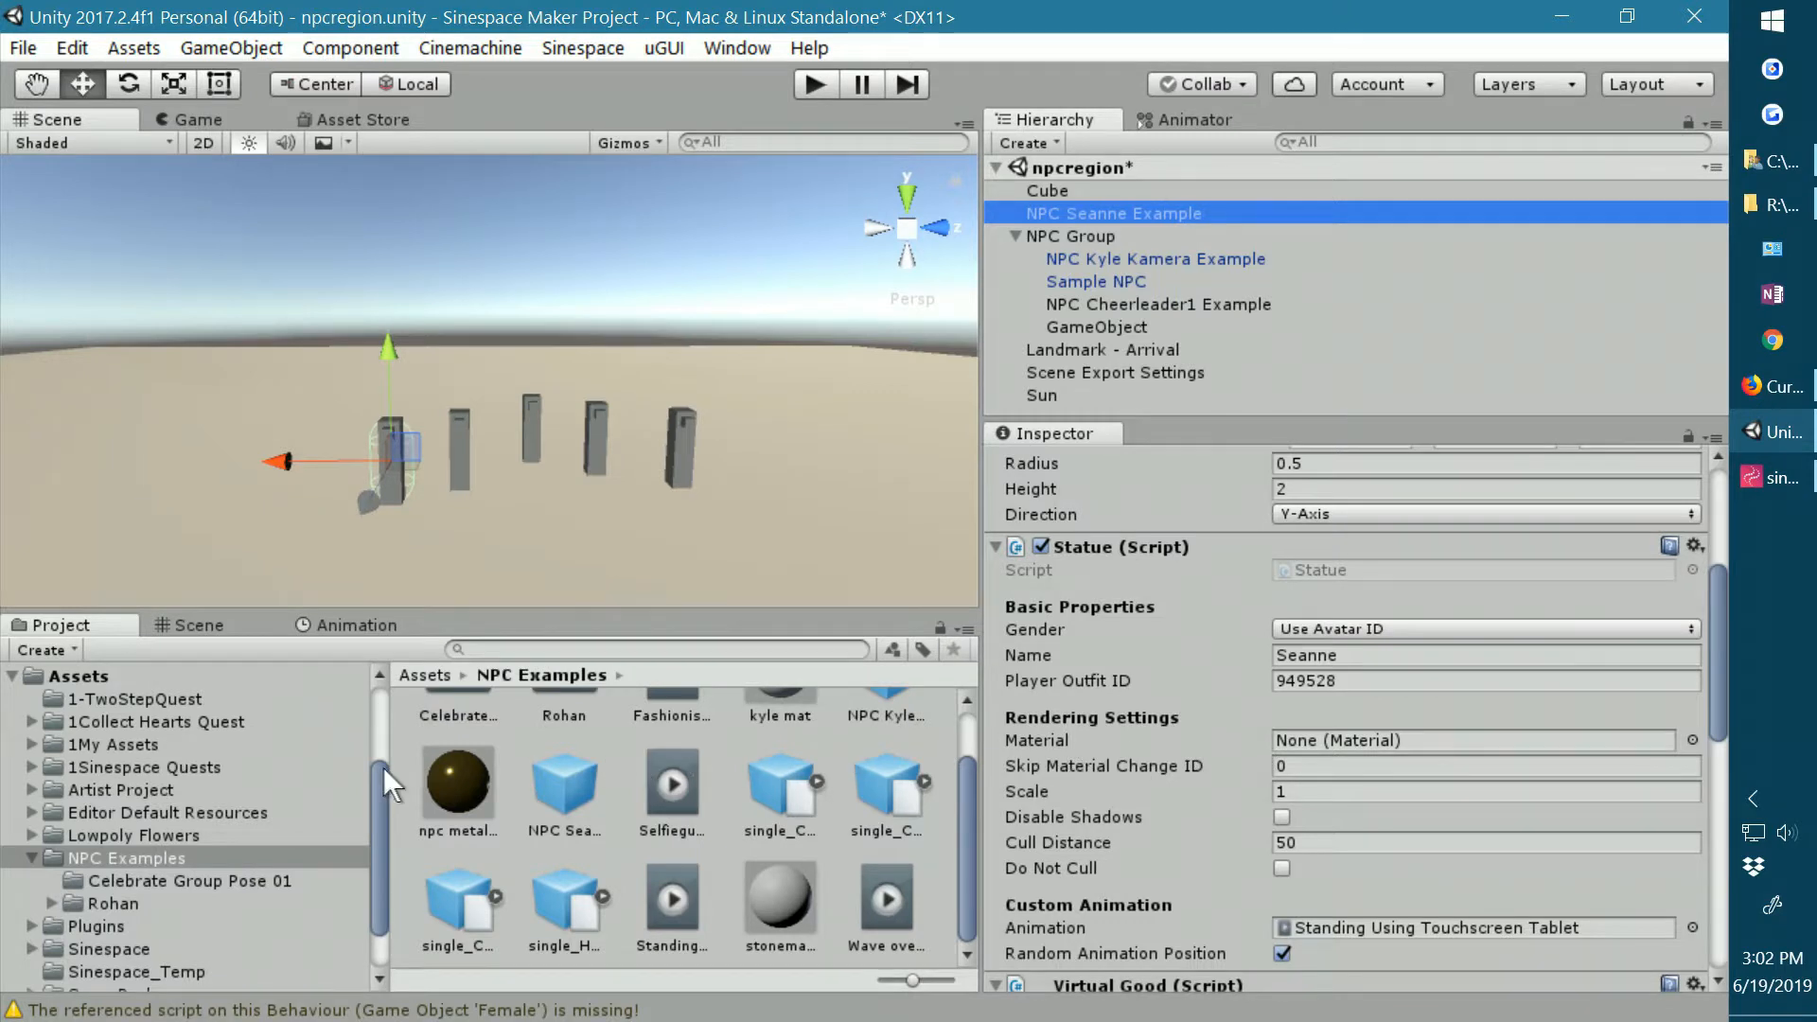
pyautogui.moveTo(435, 777); pyautogui.dragTo(1325, 741)
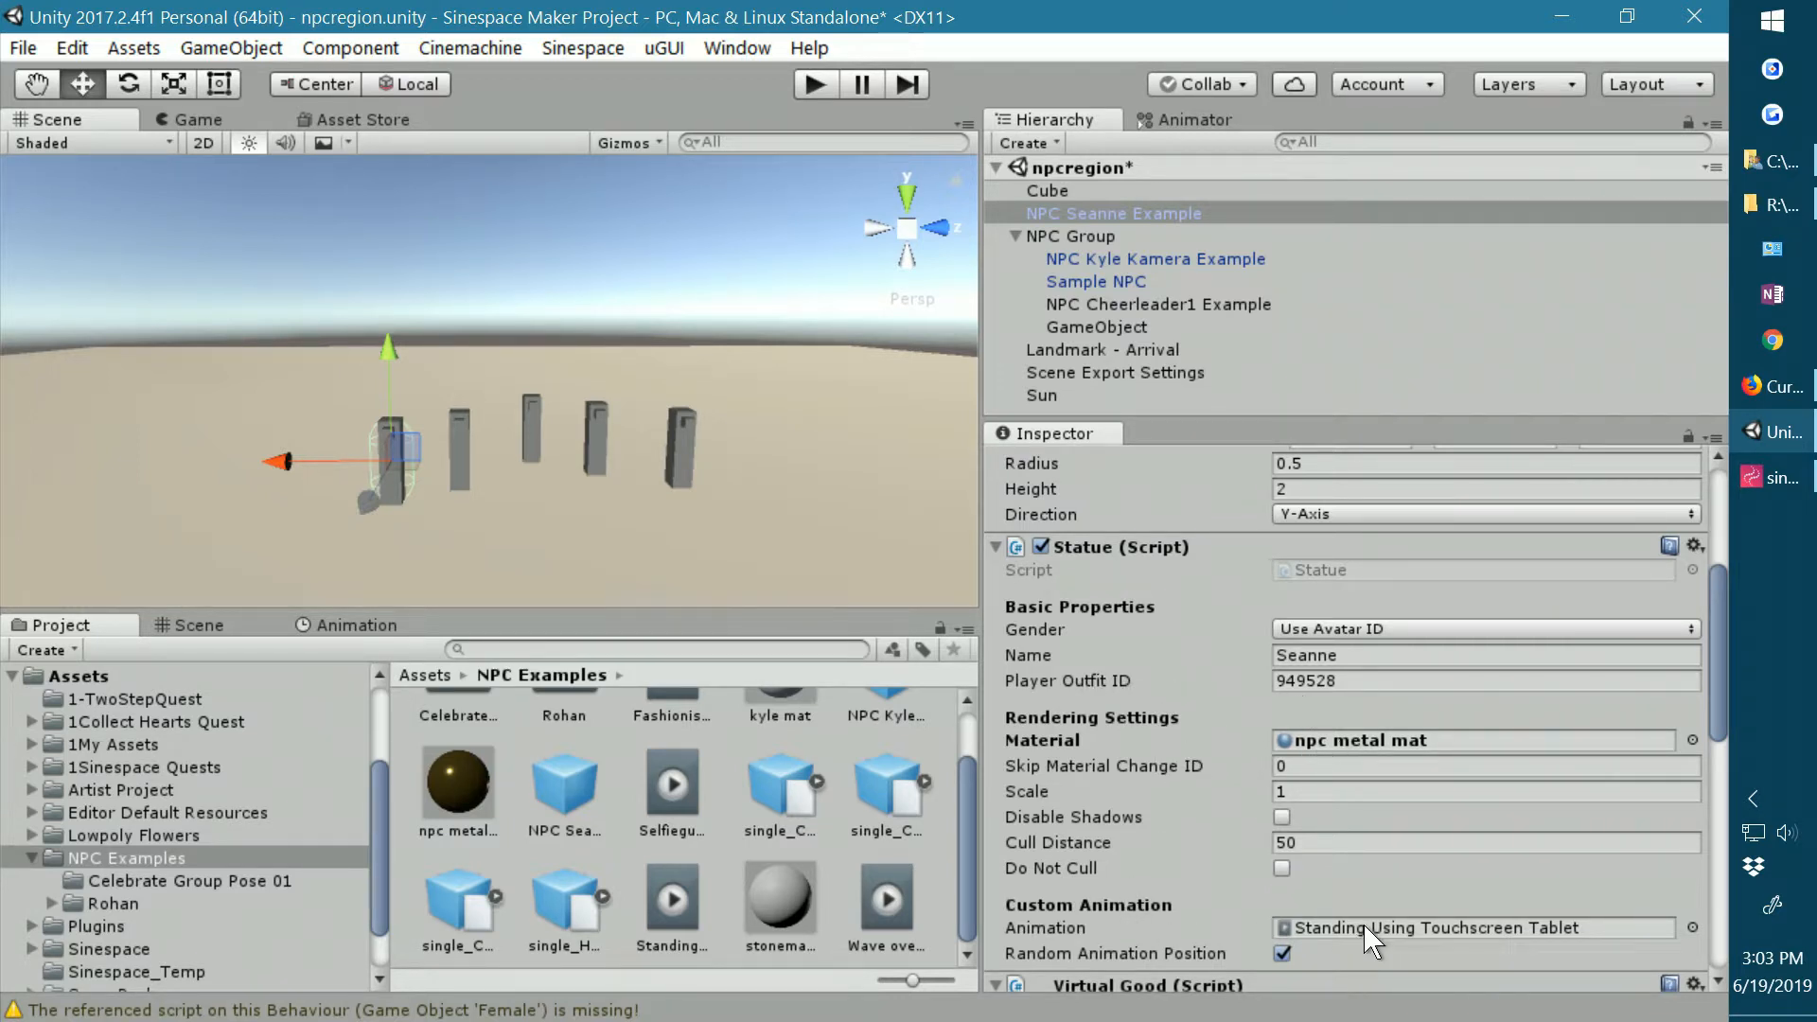
# Move NPC Seanne Example back into NPC Group as its first child and keep it selected.
pyautogui.moveTo(1086, 208); pyautogui.dragTo(1089, 250)
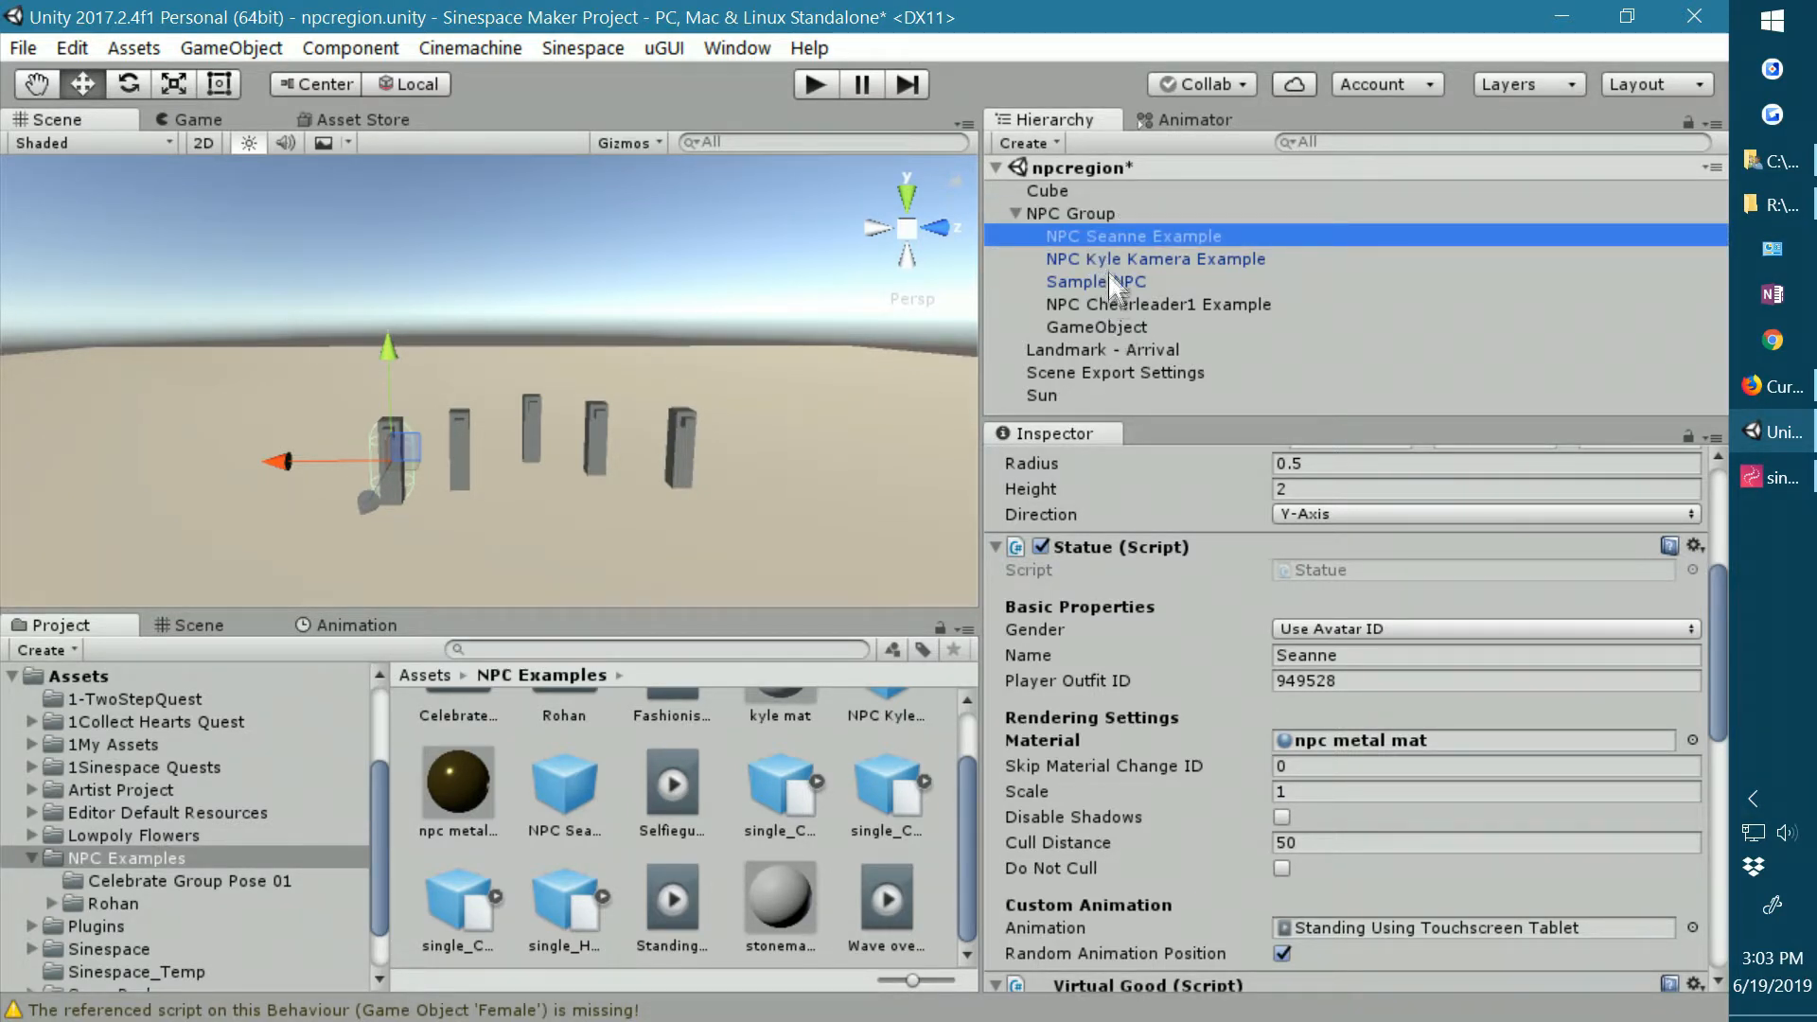
pyautogui.click(1103, 227)
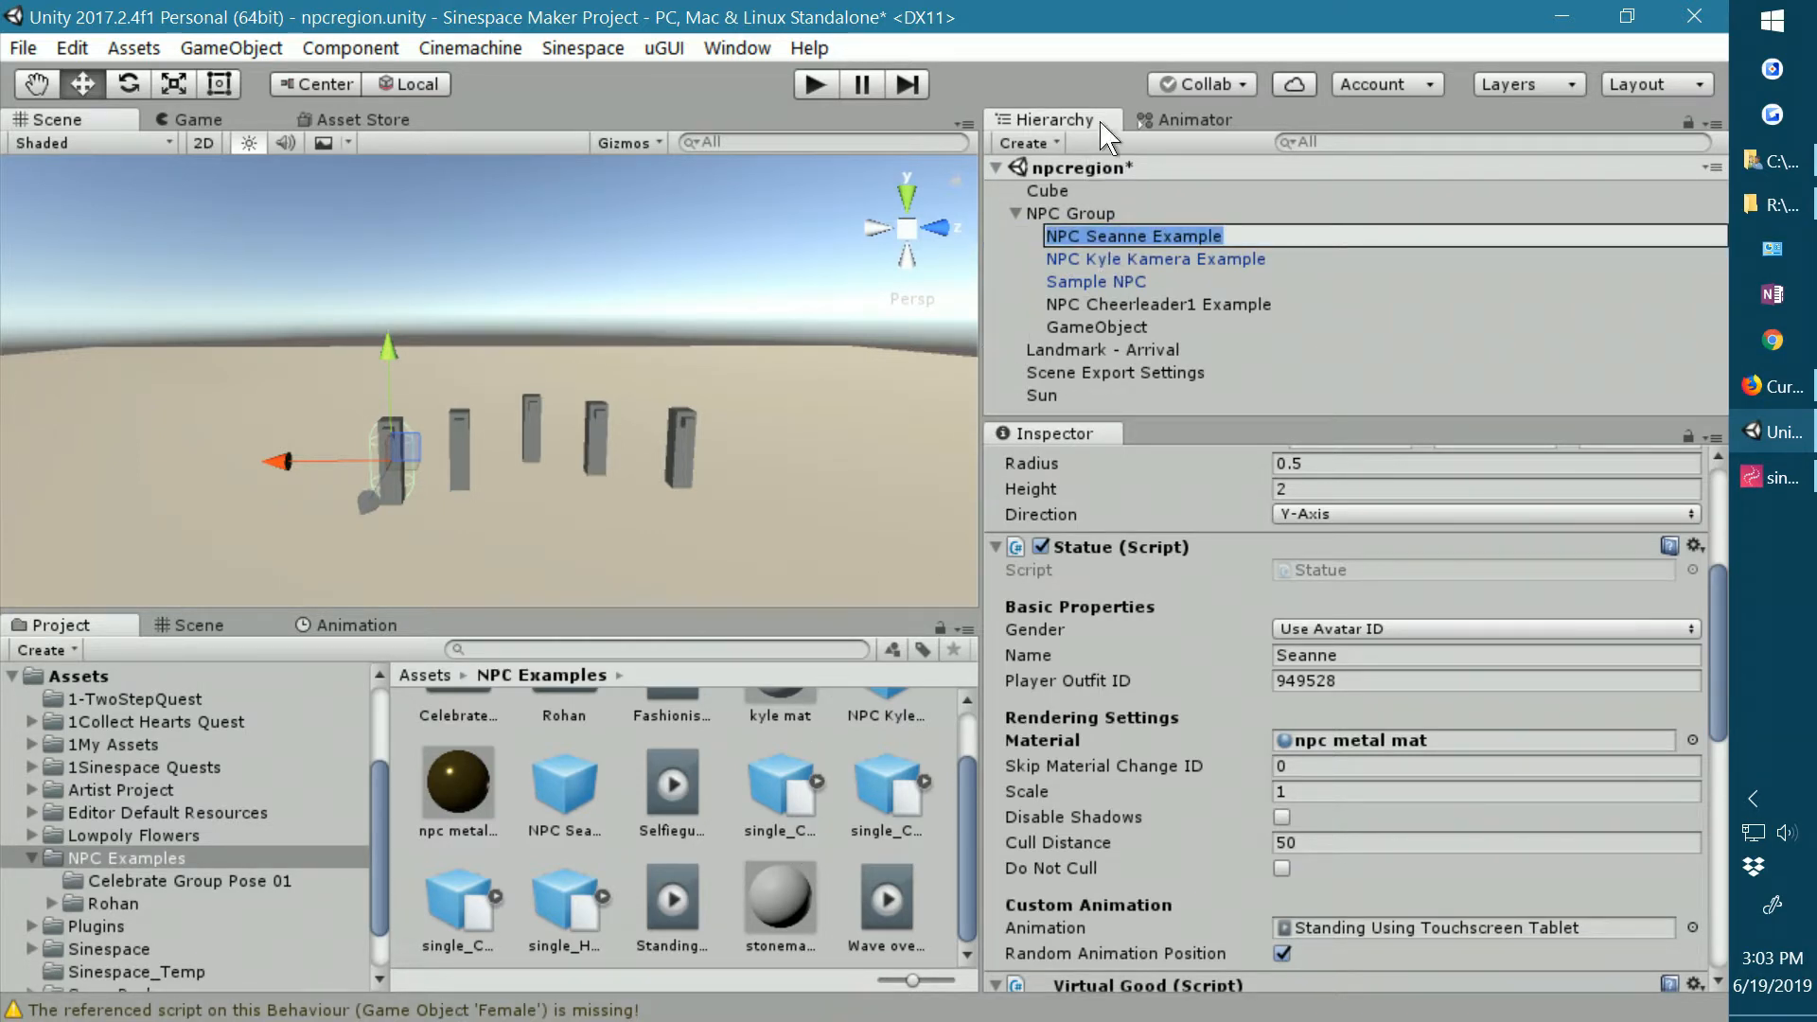
pyautogui.click(1197, 259)
pyautogui.click(1133, 230)
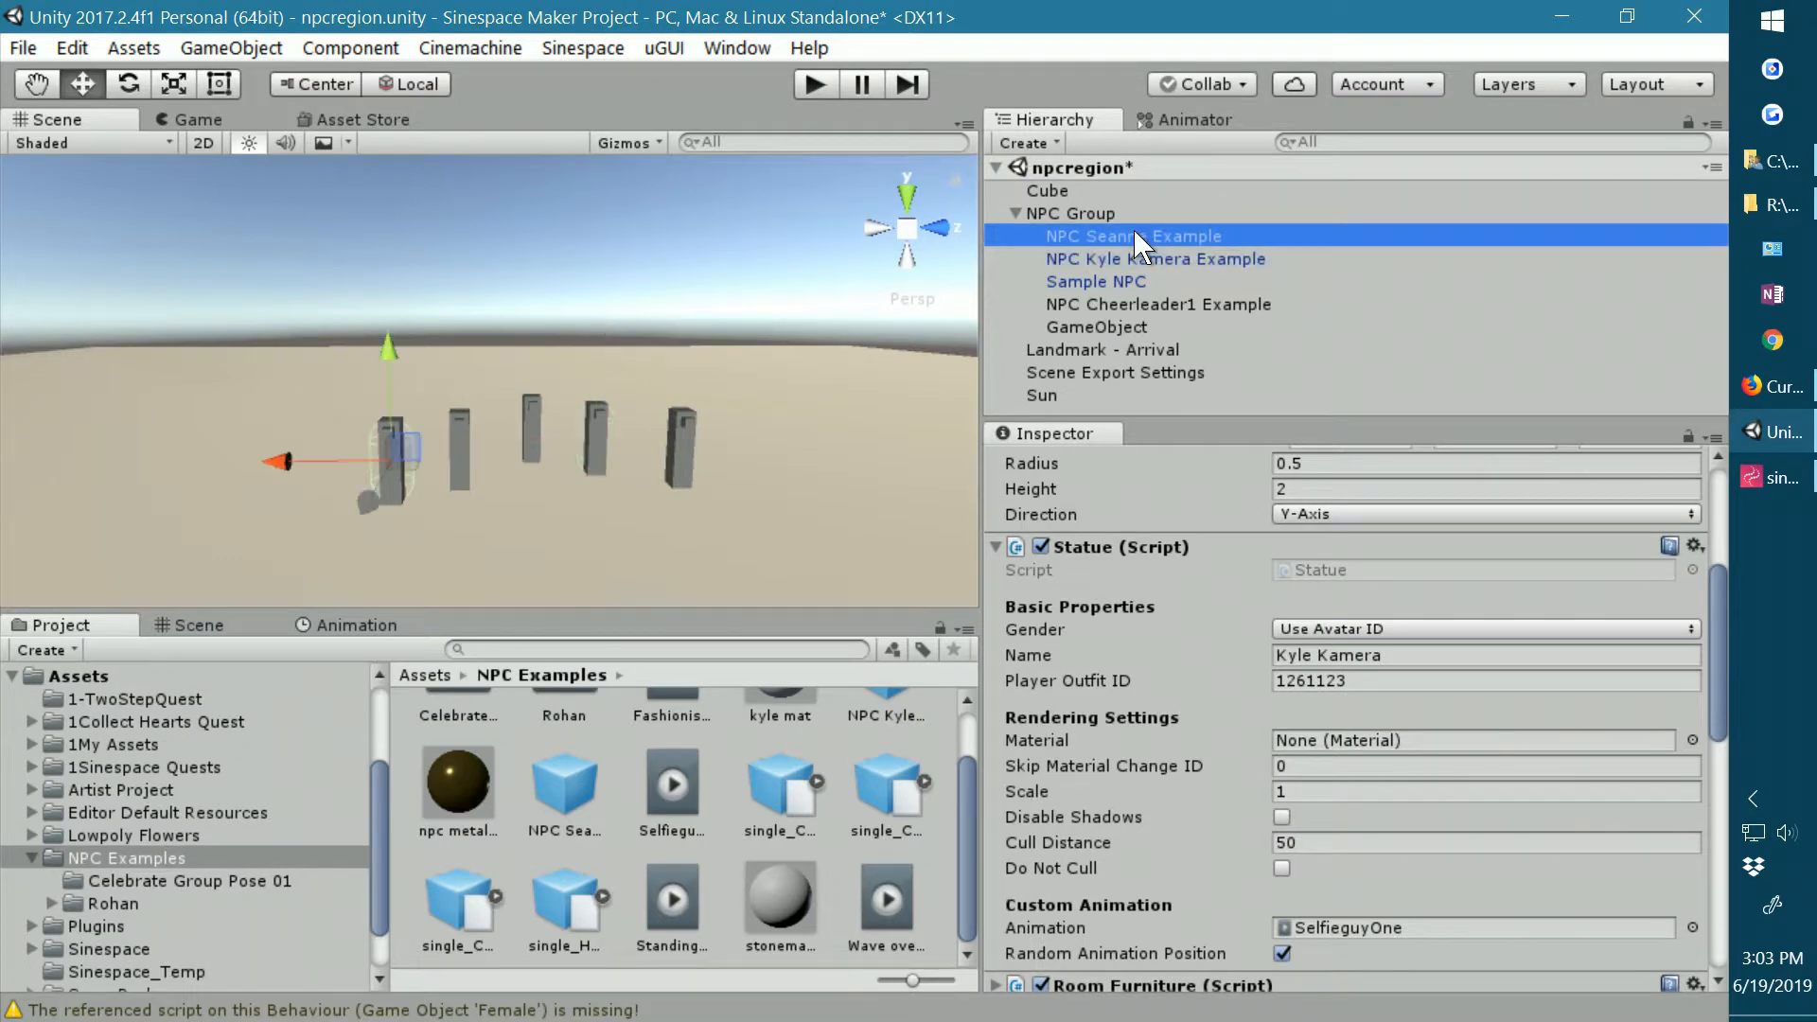
# Check the NPC Seanne Example prefab's settings and upload it to the Curator with Automatic Submission.
pyautogui.scroll(2, 812, 780)
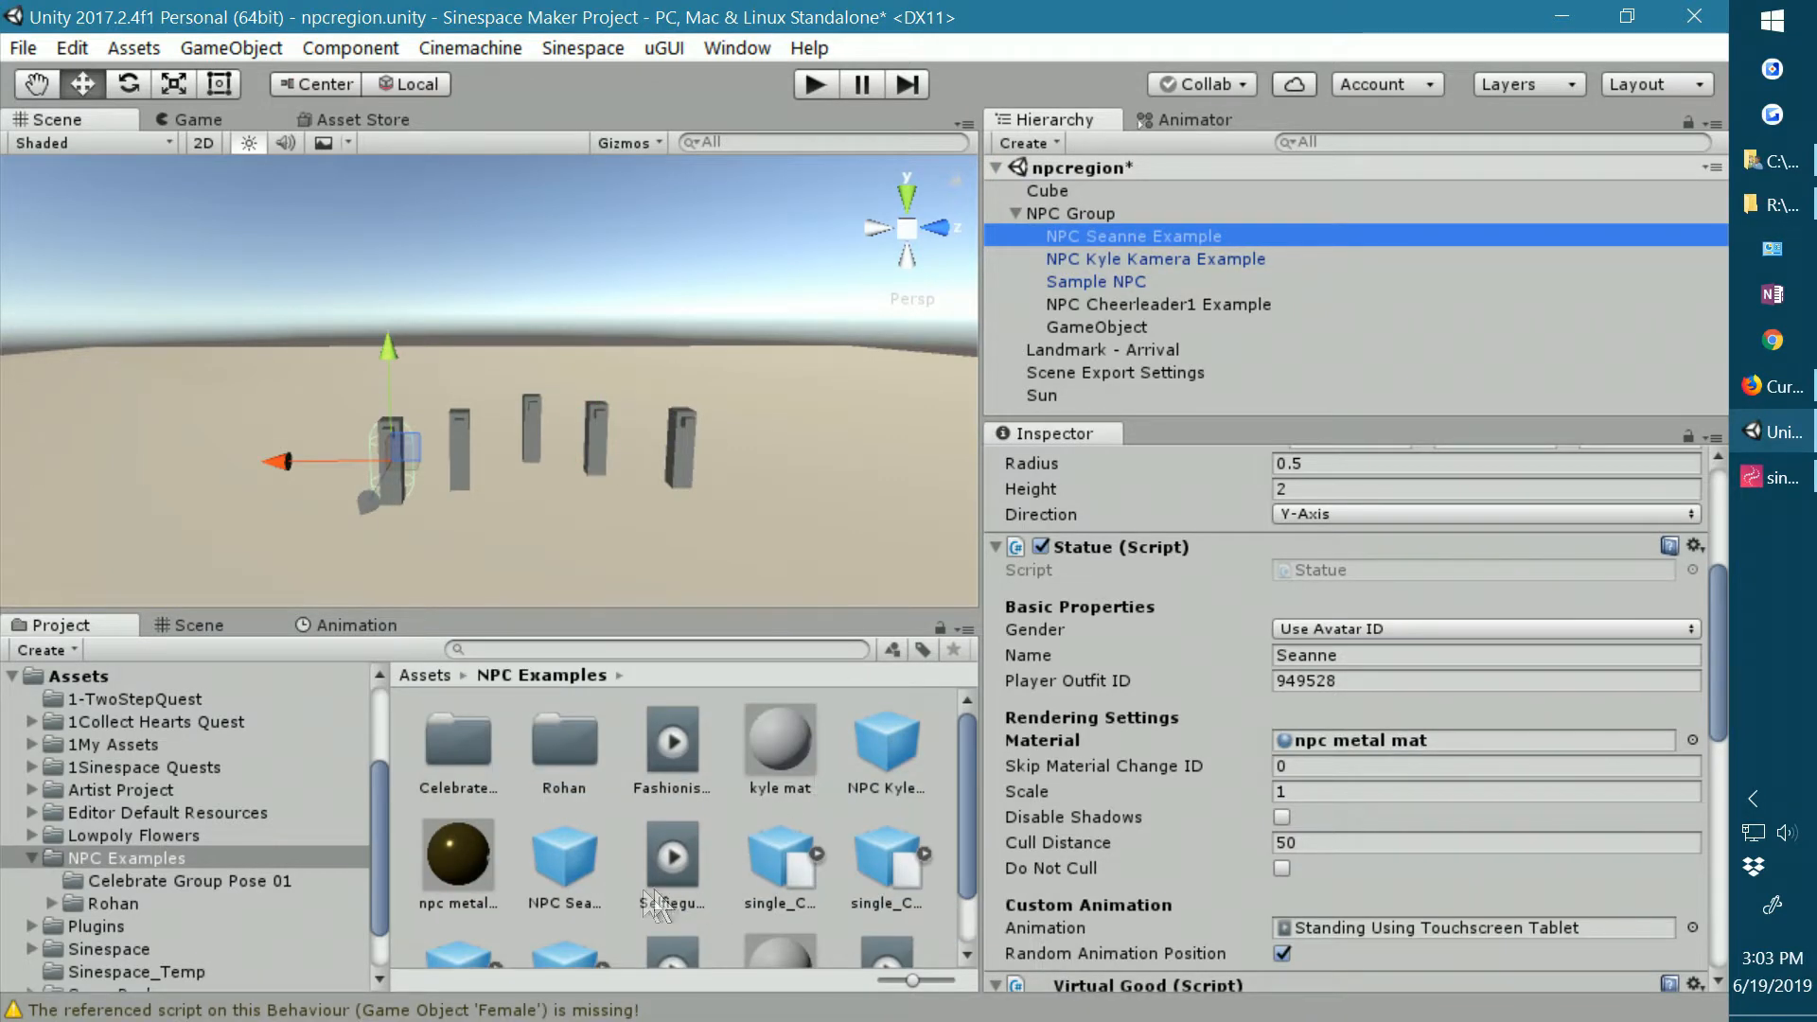
pyautogui.scroll(-2, 587, 833)
pyautogui.click(556, 789)
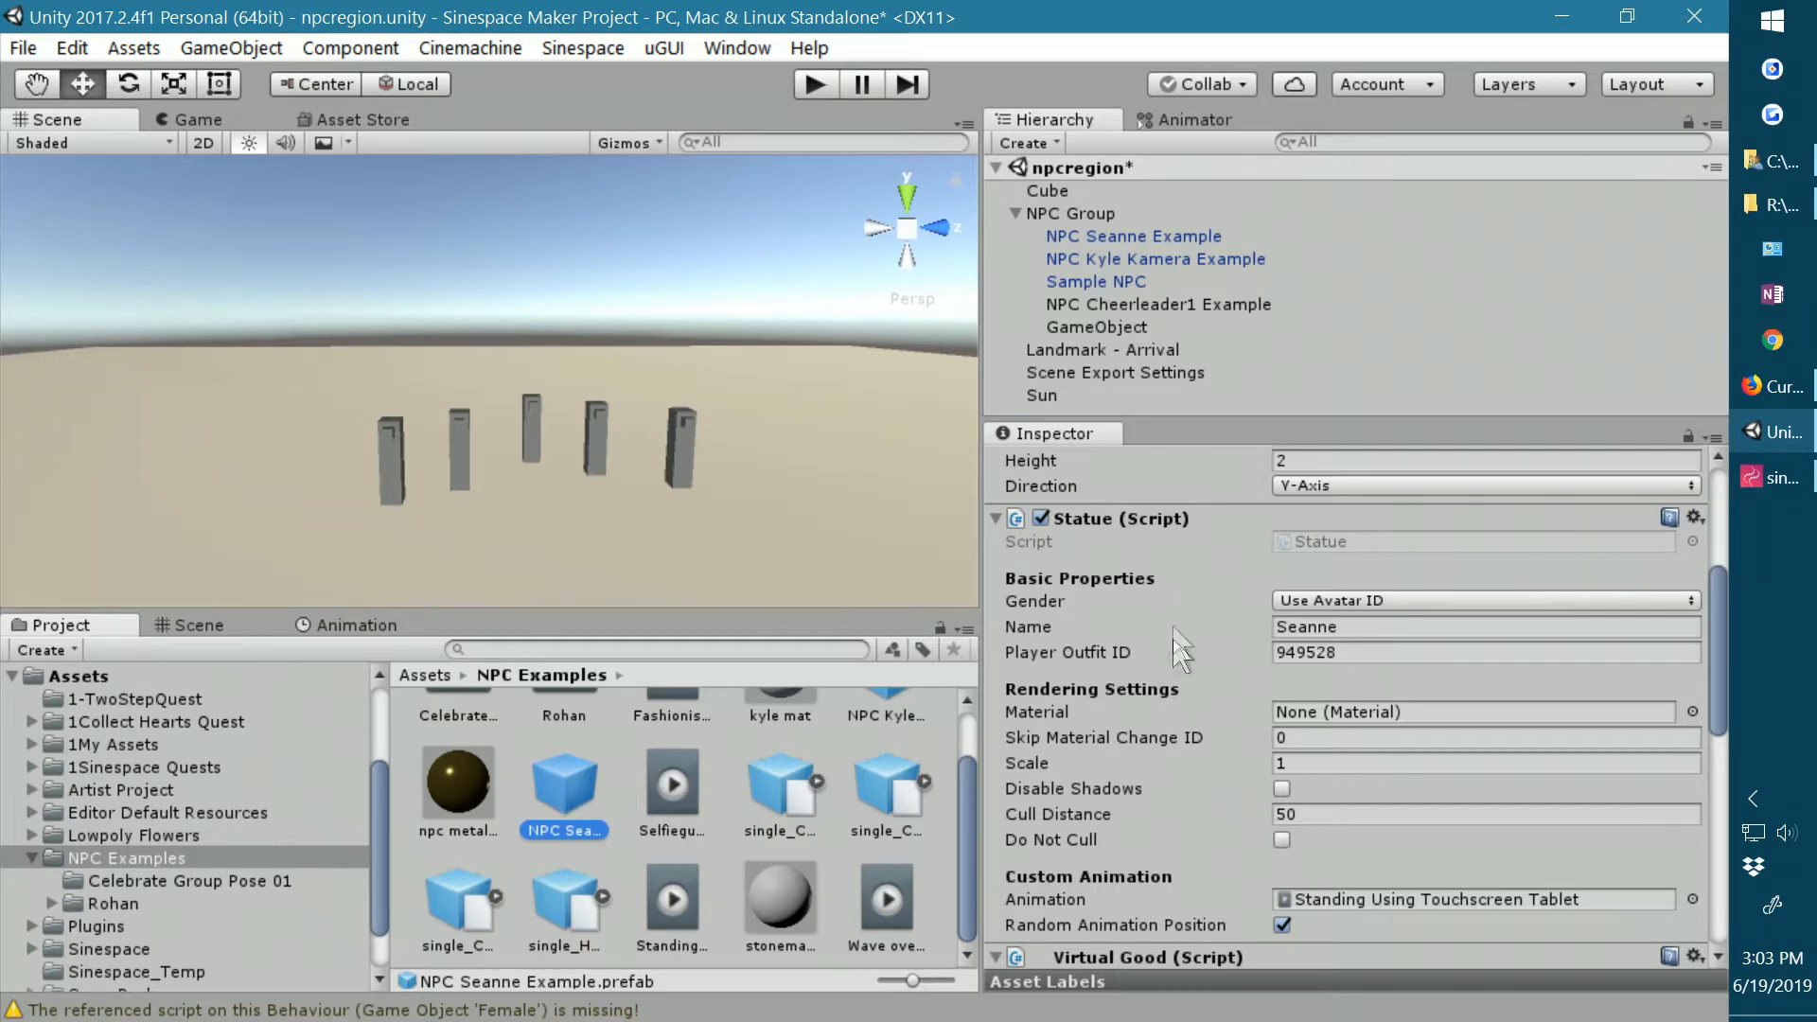
pyautogui.scroll(3, 1149, 790)
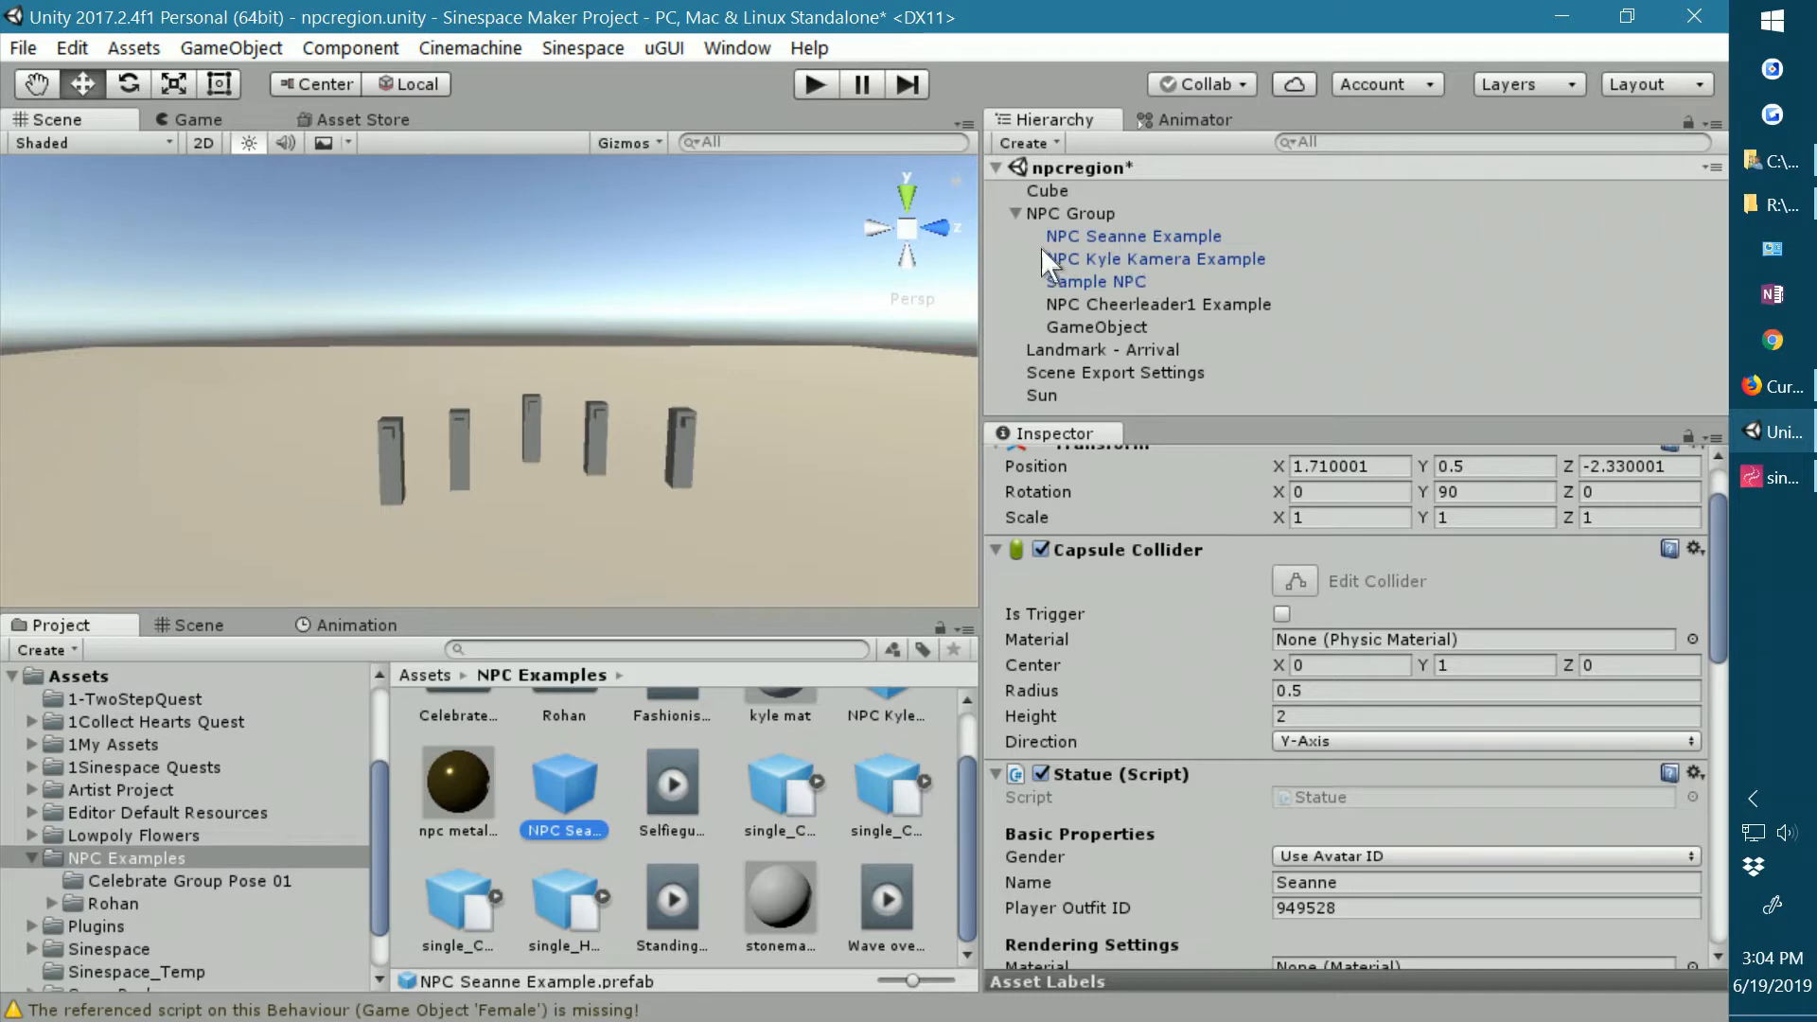
pyautogui.scroll(-3, 1103, 776)
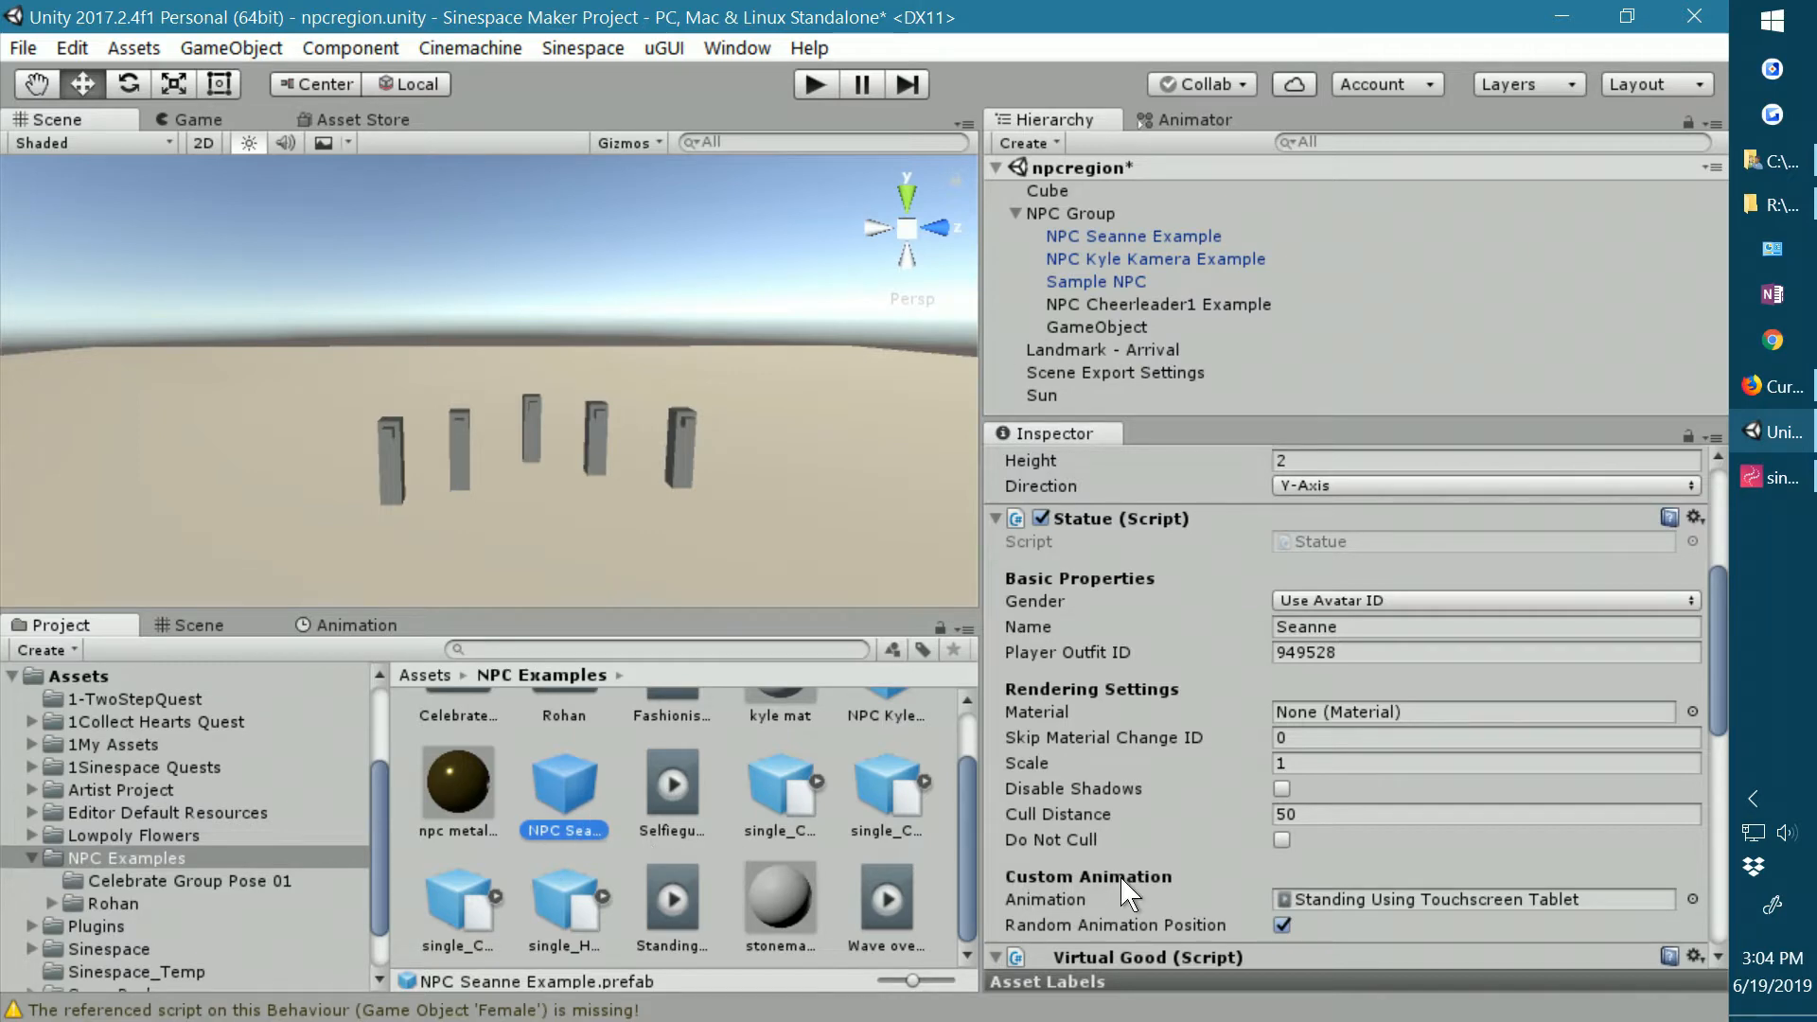
pyautogui.scroll(-4, 1183, 764)
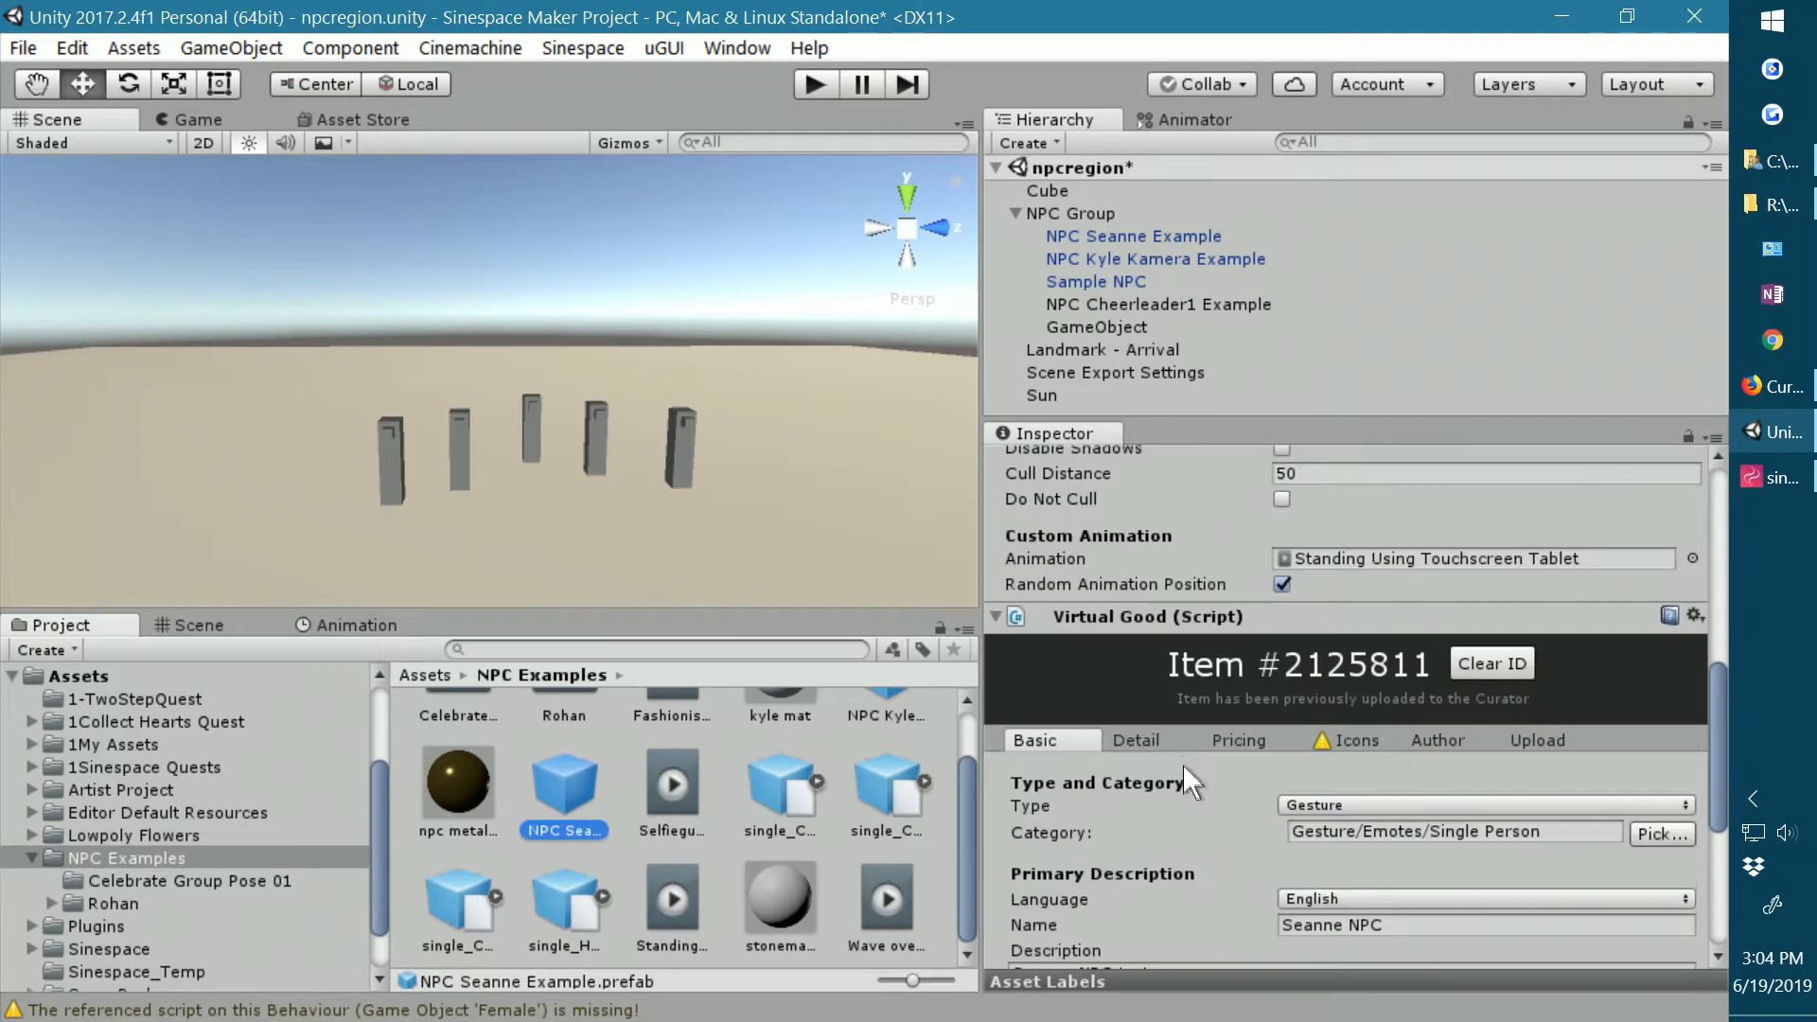
pyautogui.scroll(-3, 1185, 742)
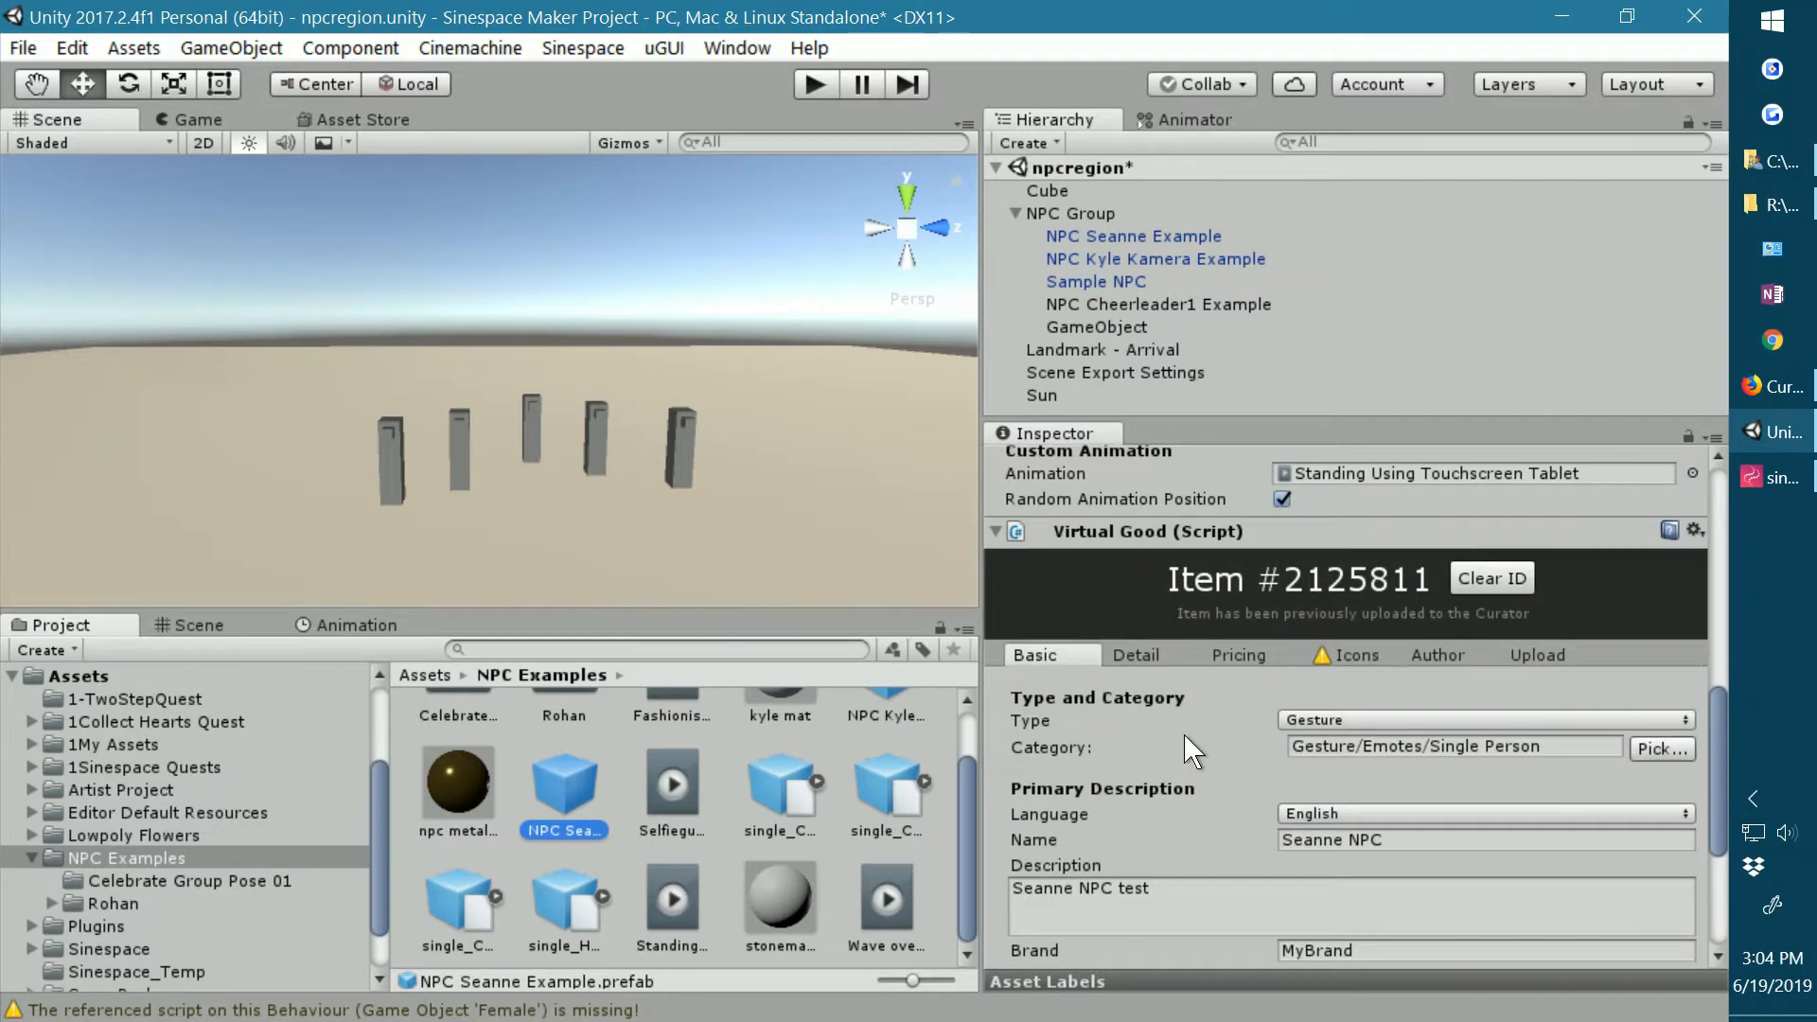
pyautogui.click(1535, 571)
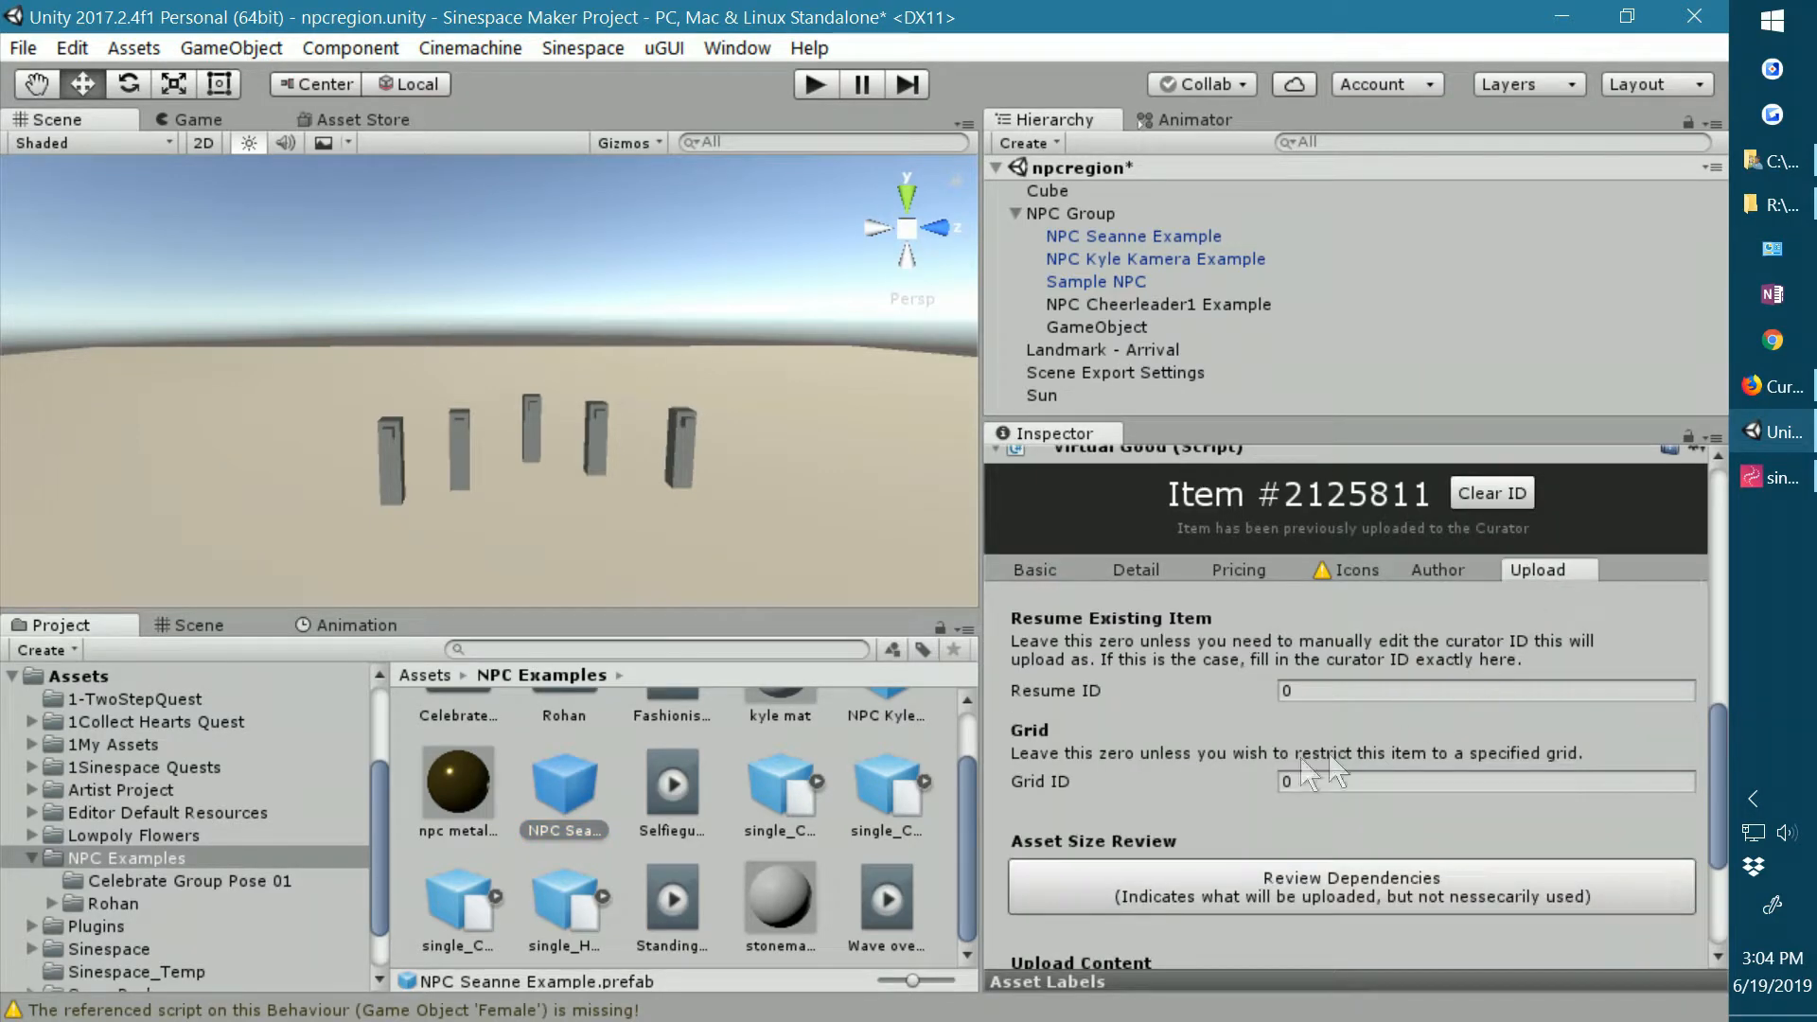
pyautogui.scroll(-4, 1245, 757)
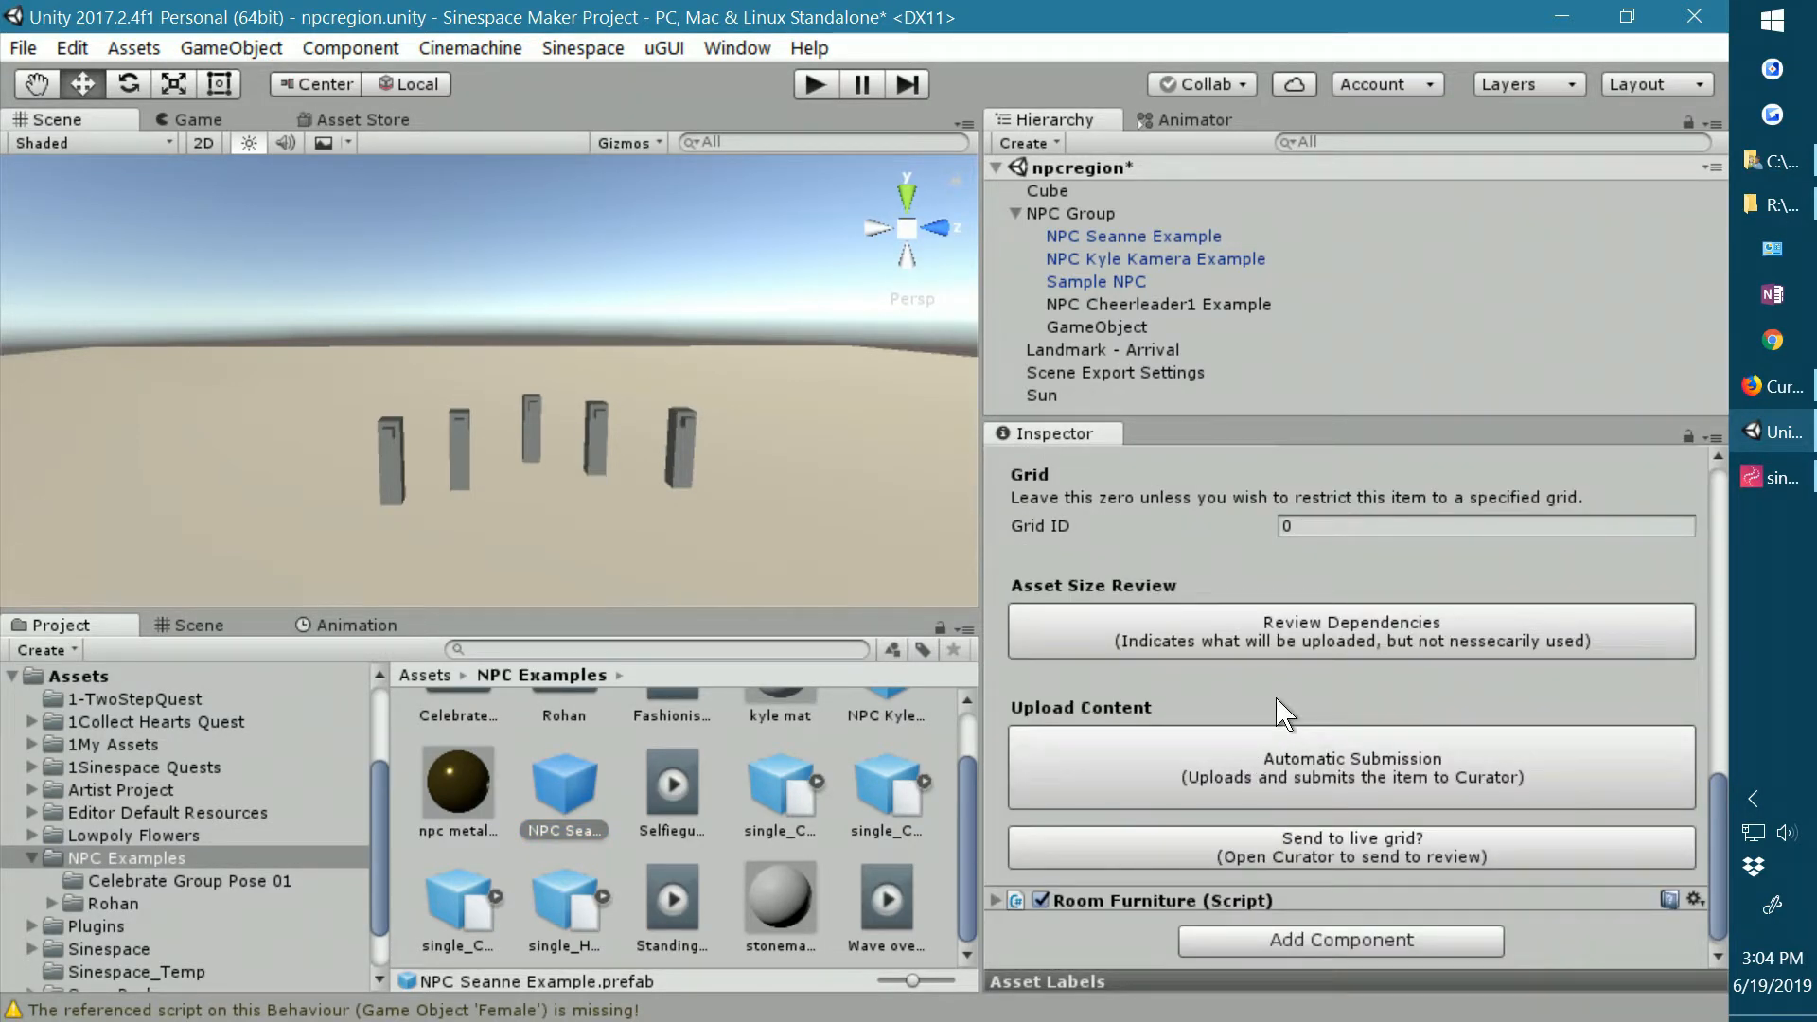
pyautogui.click(1316, 772)
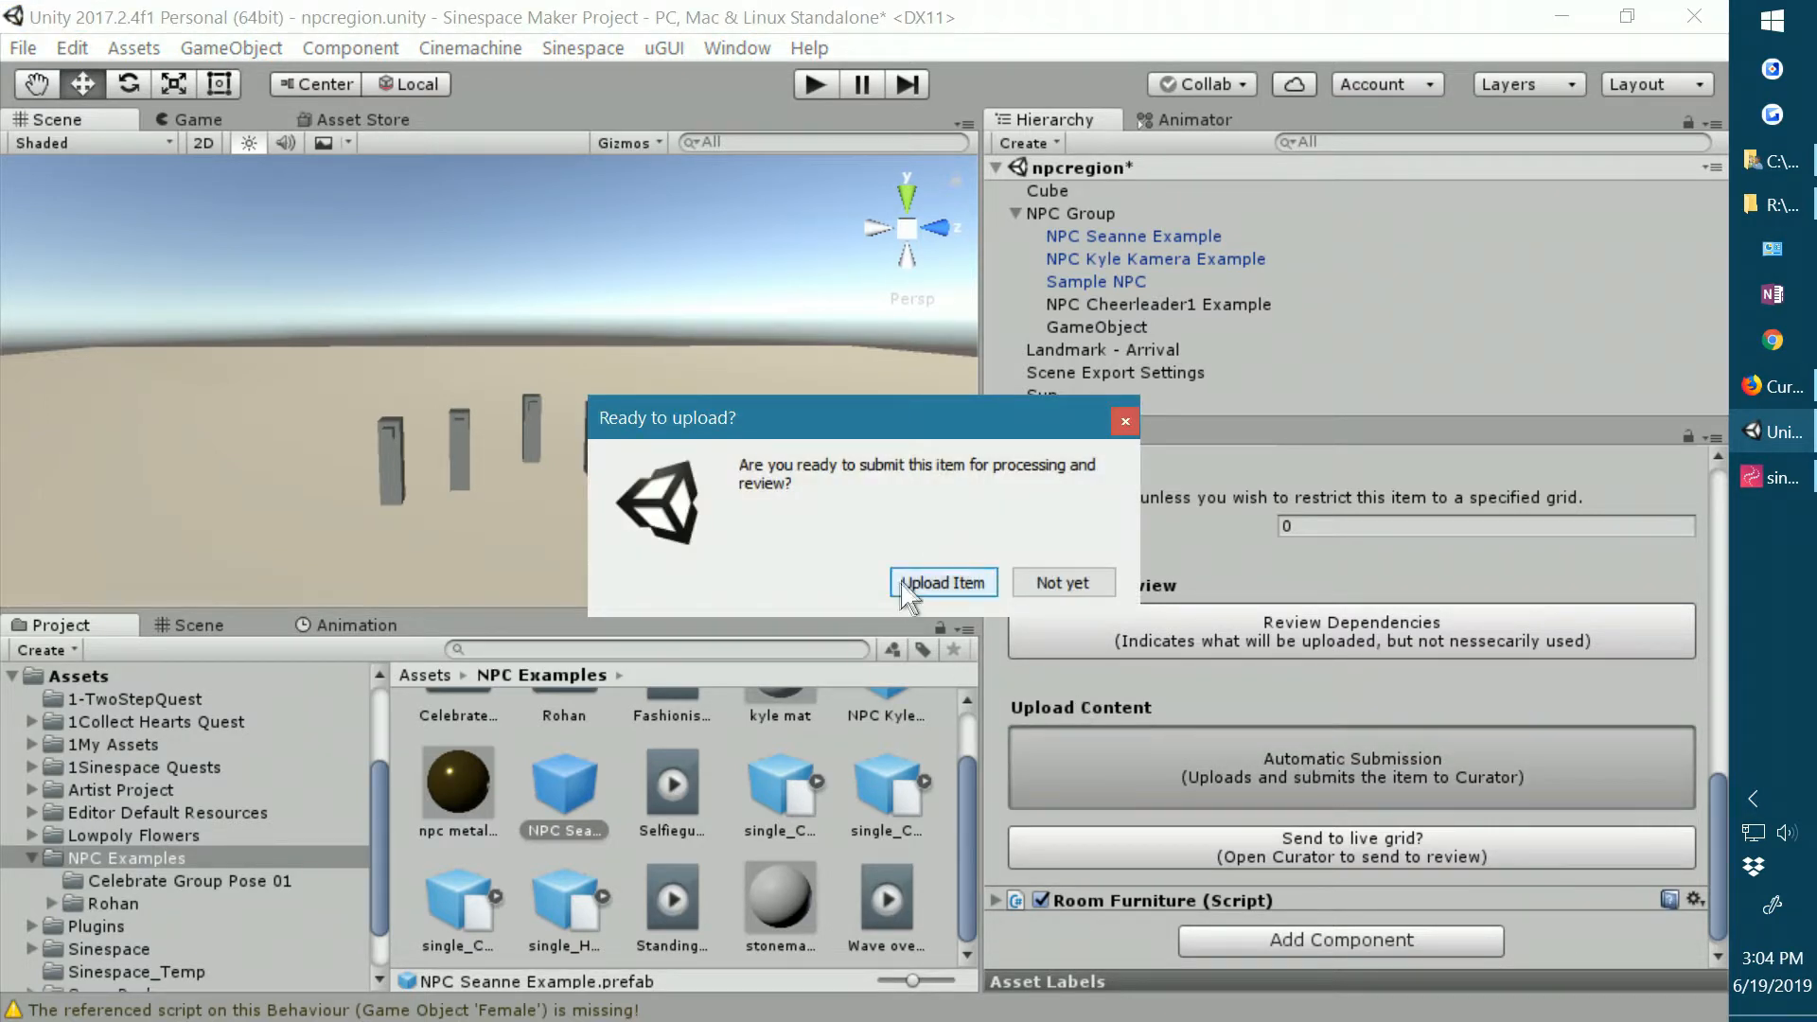
pyautogui.click(942, 583)
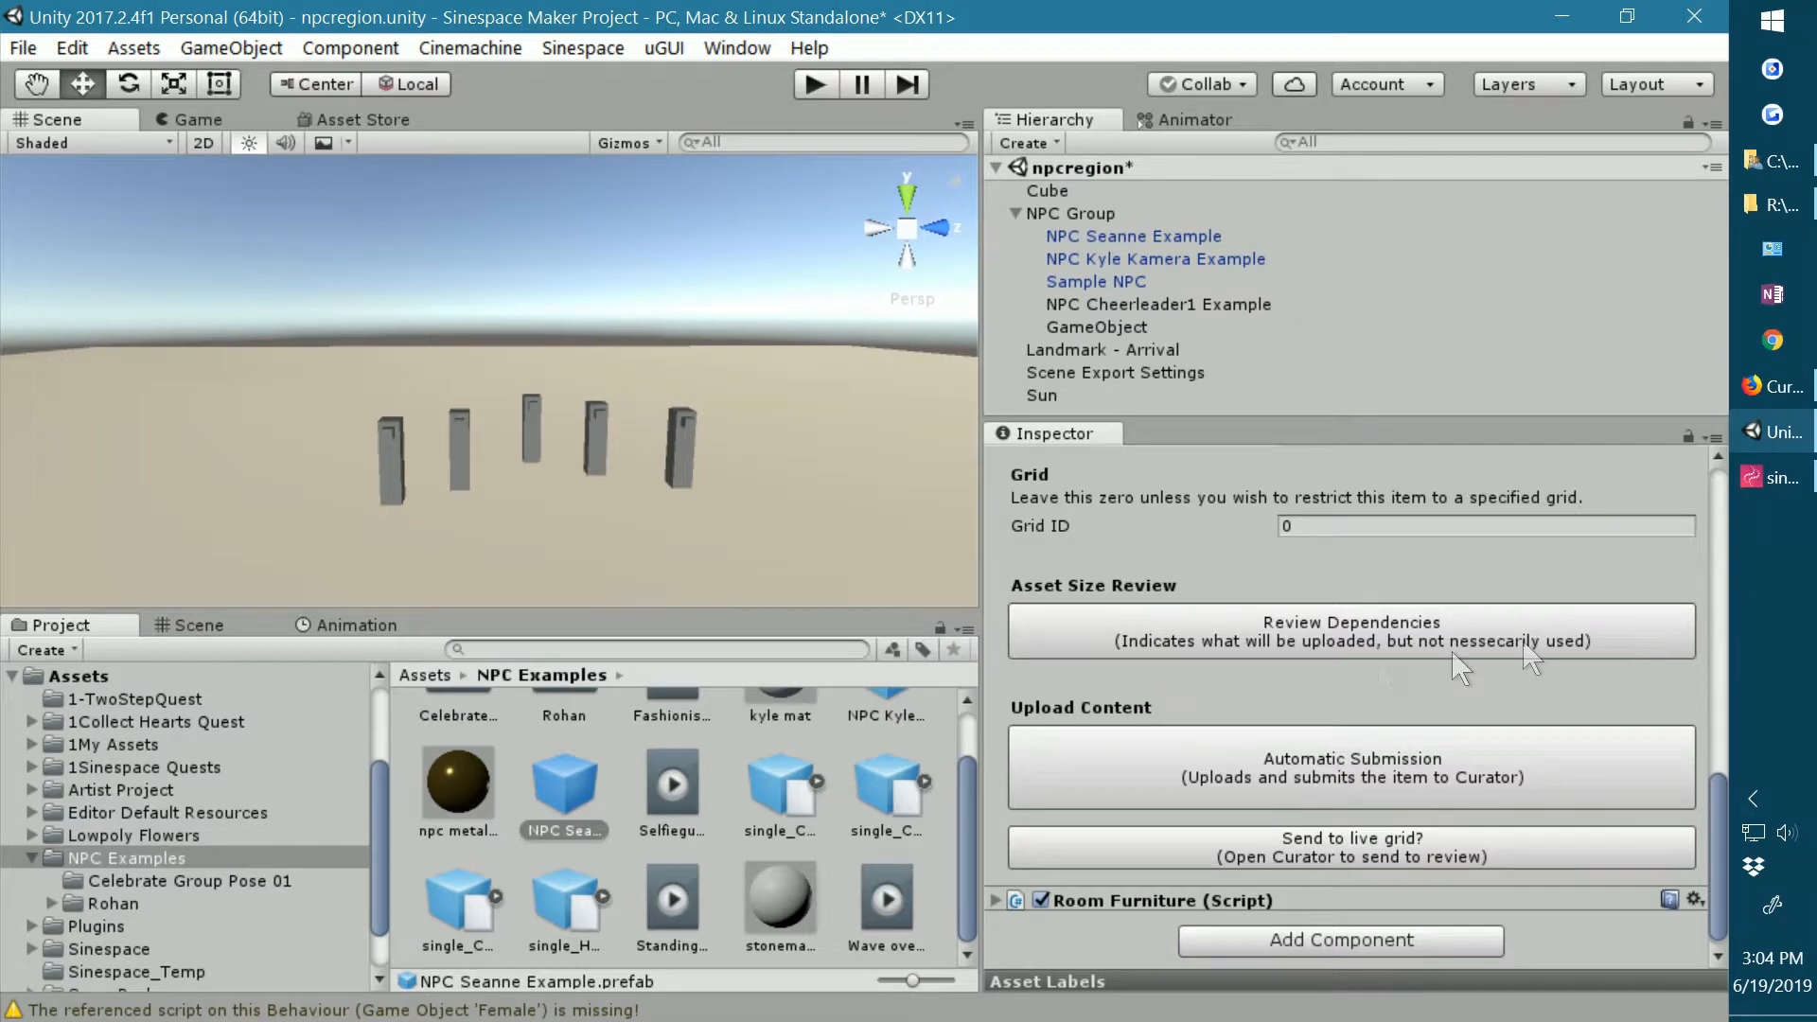
# Switch to the Curator items page in Firefox, reload the list and check the status of Seanne NPC.
pyautogui.moveTo(1756, 400)
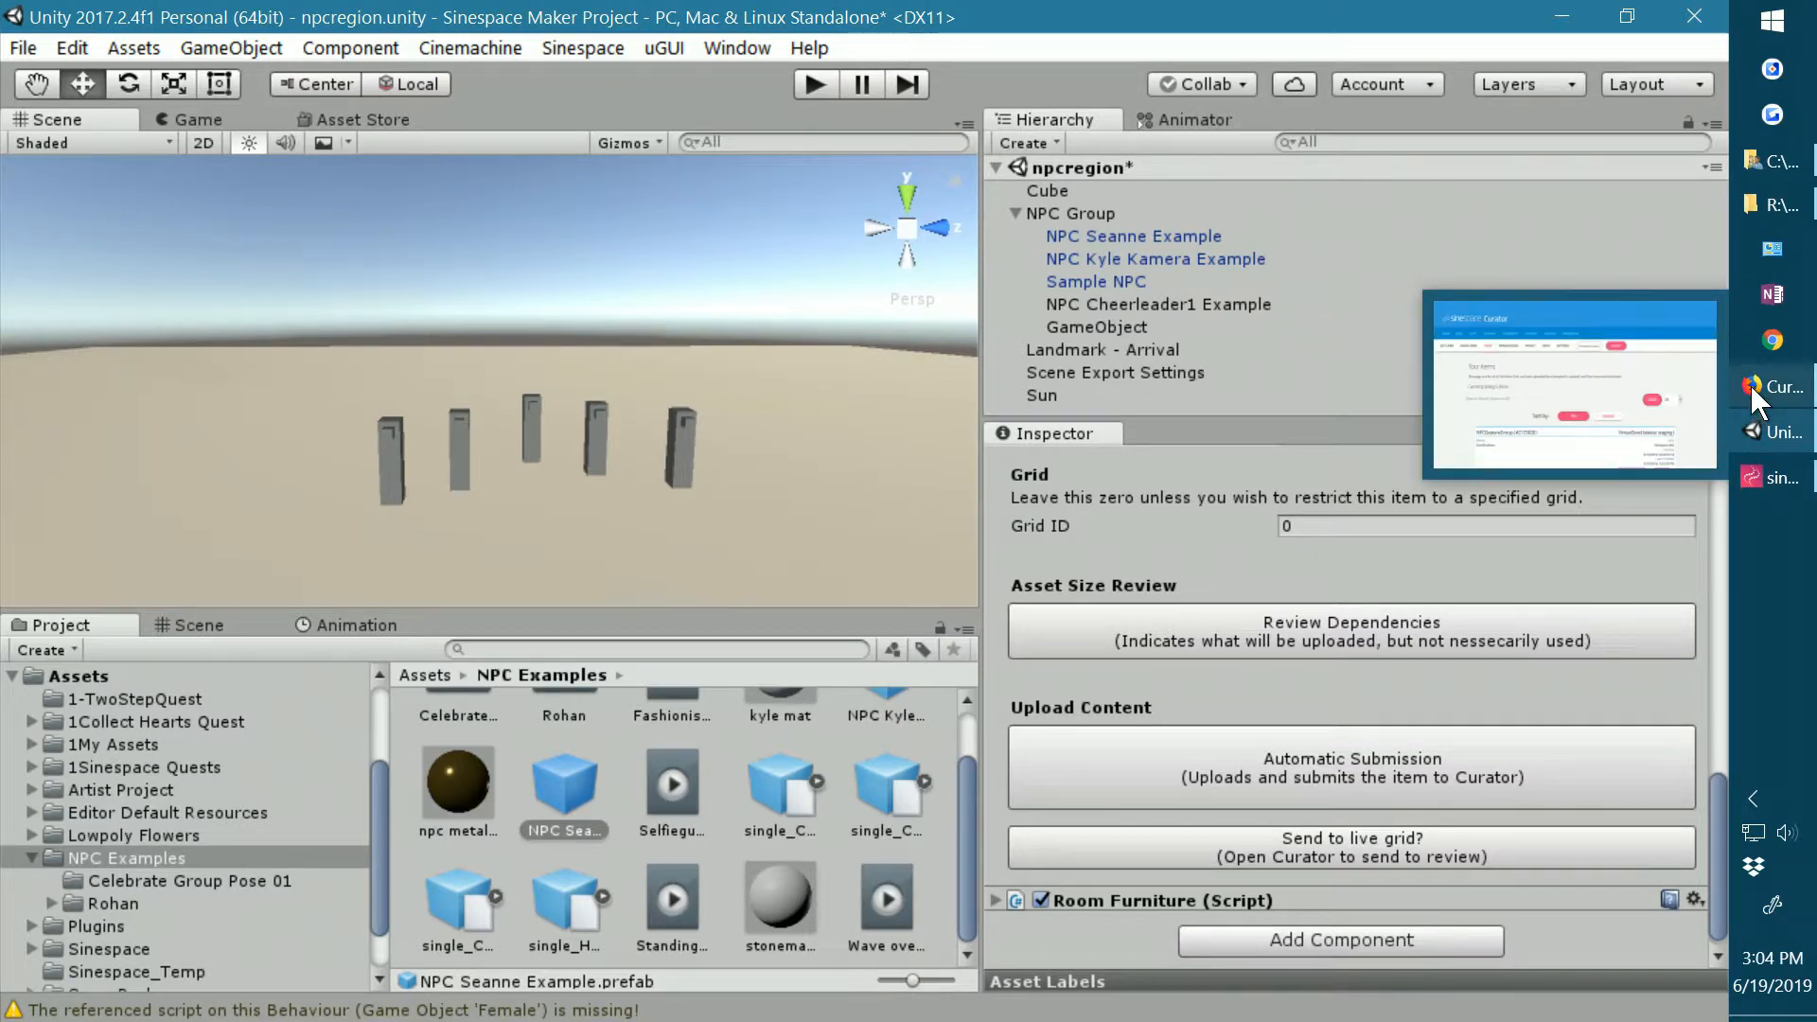
pyautogui.click(1760, 389)
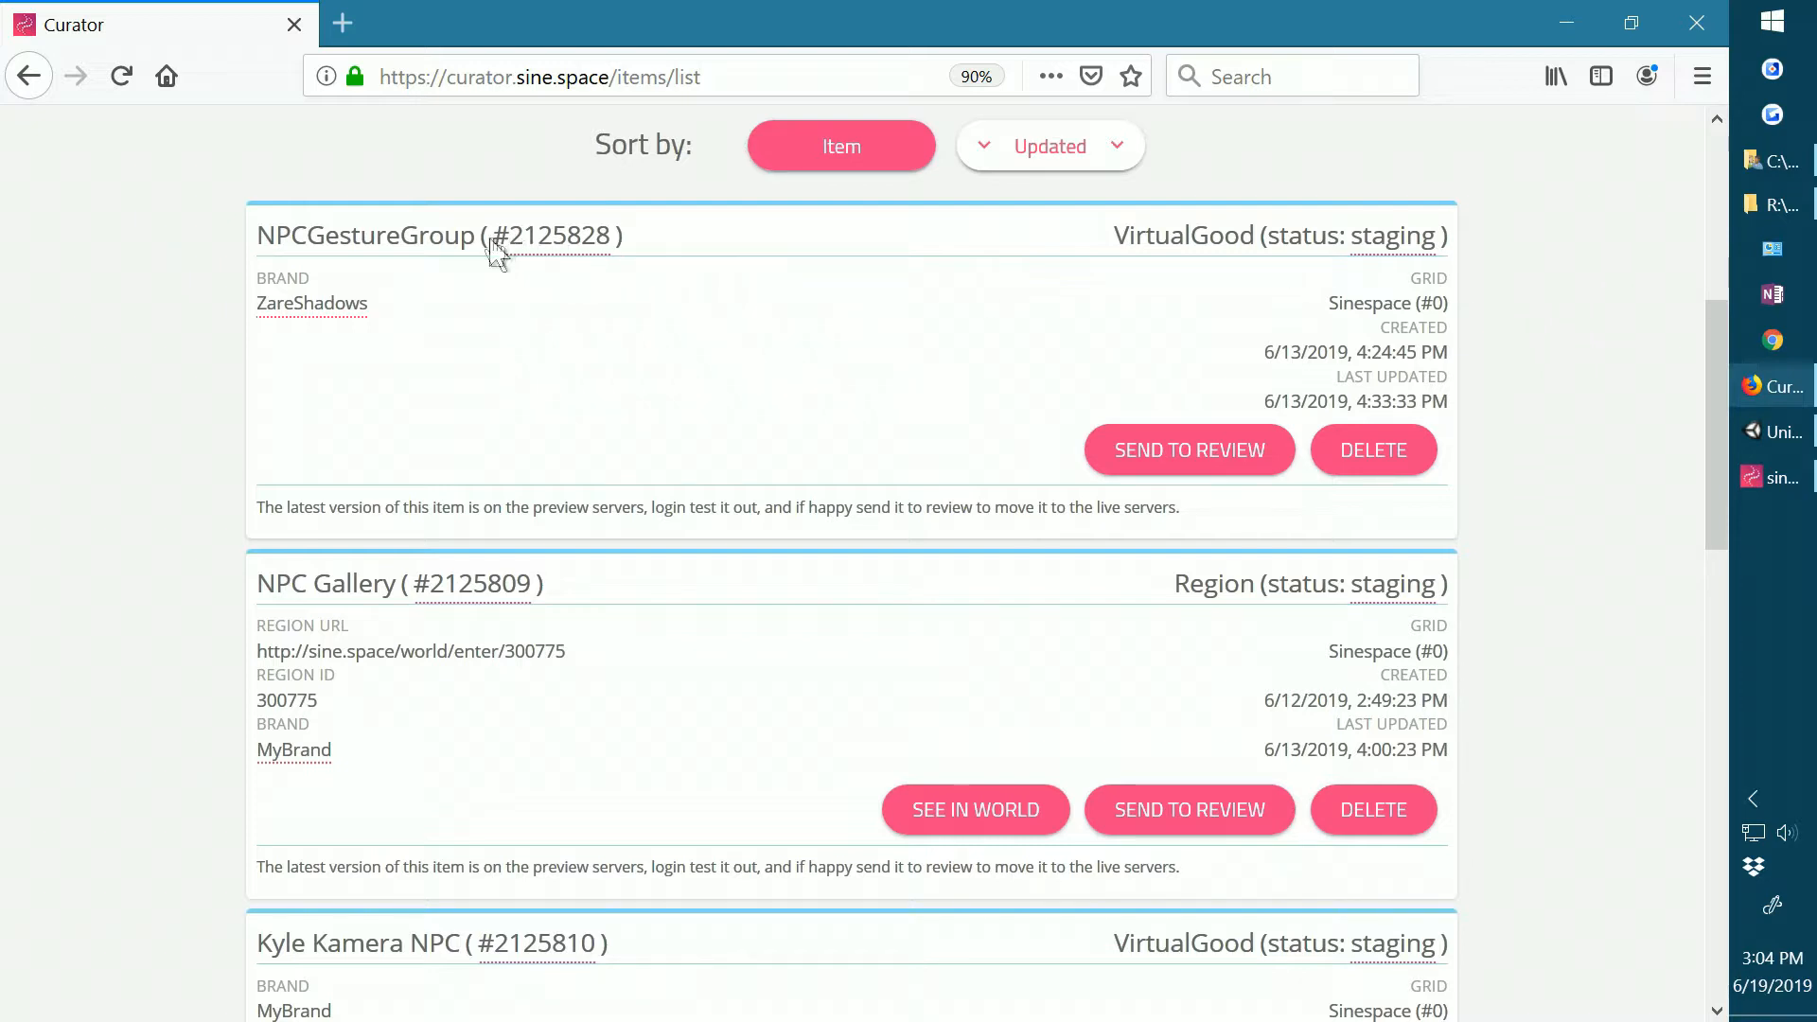
pyautogui.click(121, 78)
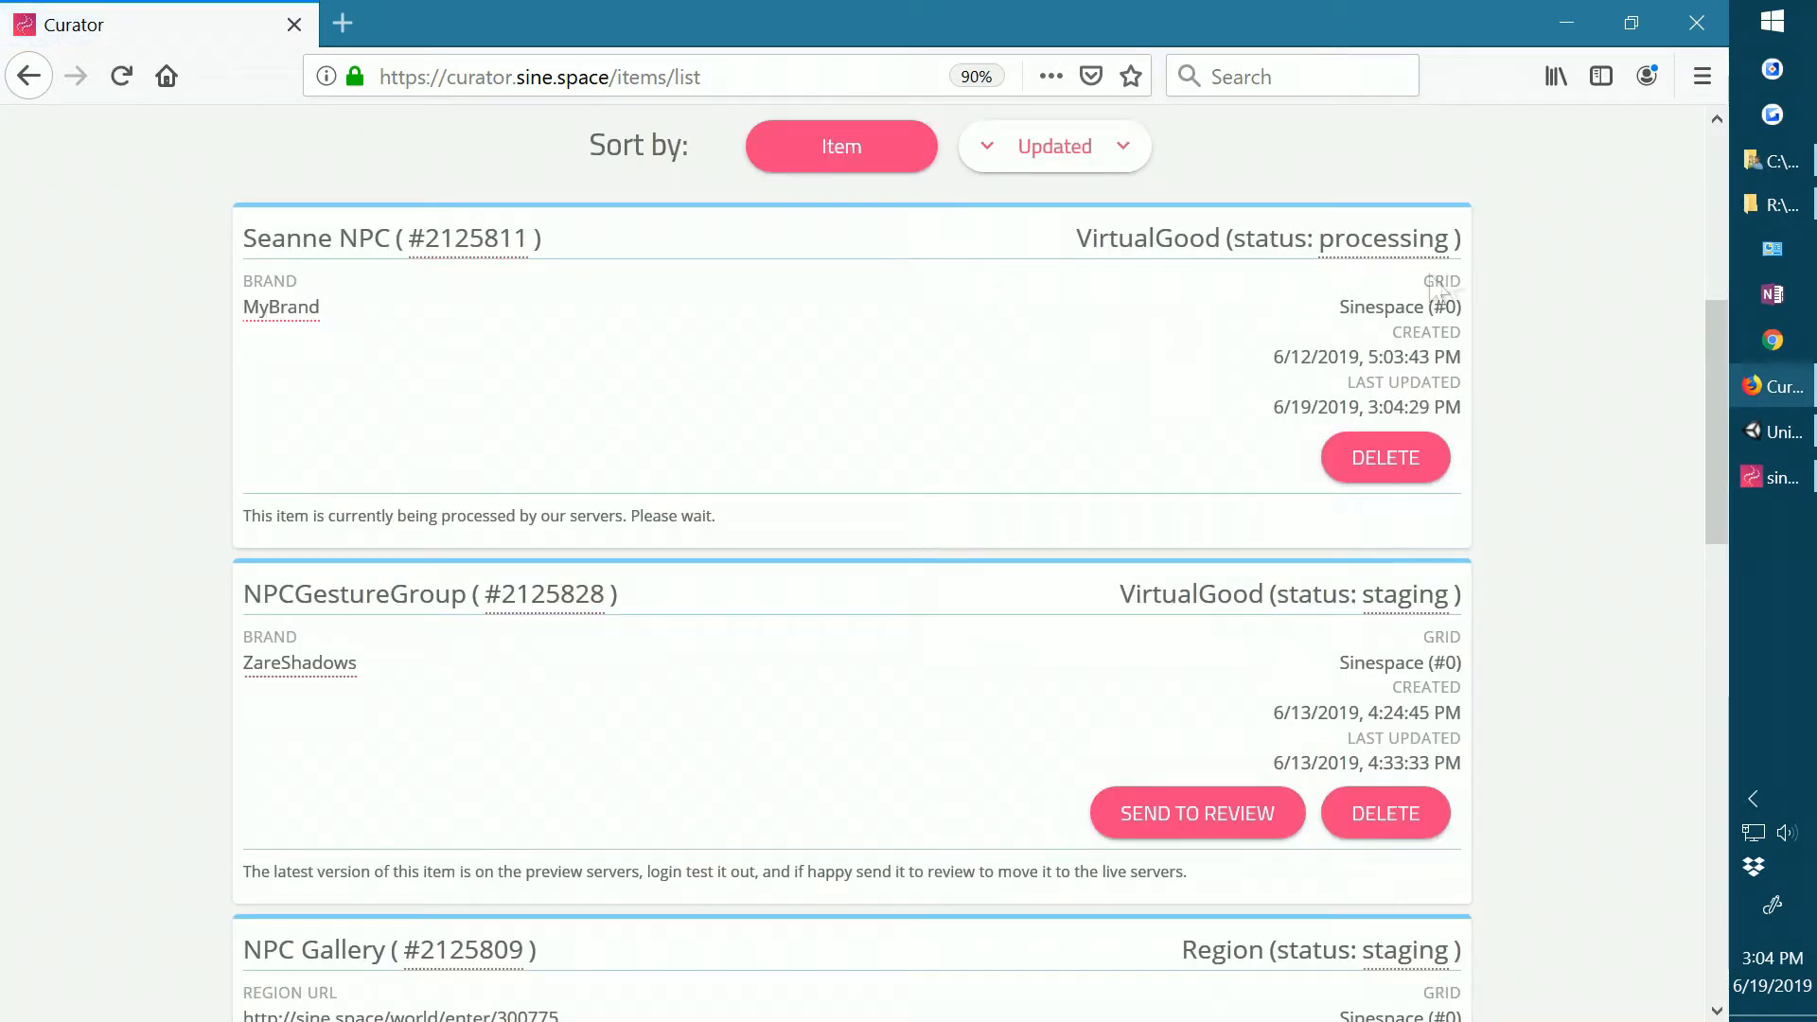
pyautogui.scroll(3, 1599, 371)
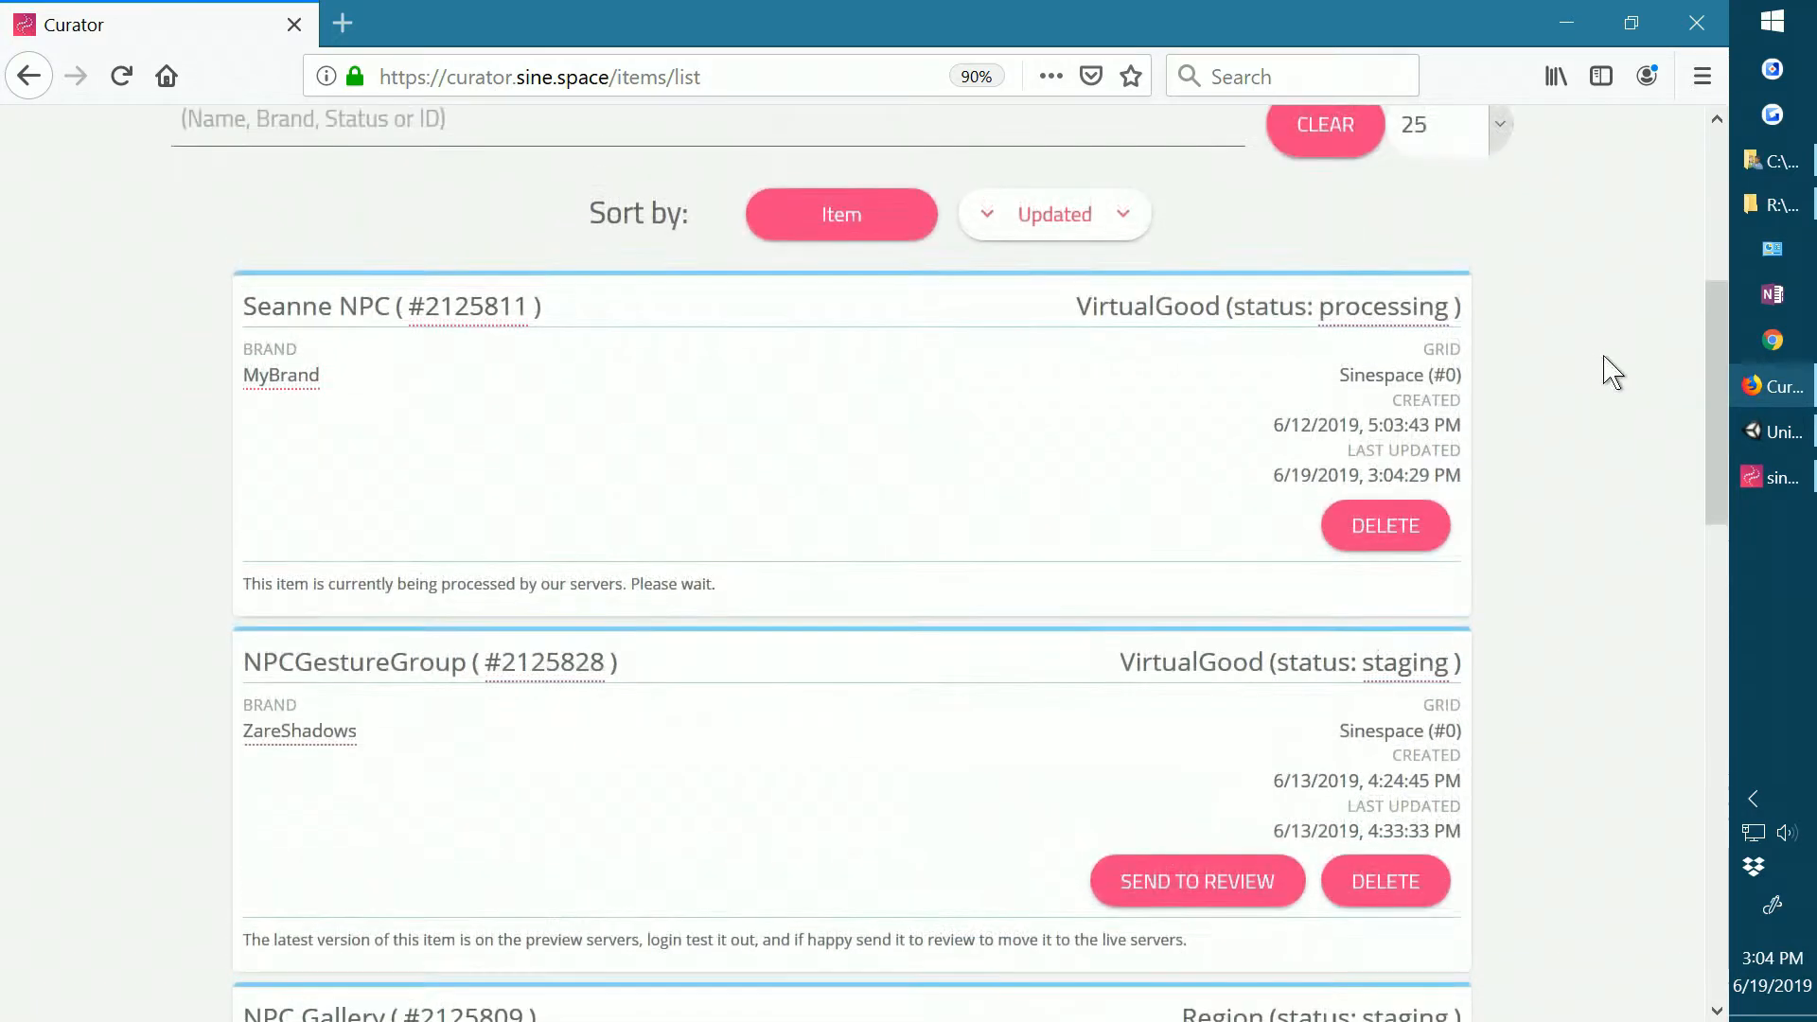
pyautogui.scroll(4, 1715, 347)
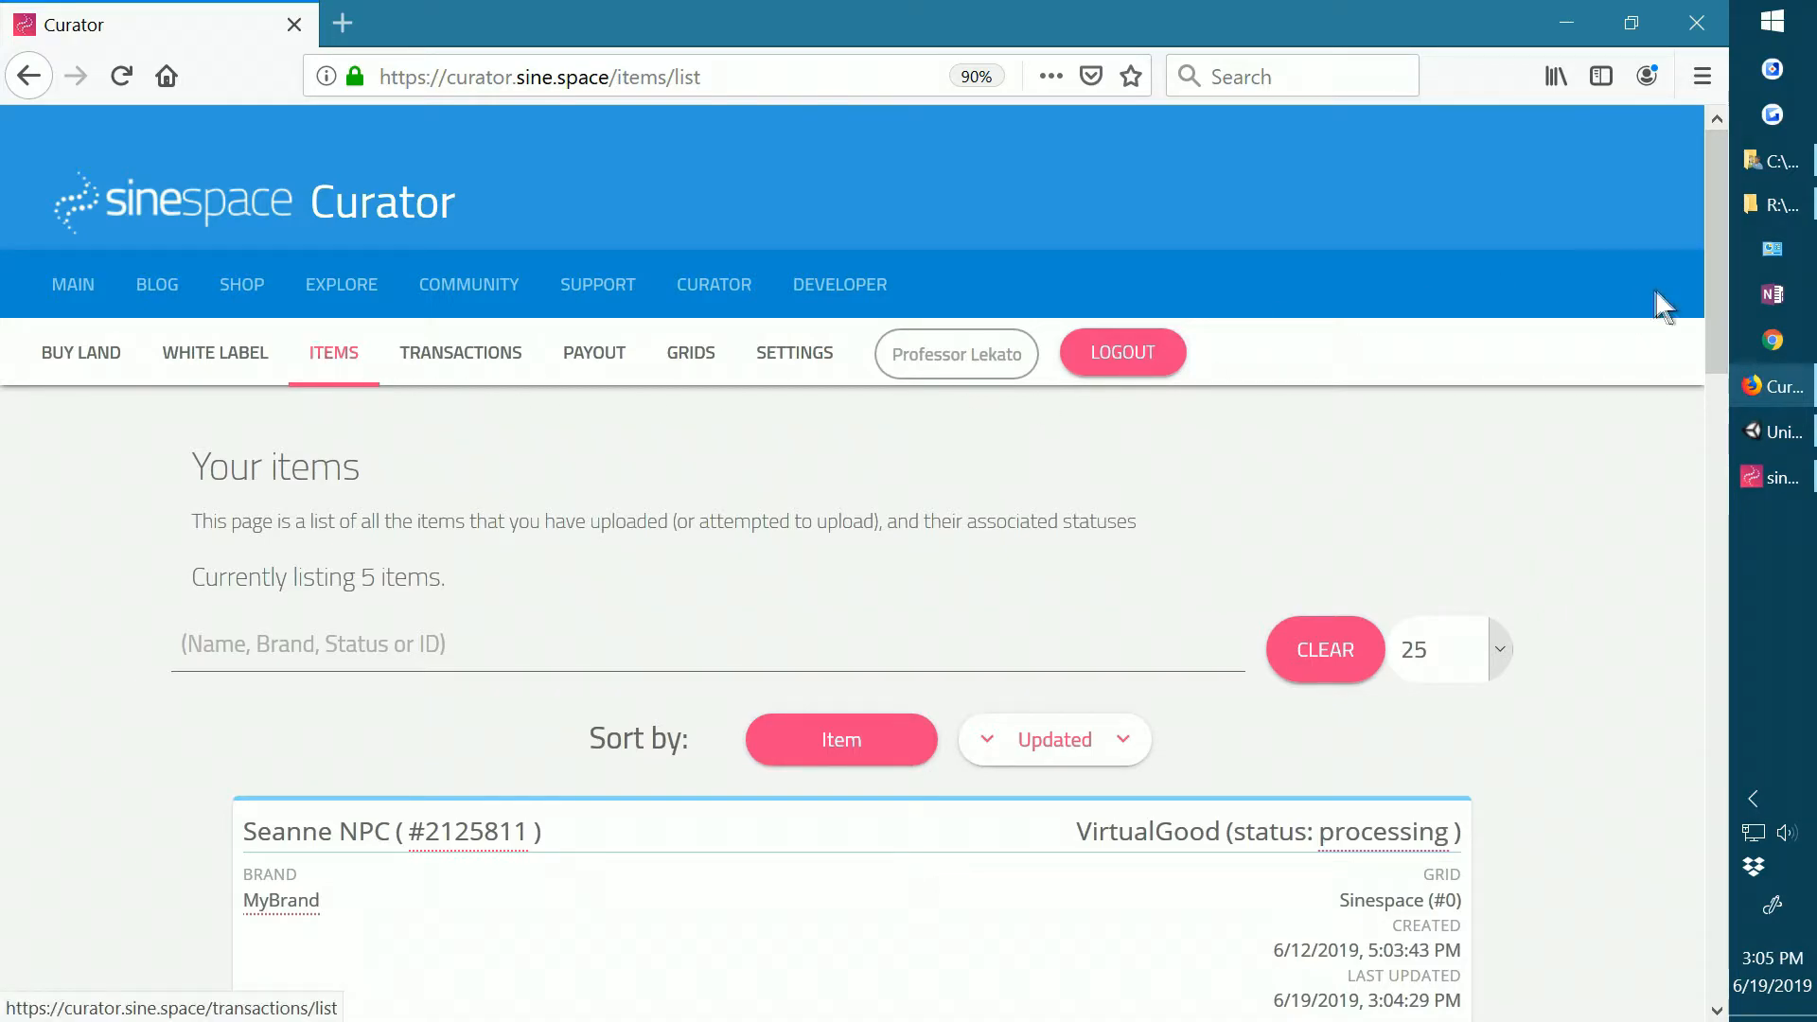
pyautogui.moveTo(1708, 286); pyautogui.dragTo(1719, 433)
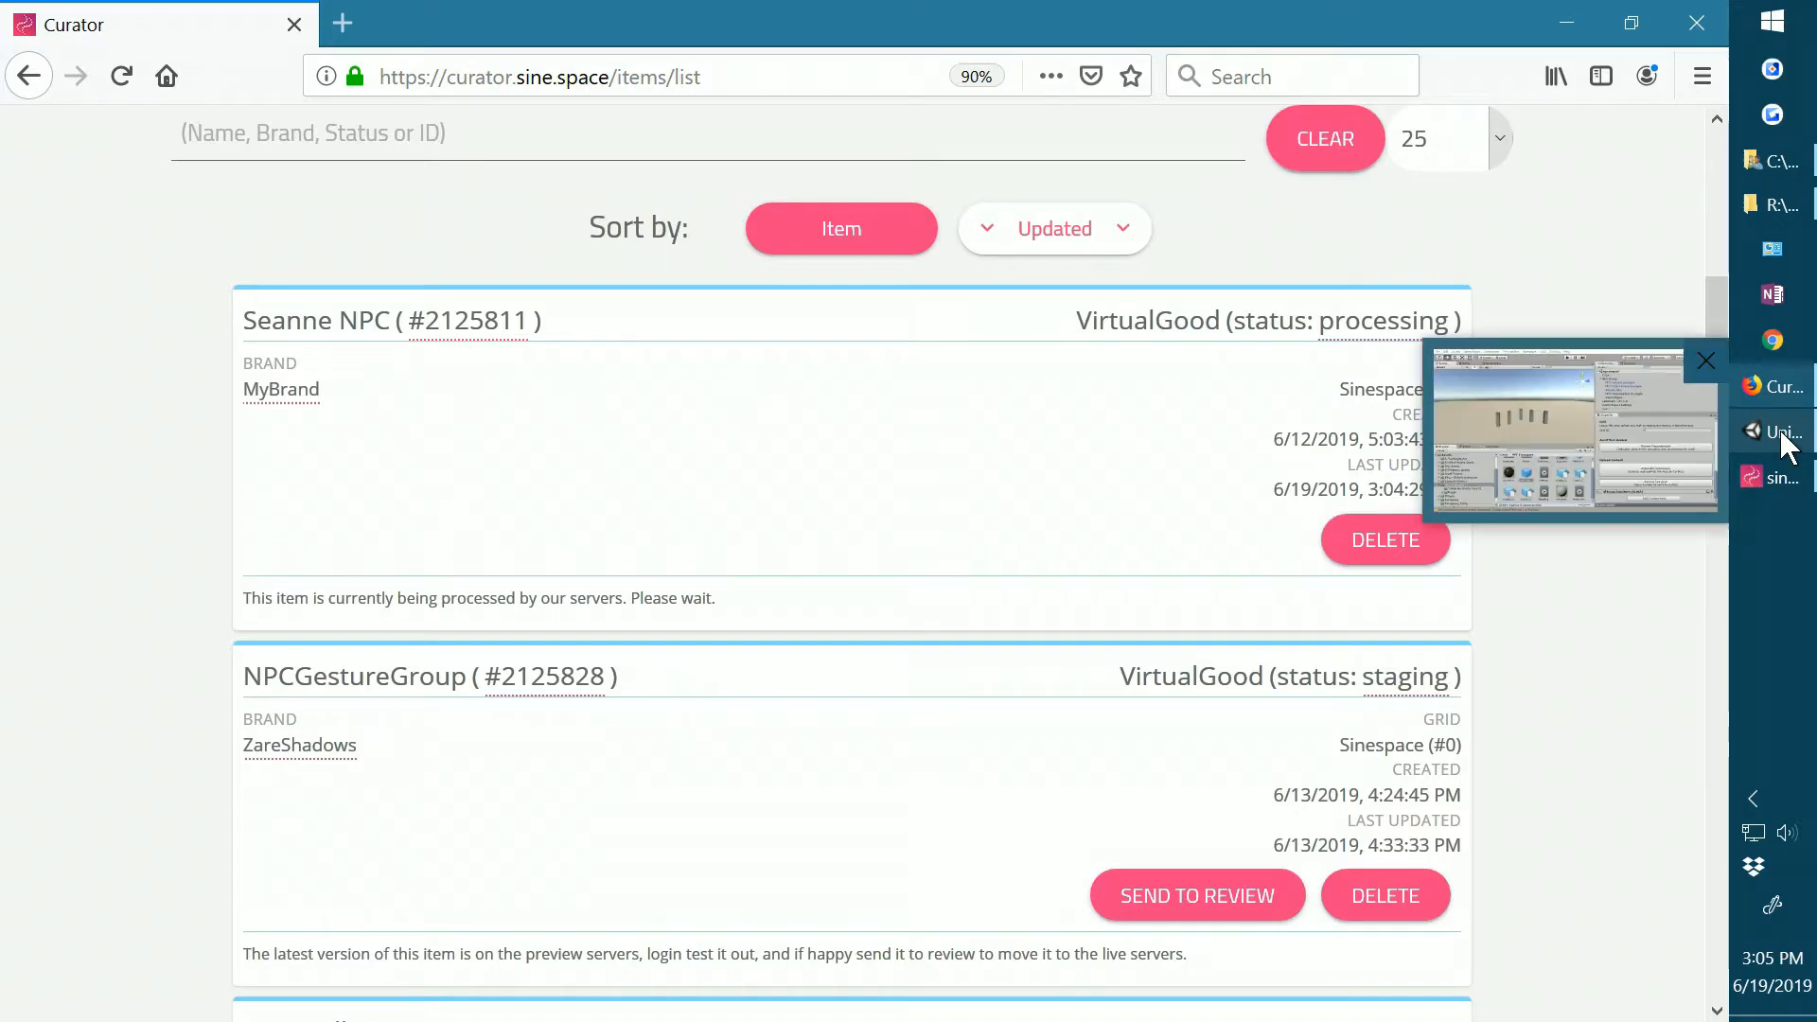
# Switch back to Unity and examine the Statue and Virtual Good settings of NPC Kyle Kamera Example.
pyautogui.click(1780, 434)
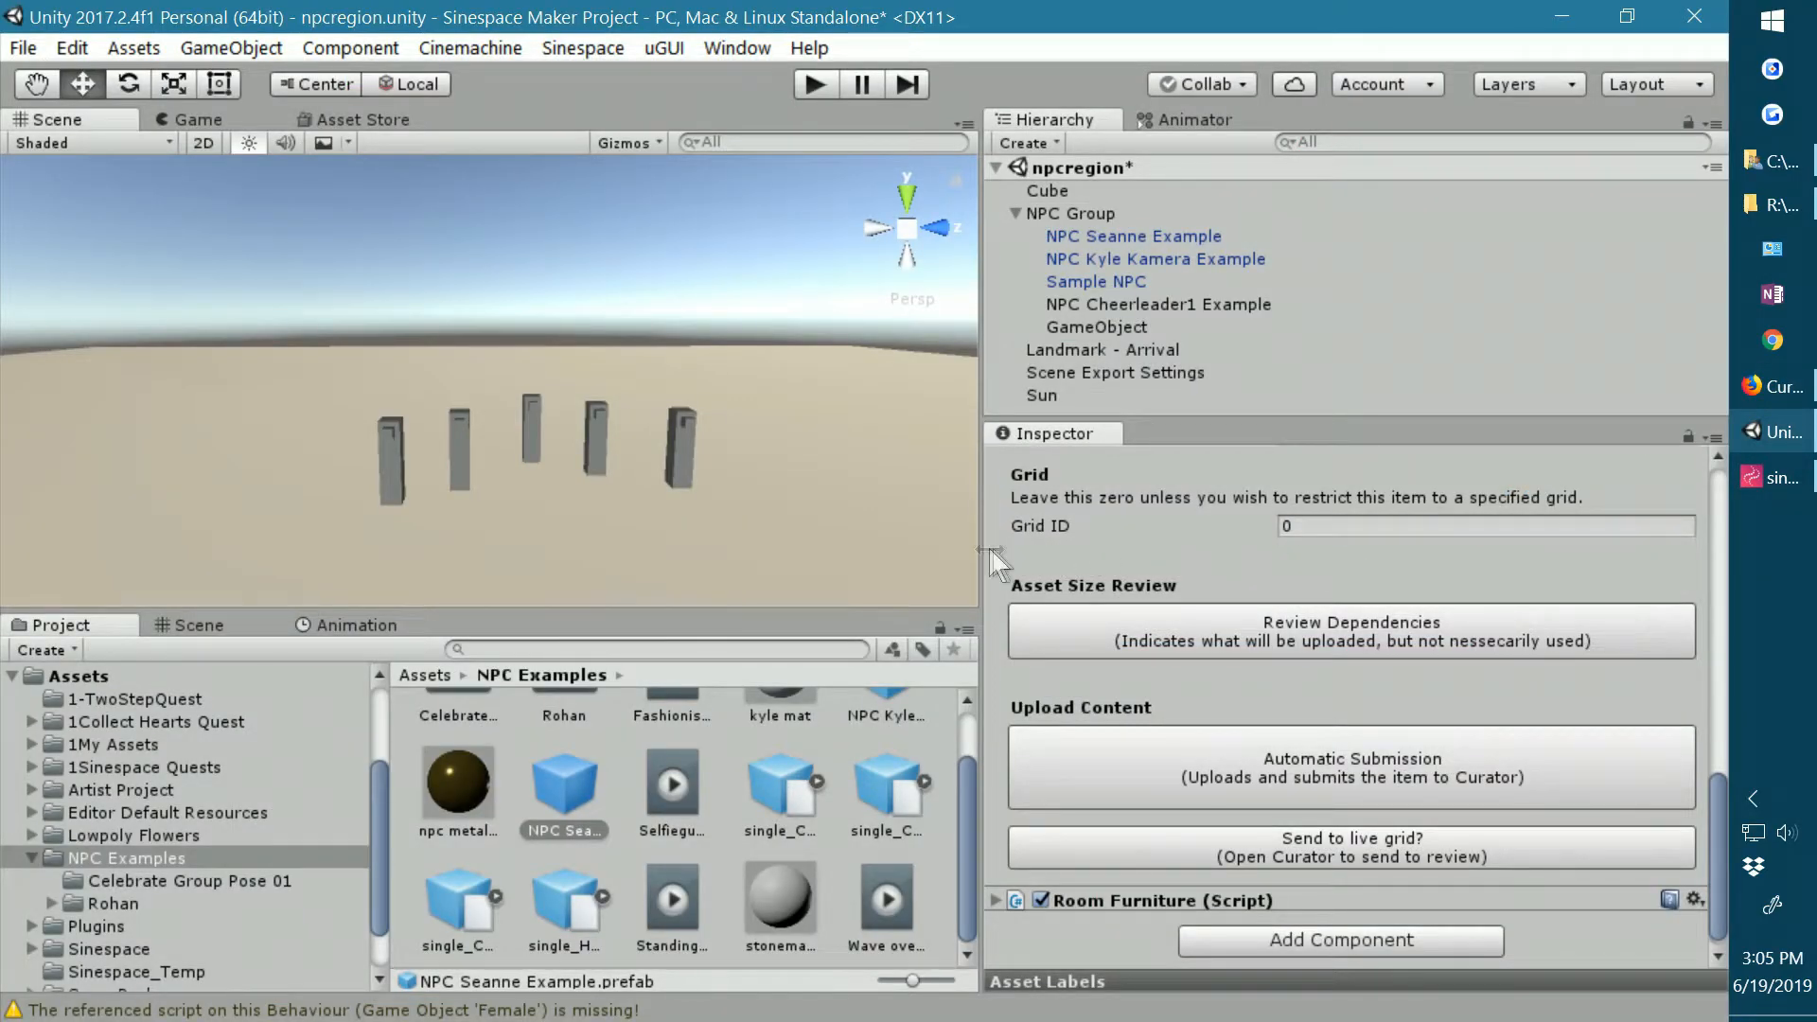
pyautogui.moveTo(986, 551); pyautogui.dragTo(1276, 551)
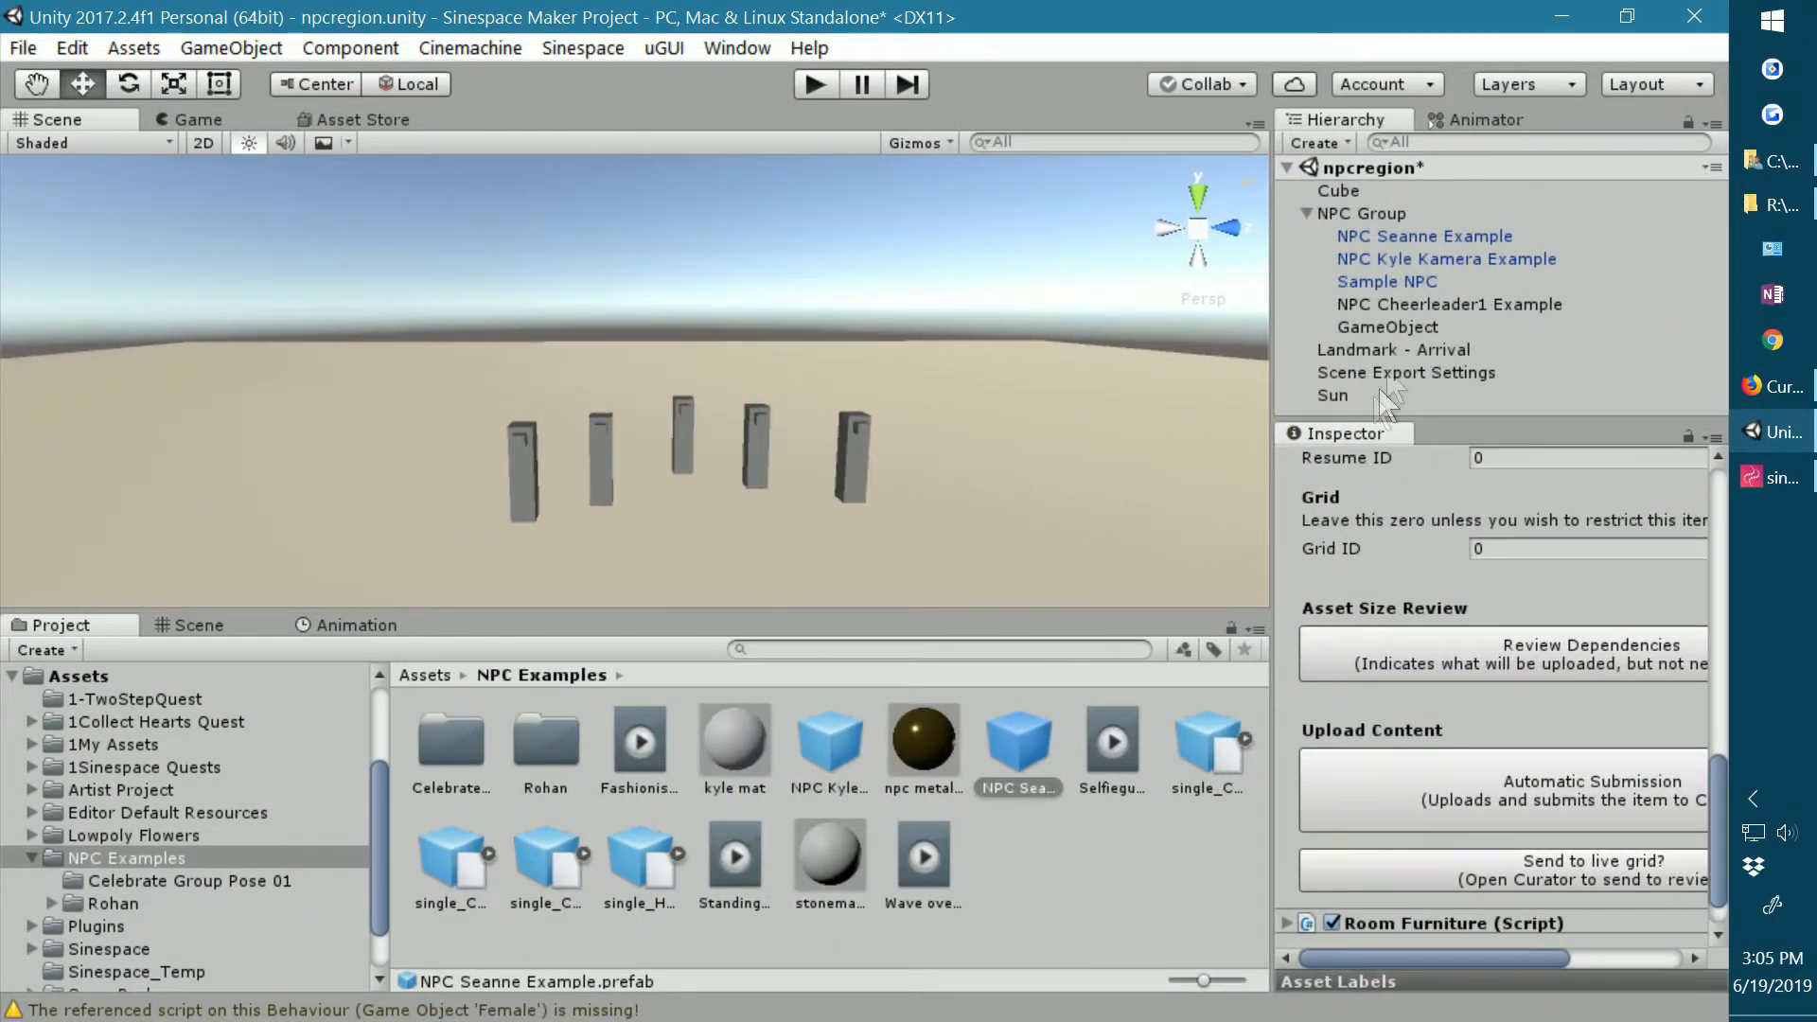
pyautogui.moveTo(1273, 356); pyautogui.dragTo(1195, 356)
pyautogui.click(1326, 252)
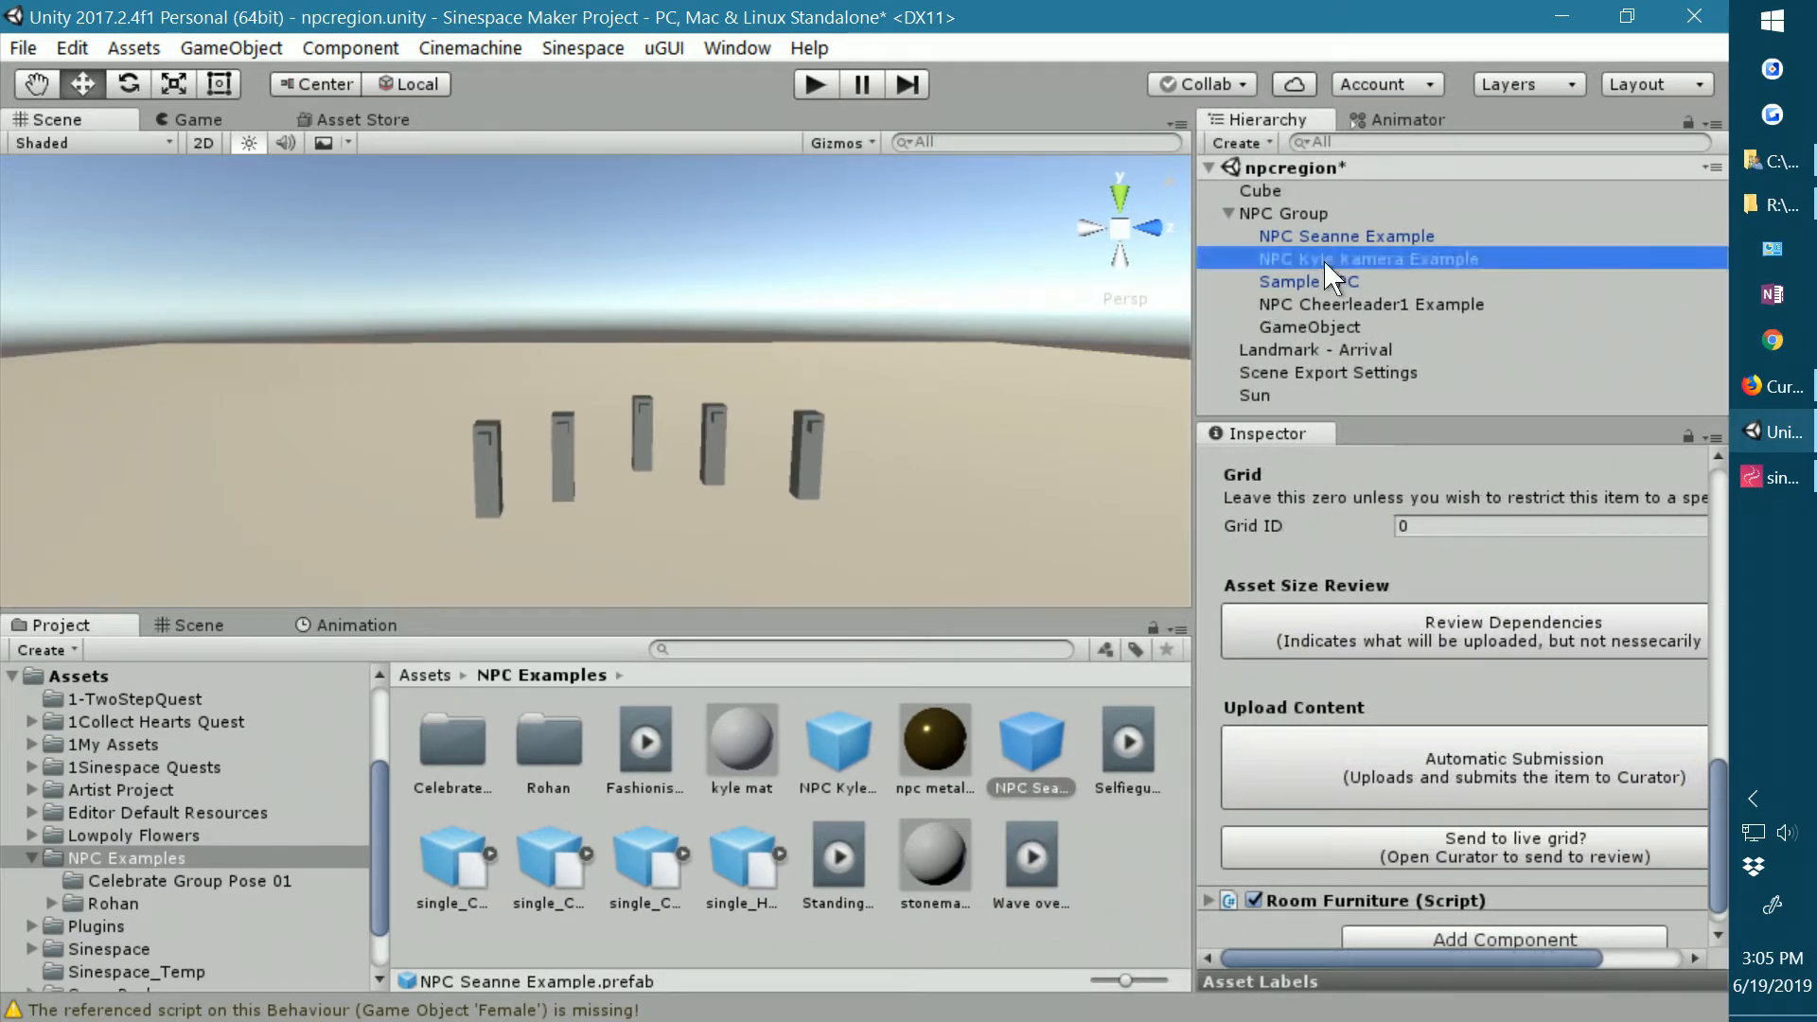
pyautogui.scroll(-2, 1365, 723)
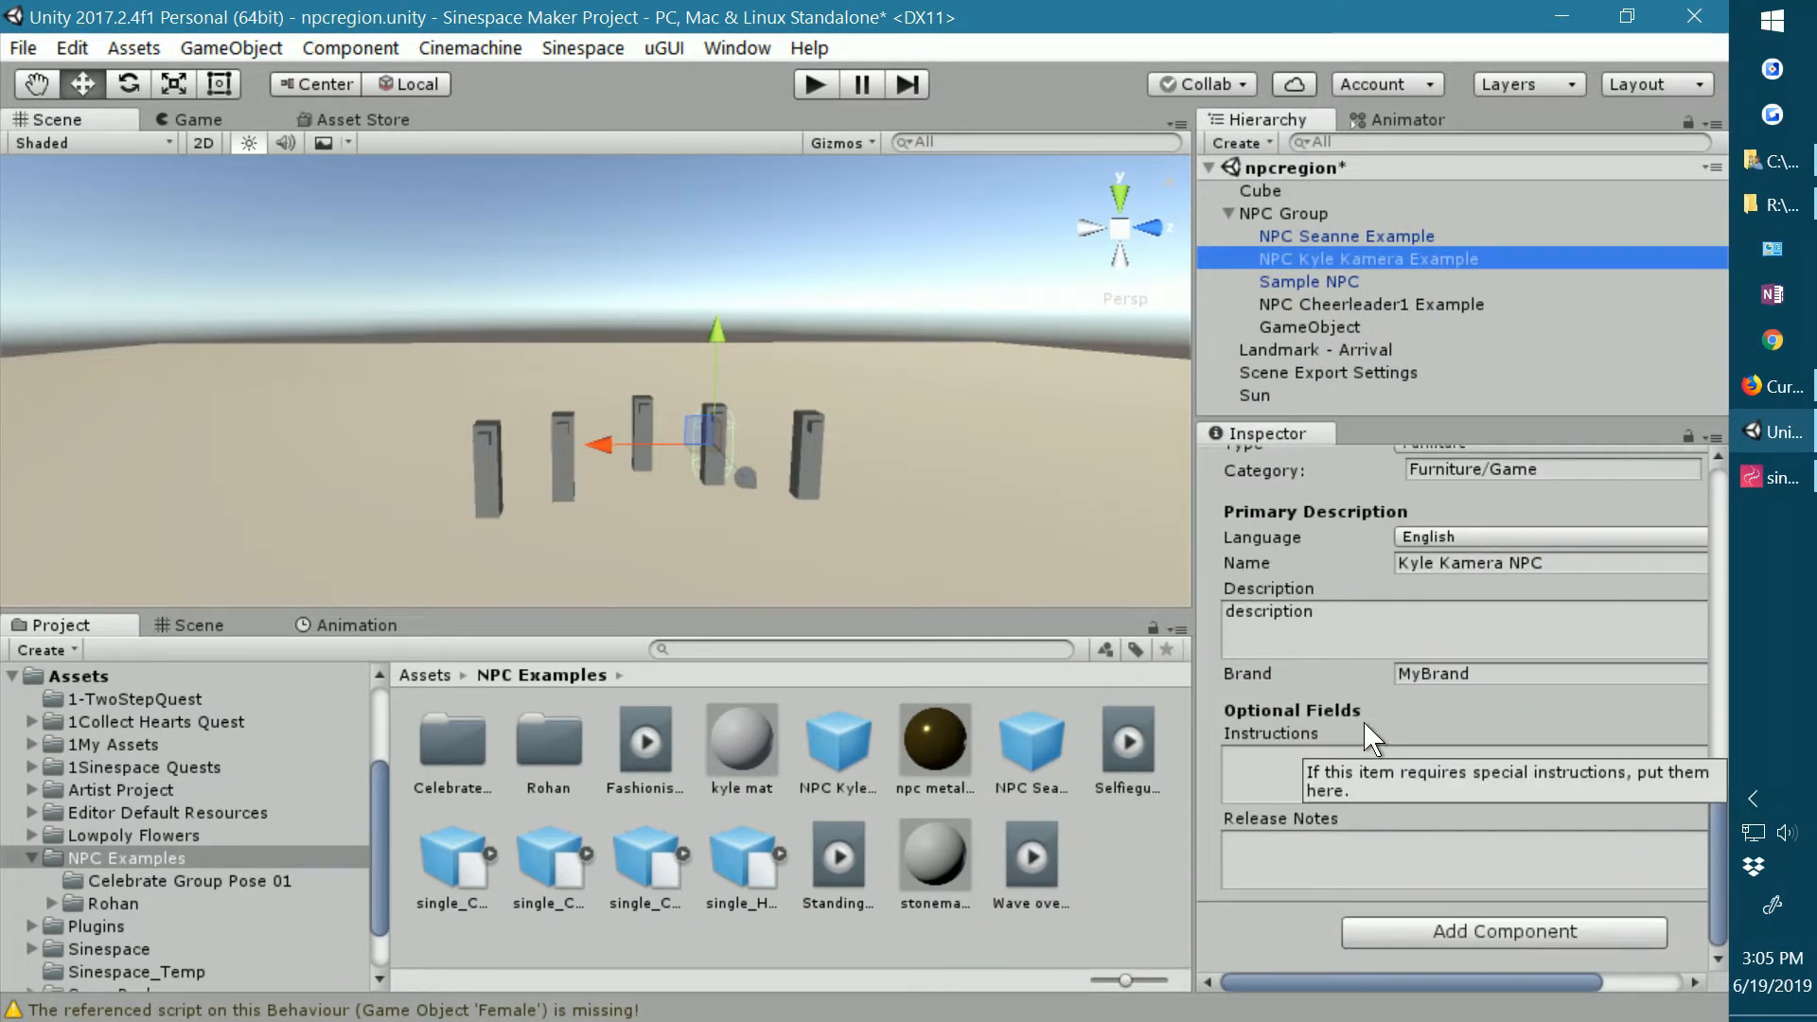
pyautogui.scroll(7, 1365, 723)
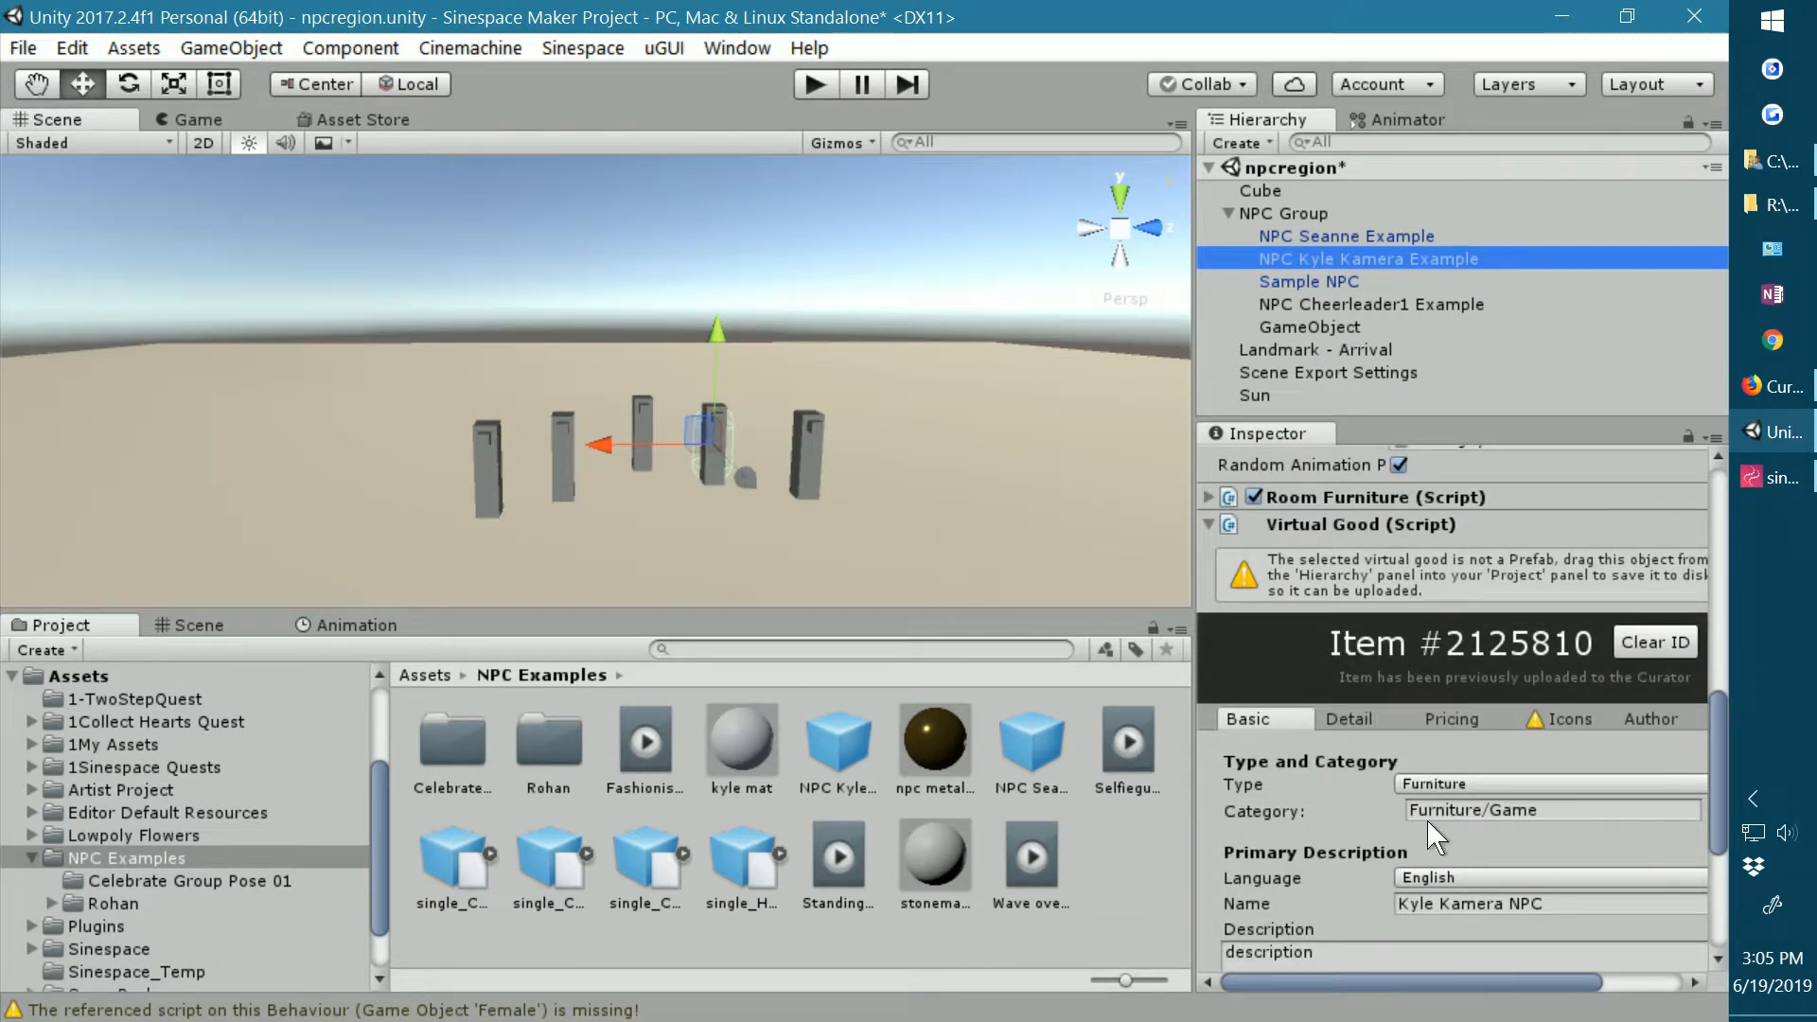
pyautogui.moveTo(1199, 399); pyautogui.dragTo(1025, 399)
pyautogui.moveTo(1718, 738); pyautogui.dragTo(1698, 610)
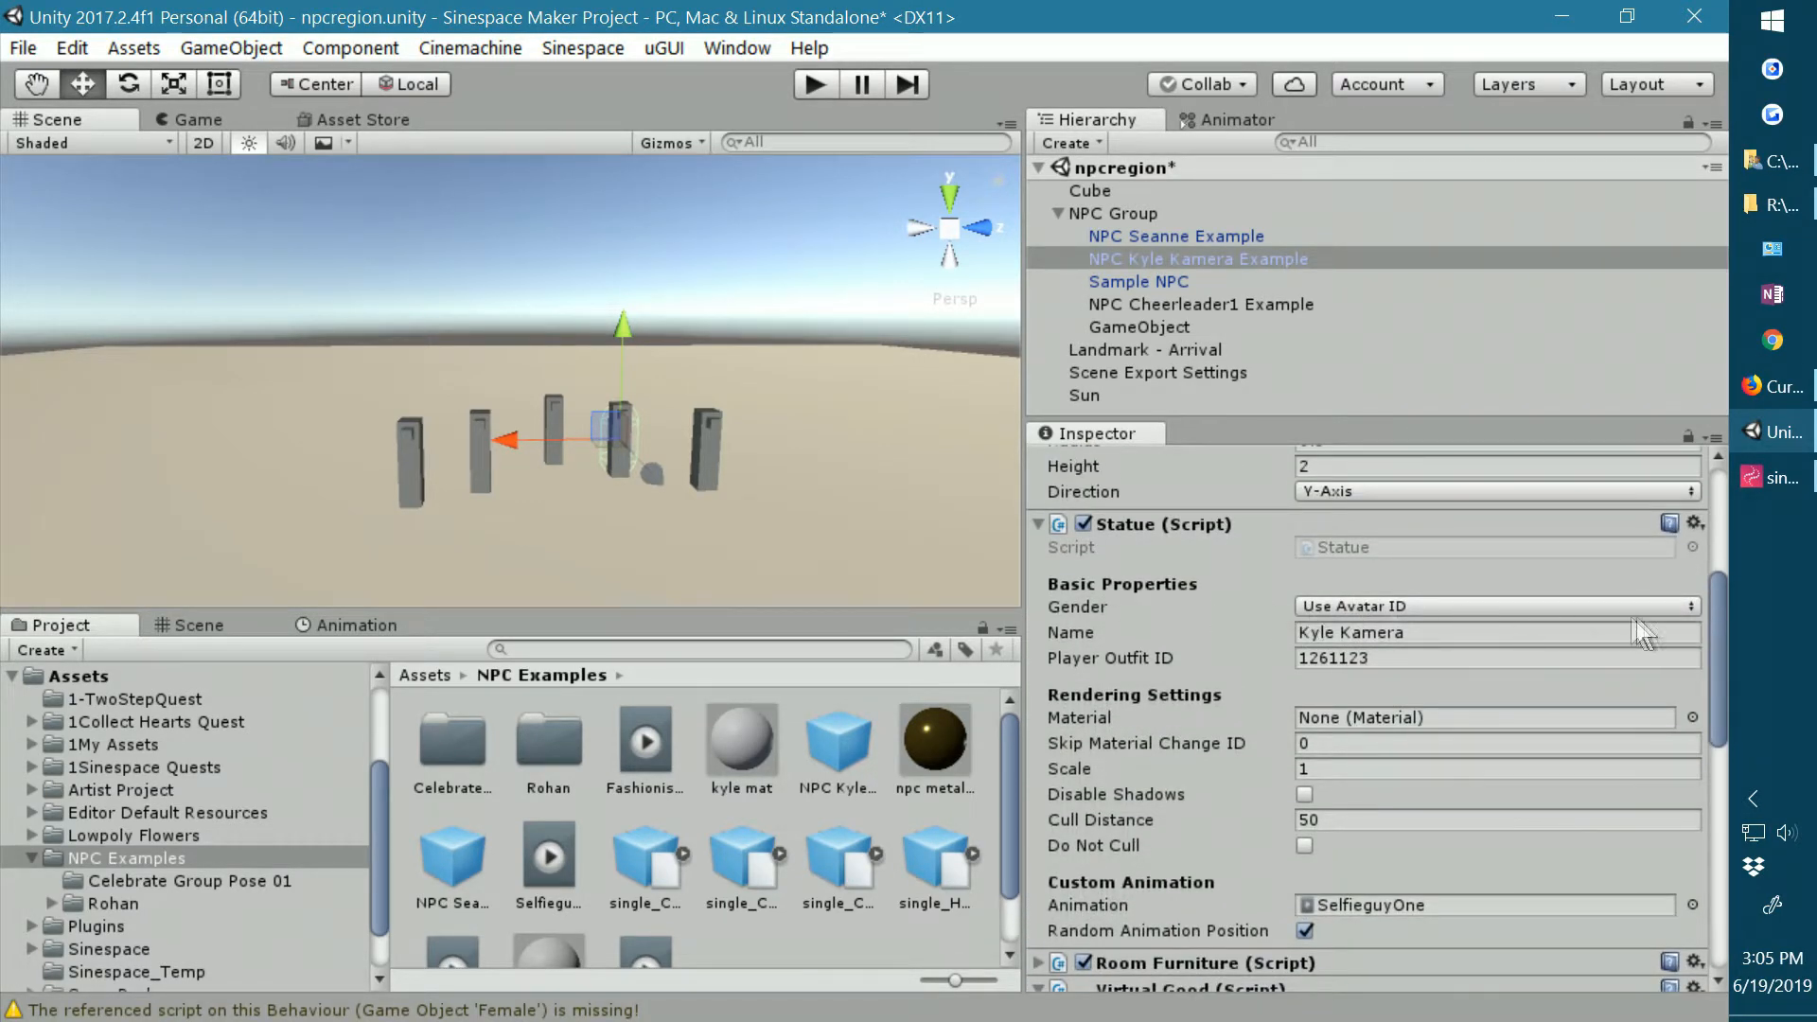
pyautogui.moveTo(1717, 638); pyautogui.dragTo(1724, 752)
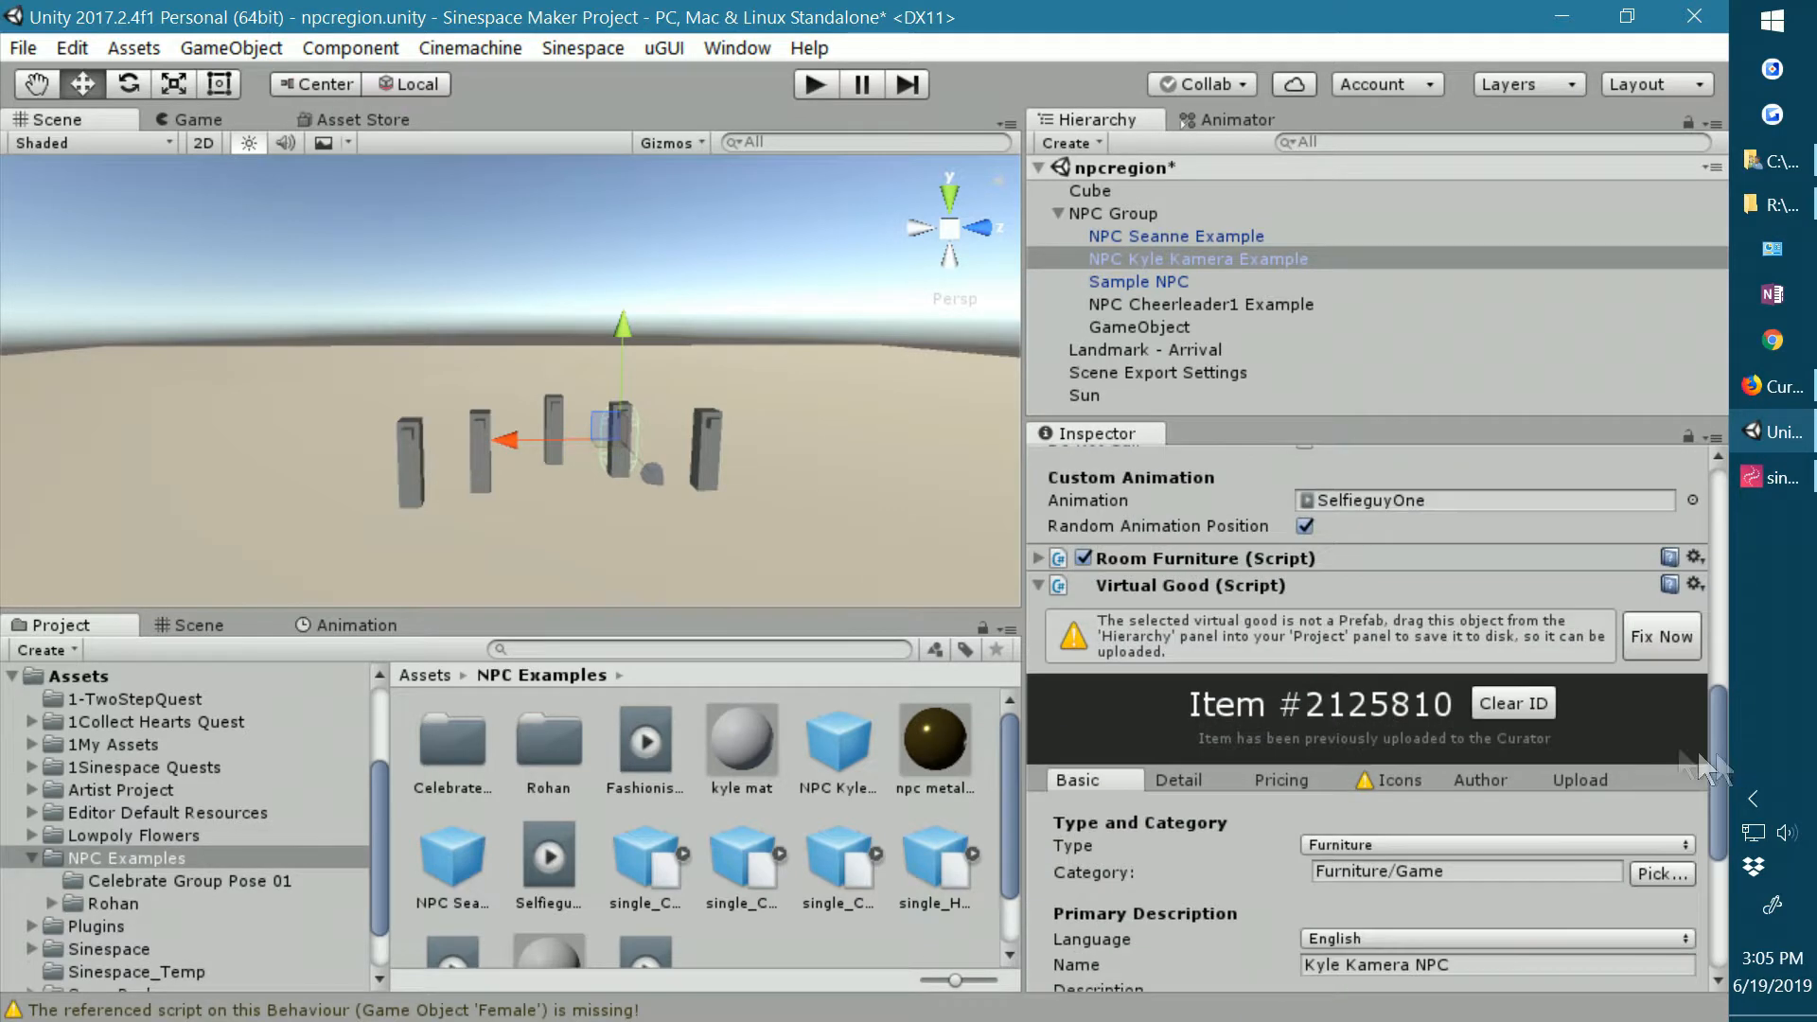
# Review the Room Furniture placement options of NPC Kyle Kamera Example and assign the object's own Capsule Collider as Main Collider.
pyautogui.click(1037, 558)
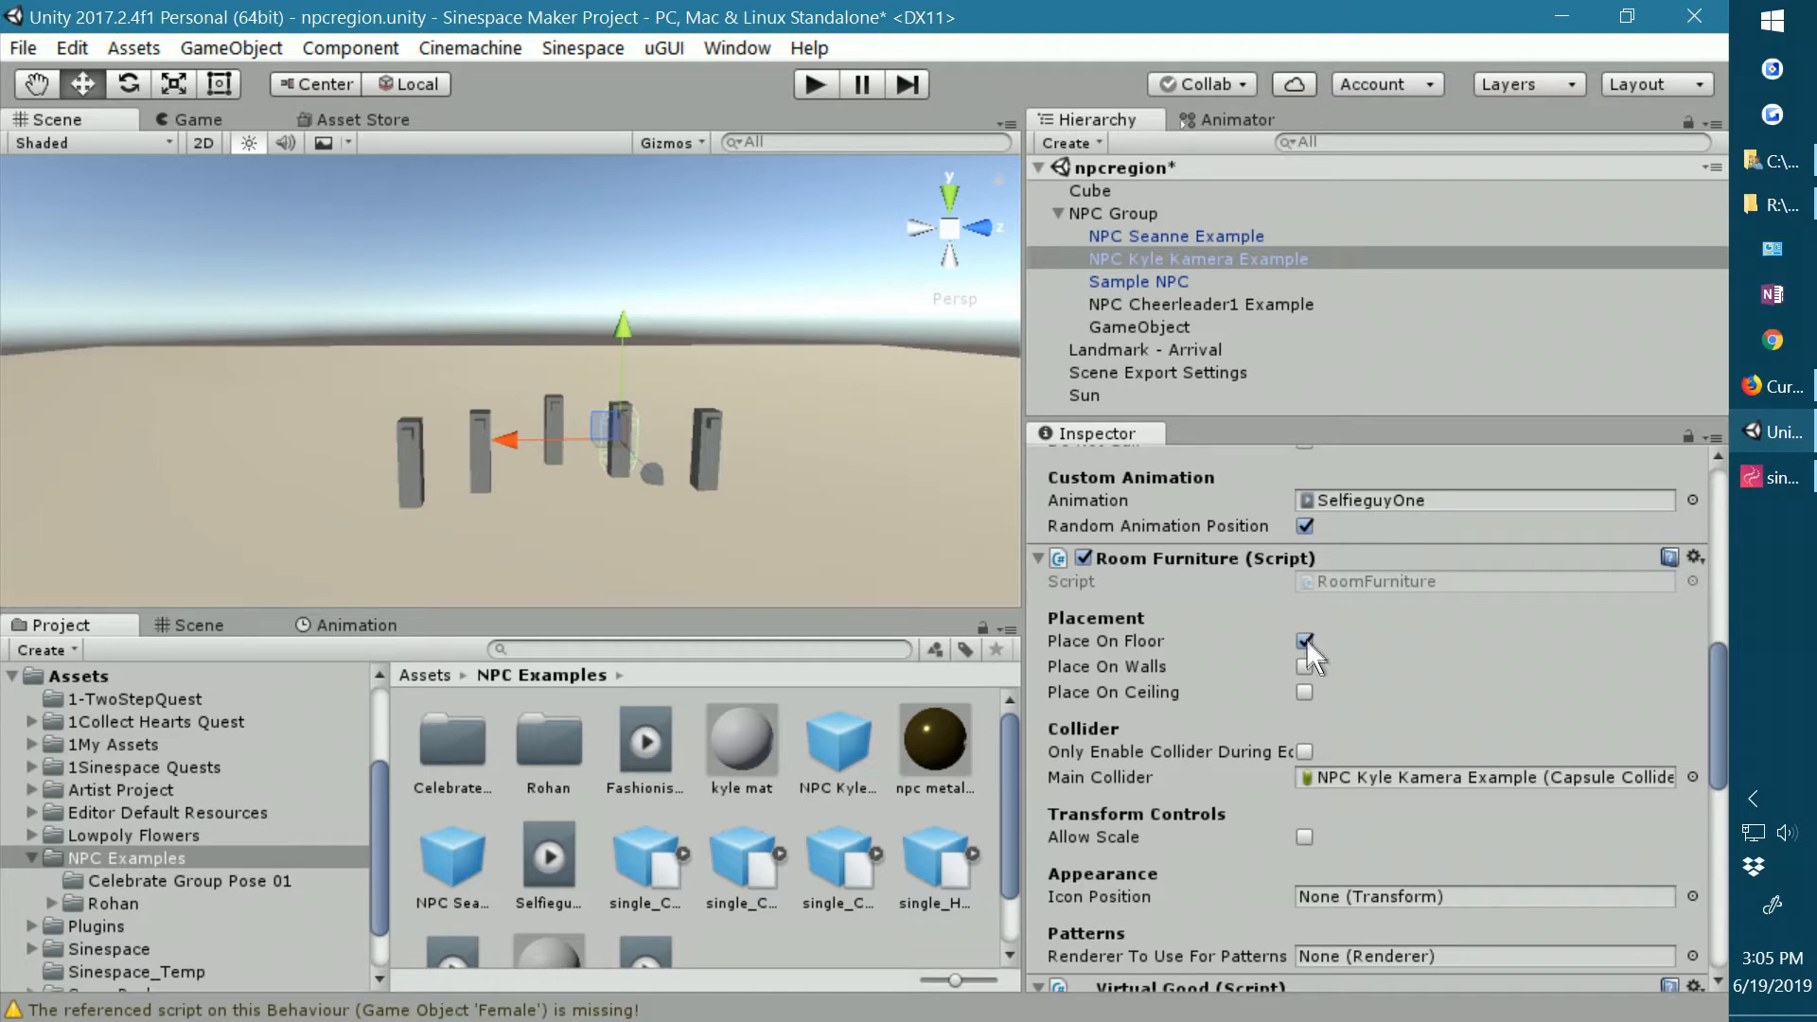
pyautogui.scroll(-3, 1450, 696)
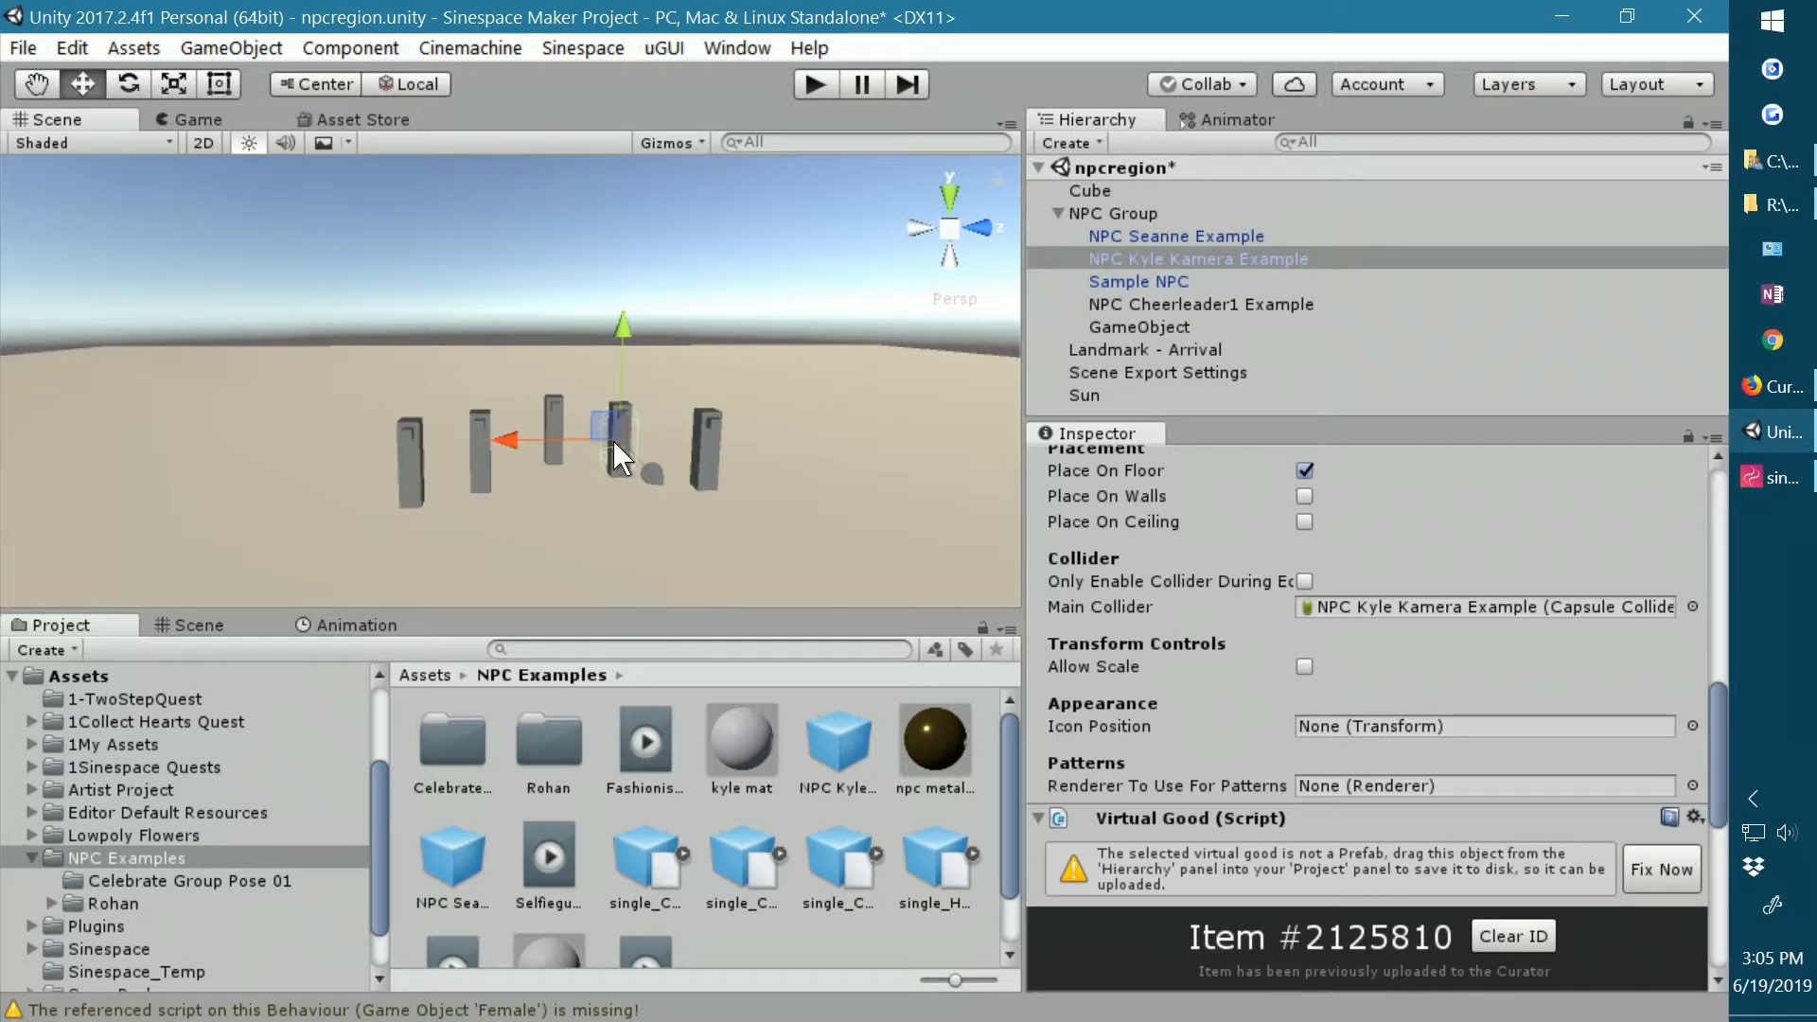
pyautogui.click(1178, 258)
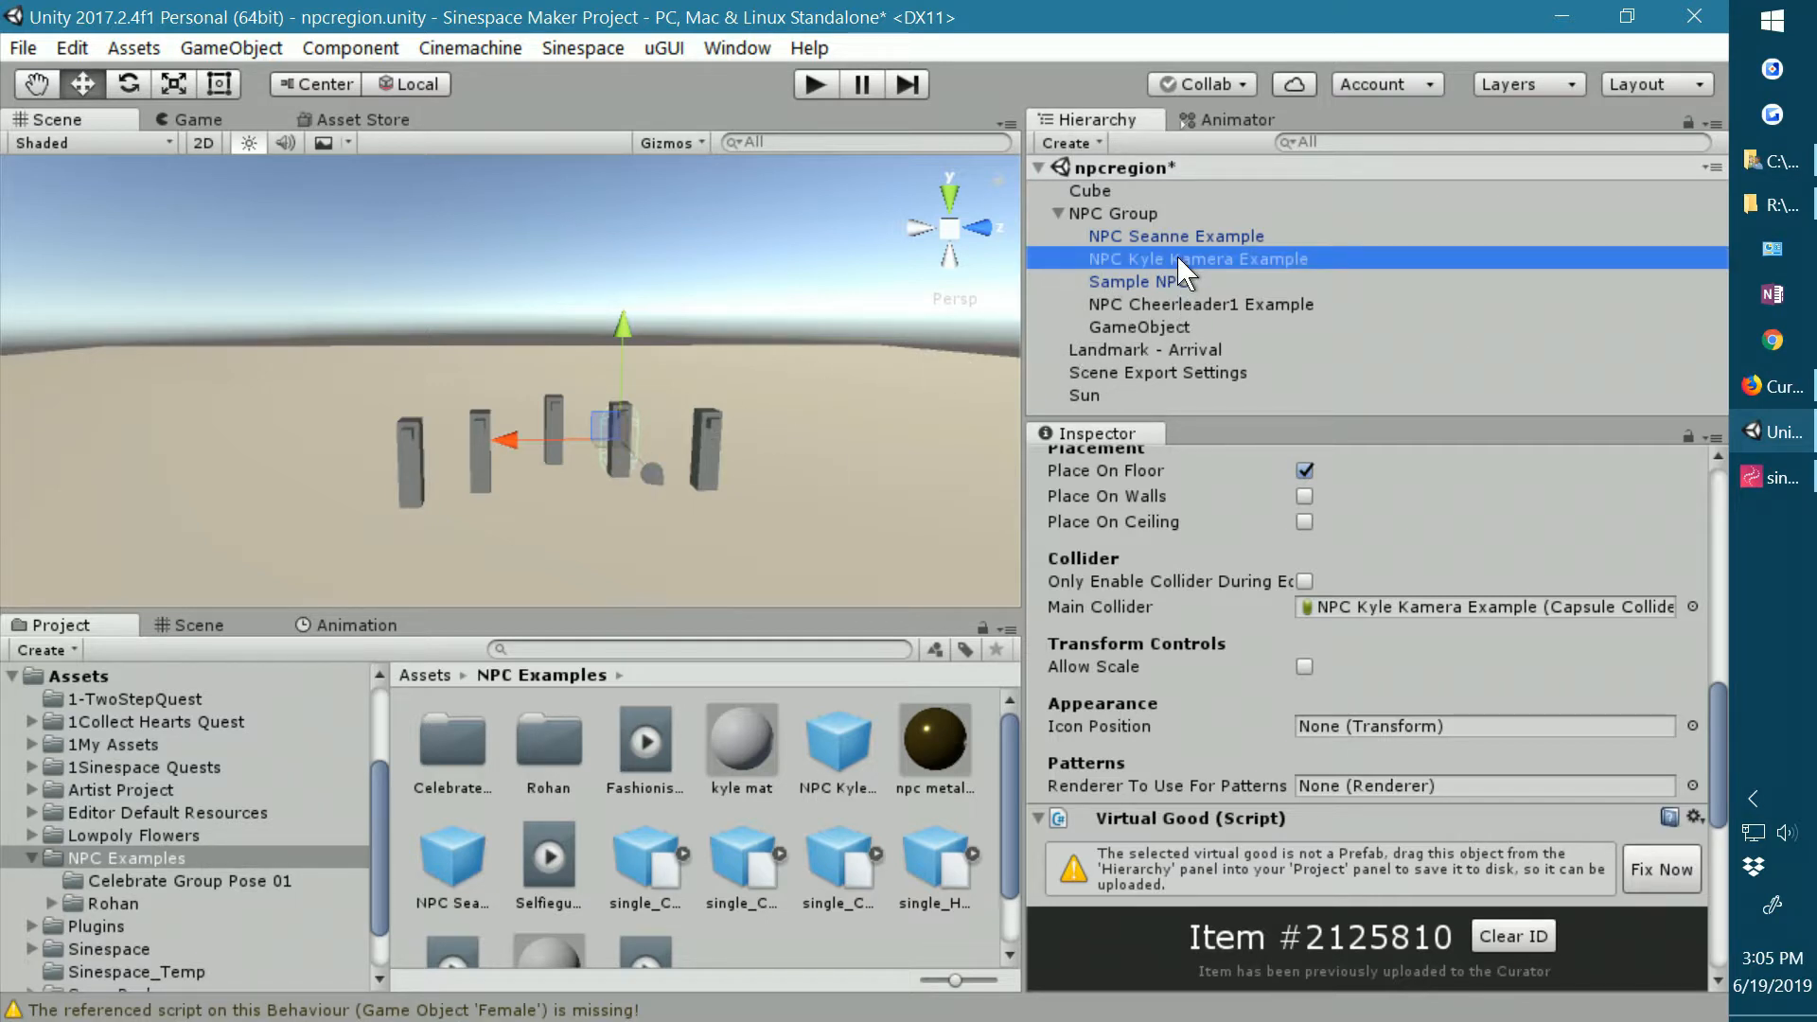
pyautogui.moveTo(1177, 258); pyautogui.dragTo(1360, 637)
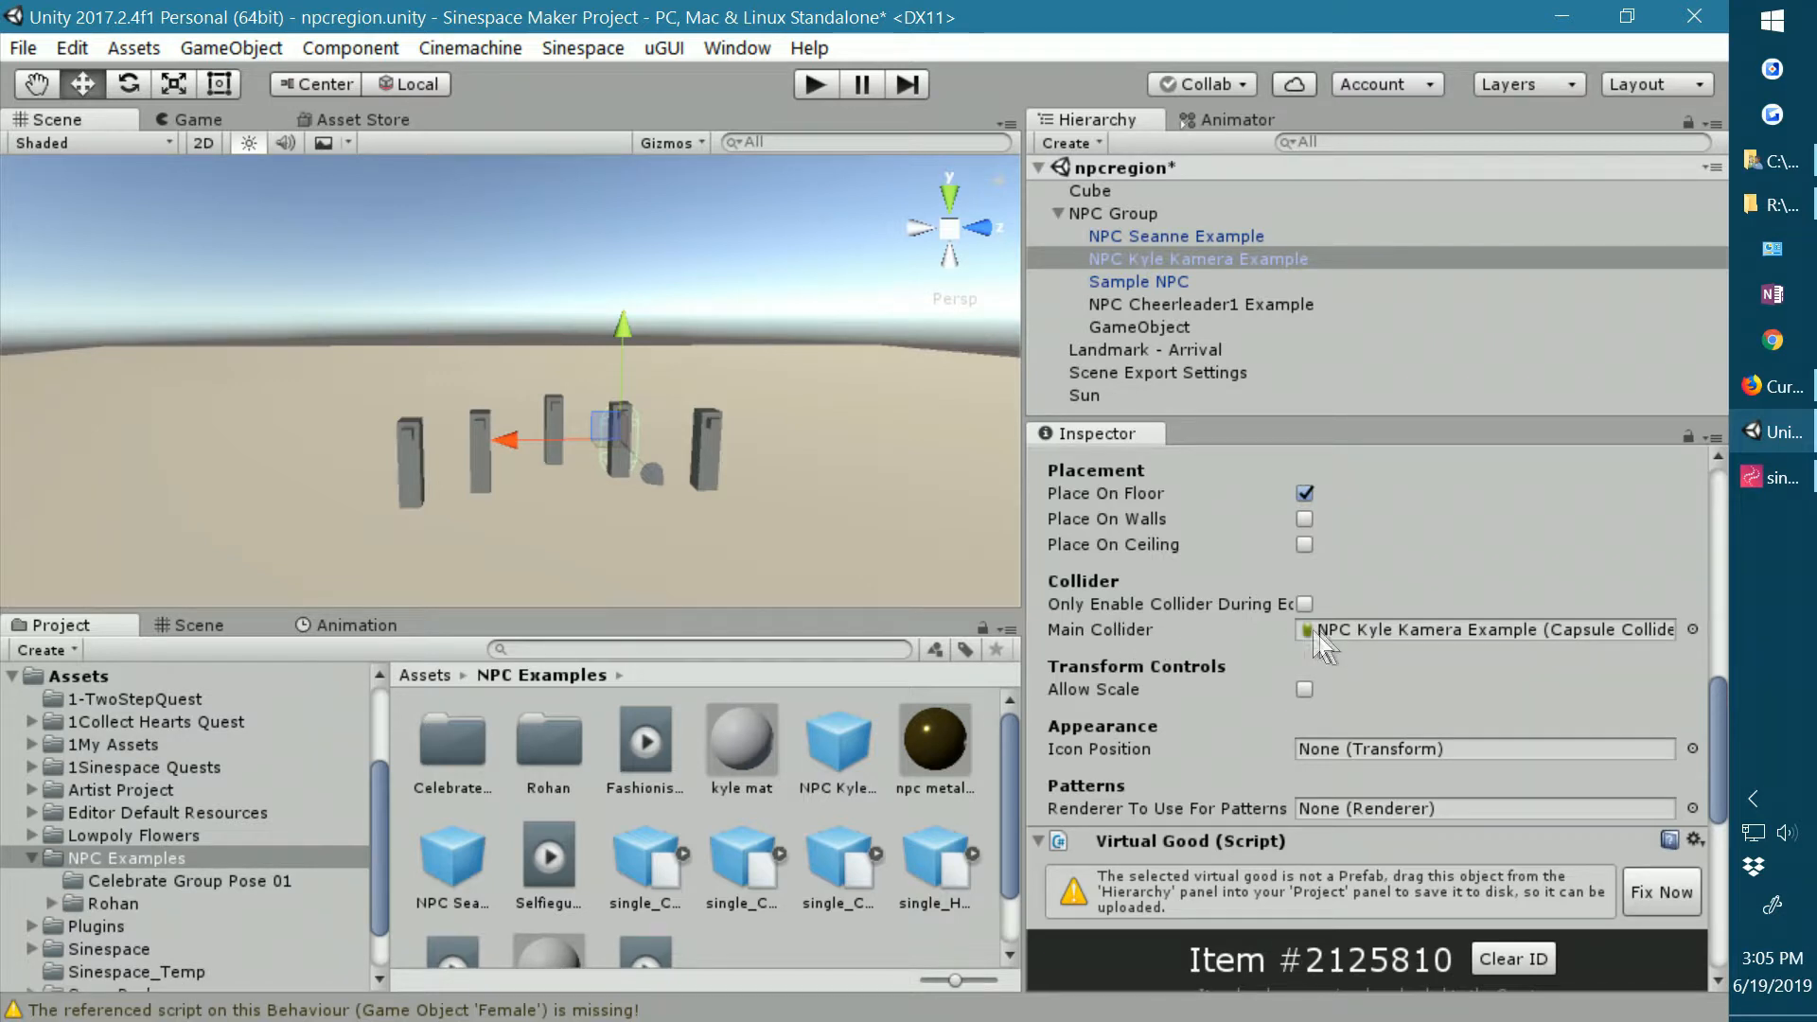
pyautogui.scroll(3, 1221, 606)
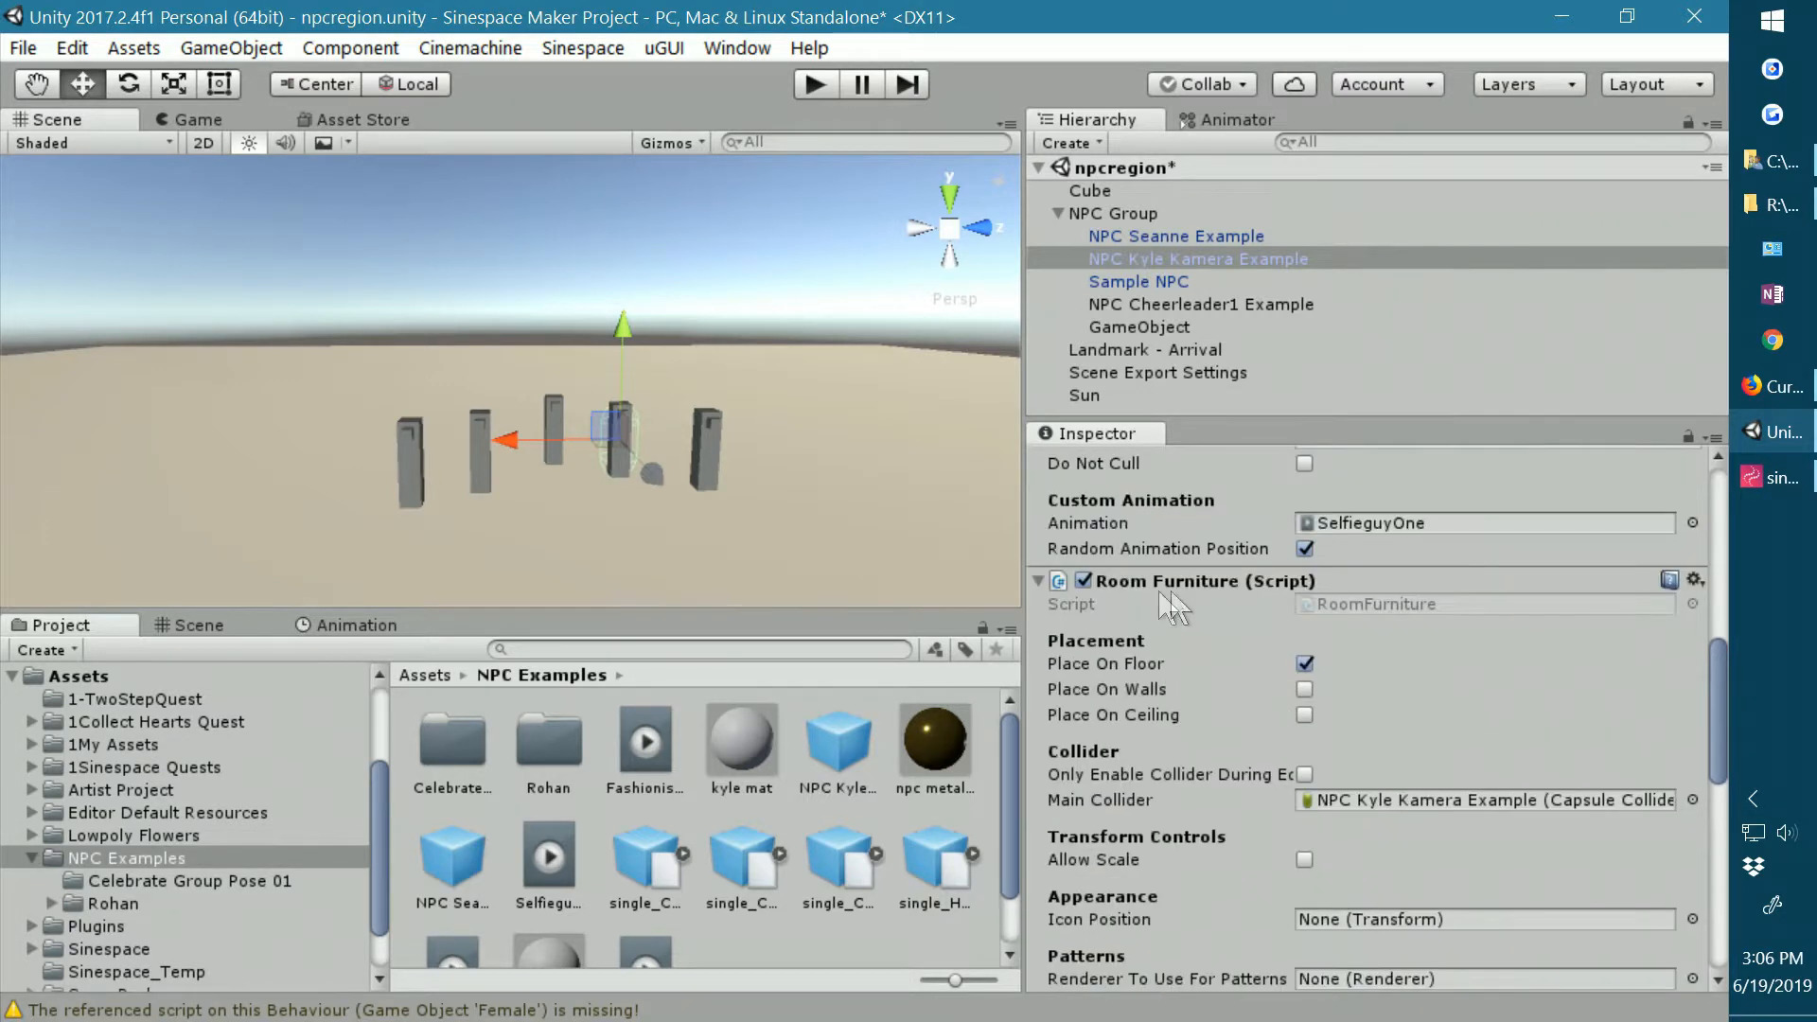
pyautogui.click(1040, 581)
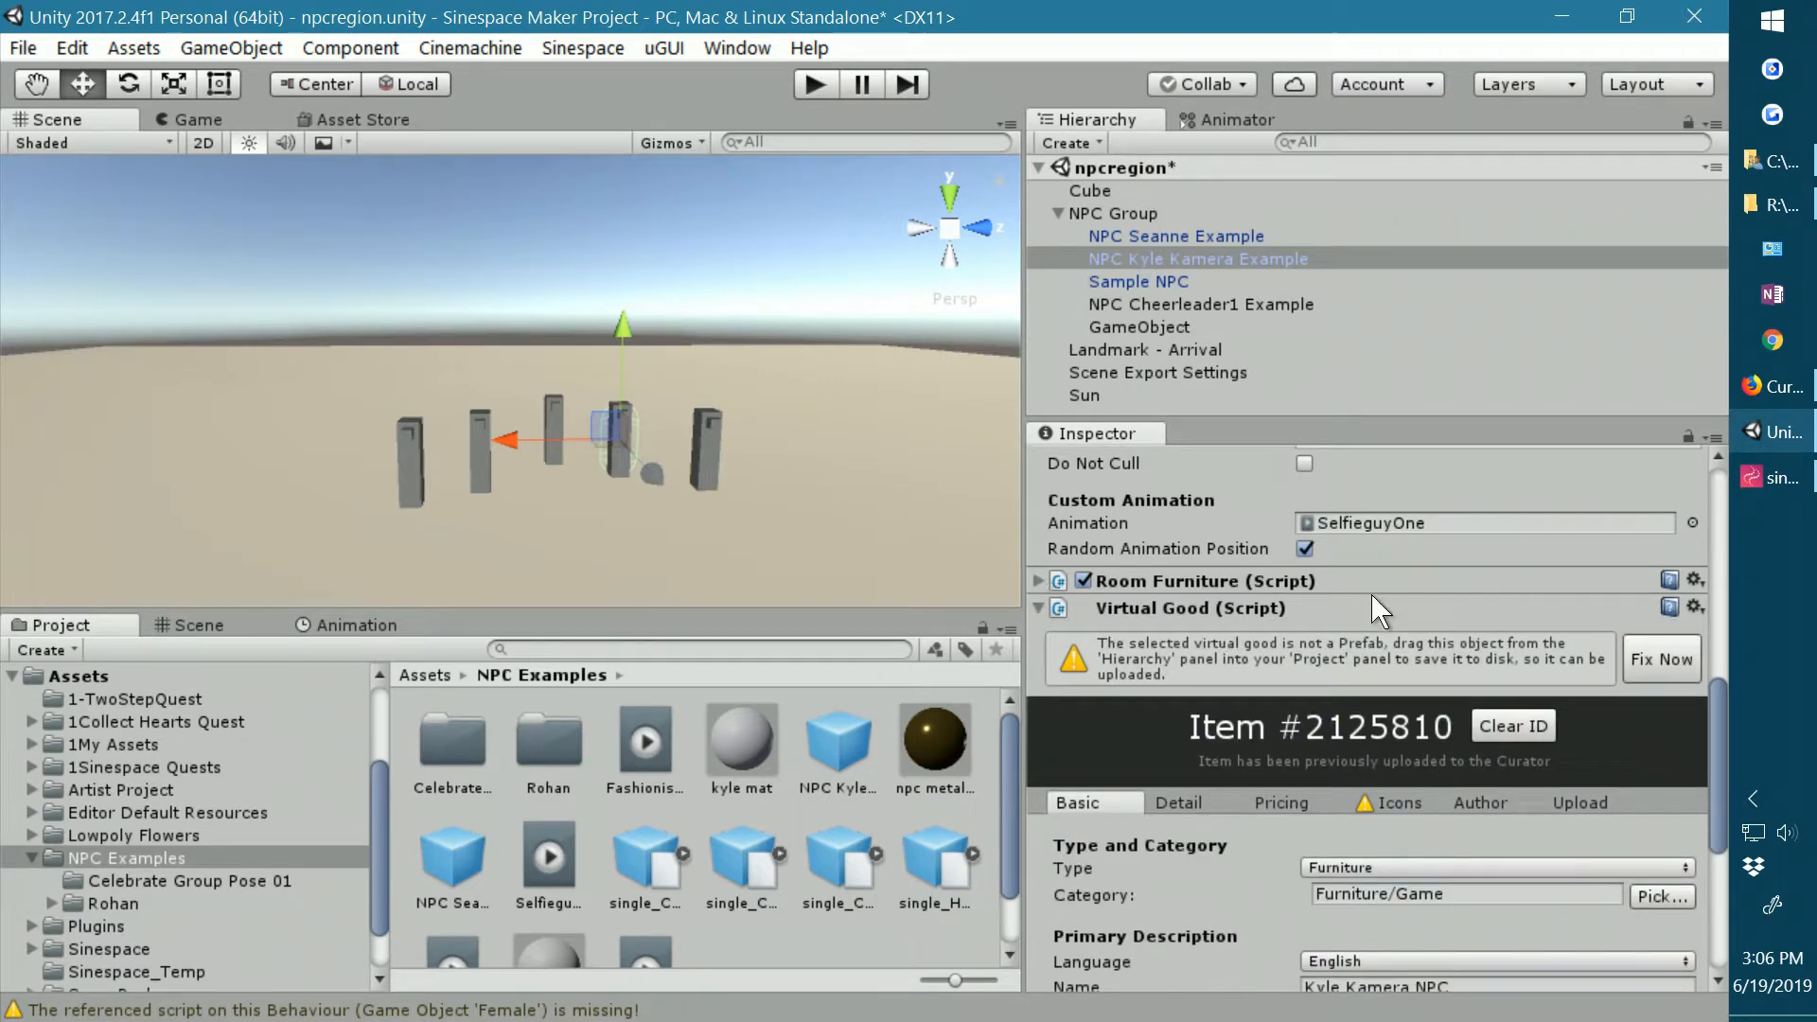
# Examine the Virtual Good basic settings of NPC Kyle Kamera Example, including type, furniture categories, name, description and brand.
pyautogui.scroll(-3, 1371, 594)
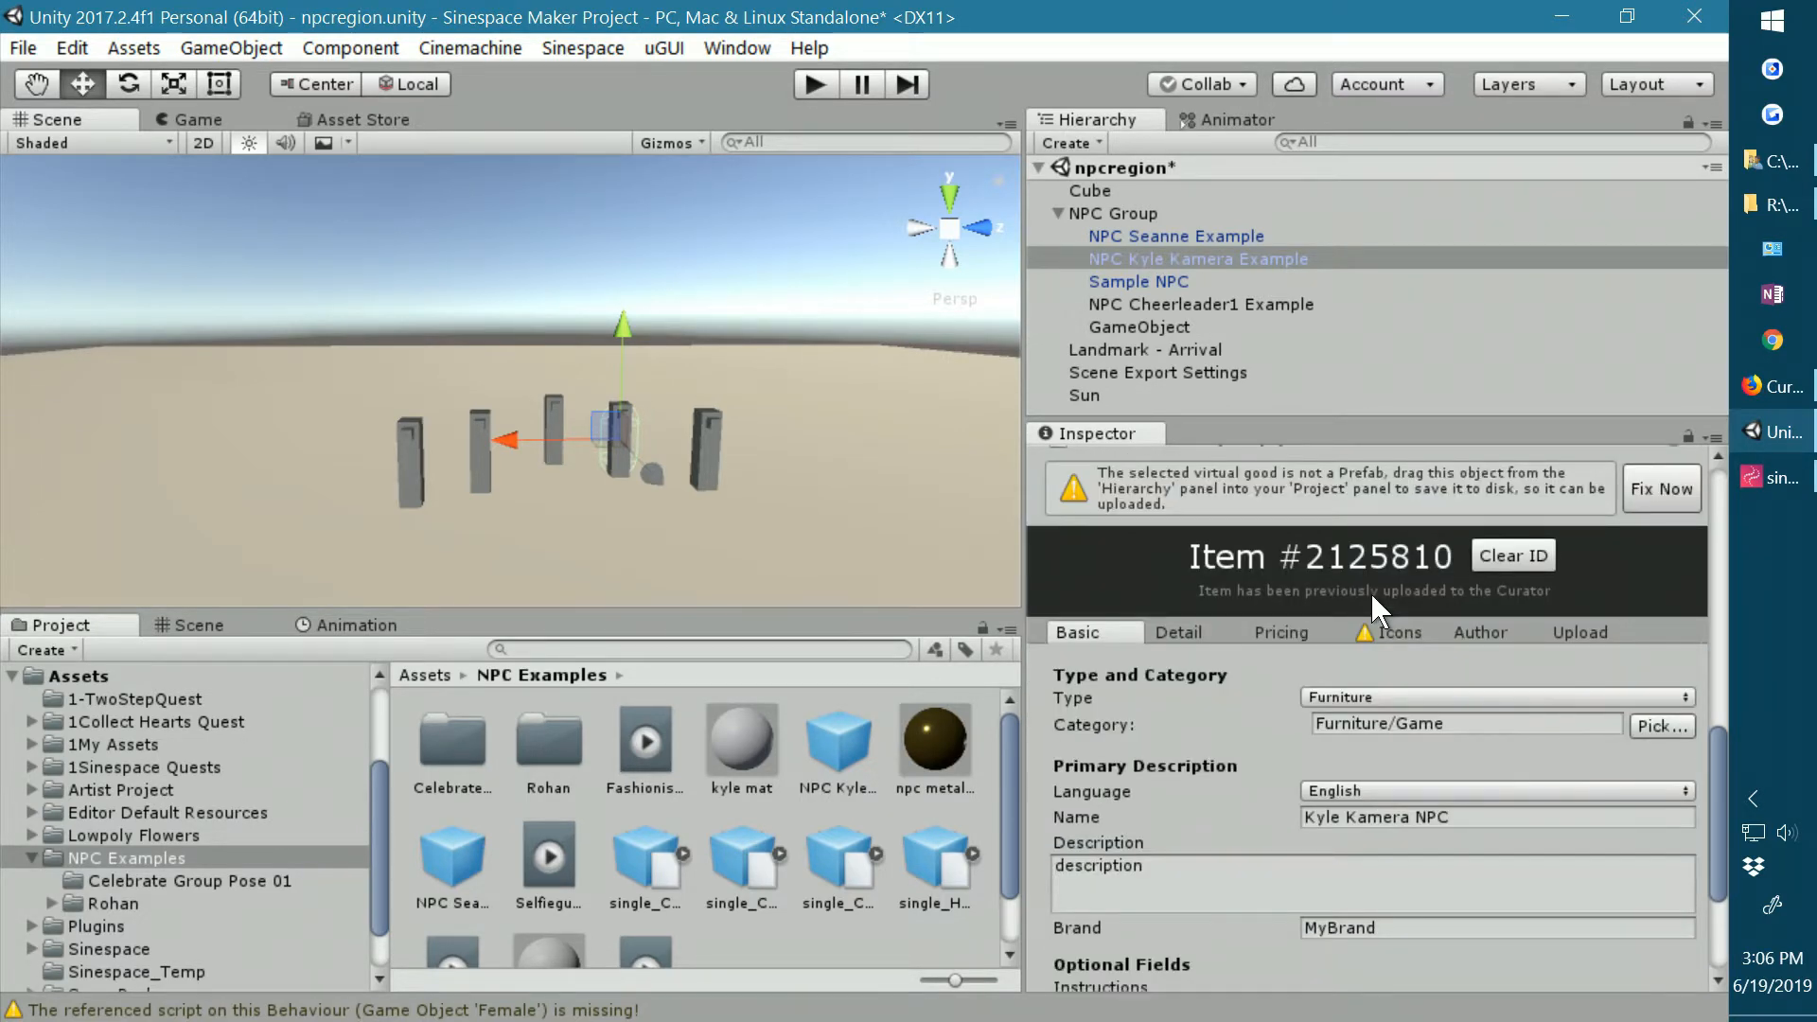
pyautogui.scroll(2, 1370, 592)
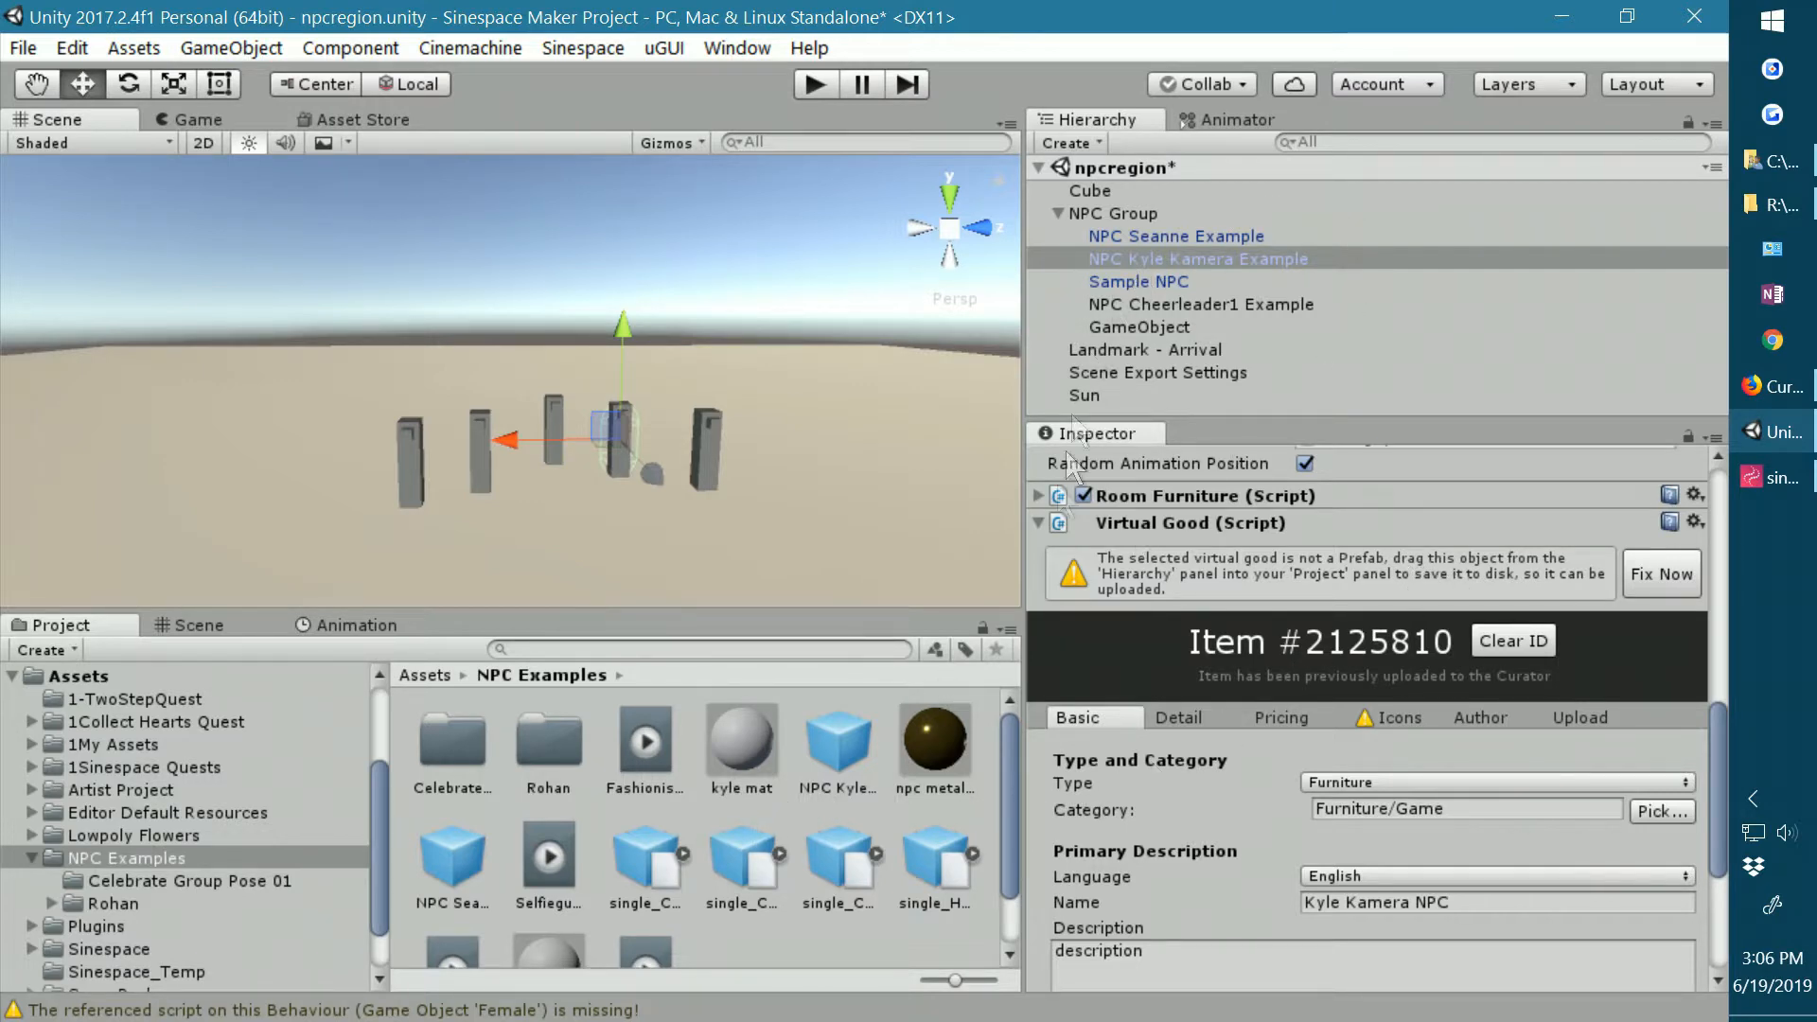
pyautogui.scroll(8, 1311, 629)
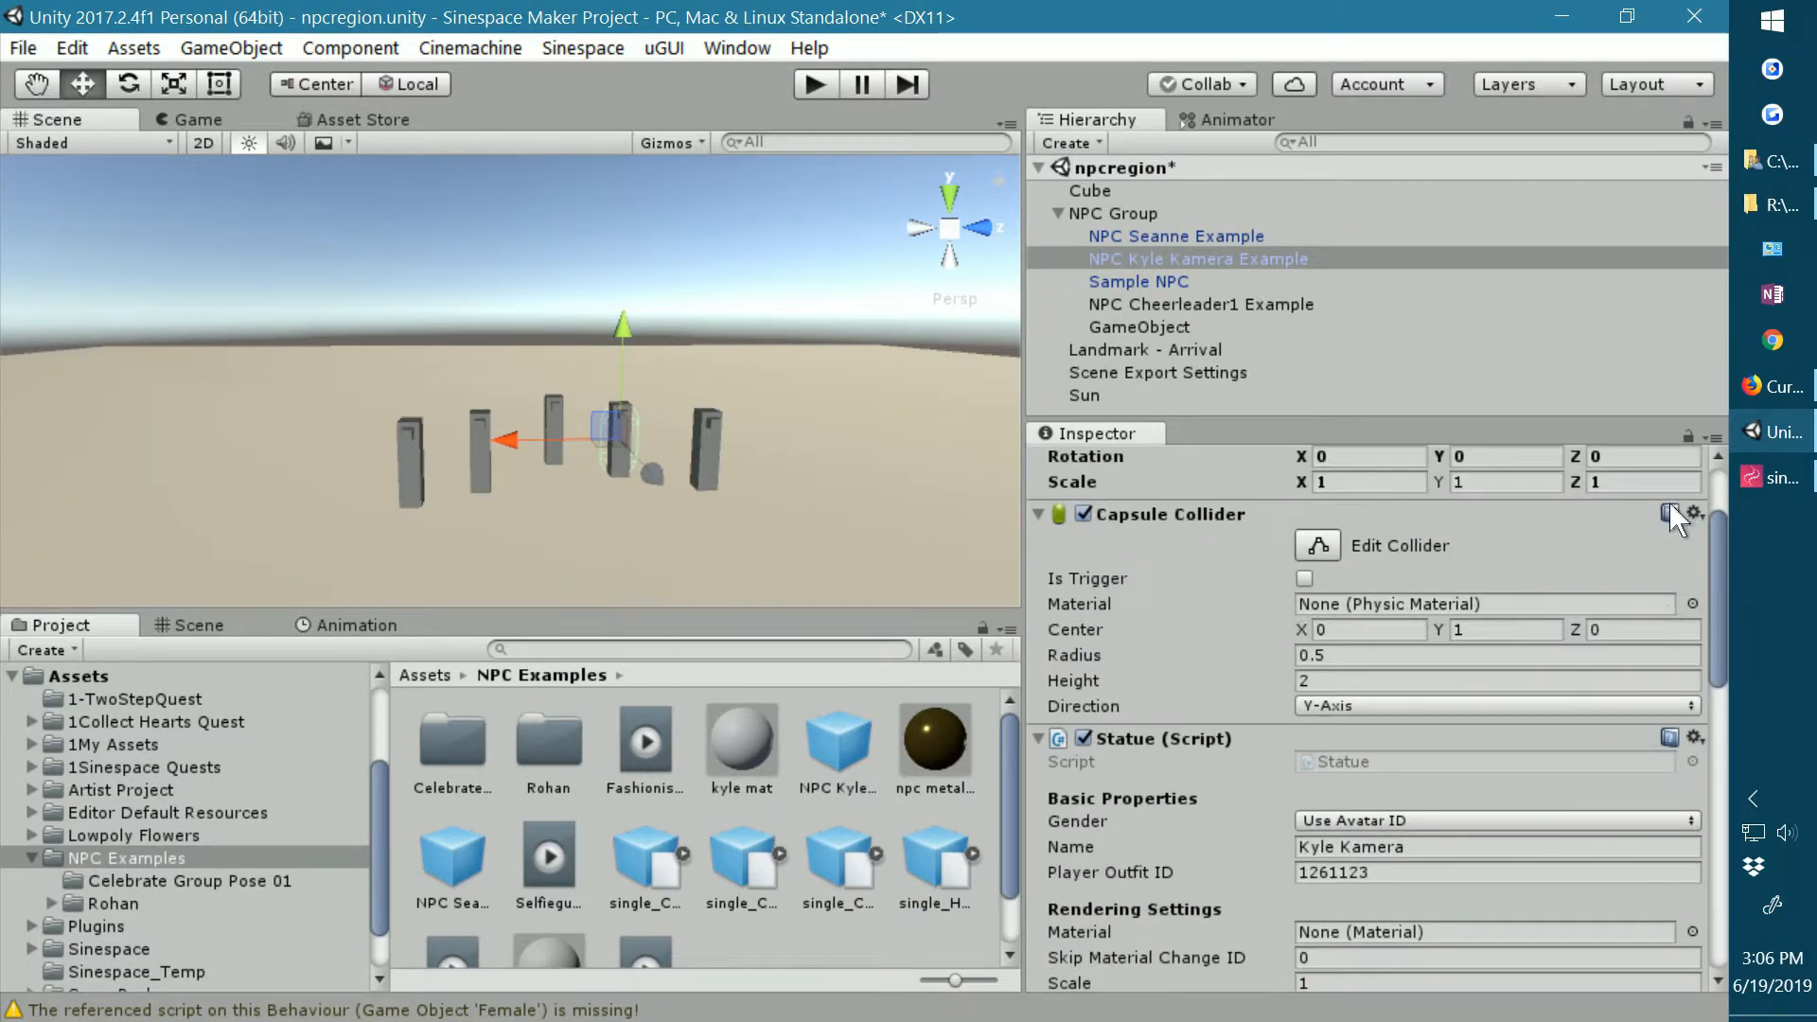
pyautogui.scroll(3, 1667, 507)
pyautogui.scroll(-8, 1311, 629)
pyautogui.scroll(-10, 1308, 617)
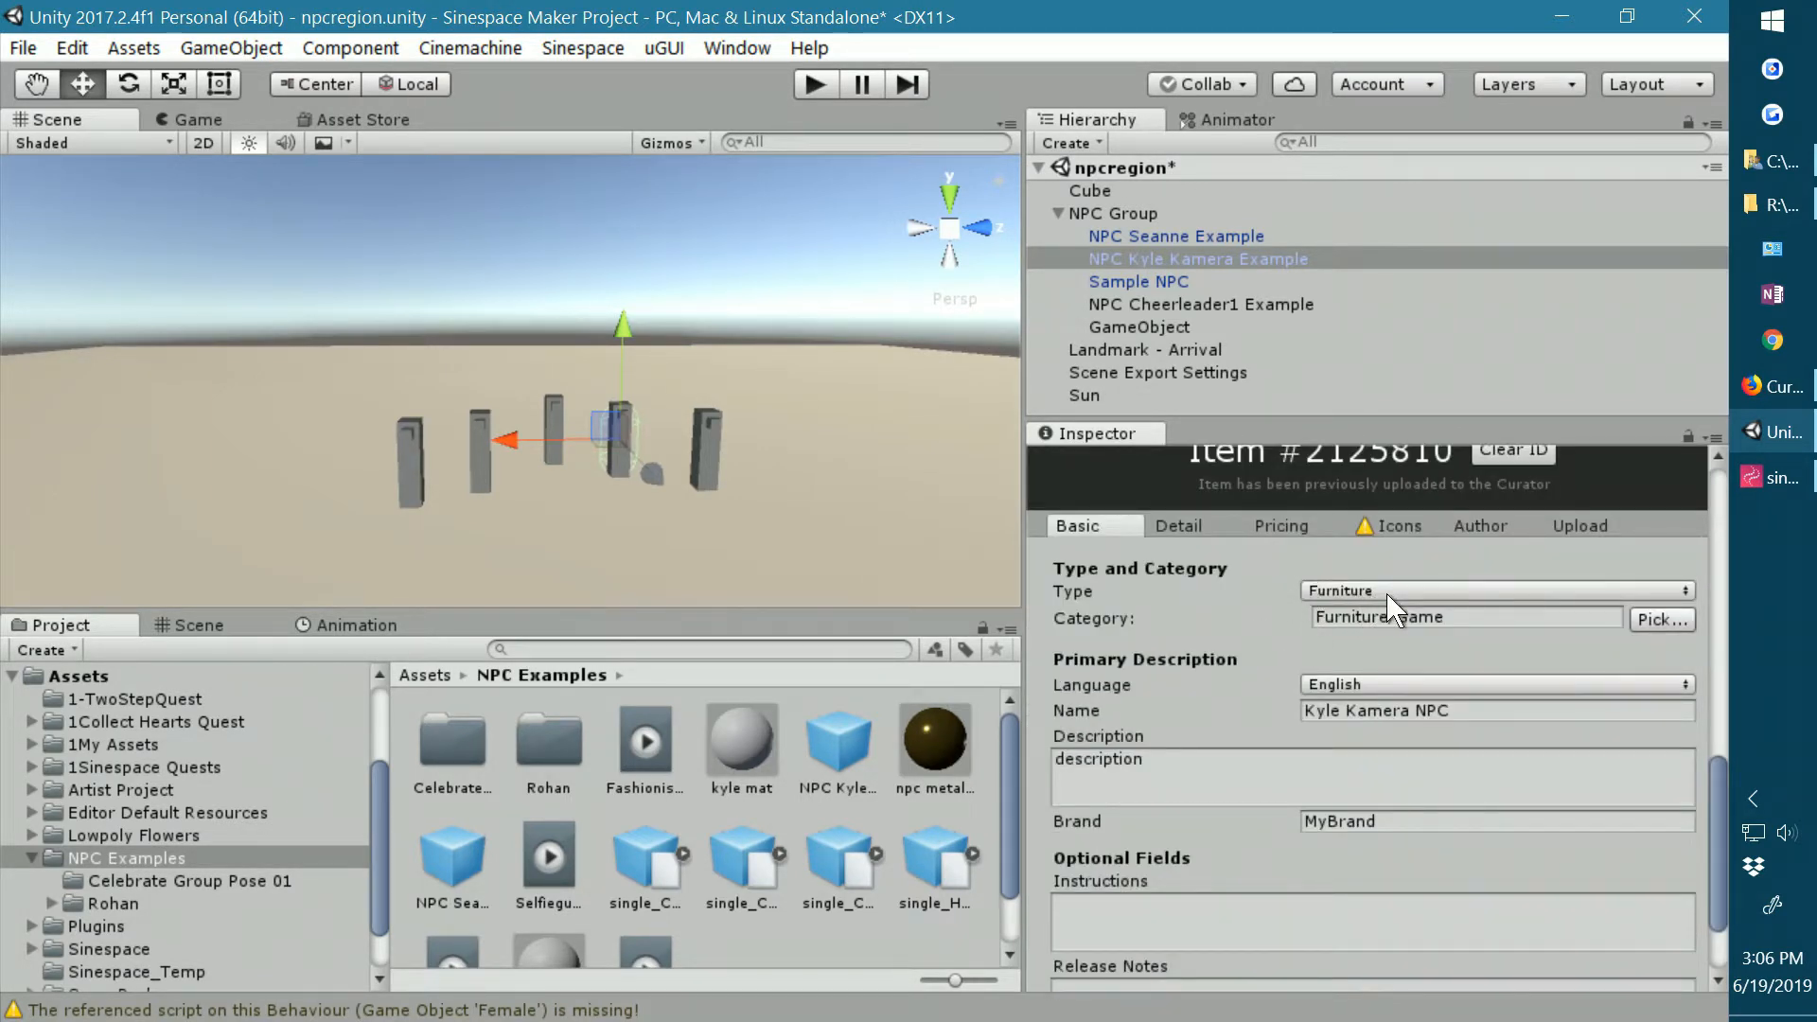
pyautogui.click(1668, 617)
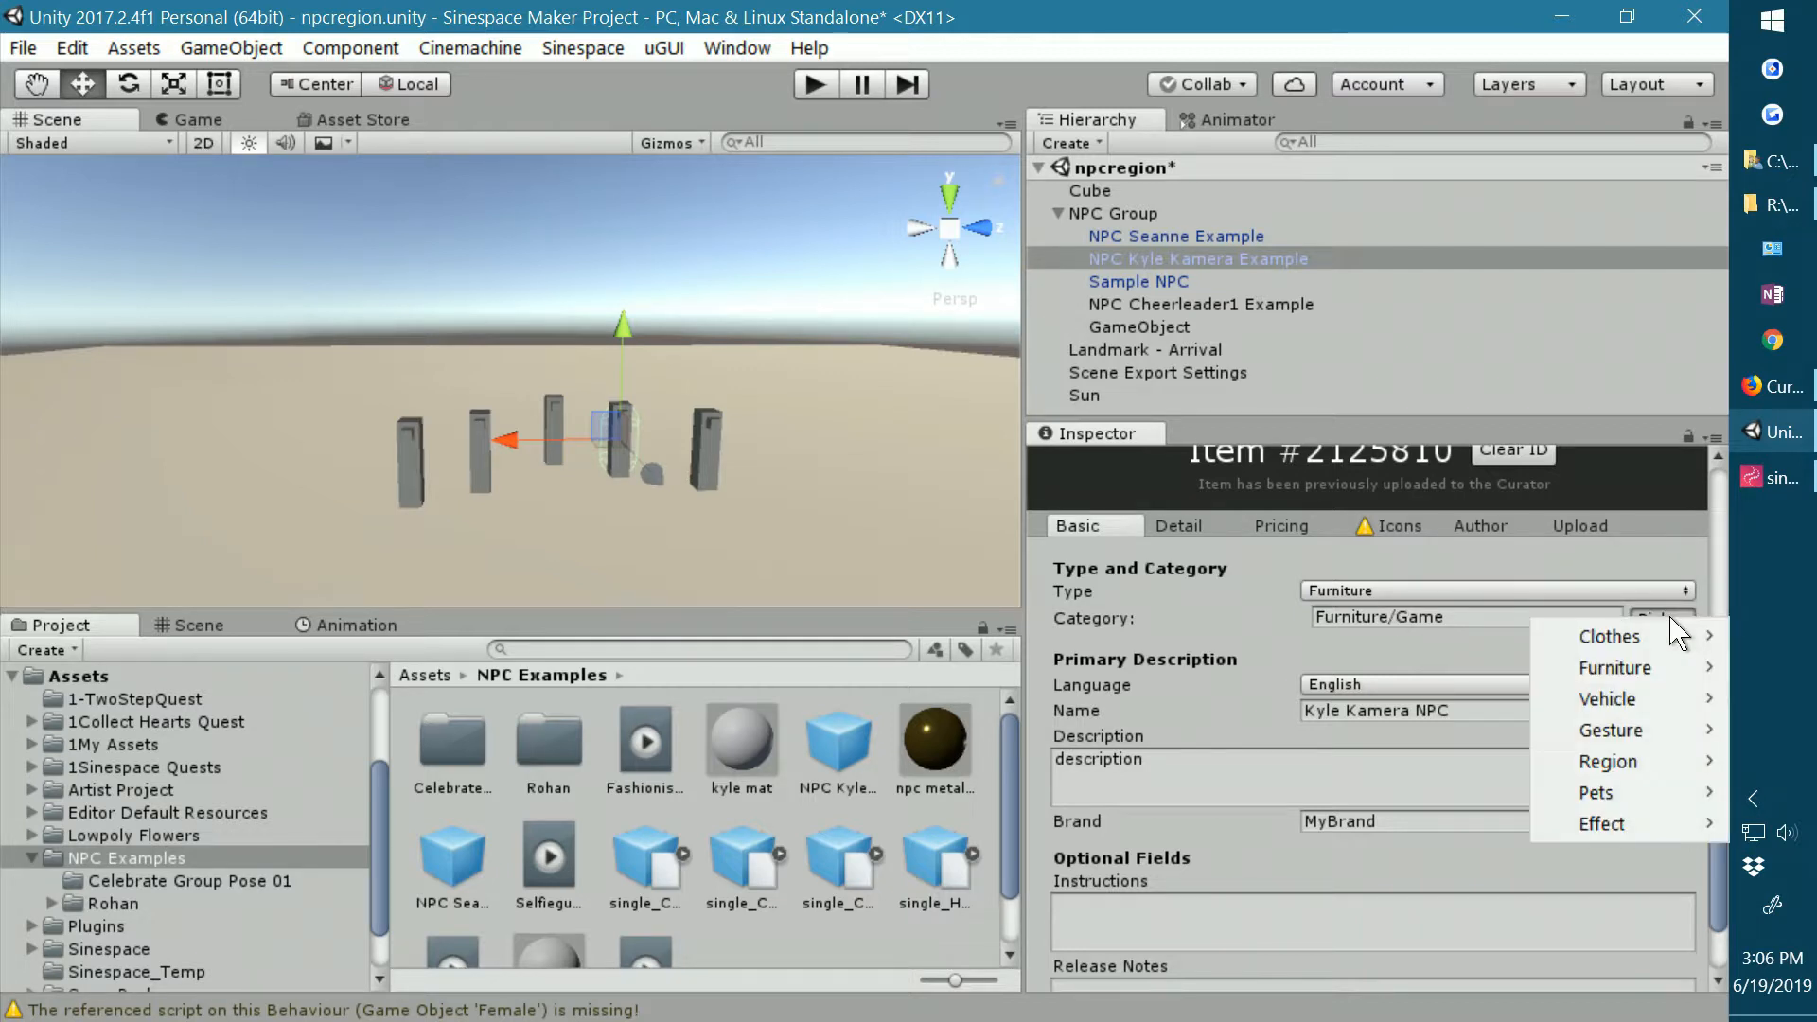
pyautogui.moveTo(1614, 668)
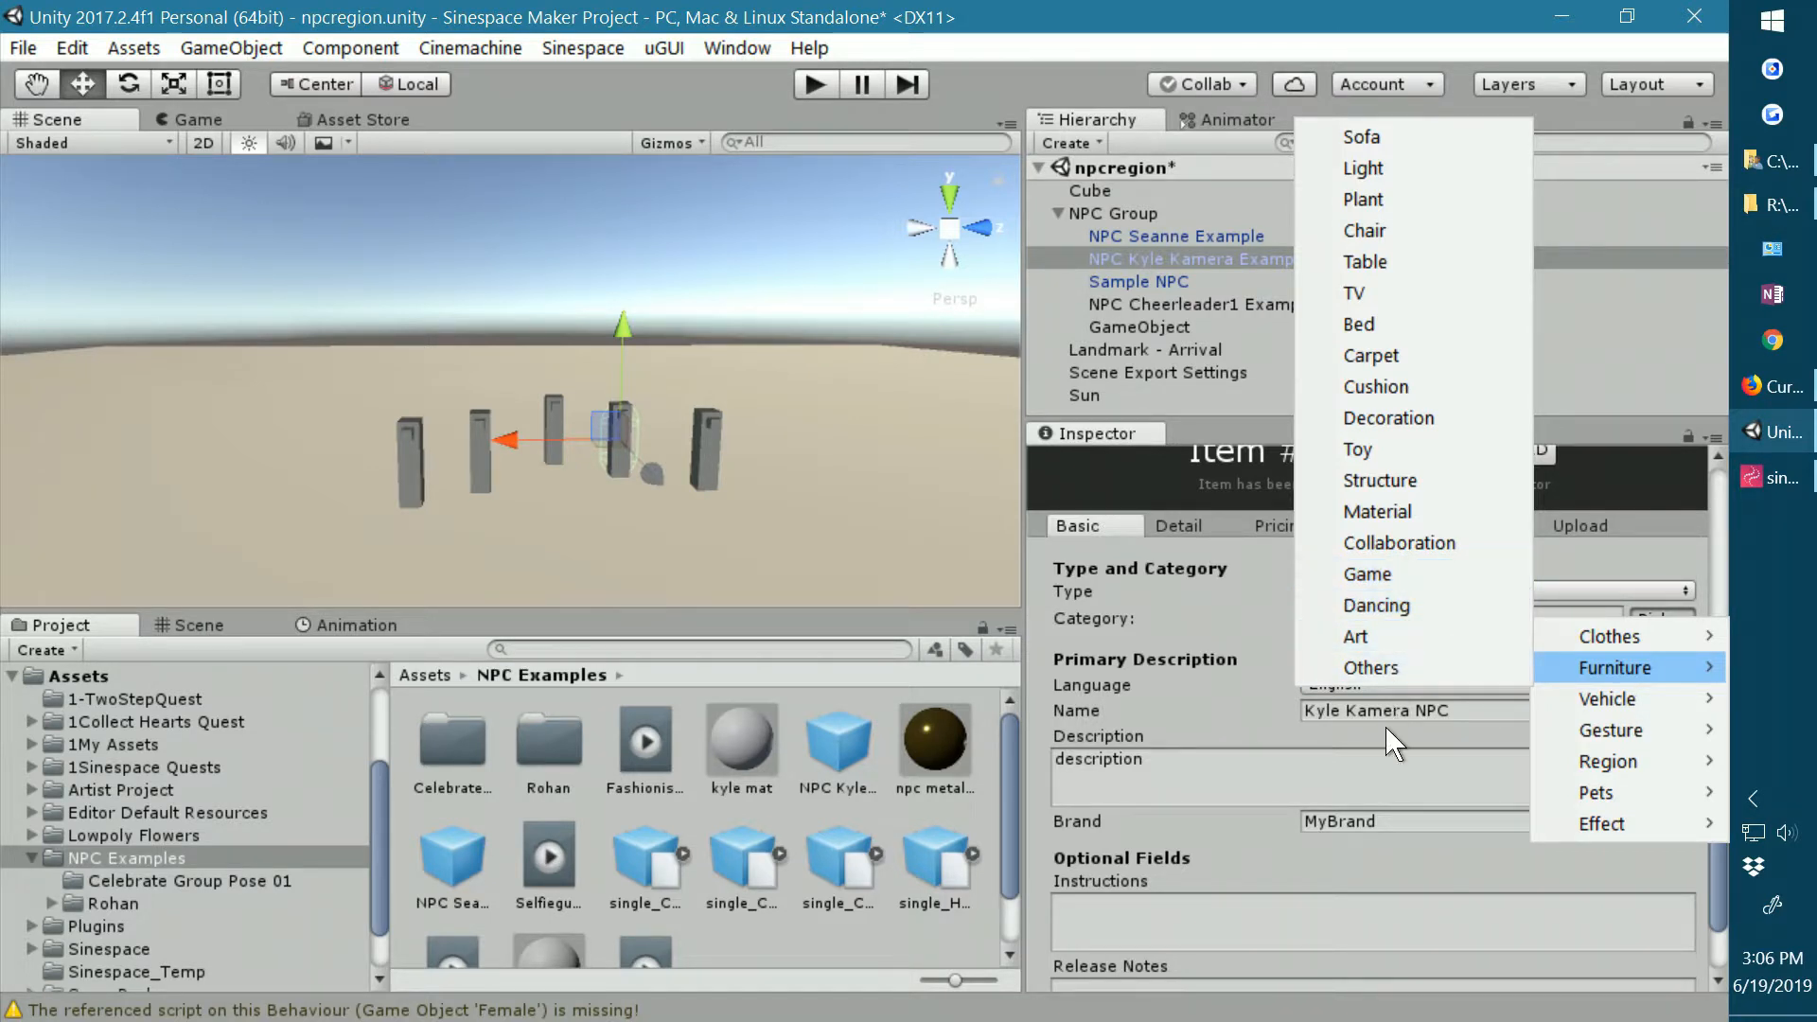
pyautogui.click(1496, 713)
pyautogui.click(1496, 712)
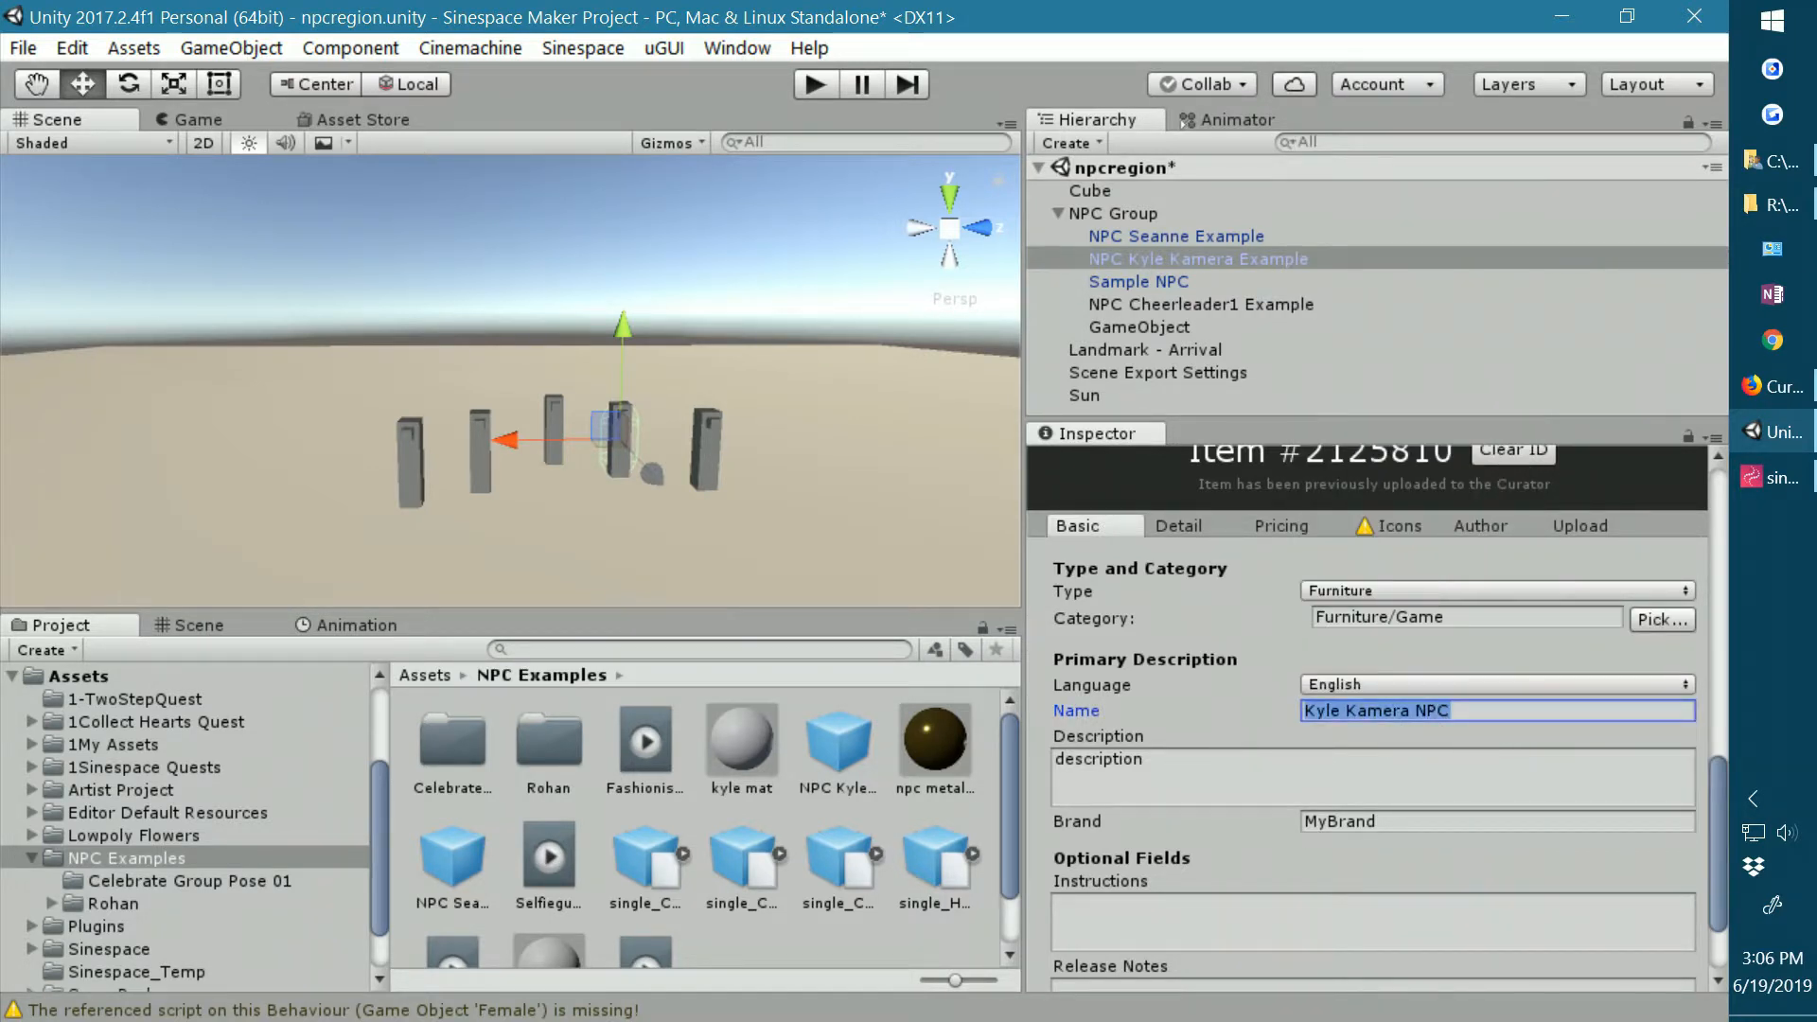
pyautogui.click(1296, 780)
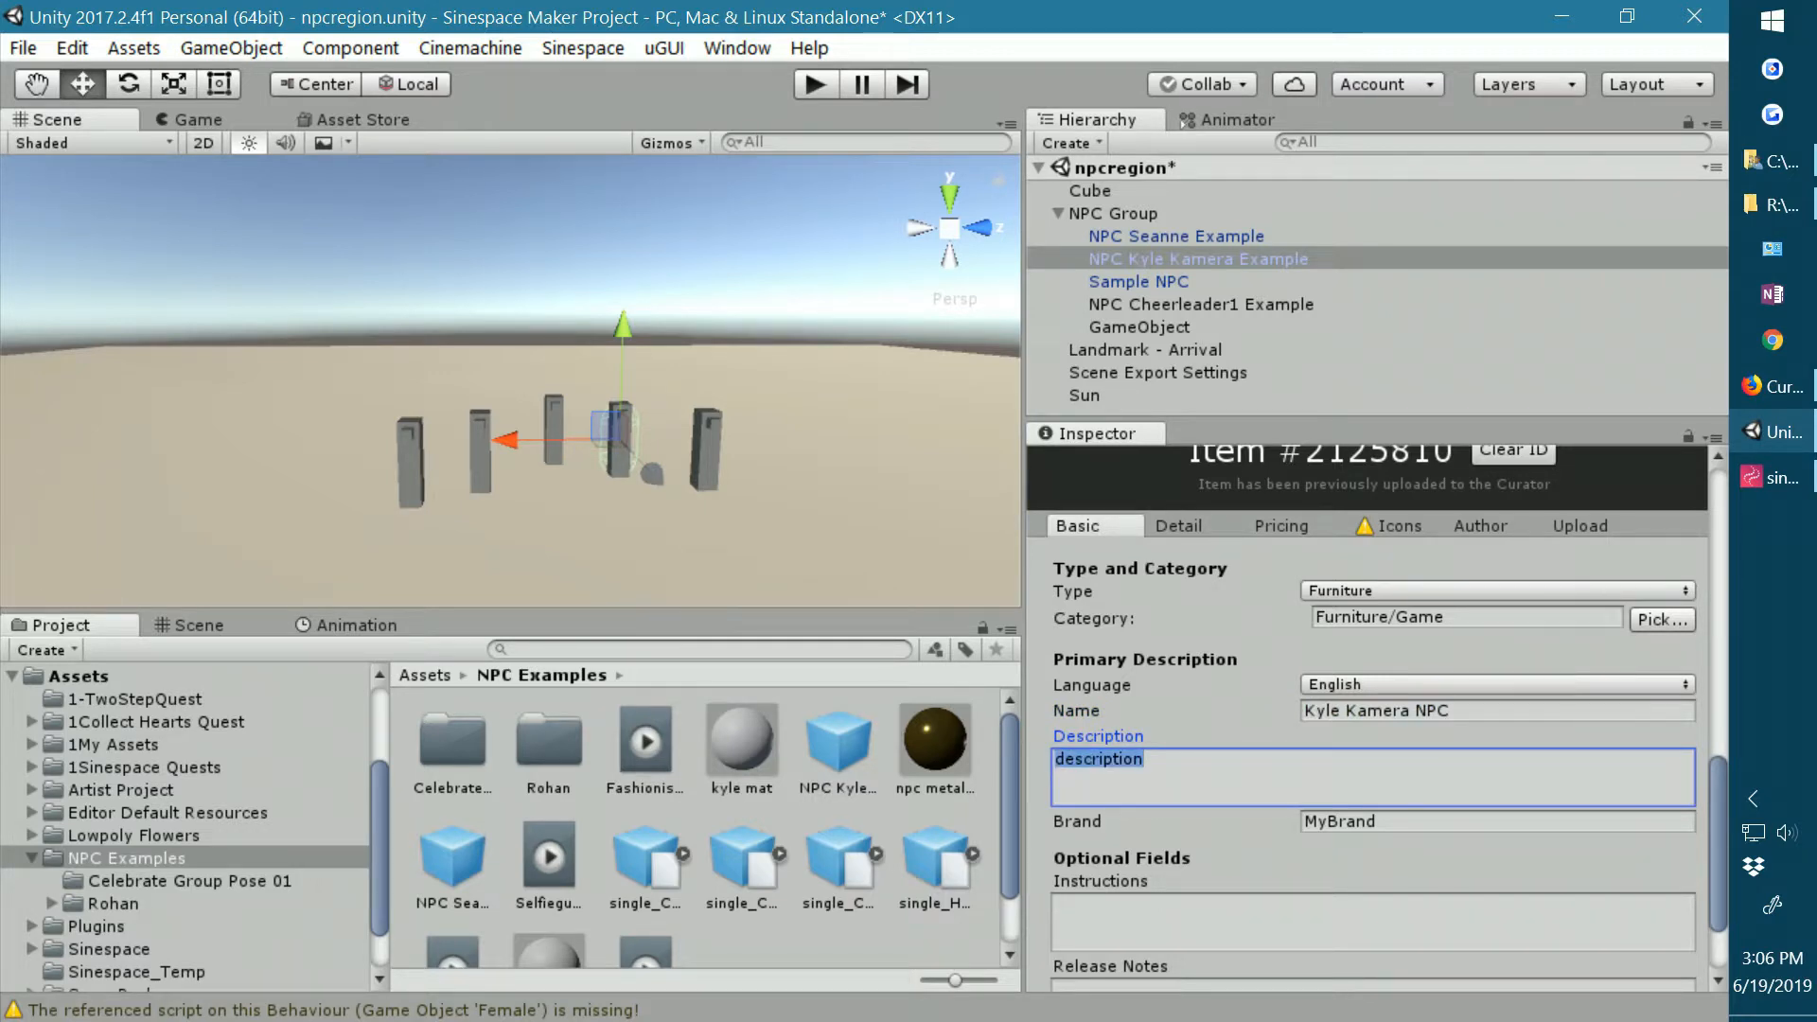
pyautogui.click(1363, 822)
pyautogui.scroll(3, 1204, 765)
pyautogui.scroll(-3, 1203, 765)
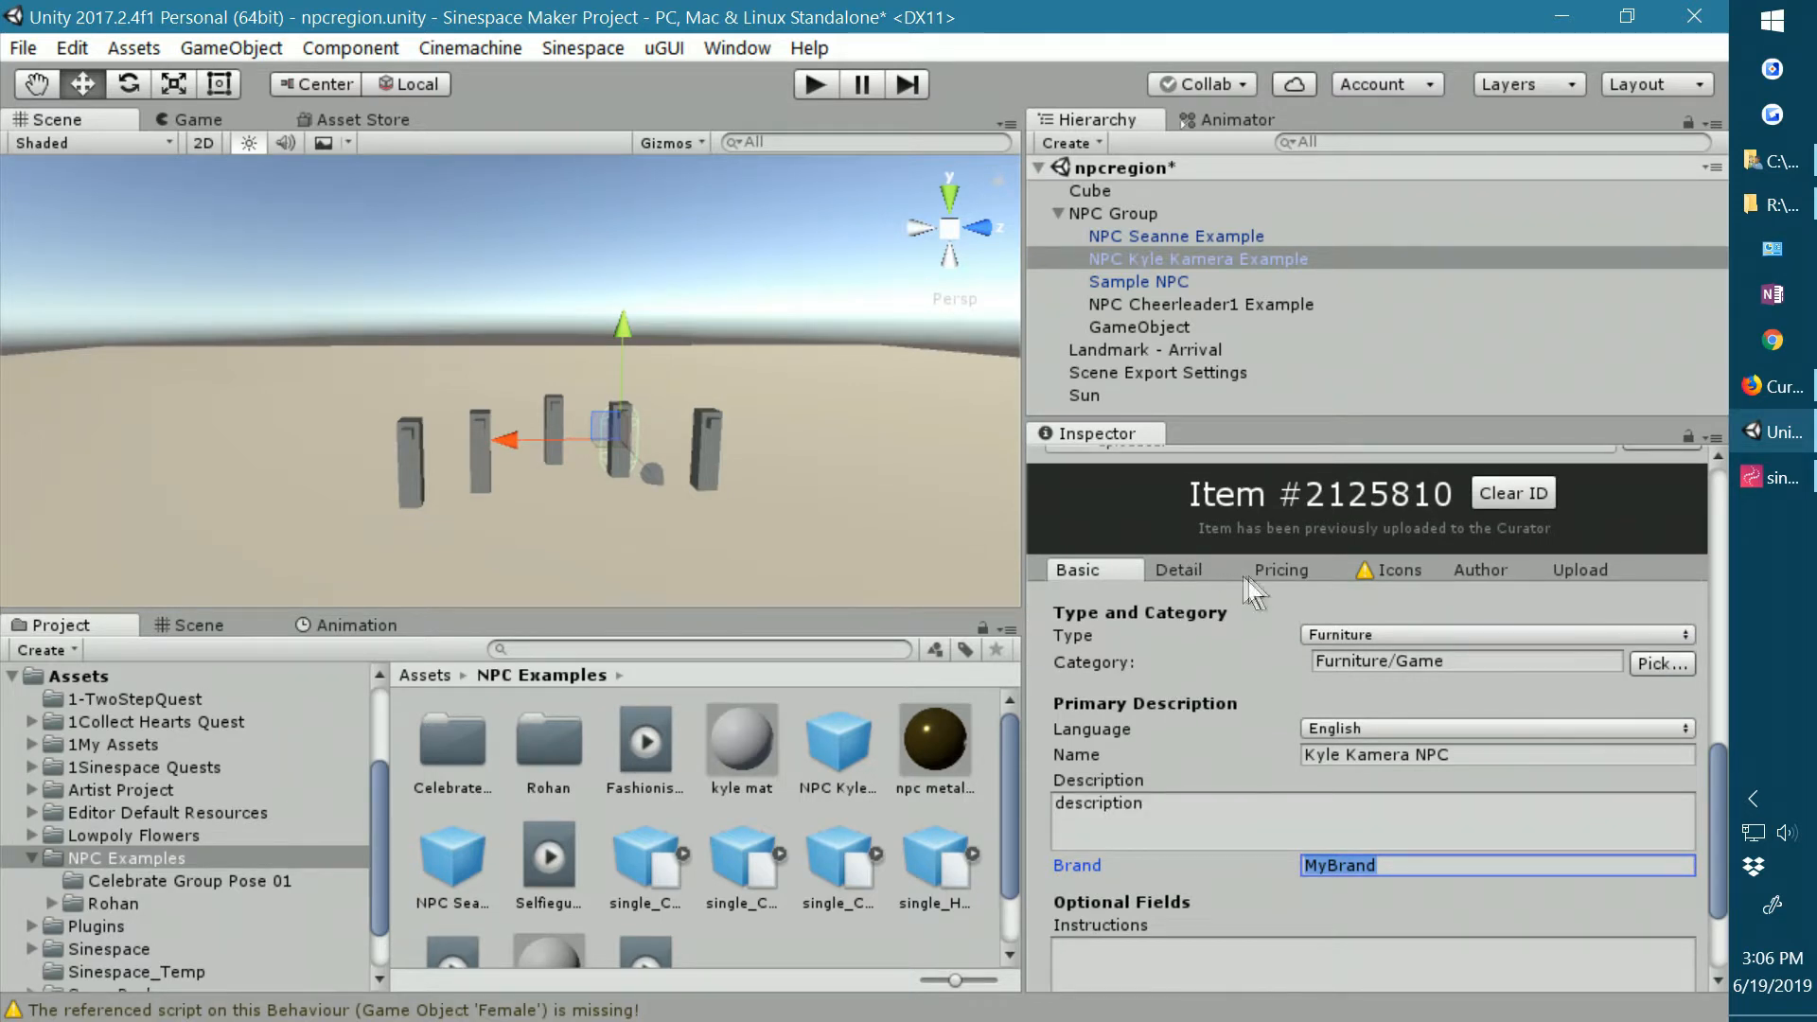
# Examine the pricing, icon, author and upload settings of NPC Kyle Kamera Example's Virtual Good component.
pyautogui.click(1274, 570)
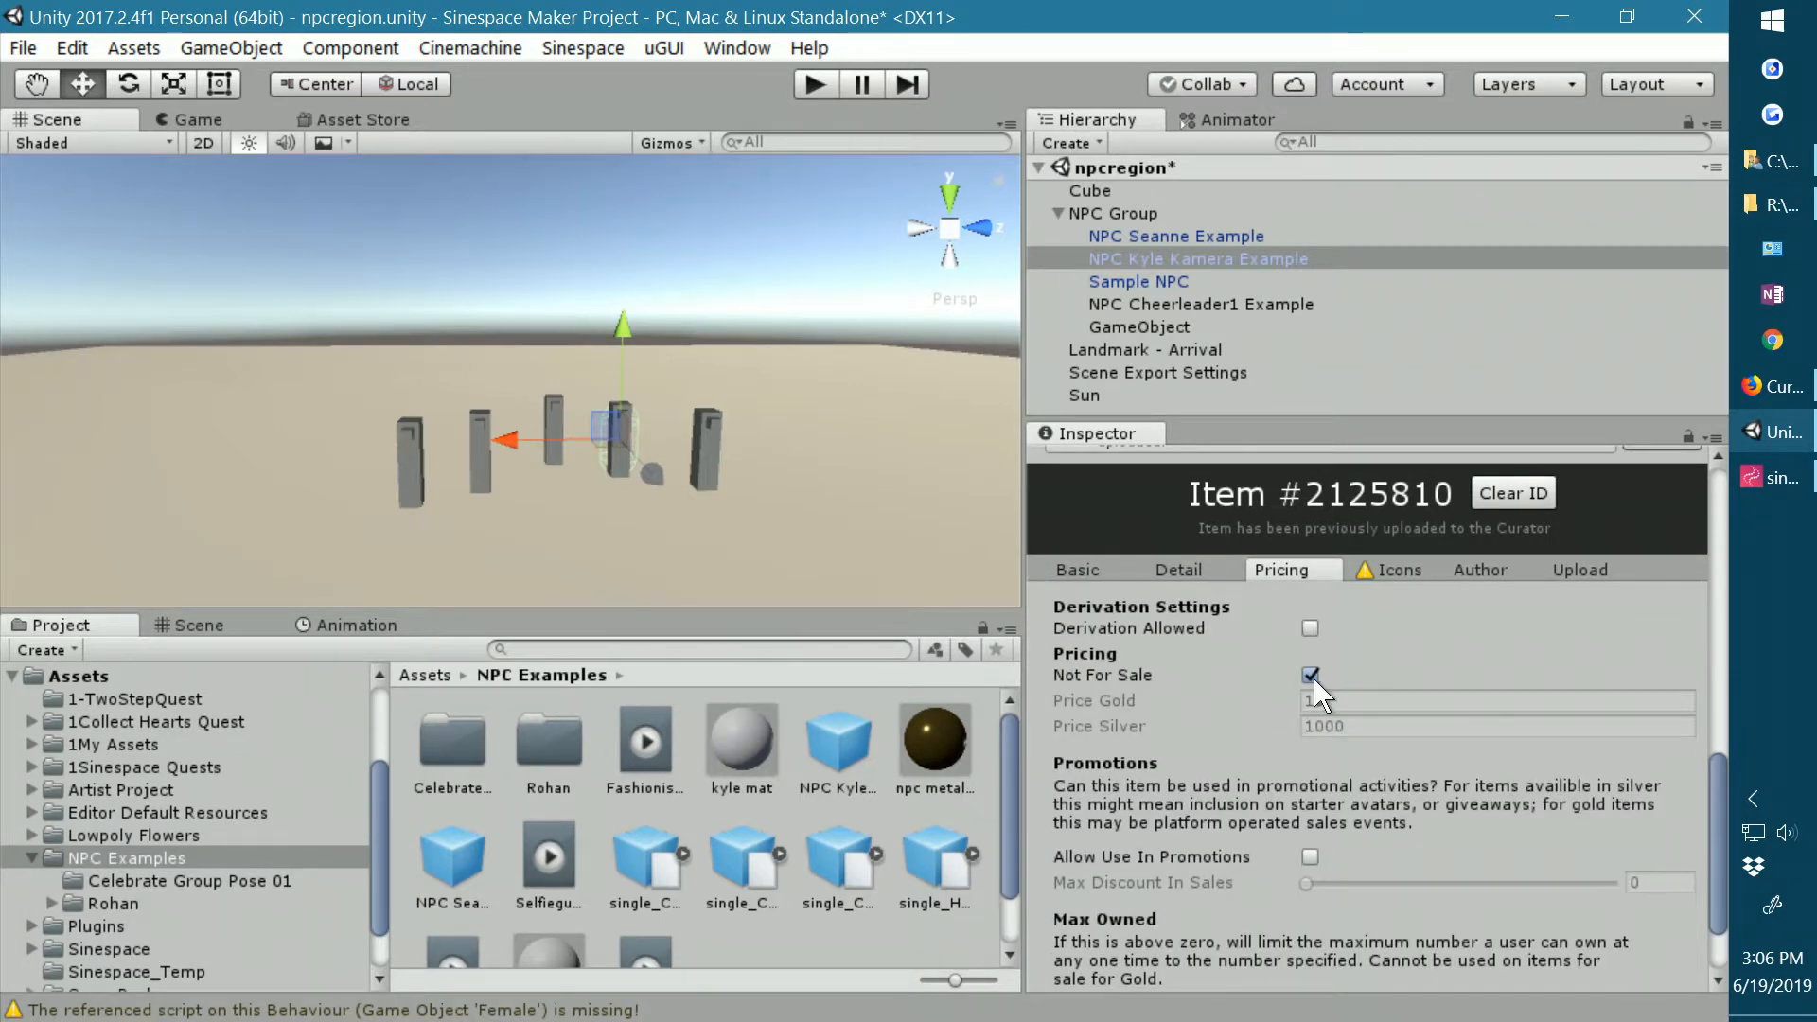
pyautogui.click(1399, 569)
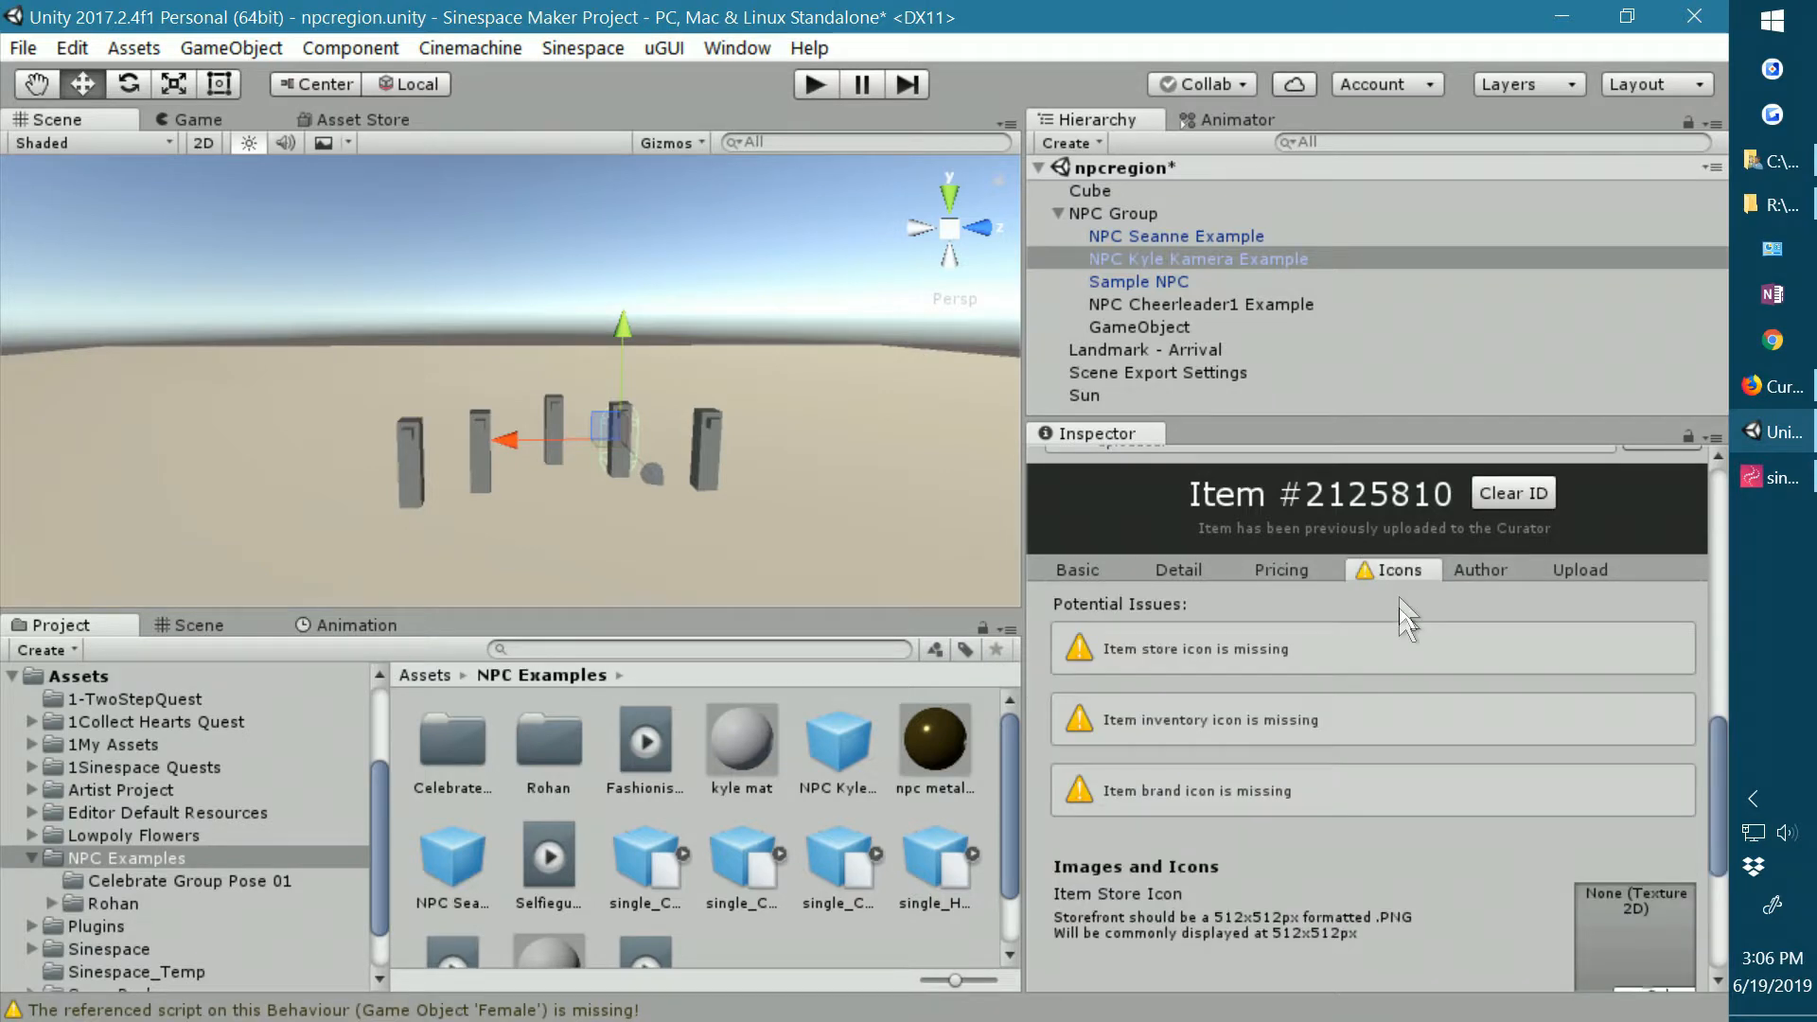
pyautogui.scroll(-3, 1406, 690)
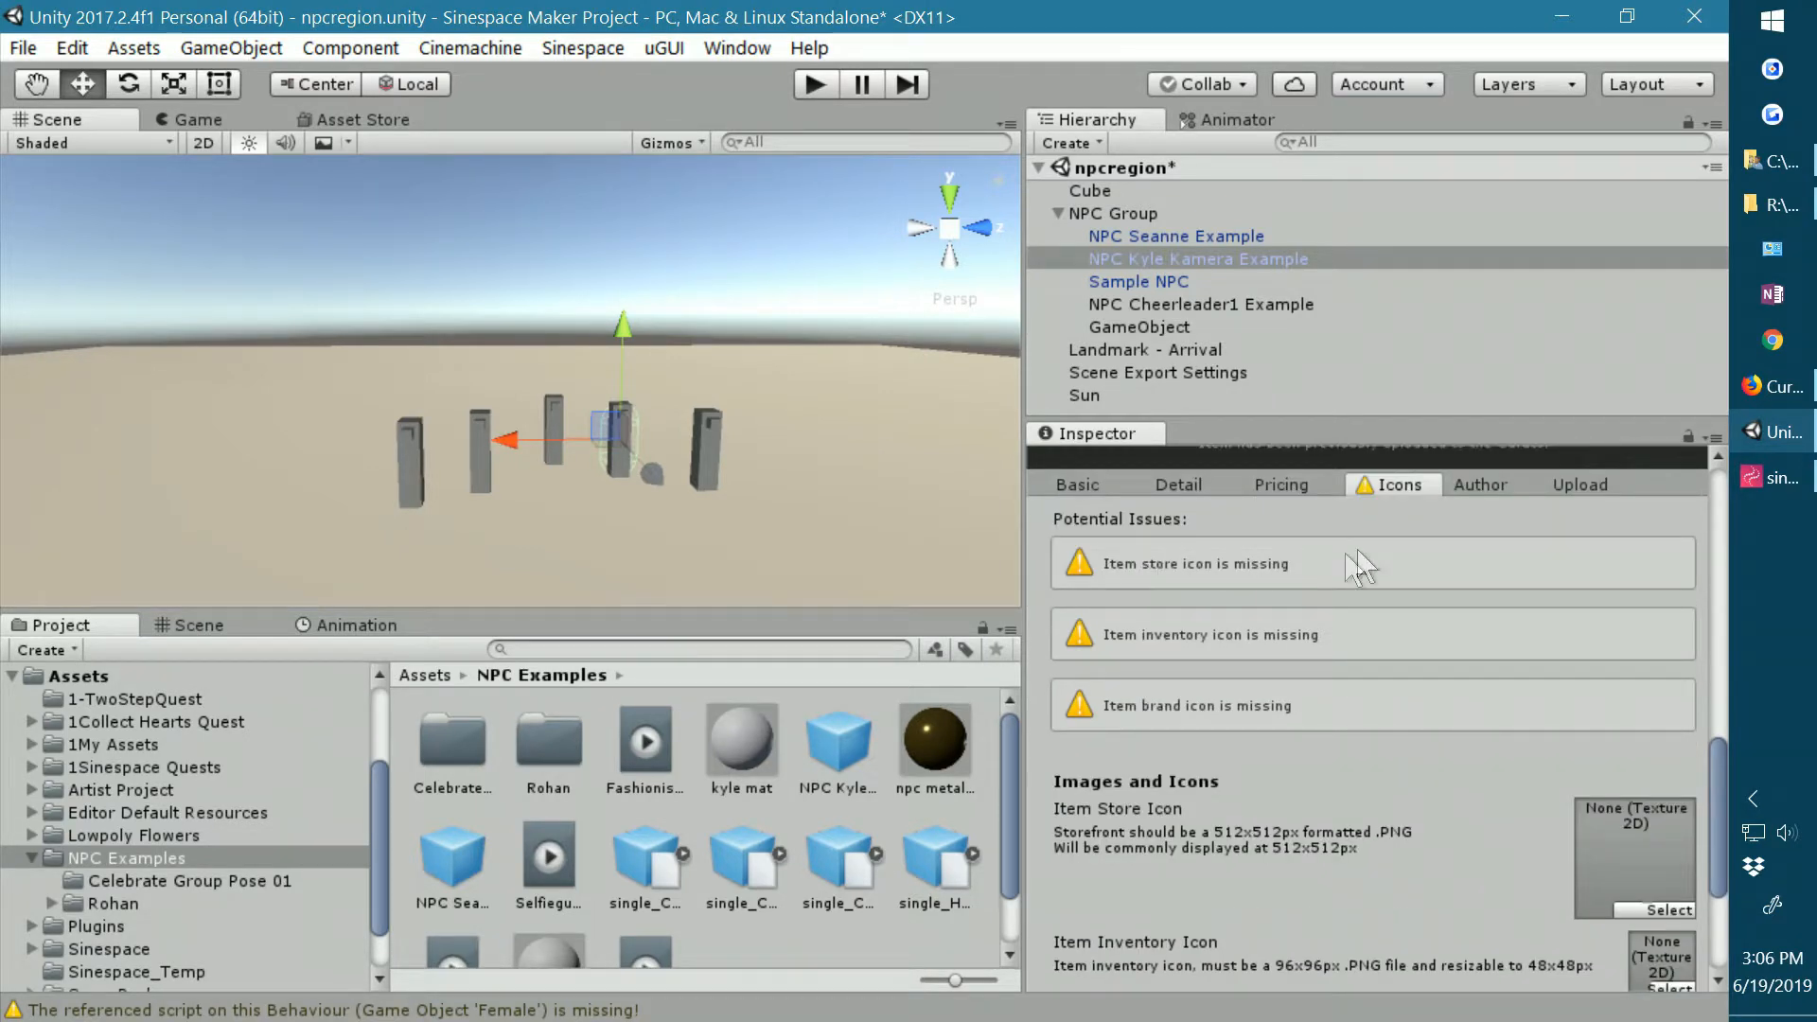
pyautogui.click(1481, 482)
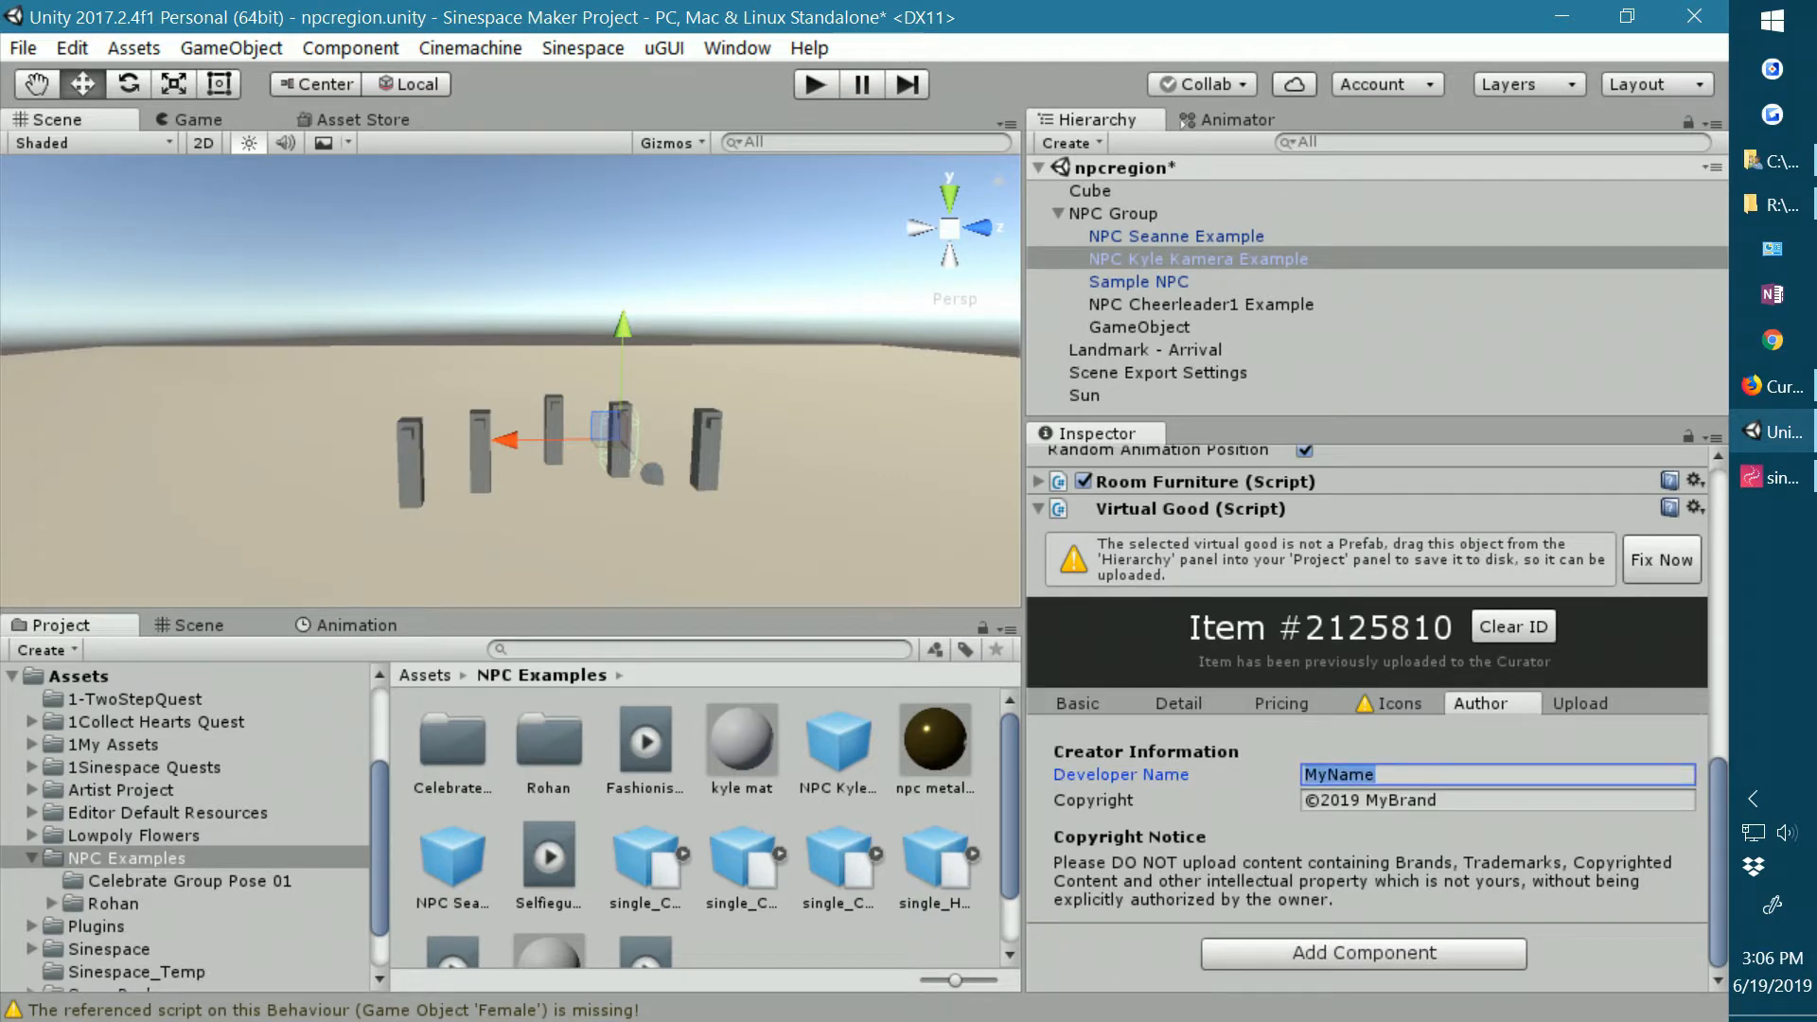
pyautogui.click(1495, 802)
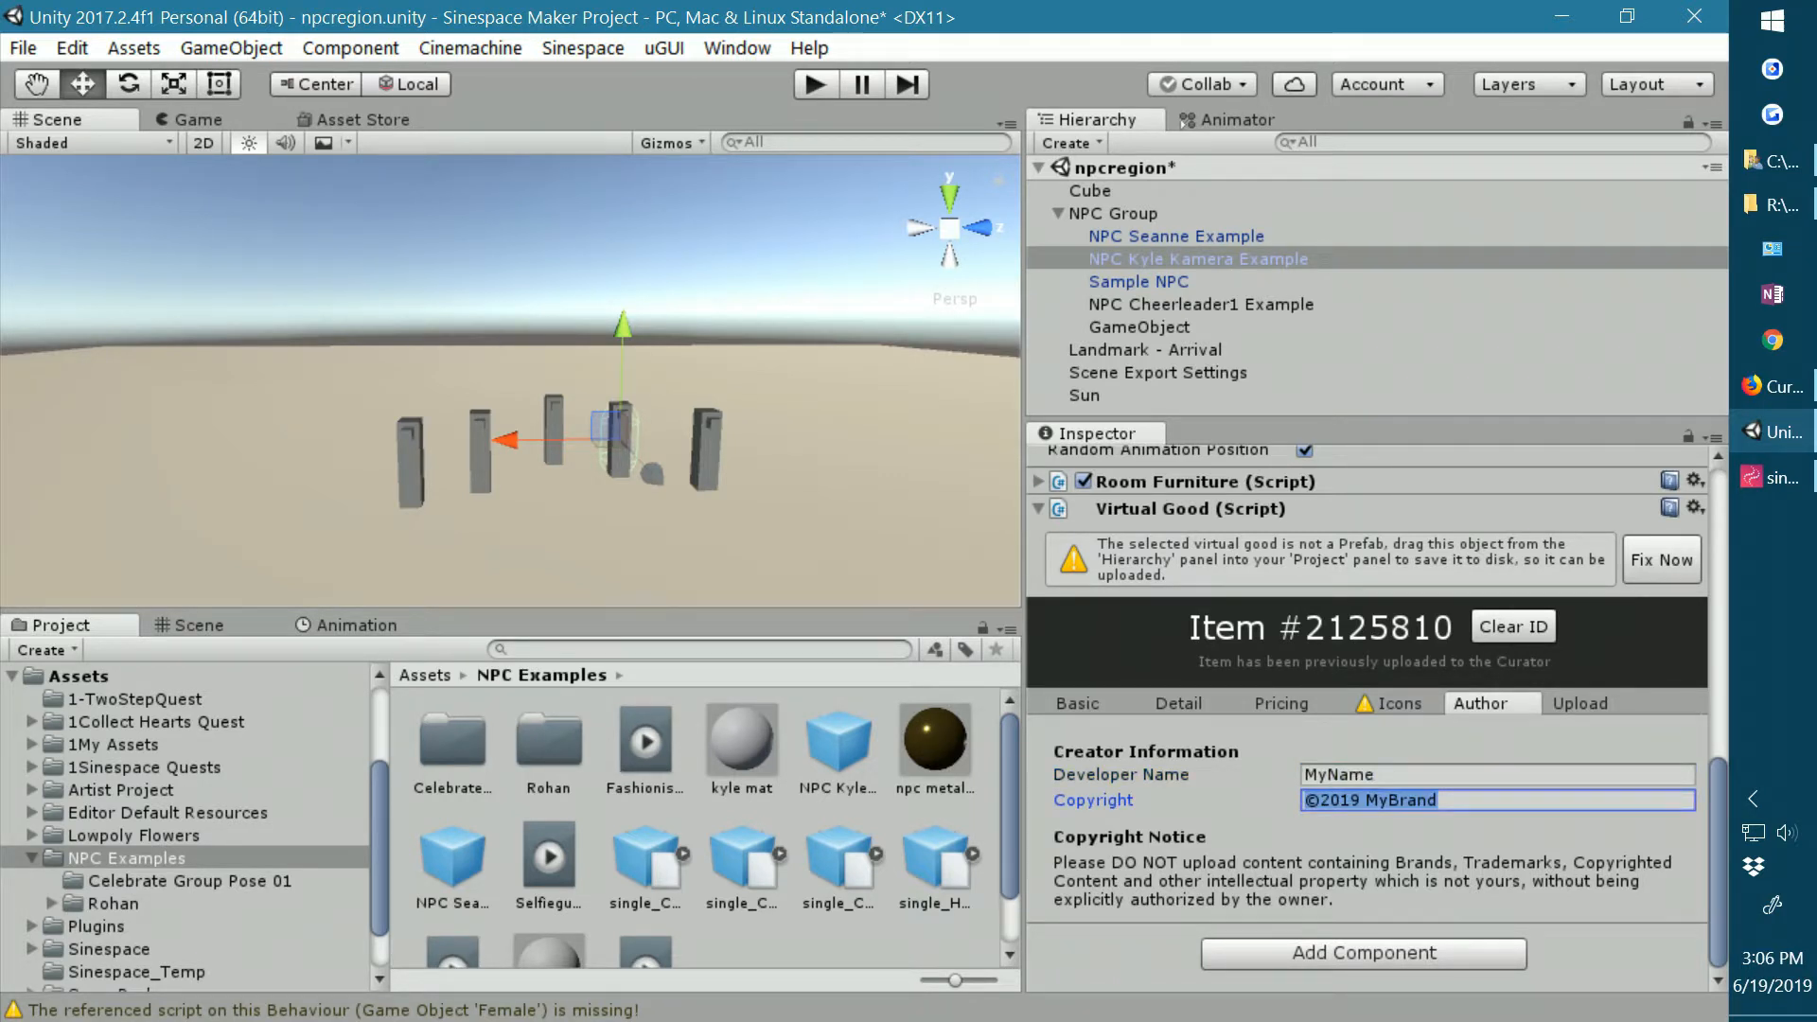
pyautogui.click(1581, 703)
pyautogui.scroll(-3, 1459, 812)
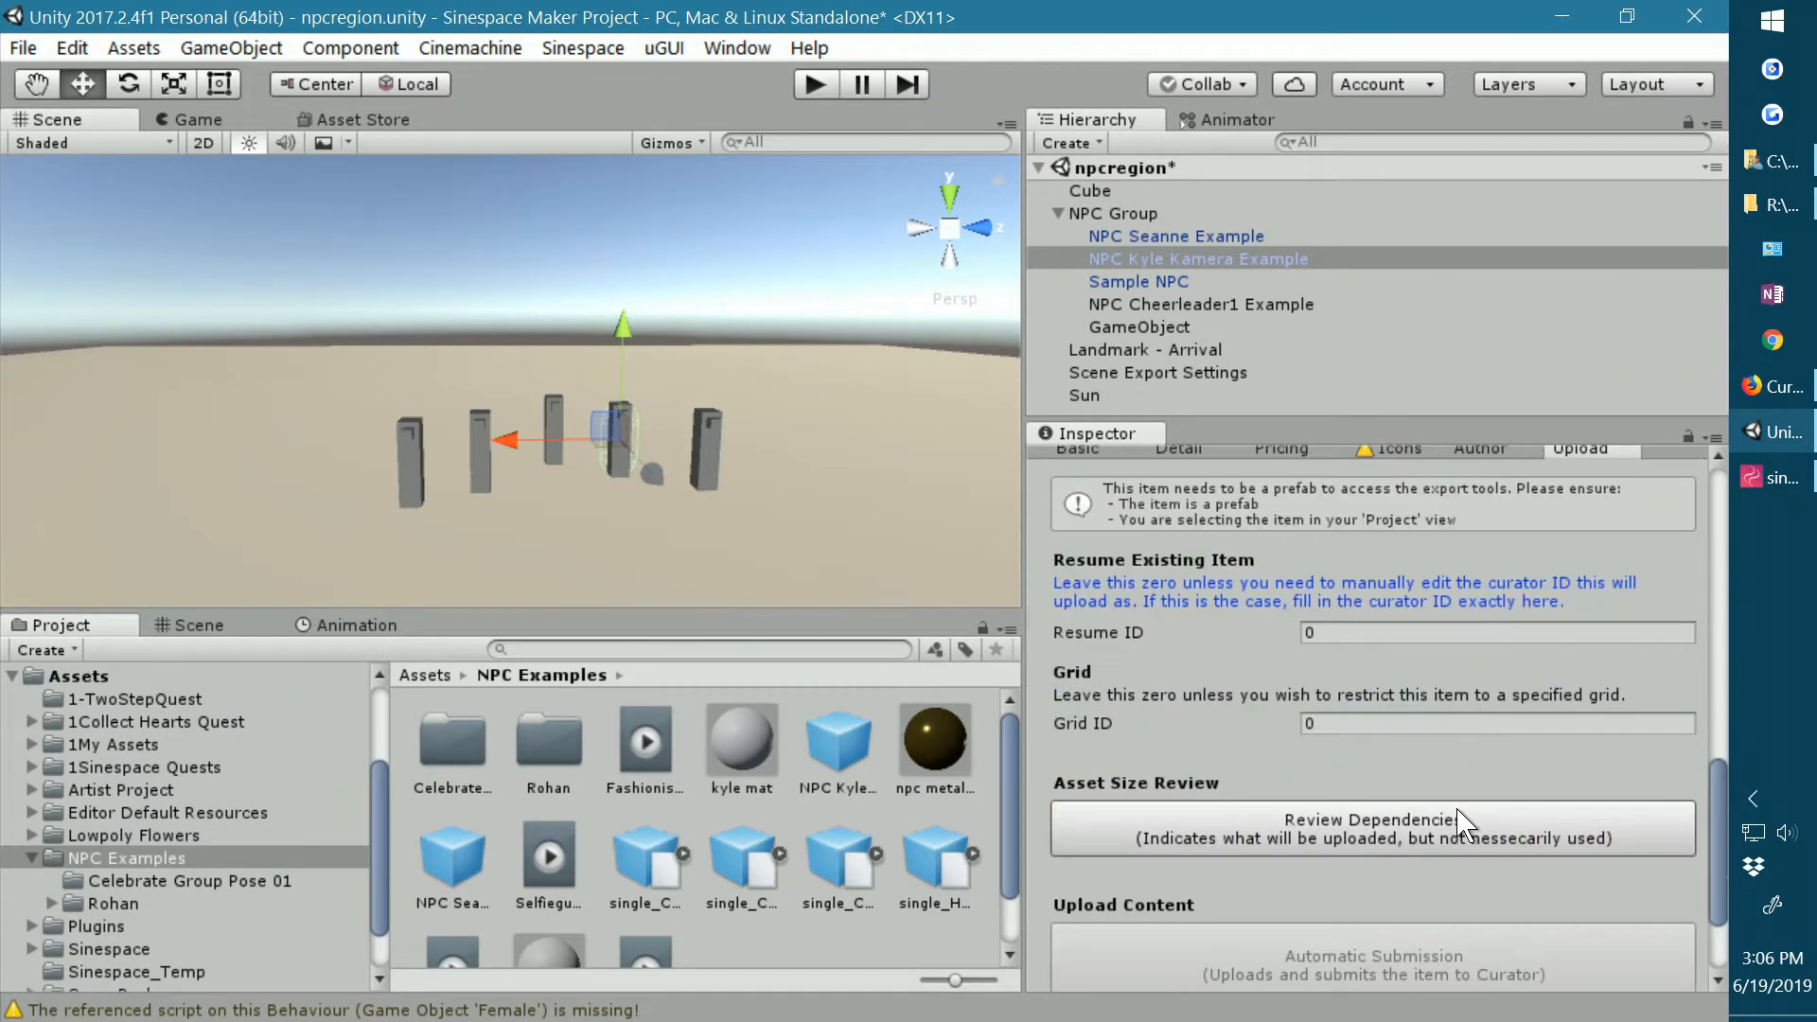
pyautogui.scroll(-2, 1456, 812)
pyautogui.scroll(6, 1451, 809)
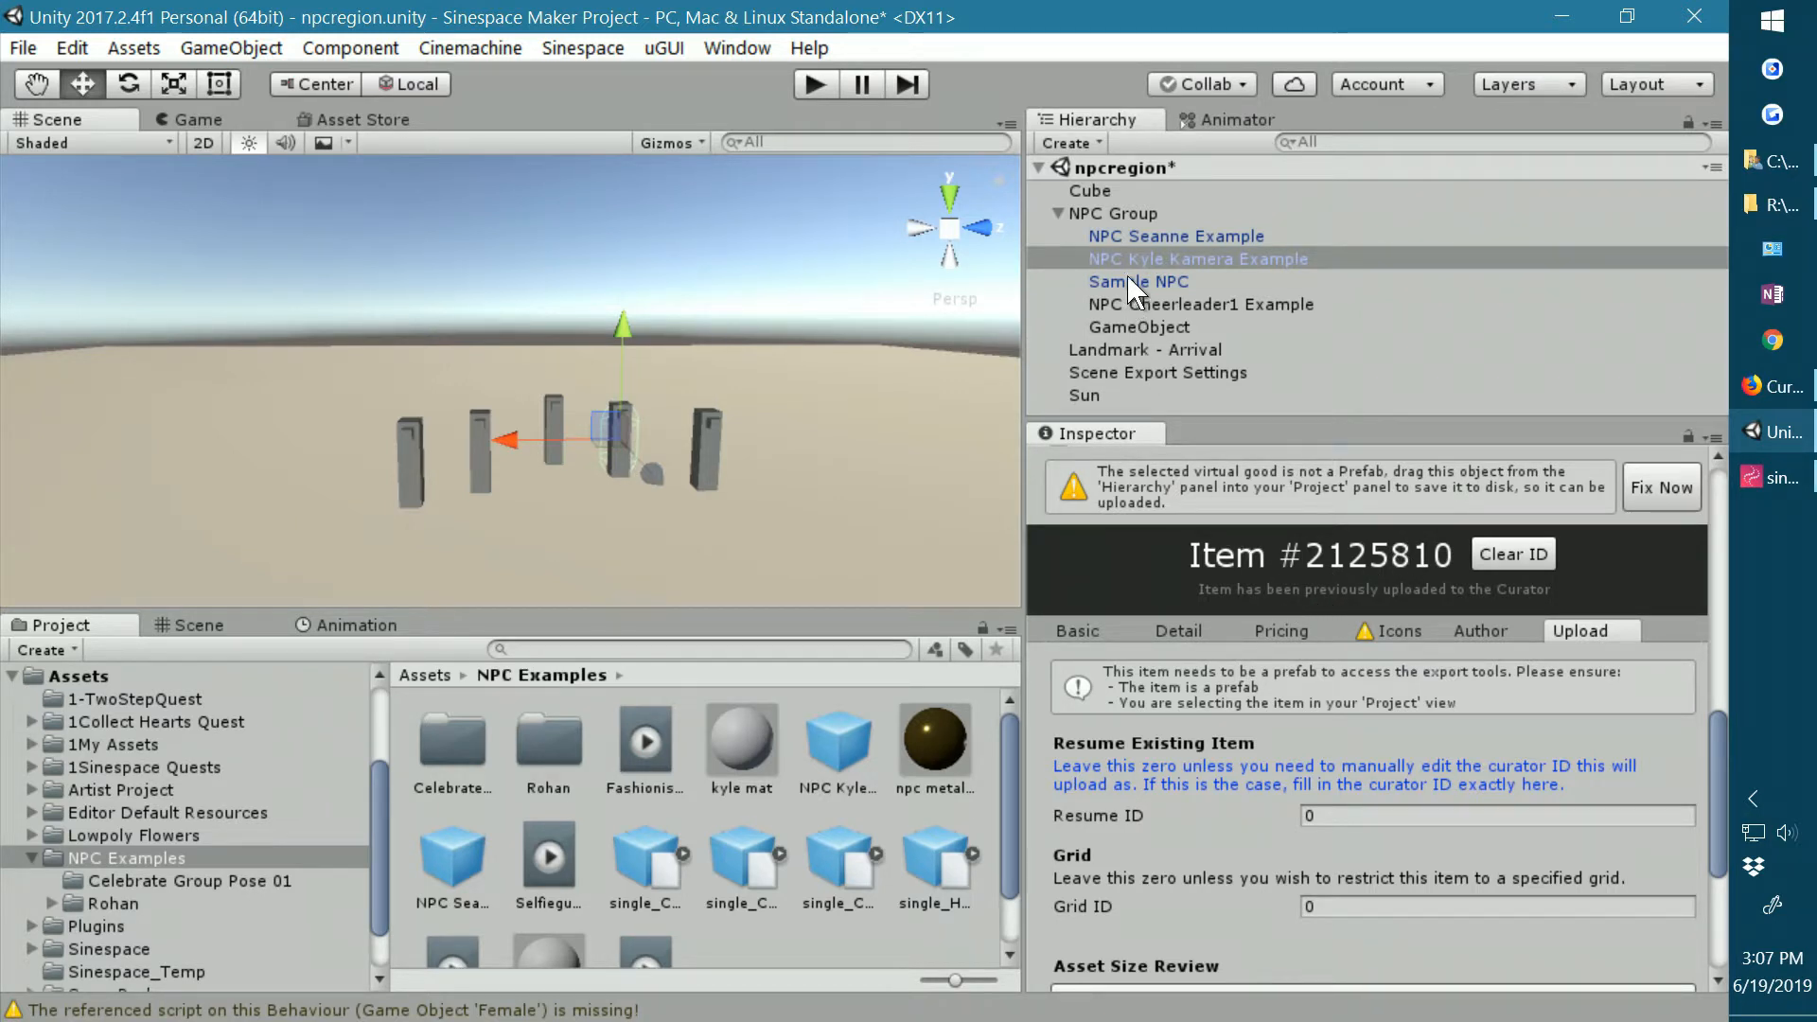
# Set the NPC Group virtual good's type to Gesture and its category to Gesture/Emotes/Single Person.
pyautogui.click(1105, 213)
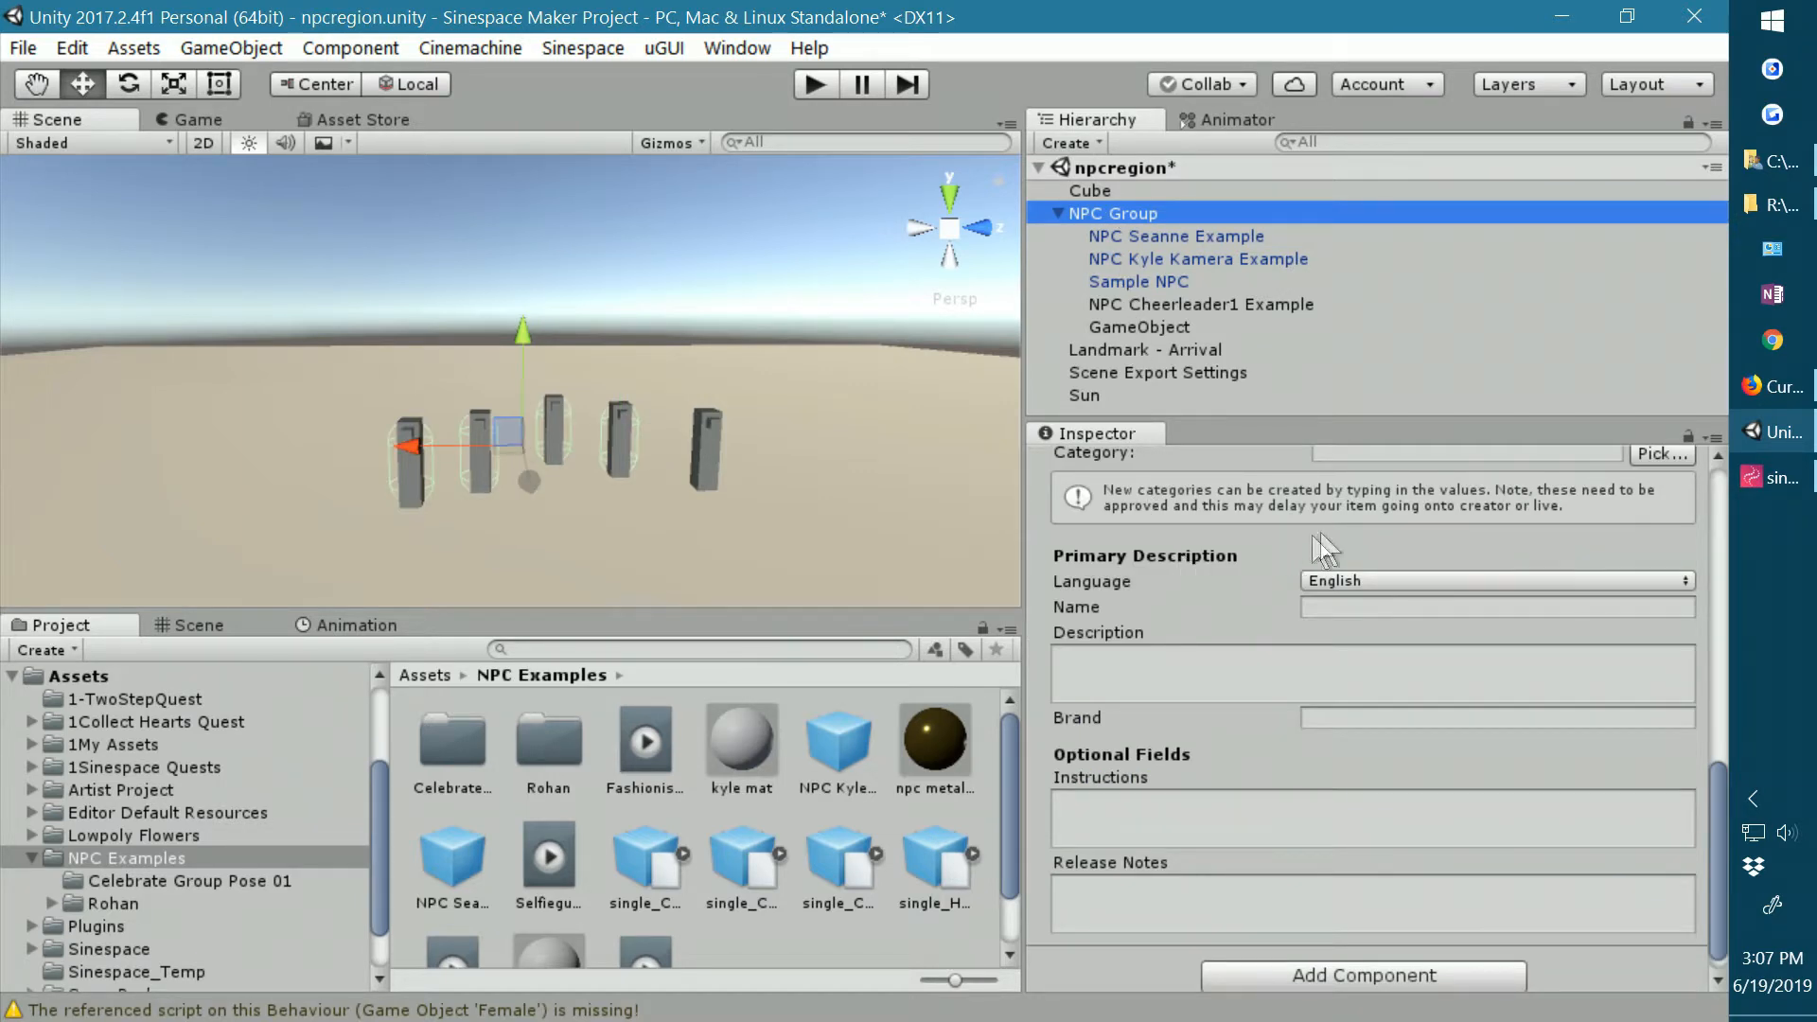
pyautogui.moveTo(1719, 809); pyautogui.dragTo(1708, 618)
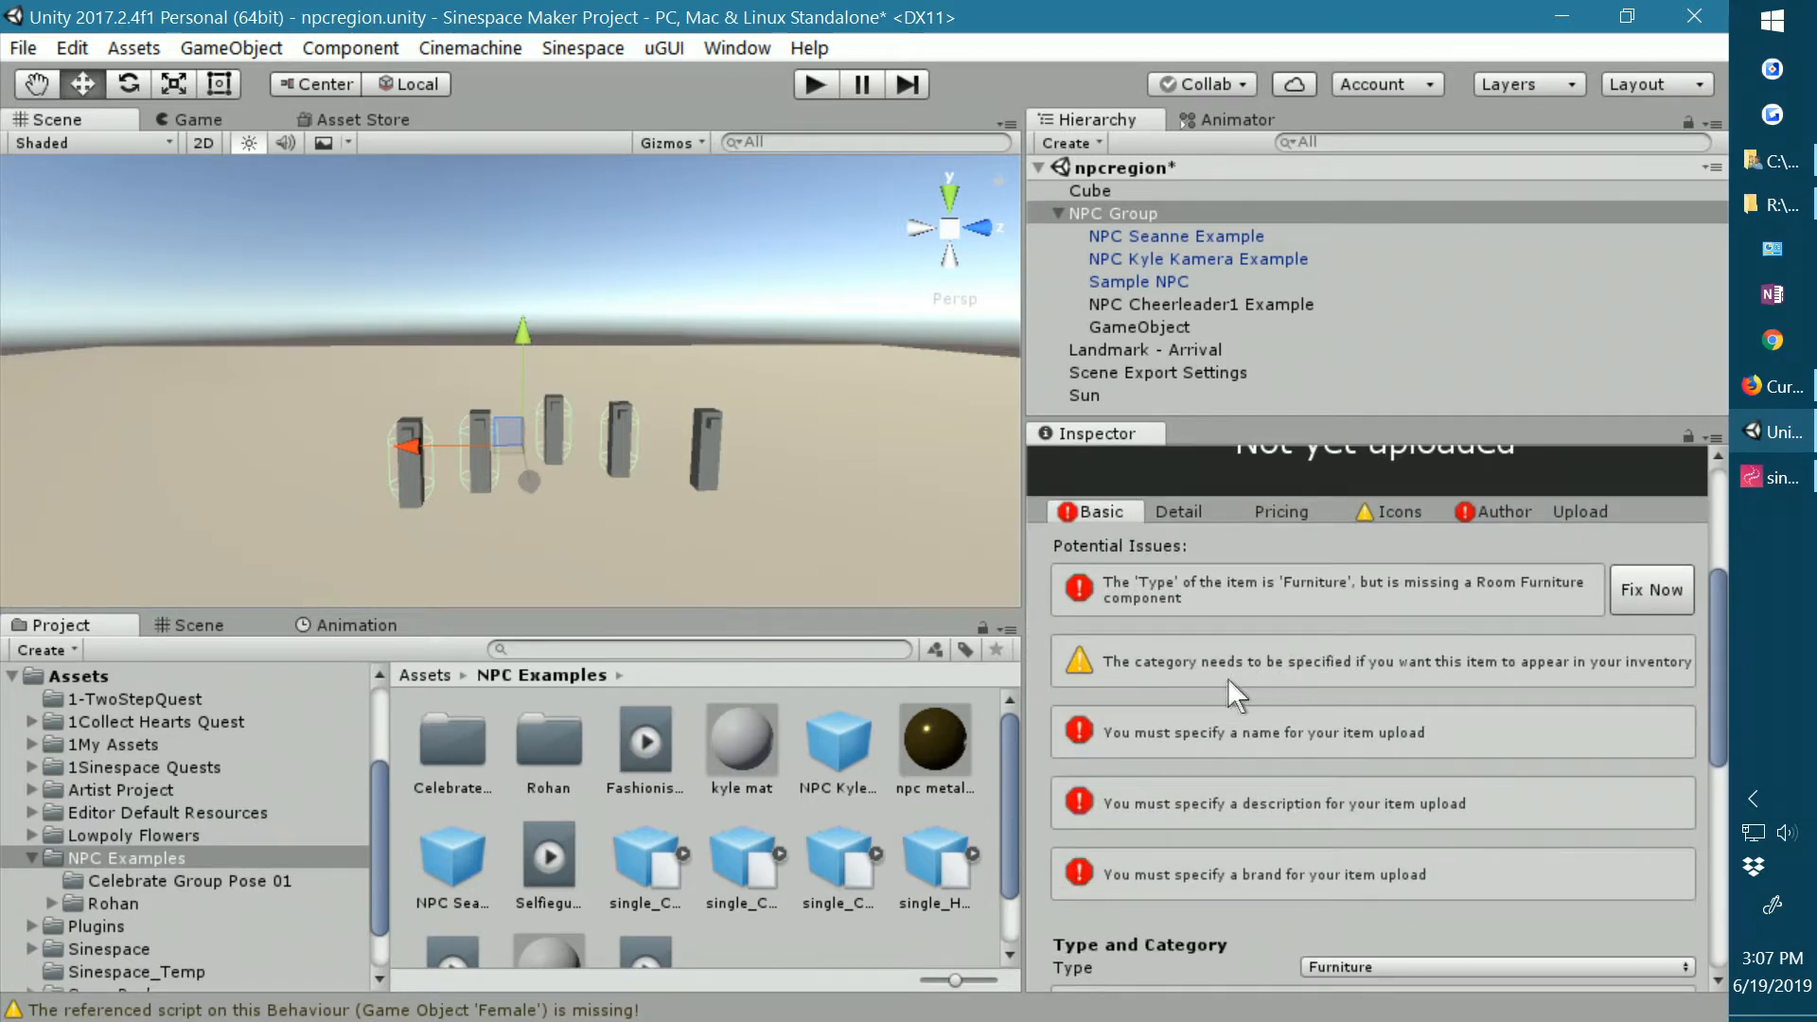
pyautogui.scroll(-10, 1185, 667)
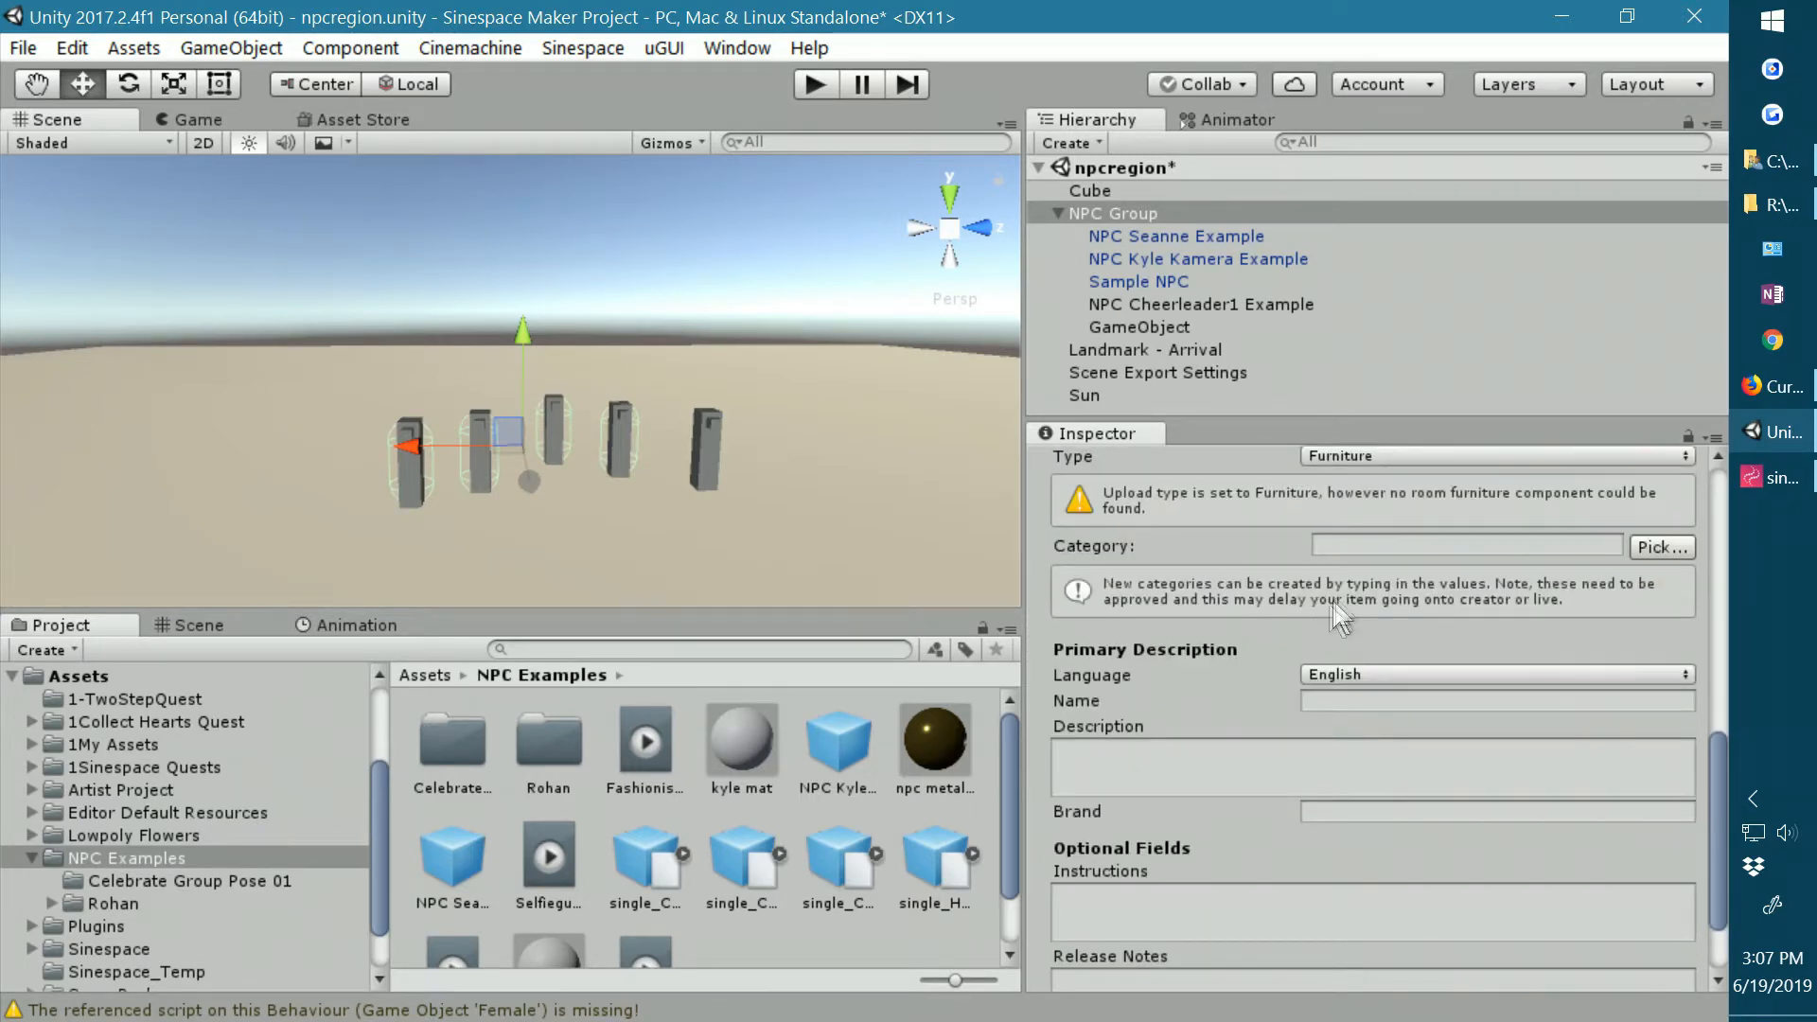
pyautogui.scroll(3, 1371, 530)
pyautogui.click(1380, 627)
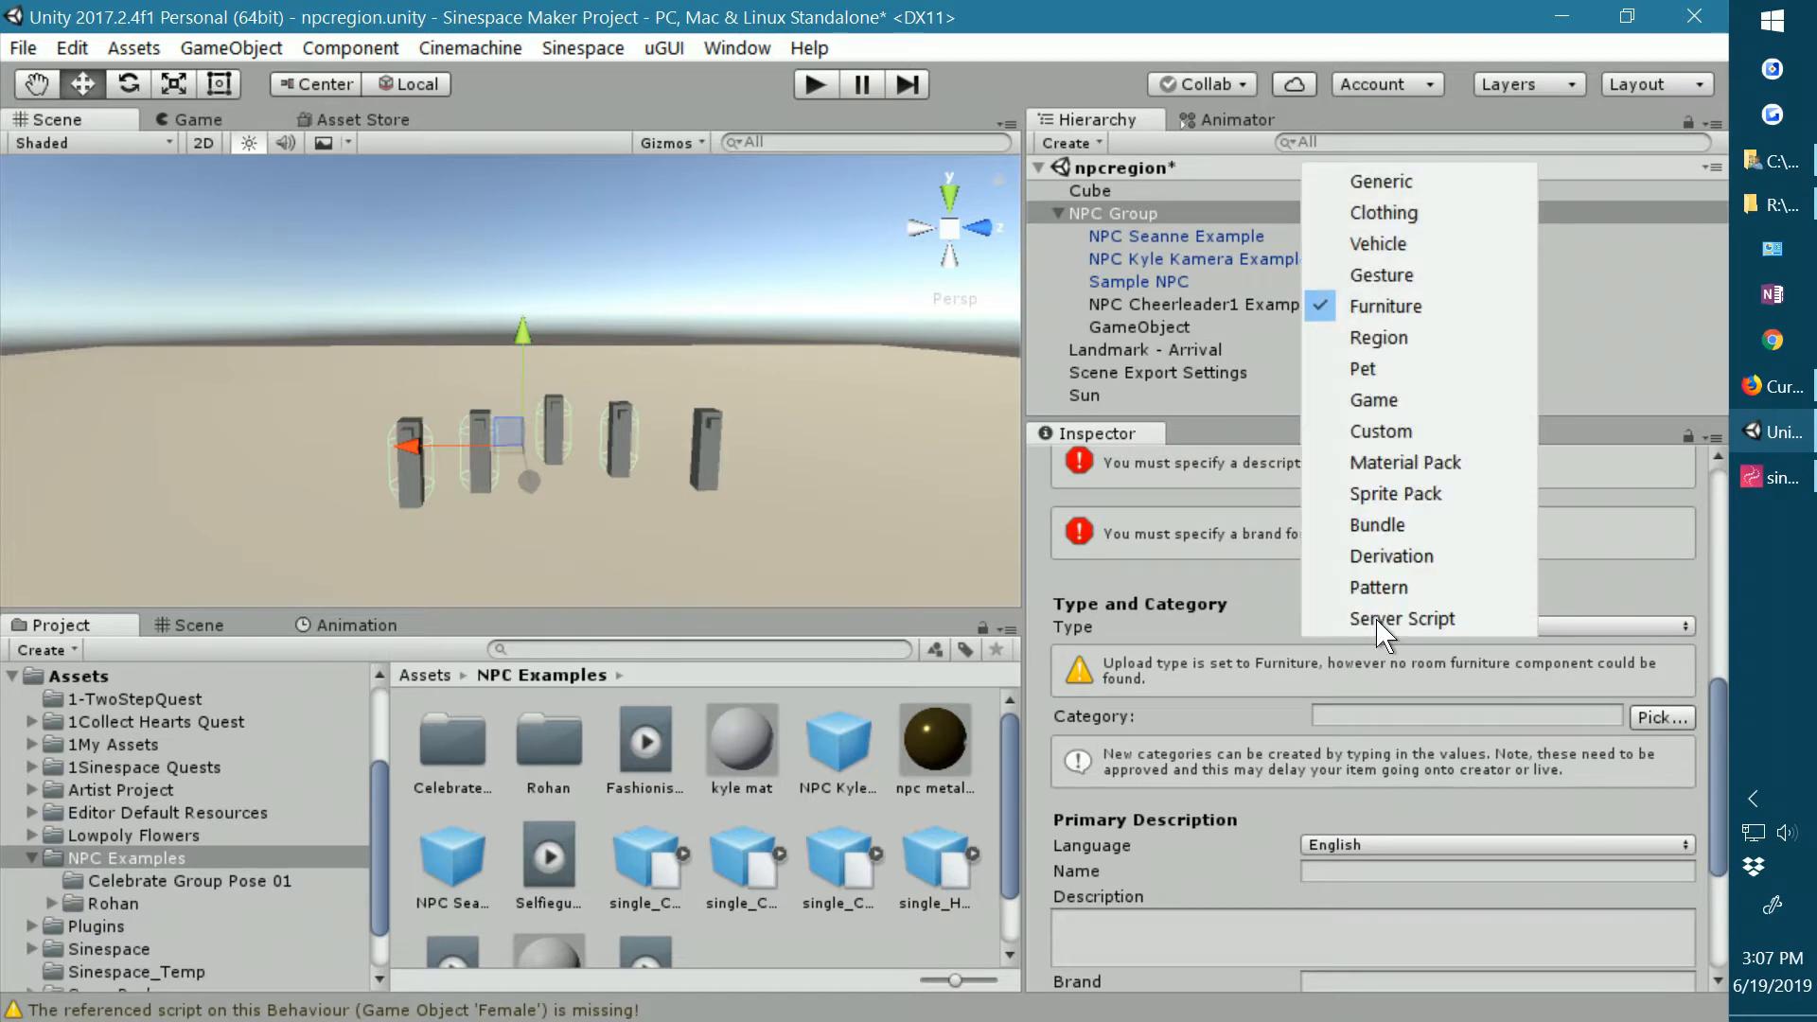
pyautogui.click(1399, 275)
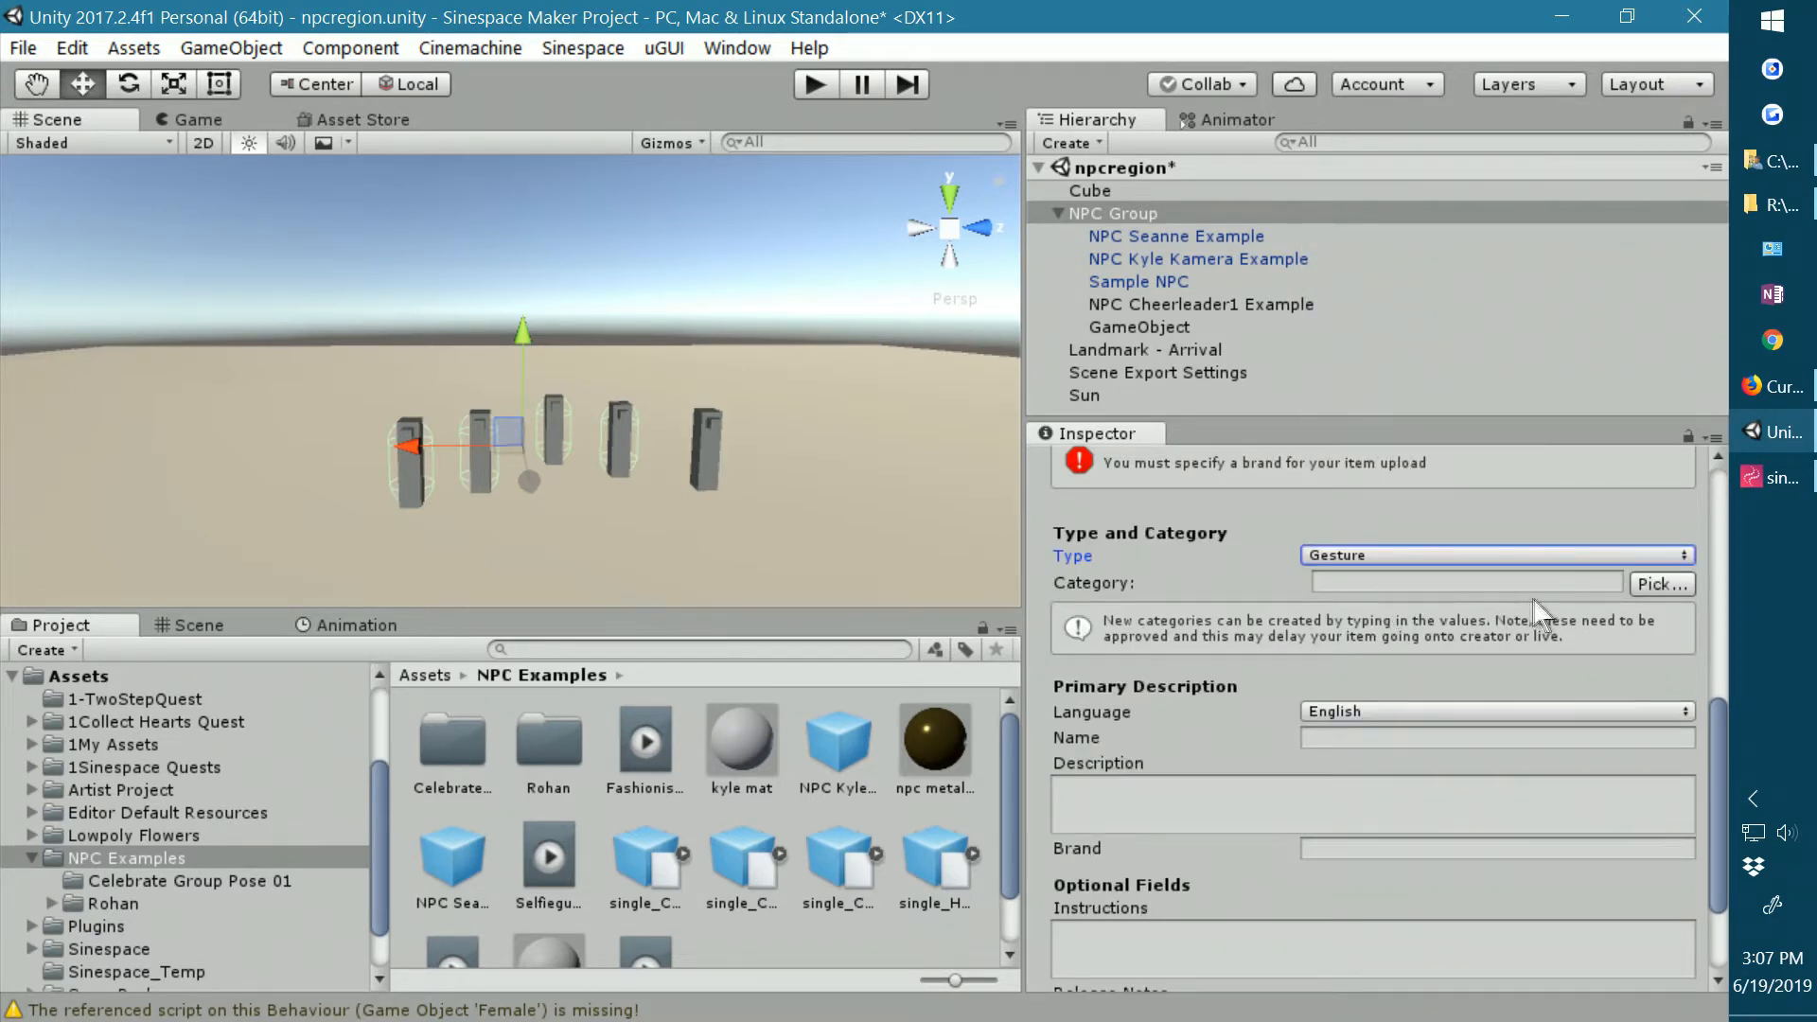
pyautogui.click(1654, 583)
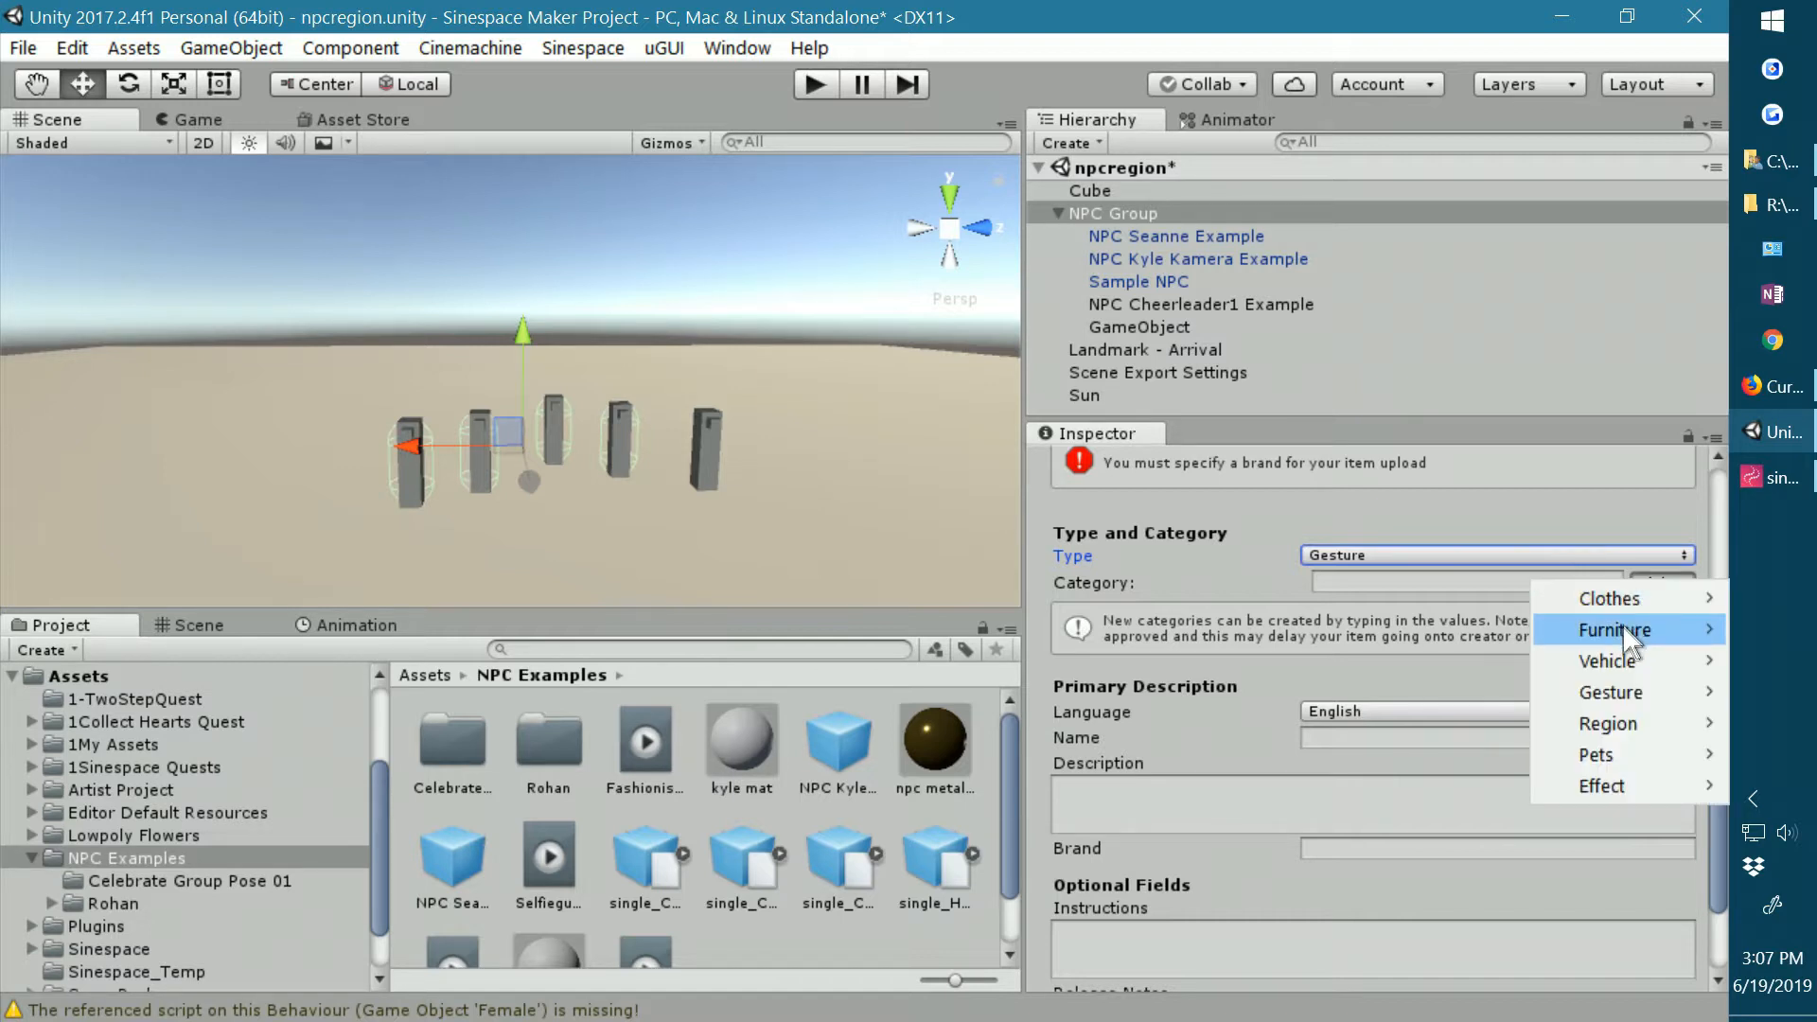
pyautogui.moveTo(1619, 696)
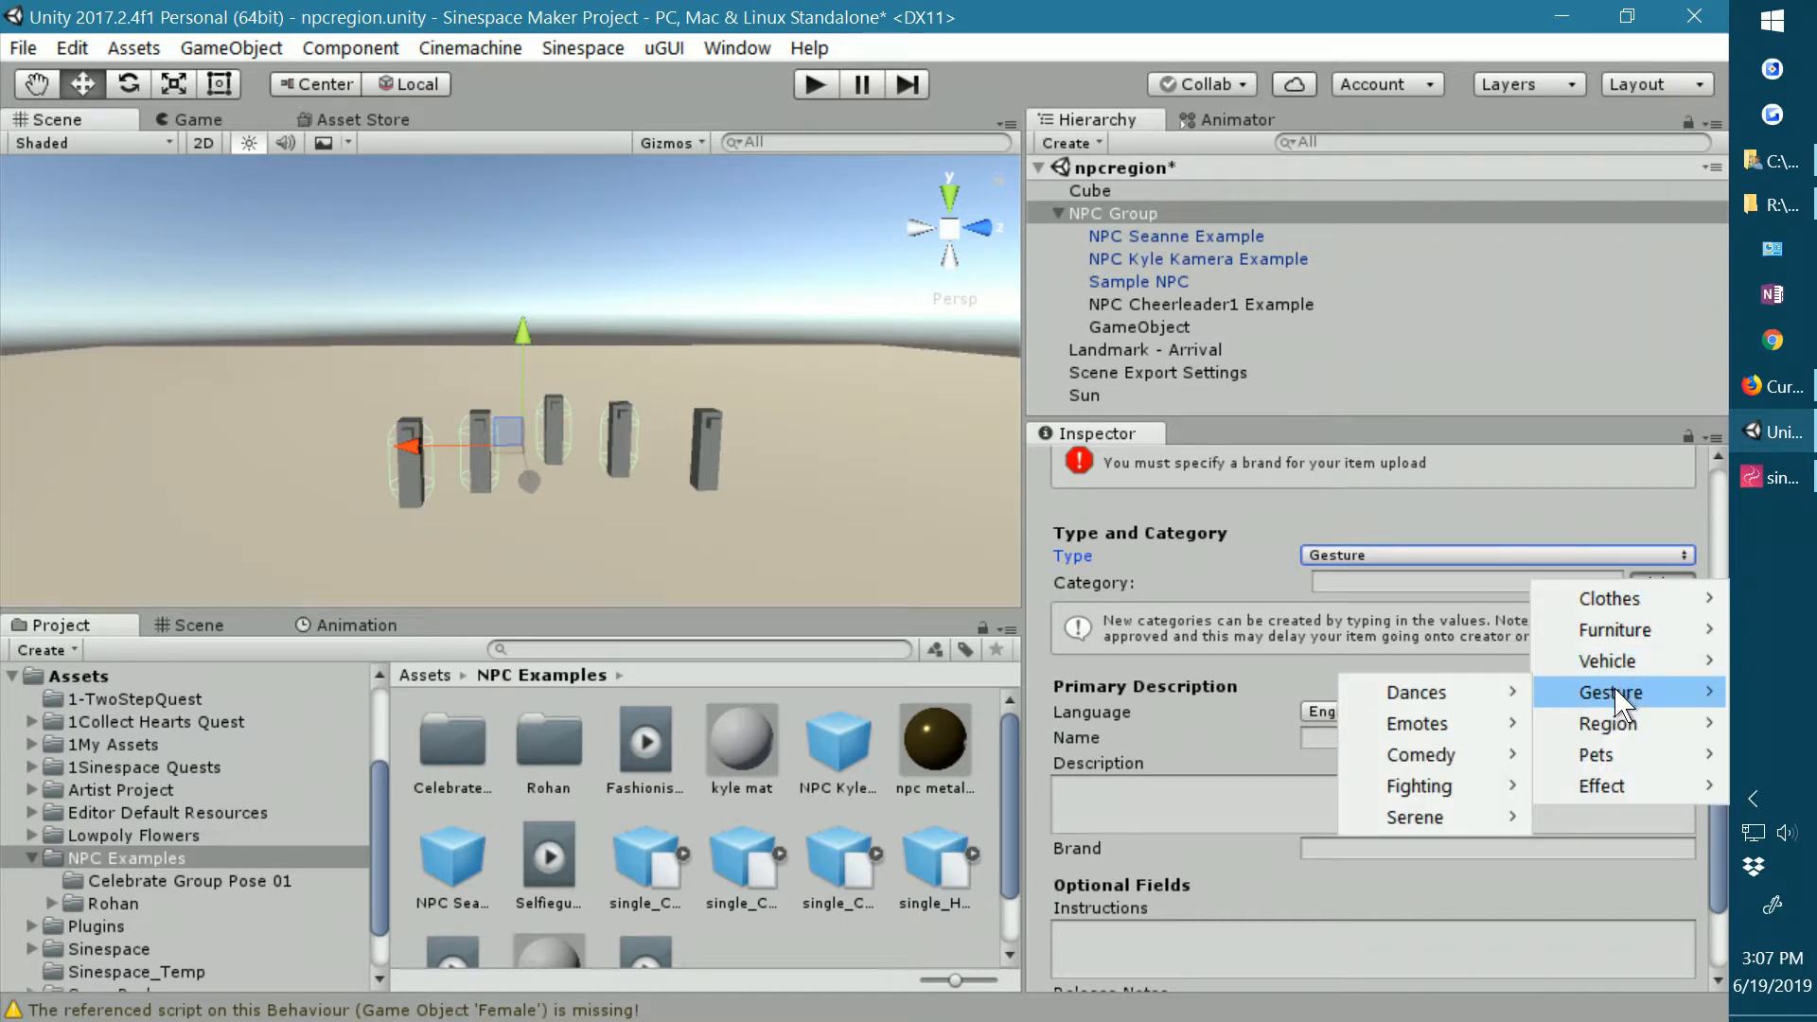
pyautogui.moveTo(1410, 723)
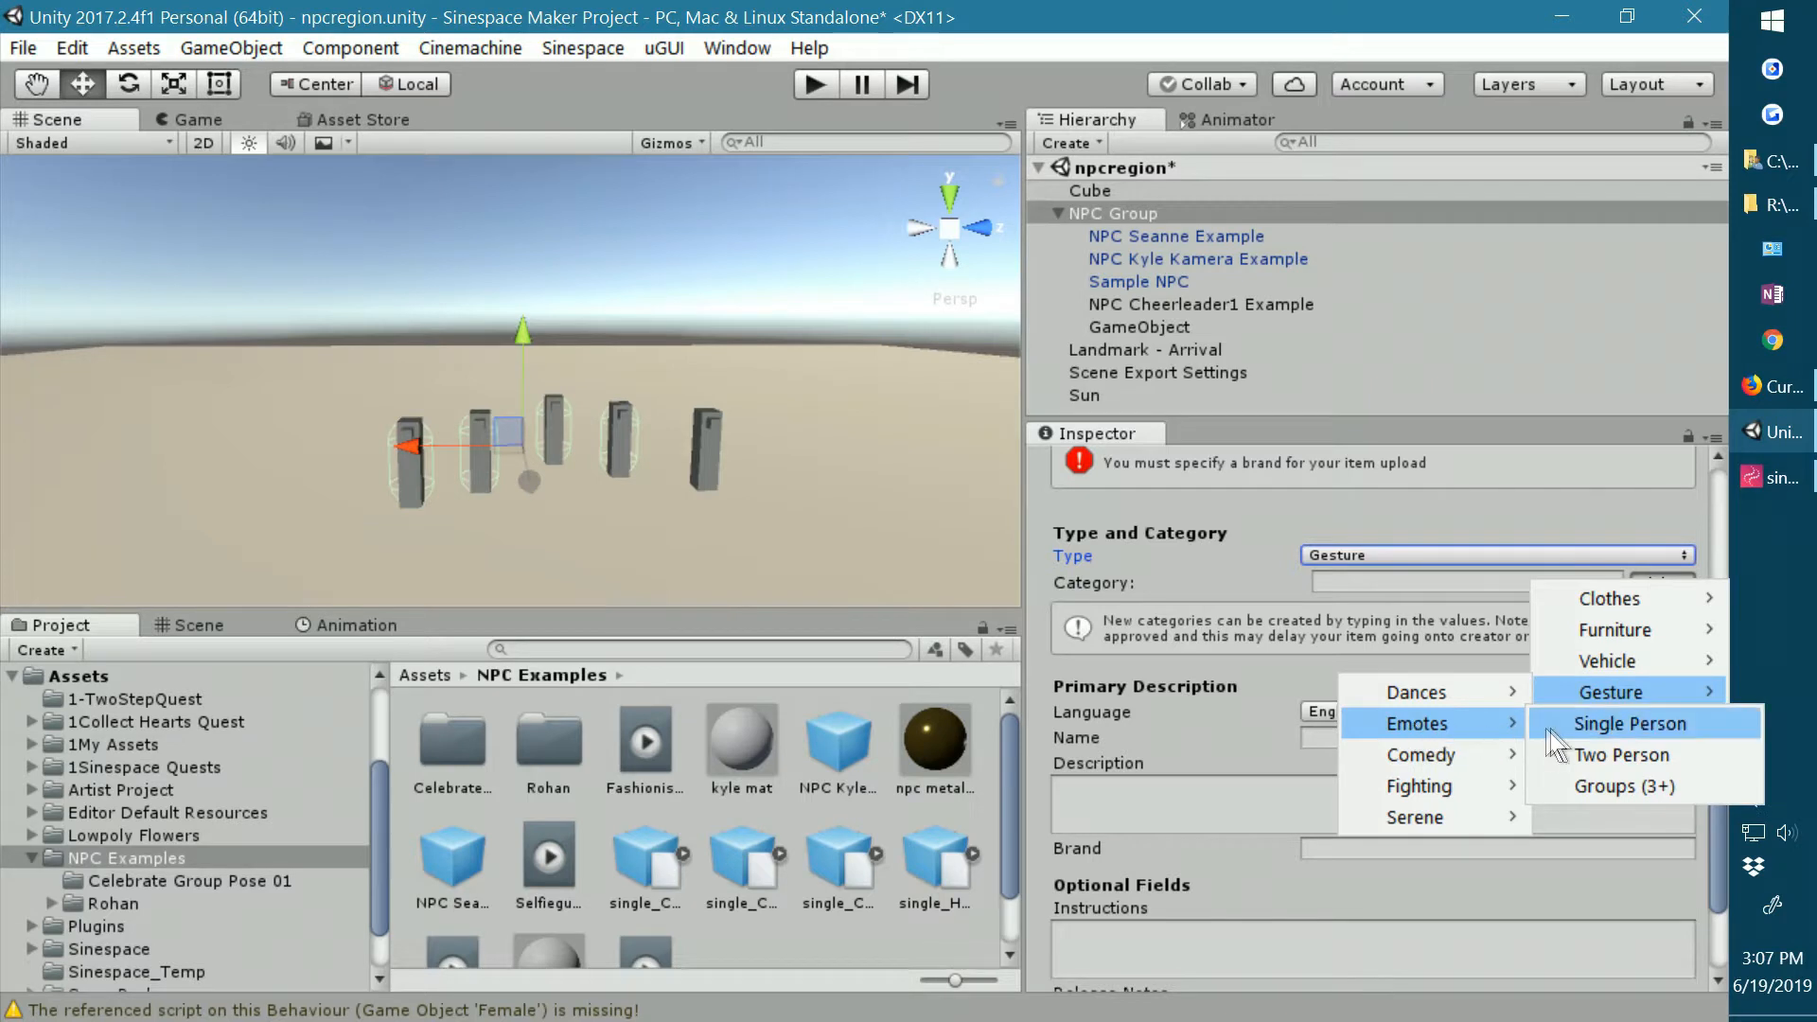
pyautogui.click(1638, 723)
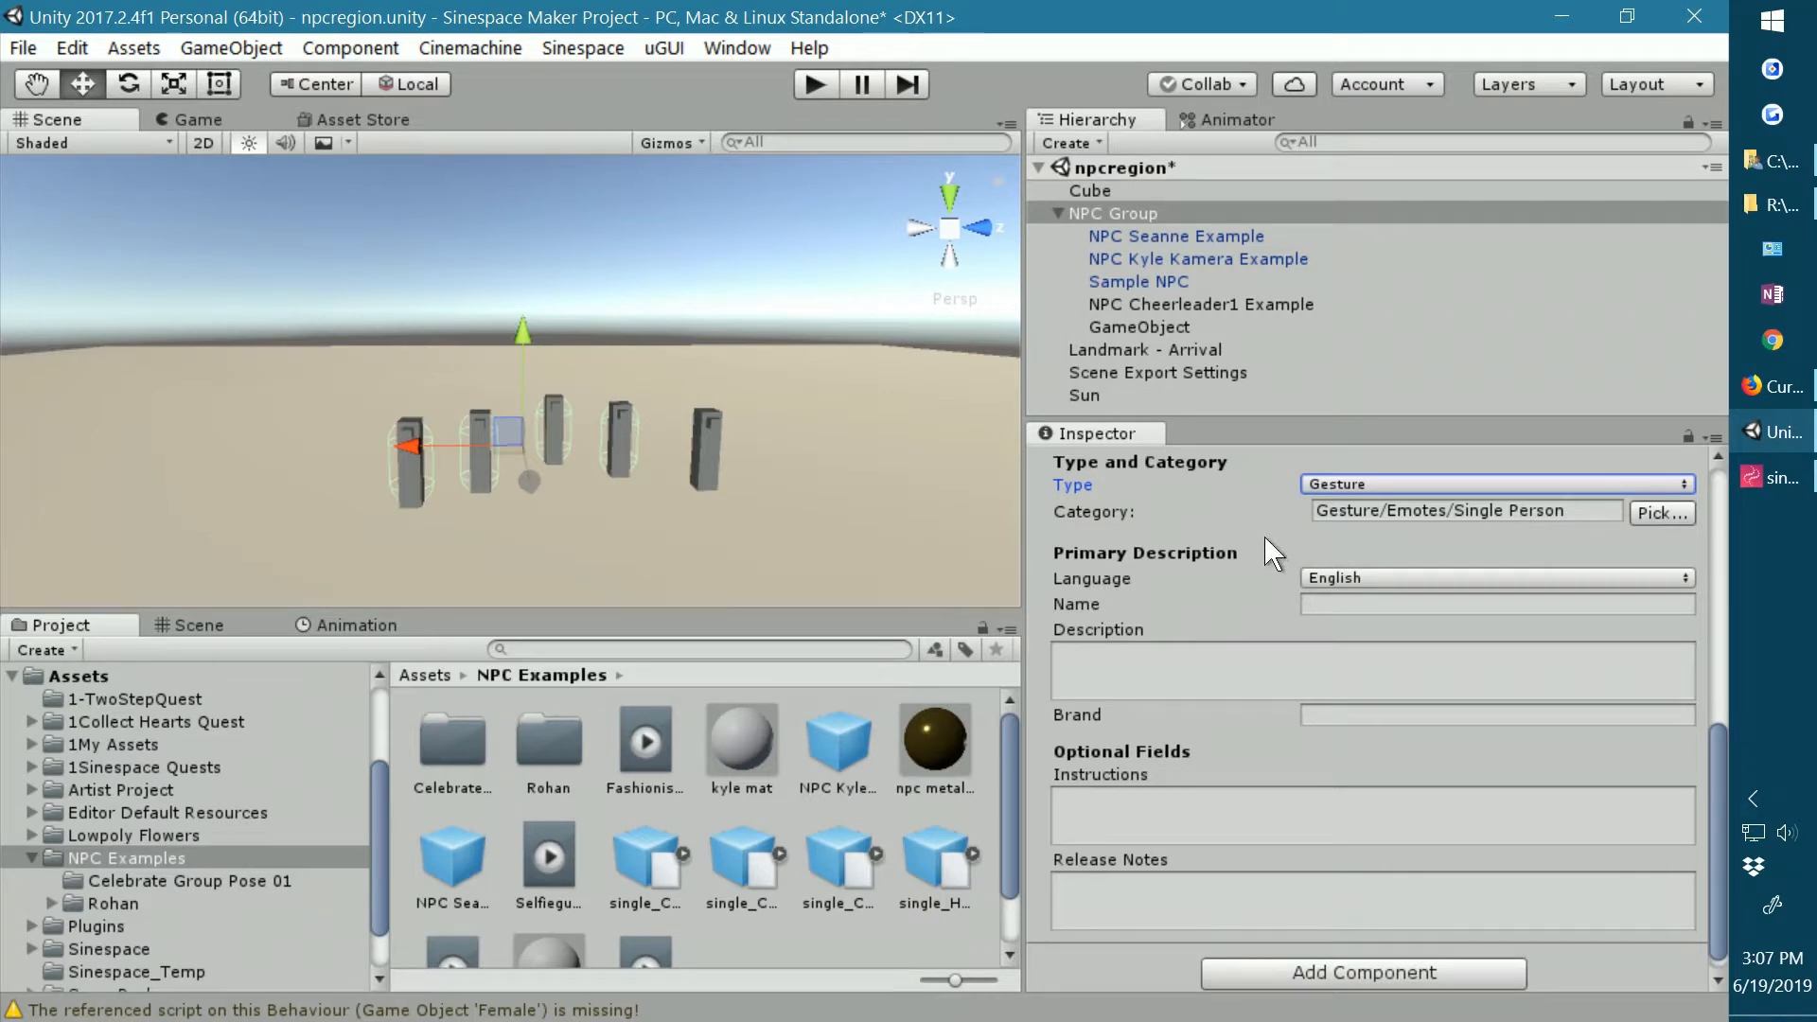
# Fill in the NPC Group virtual good's name as NPC Group2, its description as "description" and its brand as MyBrand.
pyautogui.click(1322, 604)
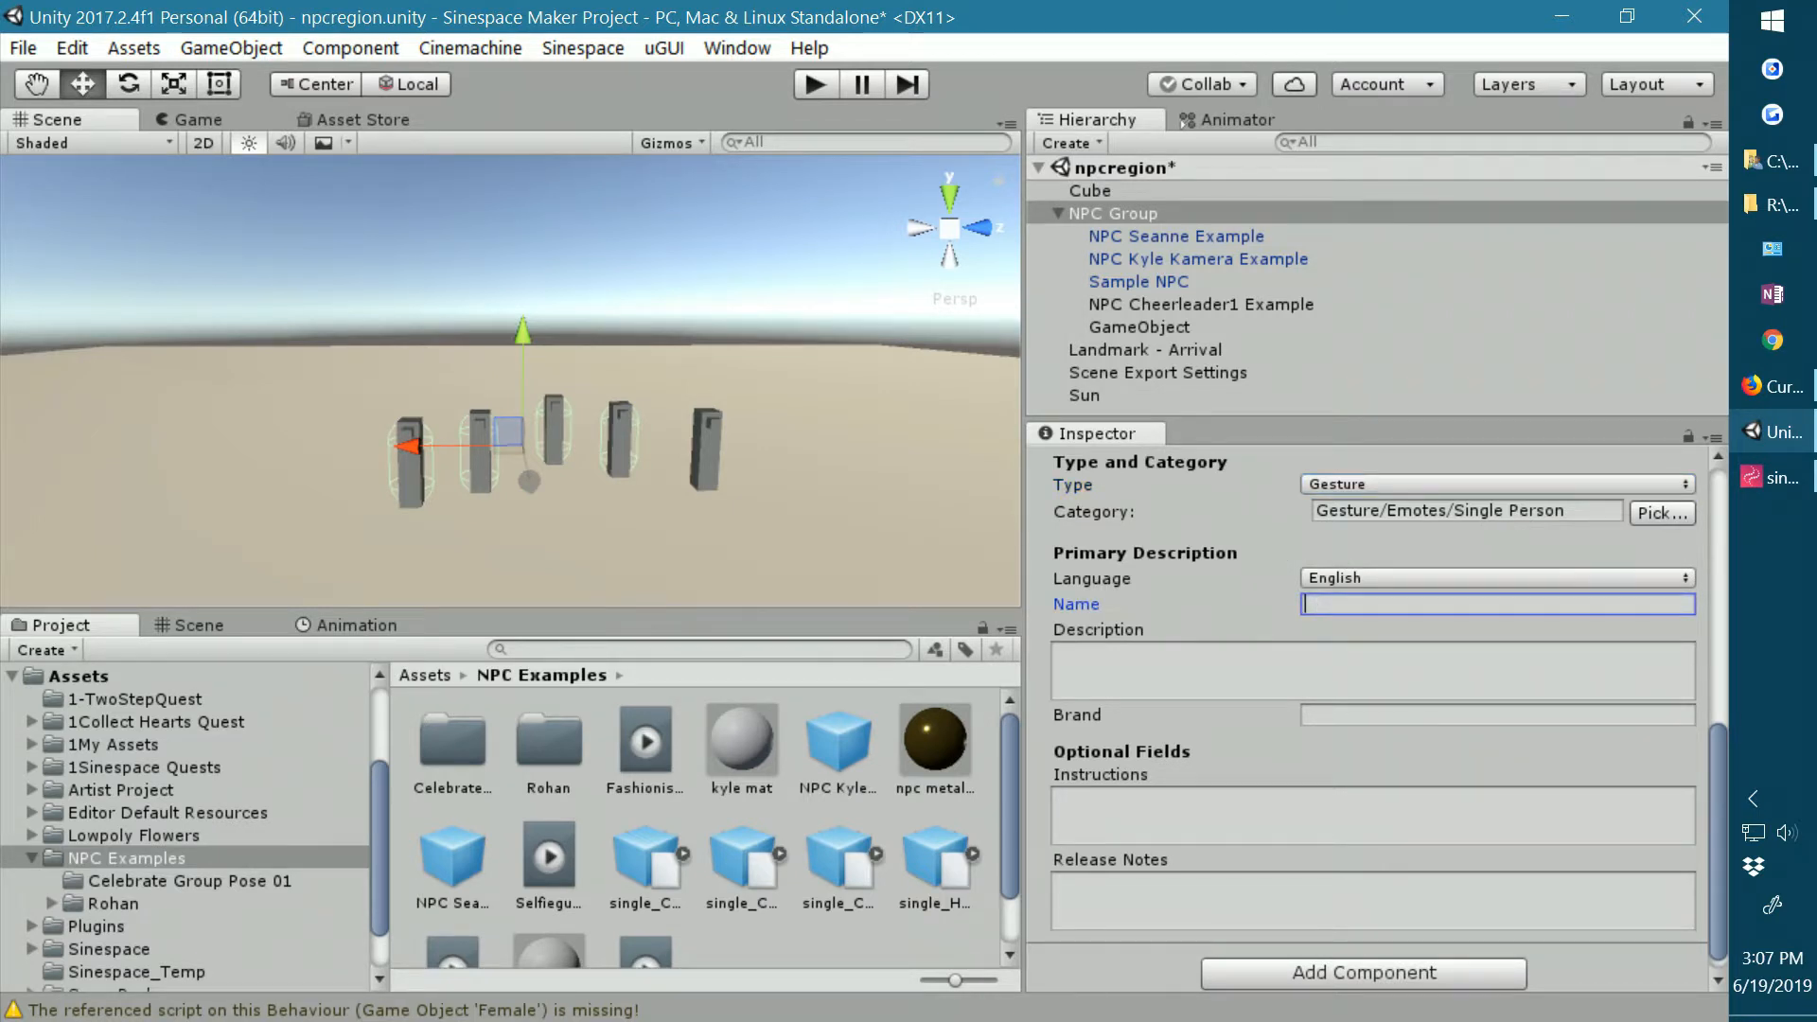
pyautogui.scroll(-1, 1314, 604)
pyautogui.write('NPC')
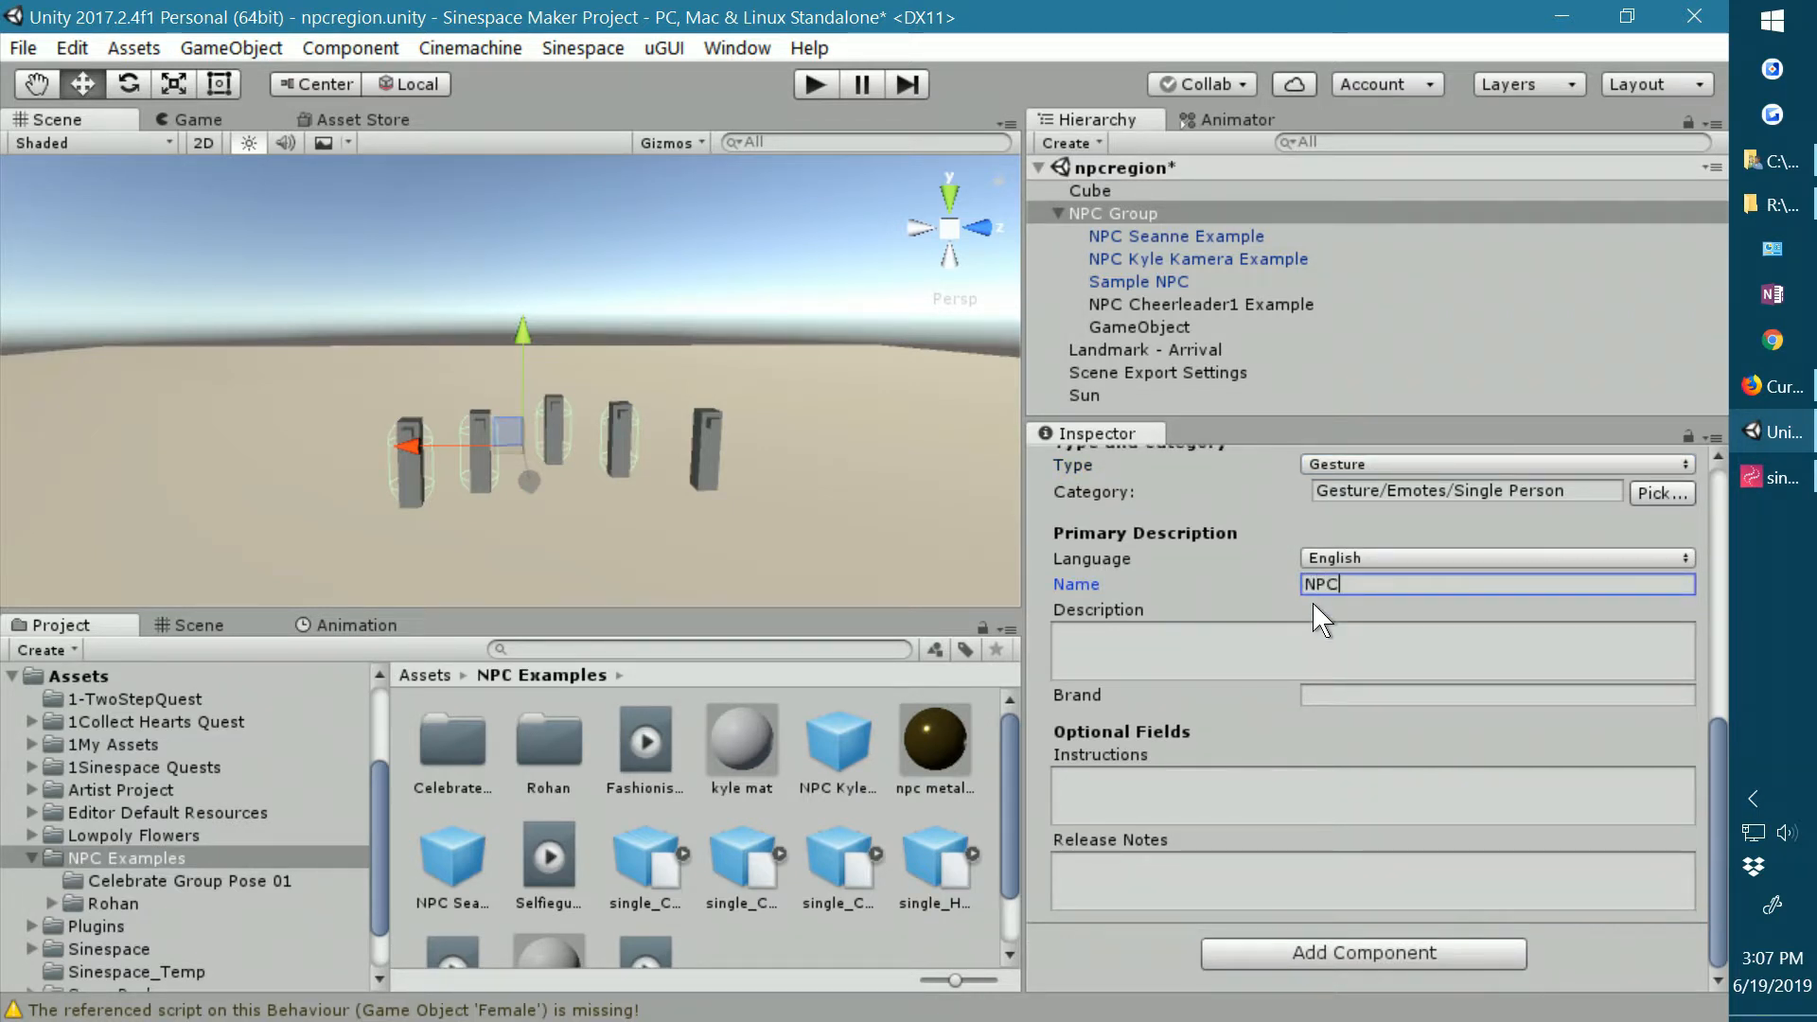
pyautogui.write(' Group2')
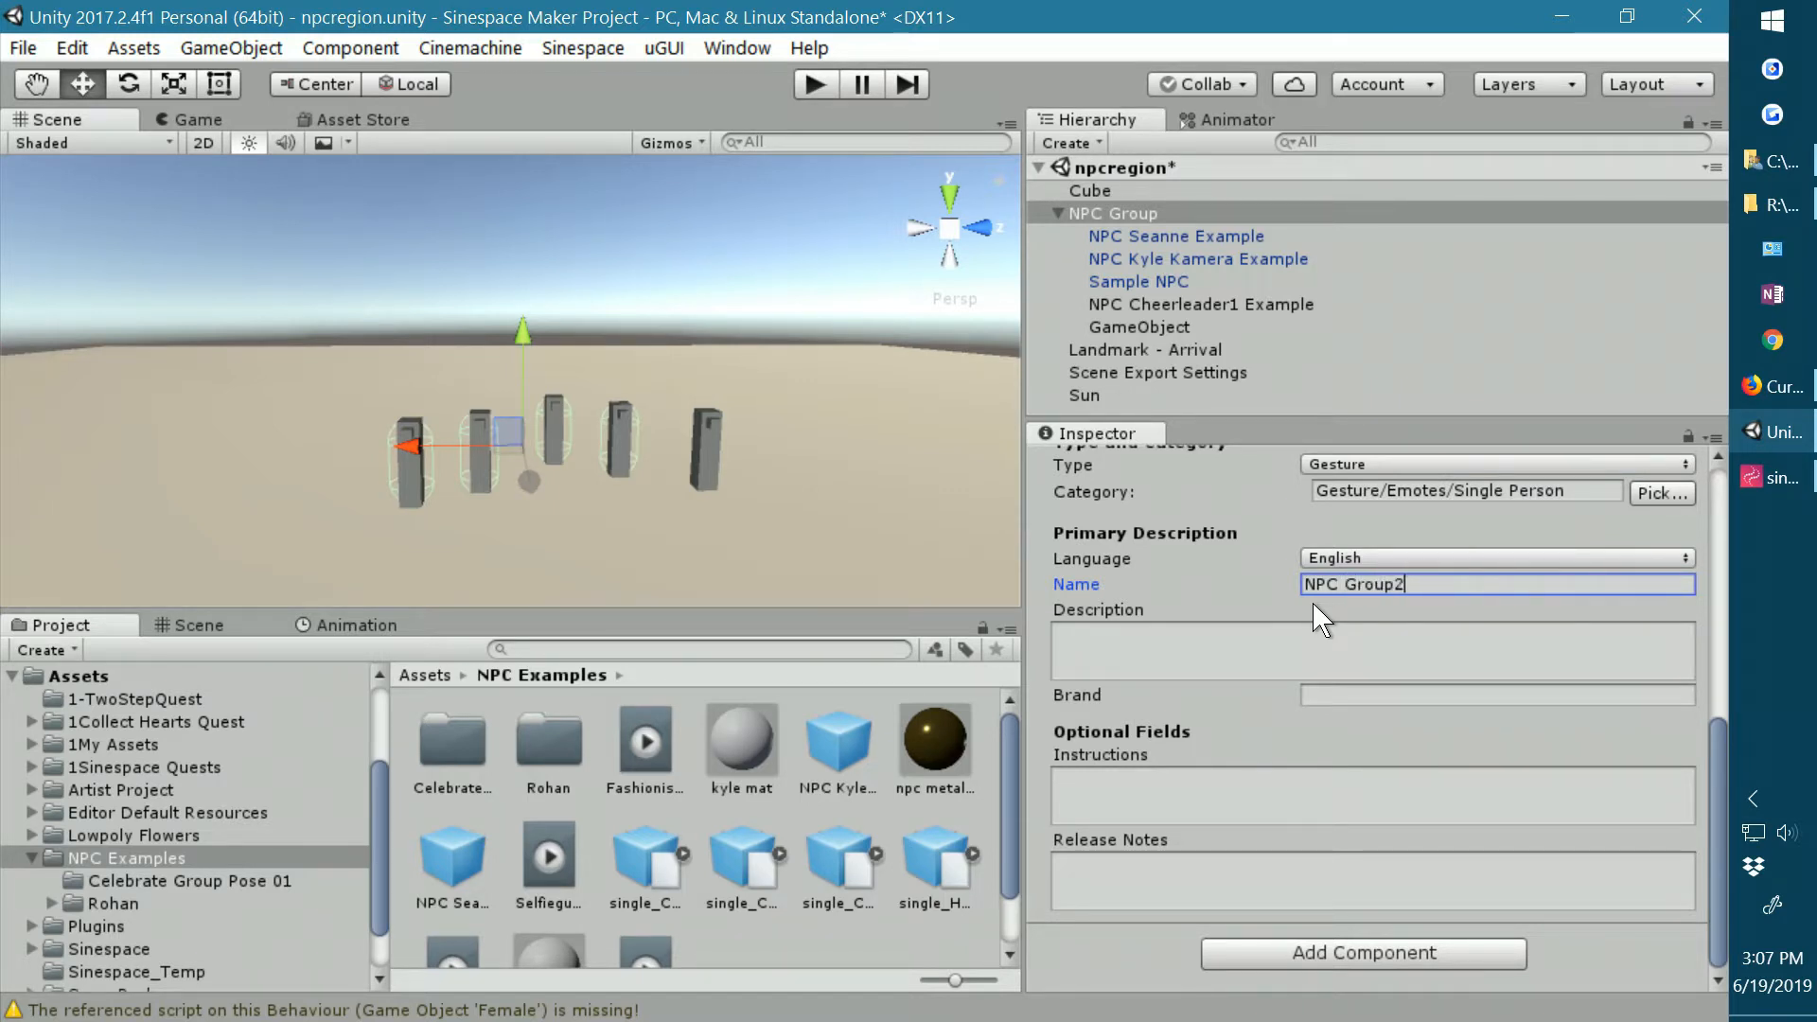
pyautogui.press('Tab')
pyautogui.write('des')
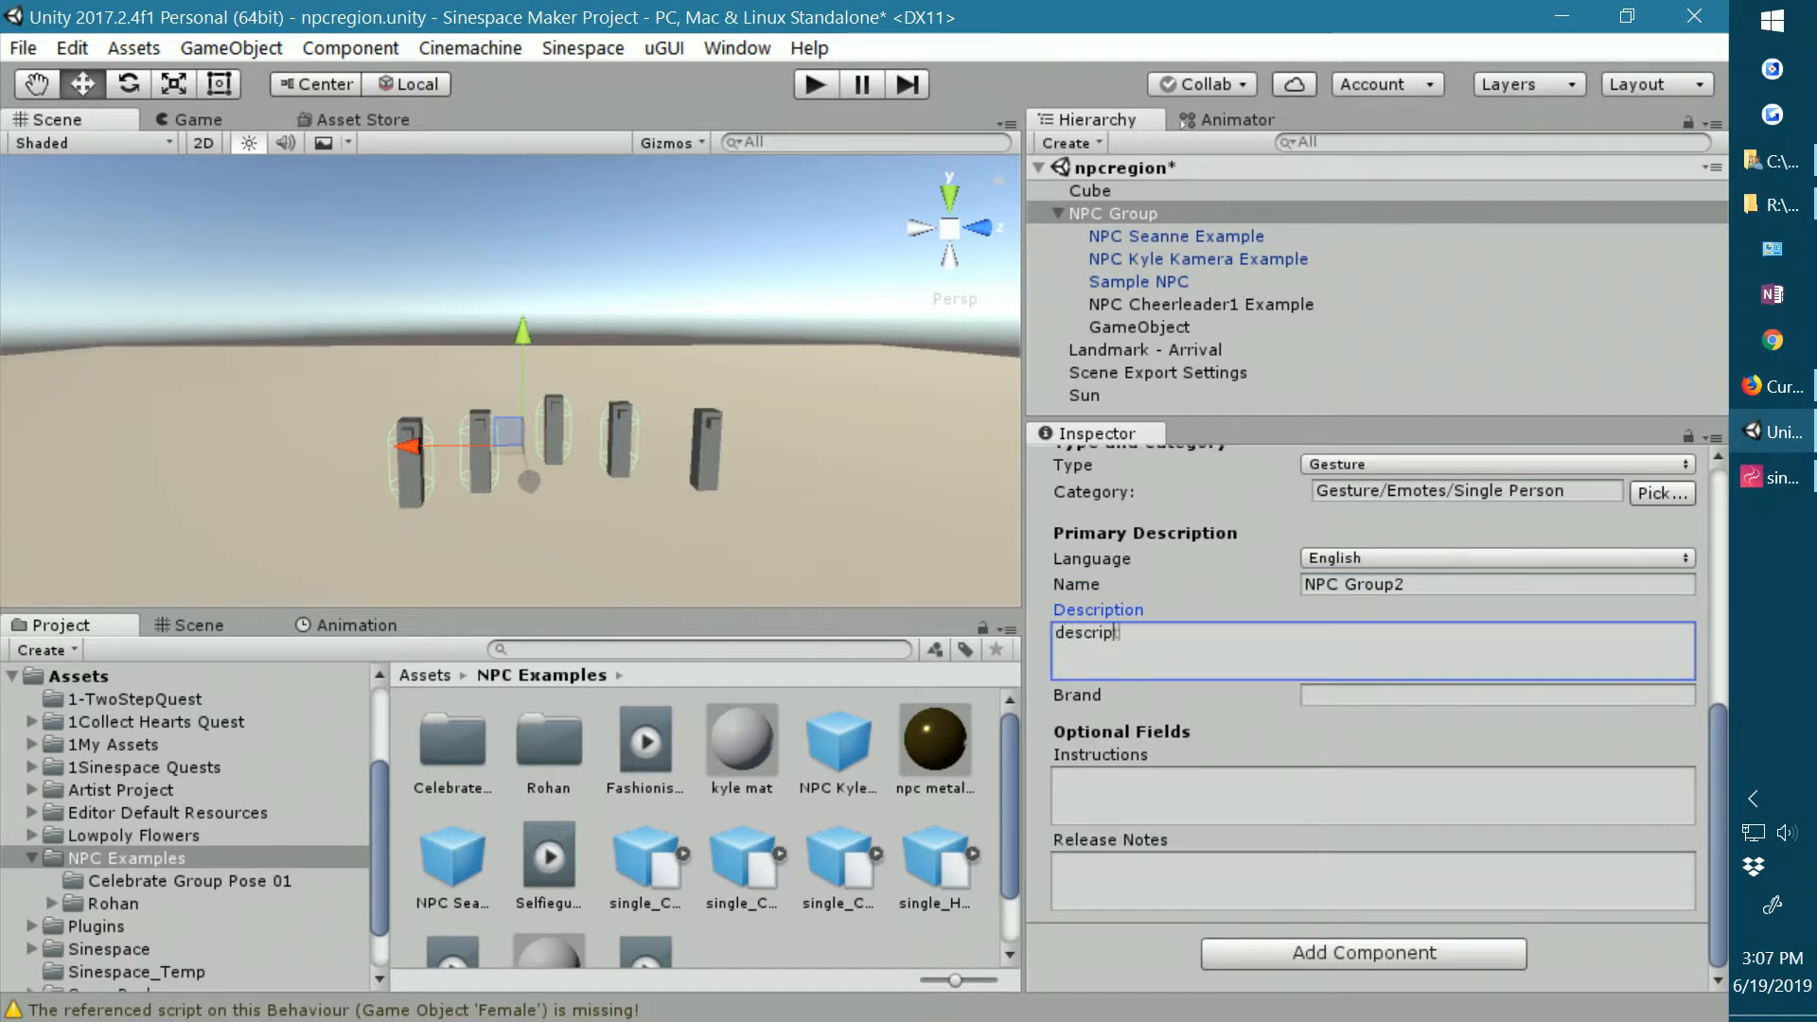
pyautogui.press('Tab')
pyautogui.write('MyBran')
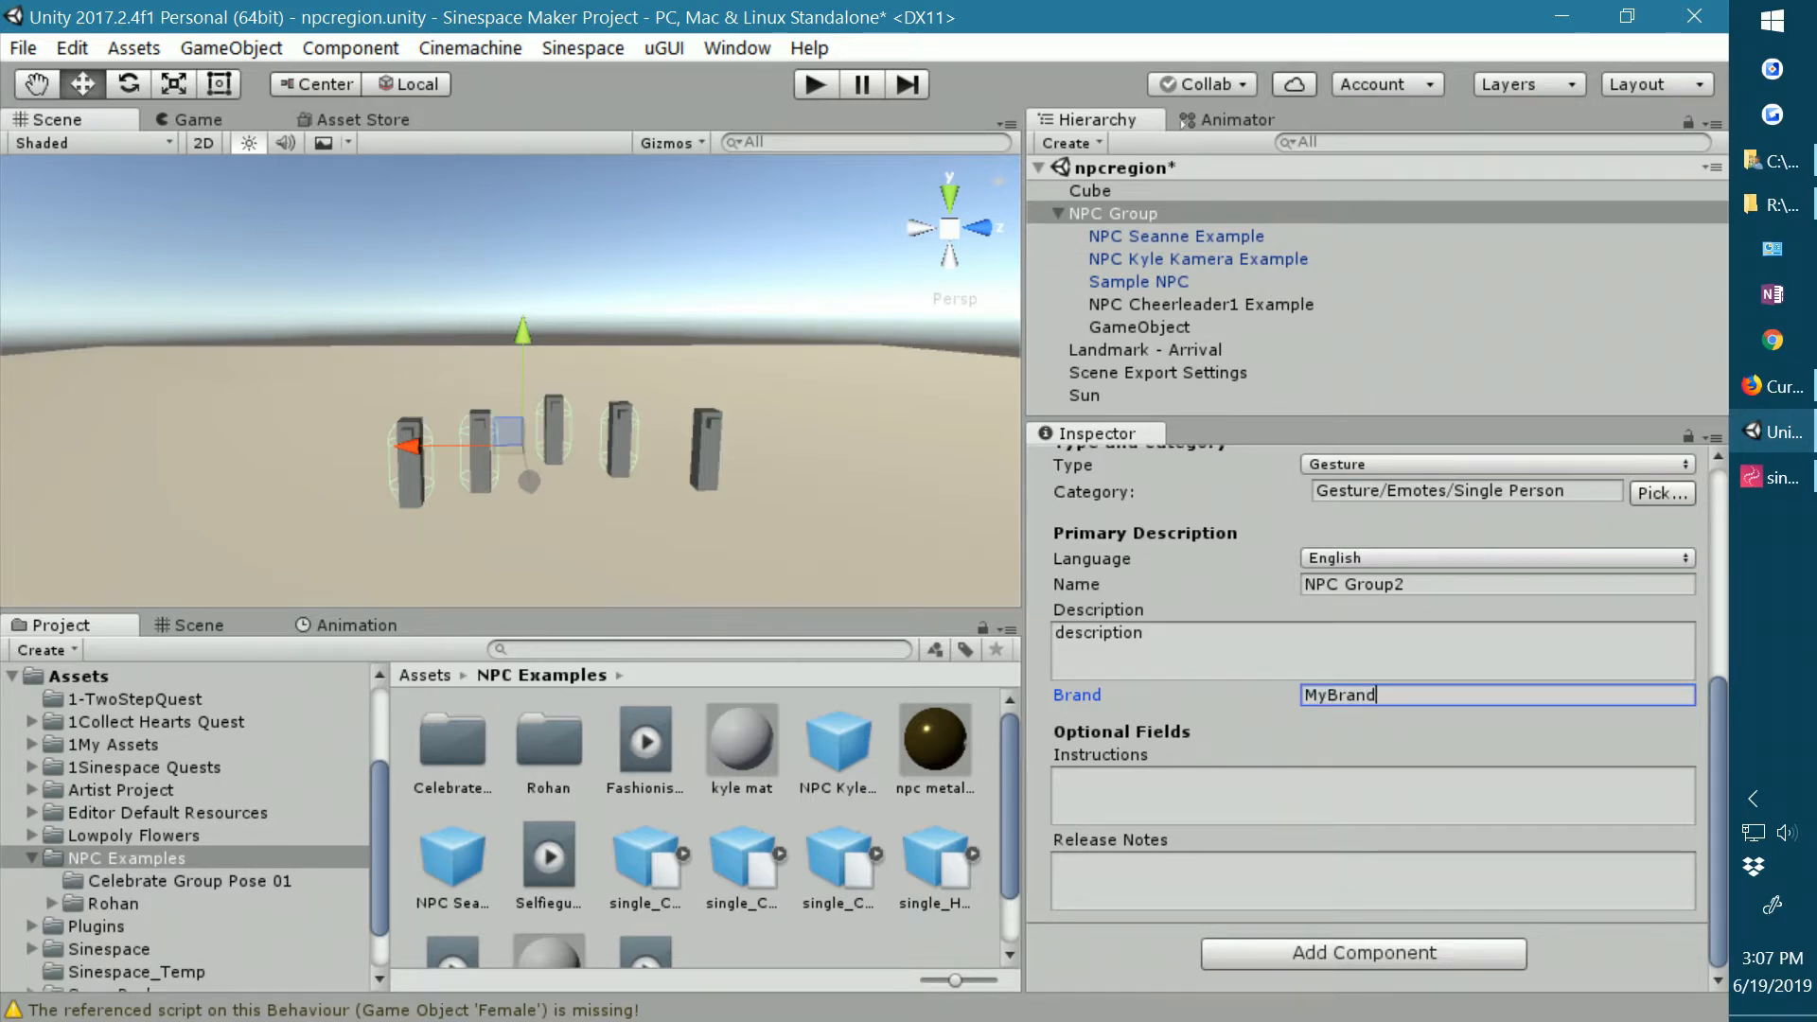
# Mark the NPC Group virtual good as Not For Sale in its pricing settings.
pyautogui.scroll(5, 1335, 616)
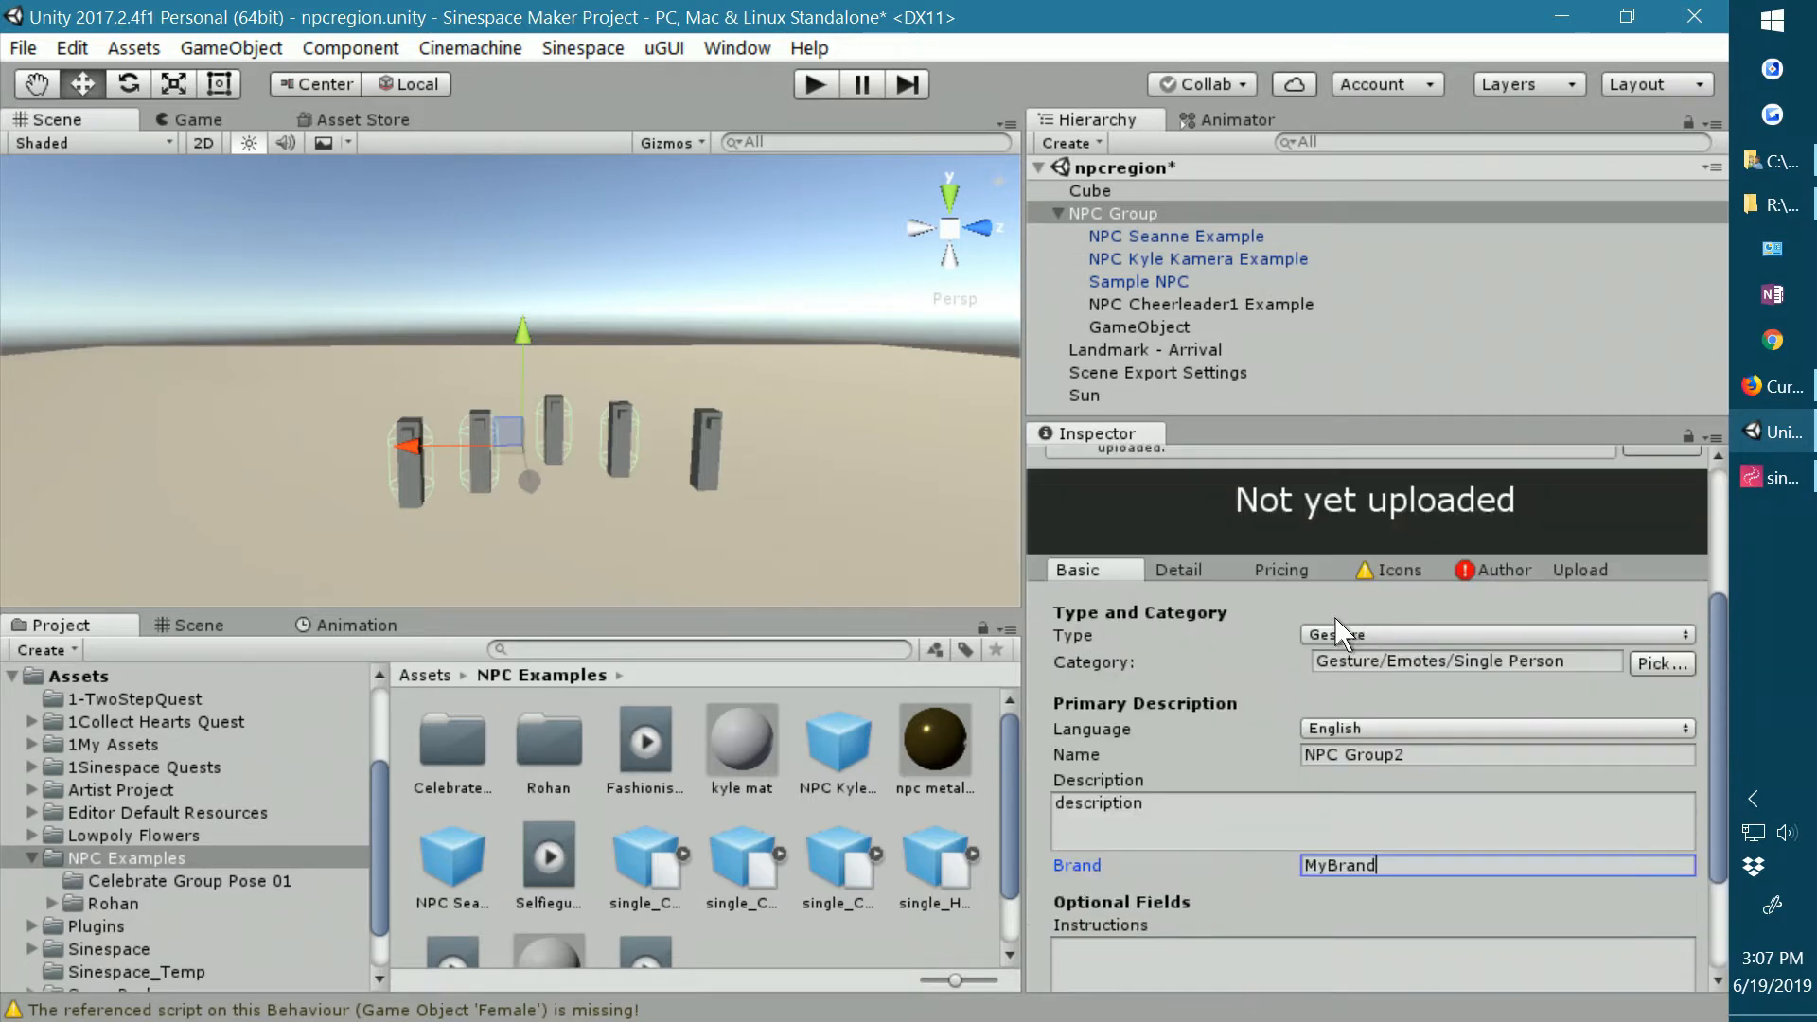
pyautogui.click(1164, 567)
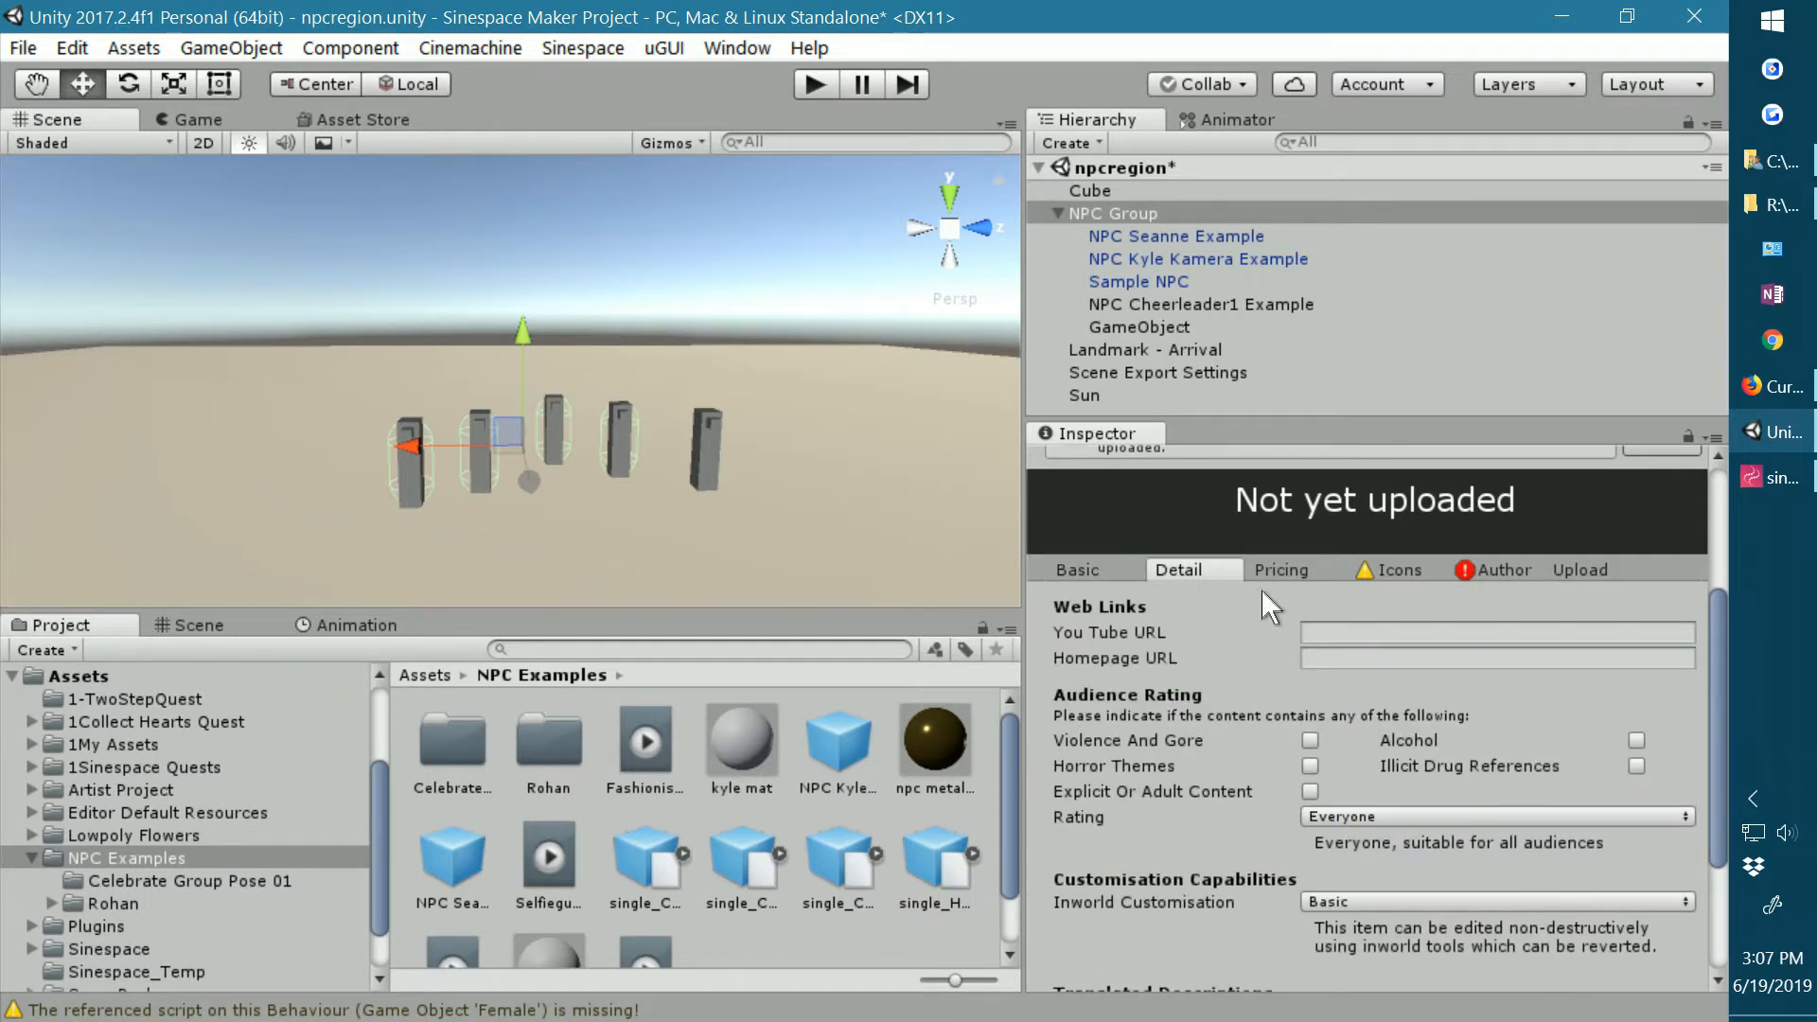
pyautogui.click(1288, 571)
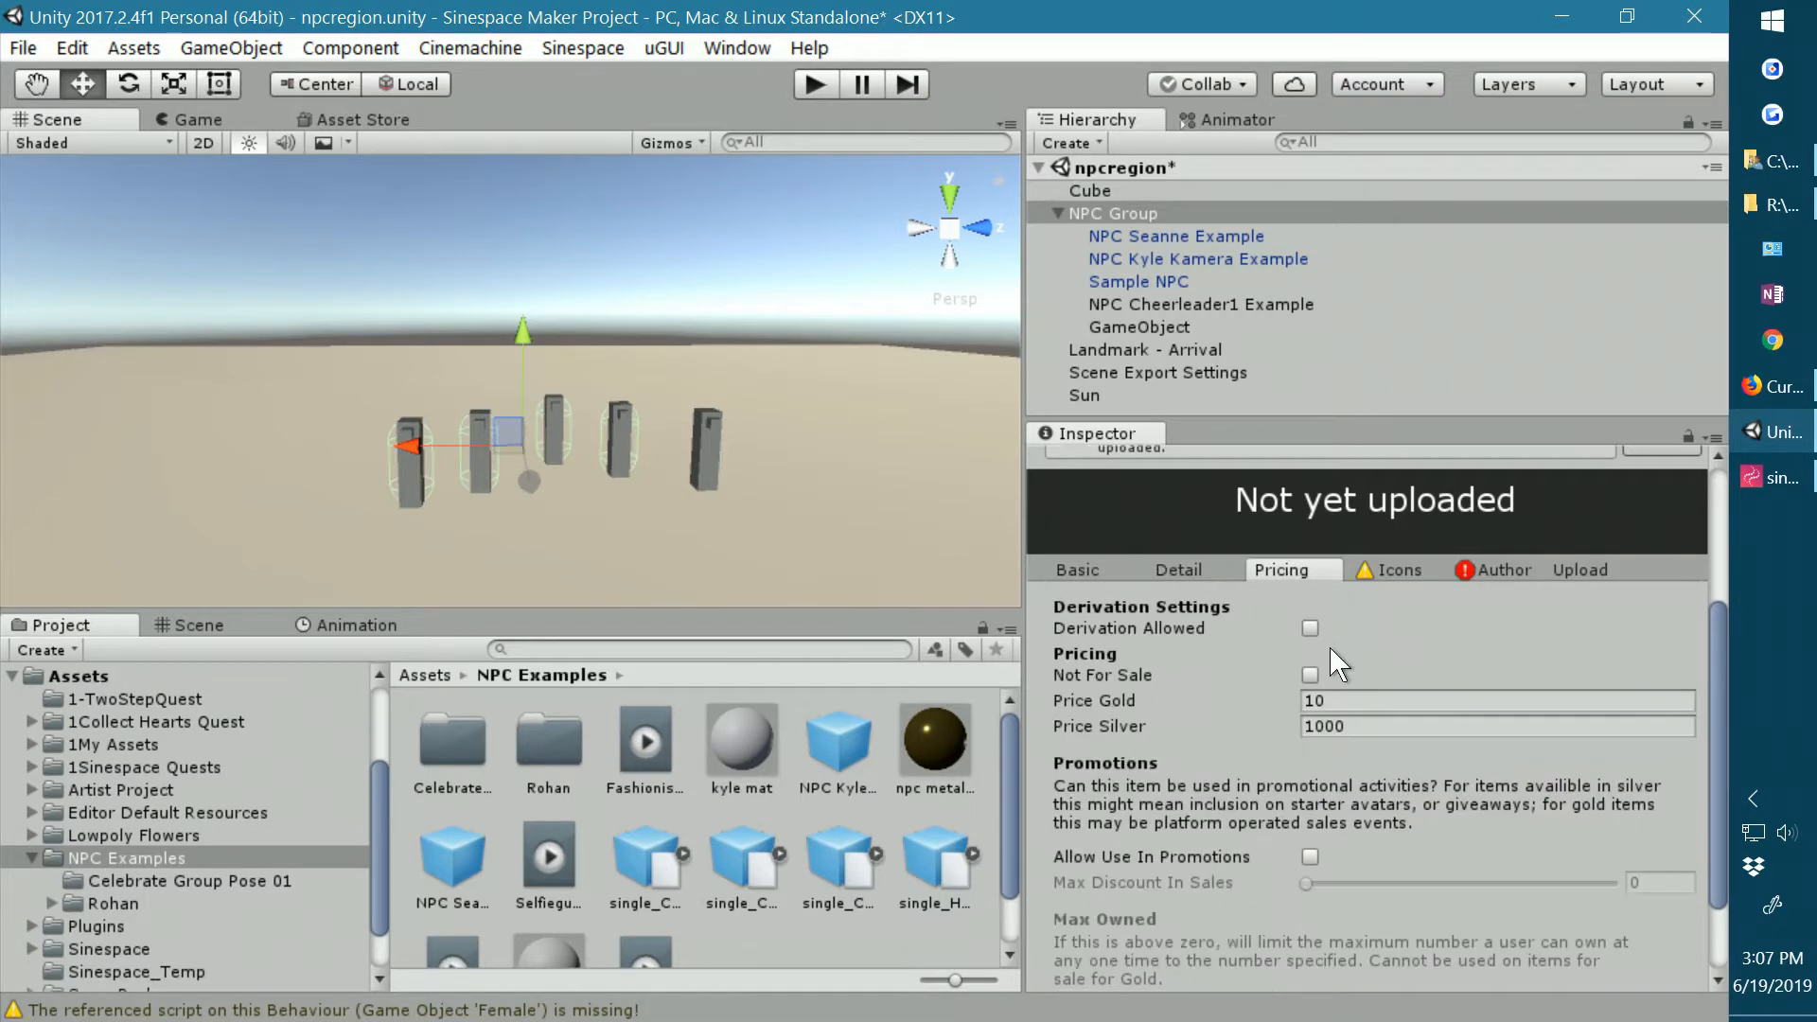
pyautogui.click(1311, 675)
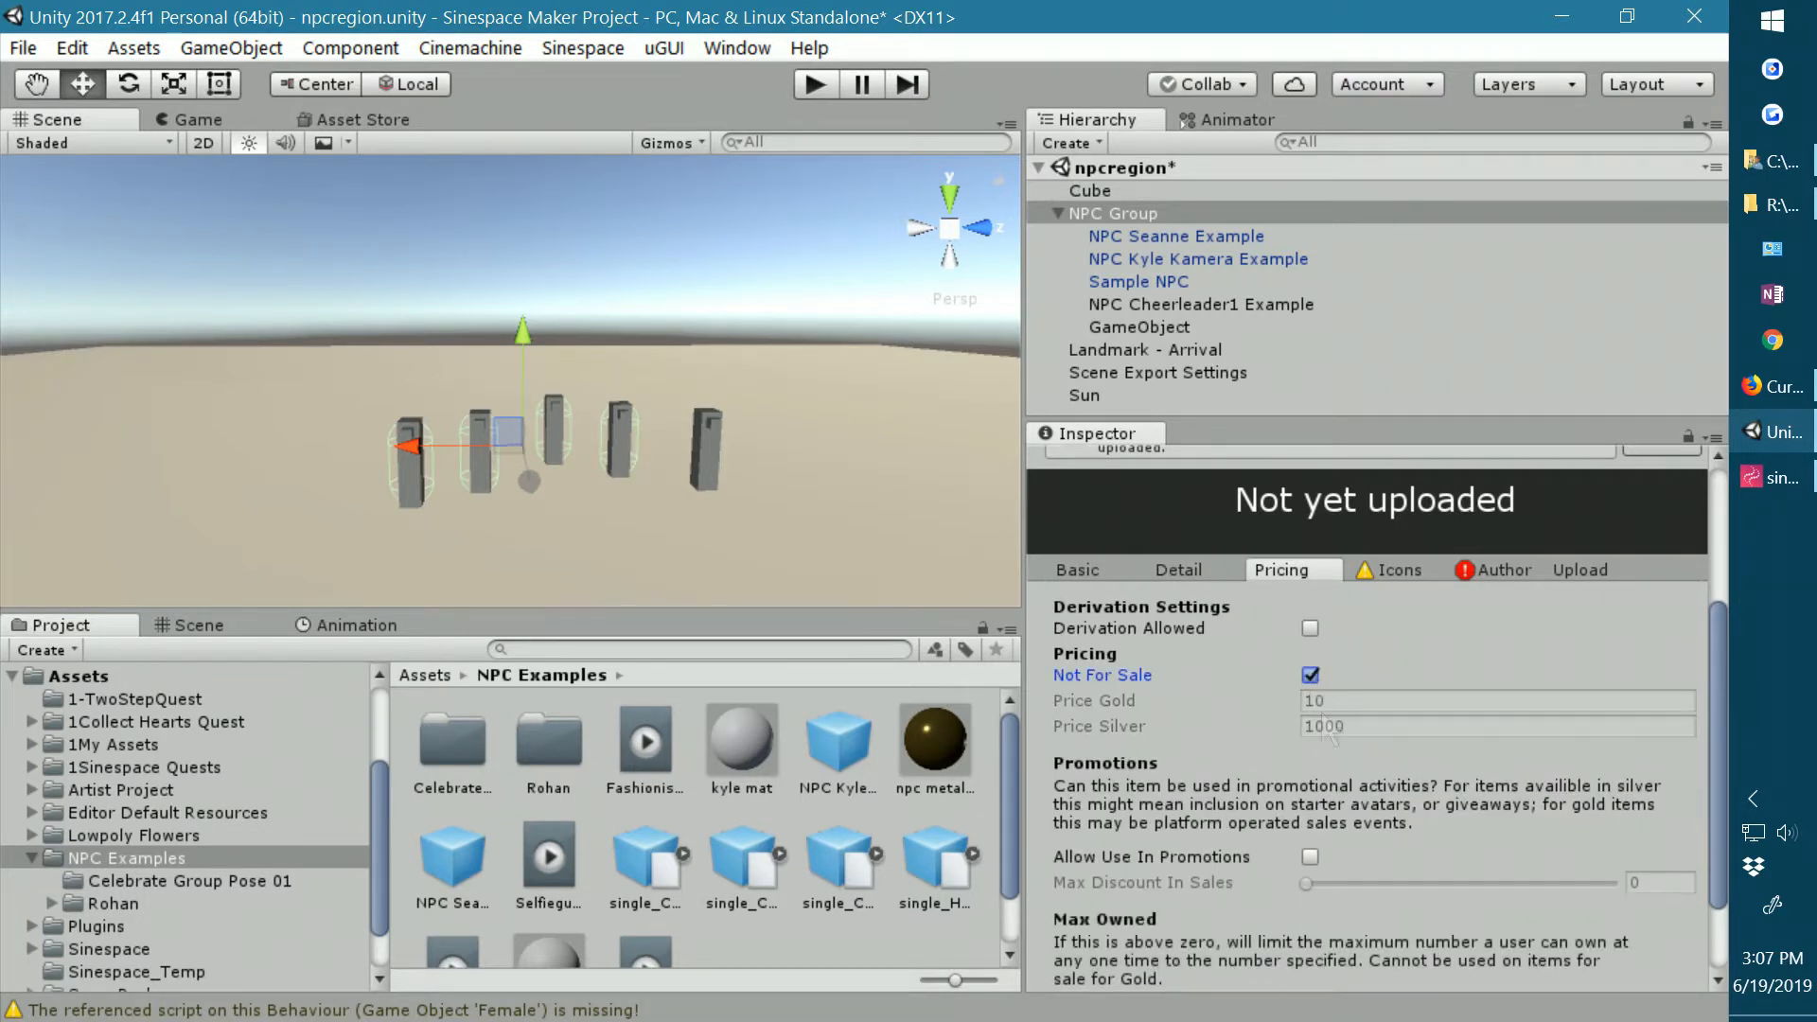
# Enter MyName as the virtual good's developer name and ©2019 MyBrand as its copyright.
pyautogui.click(1390, 570)
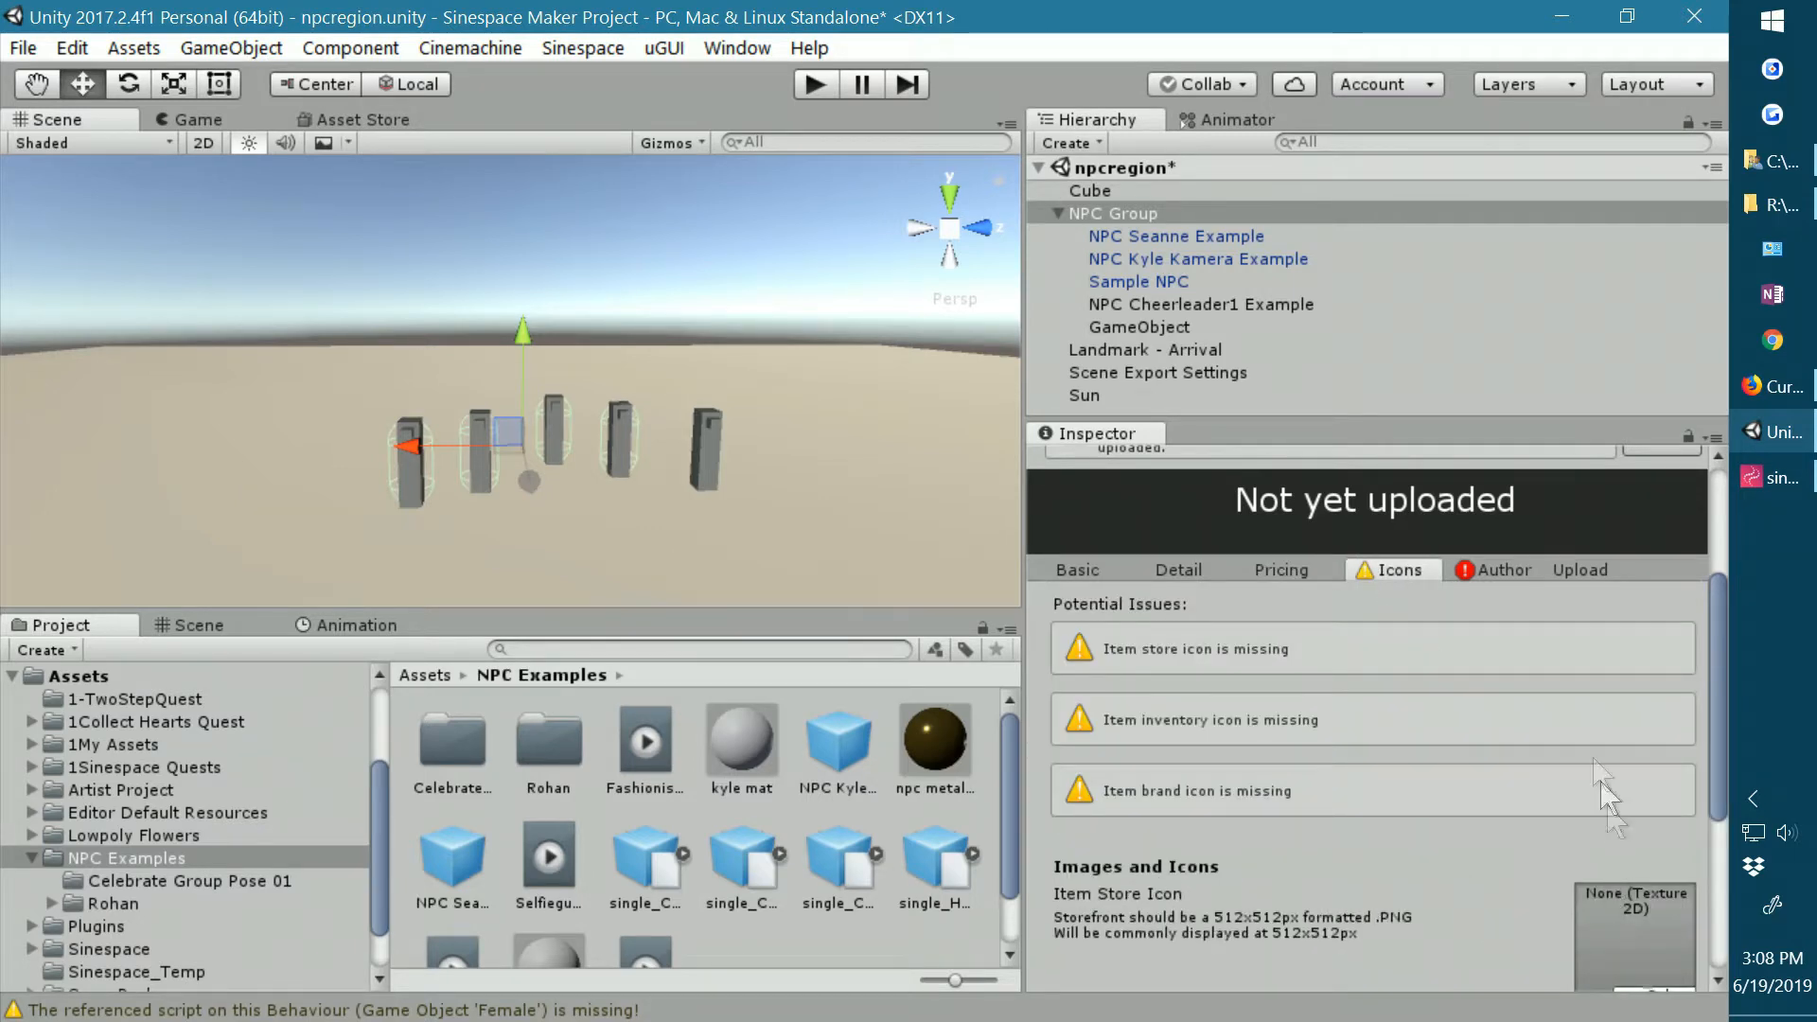
pyautogui.click(1504, 572)
pyautogui.click(1409, 778)
pyautogui.write('MyName')
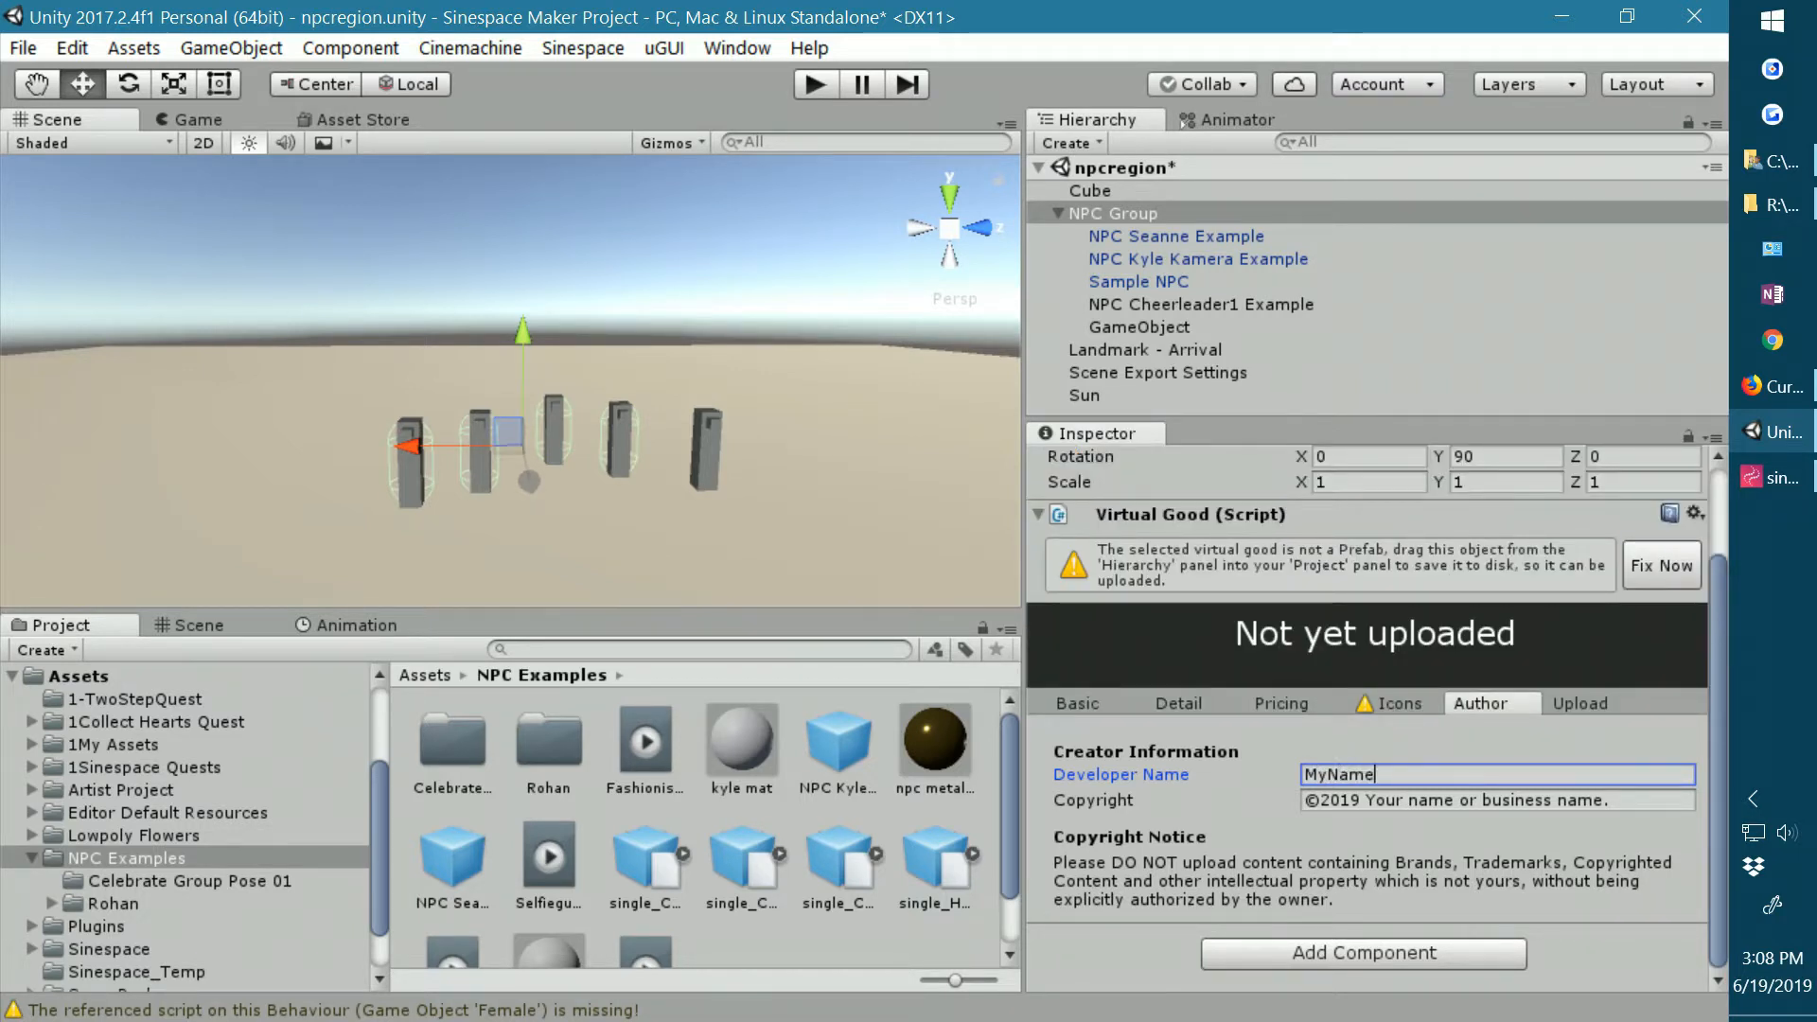
pyautogui.press('Tab')
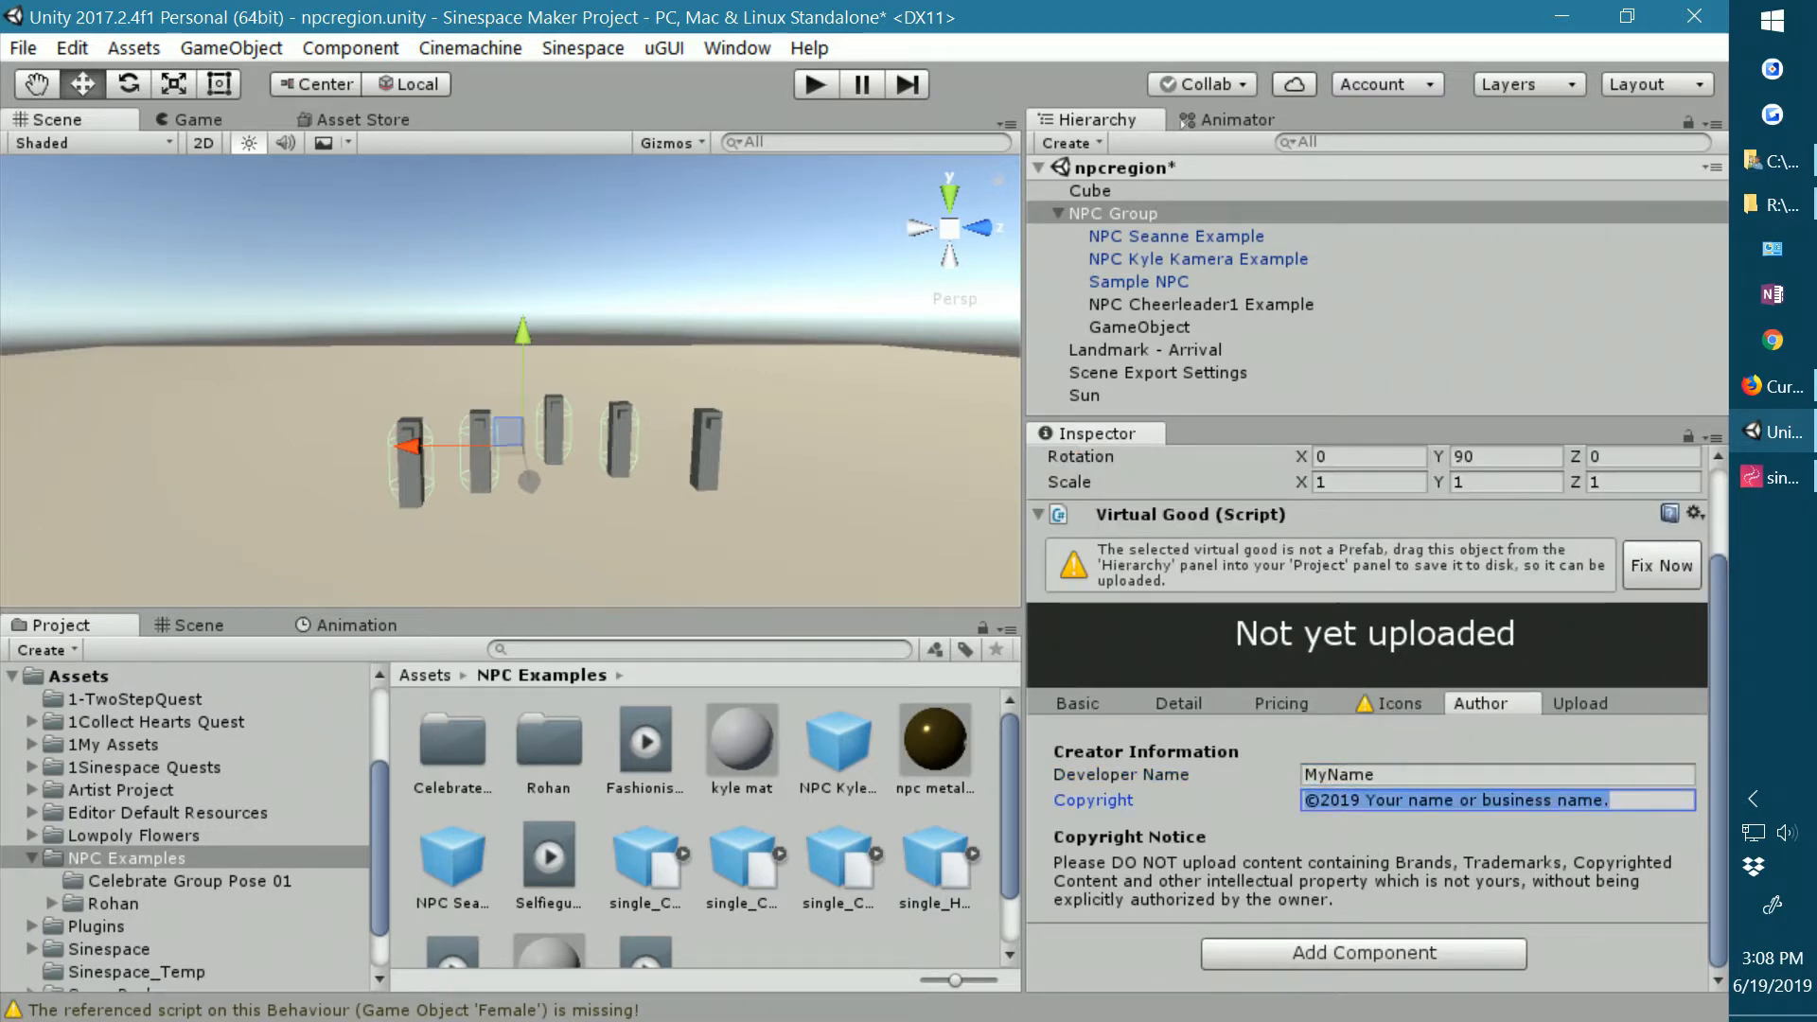
pyautogui.moveTo(1366, 800); pyautogui.dragTo(1643, 813)
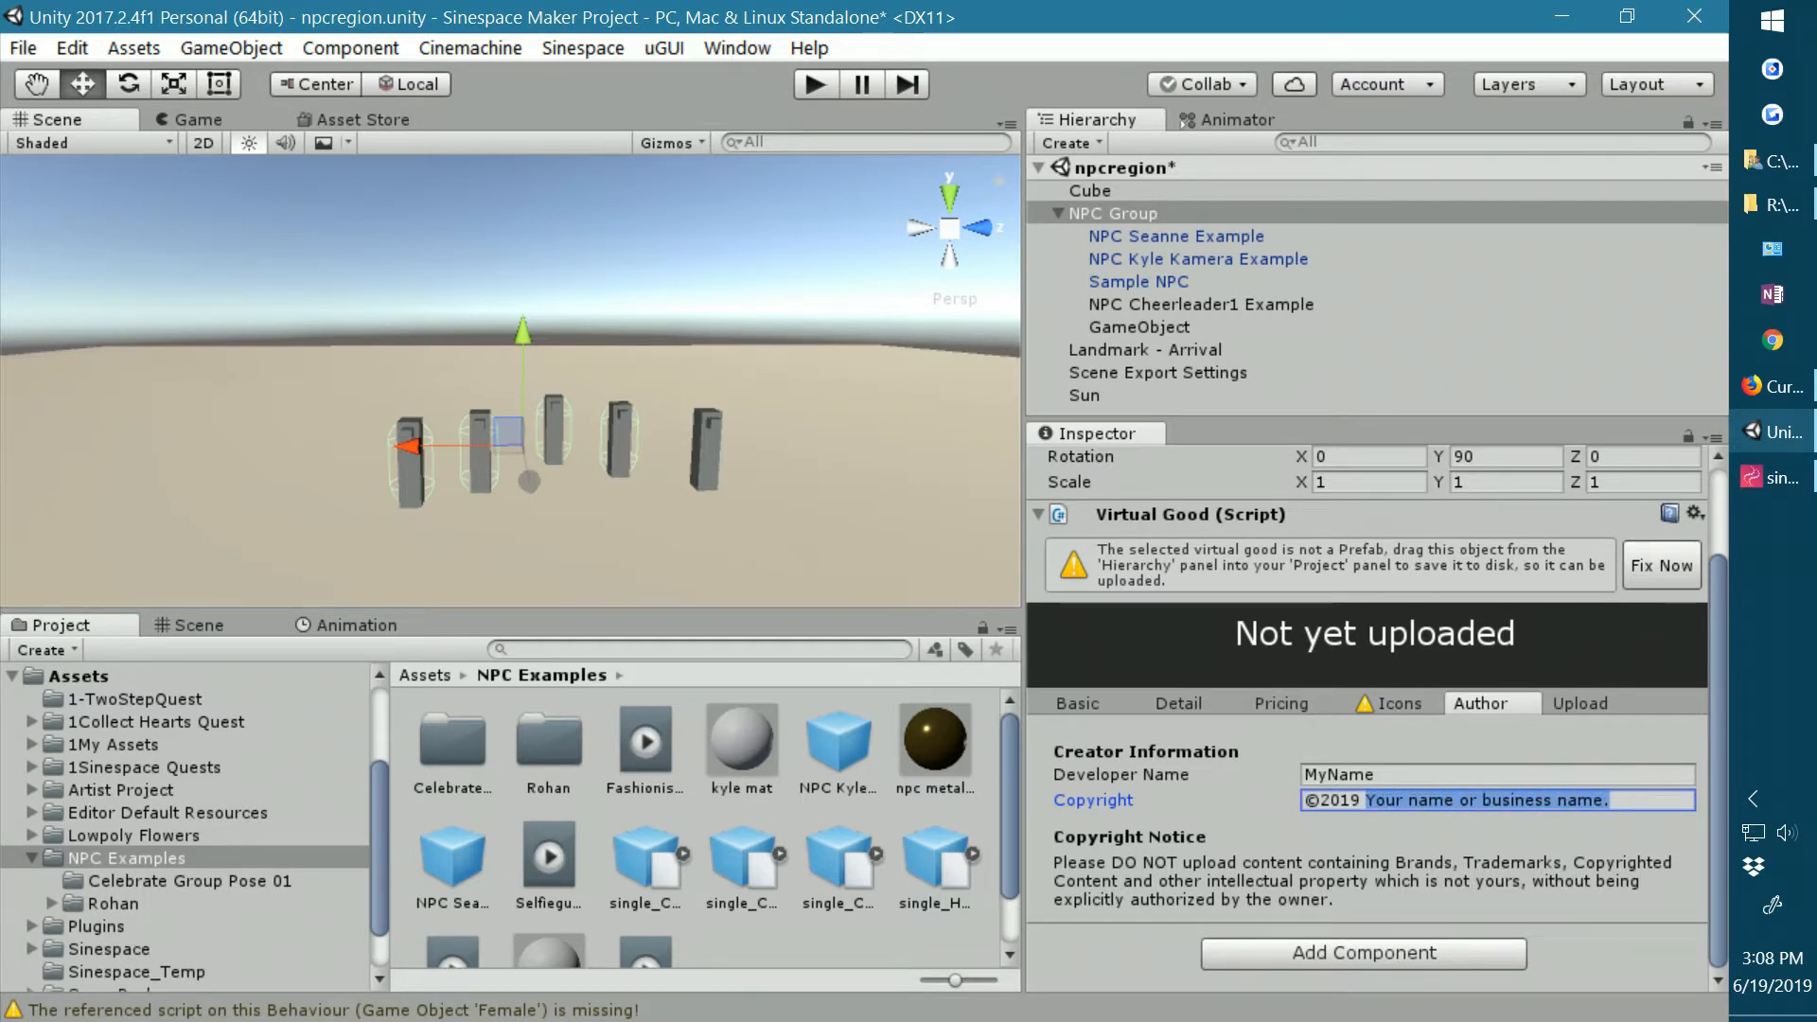
pyautogui.write('MyBrand')
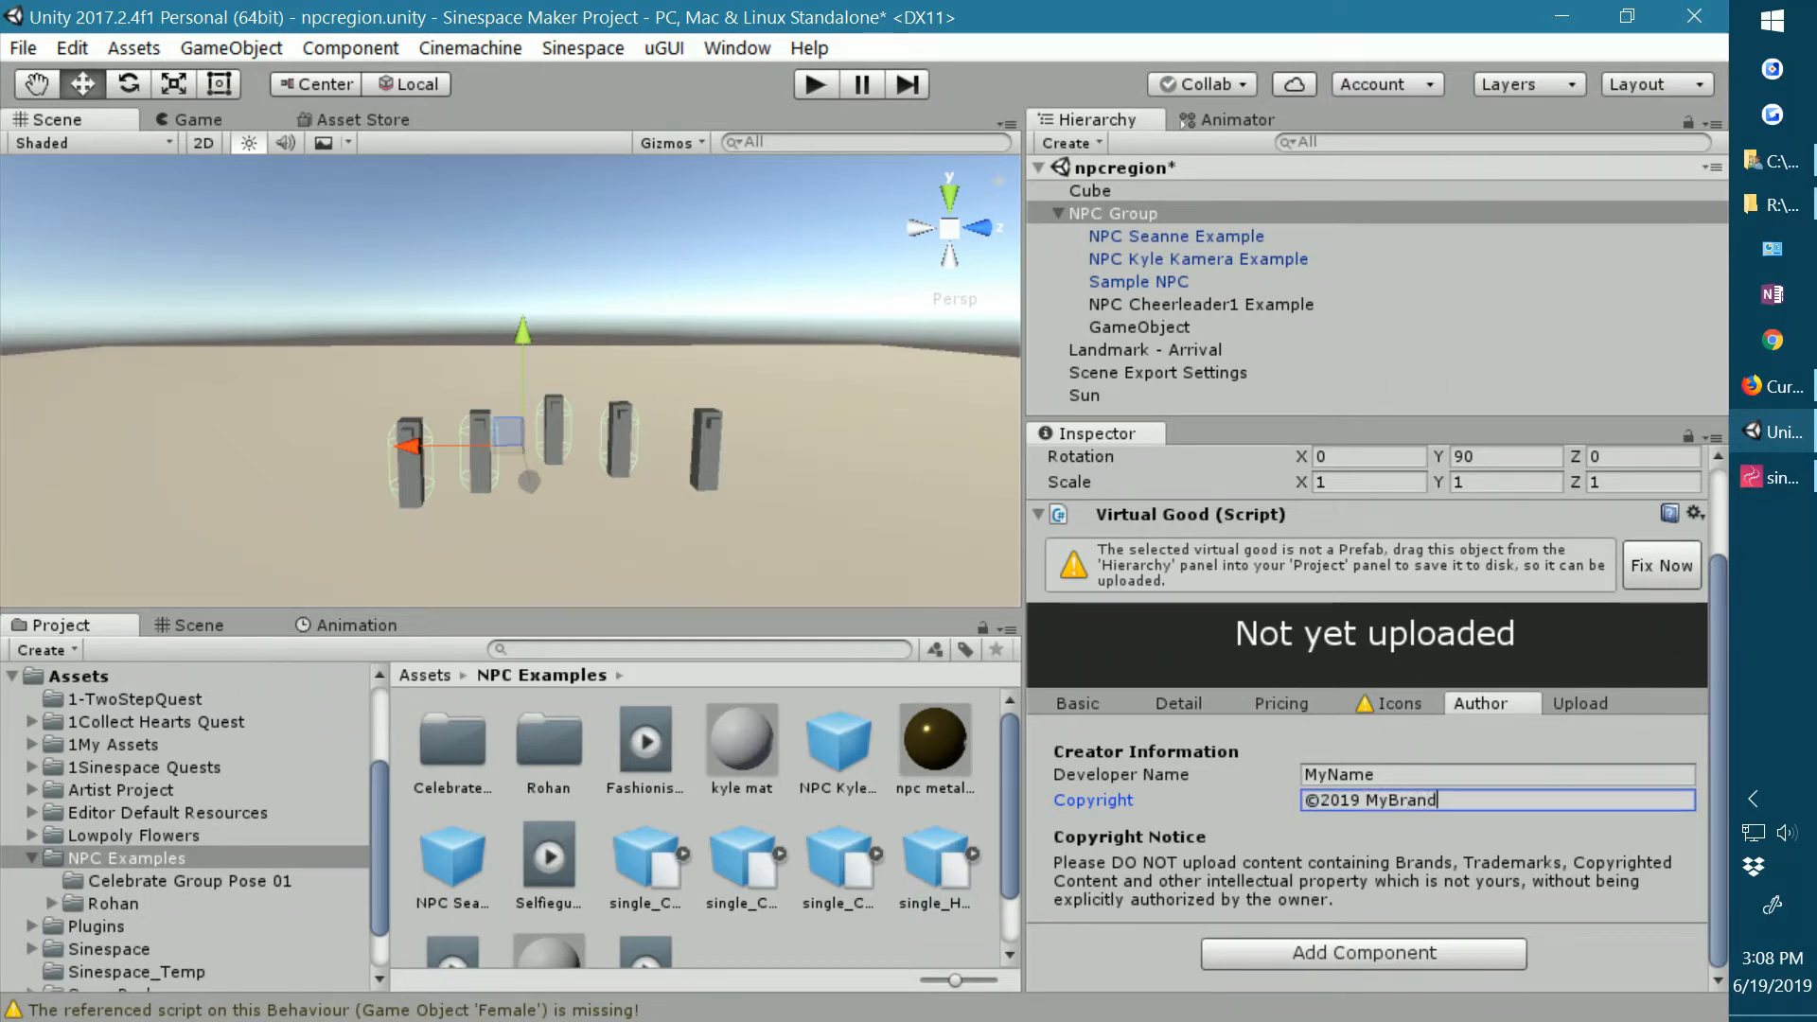
# Examine the NPC Group's upload settings and prefab requirements, and enlarge the project asset area.
pyautogui.click(1581, 702)
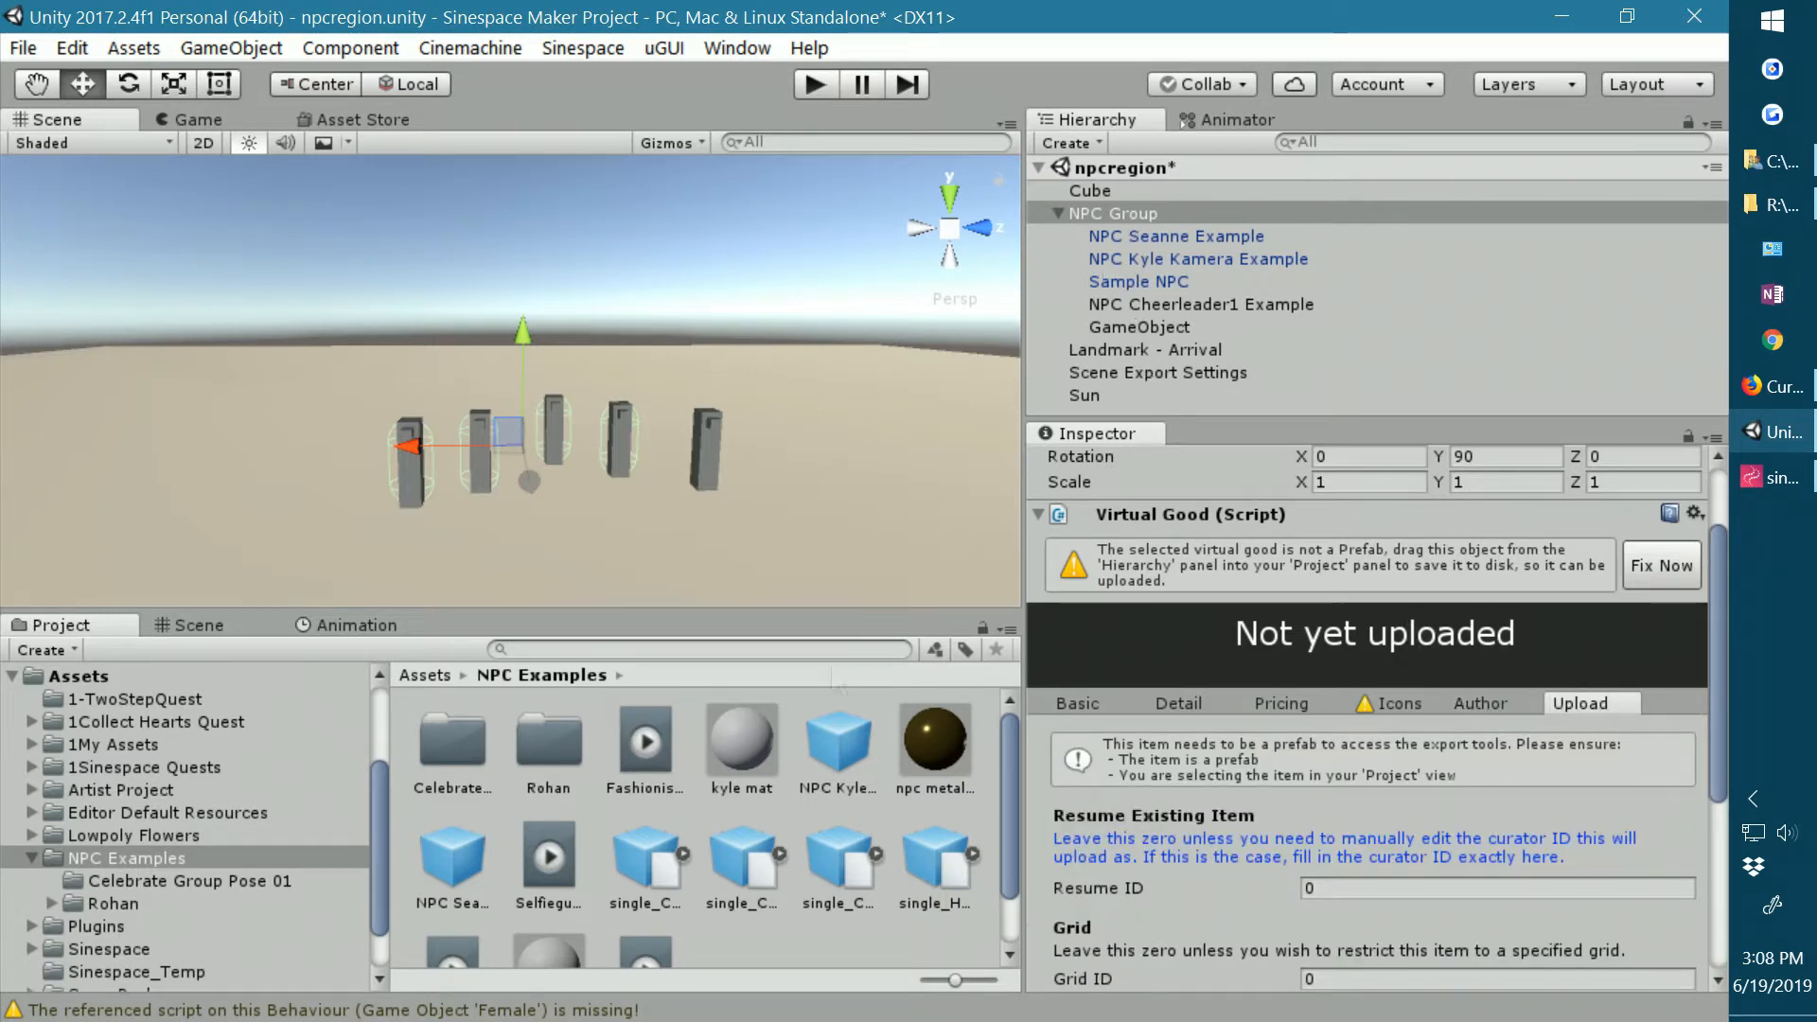
pyautogui.moveTo(874, 610); pyautogui.dragTo(861, 467)
pyautogui.scroll(-2, 1379, 680)
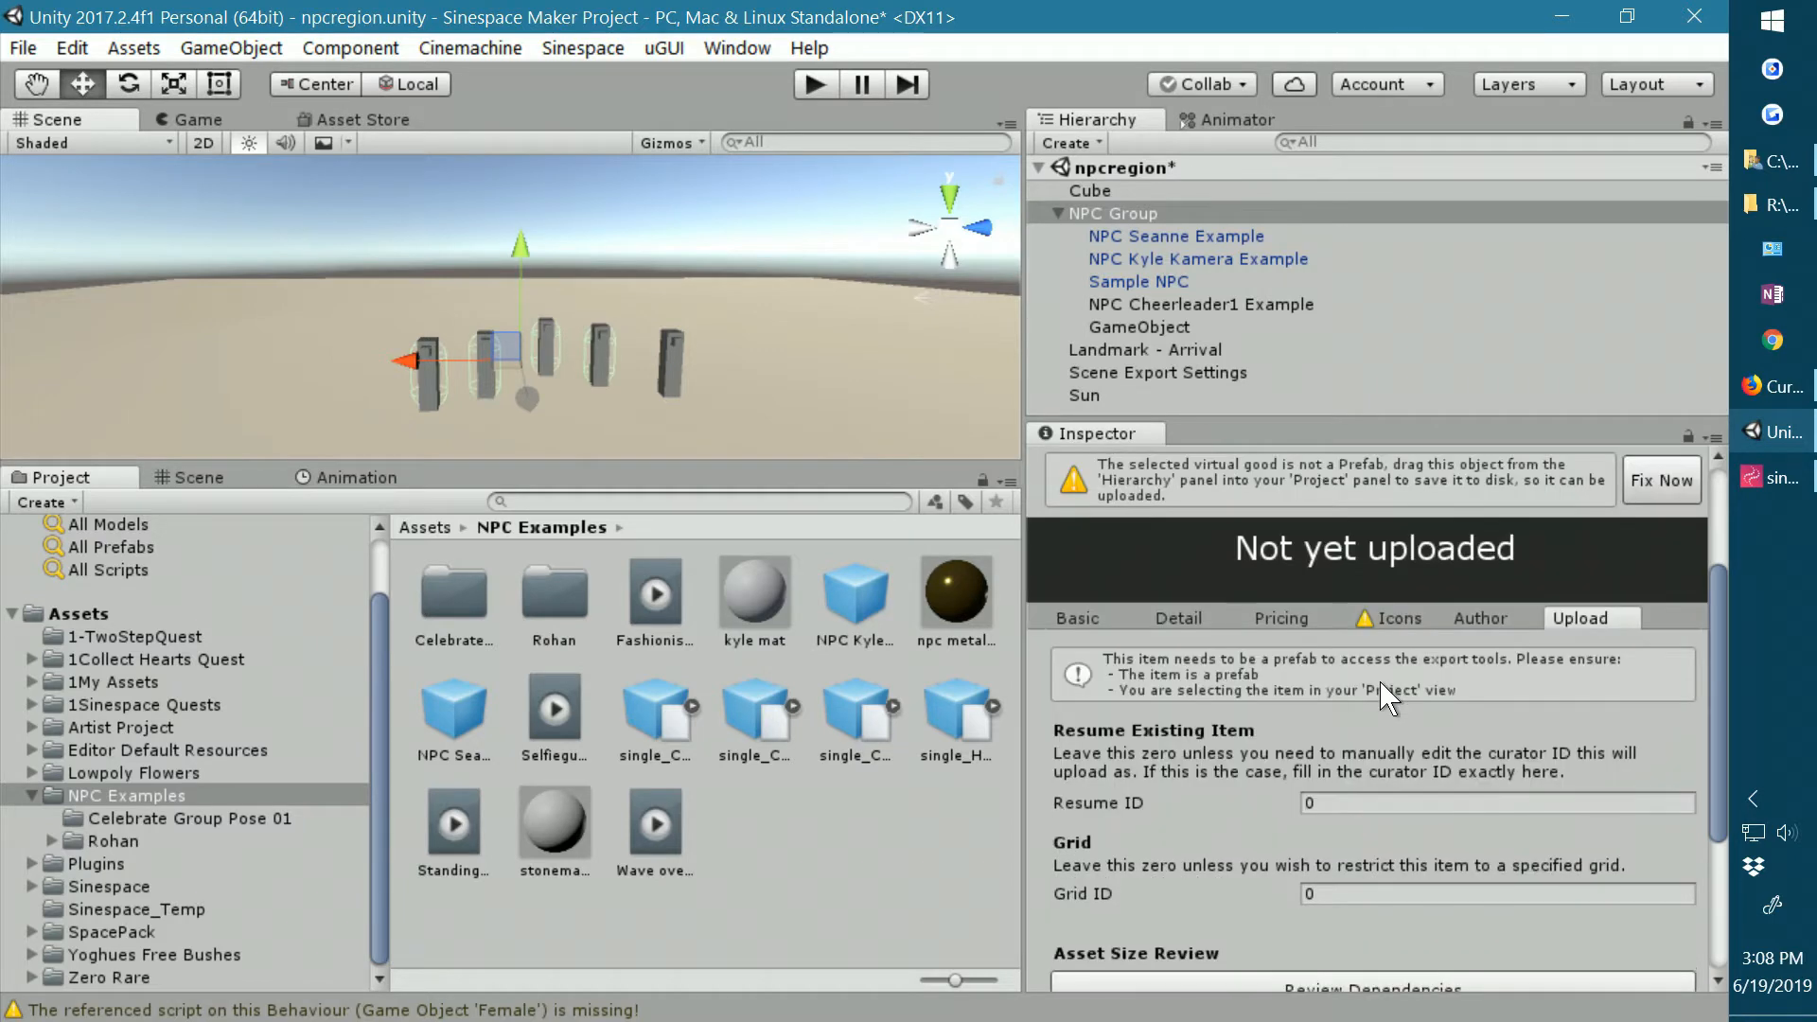
pyautogui.scroll(-3, 1381, 682)
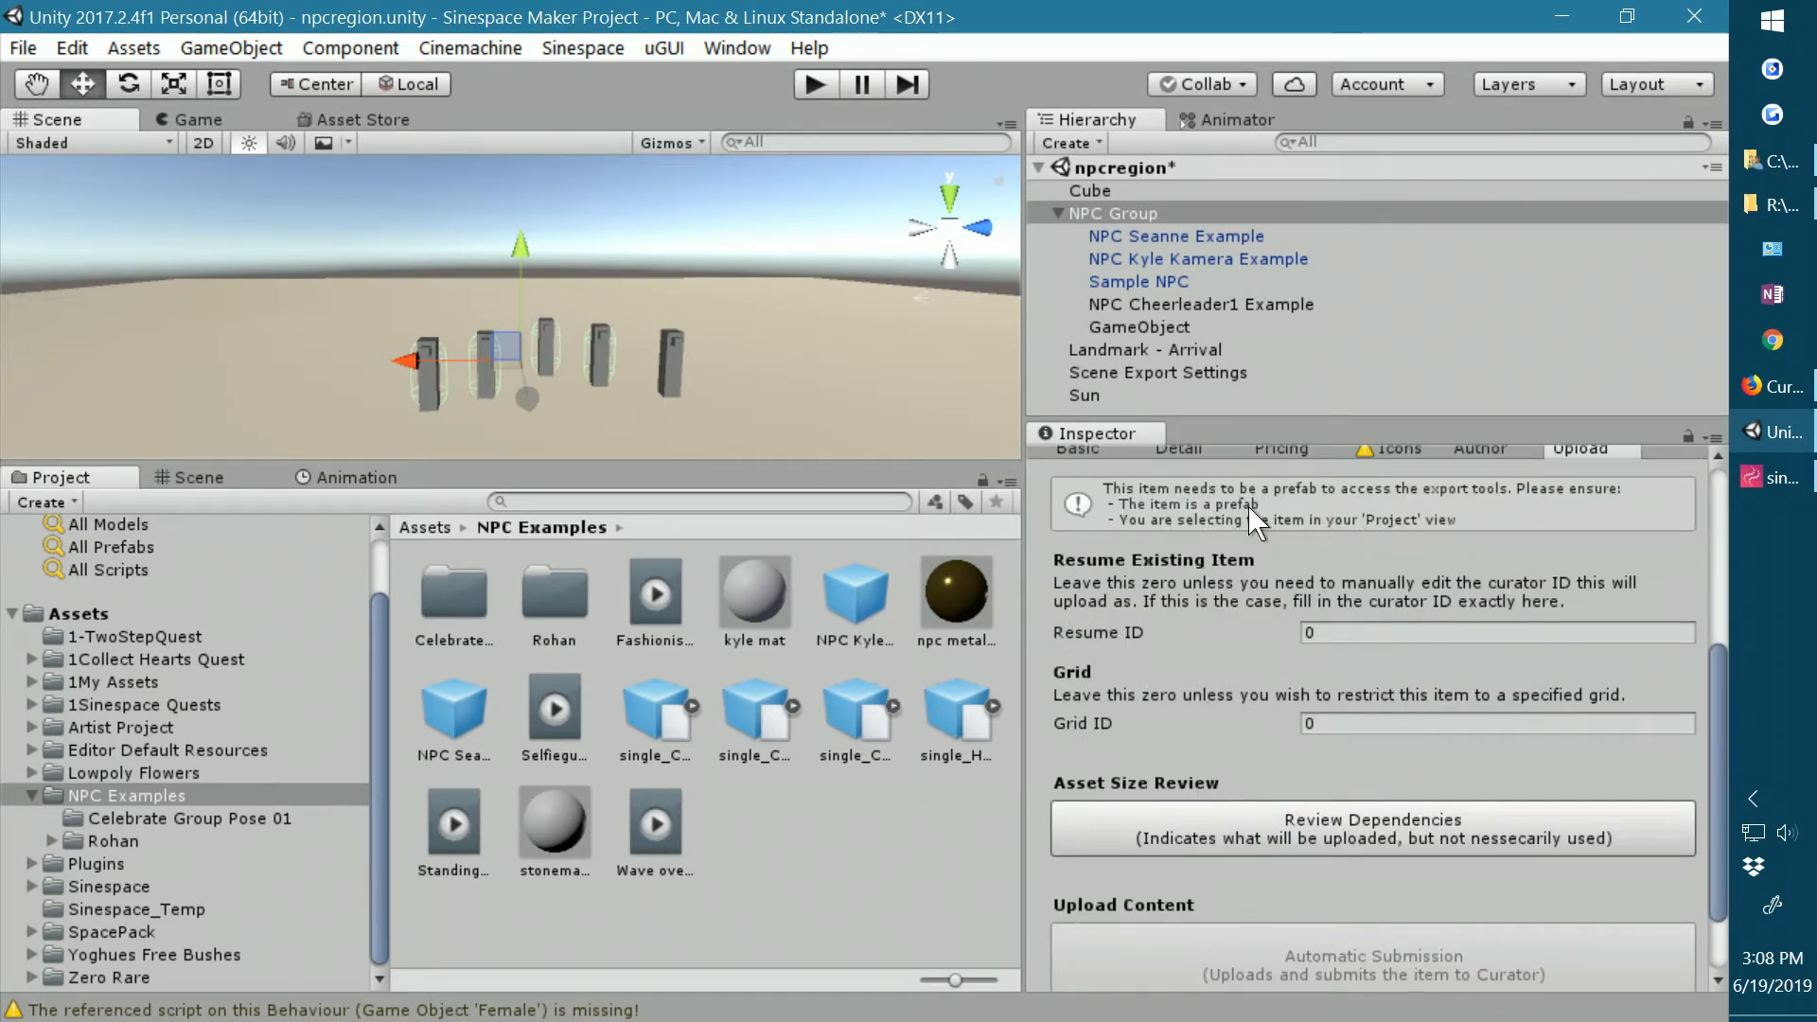
pyautogui.scroll(3, 1240, 545)
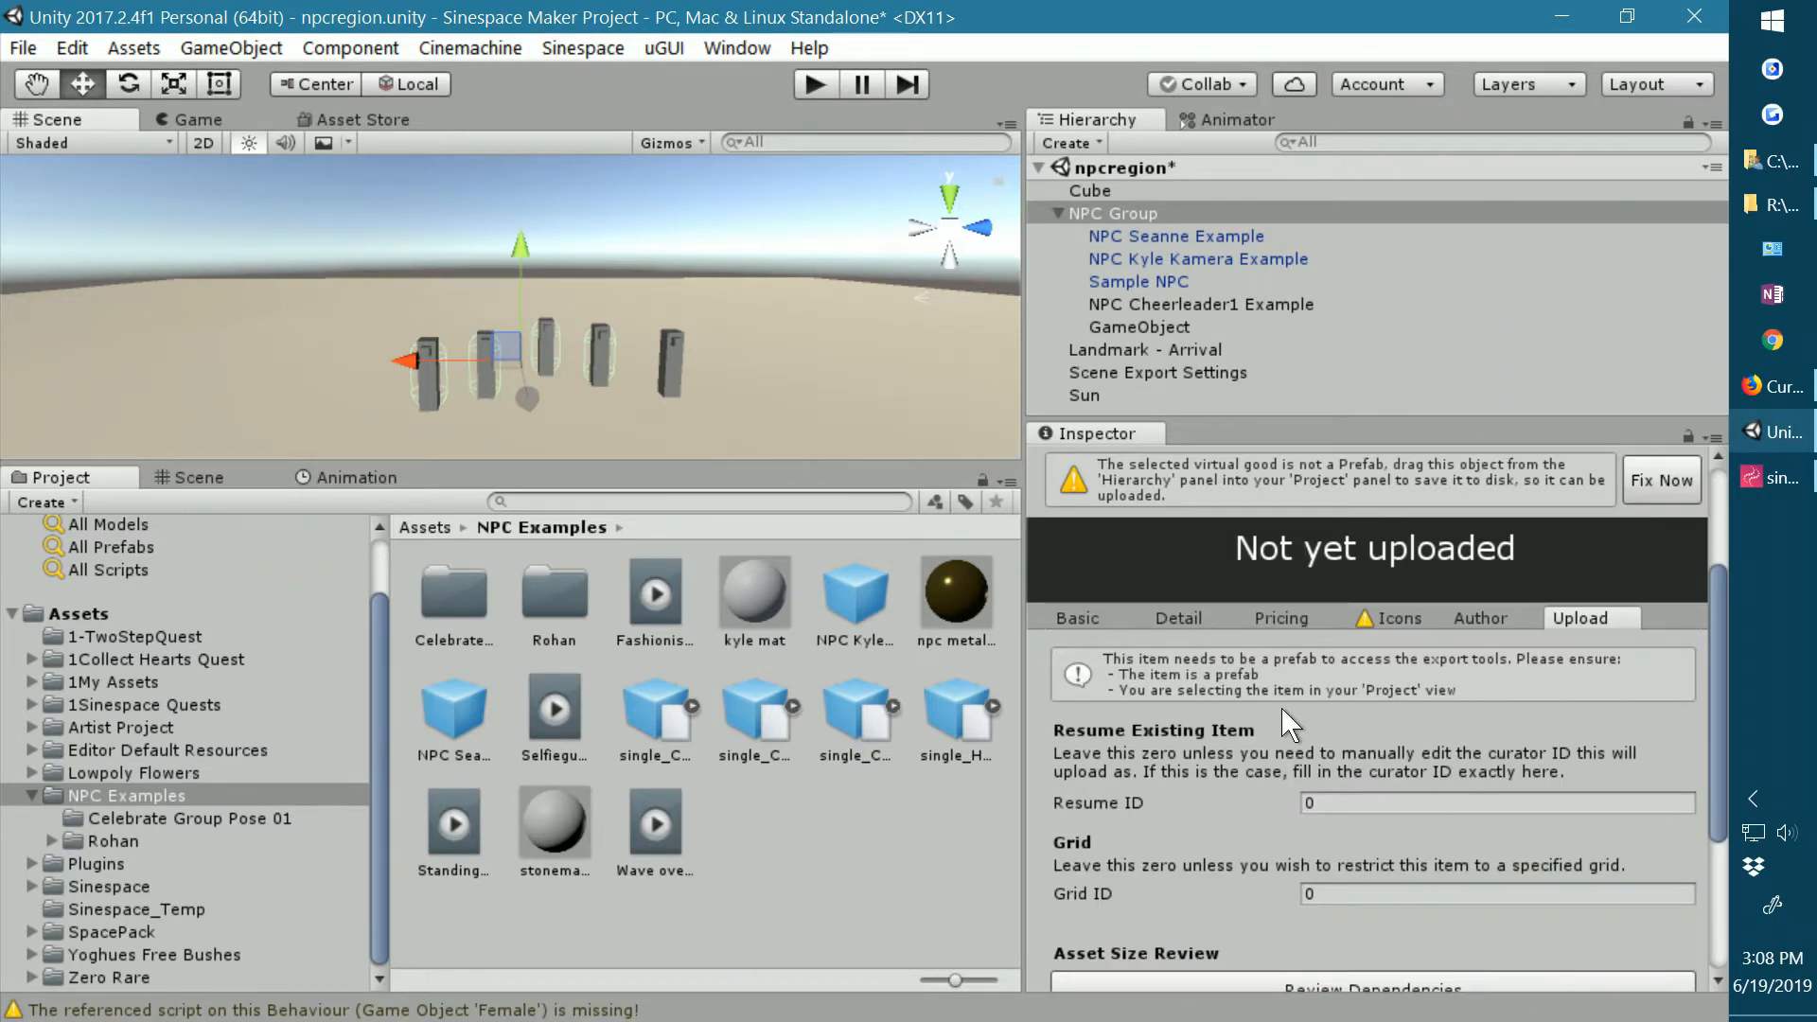
pyautogui.scroll(-2, 1282, 708)
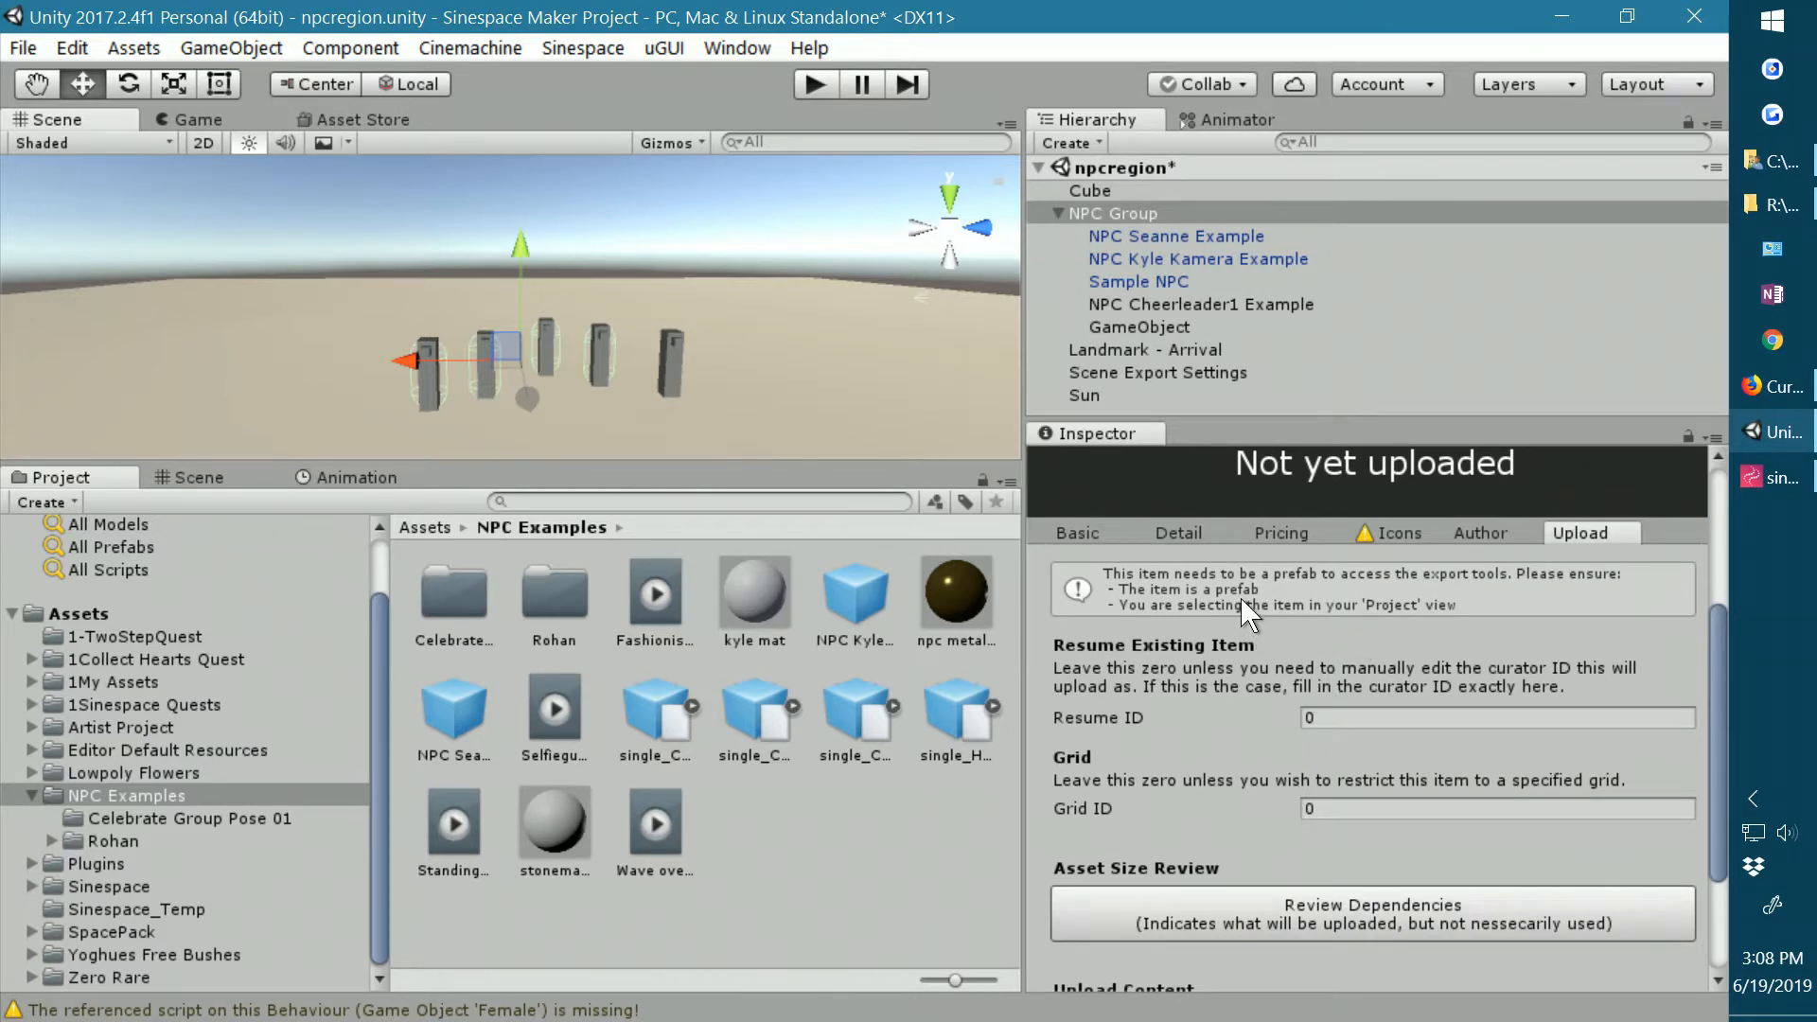
# Rename the NPC Group object to NPC Group 2 and save it as a prefab in the NPC Examples folder.
pyautogui.click(1113, 214)
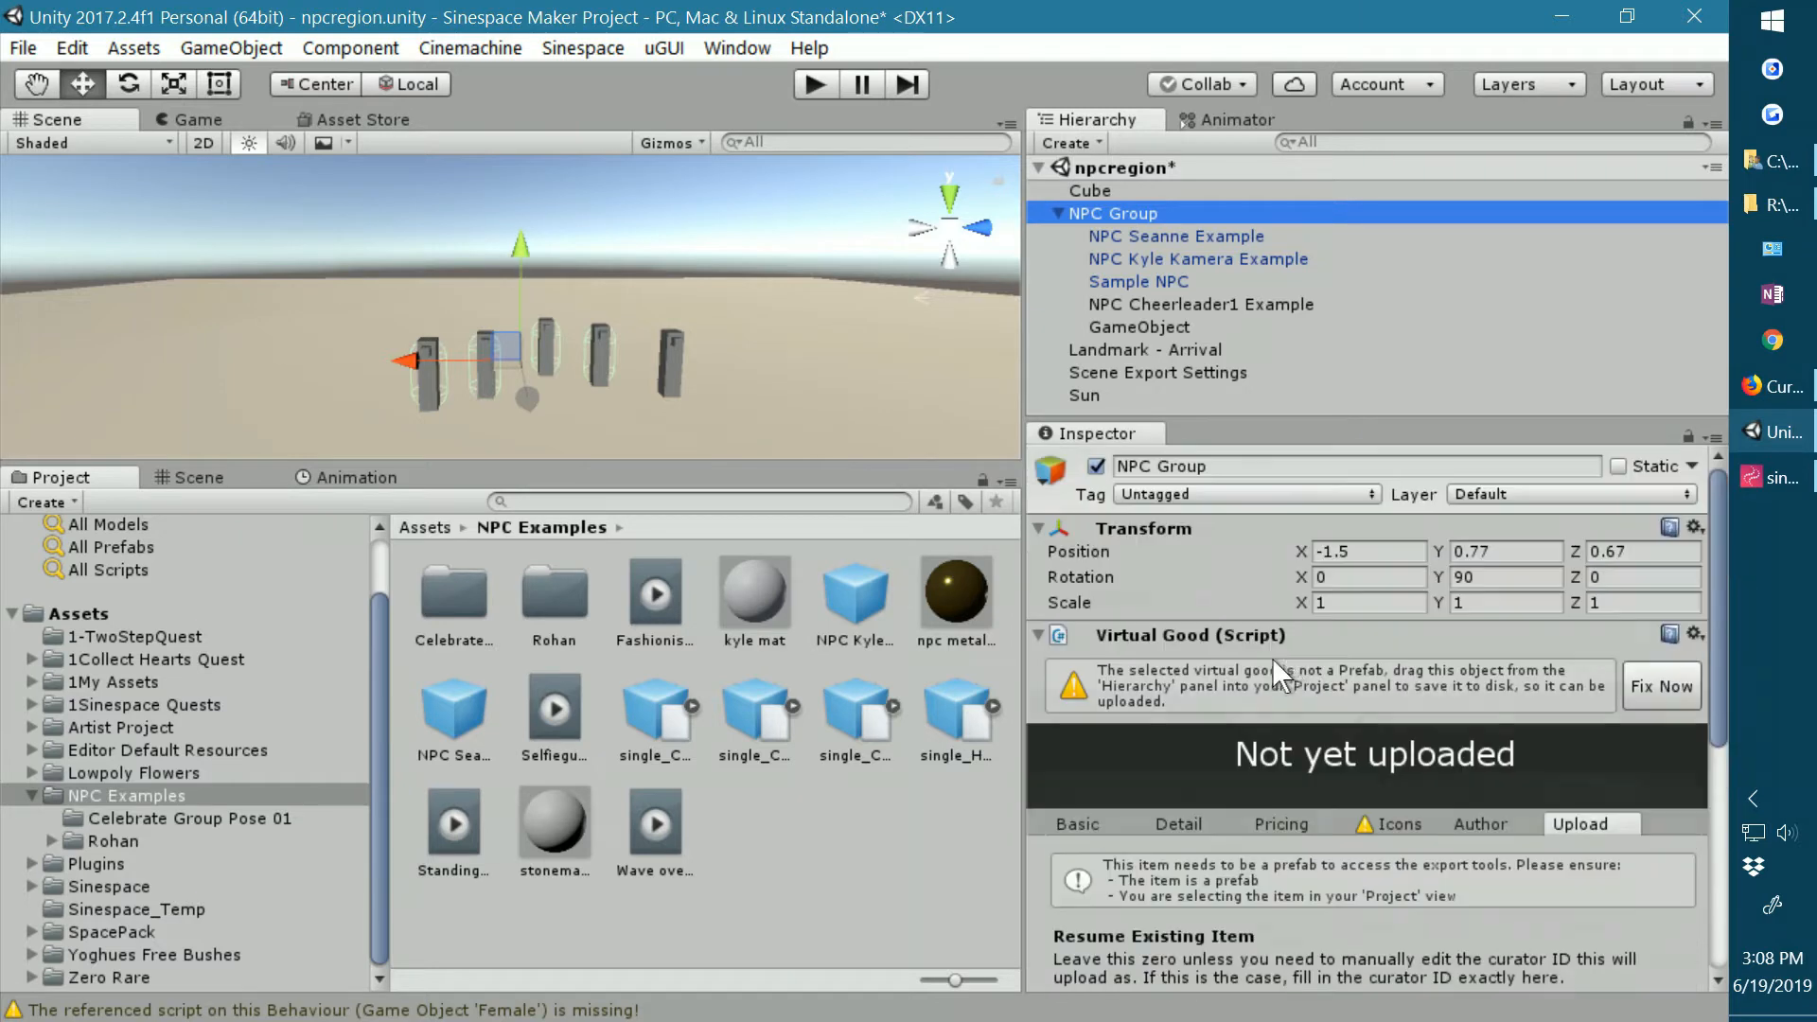
pyautogui.click(1290, 469)
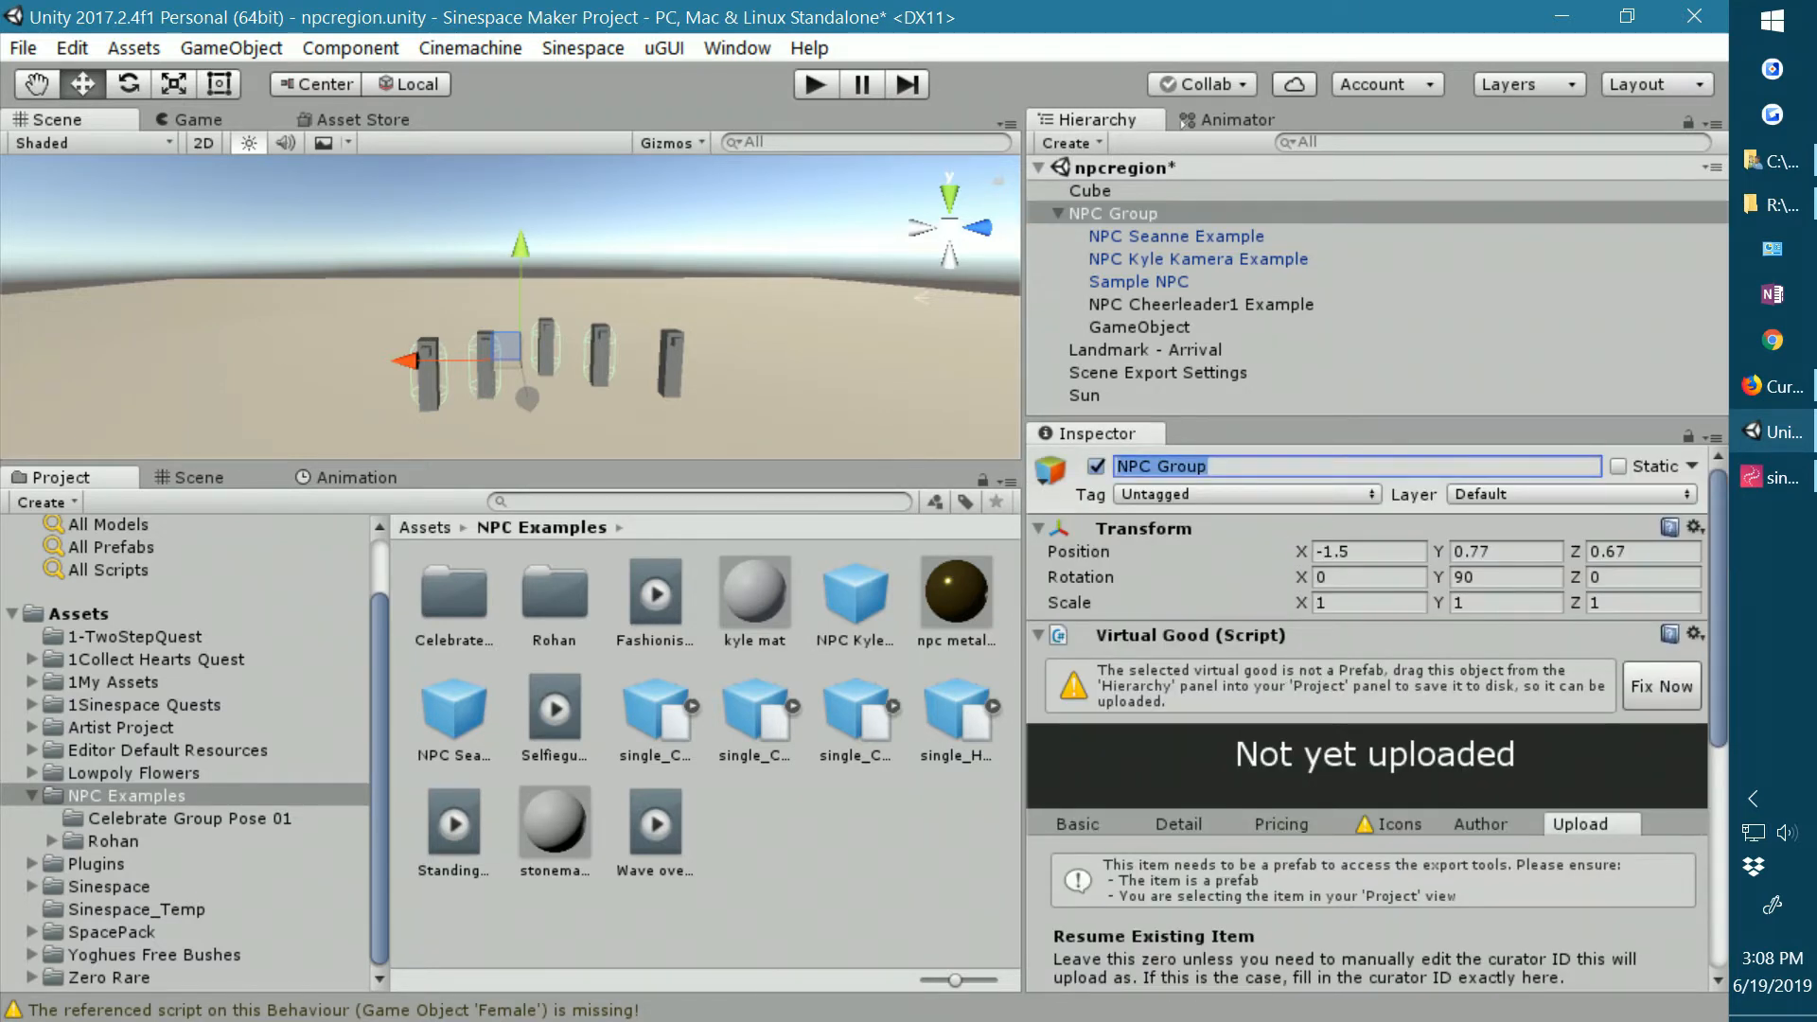
pyautogui.click(1211, 467)
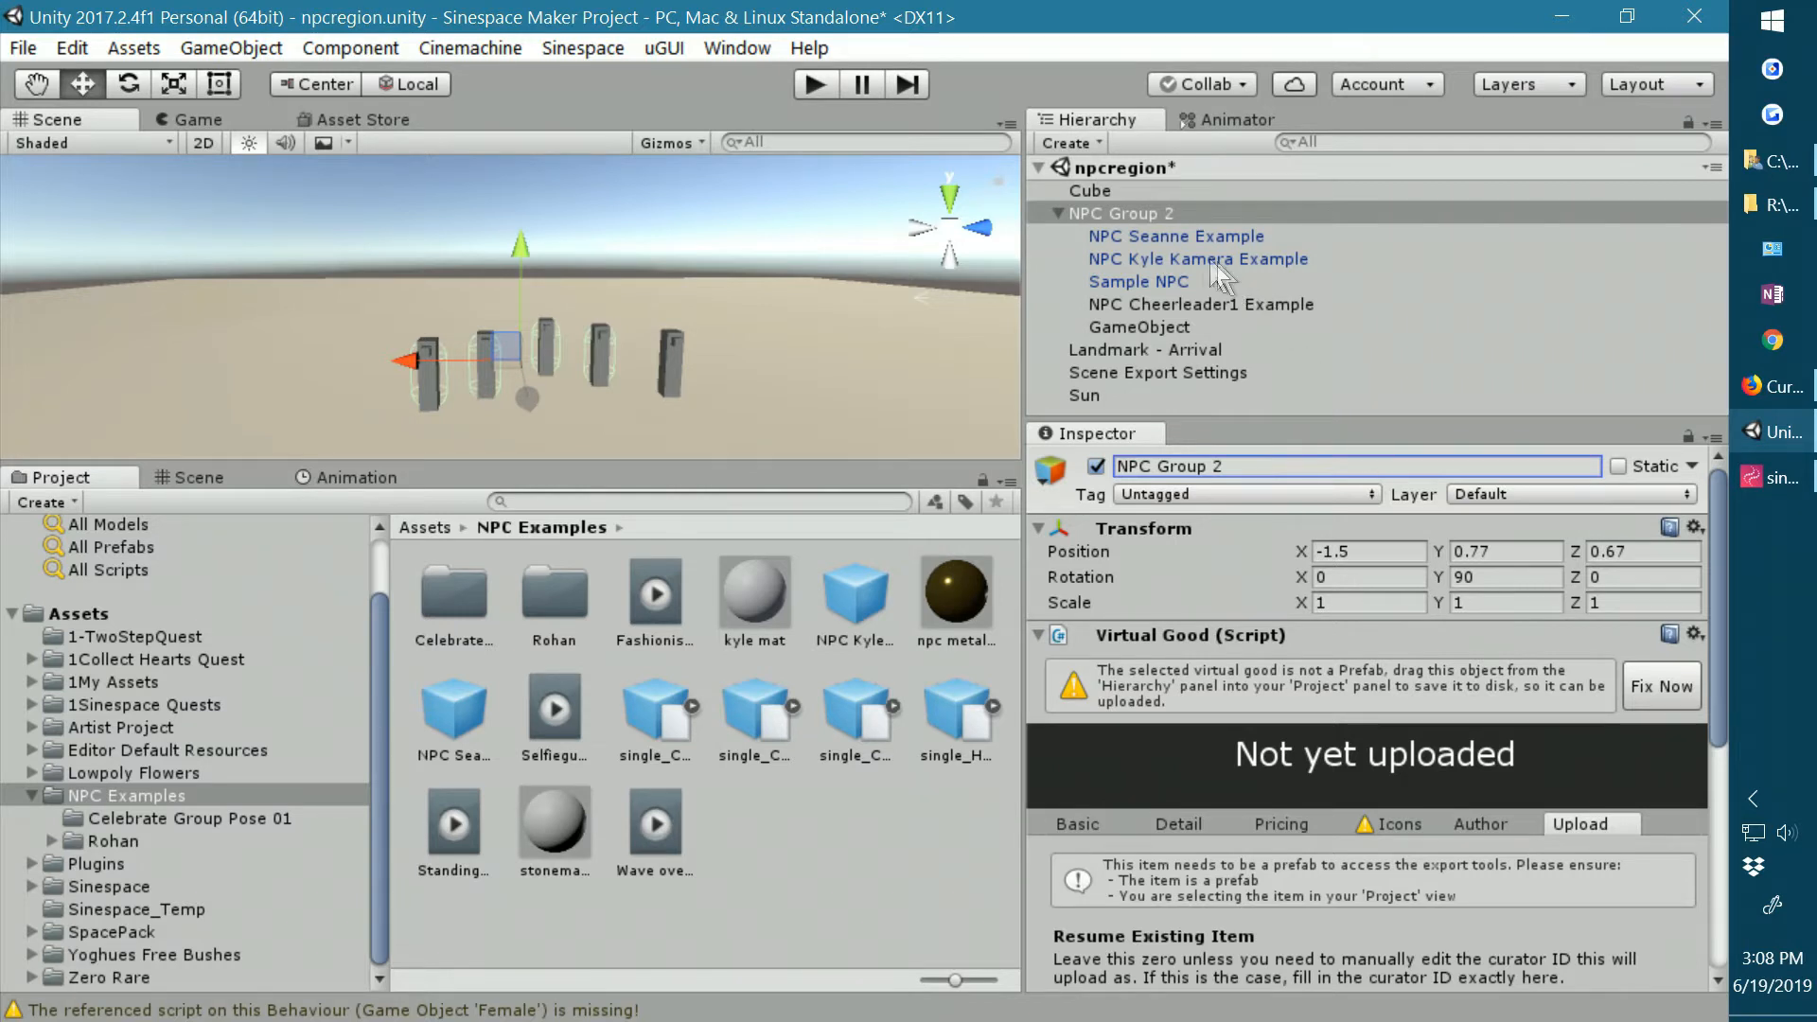
pyautogui.moveTo(1111, 207); pyautogui.dragTo(826, 835)
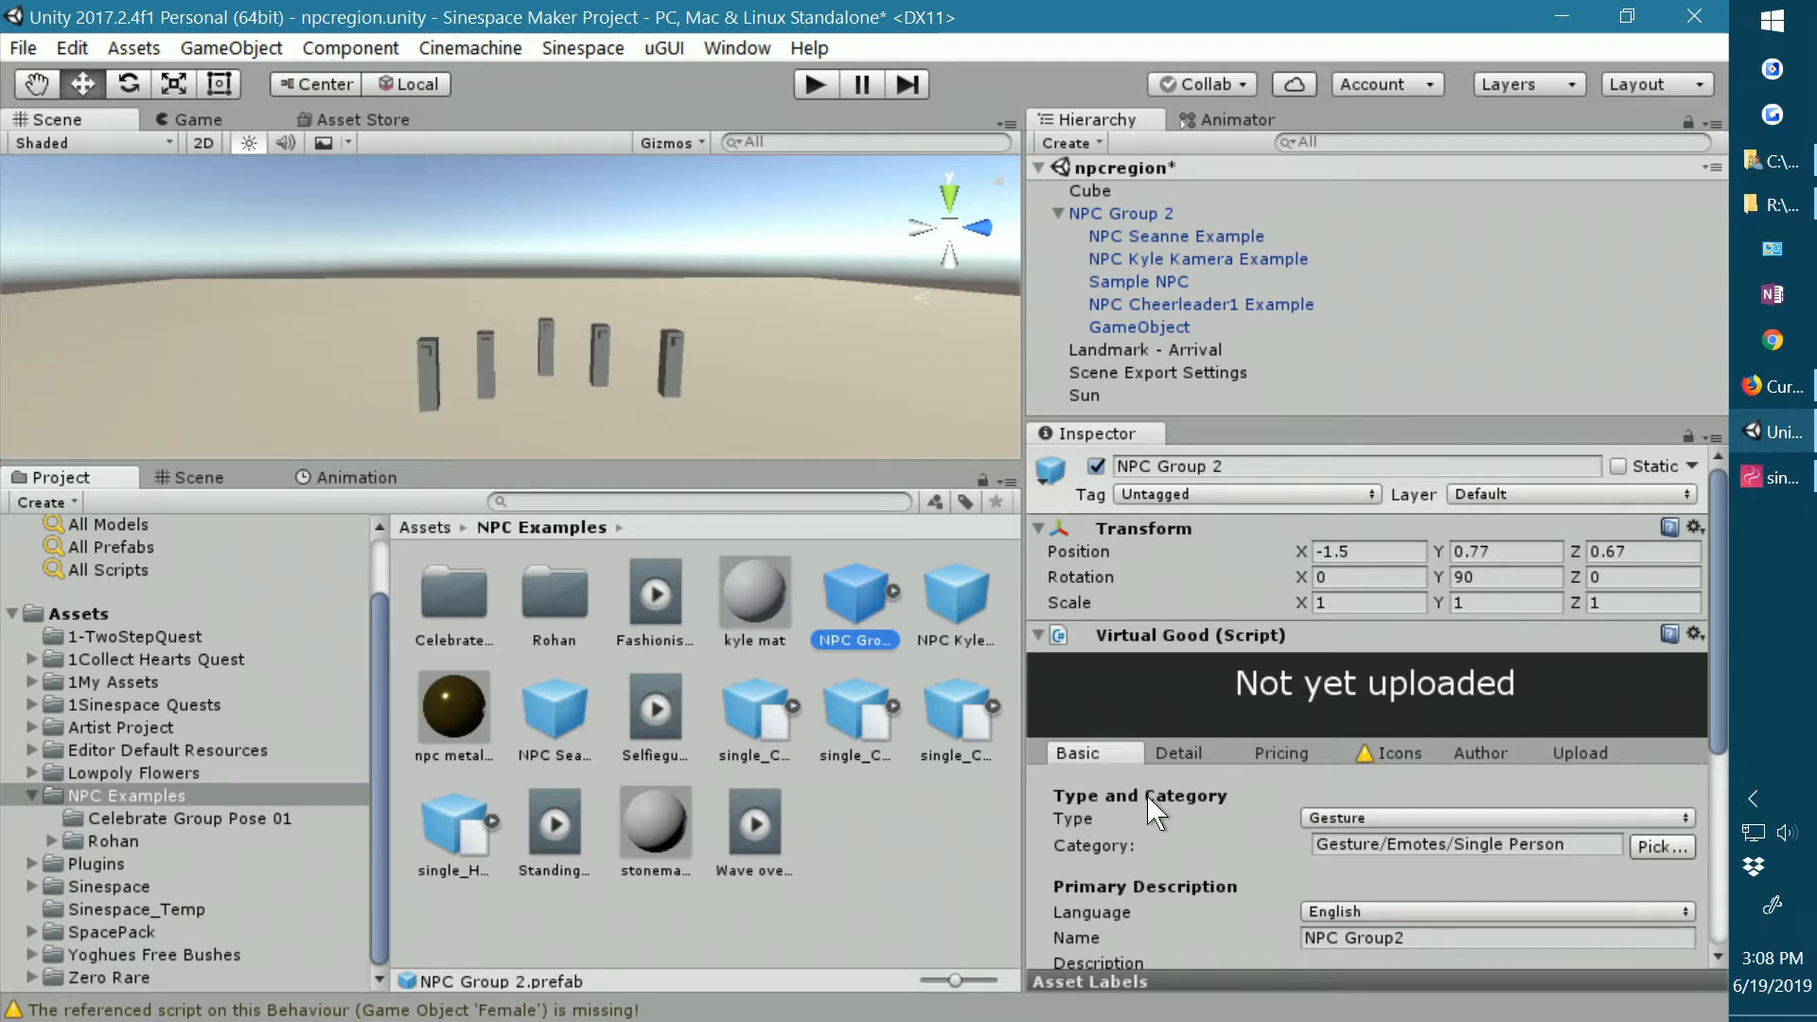
# Upload the NPC Group 2 prefab to Curator through Automatic Submission.
pyautogui.scroll(-2, 1183, 760)
pyautogui.scroll(-6, 1183, 759)
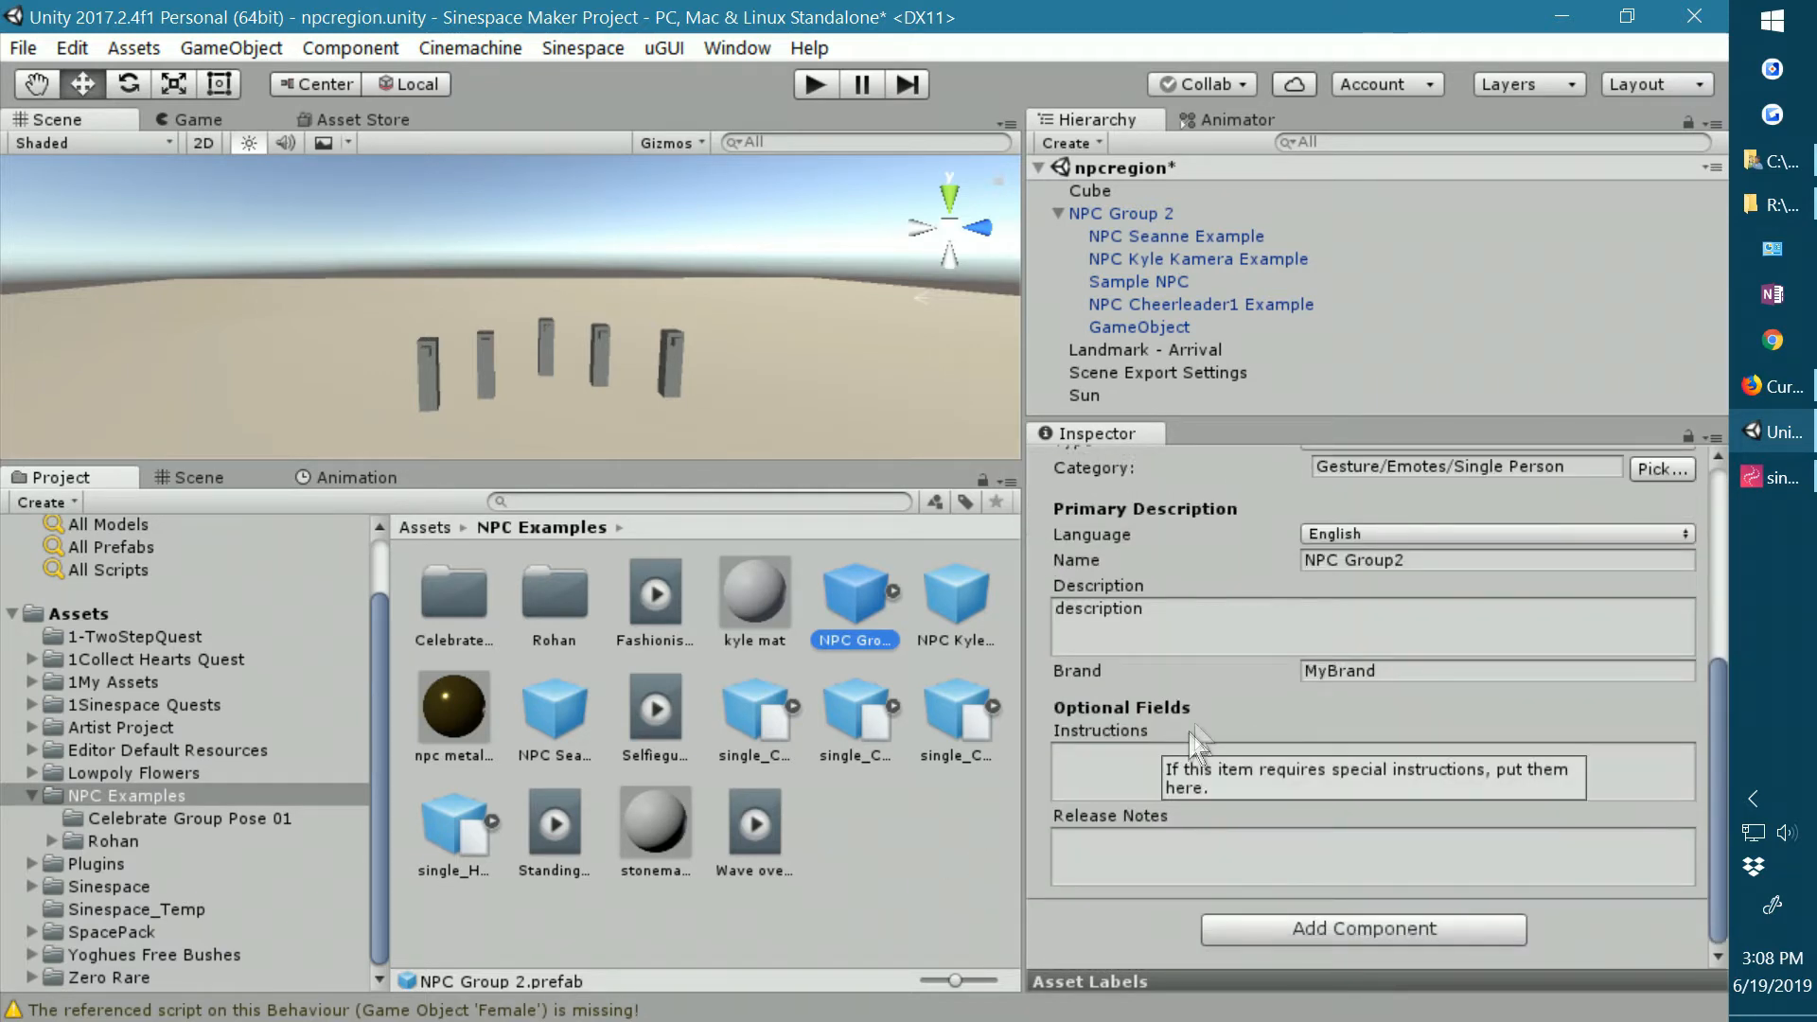
pyautogui.moveTo(1718, 741); pyautogui.dragTo(1709, 582)
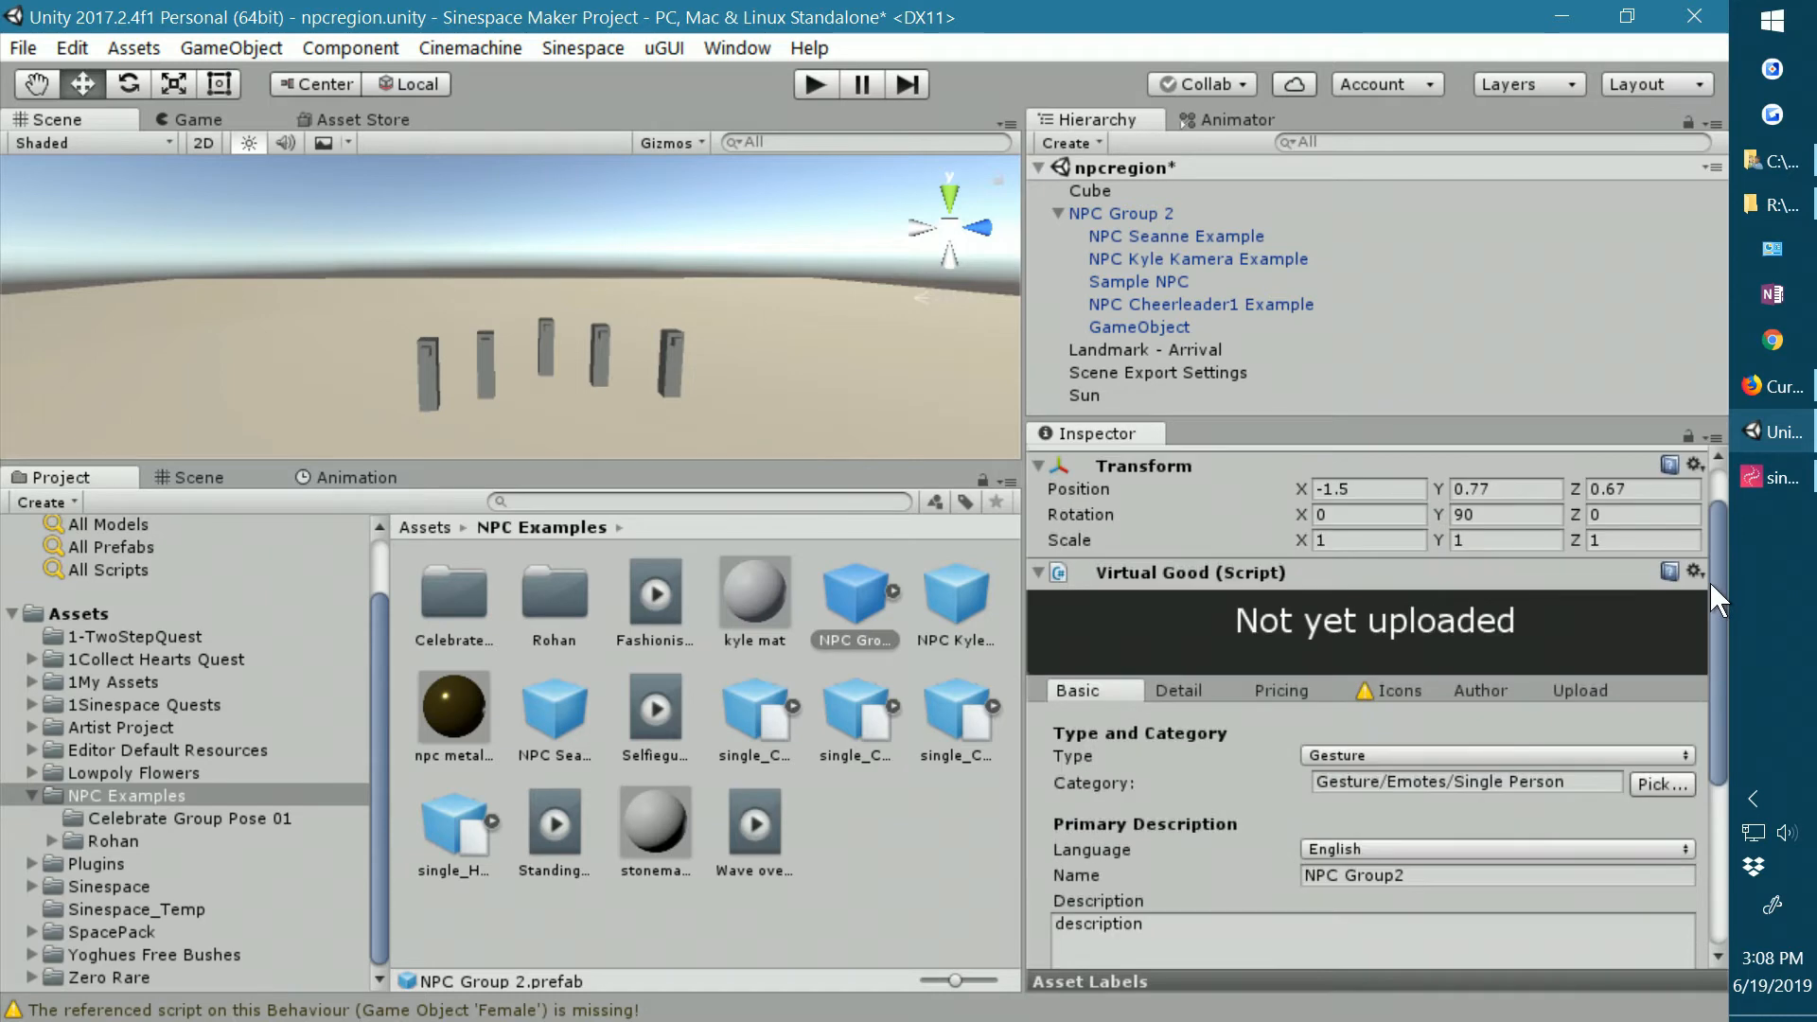
pyautogui.click(1579, 690)
pyautogui.scroll(-5, 1235, 800)
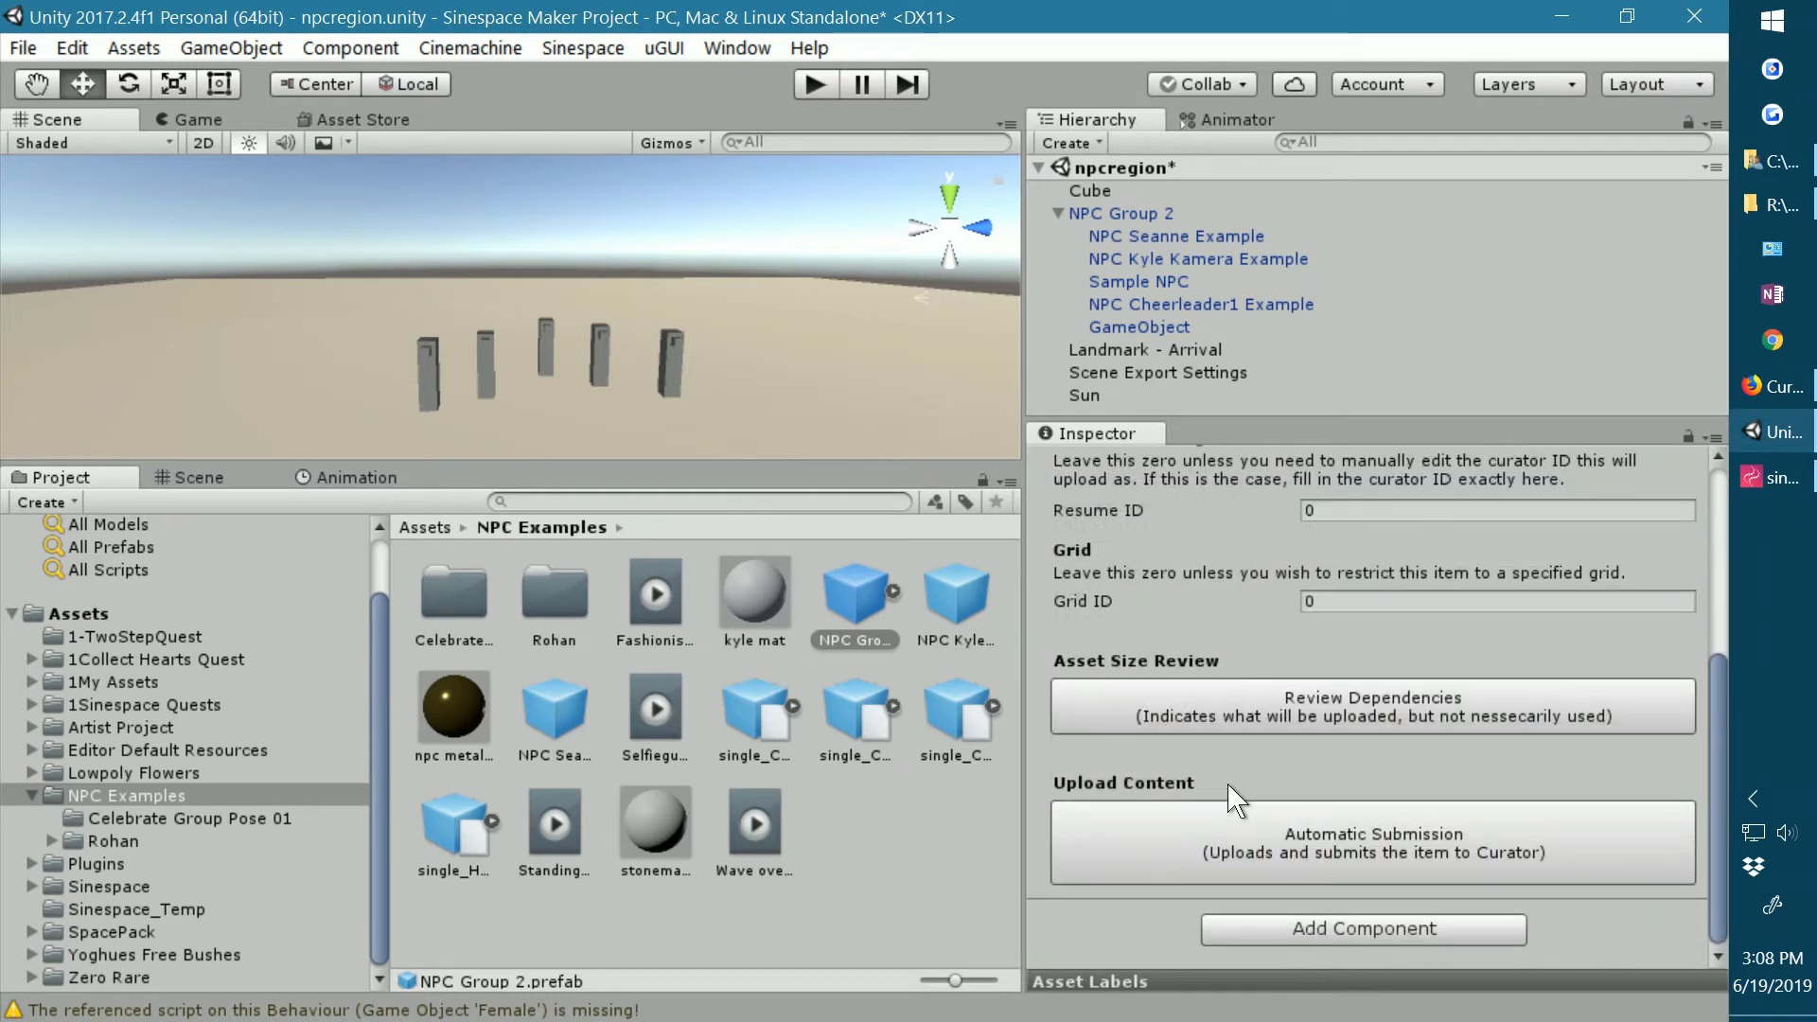
pyautogui.click(1365, 854)
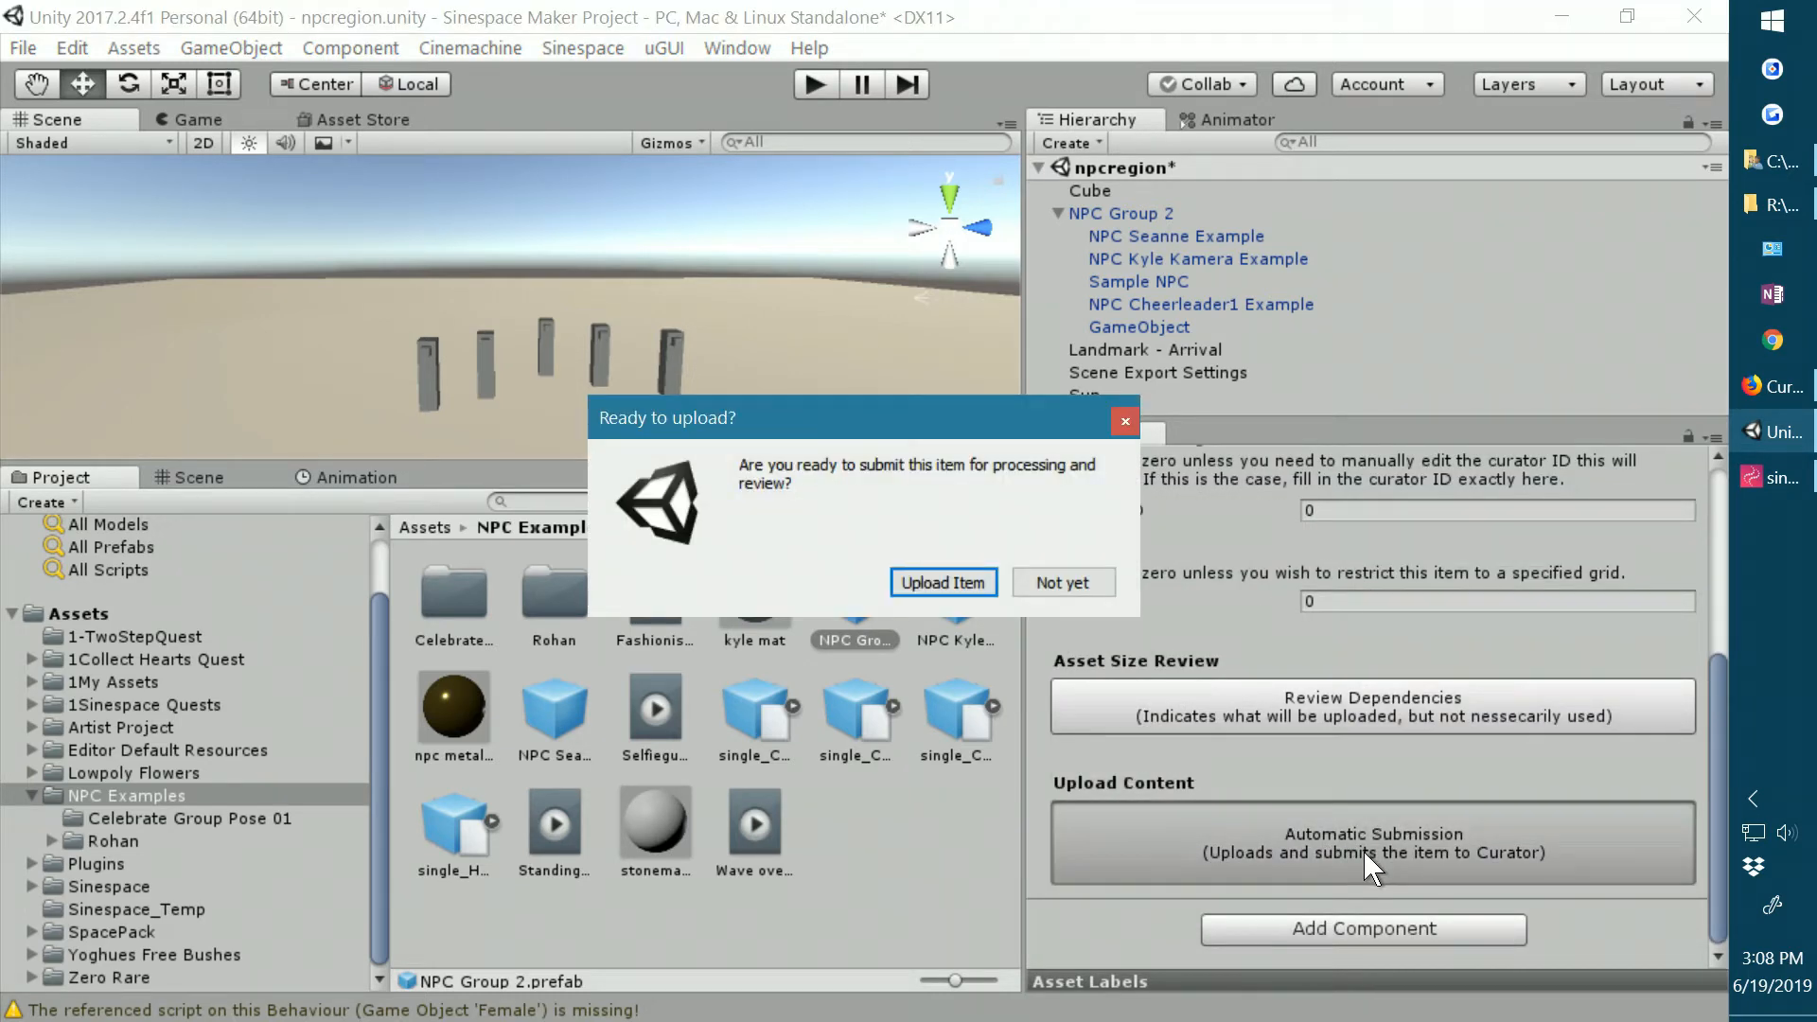
pyautogui.click(932, 578)
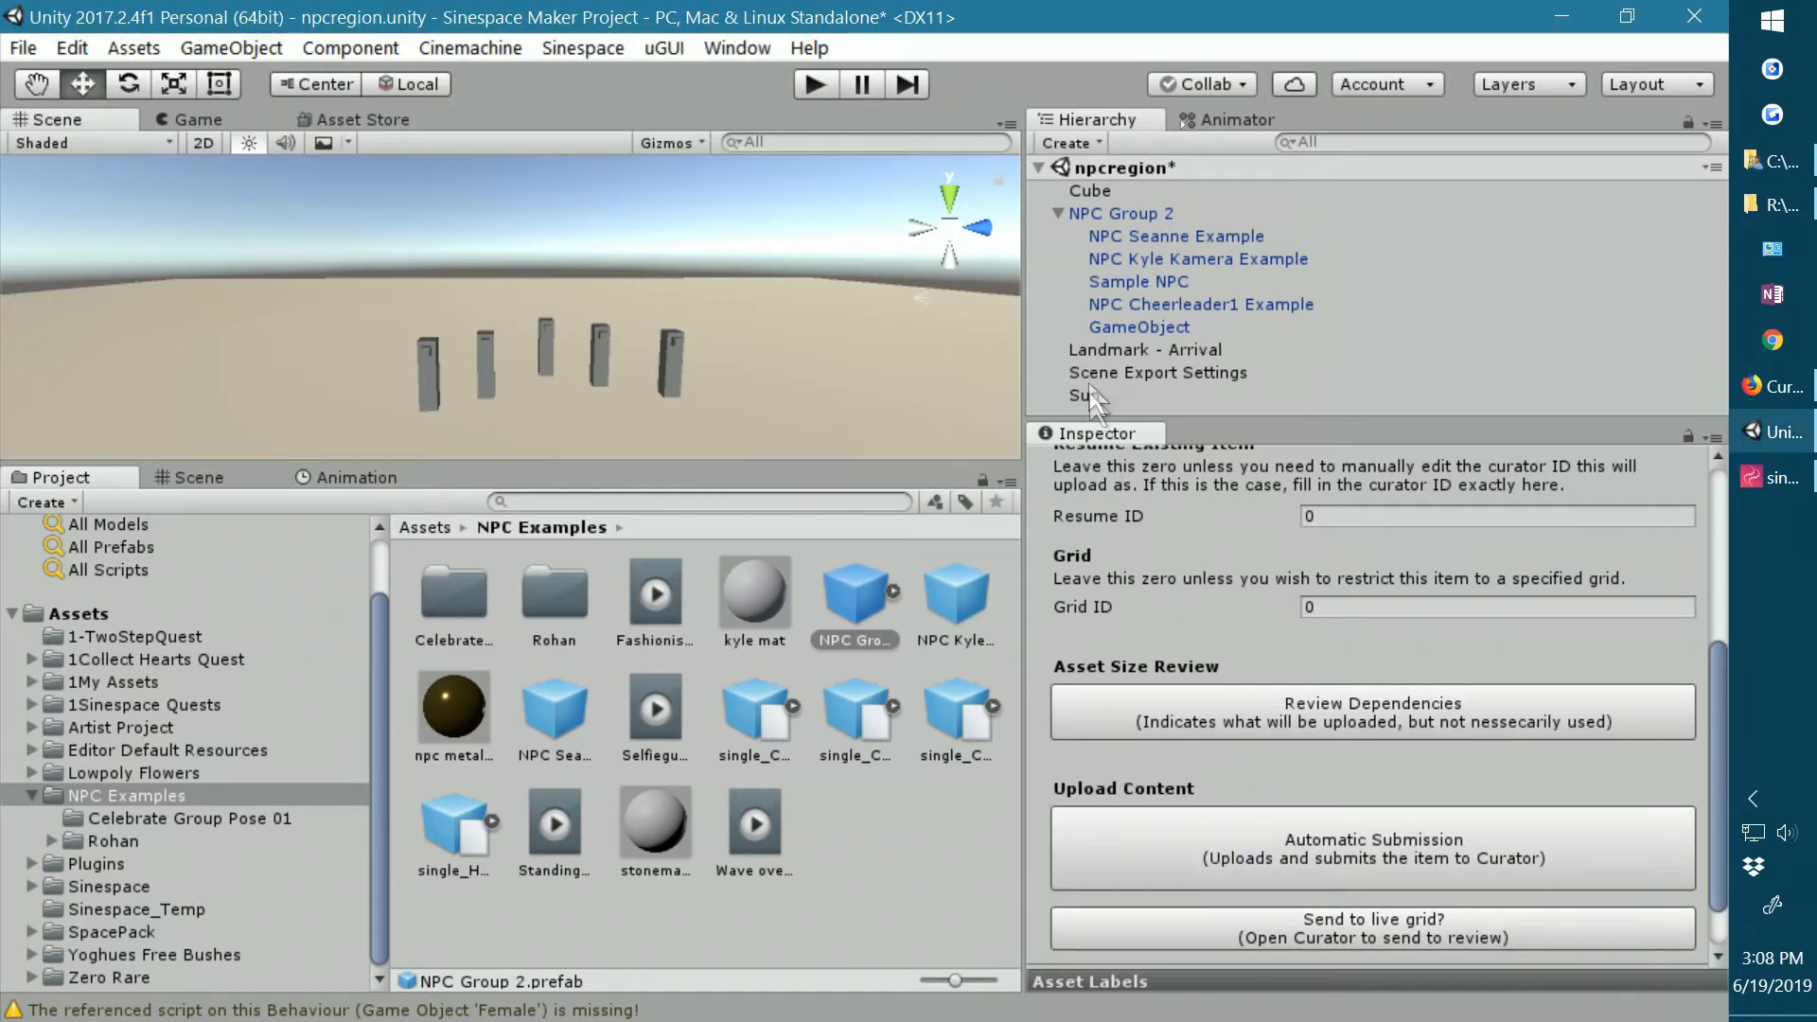
# Collapse NPC Group 2 and review the region's Scene Export Settings and the option for a new Sinespace scene.
pyautogui.click(1059, 212)
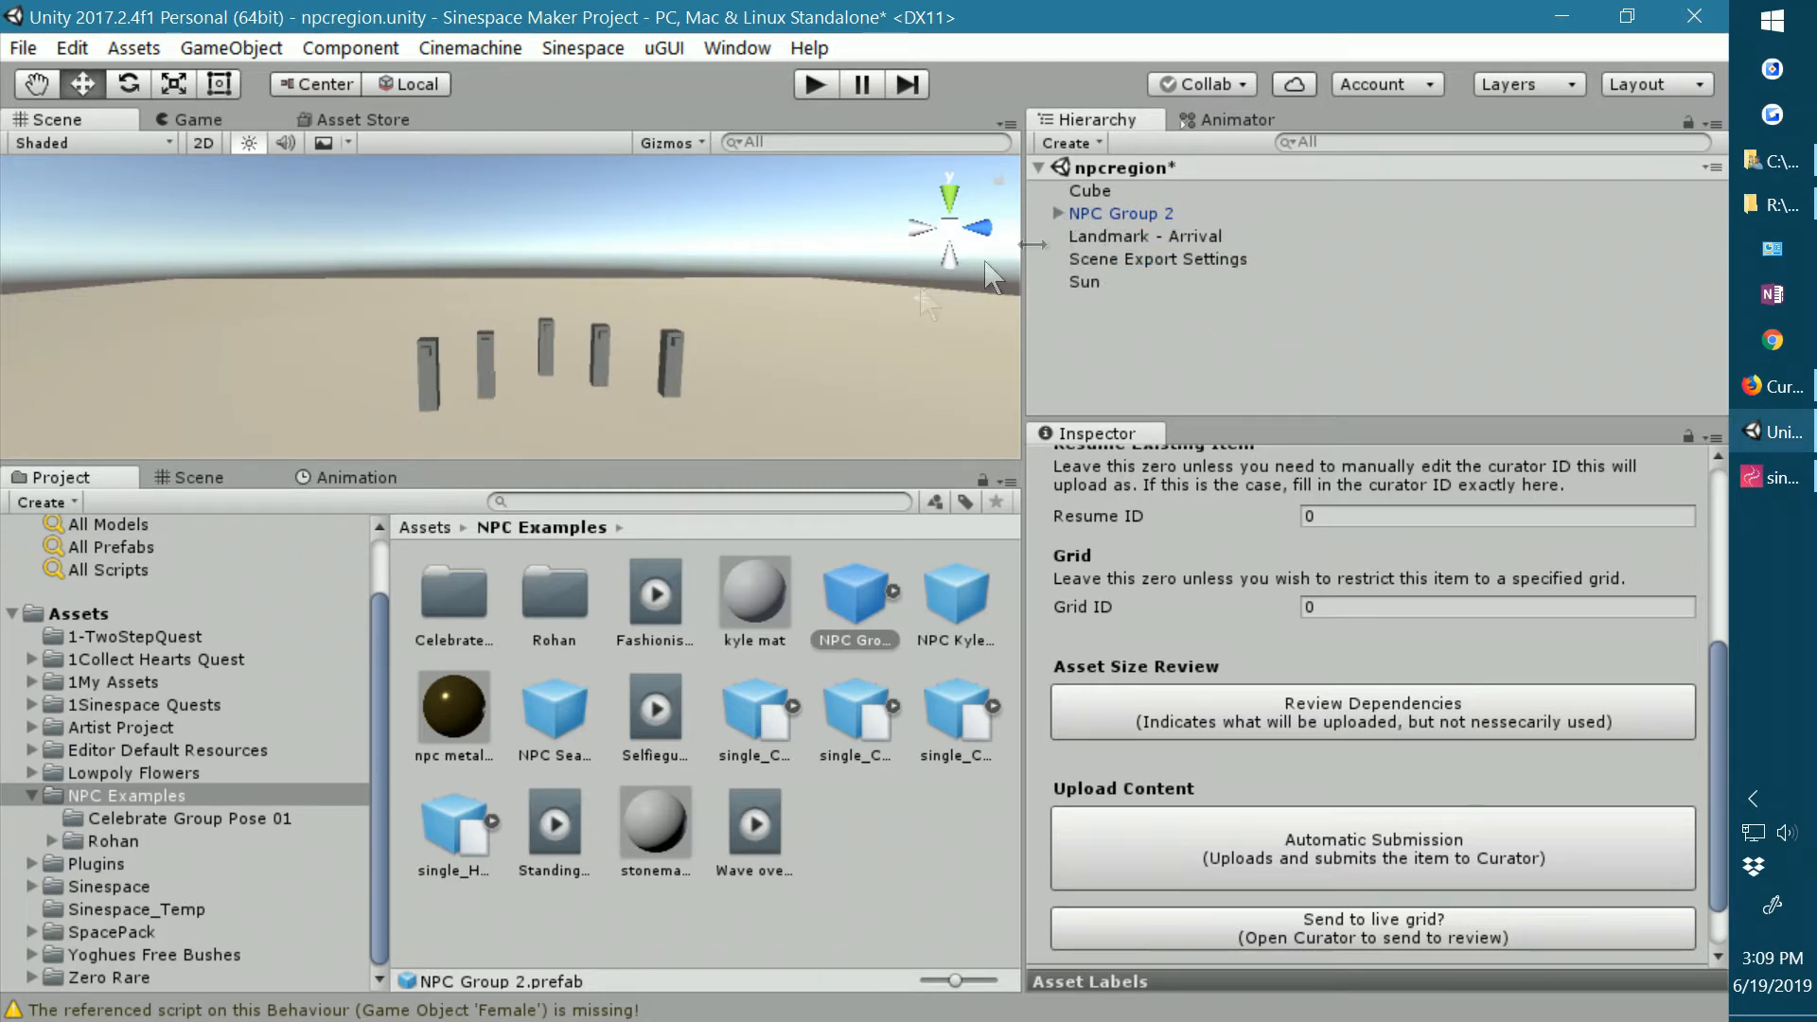
pyautogui.click(1151, 258)
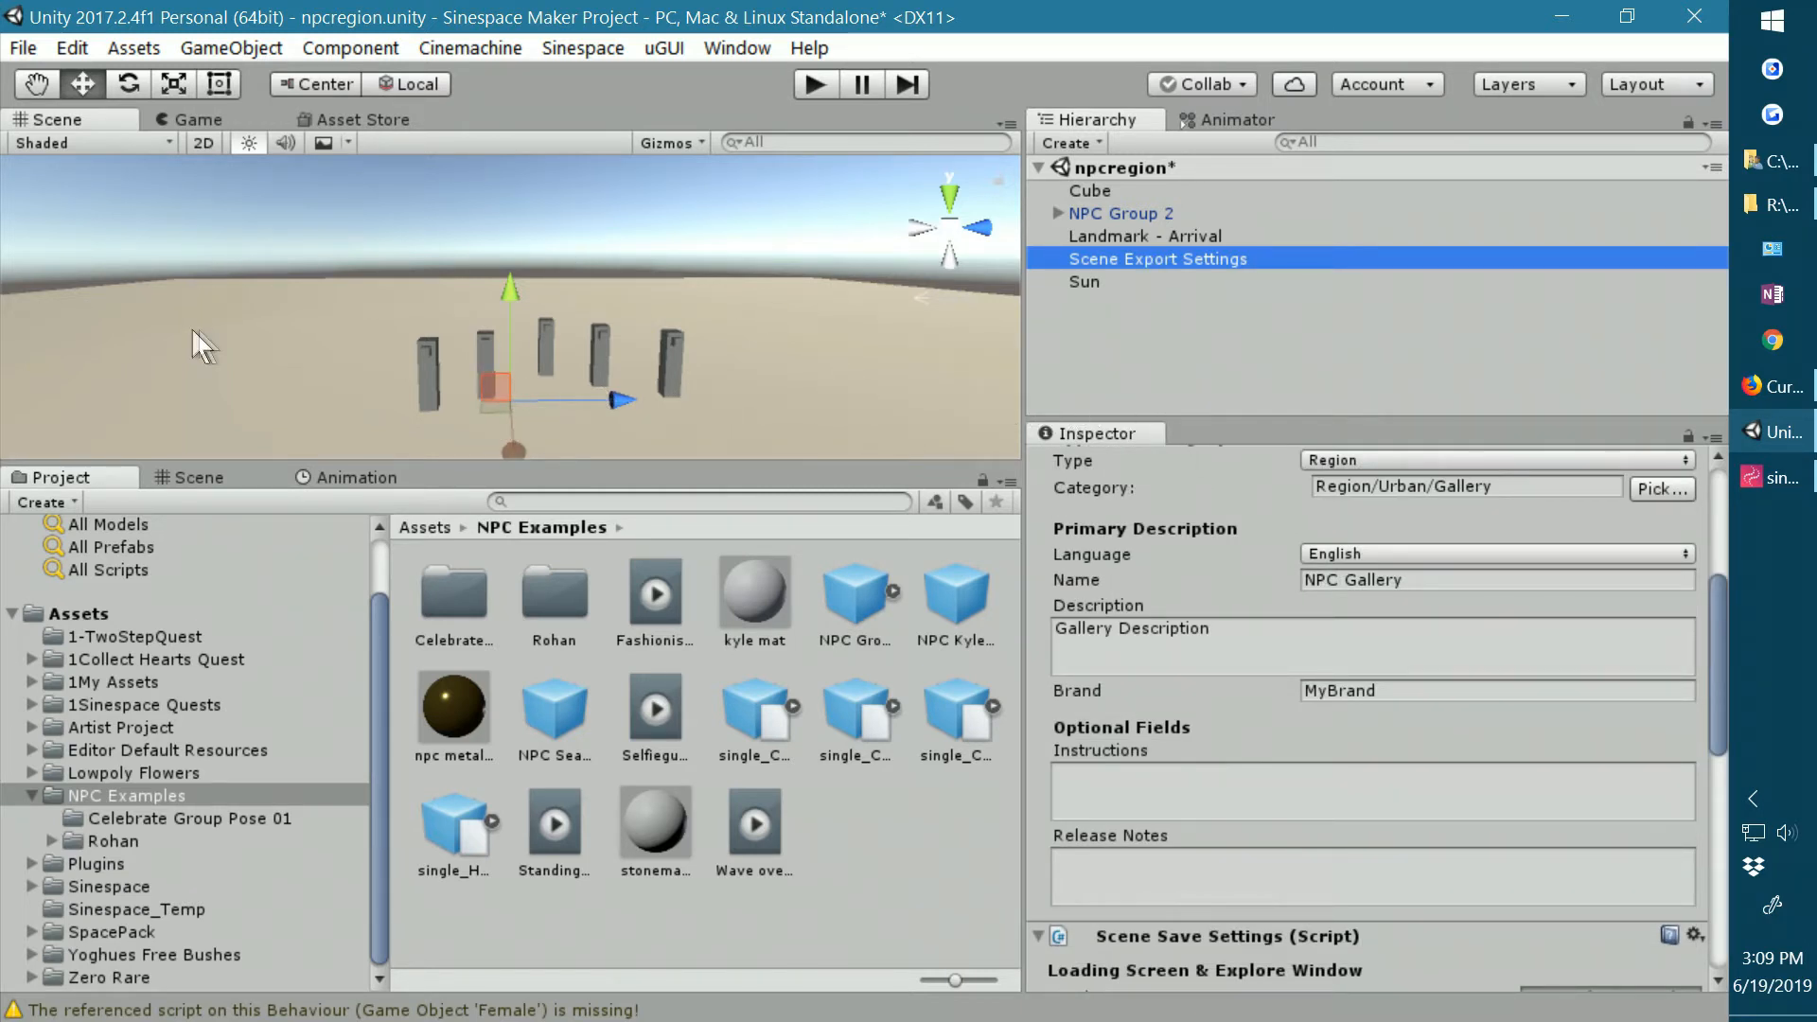
pyautogui.click(26, 48)
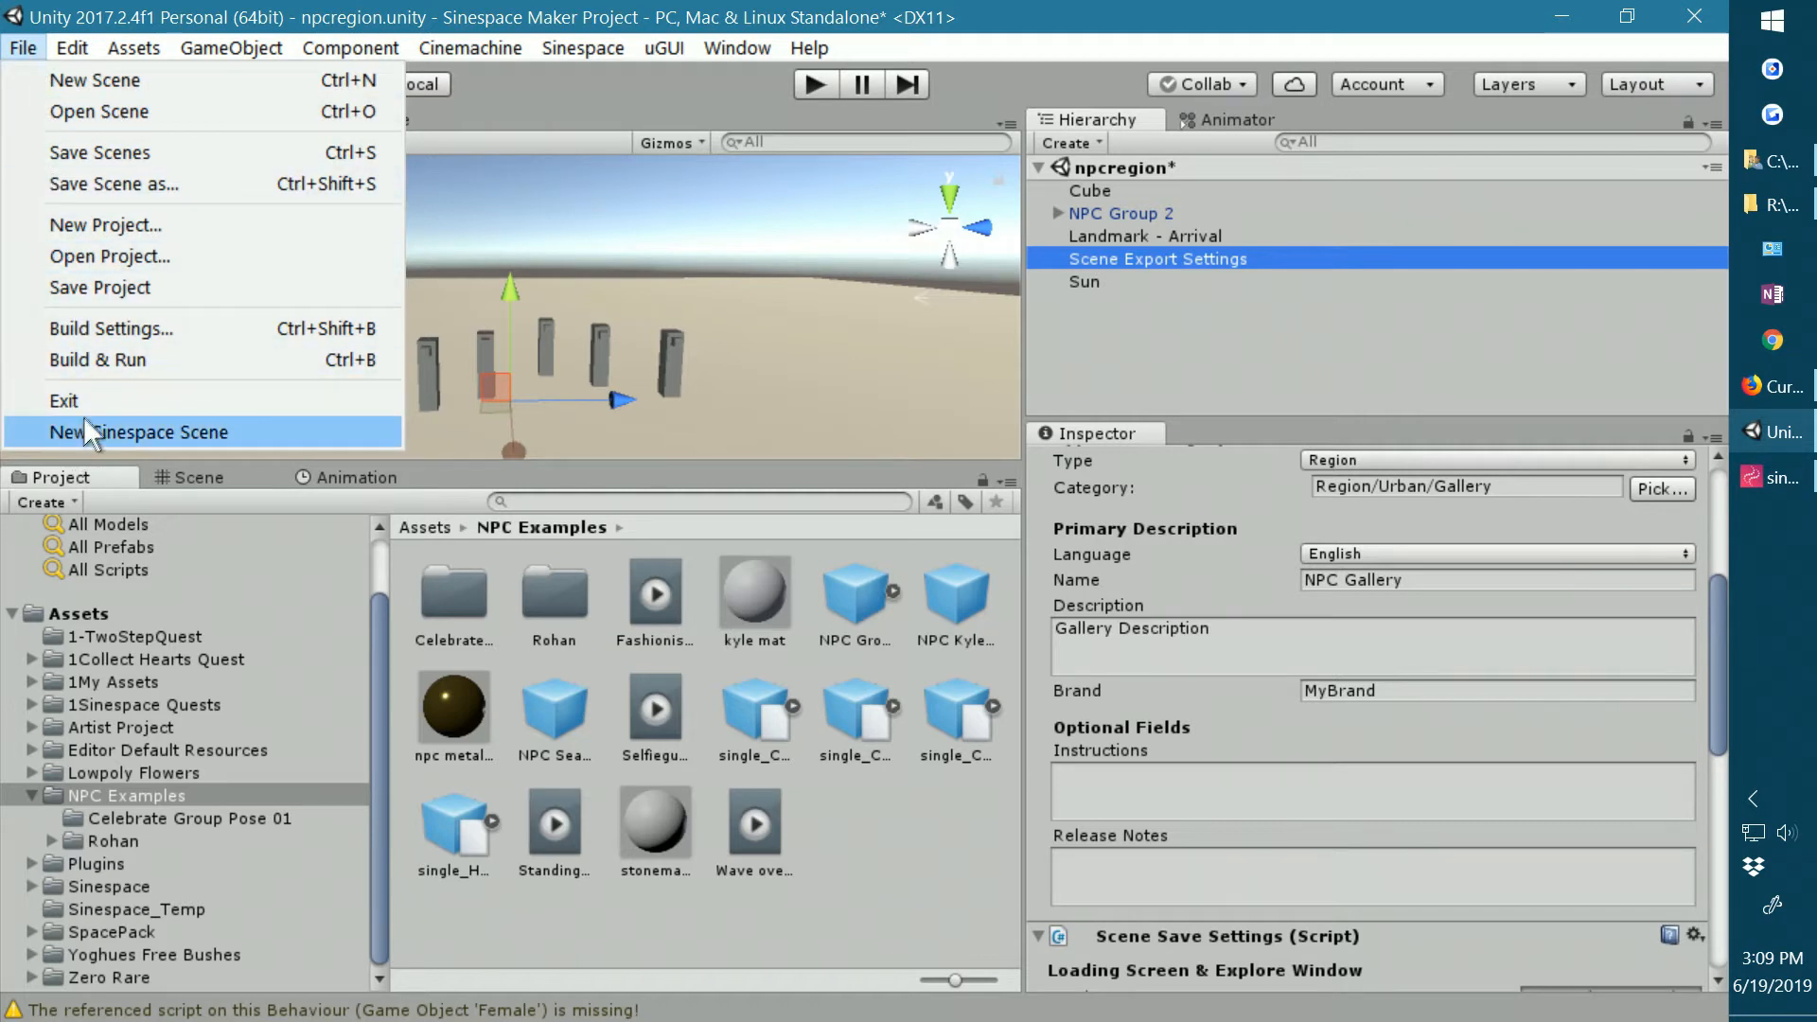
pyautogui.click(248, 431)
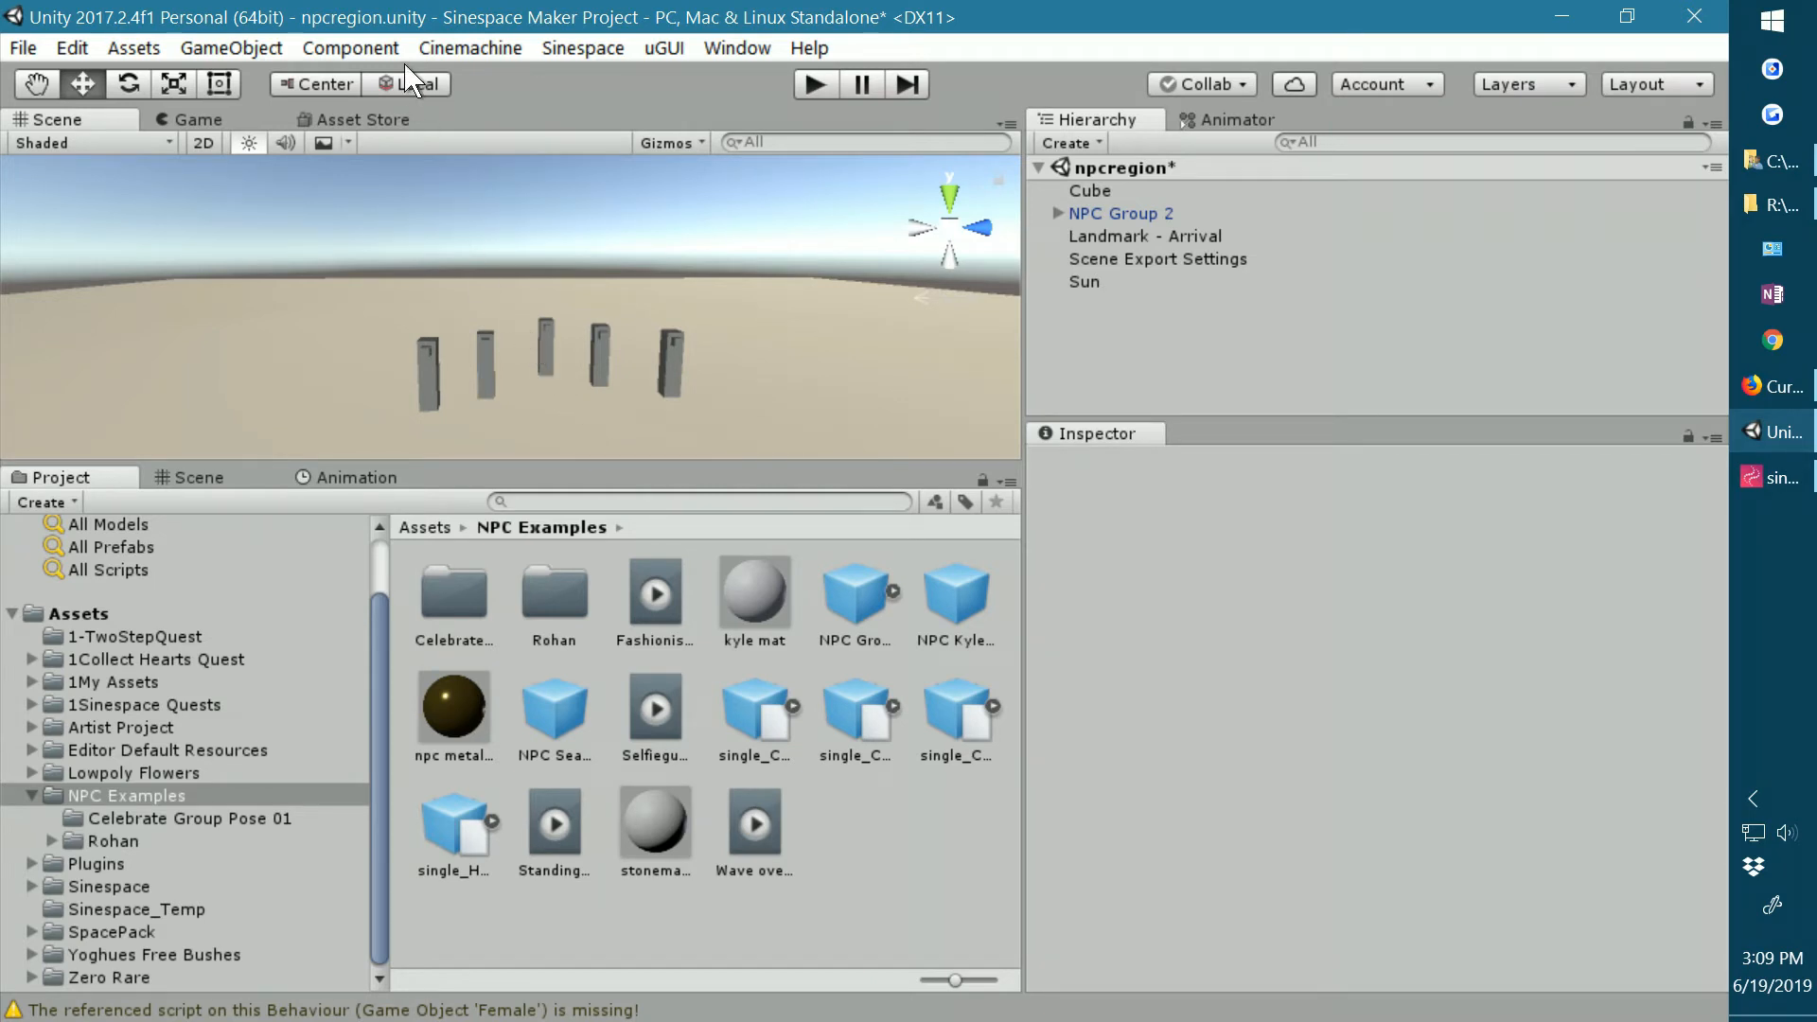
# Open the Sinespace sign-in settings to view the Curator API key and upload defaults.
pyautogui.click(579, 49)
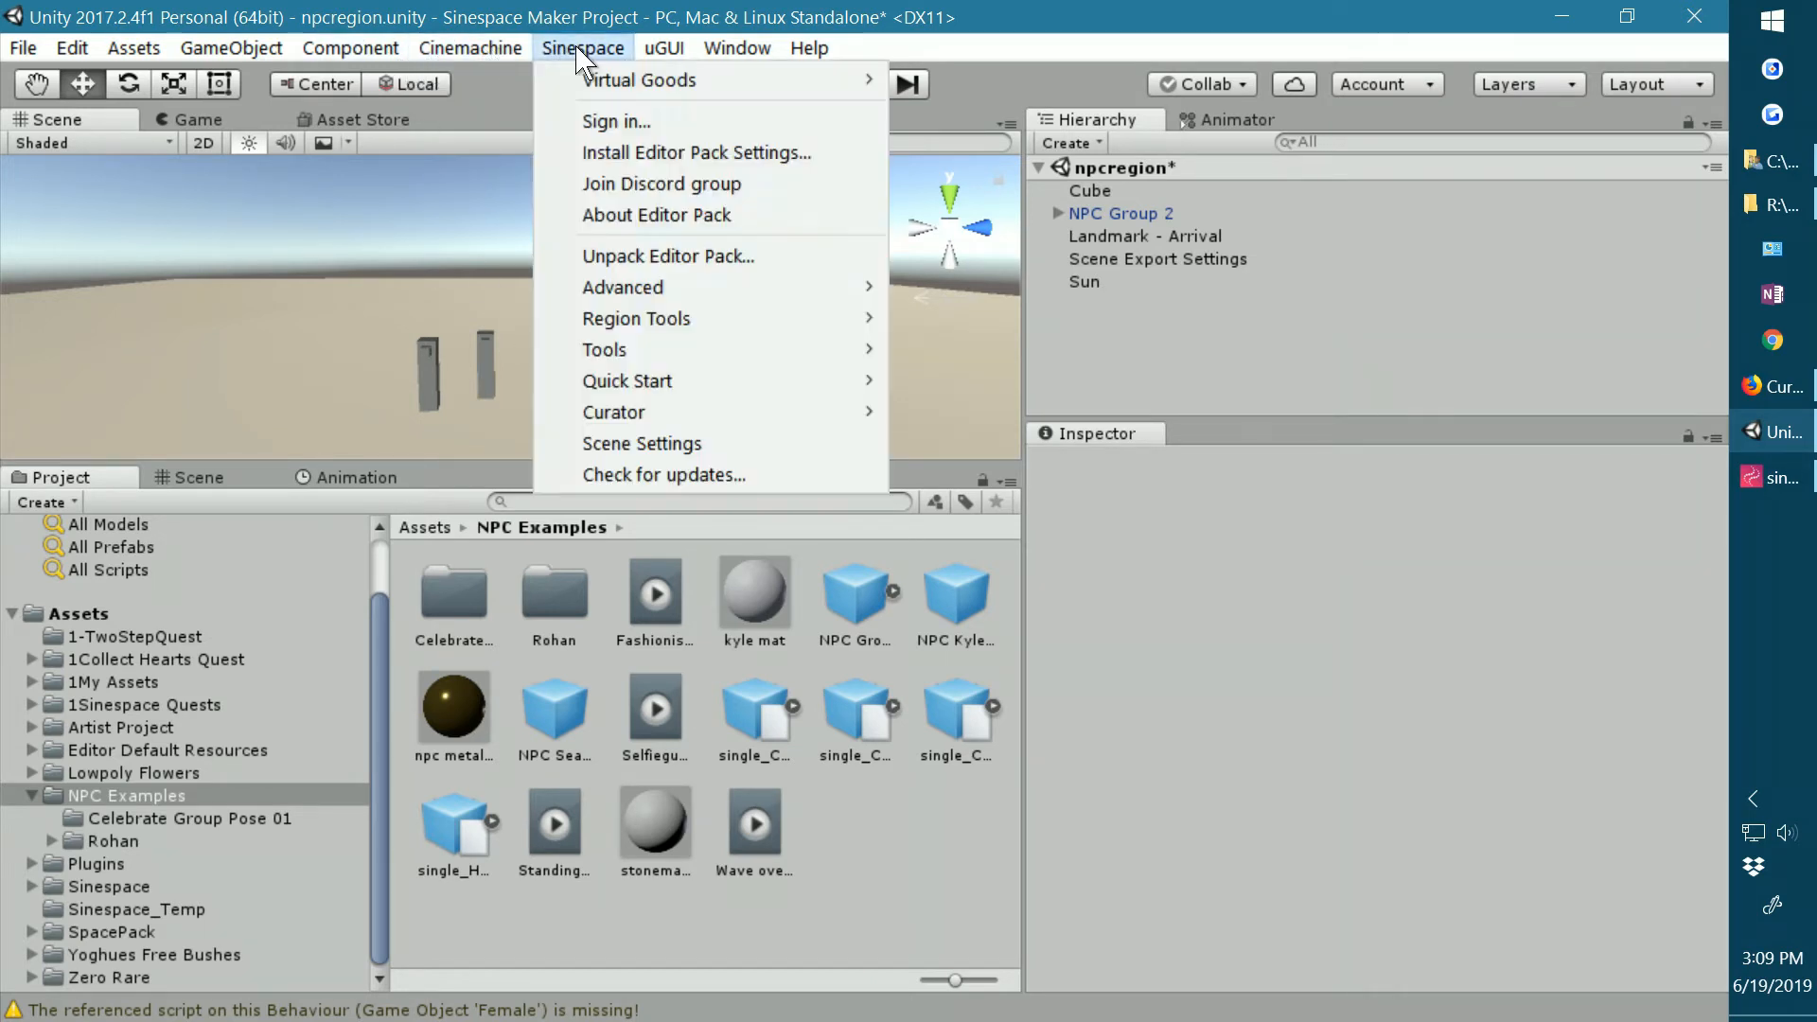
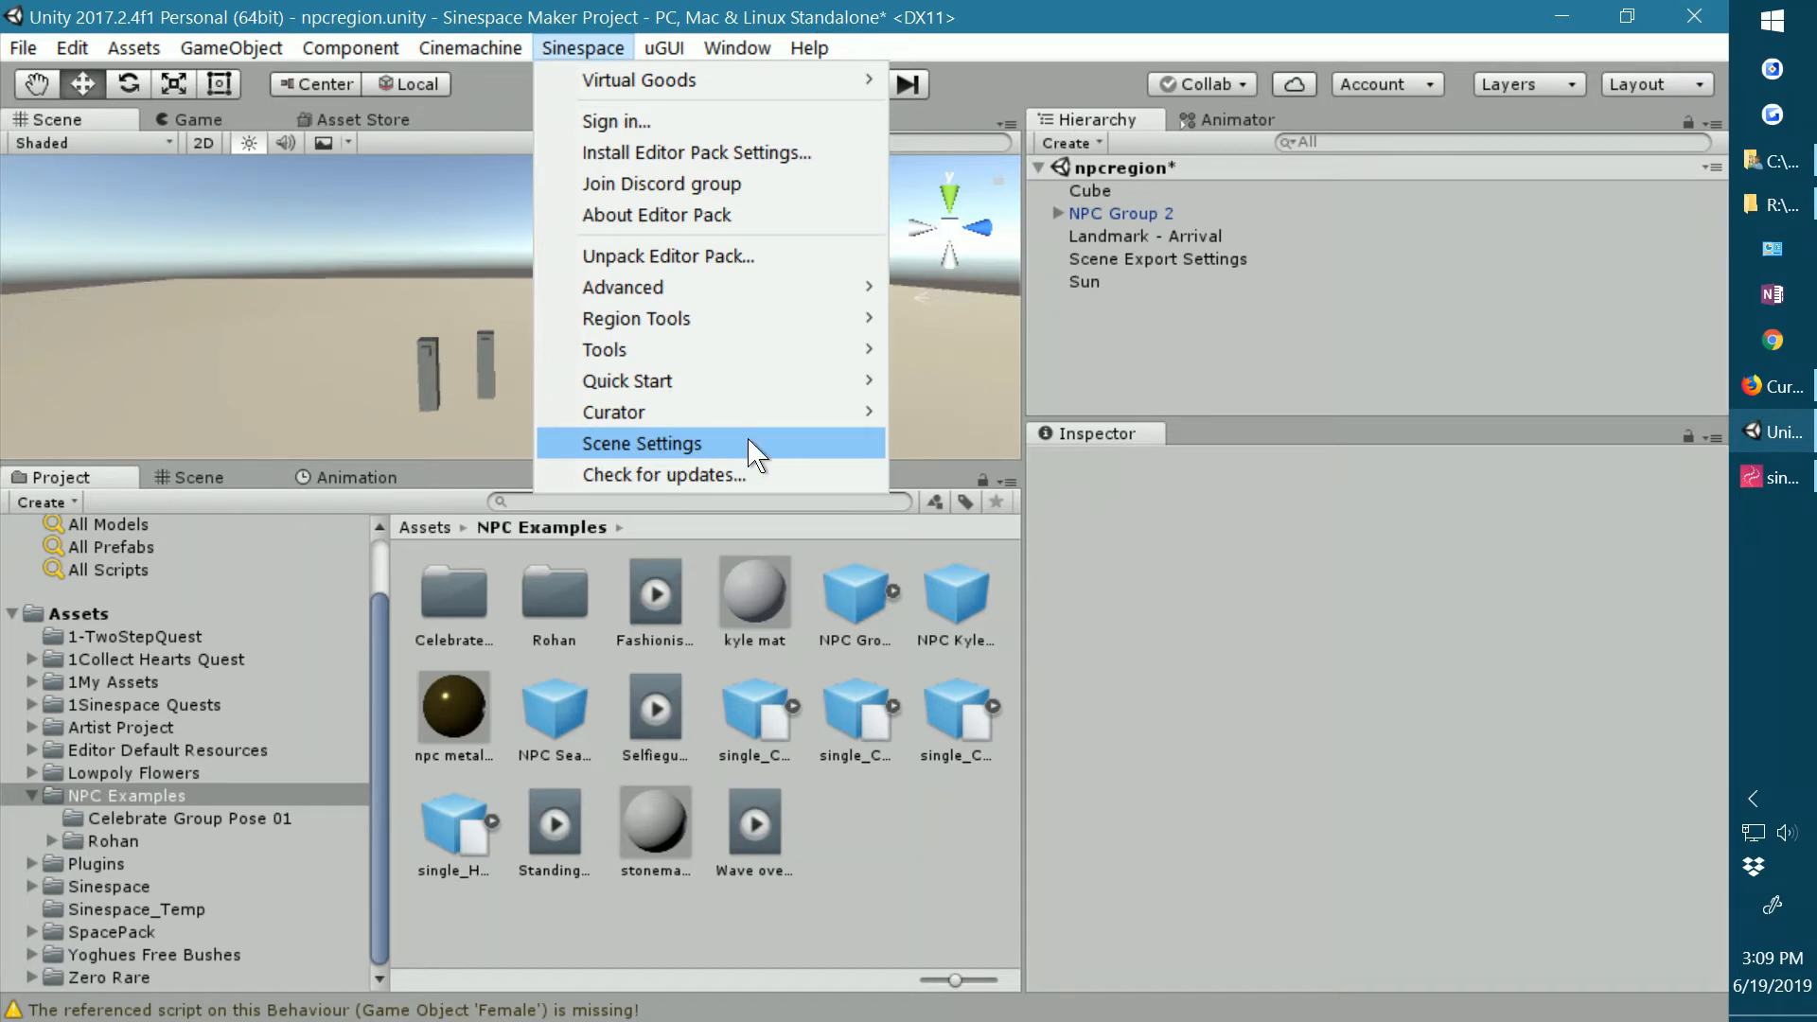
pyautogui.click(626, 118)
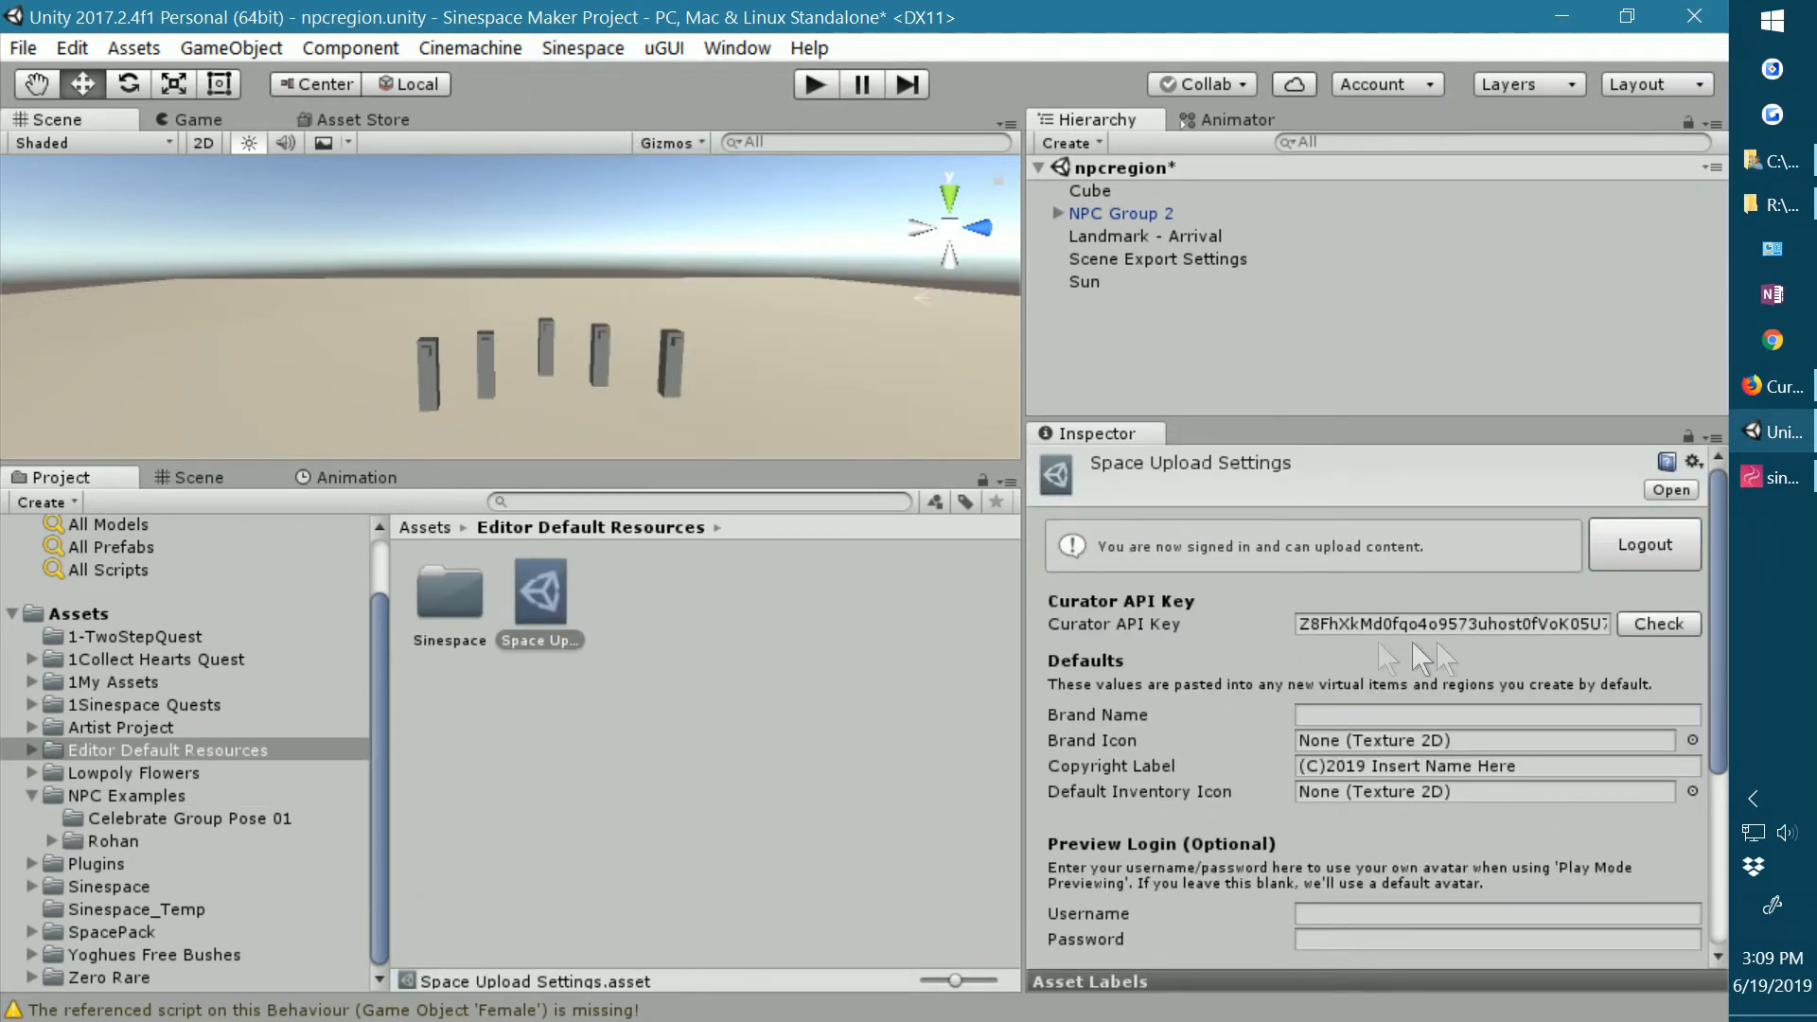
# Select the region's Scene Export Settings and review its Virtual Good type, category and primary description.
pyautogui.click(1189, 261)
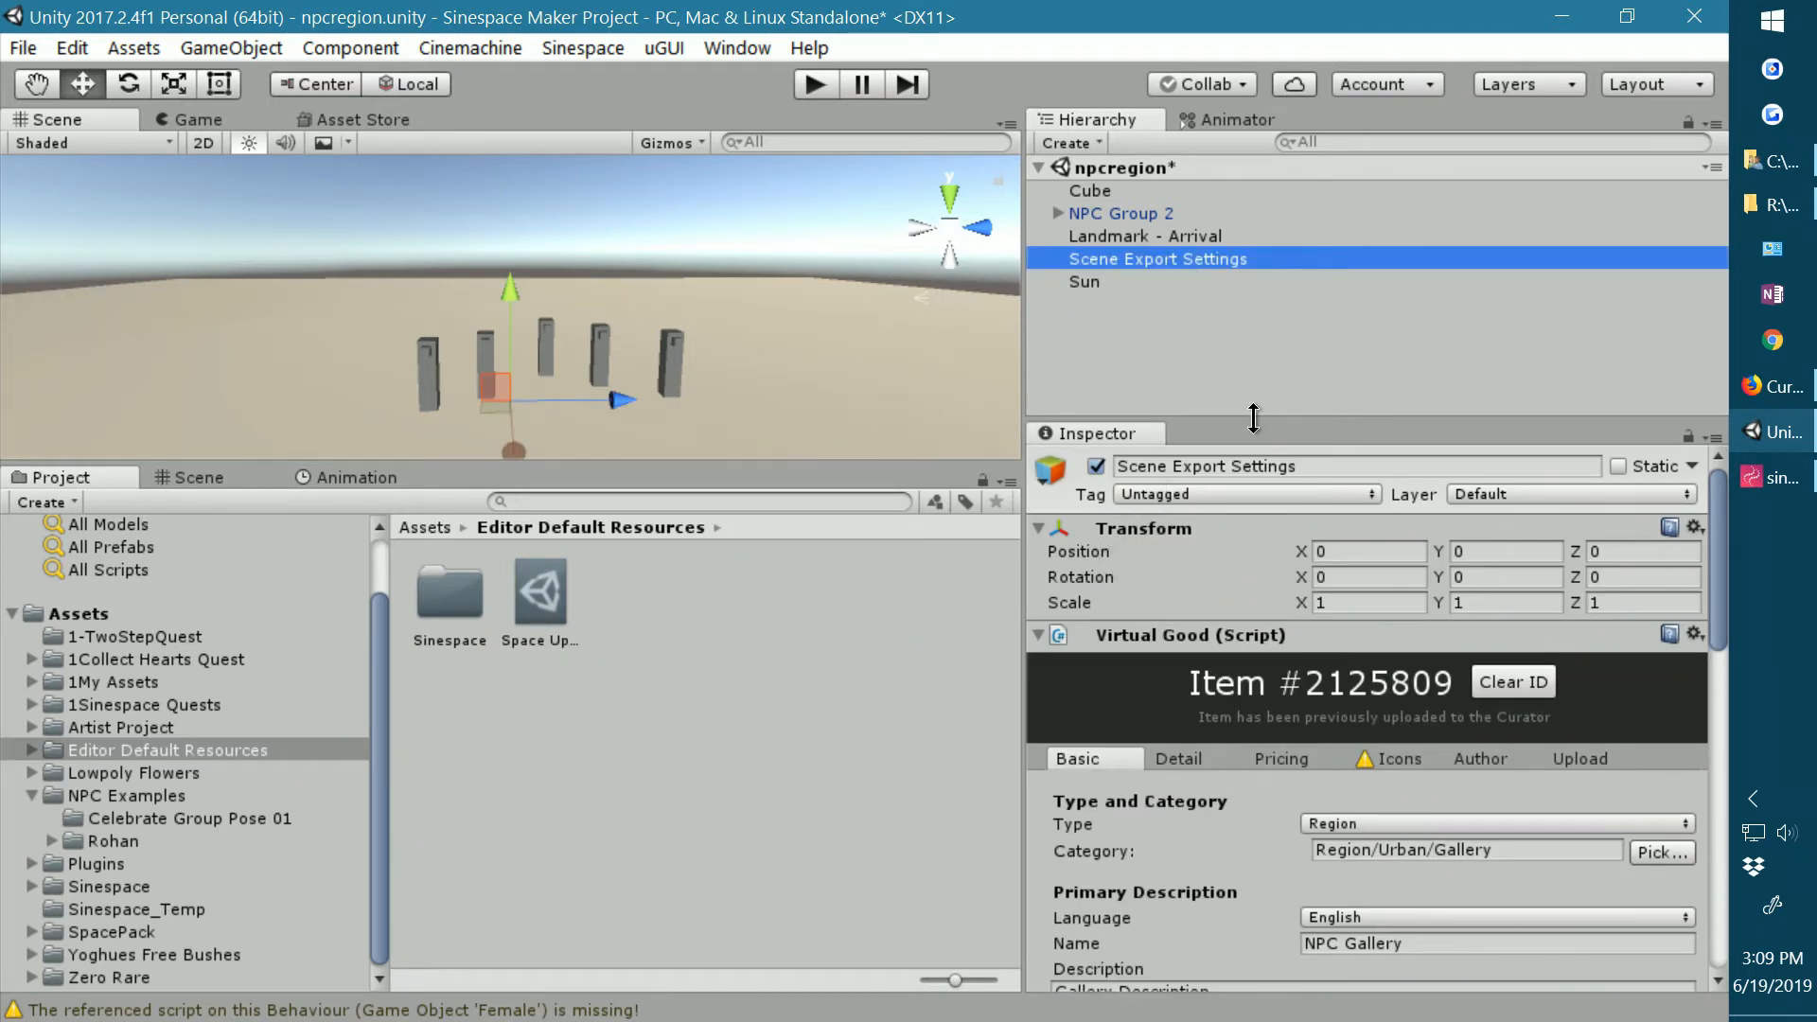
pyautogui.scroll(-3, 1254, 728)
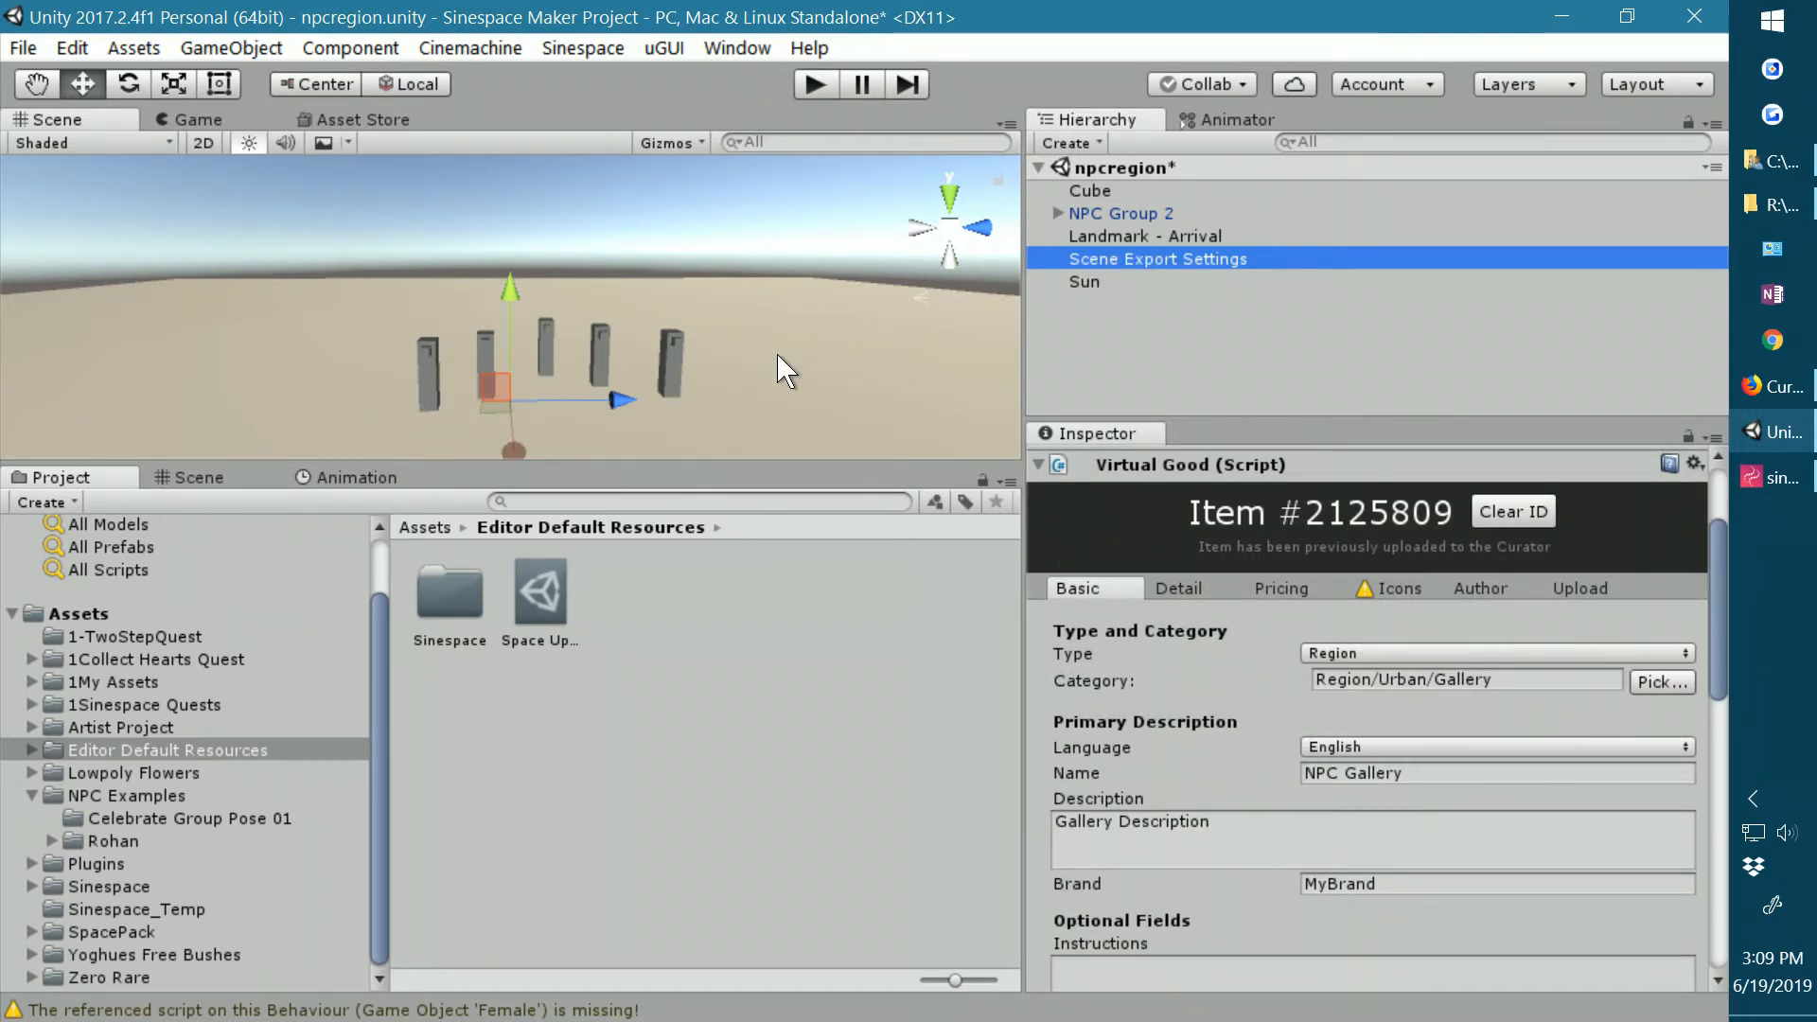
pyautogui.moveTo(776, 353); pyautogui.dragTo(553, 340, button='middle')
# Switch to the Sinespace client and turn the avatar around to view the single NPCs and NPC group in NPC Gallery.
pyautogui.click(1764, 481)
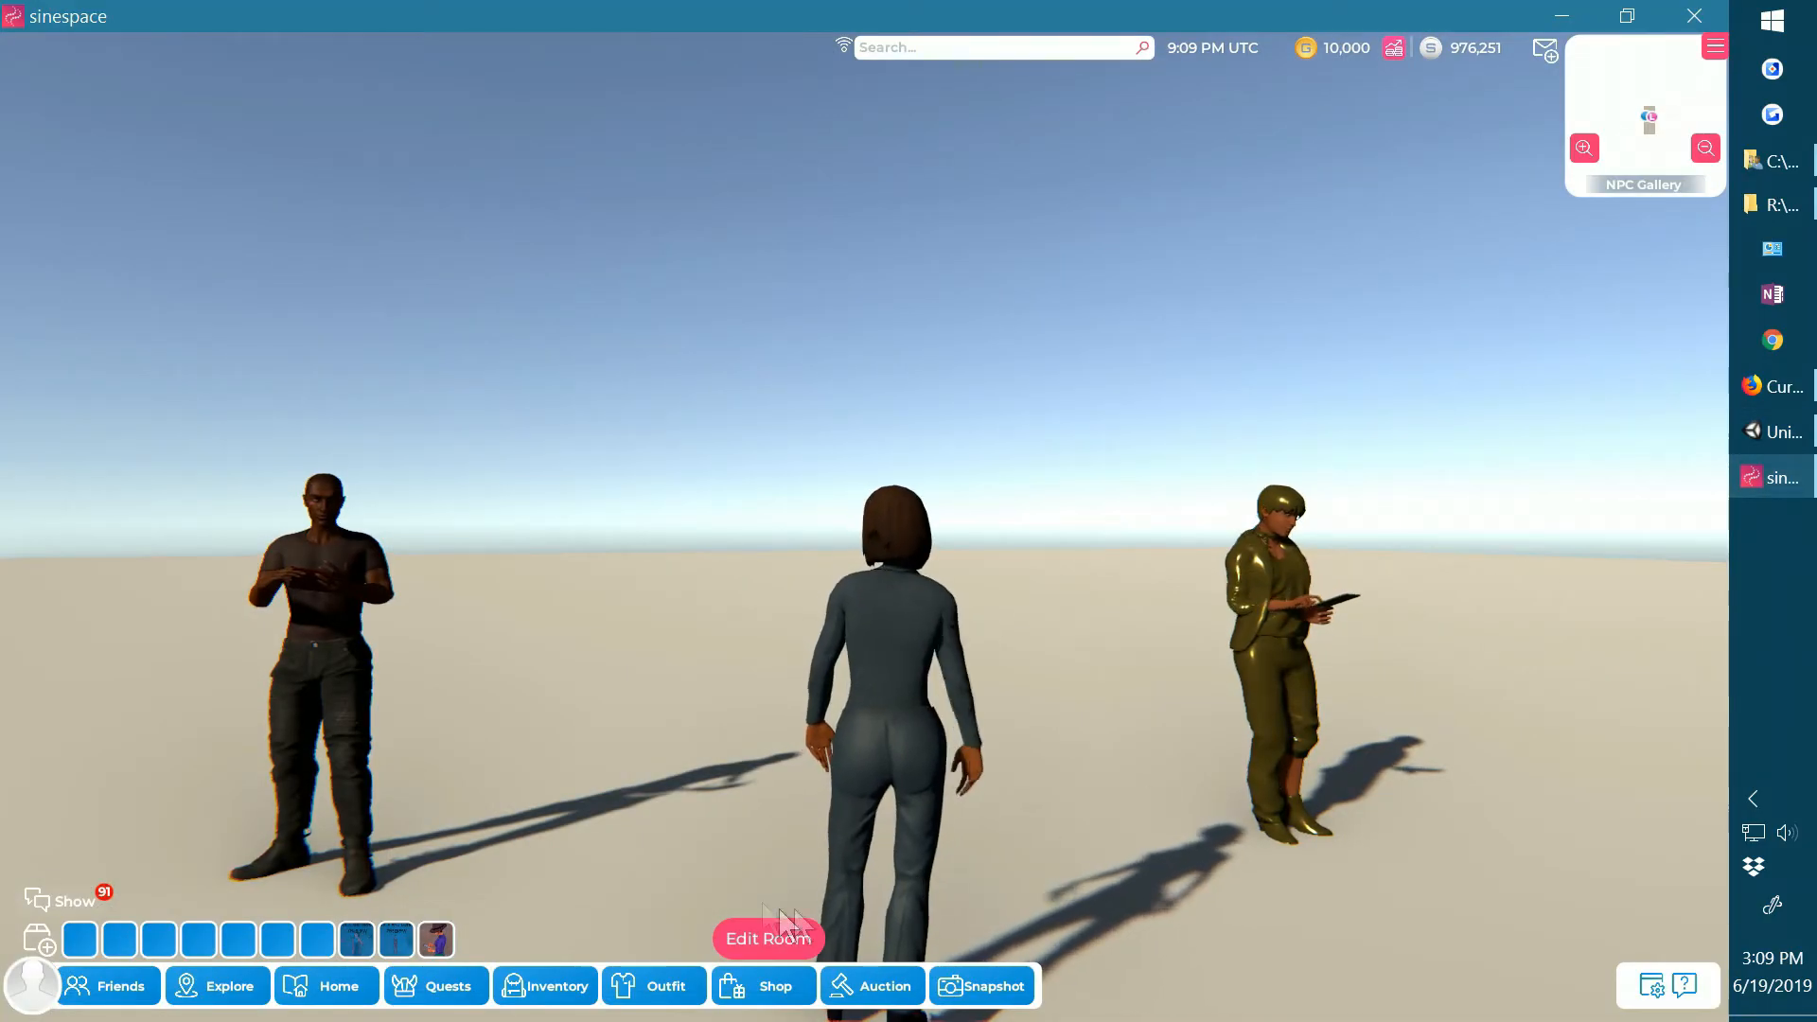
pyautogui.press('Right')
pyautogui.press('Right')
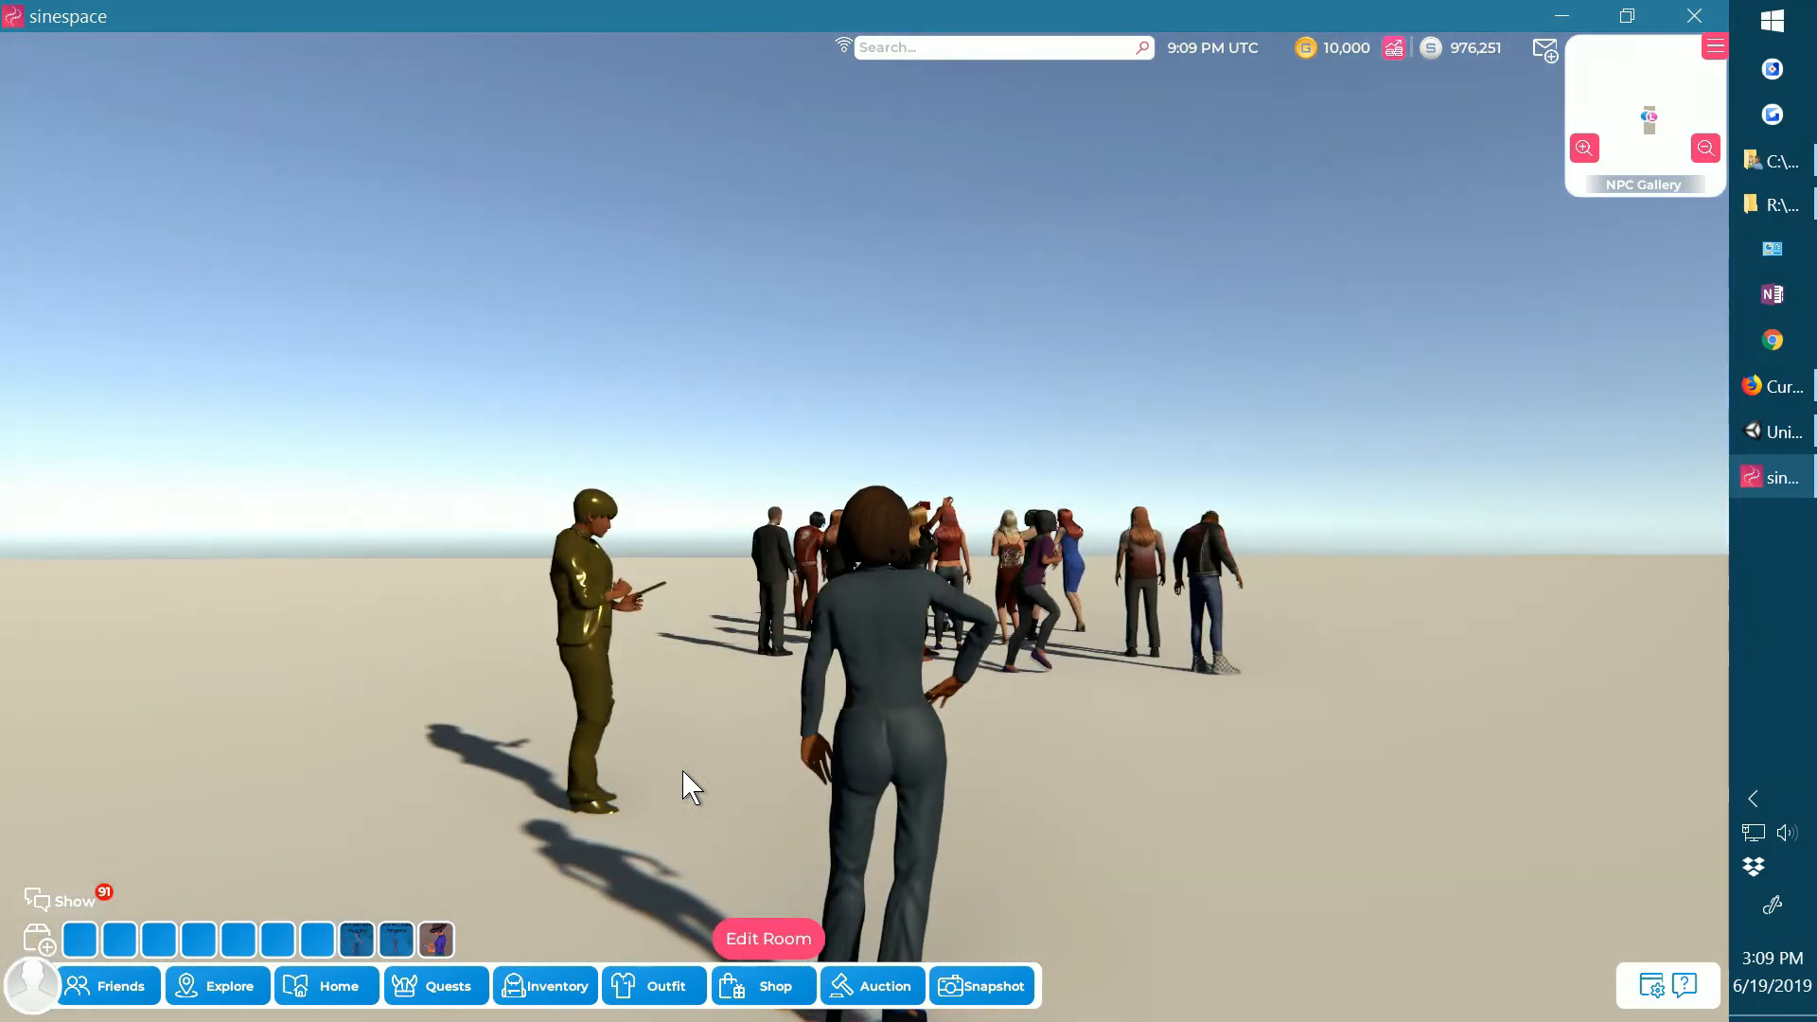
pyautogui.press('Right')
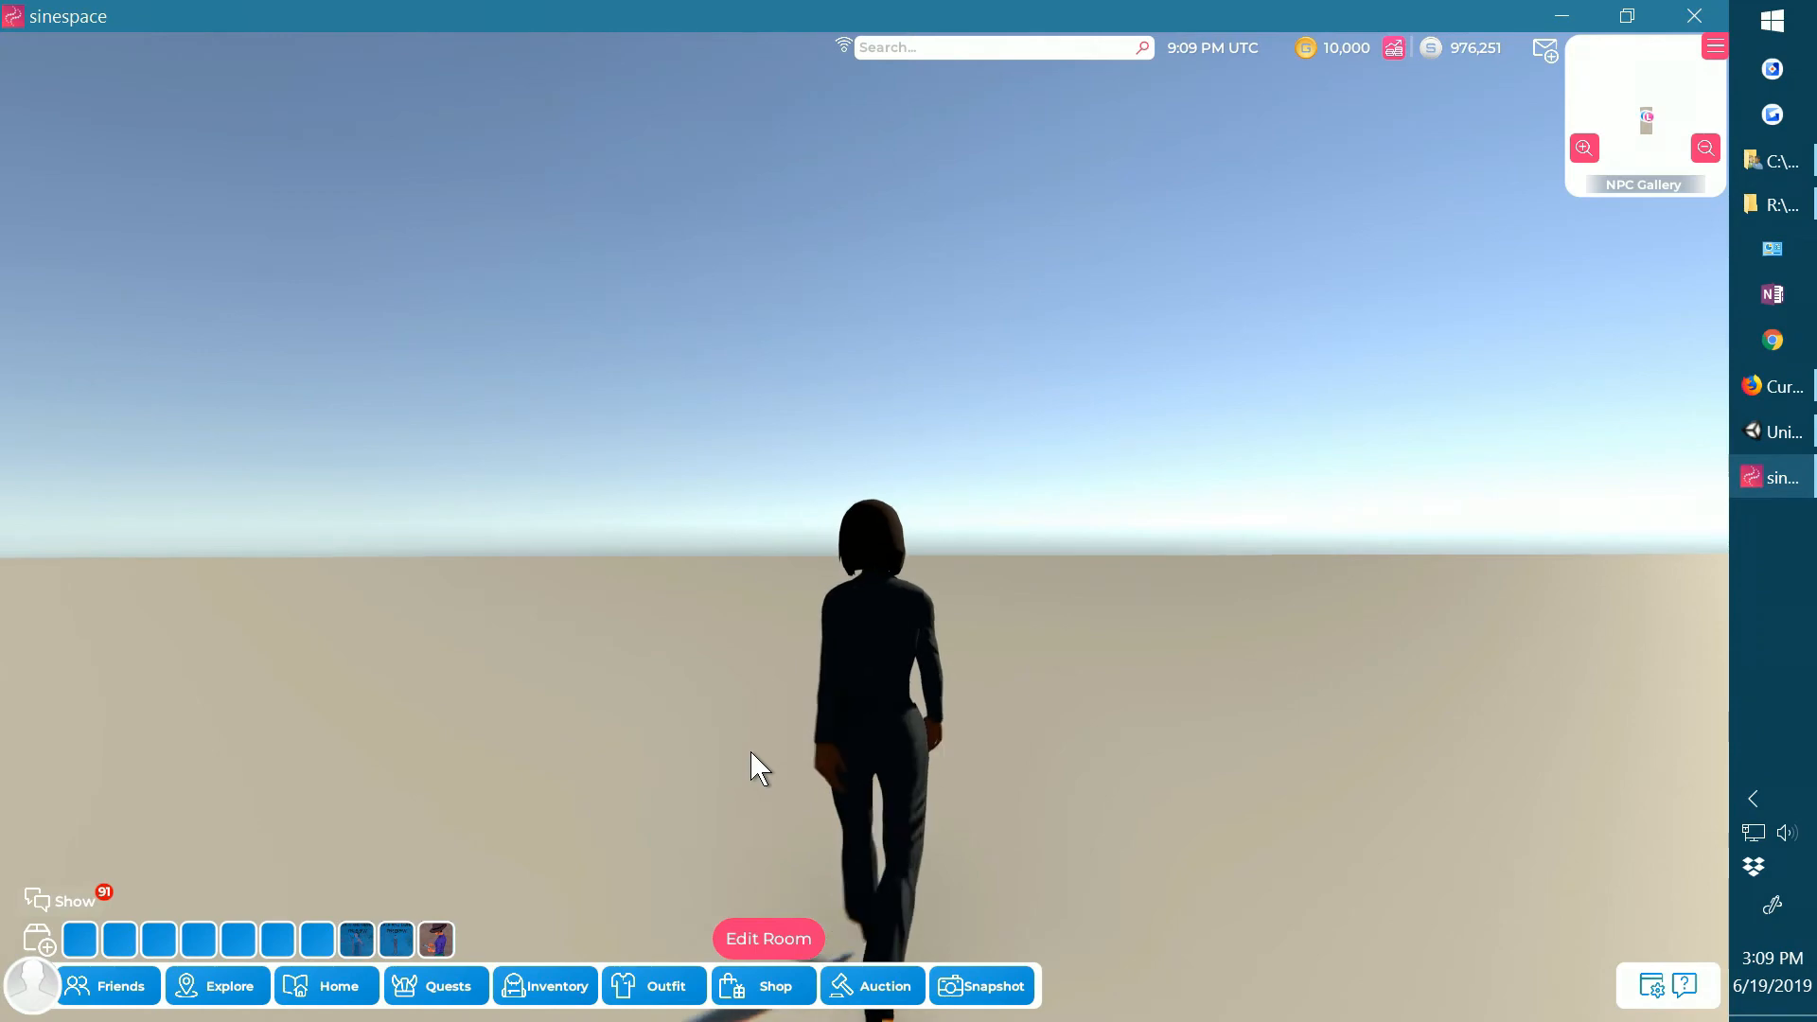
pyautogui.press('Left')
pyautogui.press('Left')
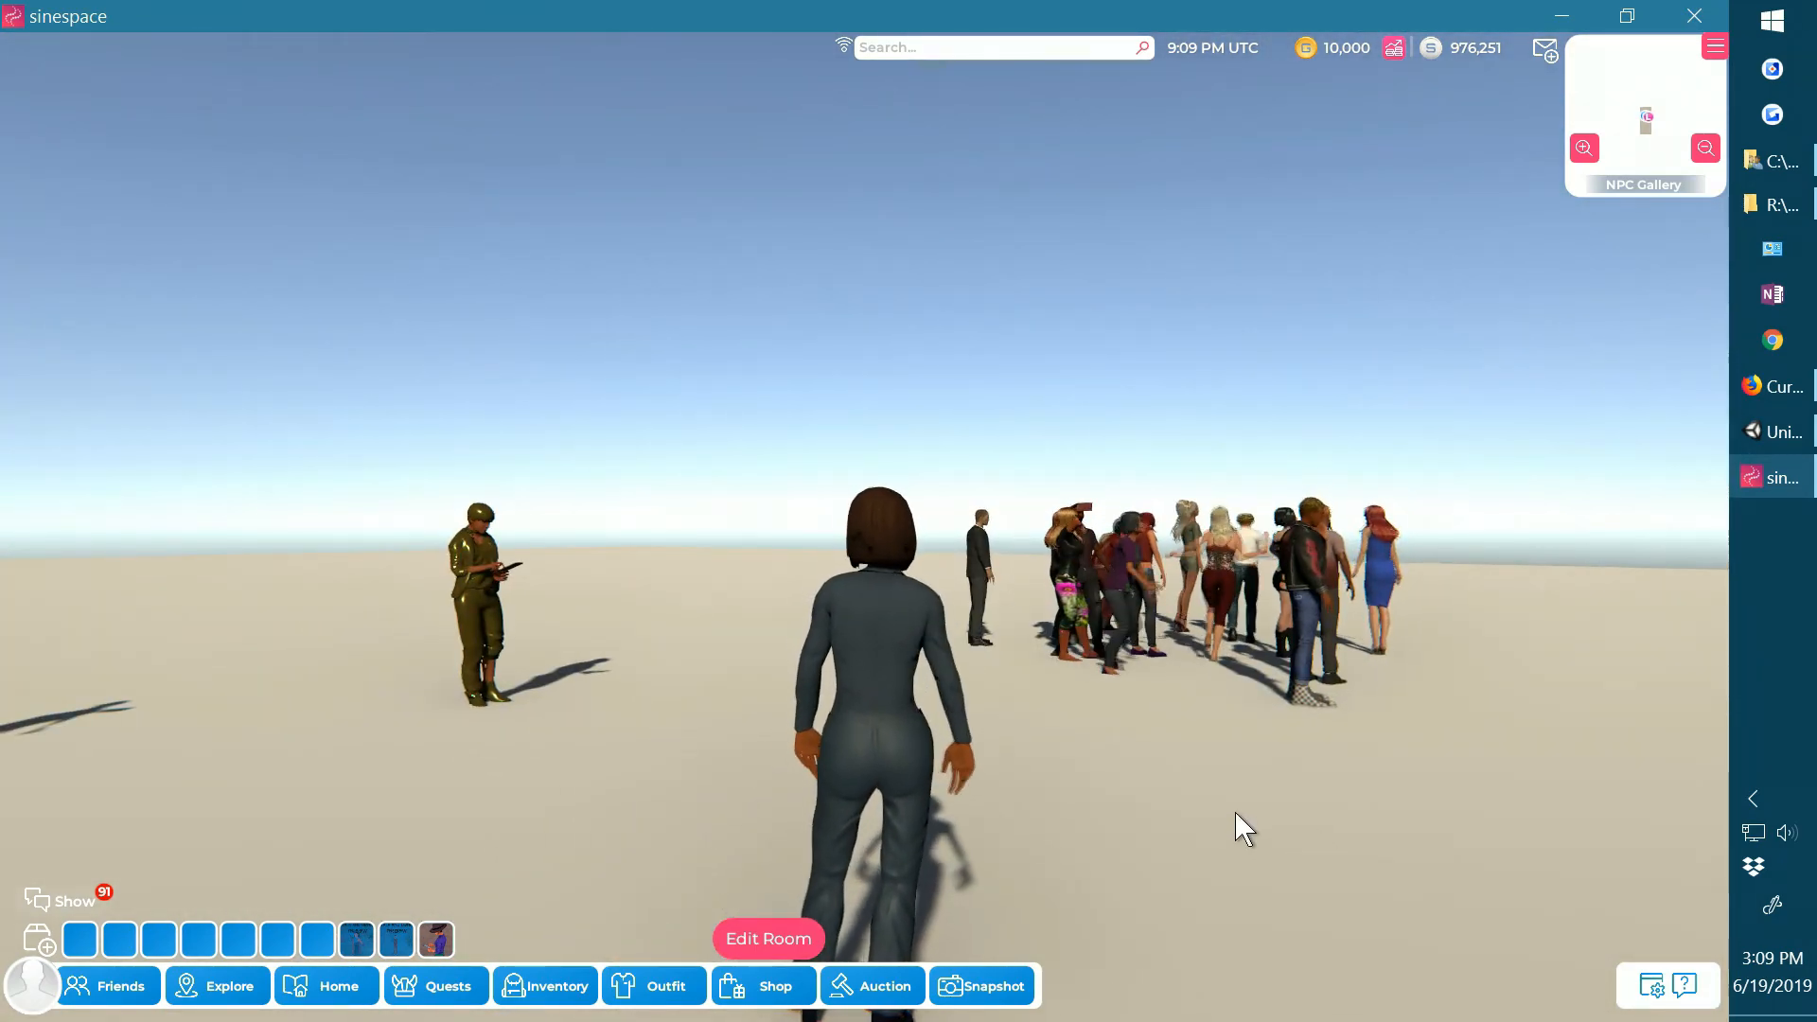
pyautogui.press('Left')
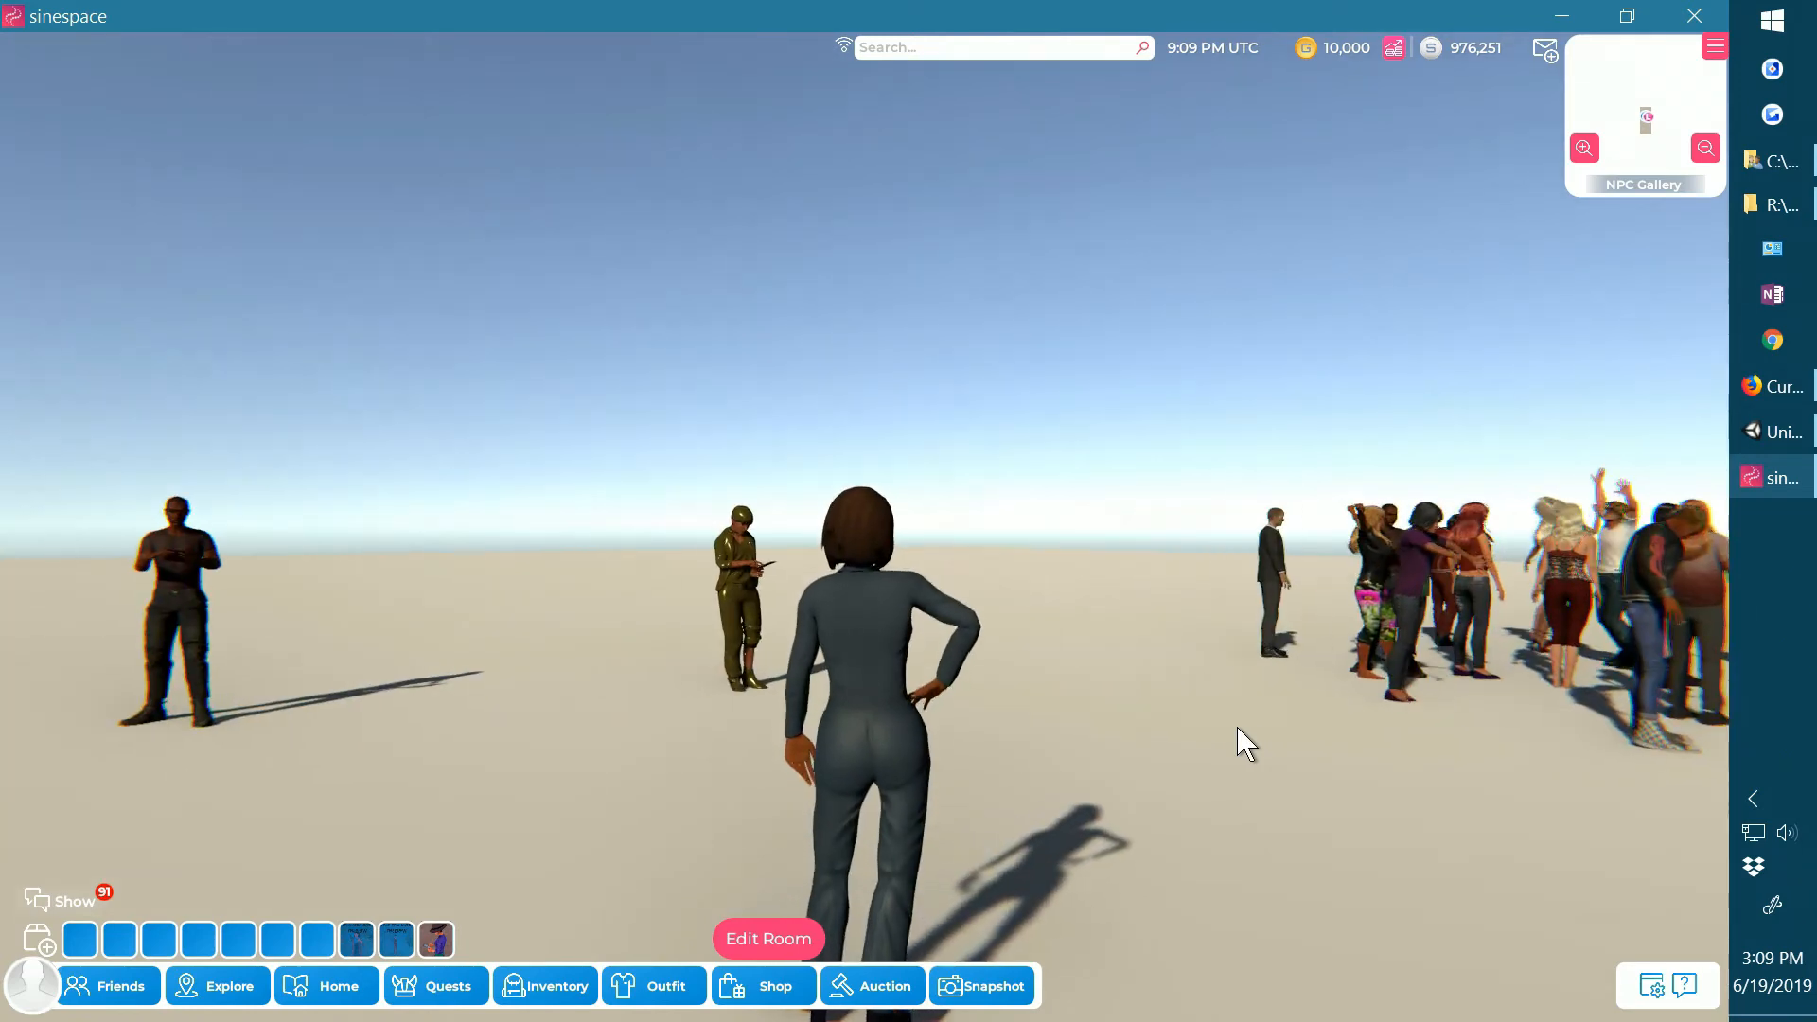
pyautogui.press('Down')
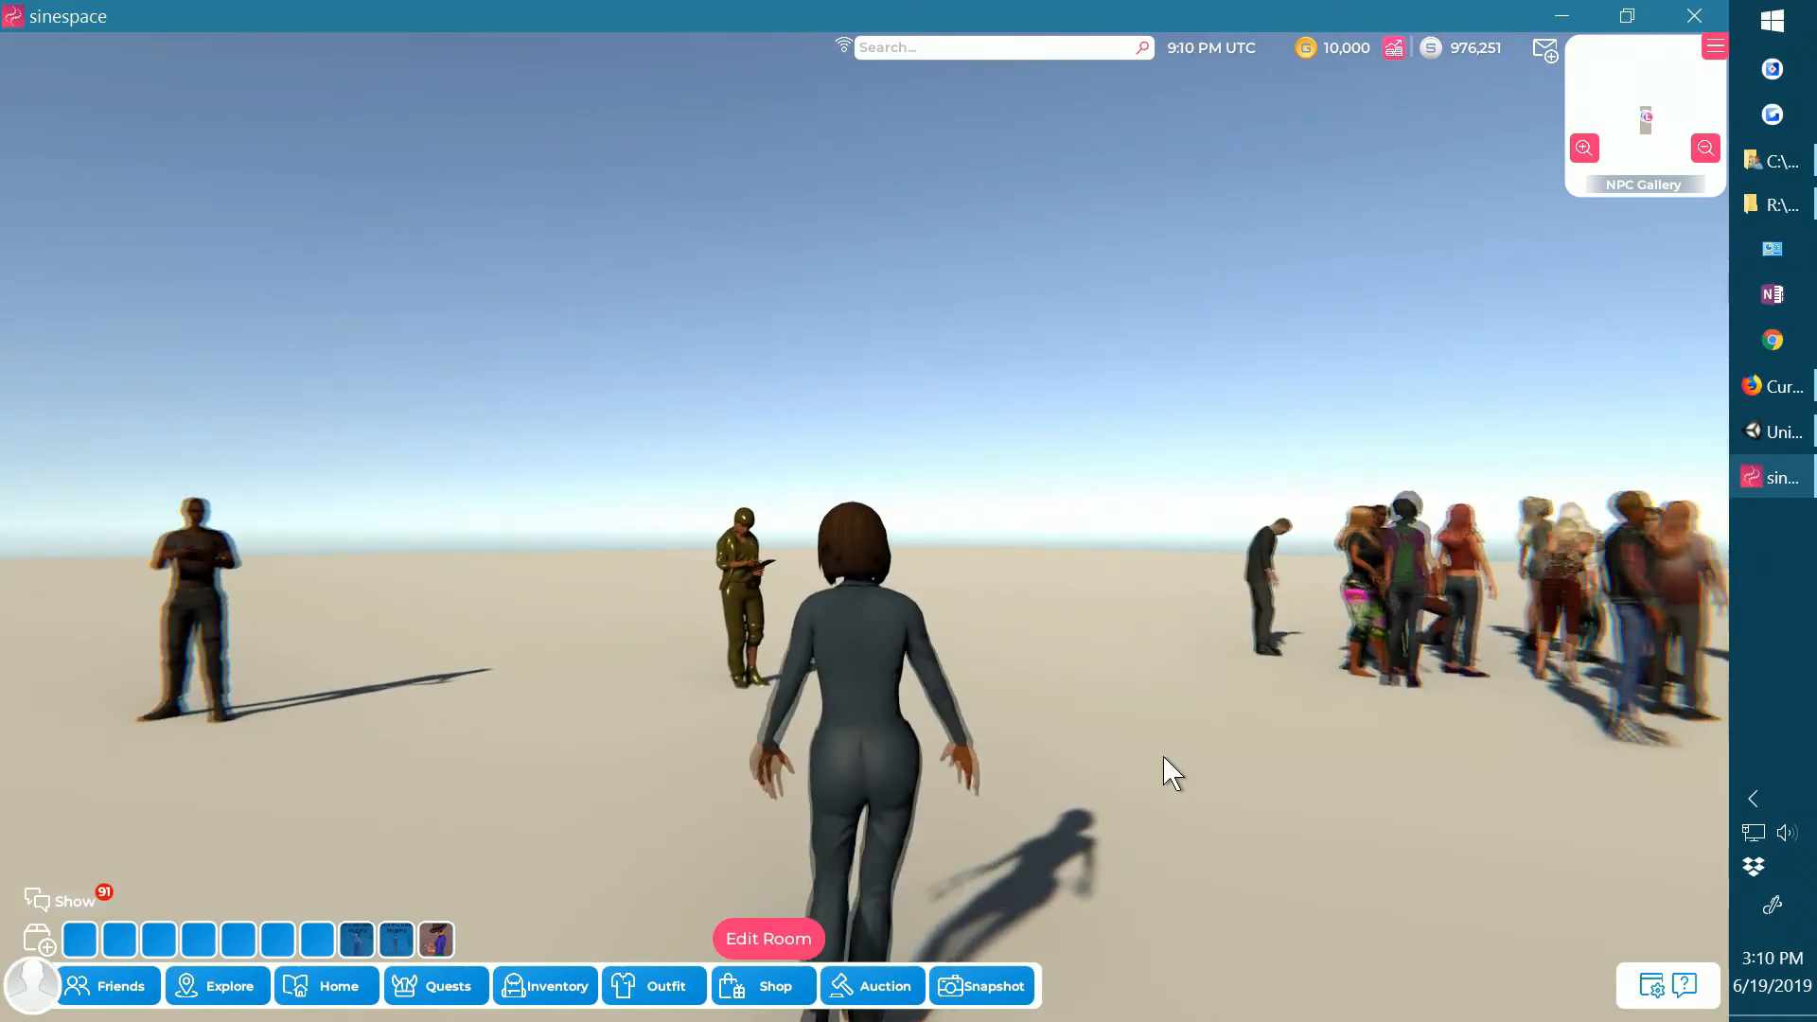
pyautogui.press('Right')
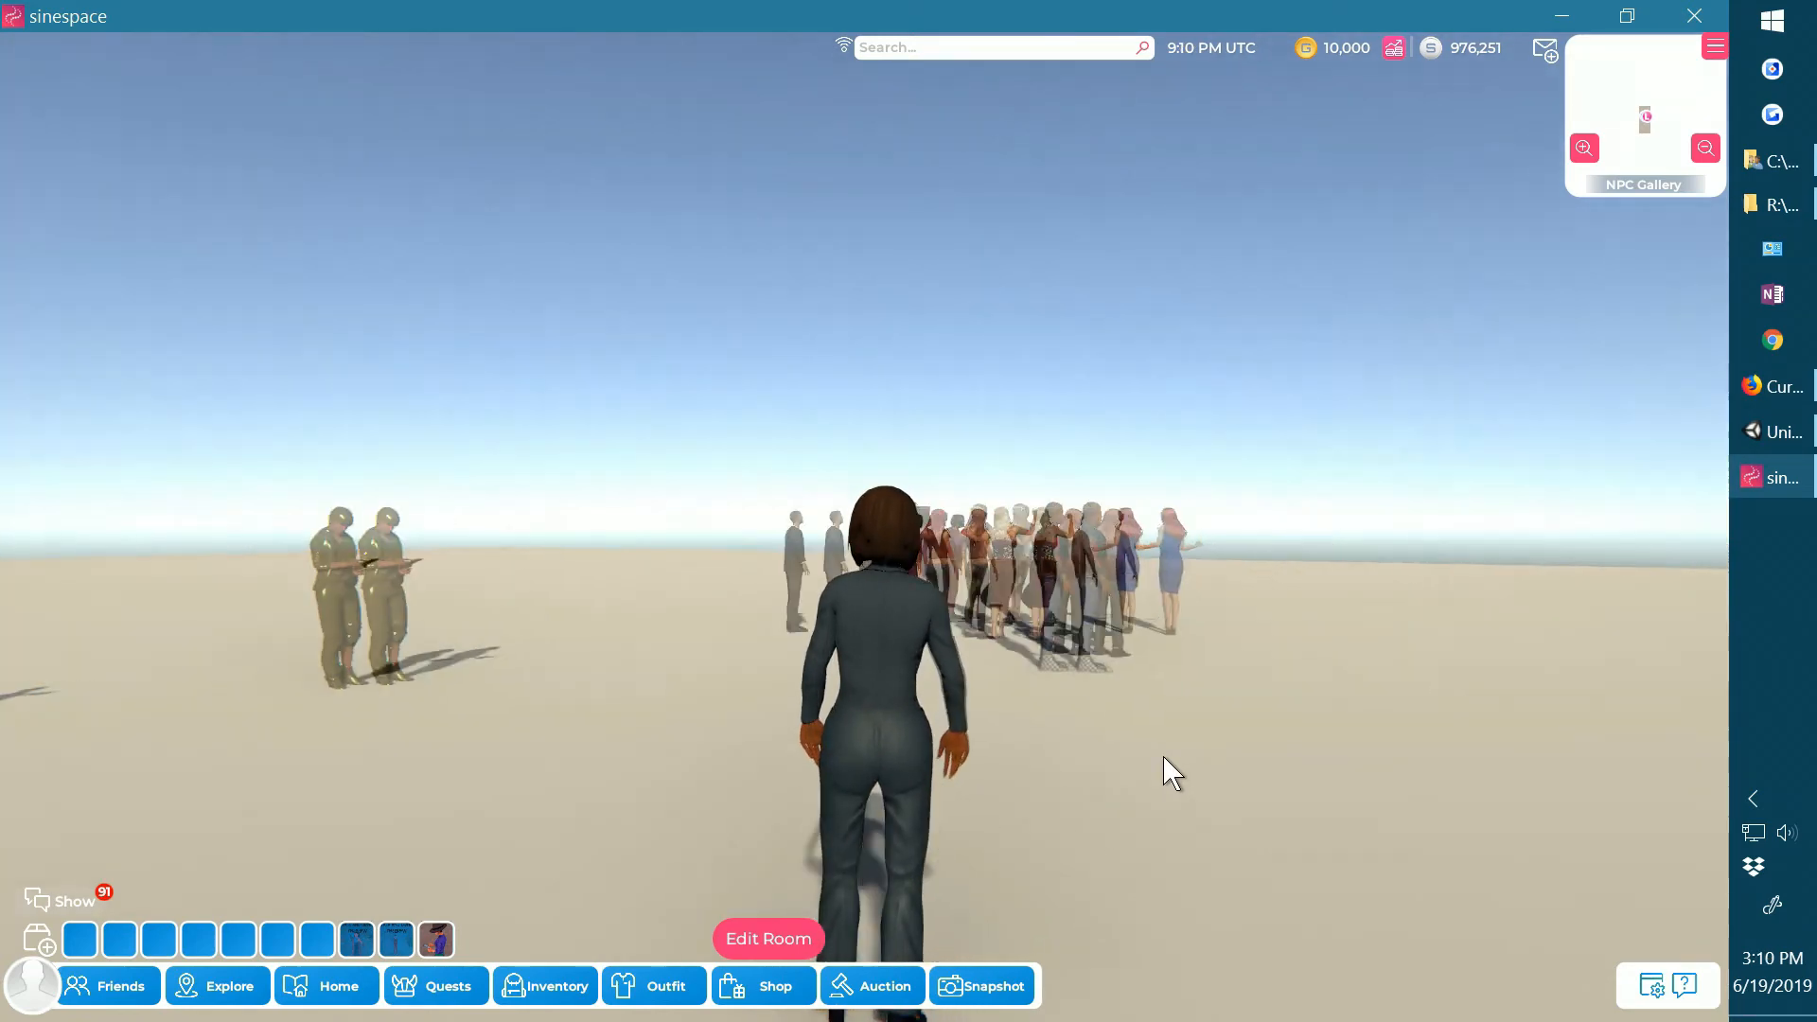
pyautogui.press('Left')
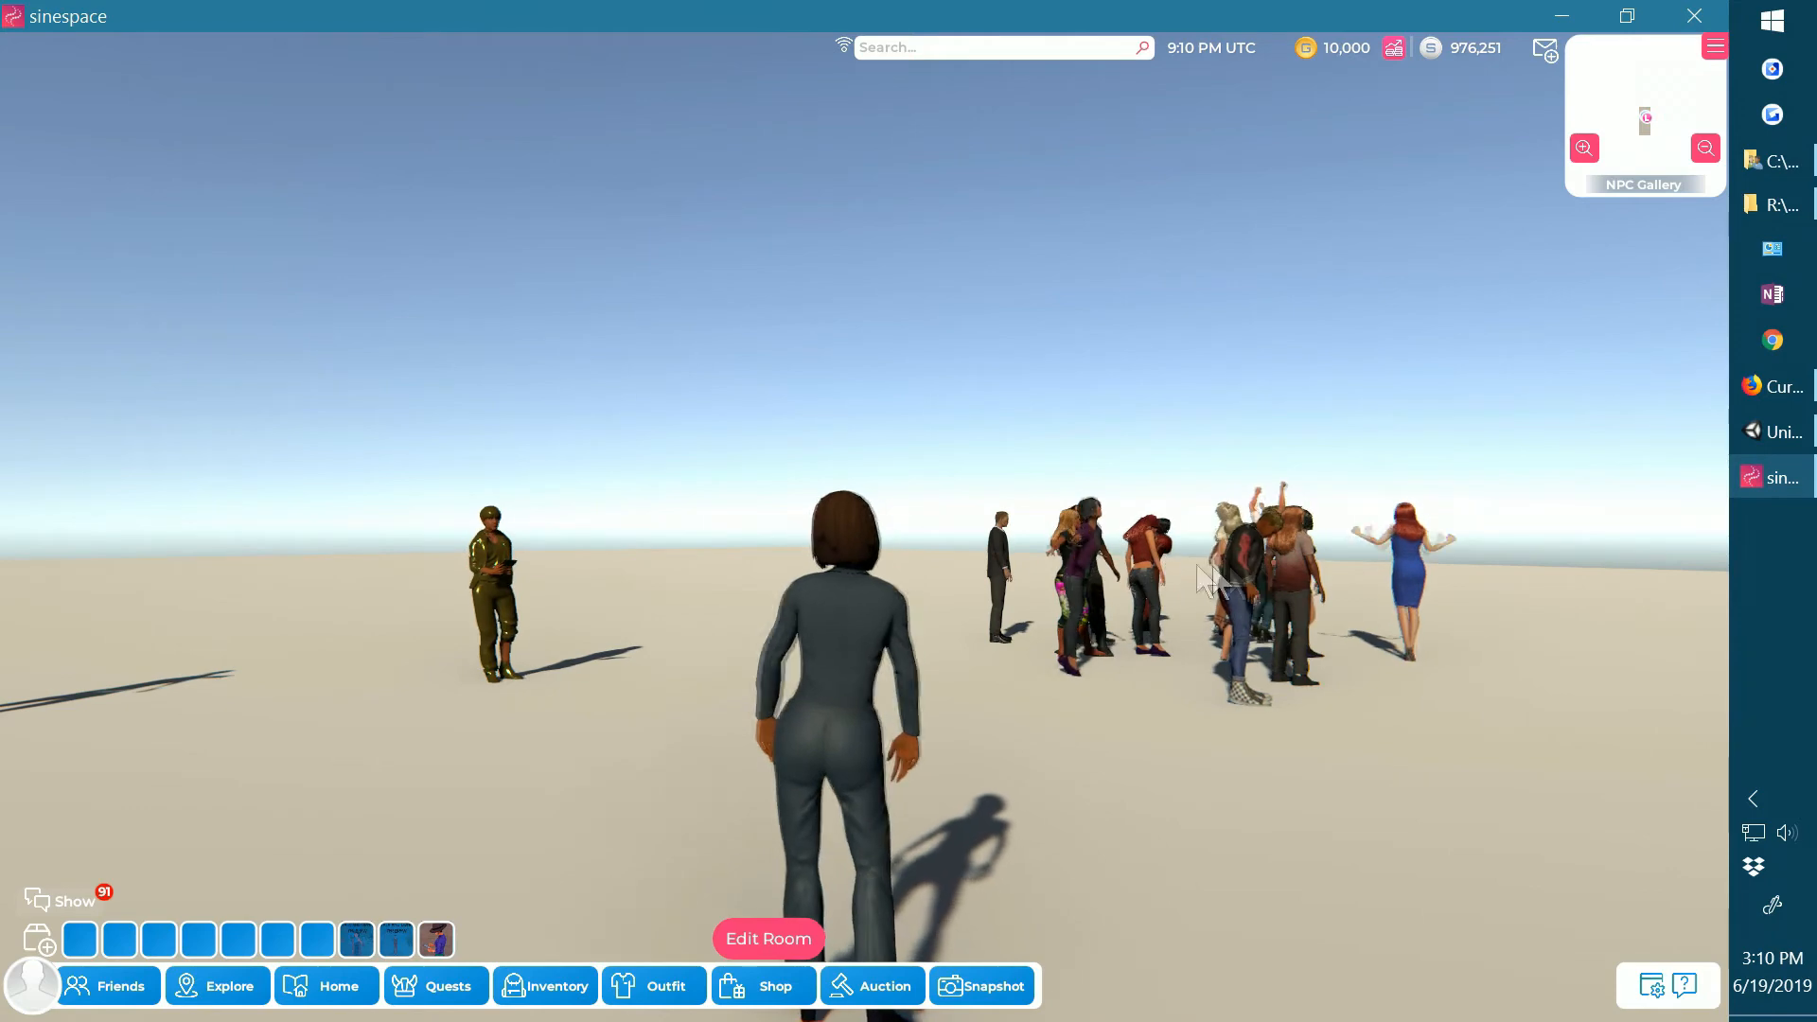
pyautogui.press('Left')
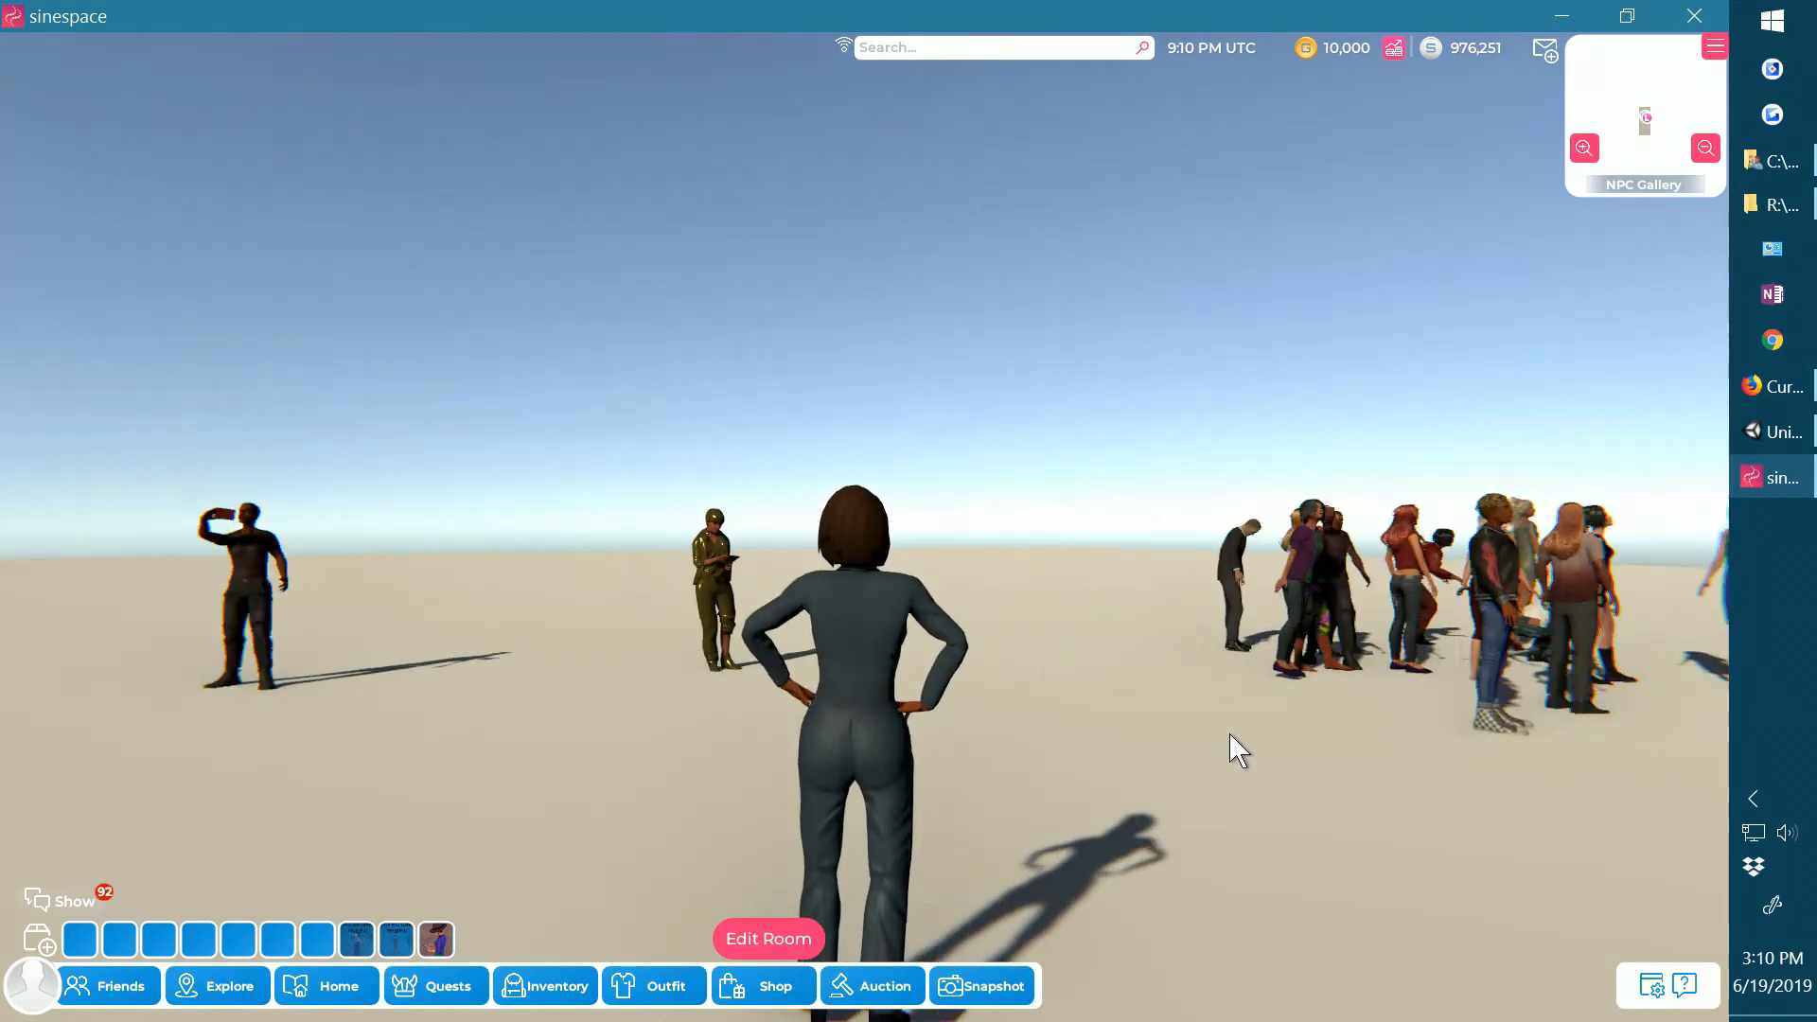
# Return to Unity and review the region's Scene Save Settings, including its loading images and submission options.
pyautogui.click(1771, 433)
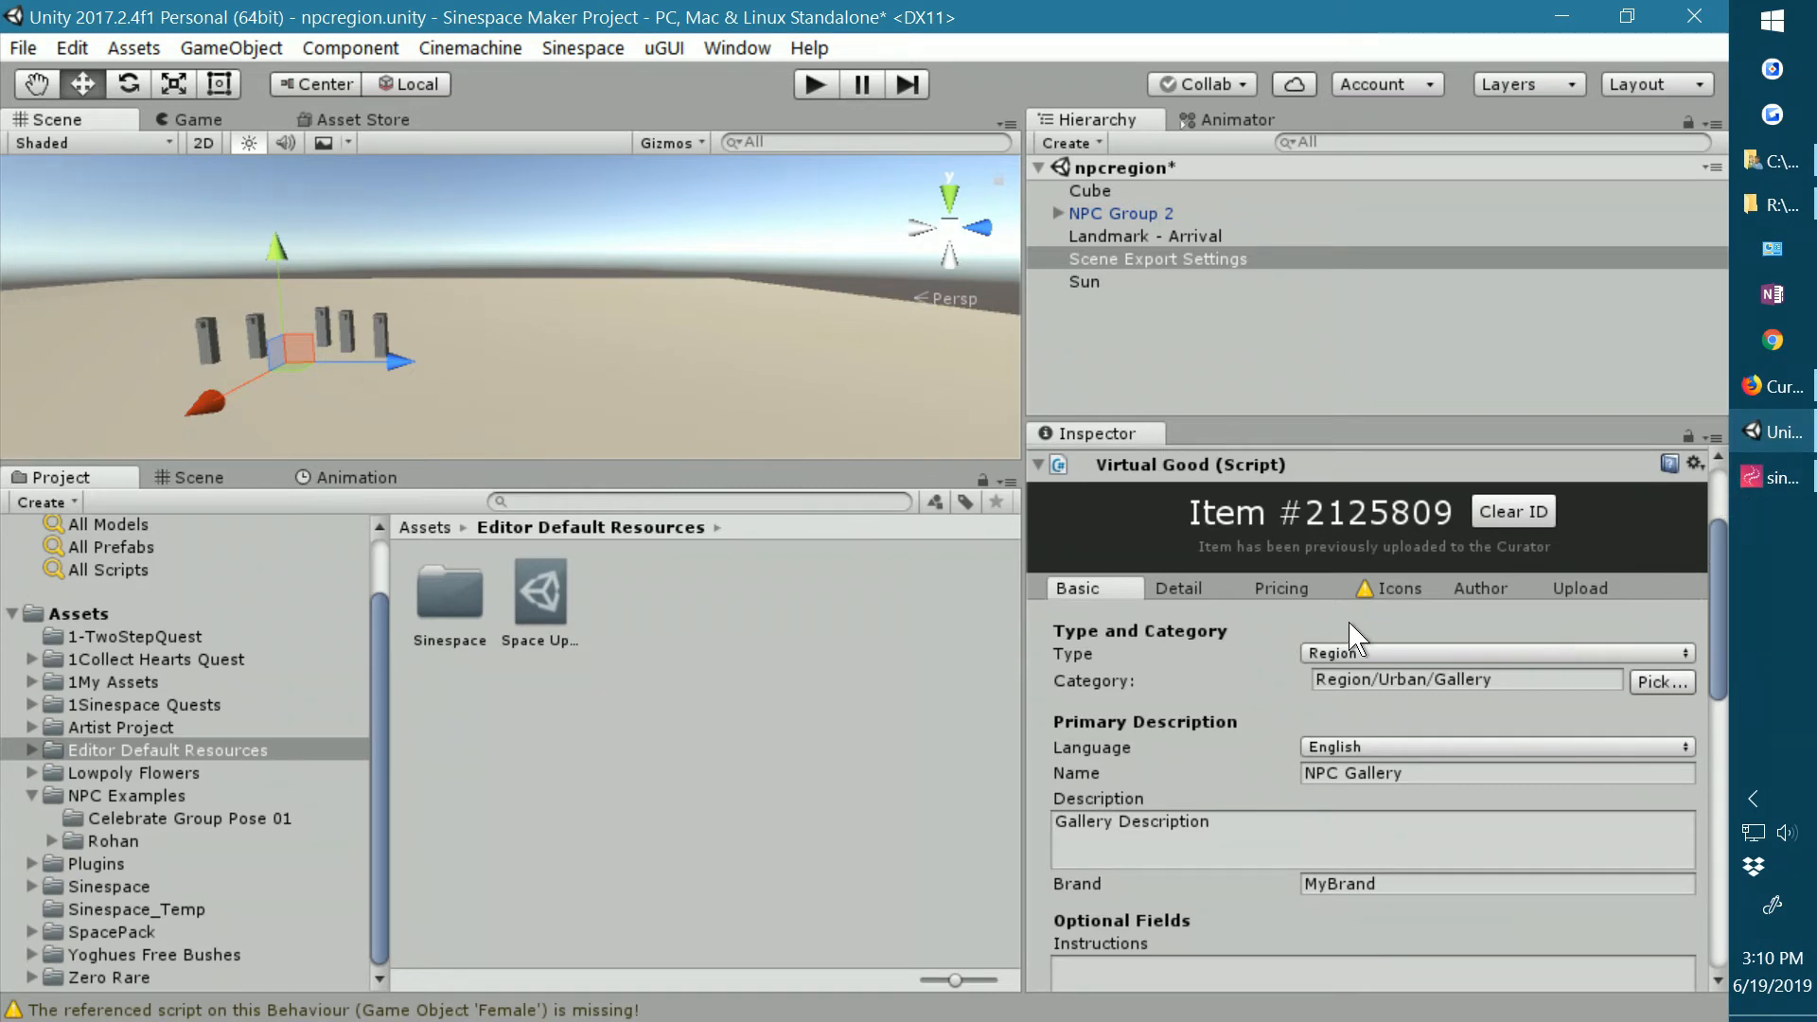
pyautogui.scroll(-15, 1283, 712)
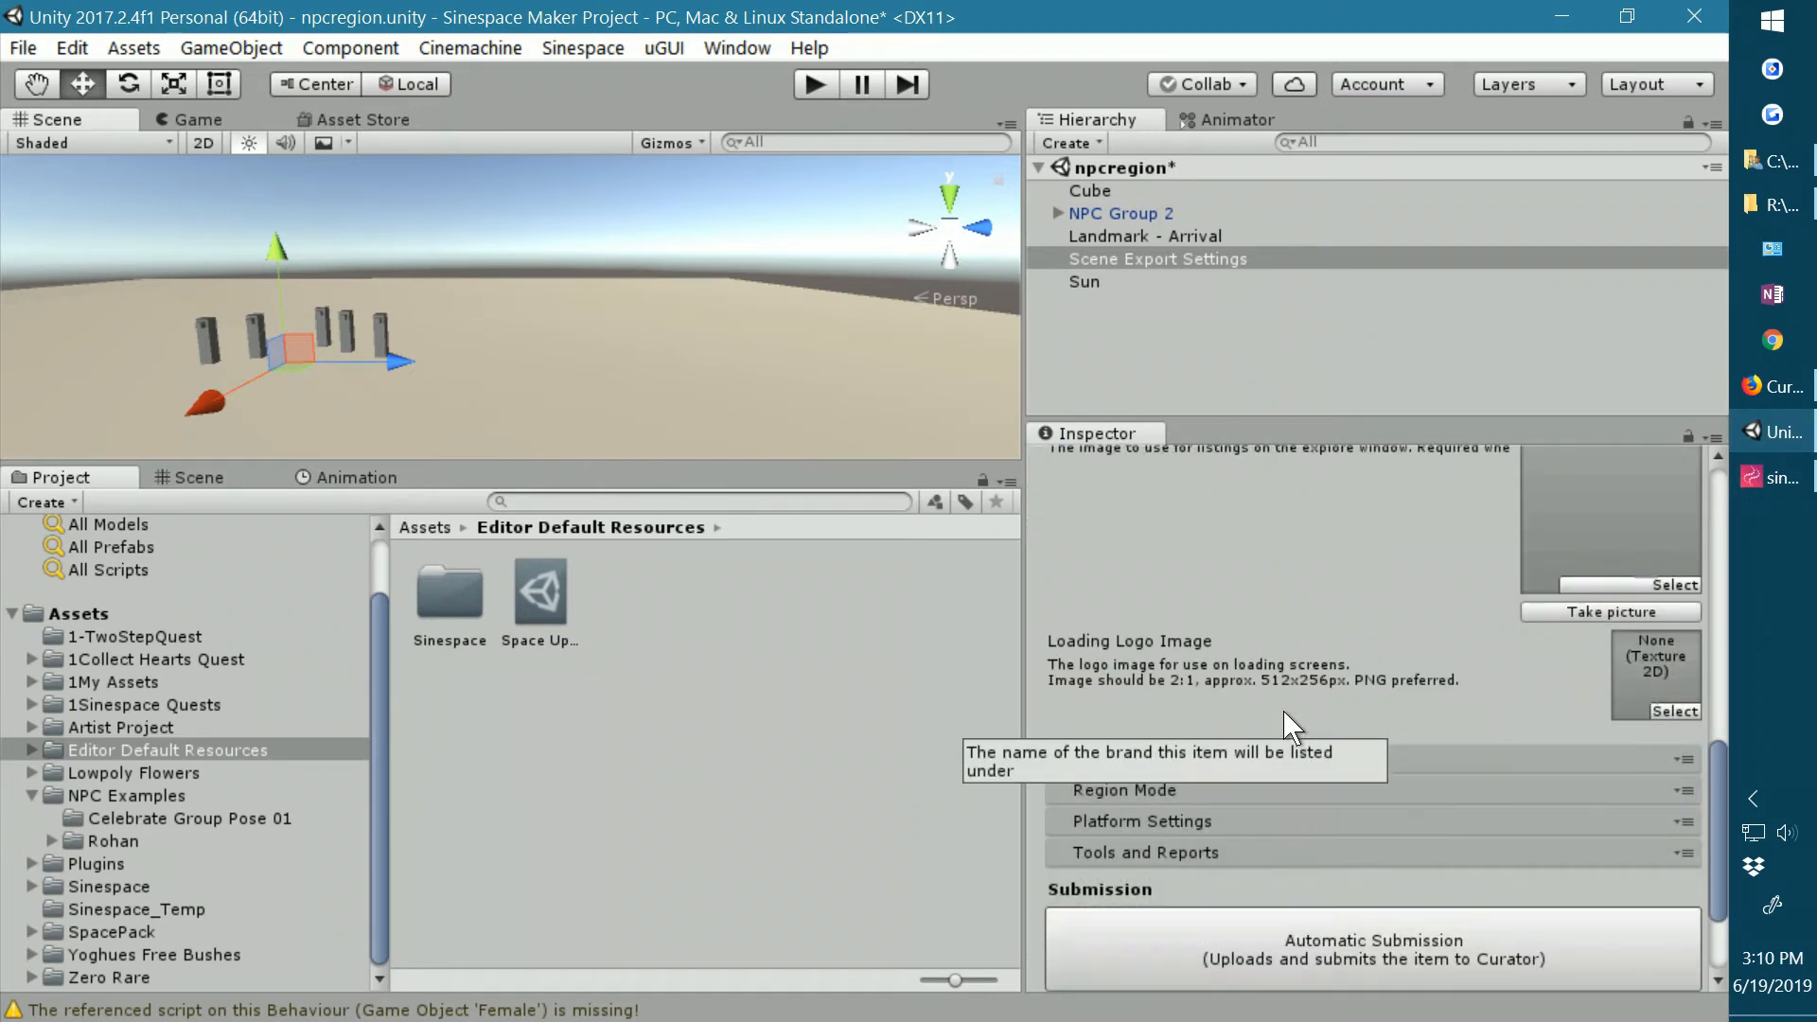
pyautogui.scroll(10, 1321, 719)
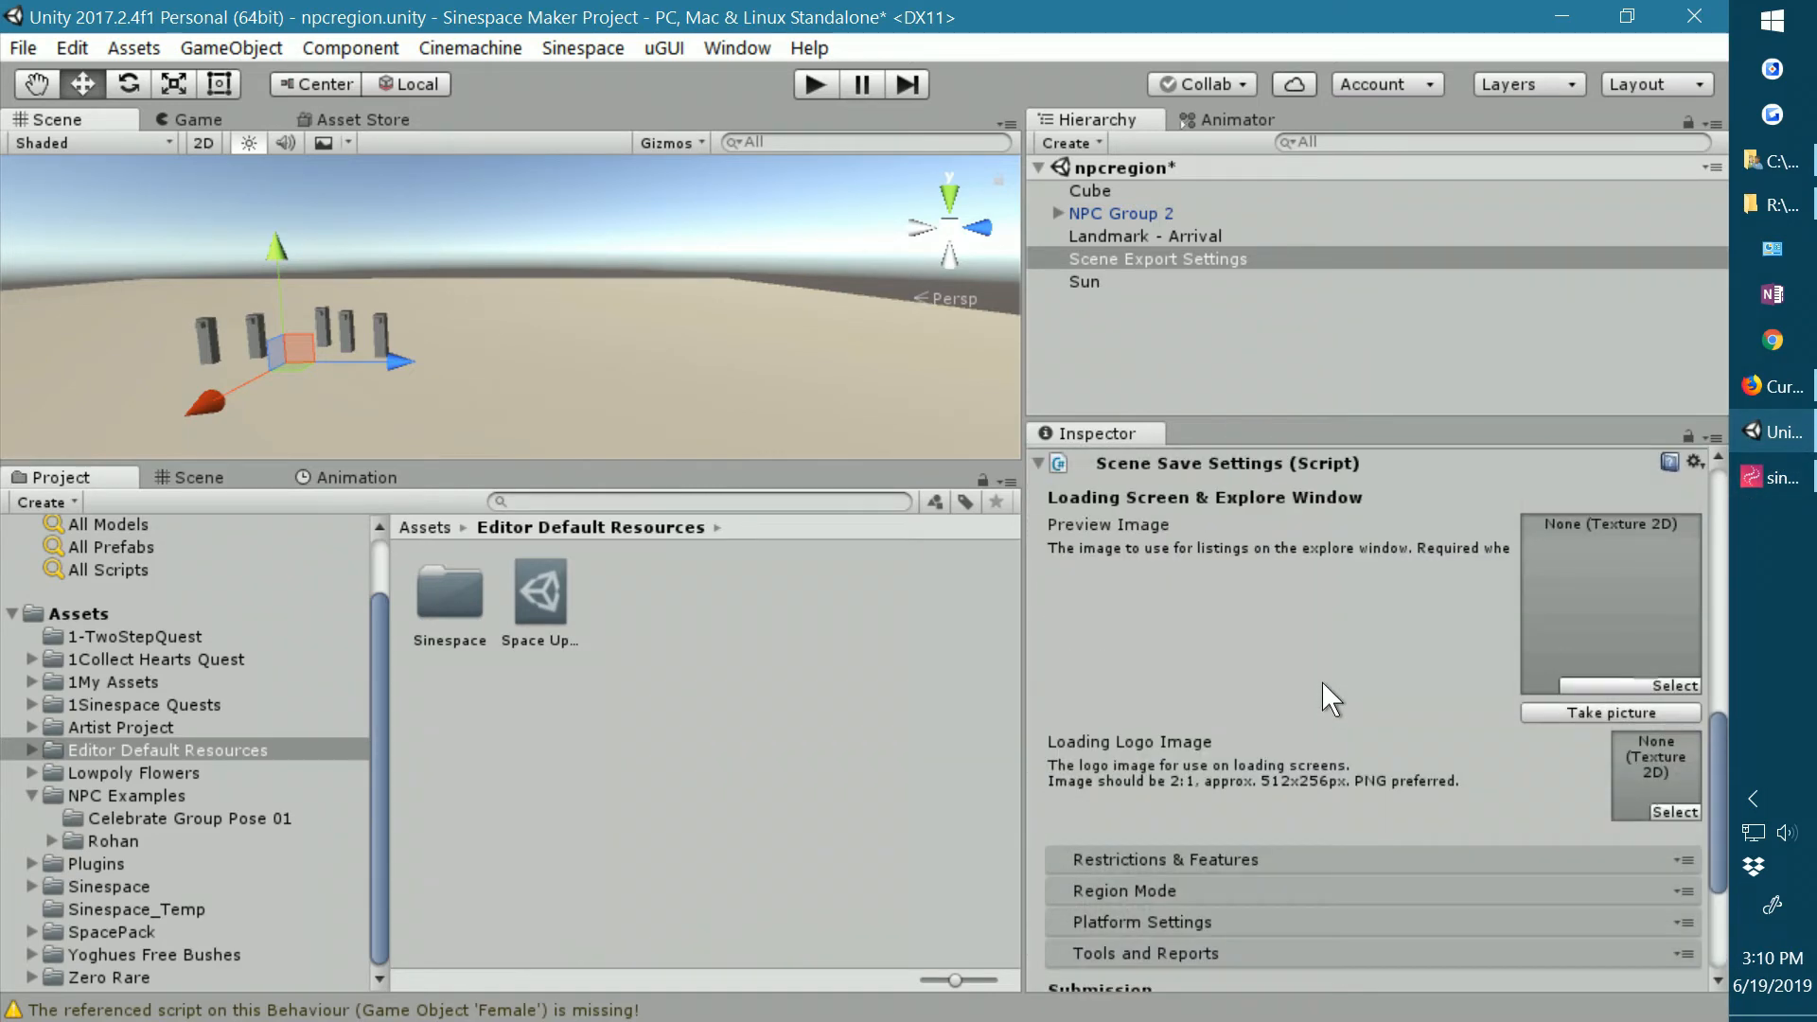
pyautogui.scroll(-6, 625, 397)
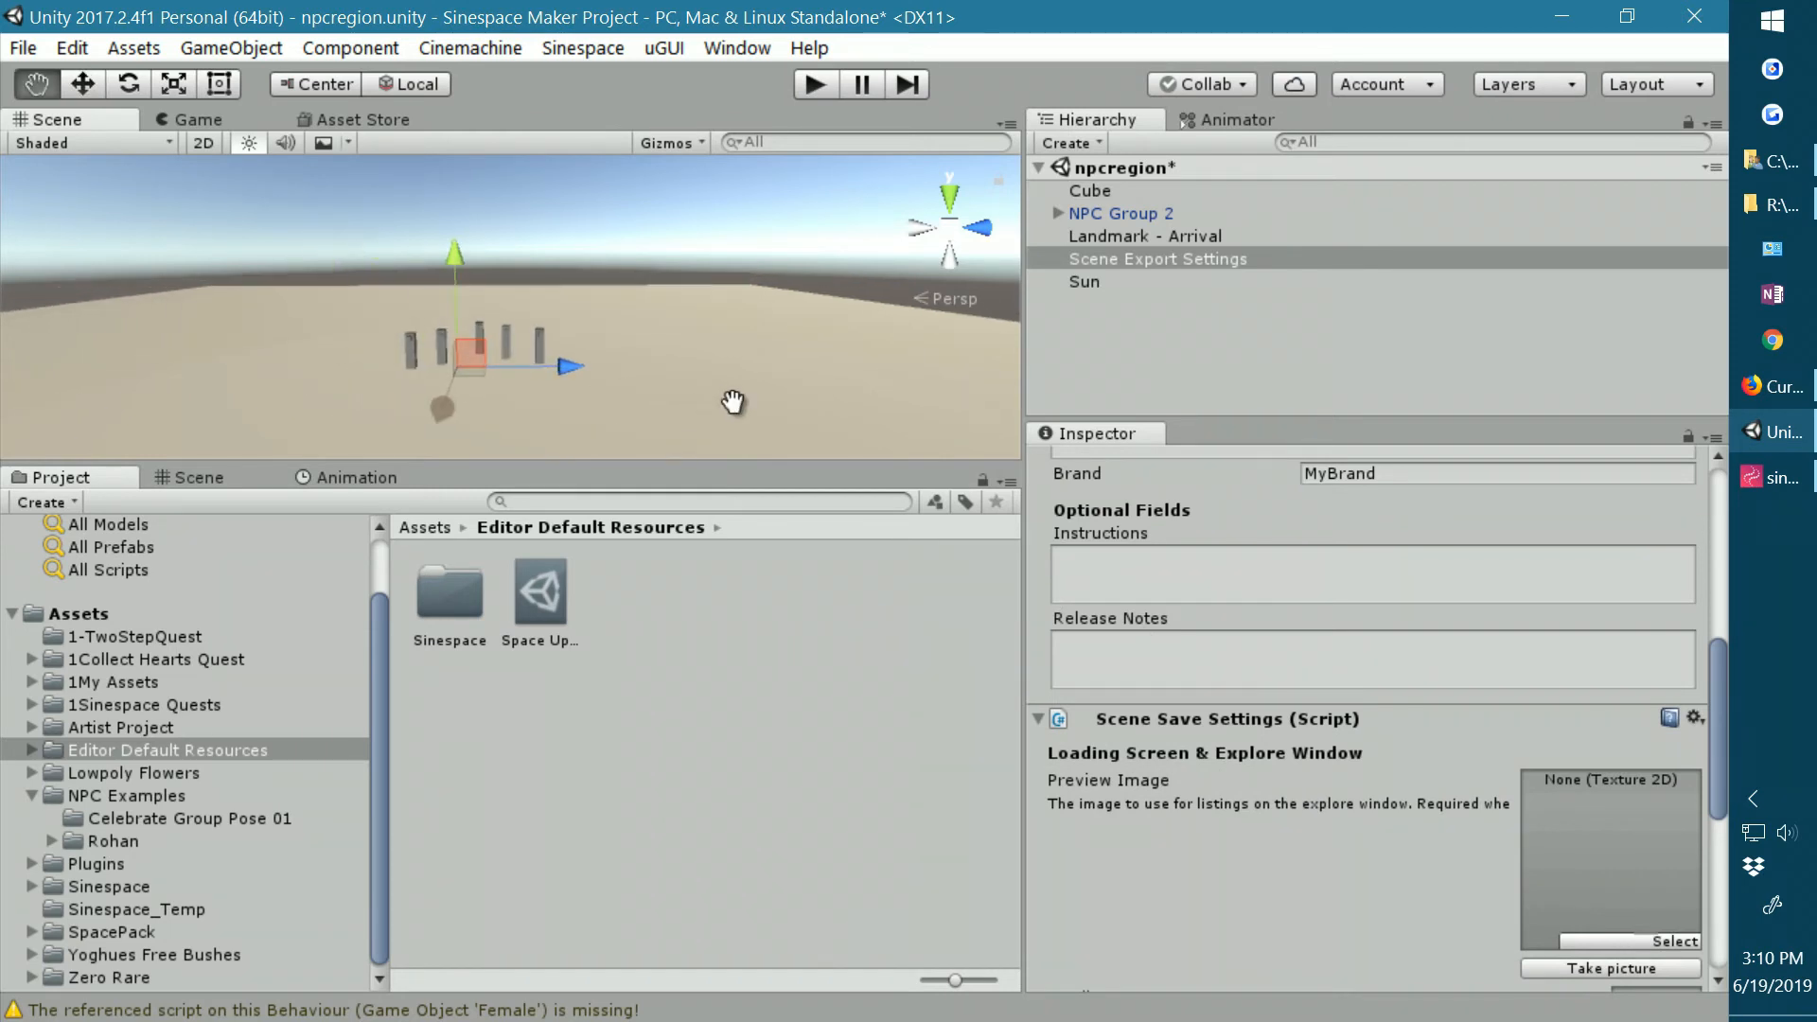
# Switch to Curator in Firefox, reload the item list and check the status of the uploaded NPC items.
pyautogui.click(1768, 391)
pyautogui.click(120, 74)
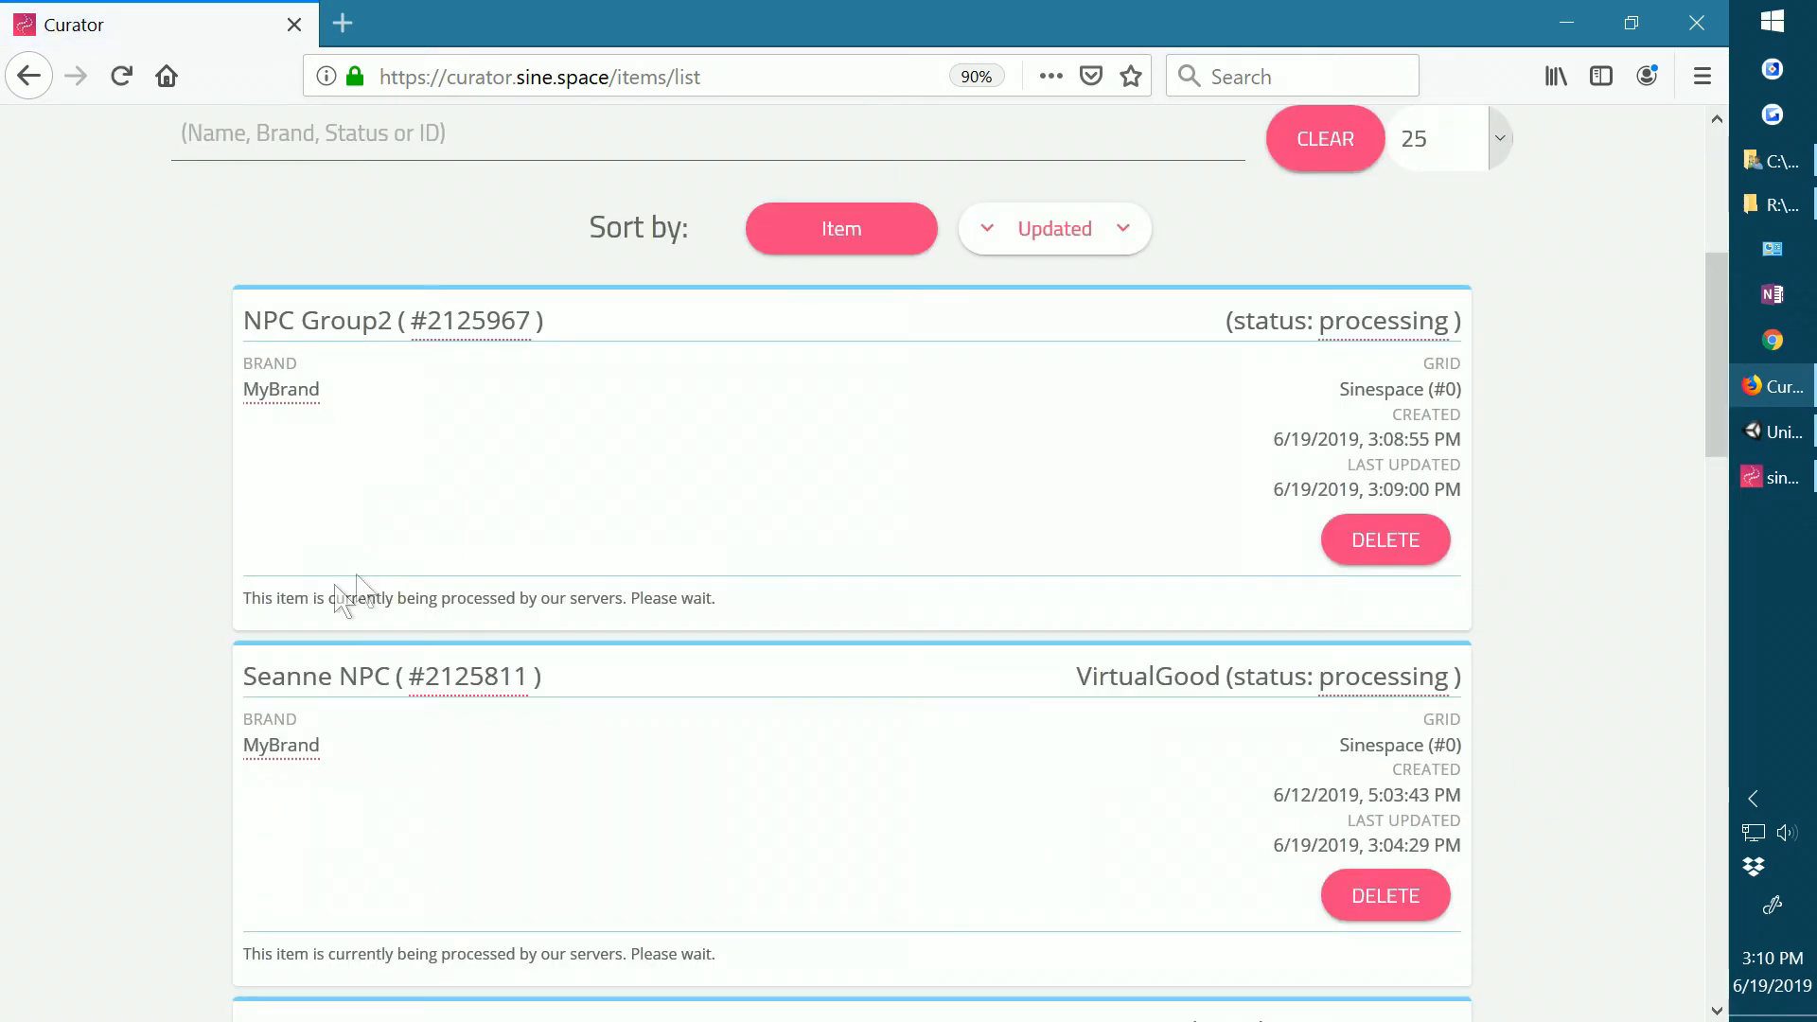
pyautogui.scroll(-4, 190, 615)
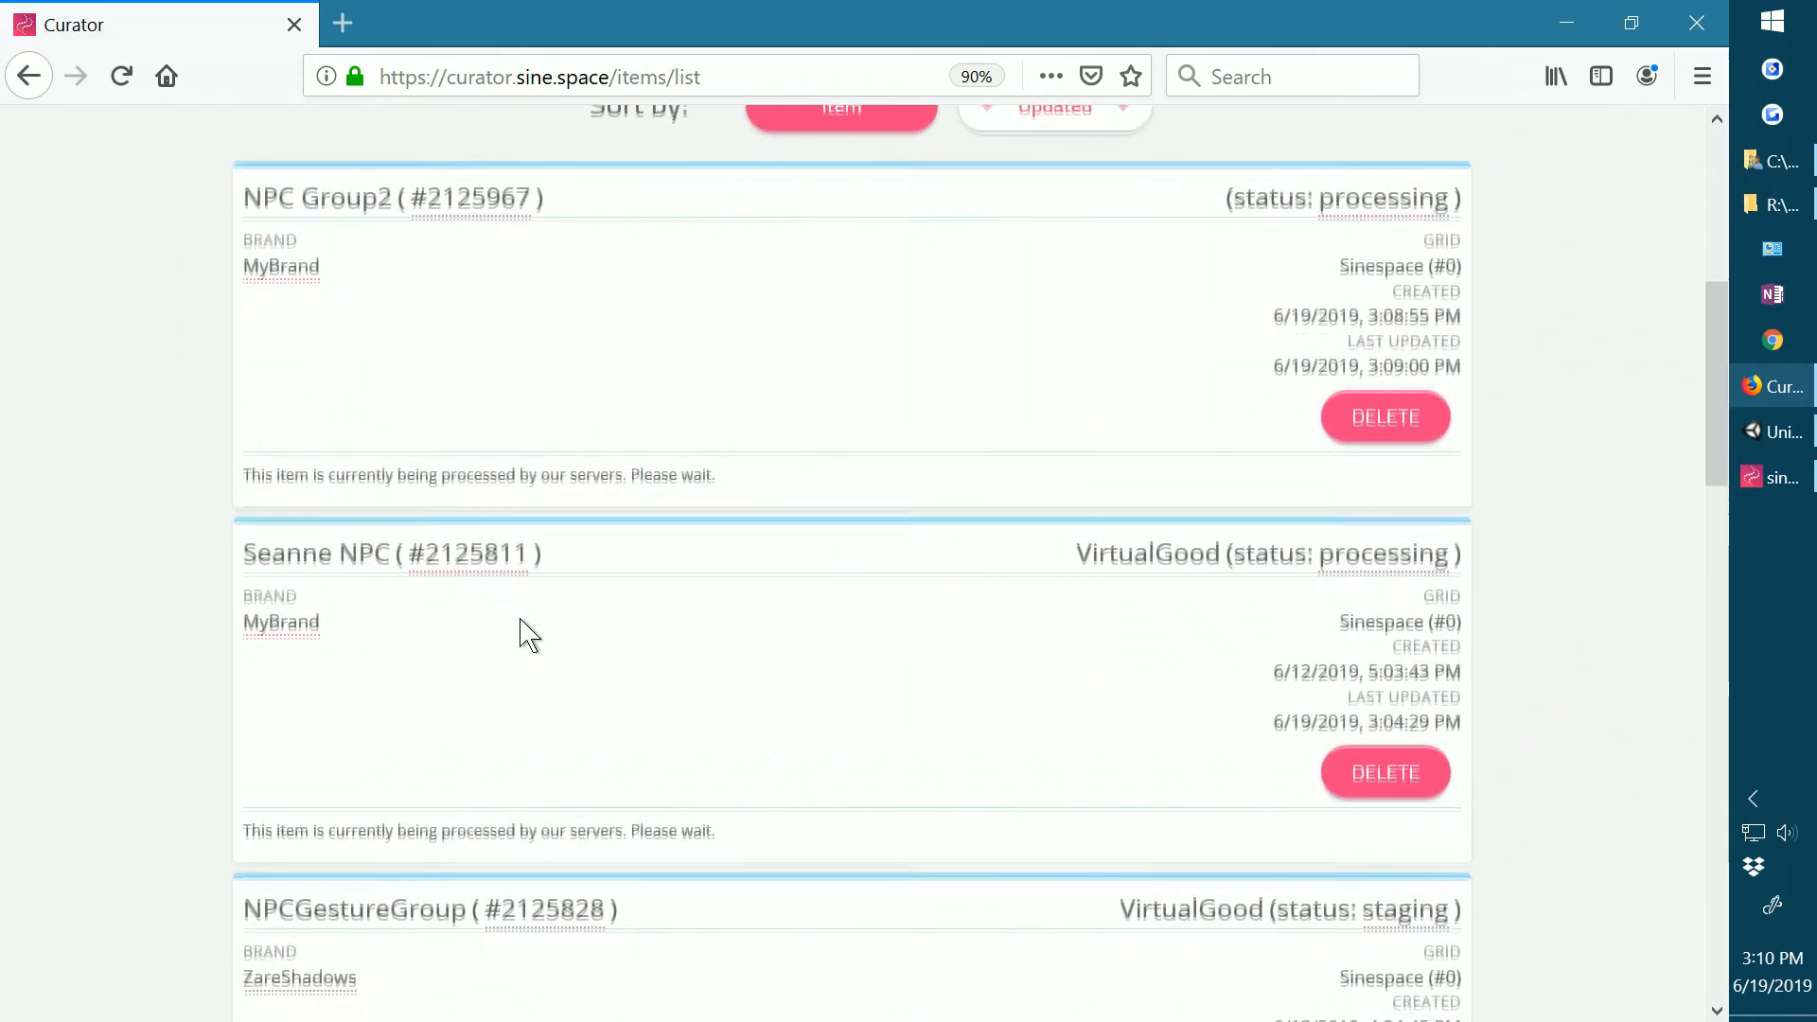
pyautogui.scroll(4, 535, 611)
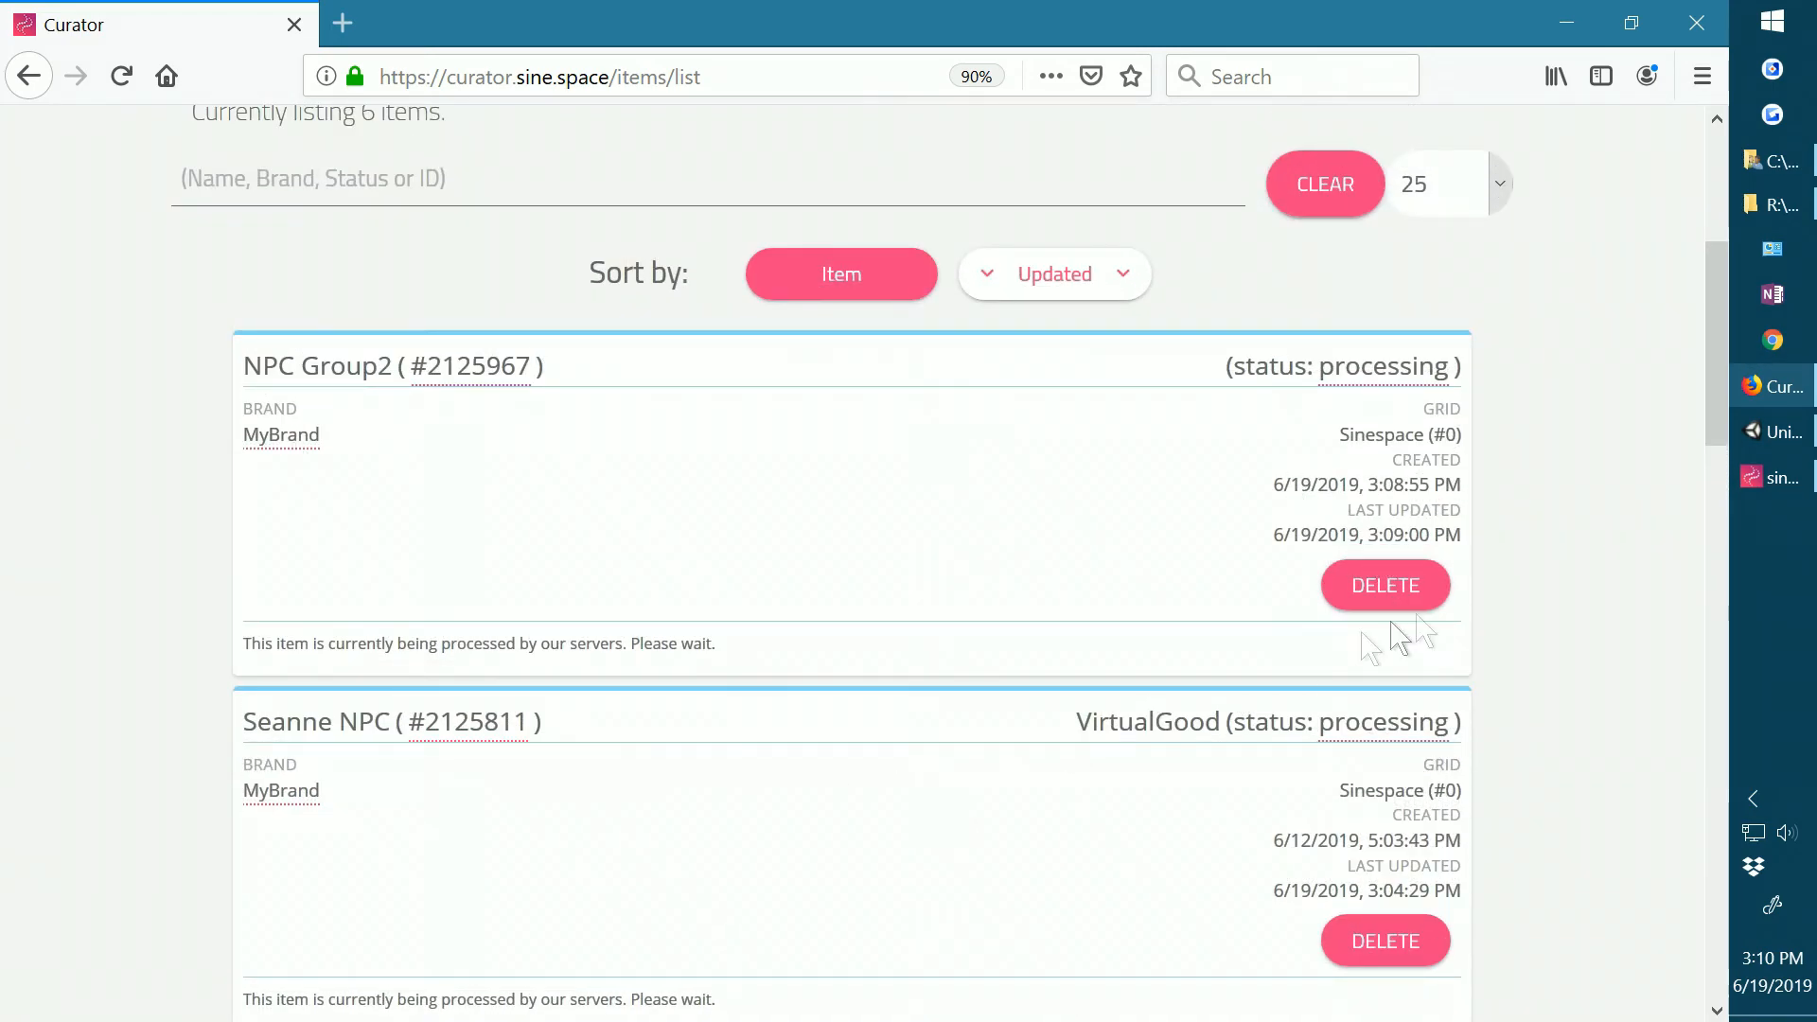
# Return to the Sinespace client, back the avatar away from the NPCs to open ground and look down from a higher angle.
pyautogui.click(1768, 481)
pyautogui.press('s')
pyautogui.press('s')
pyautogui.press('s')
pyautogui.press('s')
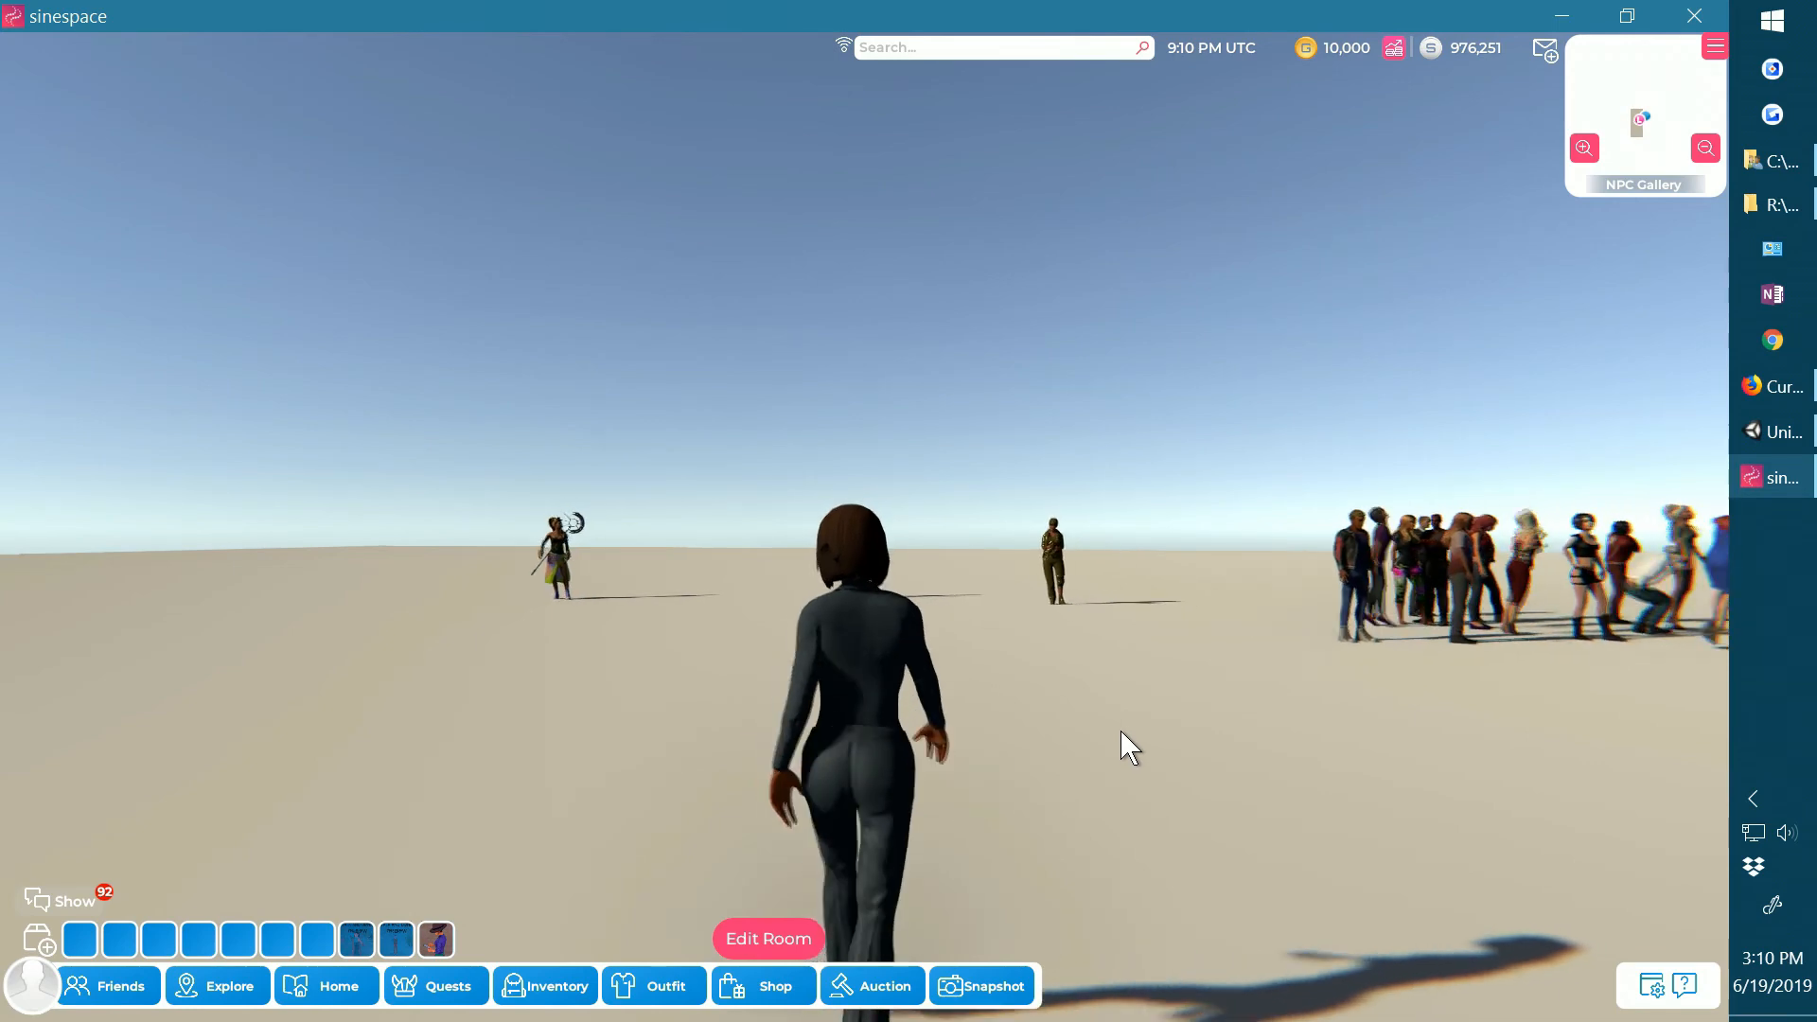
pyautogui.press('s')
pyautogui.moveTo(1112, 721); pyautogui.dragTo(1108, 733, button='right')
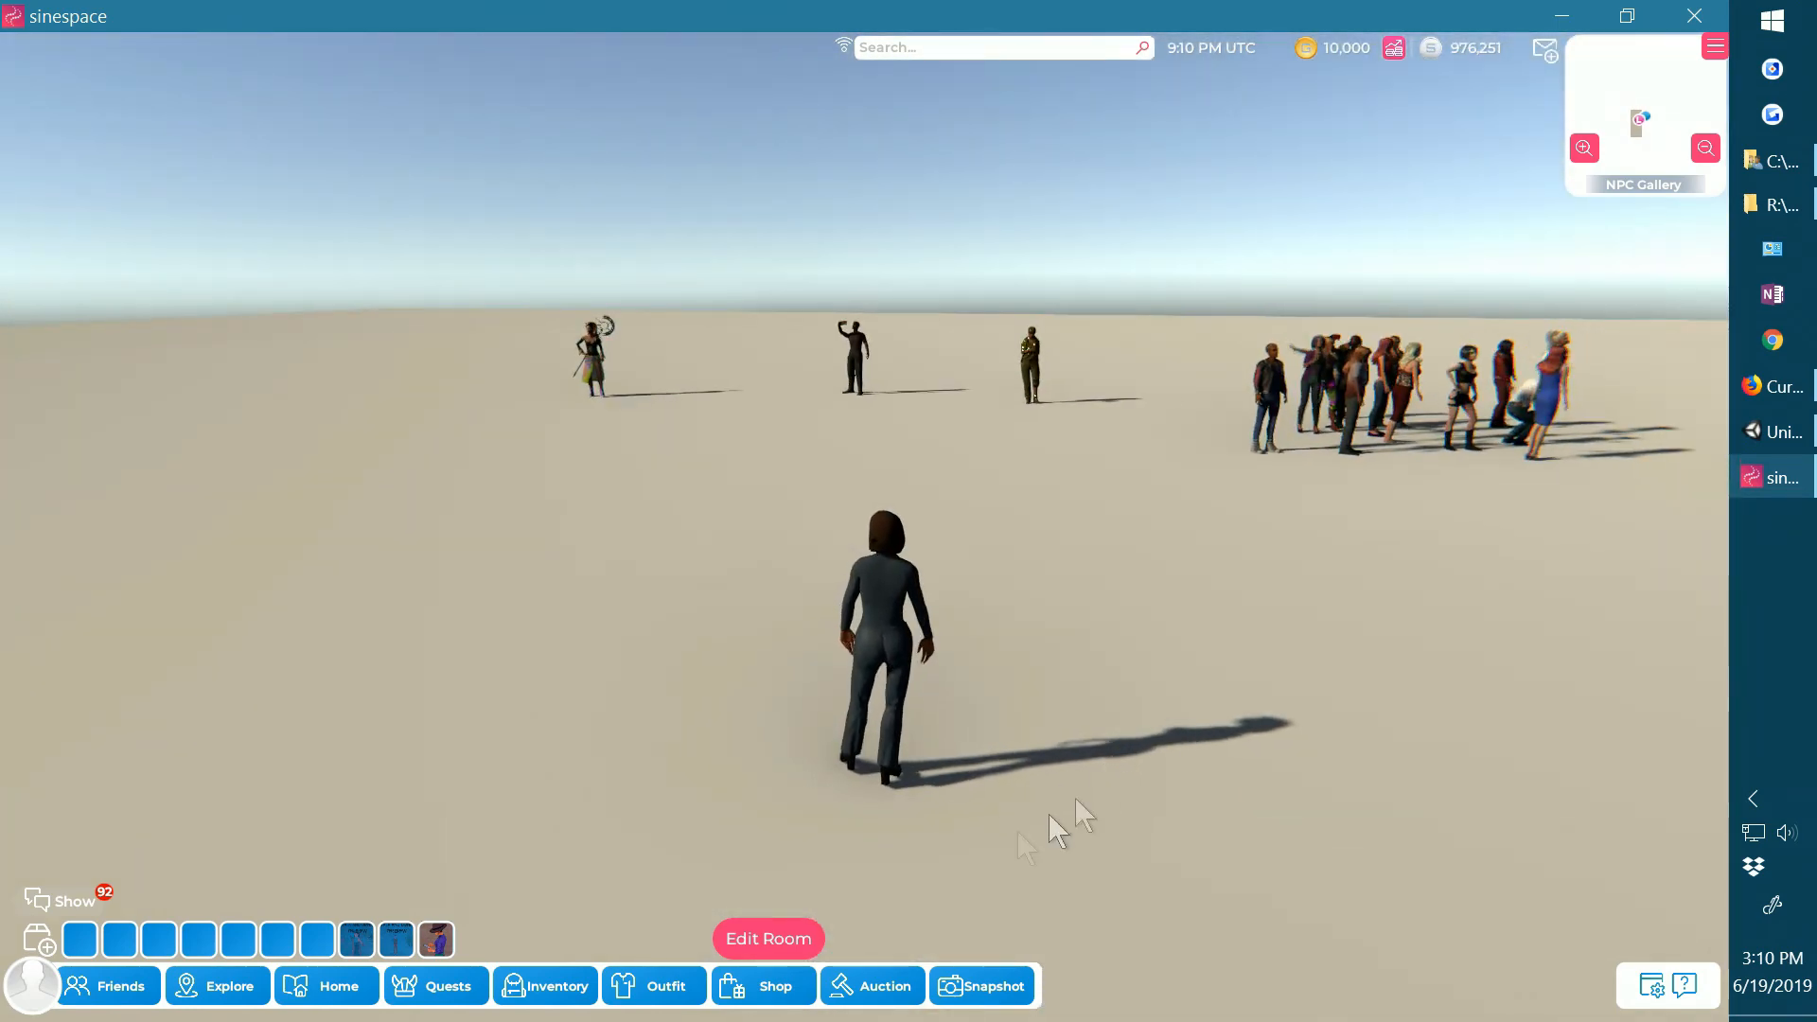
# Use the NPCGestureGroup item from the inventory's Gesture category to spawn the NPC group around the avatar.
pyautogui.click(540, 987)
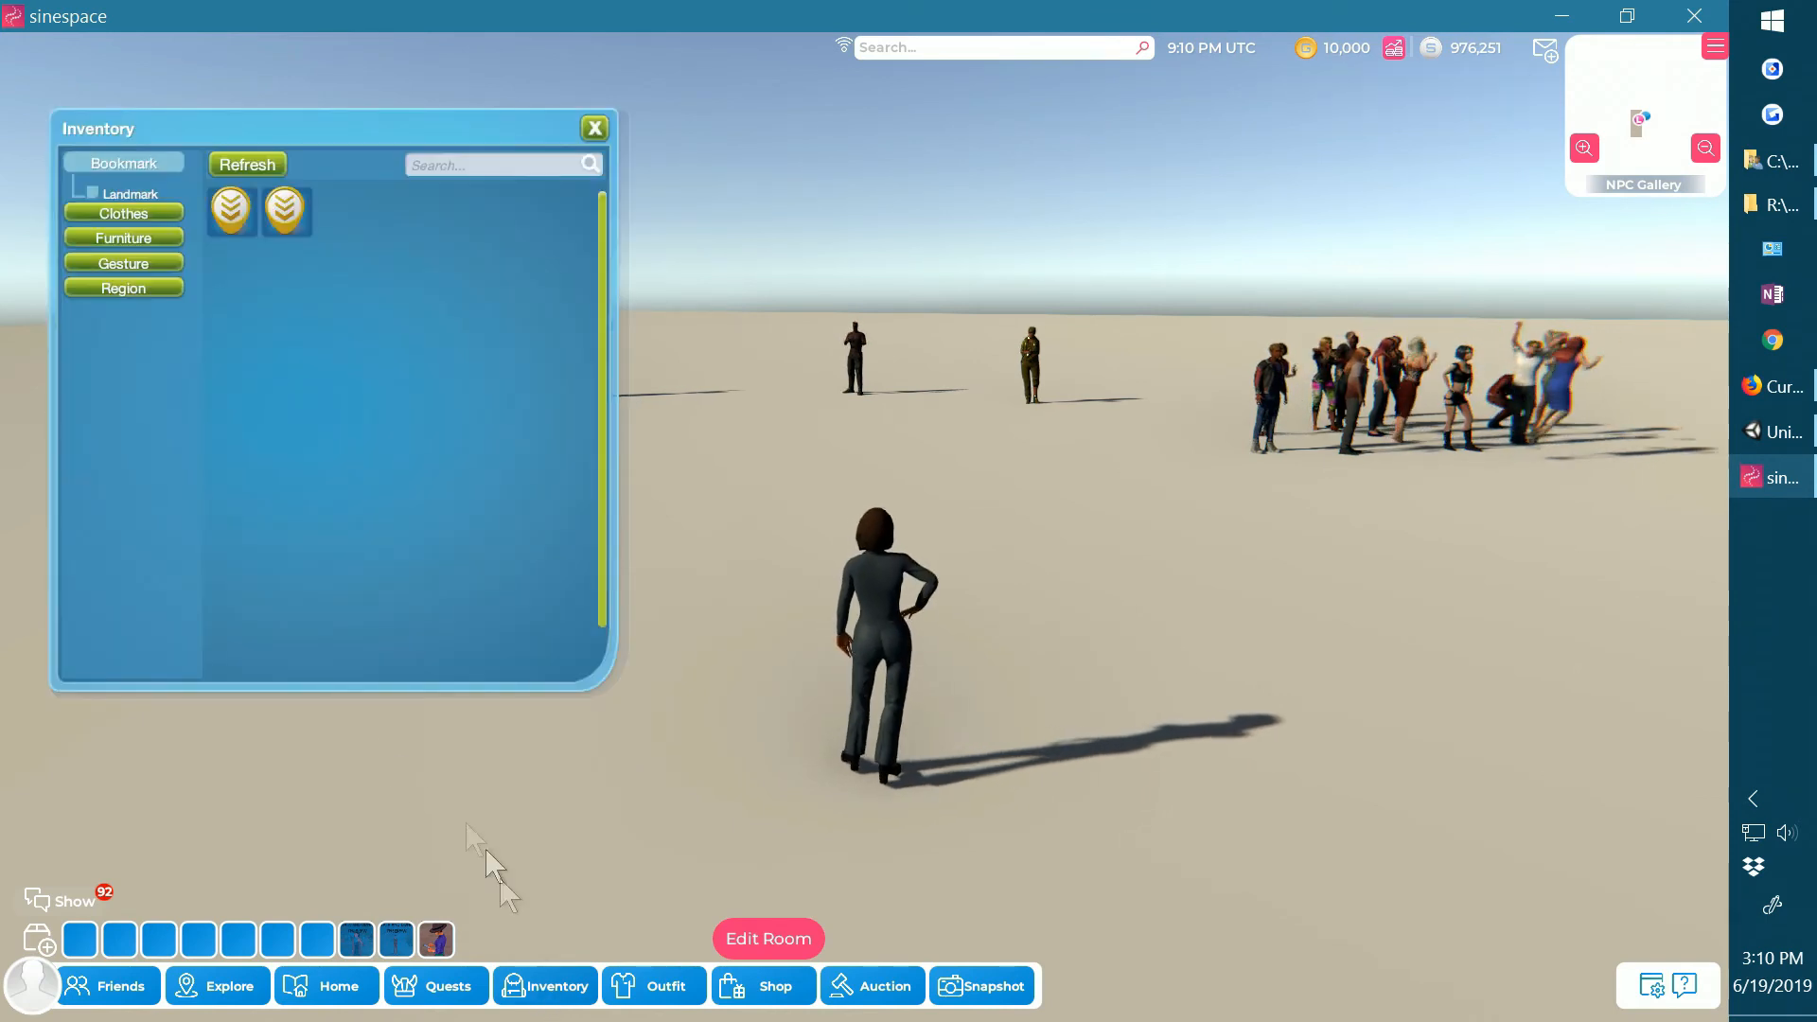
pyautogui.click(127, 263)
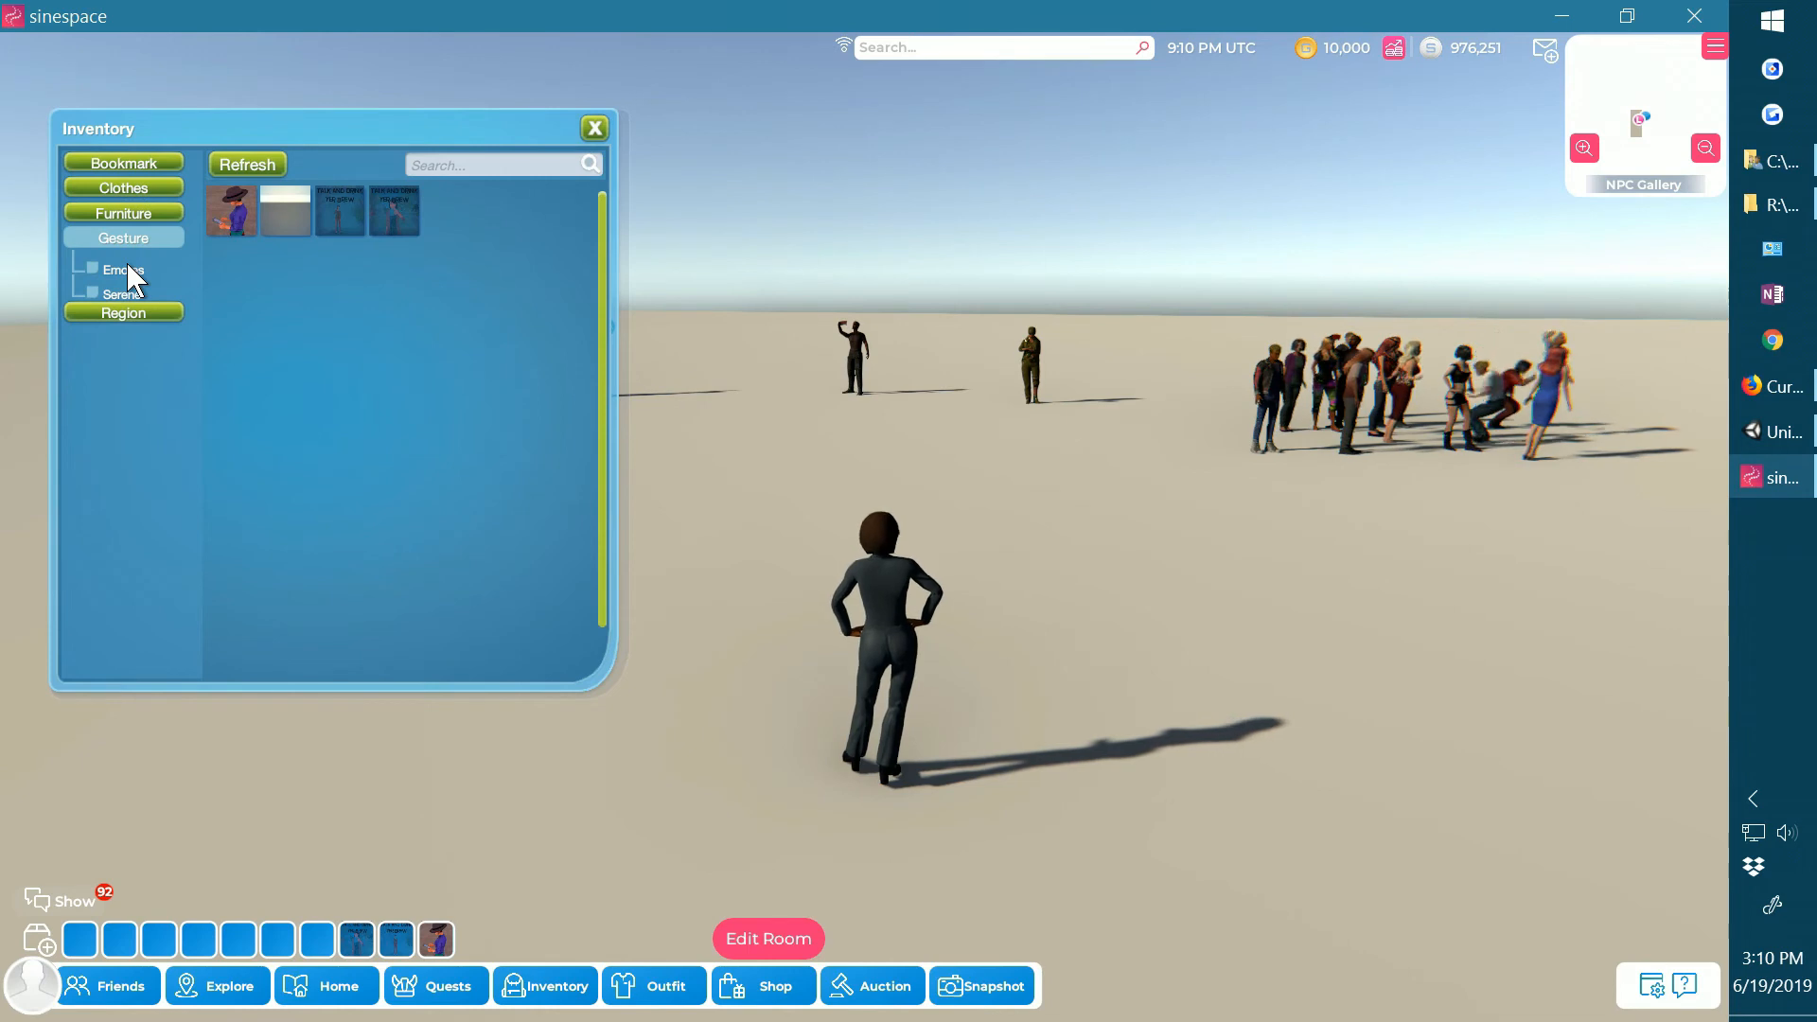
pyautogui.moveTo(271, 218)
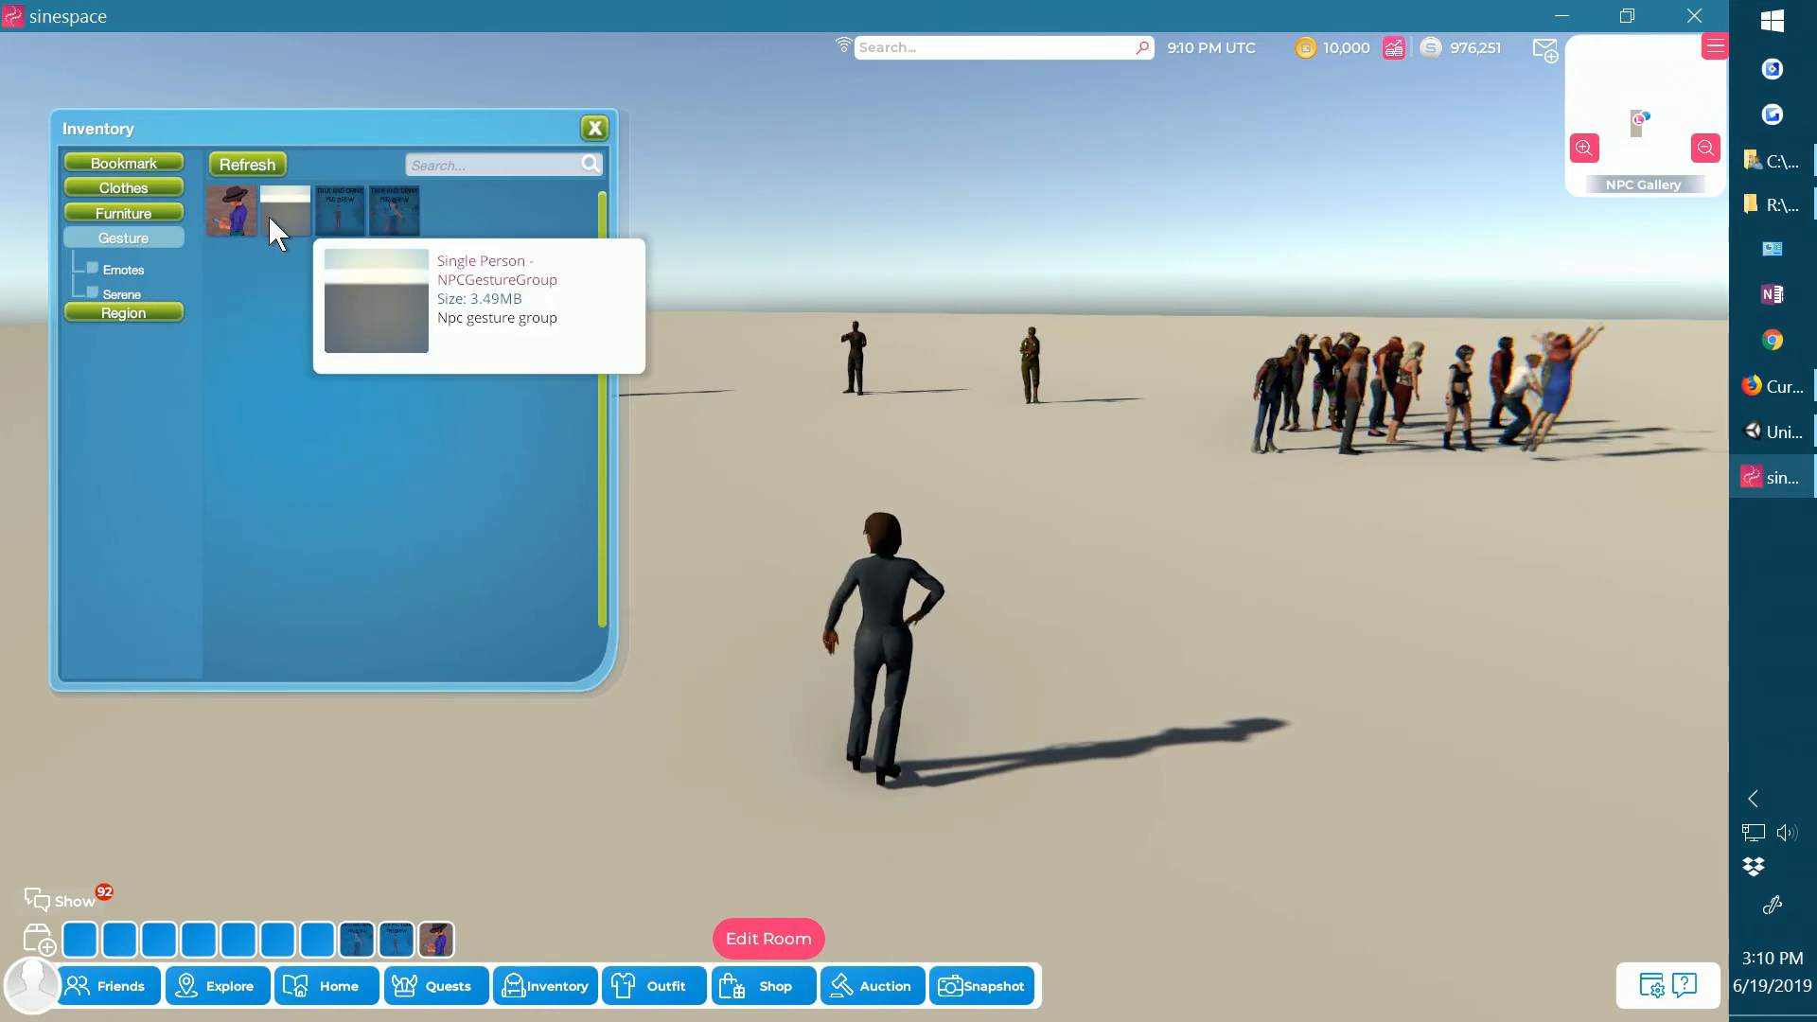
pyautogui.click(272, 211)
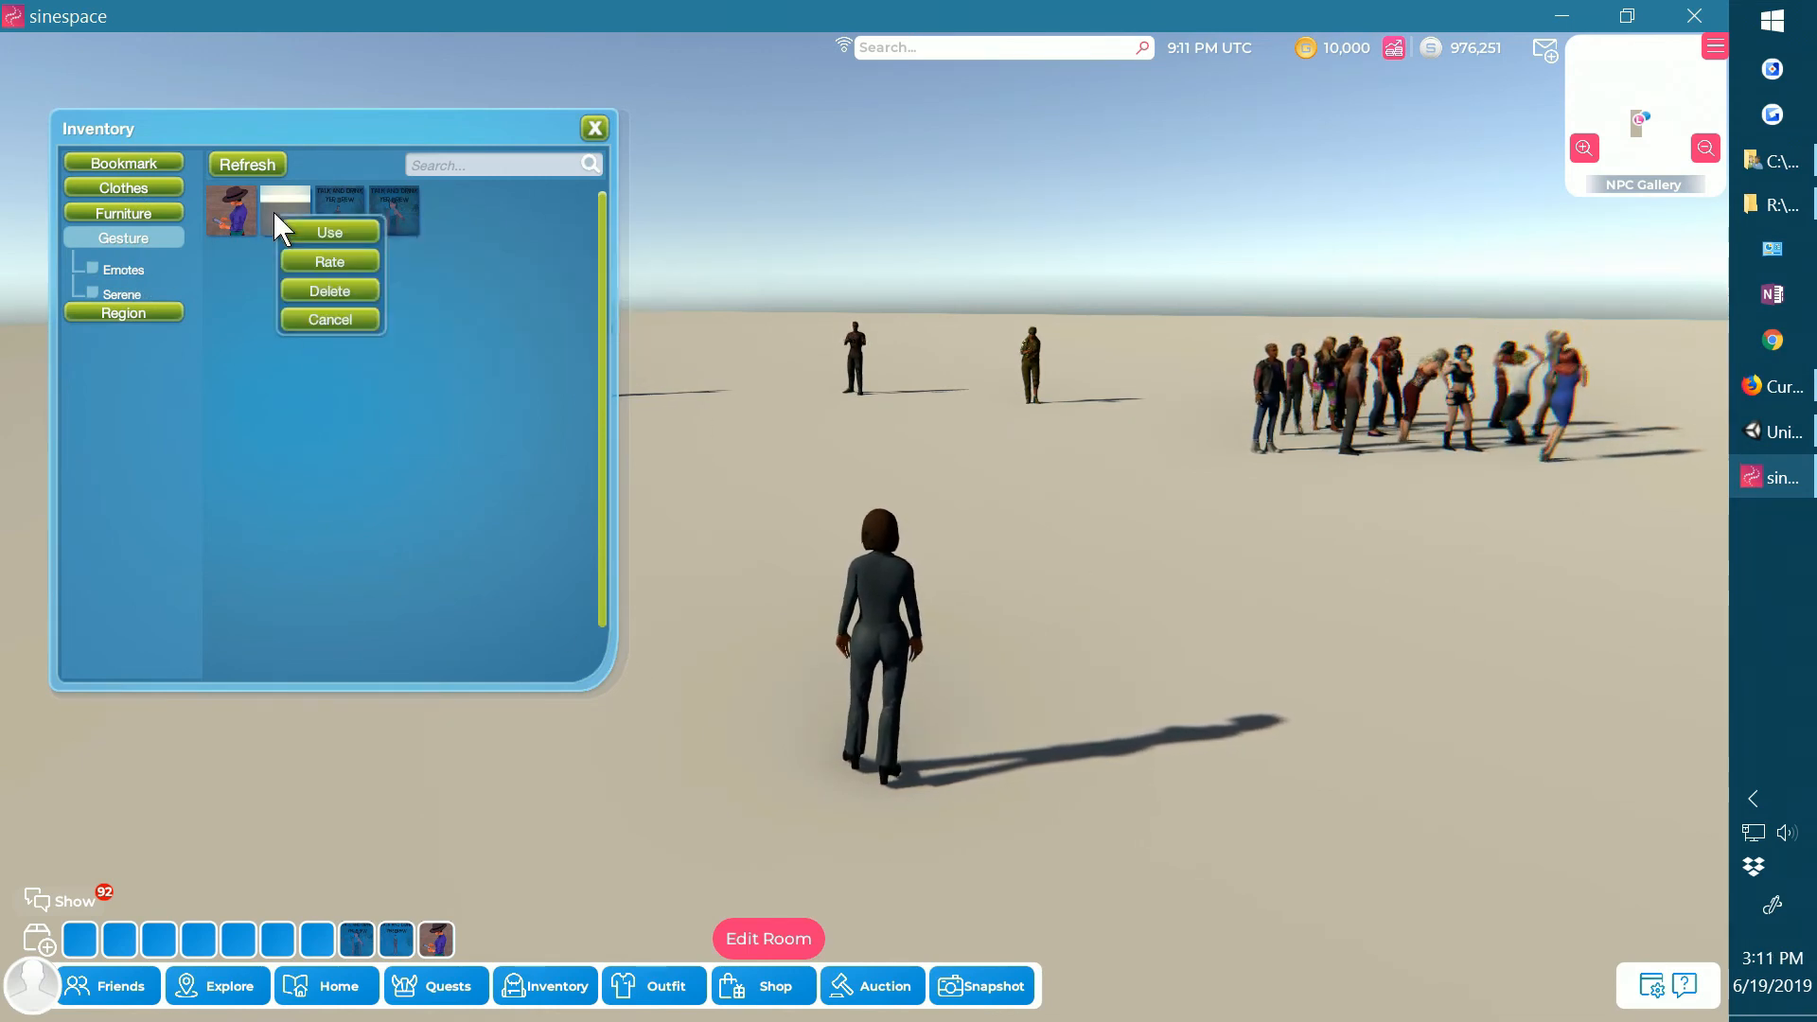
pyautogui.click(332, 229)
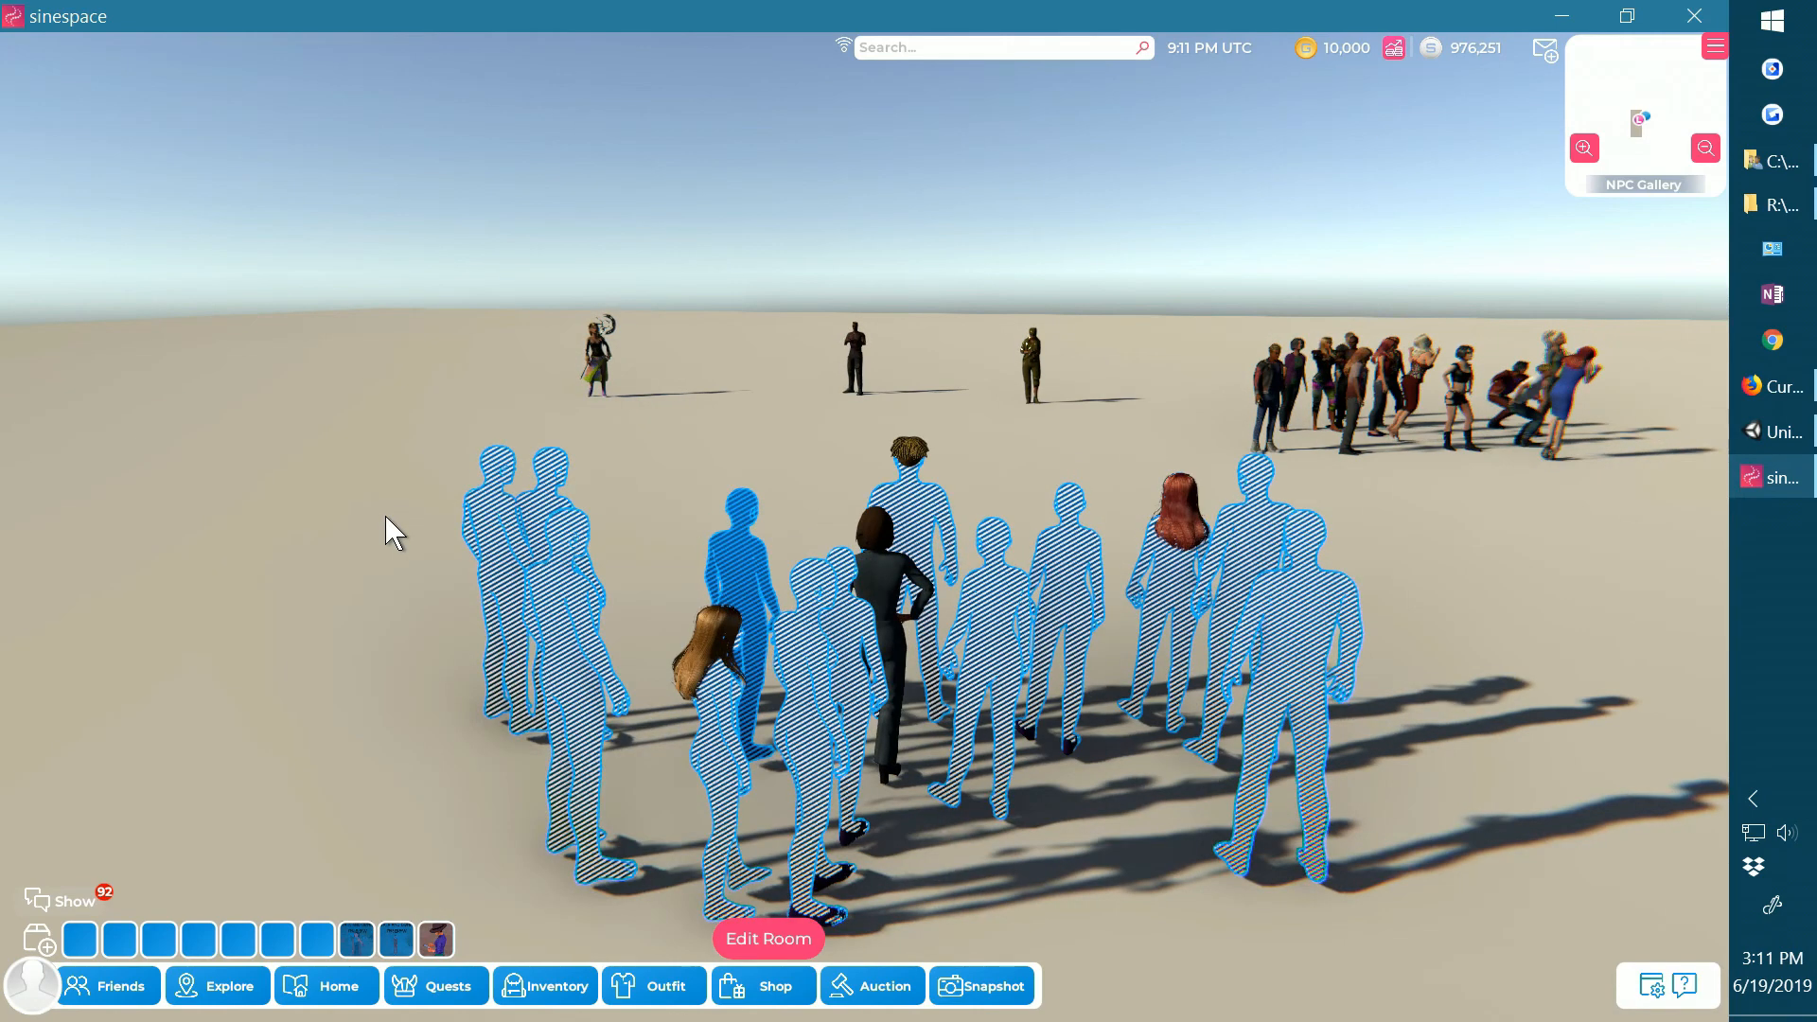